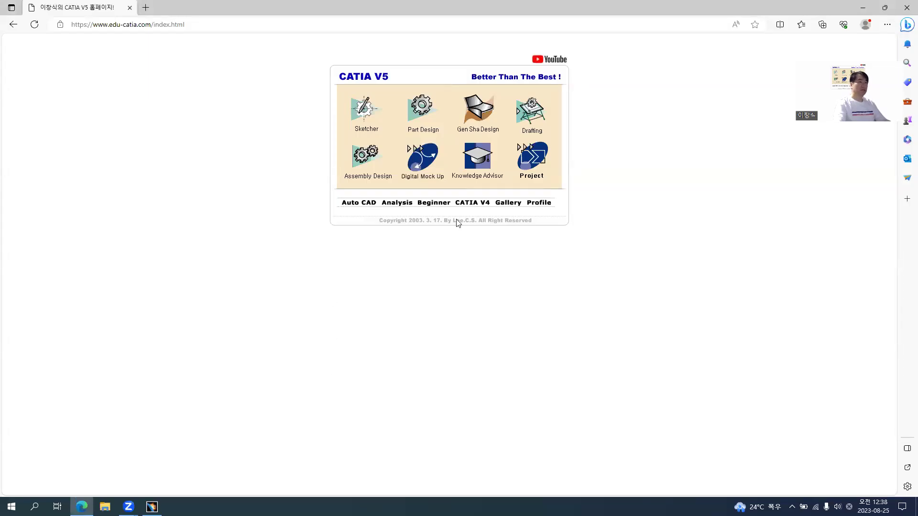
- Go to page 4 of the Drafting exercises and open the start file for the GSD Page01 EX08 marker pen
left_click(524, 119)
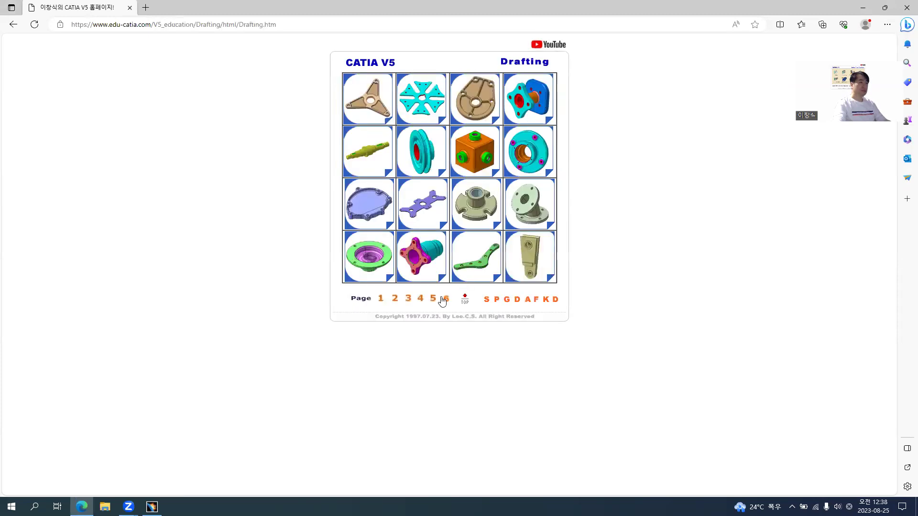
left_click(420, 299)
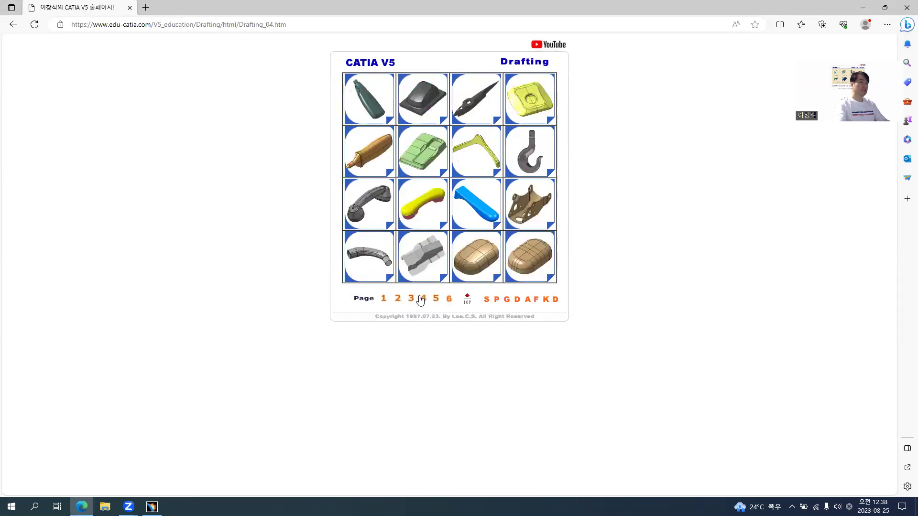
left_click(377, 155)
left_click(370, 103)
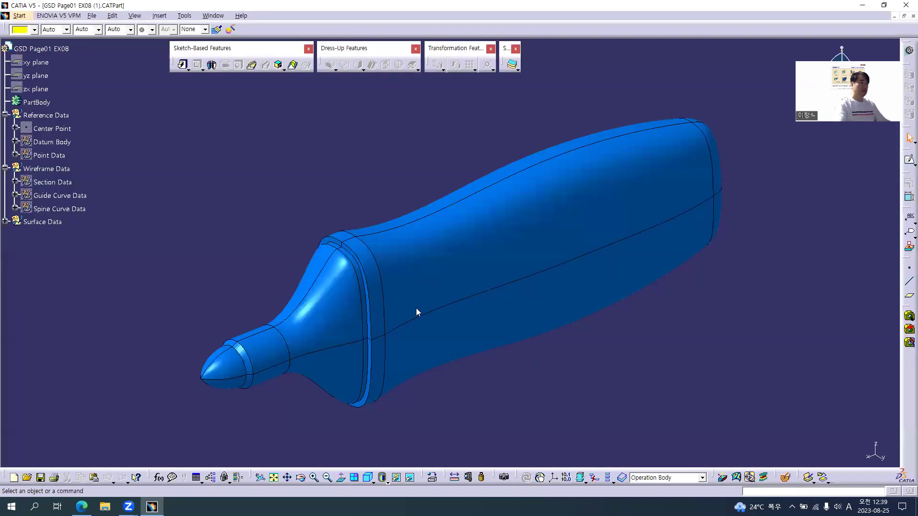
- Create an empty drawing for the marker pen part with the ISO standard, A4 ISO format and 1:1 scale
mouse_move(553, 290)
middle_mouse_down()
mouse_move(545, 253)
mouse_move(273, 248)
mouse_move(465, 245)
mouse_move(698, 213)
mouse_move(463, 252)
mouse_move(539, 245)
mouse_move(545, 229)
mouse_move(549, 275)
mouse_move(575, 234)
mouse_move(565, 268)
middle_mouse_up()
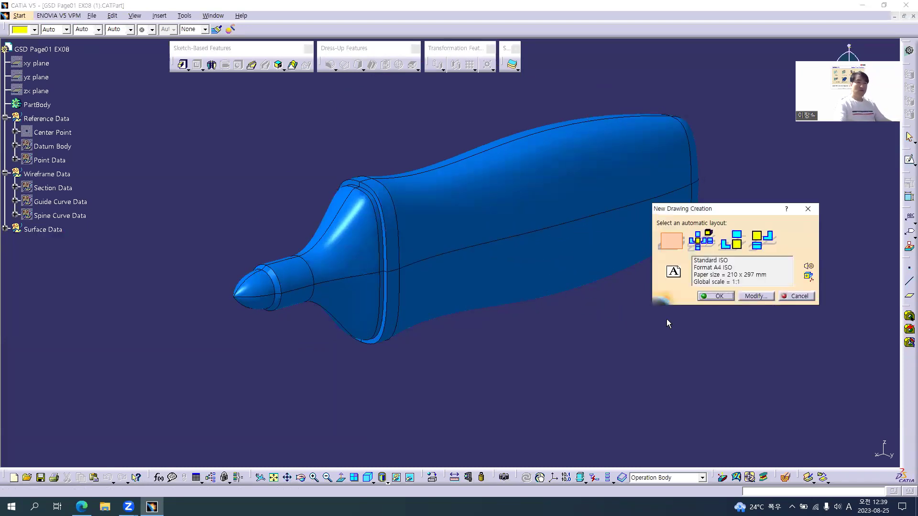
left_click(729, 297)
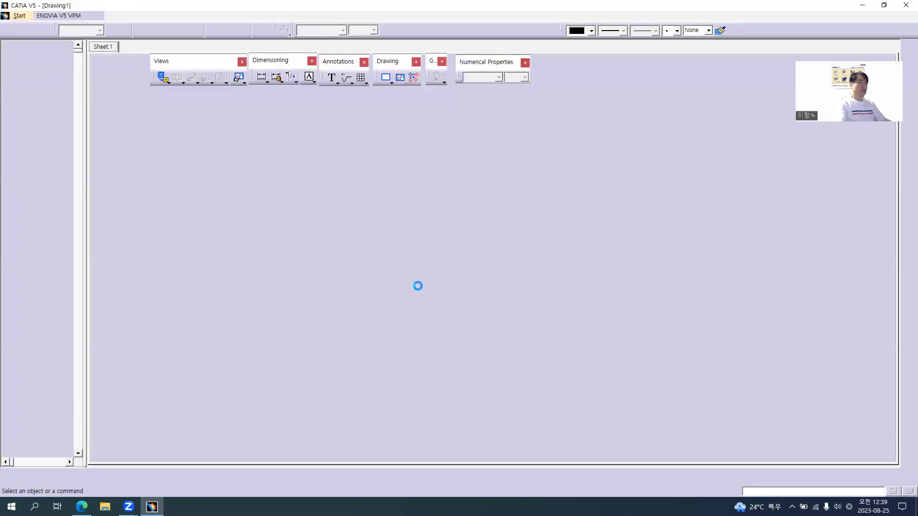
- Switch to the browser, open the exercise's Draft PDF and examine its views and the section point coordinate tables
key("alt+Tab")
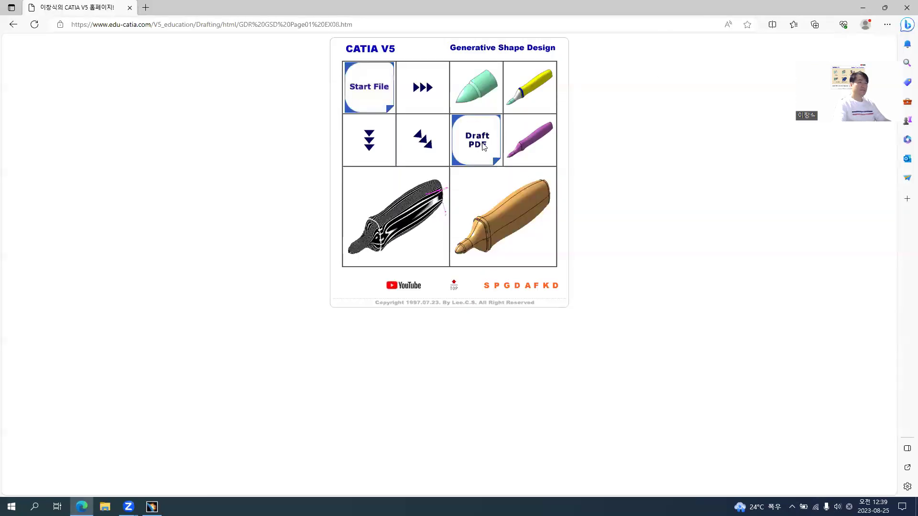
left_click(482, 143)
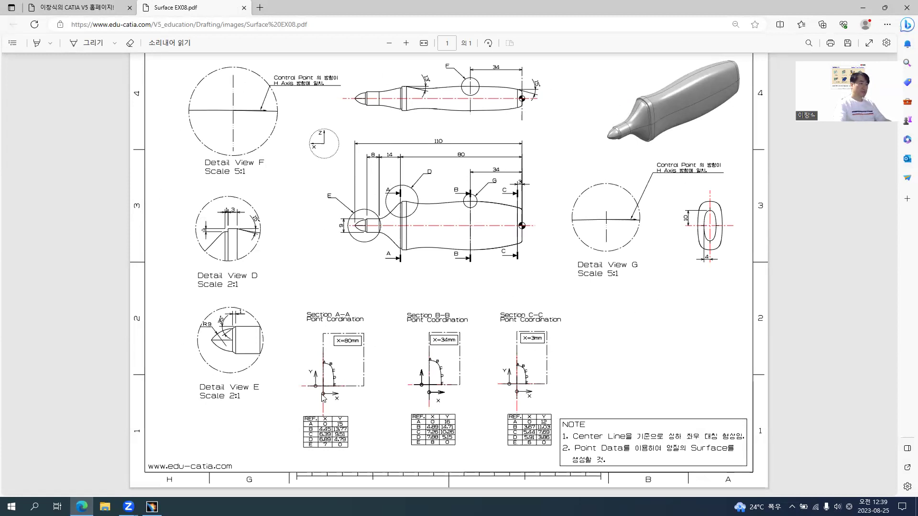
scroll(368, 384, "up", 4, "ctrl")
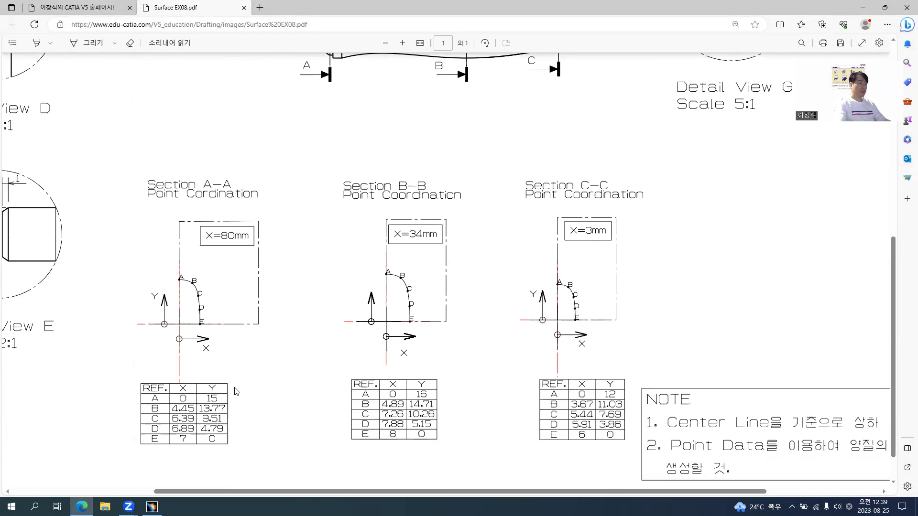
scroll(420, 378, "down", 4, "ctrl")
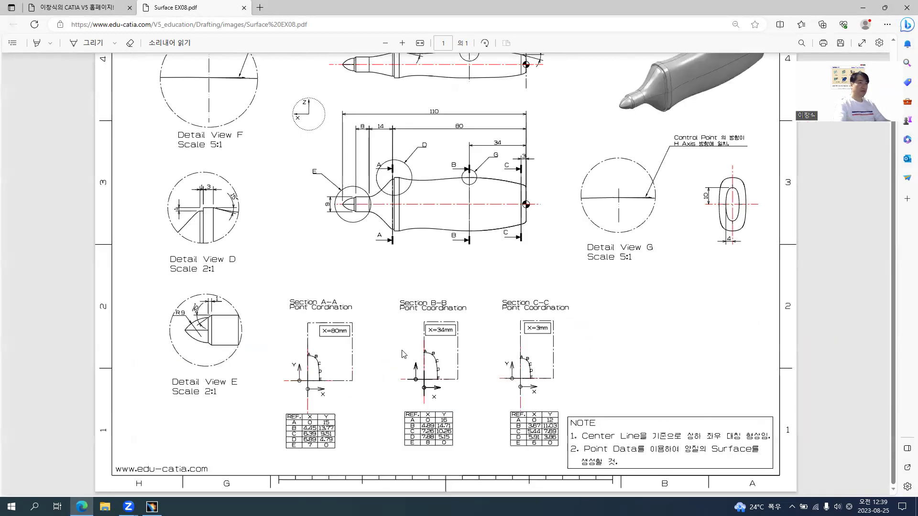
- Switch back to the CATIA drawing and start a front view using the part's zx plane as reference
key("alt+Tab")
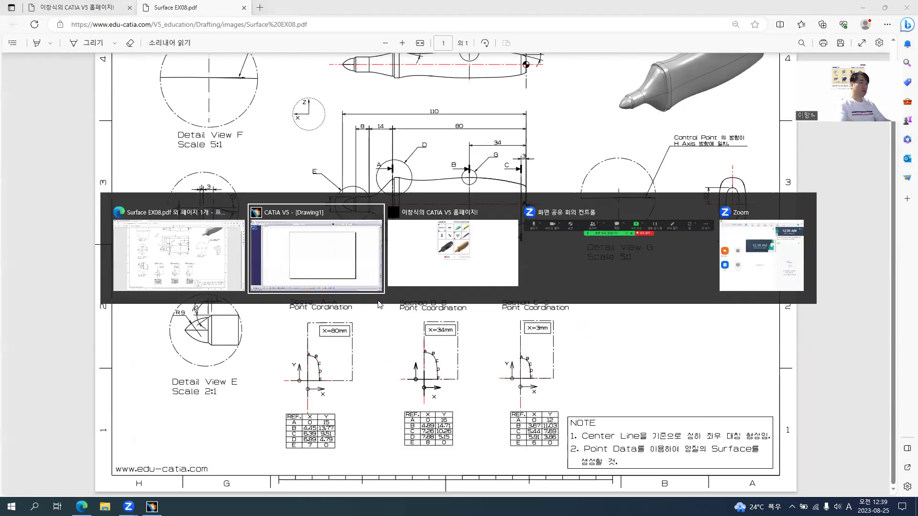
left_click(168, 81)
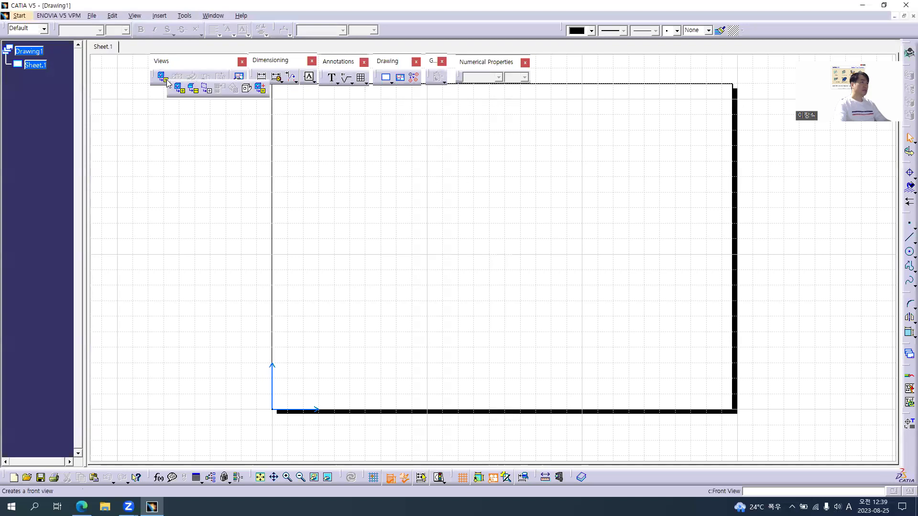
left_click(213, 15)
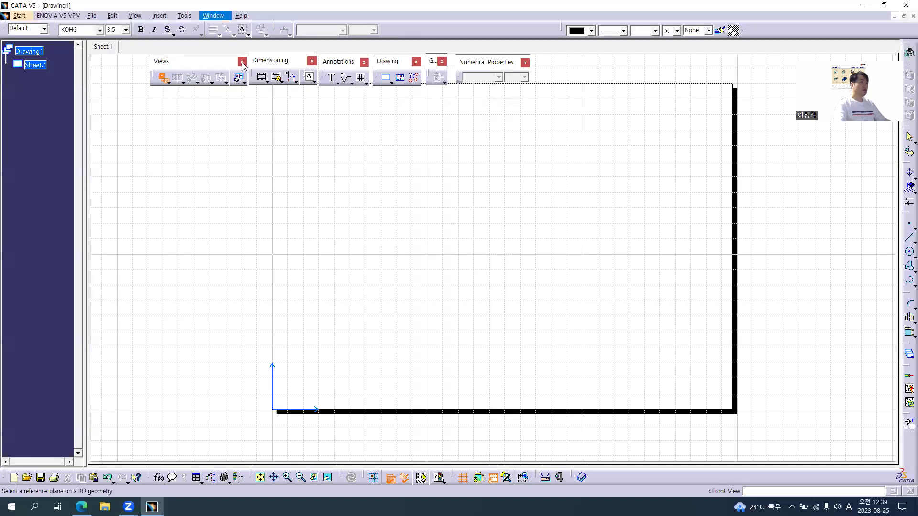
left_click(246, 80)
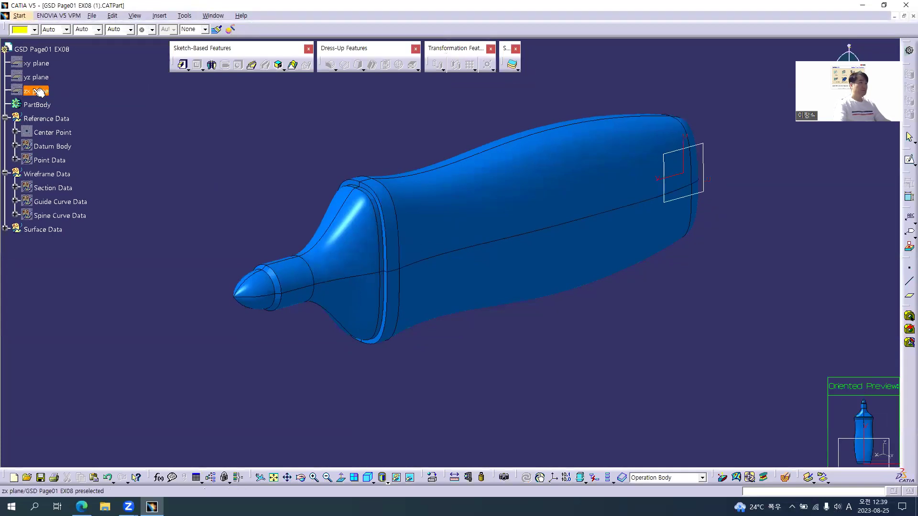
left_click(38, 78)
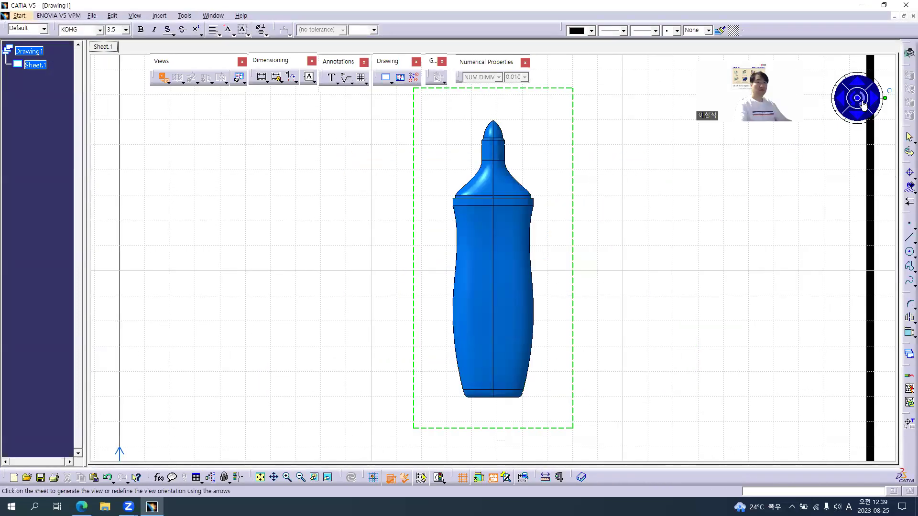
- Rotate the front view preview by 90° so the pen tip points left, and generate the view on the sheet
left_click(863, 105)
left_click(852, 103)
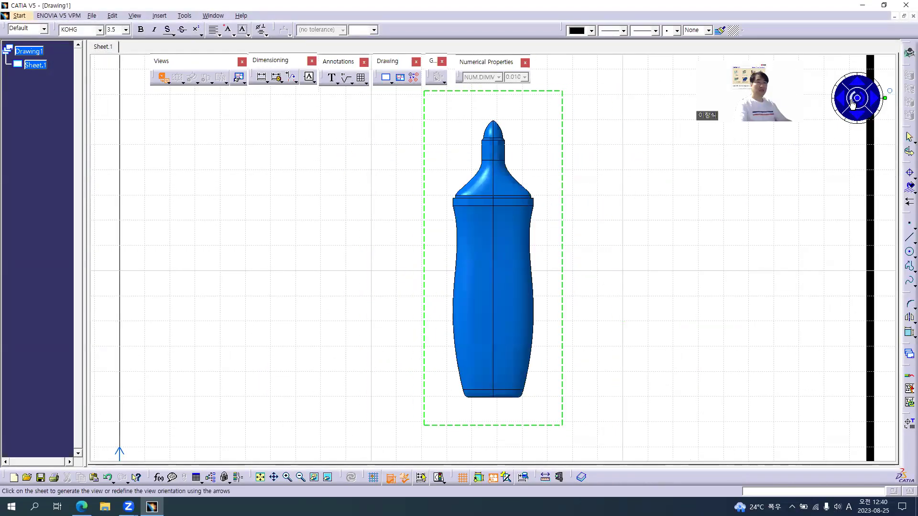
left_click(853, 103)
left_click(853, 103)
left_click(852, 104)
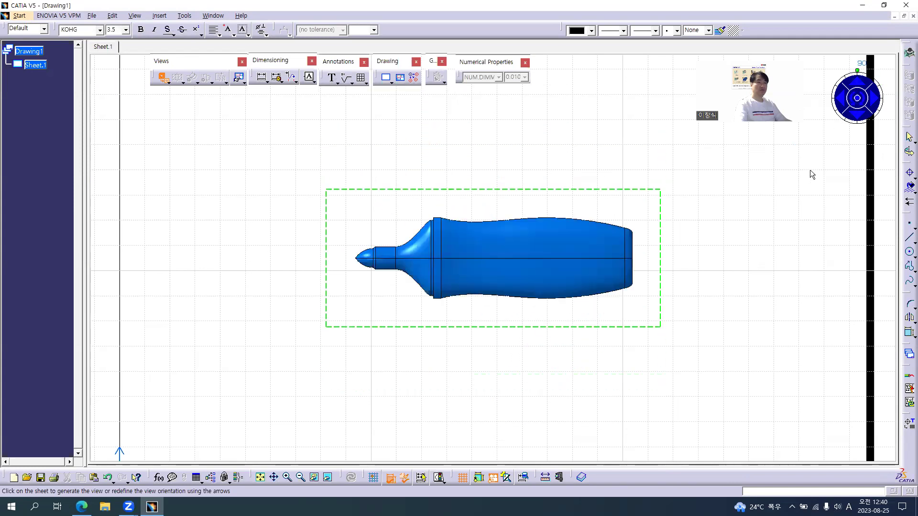
left_click(746, 250)
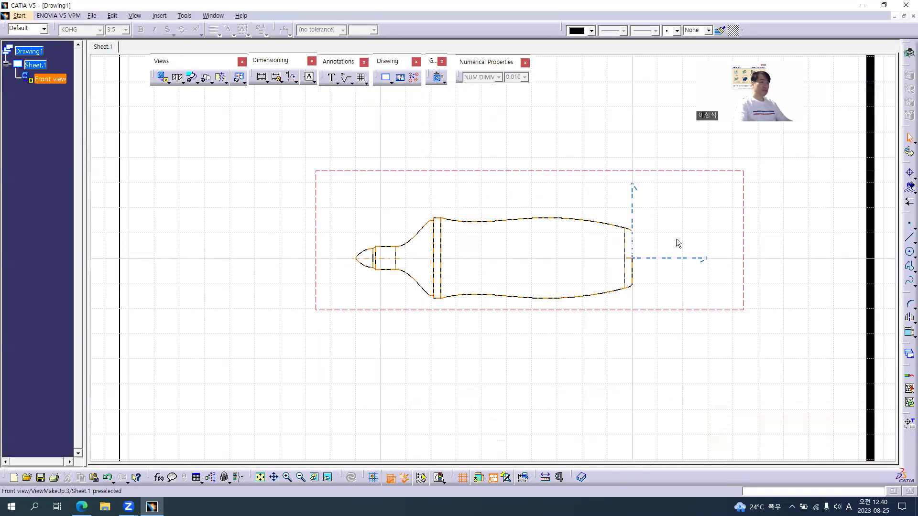
- Set Sheet.1 to A3 ISO format with third angle projection and move the front view higher on the sheet
mouse_move(537, 166)
middle_mouse_down("ctrl")
mouse_move(535, 206)
mouse_move(534, 196)
middle_mouse_up("ctrl")
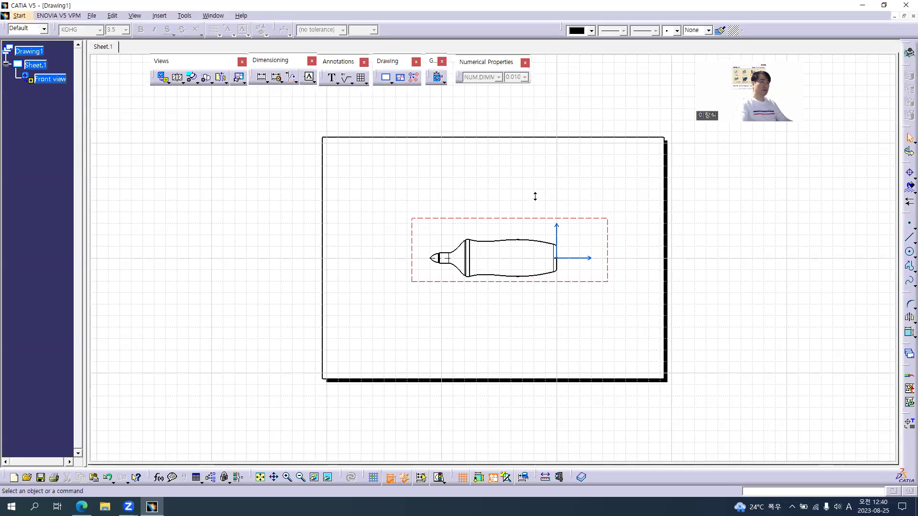
left_click(33, 65)
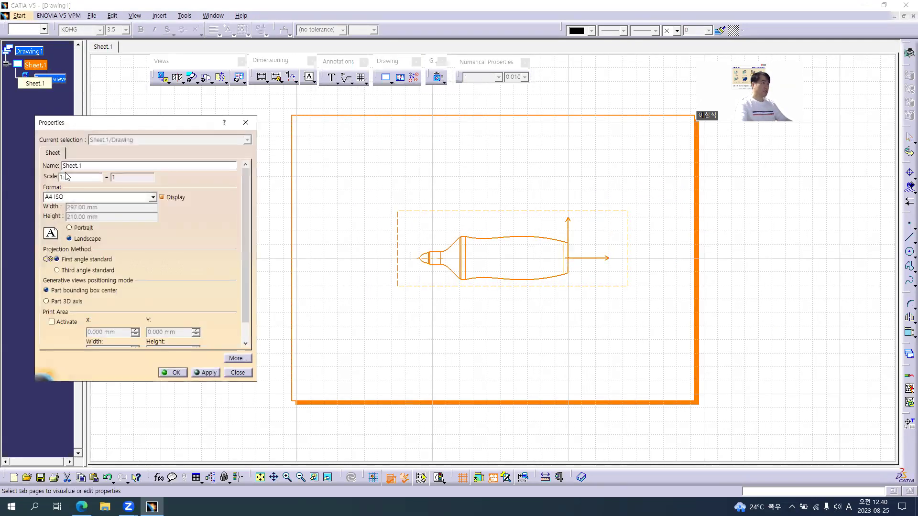
left_click(153, 197)
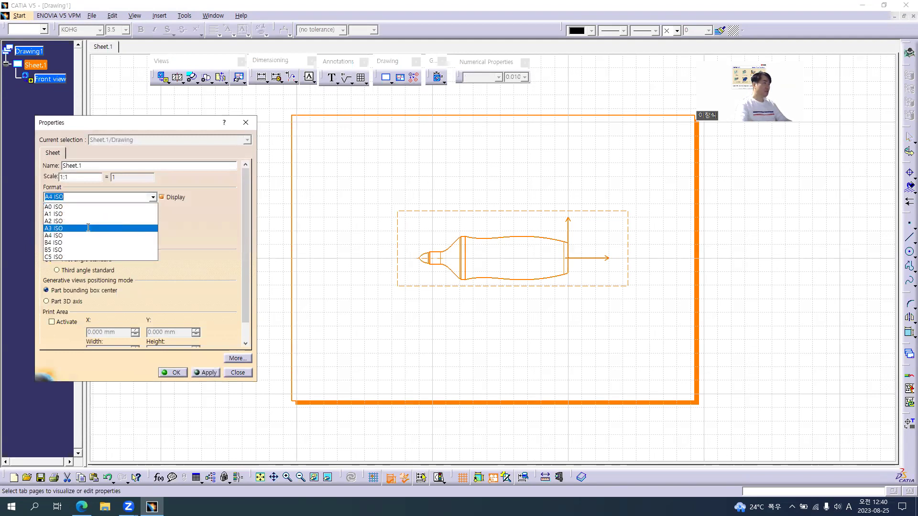
left_click(91, 228)
left_click(76, 270)
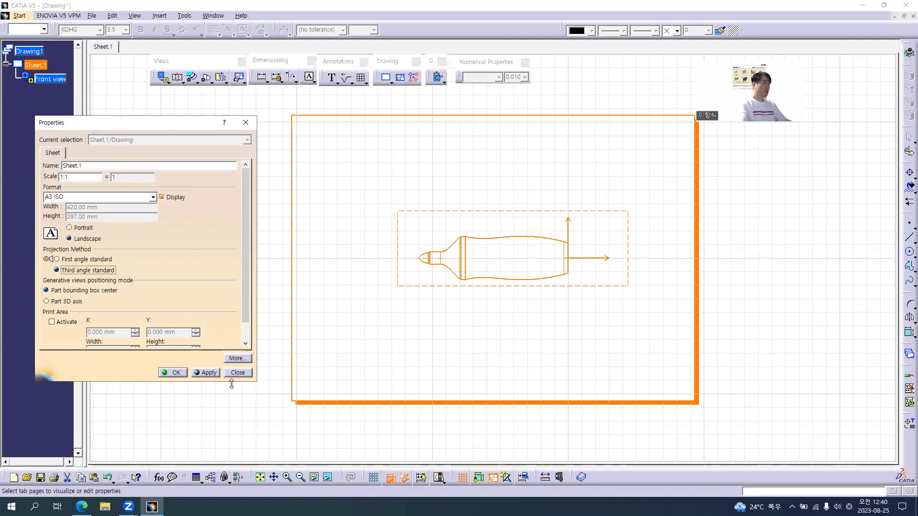
left_click(174, 372)
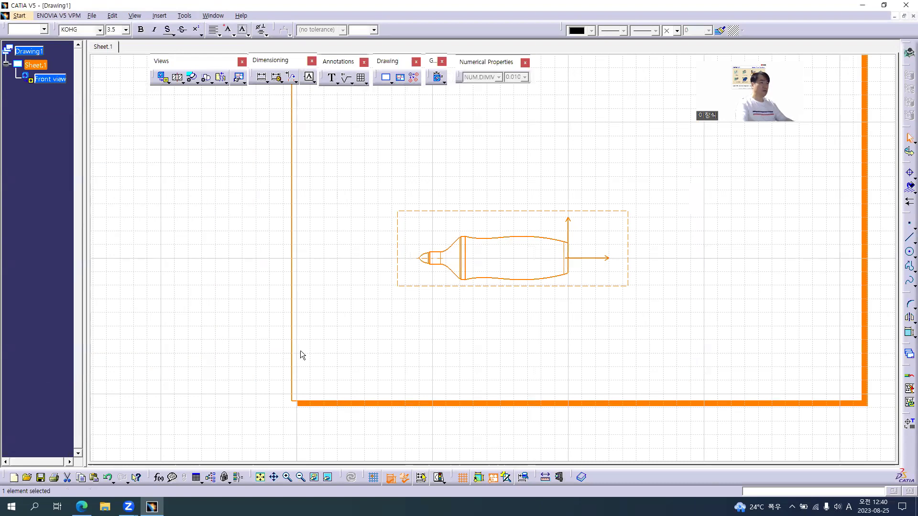
middle_click_drag(508, 306, 470, 377)
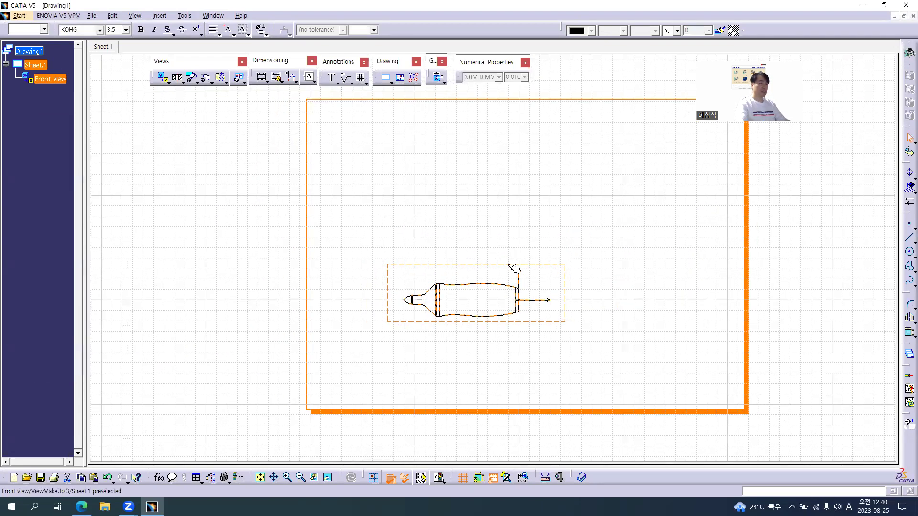
left_click_drag(501, 230, 492, 189)
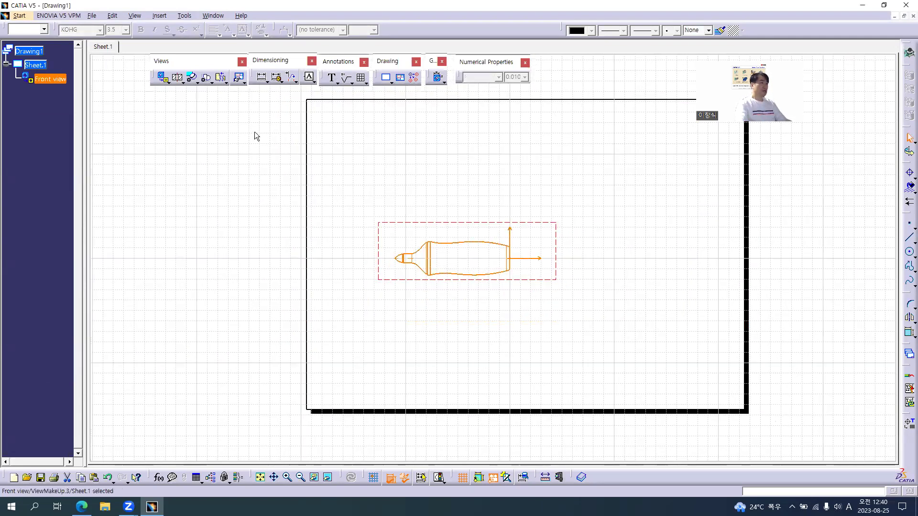
- Switch to the sheet background and create a frame with the Drawing Titleblock PlyBook style
left_click(112, 15)
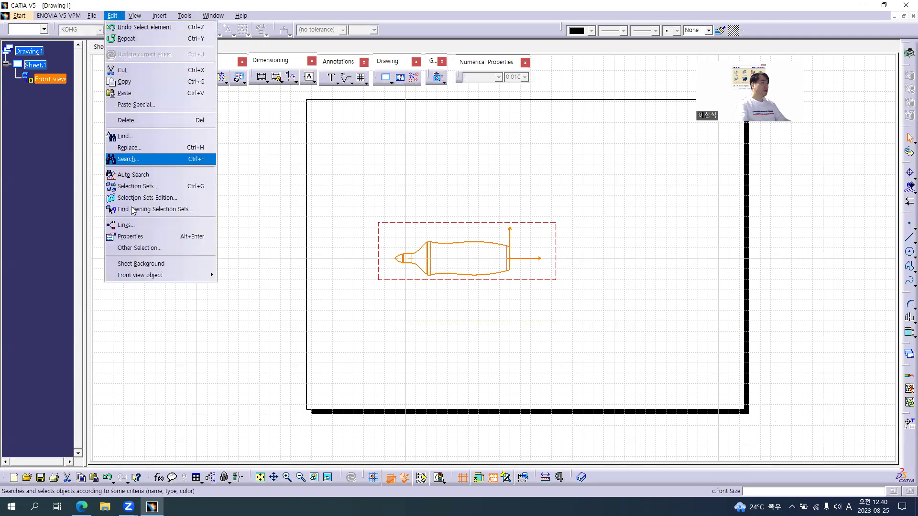
left_click(139, 263)
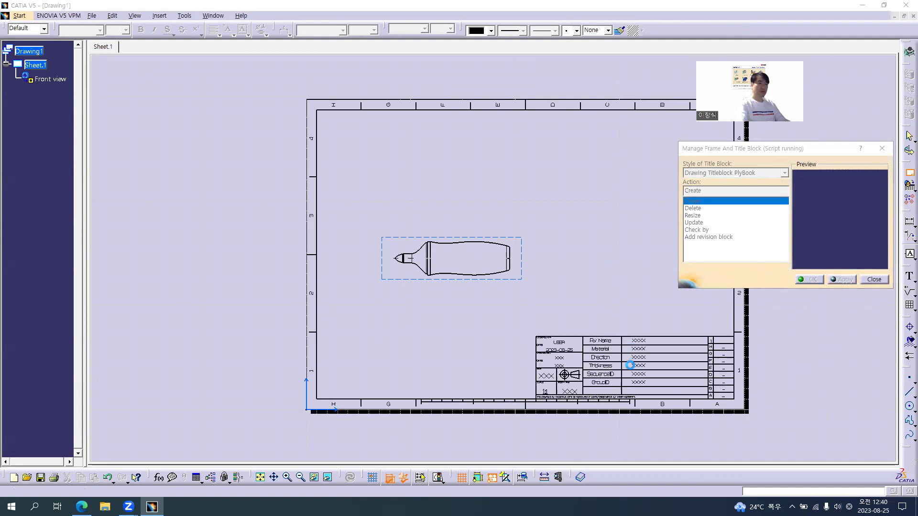
- Delete the whole title block from the sheet background, keeping only the drawing frame
middle_click(637, 362)
middle_click_drag(540, 321, 554, 245, "ctrl")
left_click(913, 156)
left_click(855, 148)
left_click_drag(202, 174, 291, 231)
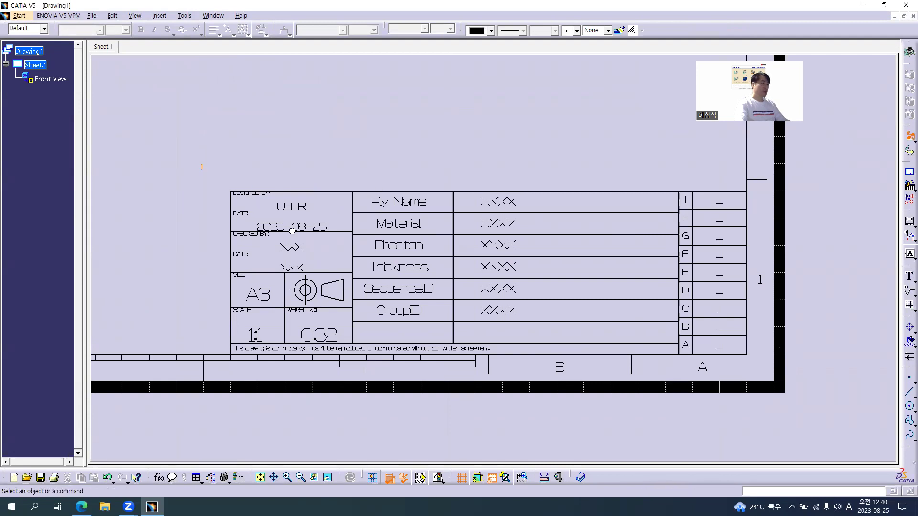
left_click_drag(648, 321, 728, 351)
key("Delete")
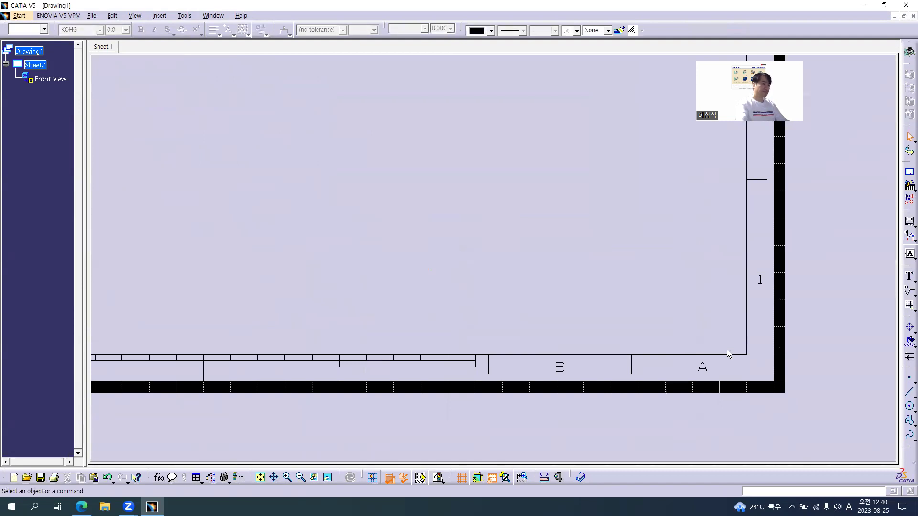
- Return to the front view and move it closer to the horizontal centre of the framed sheet
double_click(48, 79)
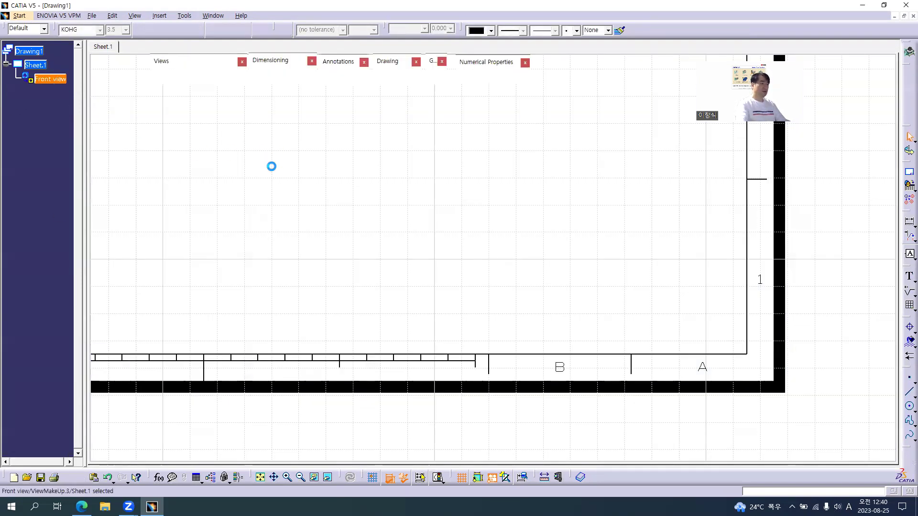
middle_click_drag(357, 209, 406, 271)
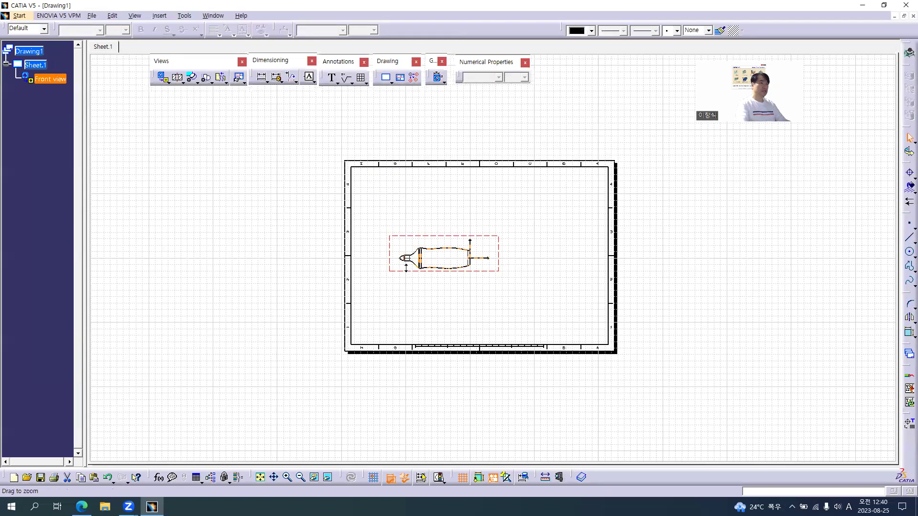
middle_click_drag(390, 194, 386, 185)
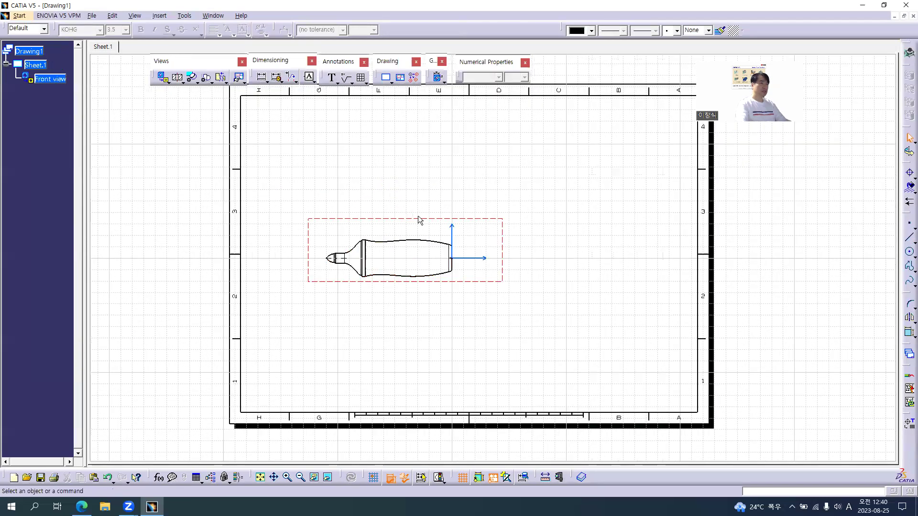
left_click_drag(424, 217, 475, 205)
left_click(430, 172)
- Check the front view in the reference PDF and remove the horizontal and vertical axis arrows from the drawing's front view
key("alt+Tab")
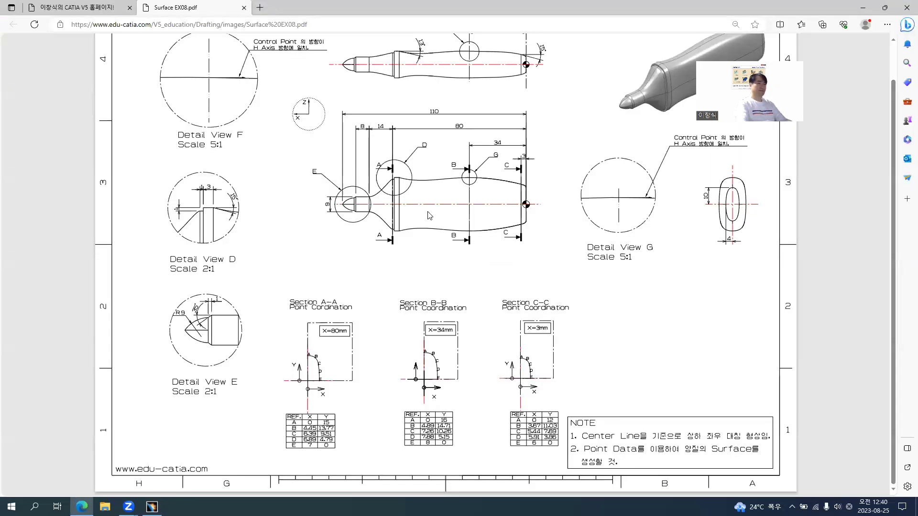
key("alt+Tab")
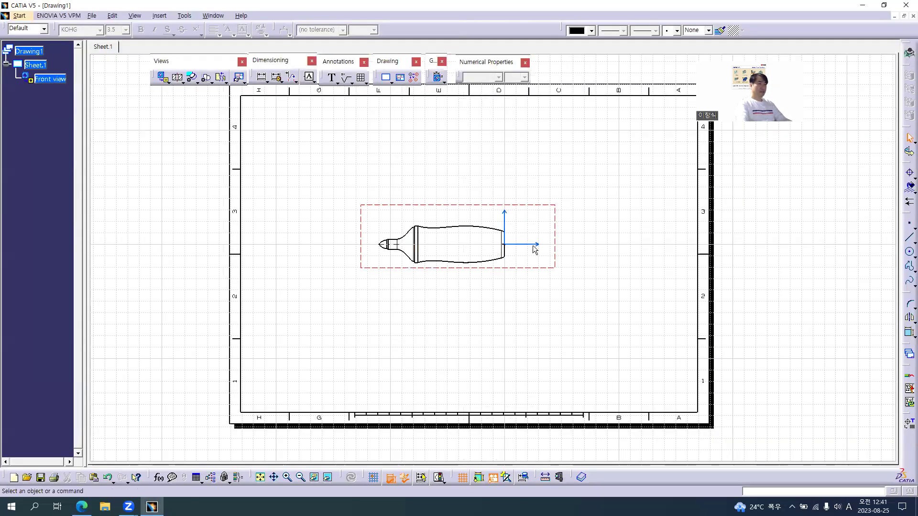
right_click(533, 244)
left_click(580, 368)
right_click(508, 215)
left_click(529, 336)
- Extend the front view's short horizontal axis line in both directions so it spans the whole pen and slightly overshoots each end
middle_click_drag(508, 246, 509, 185, "ctrl")
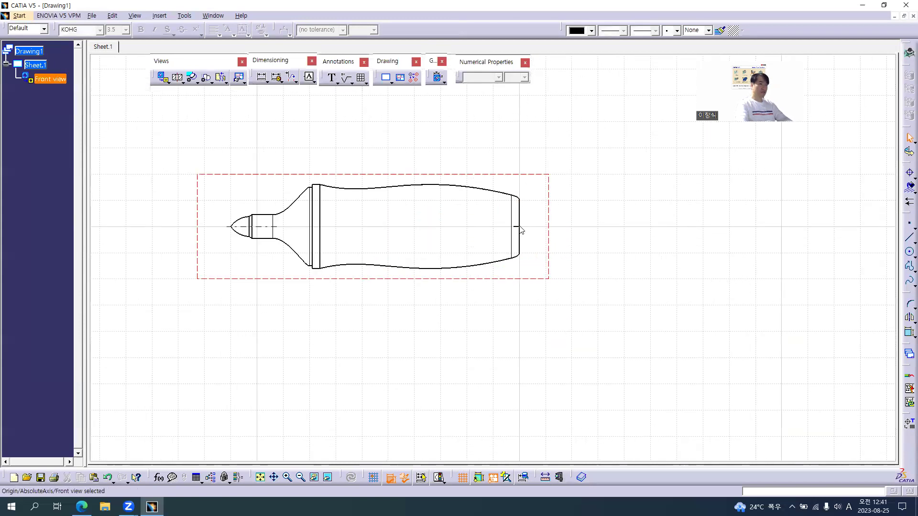
left_click(277, 226)
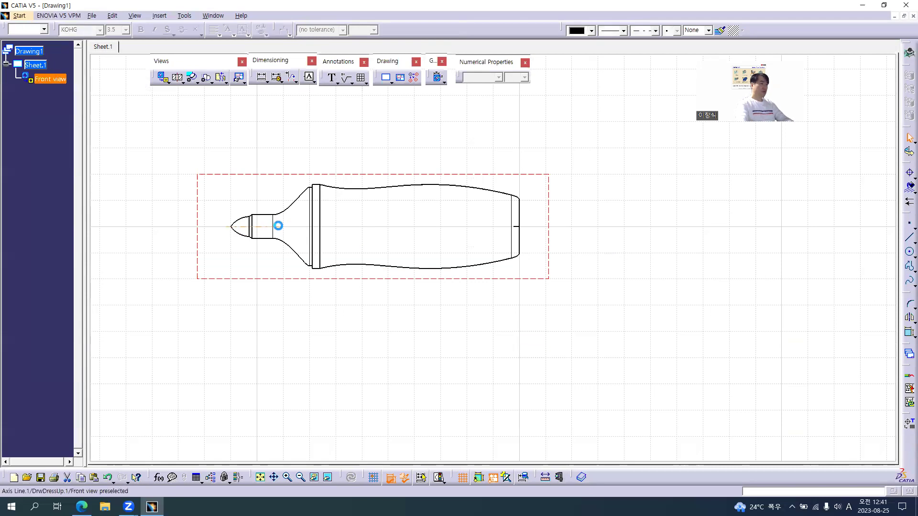
left_click_drag(277, 229, 535, 227)
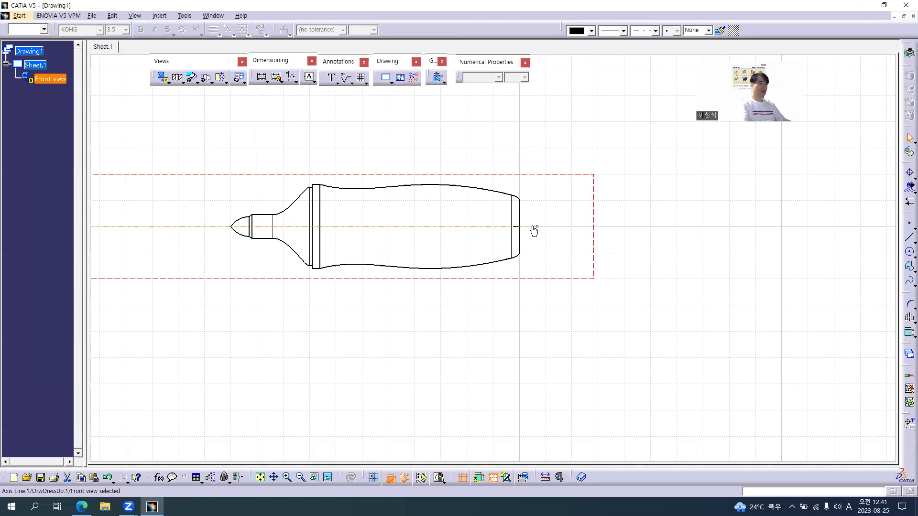
middle_click_drag(262, 232, 439, 236)
left_click_drag(149, 232, 388, 230)
left_click(529, 211)
middle_click_drag(596, 219, 513, 233)
- Check the origin marker in the reference PDF and open PDG Page01 EX04.CATDrawing from the #02 PDG folder
key("alt+Tab")
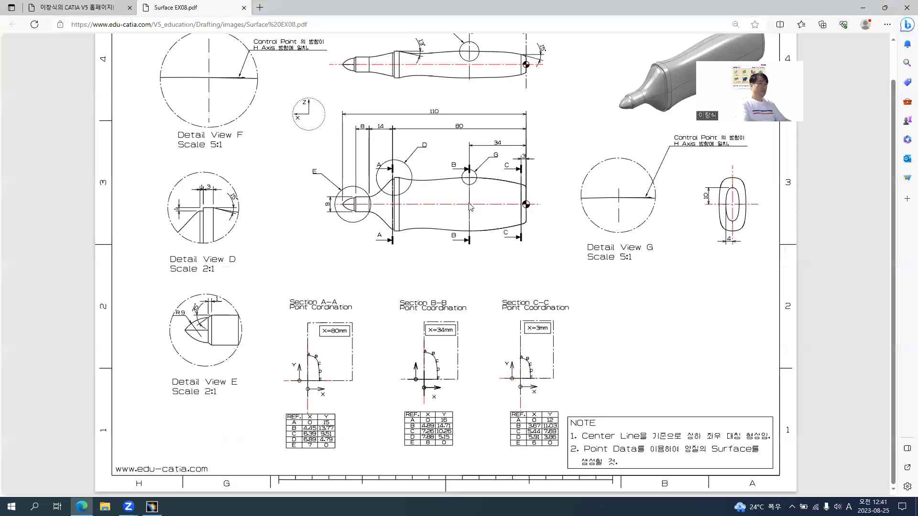
key("alt+Tab")
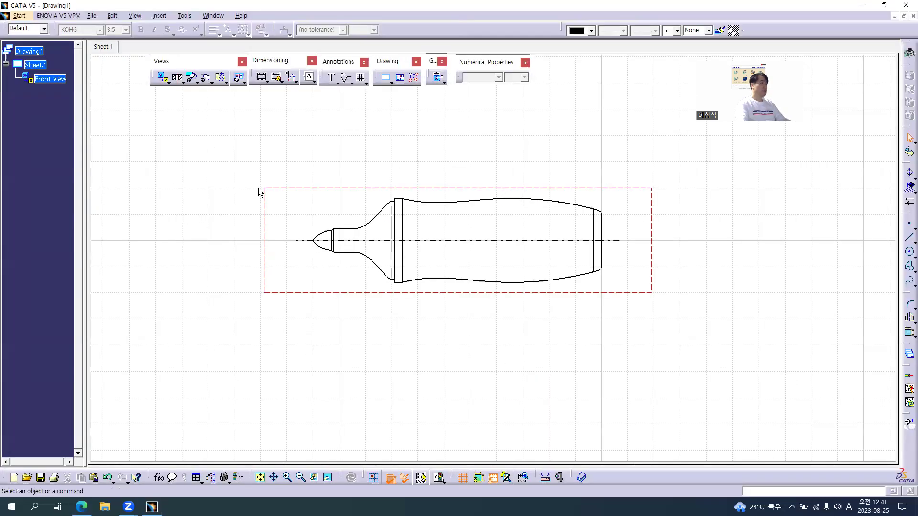
left_click(98, 18)
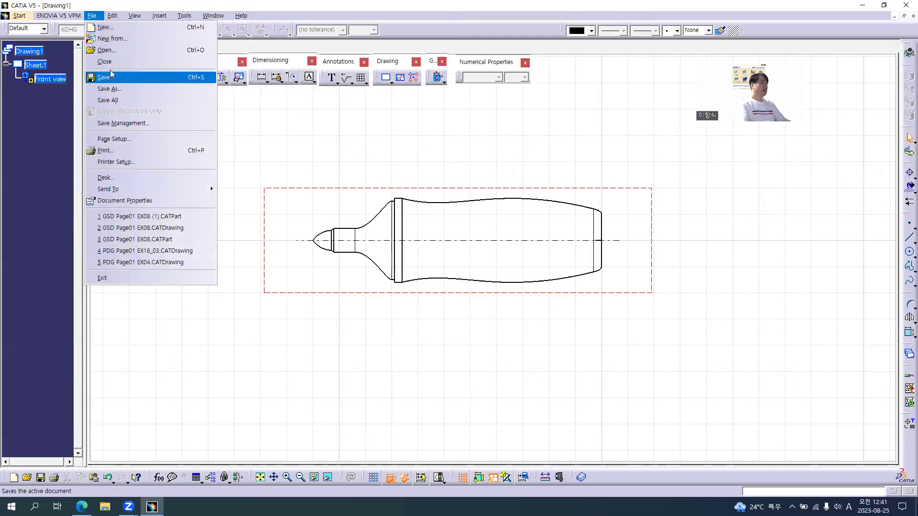
left_click(108, 49)
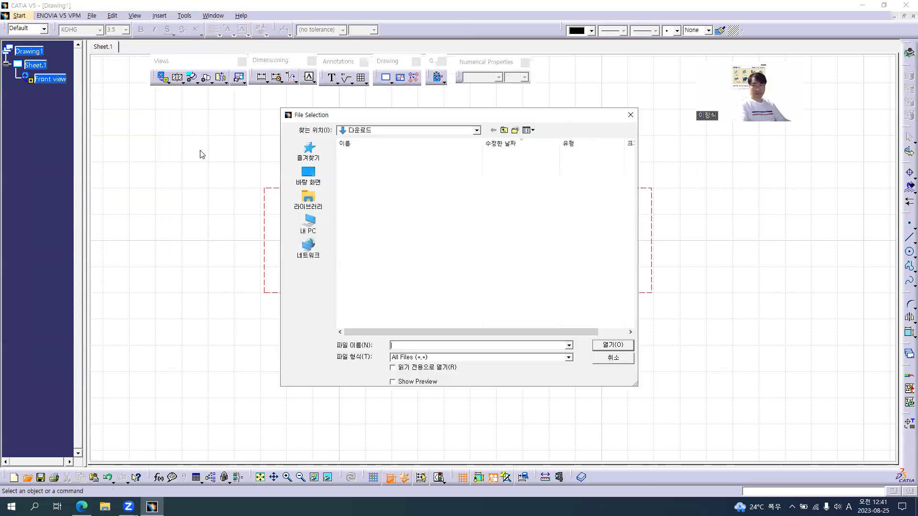
left_click(308, 225)
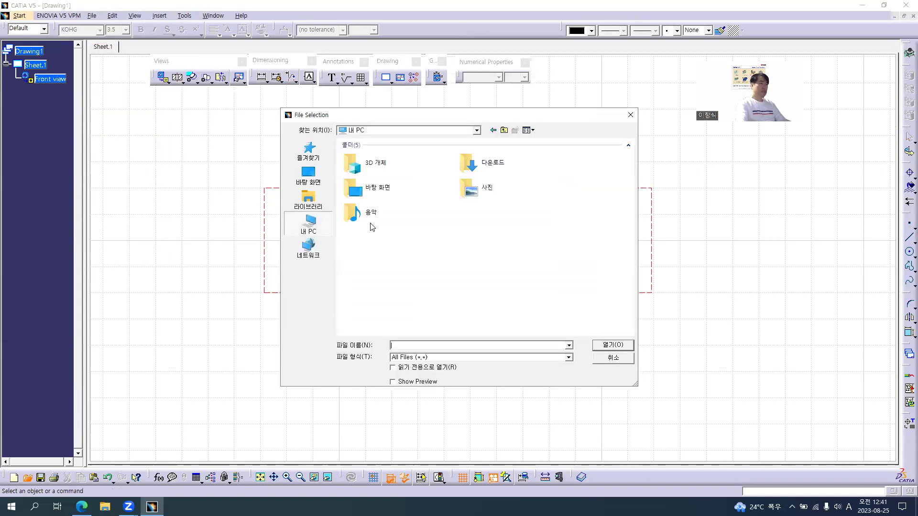
double_click(381, 300)
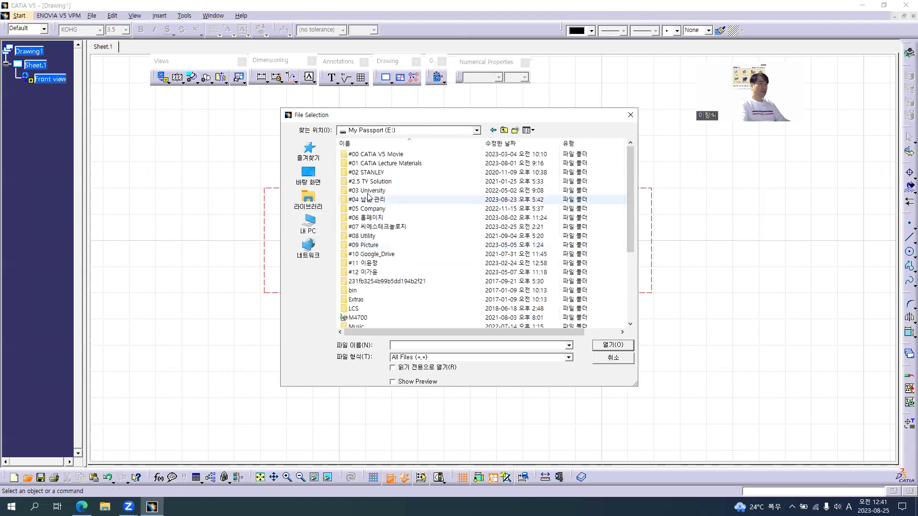
double_click(356, 154)
double_click(358, 172)
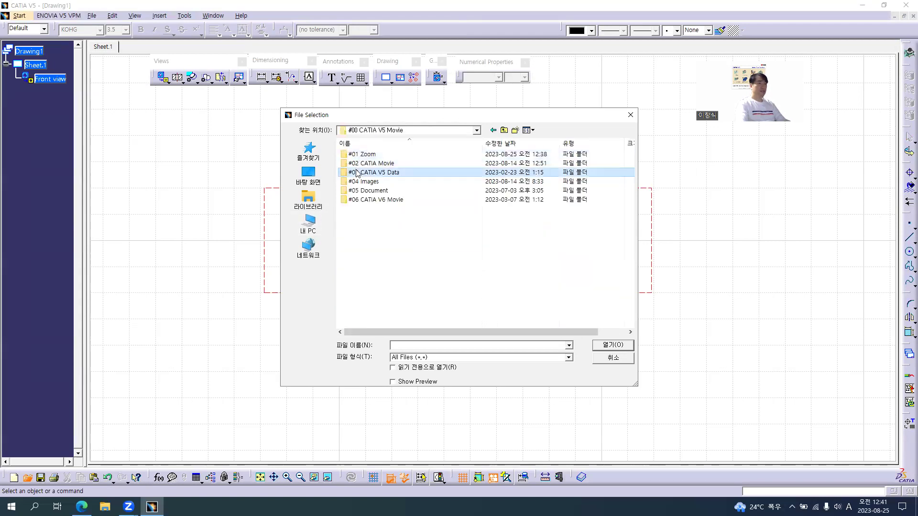
double_click(359, 163)
double_click(363, 181)
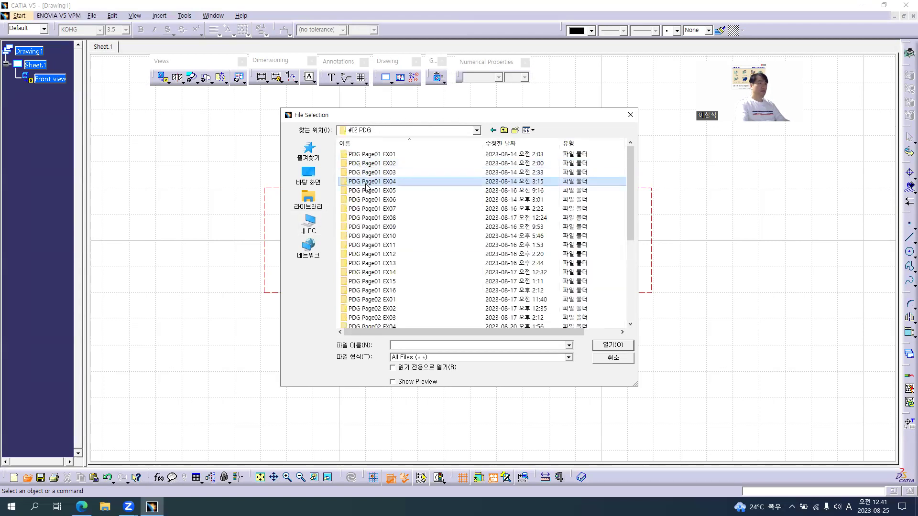
left_click(365, 153)
double_click(365, 154)
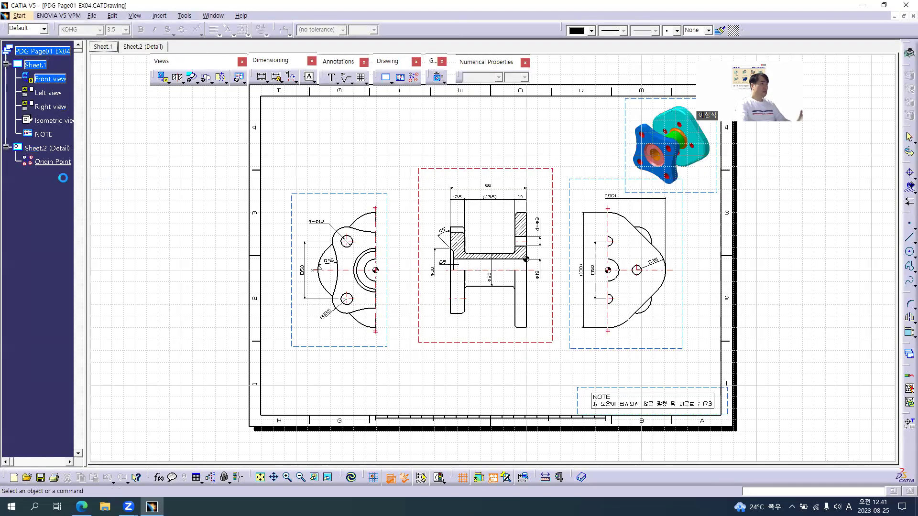
- Copy Sheet.2 (Detail) with the Origin Point component from PDG Page01 EX04 into Drawing1 and reactivate the front view
left_click(46, 149)
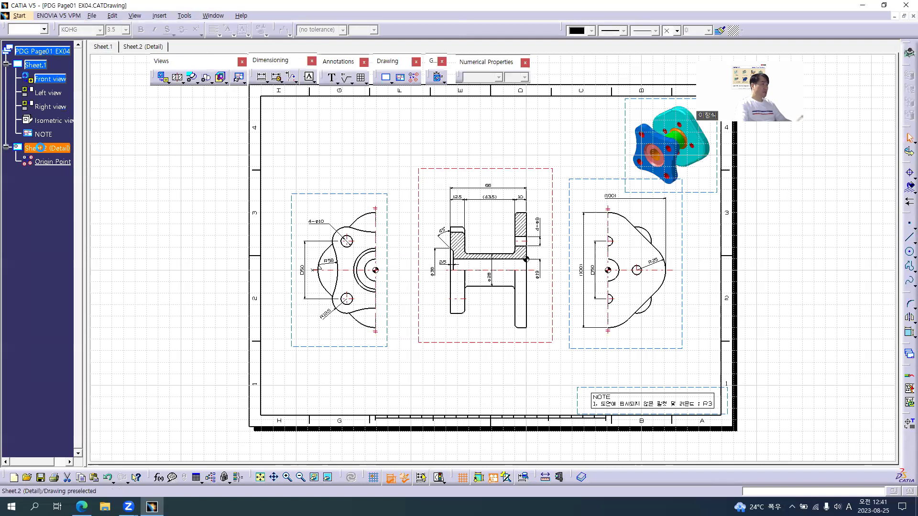
key("alt+w")
key("2")
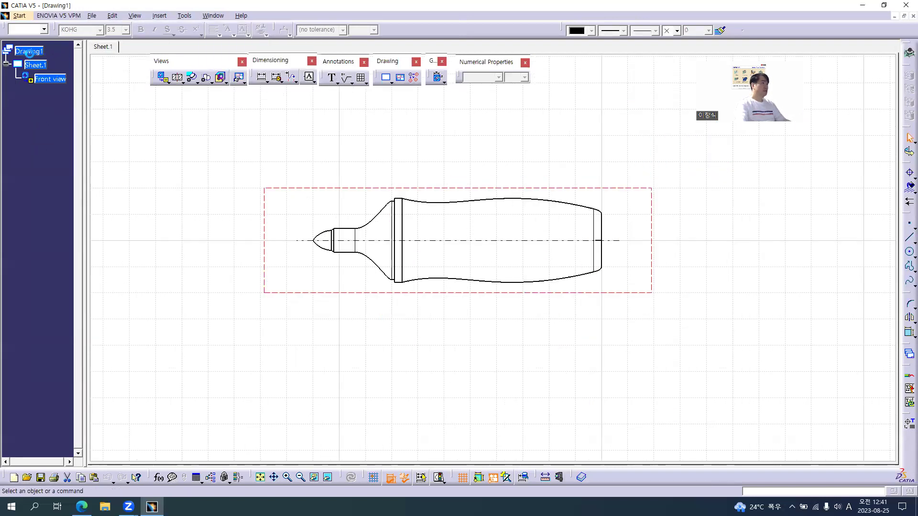
left_click(29, 51)
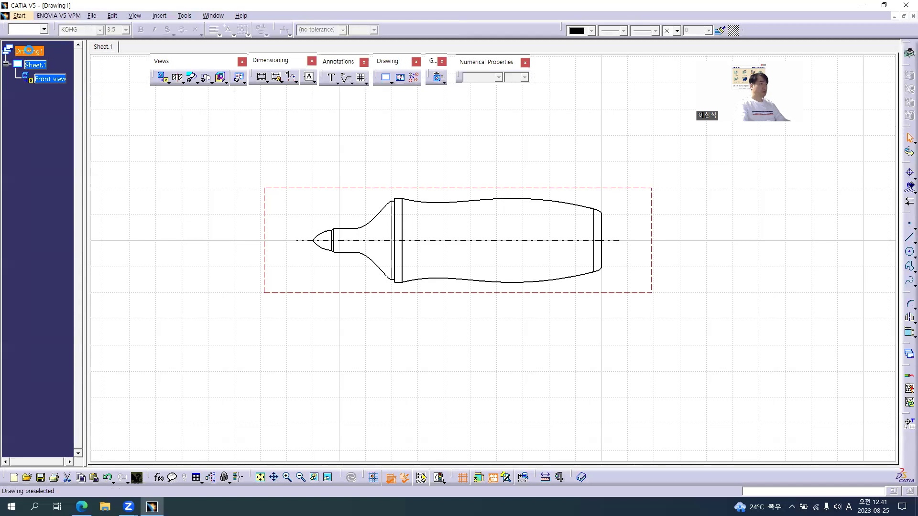
key("ctrl+v")
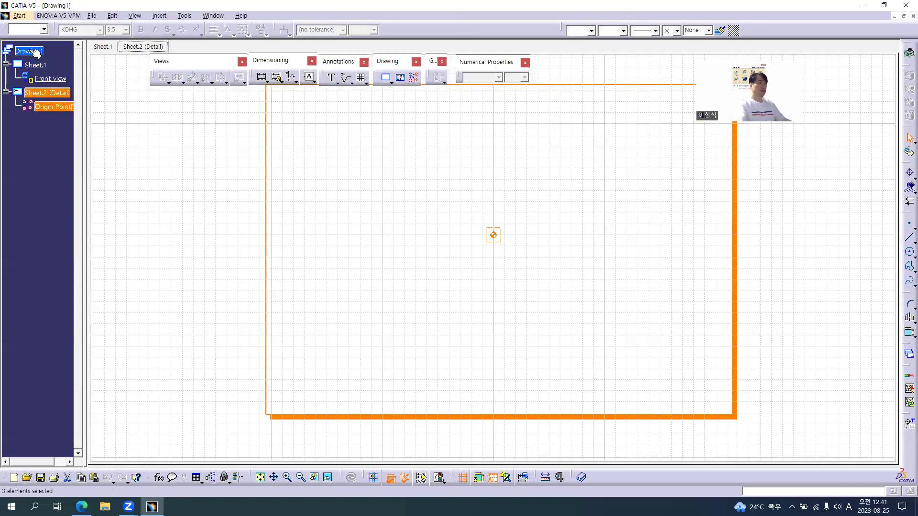
left_click(96, 130)
double_click(51, 79)
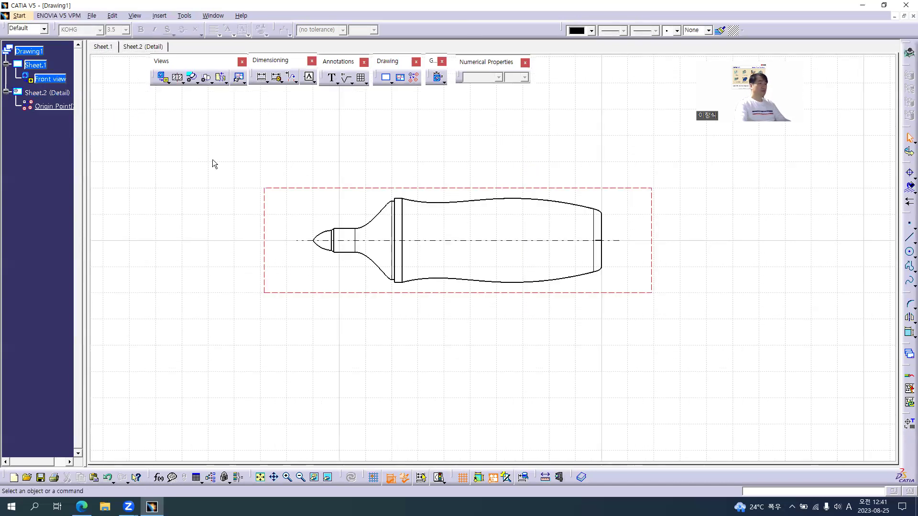
- Check the X-Z axis symbol in the reference PDF and open PDG Page01 EX16_03.CATDrawing from the #02 PDG folder
key("alt+Tab")
scroll(311, 110, "up", 2, "ctrl")
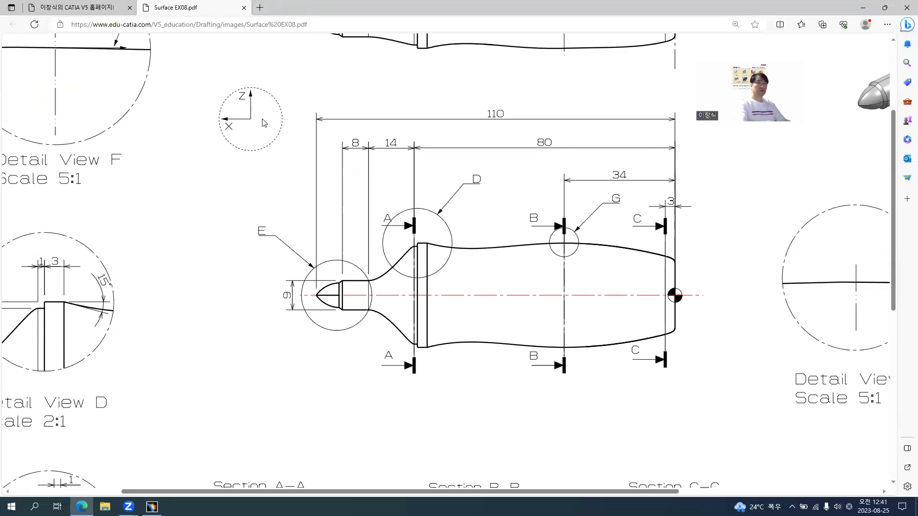
key("alt+Tab")
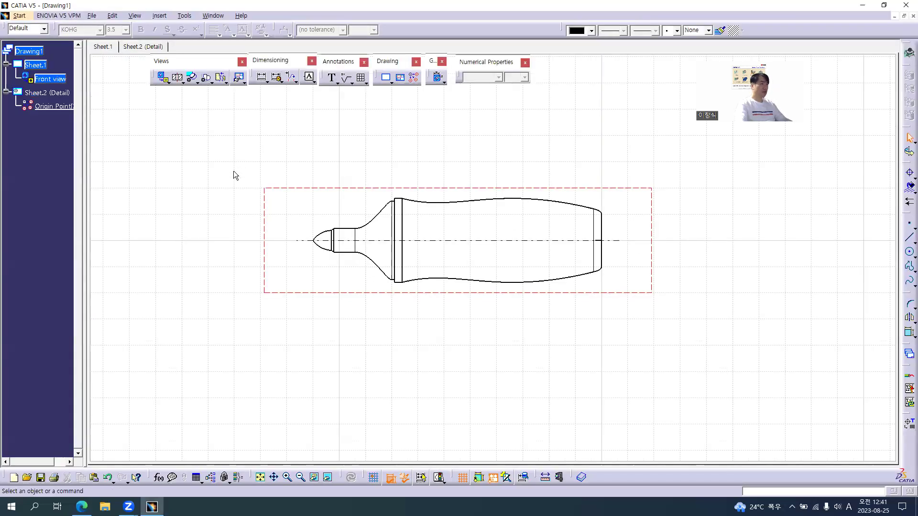
key("ctrl+o")
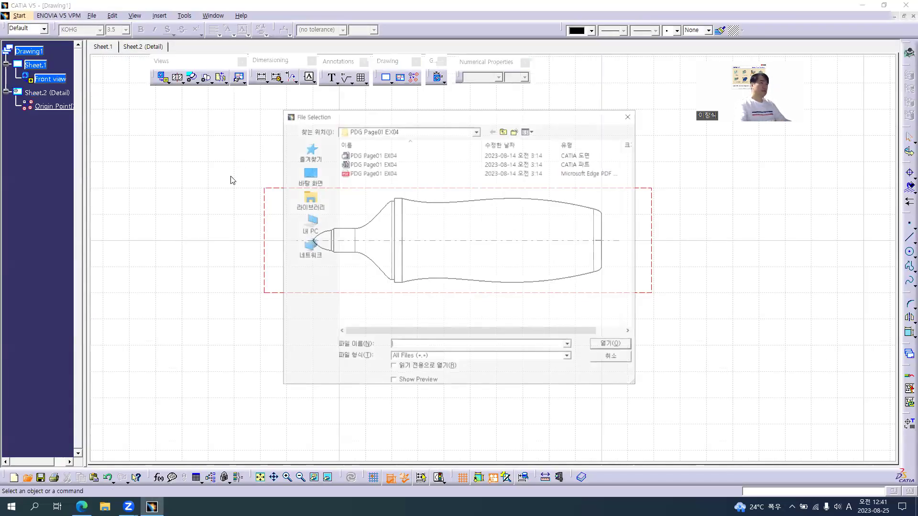
left_click(504, 130)
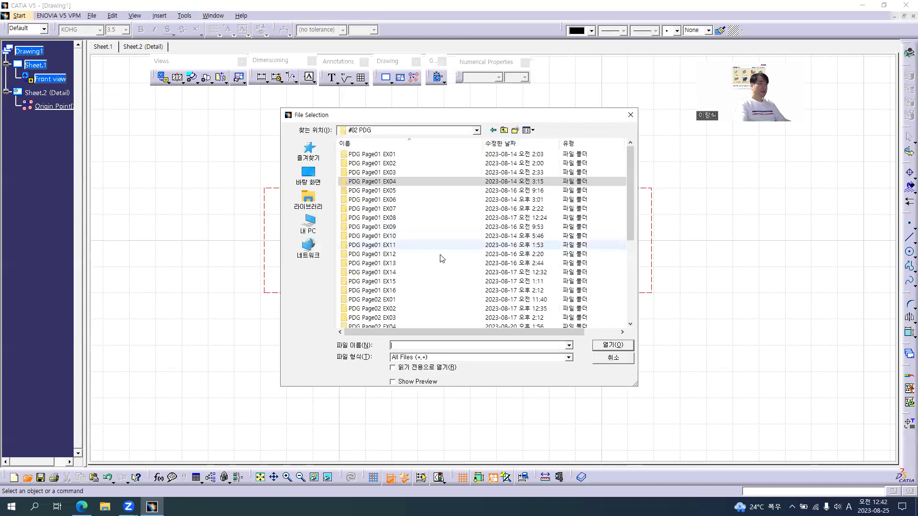
double_click(368, 290)
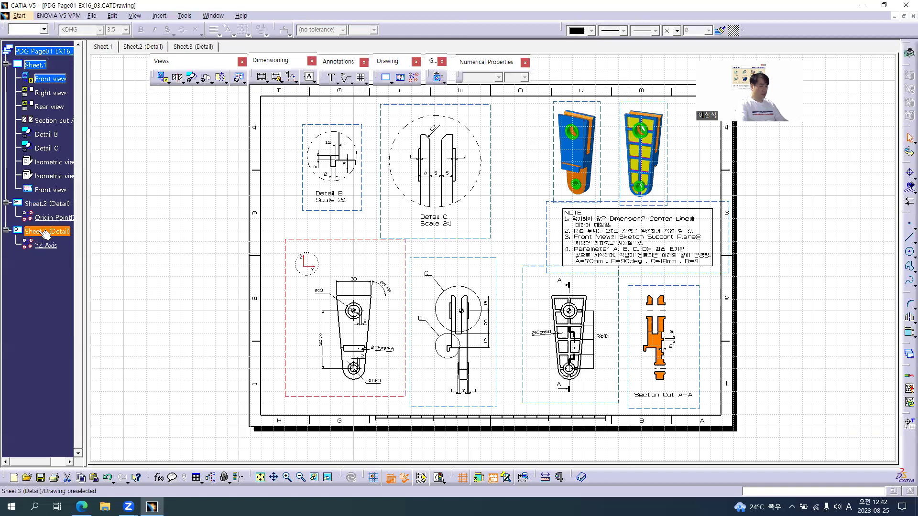
- Copy Sheet.3 (Detail) with the YZ Axis component from PDG Page01 EX16_03 into Drawing1
key("alt+w")
key("Down")
key("Down")
key("Down")
key("Down")
key("Down")
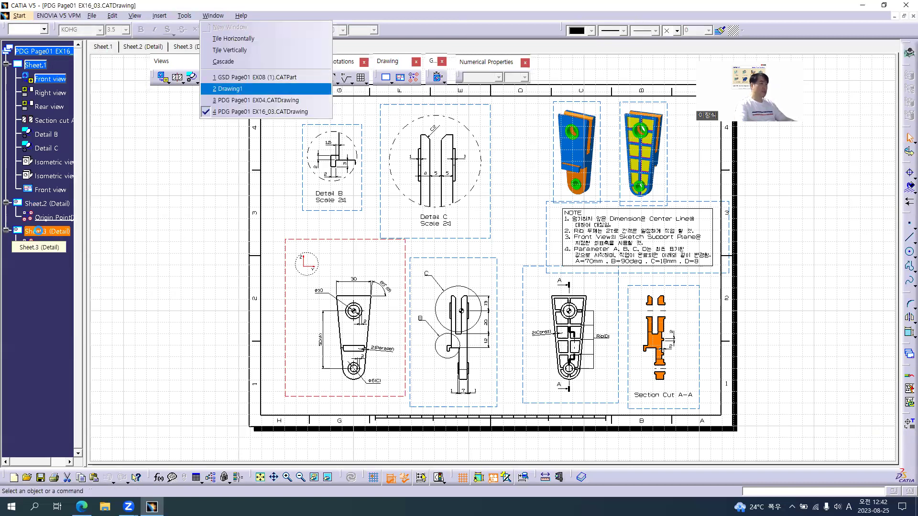
key("Return")
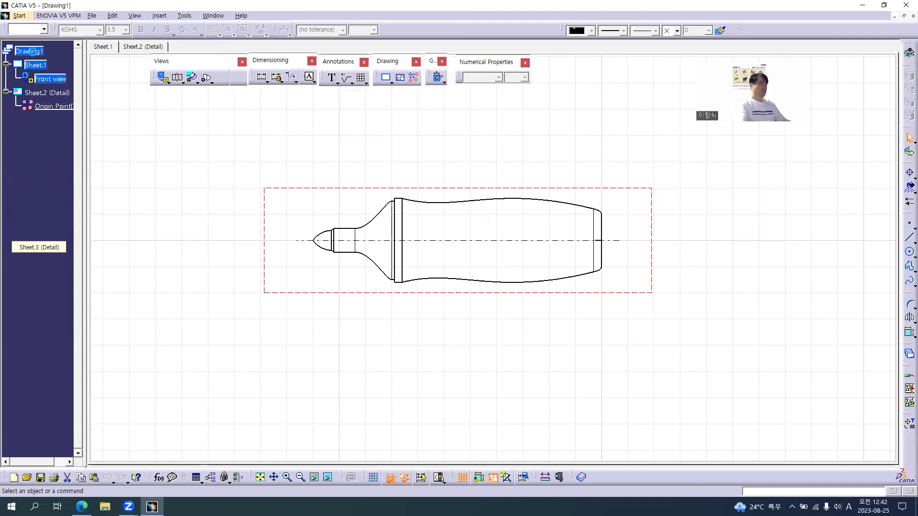
key("ctrl+v")
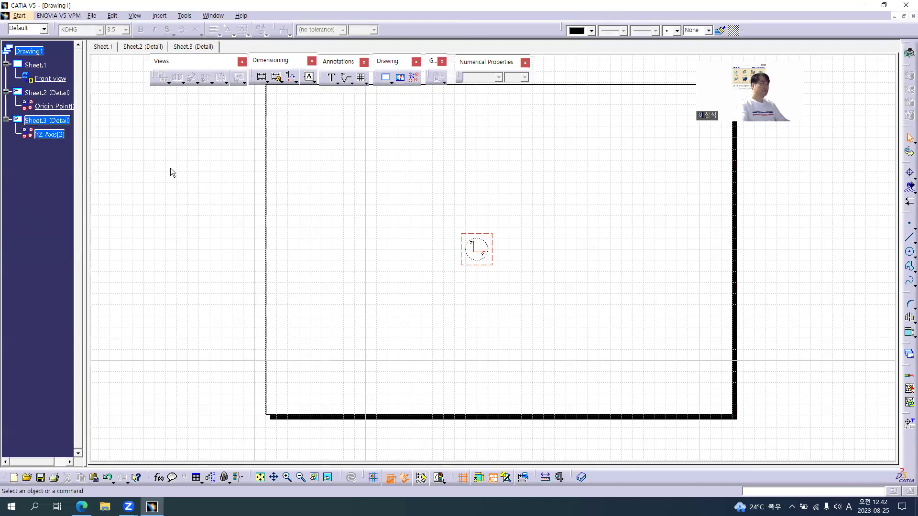
- Close the PDG Page01 EX16_03 and PDG Page01 EX04 drawings and return to Drawing1
key("alt+w")
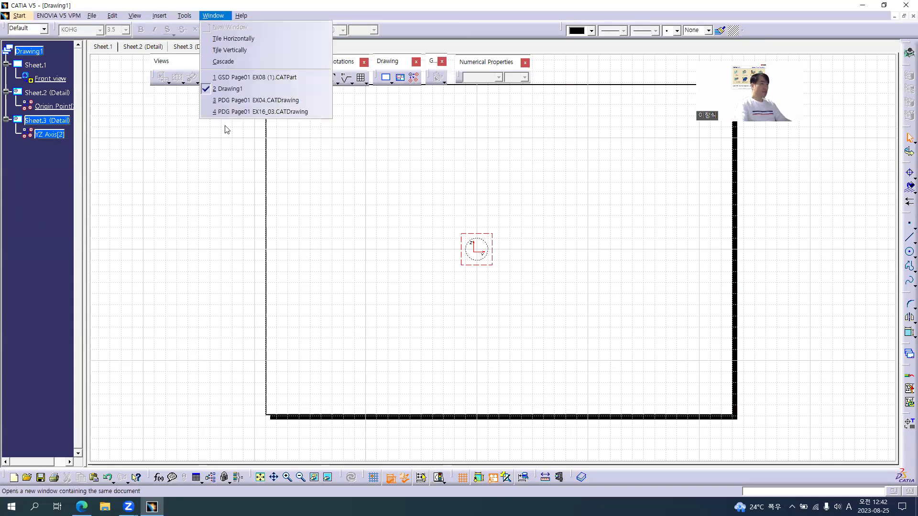
left_click(271, 111)
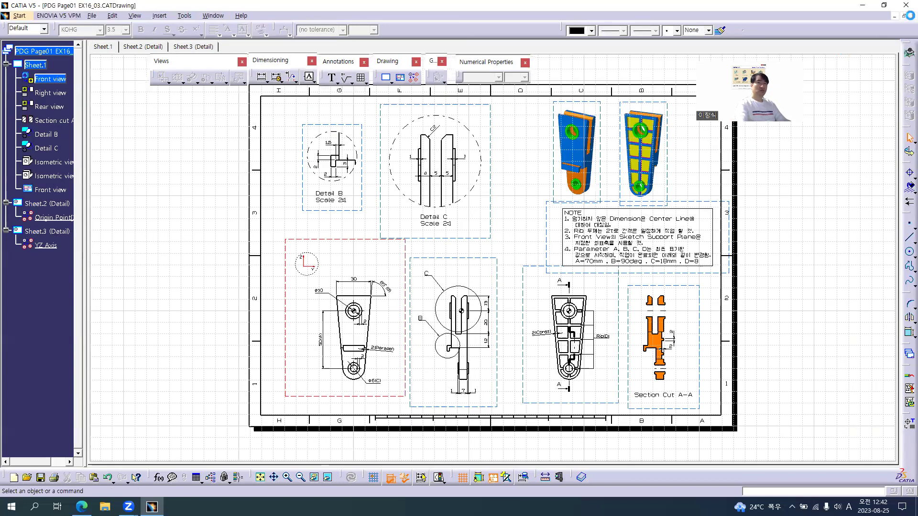
key("ctrl+Tab")
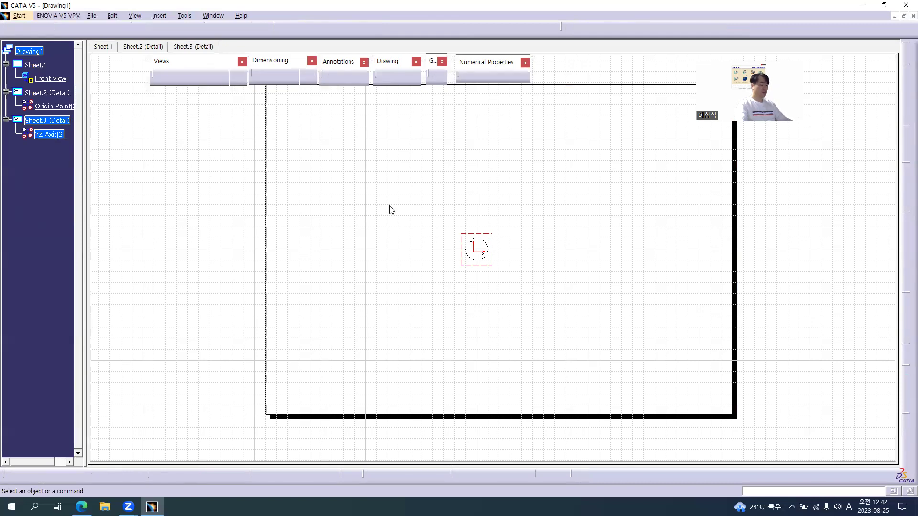
key("ctrl+Tab")
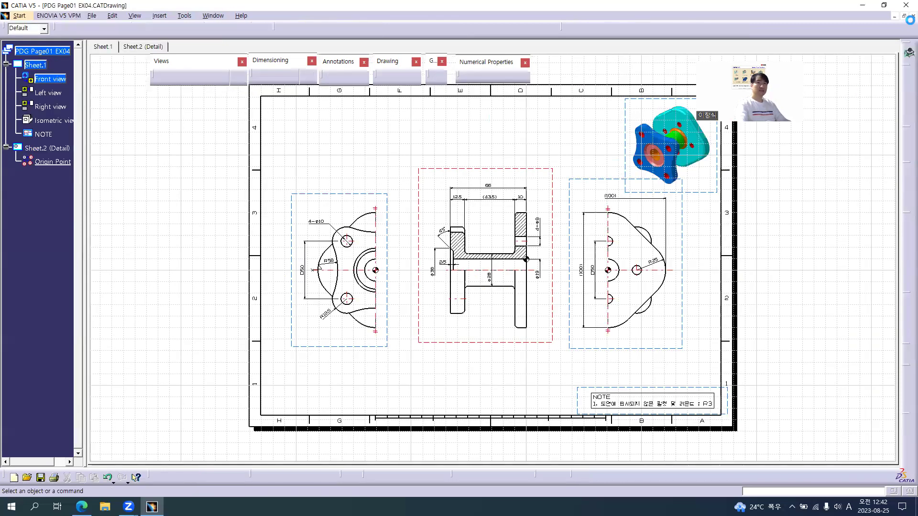
key("ctrl+Tab")
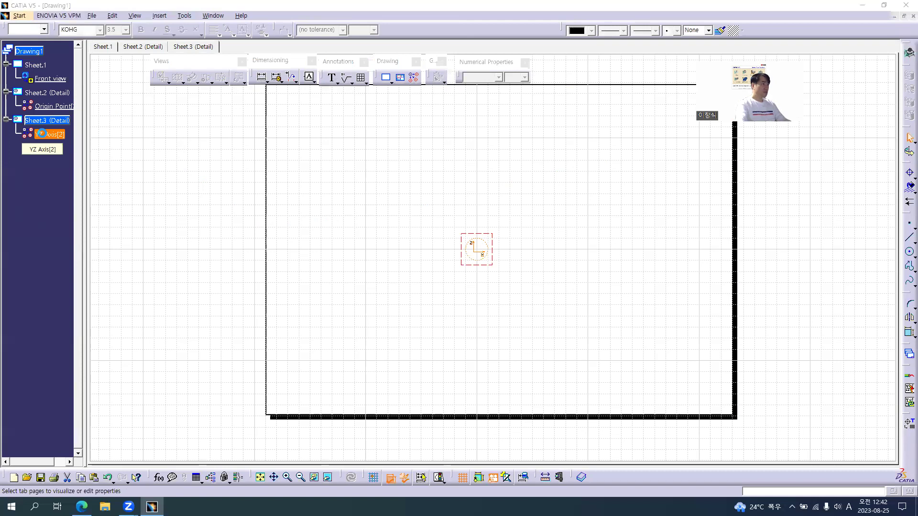
- Rename the pasted YZ Axis[2] component on Sheet.3 (Detail) as ZX Axis and reactivate the front view on Sheet.1
key("alt+Return")
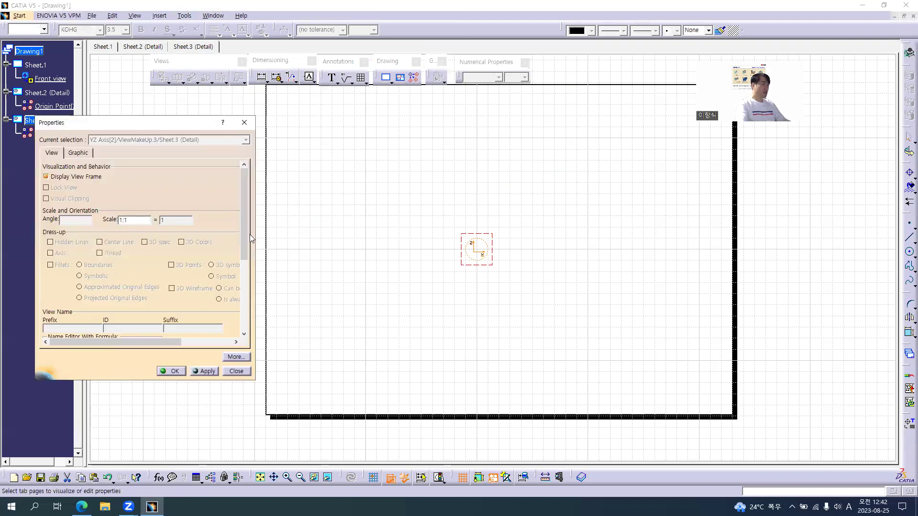
left_click_drag(245, 227, 238, 280)
triple_click(65, 277)
key("Home")
type("ZX")
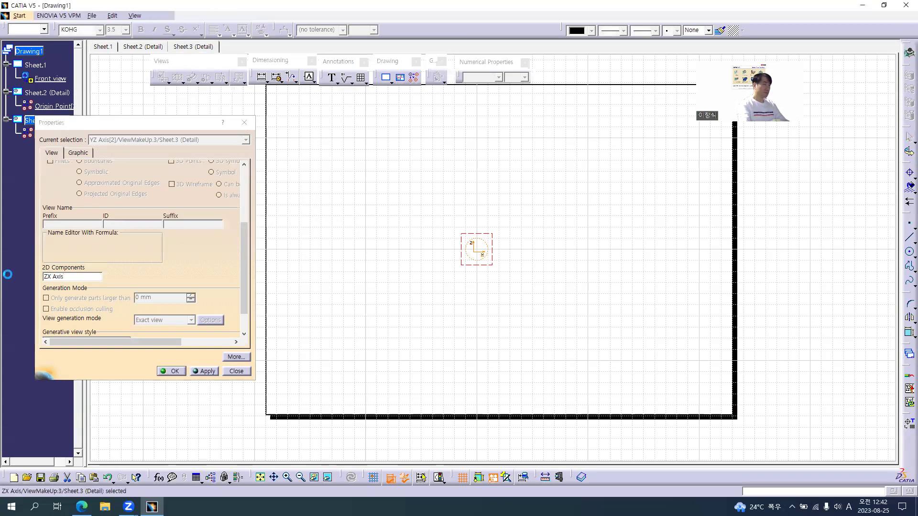
key("Return")
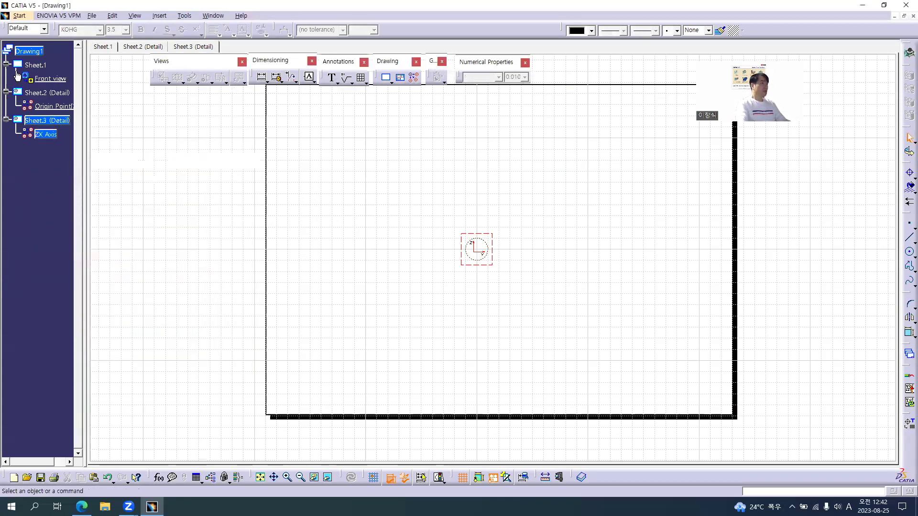
double_click(47, 78)
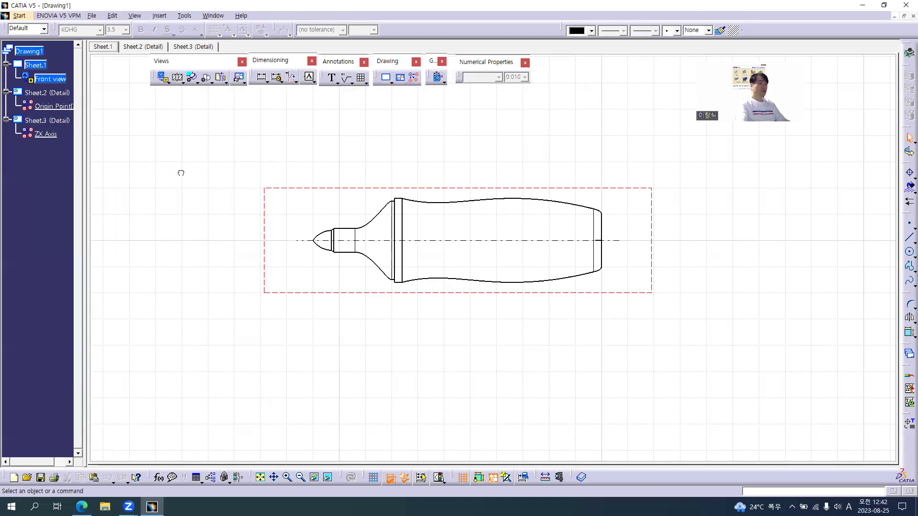
middle_click_drag(289, 165, 404, 209)
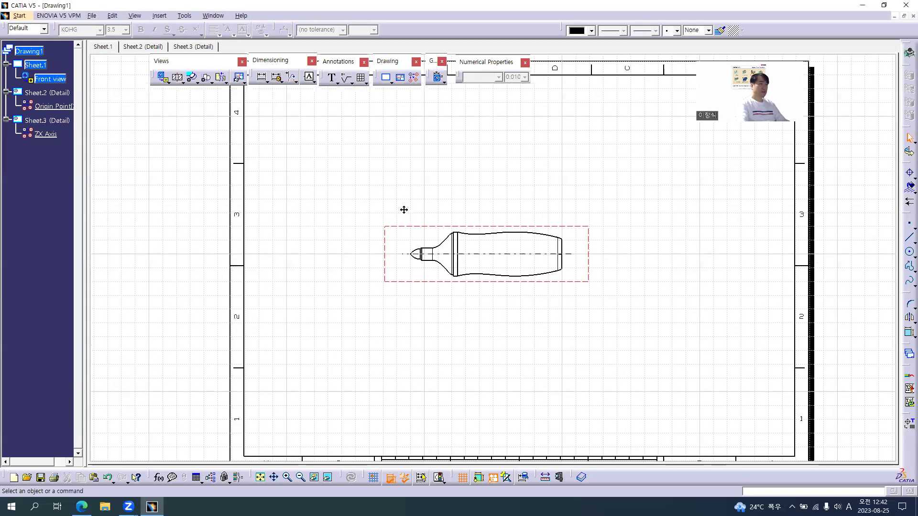
- Check the view layout in the reference PDF and move the front view up to the sheet's zone 3 to match
key("alt+Tab")
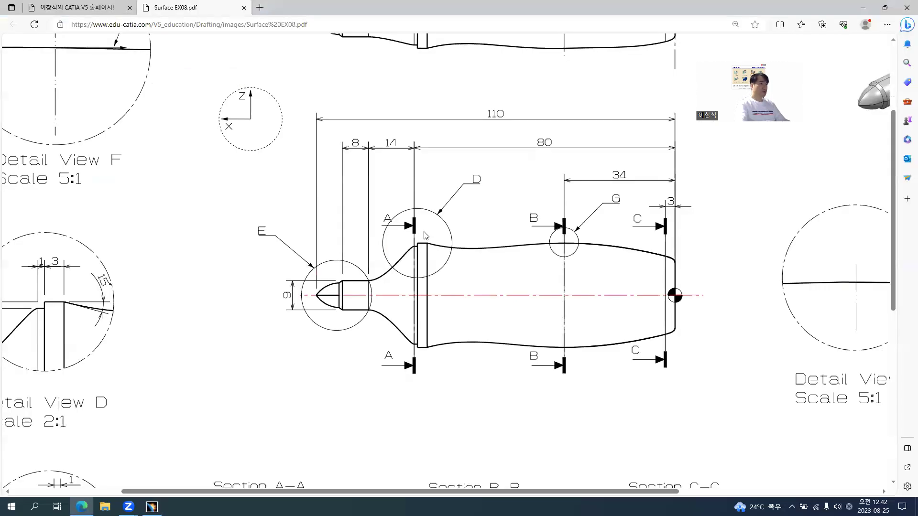
scroll(425, 236, "down", 3, "ctrl")
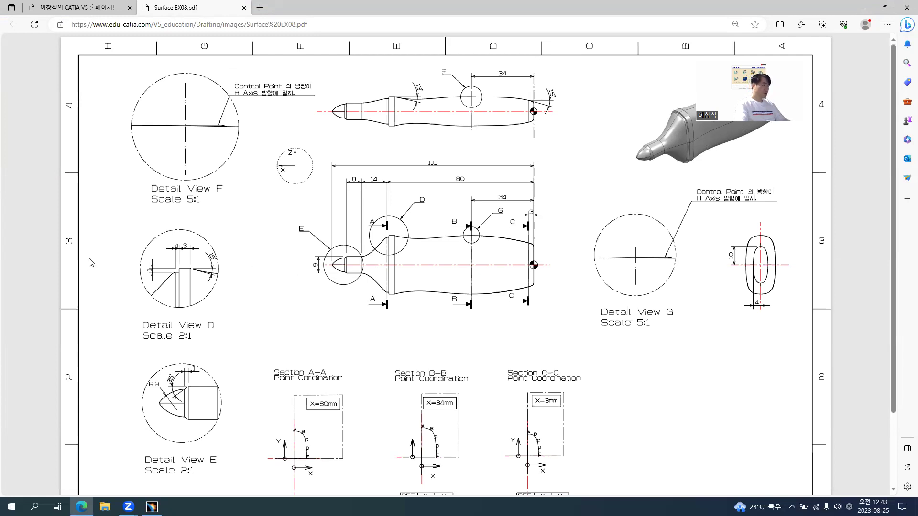
key("alt+Tab")
left_click_drag(479, 280, 480, 254)
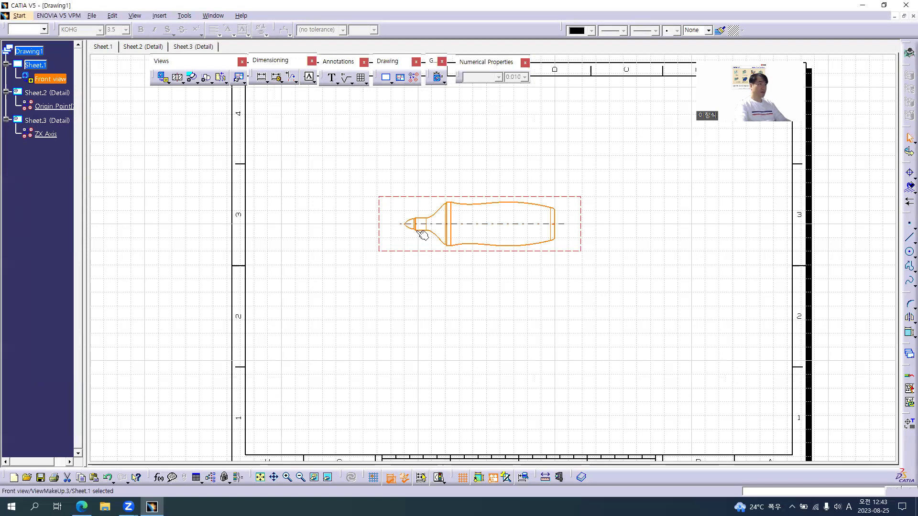
key("alt+Tab")
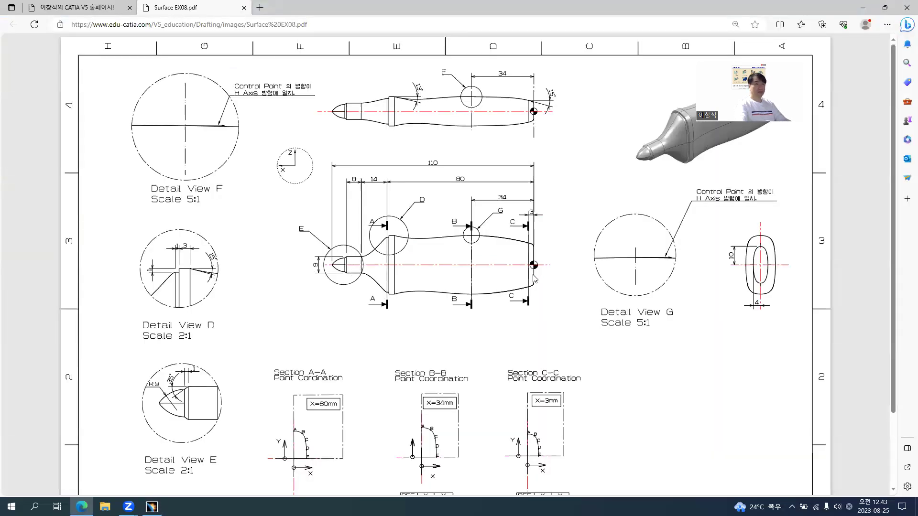
key("alt+Tab")
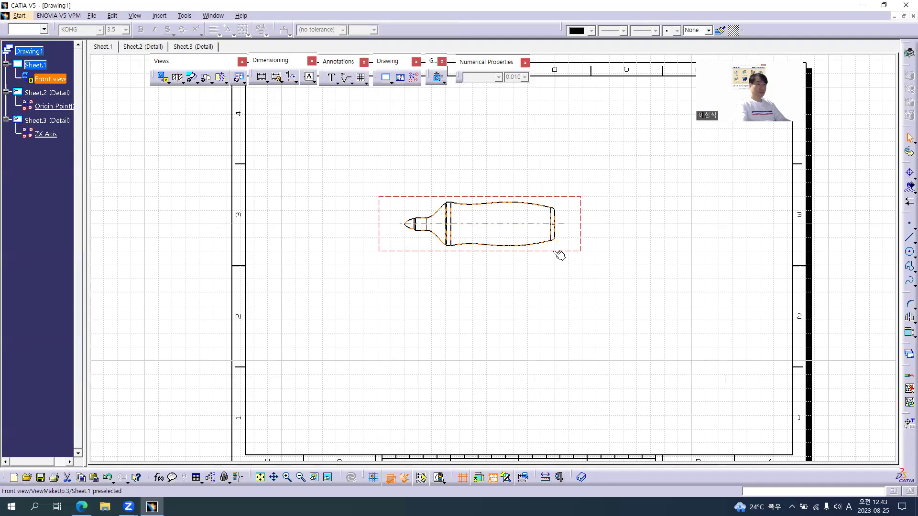
left_click_drag(549, 249, 553, 251)
left_click(325, 135)
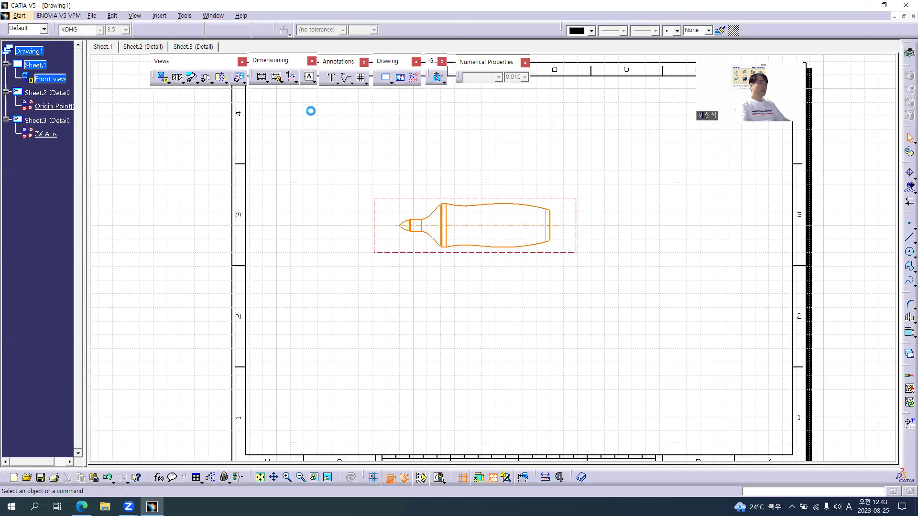
- Instantiate the Origin Point 2D component at the front view's origin on the centre of the pen's flat end
left_click(414, 78)
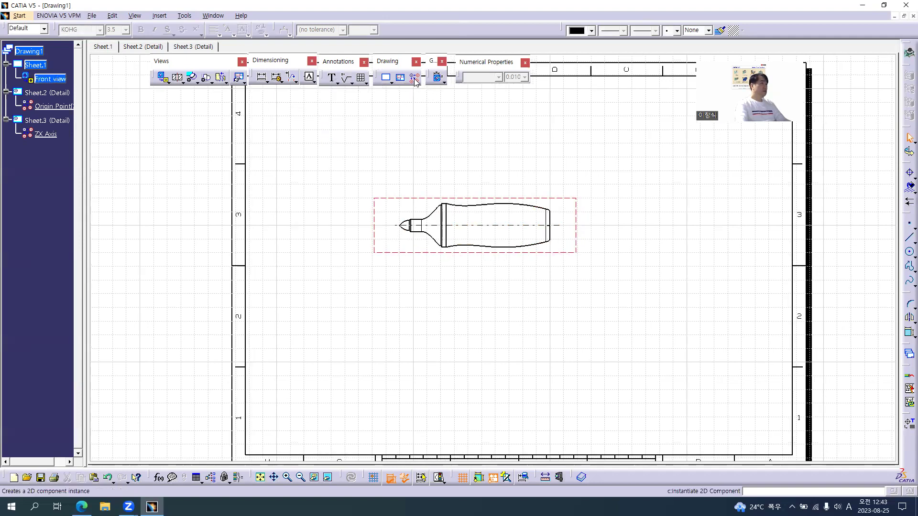
left_click(54, 106)
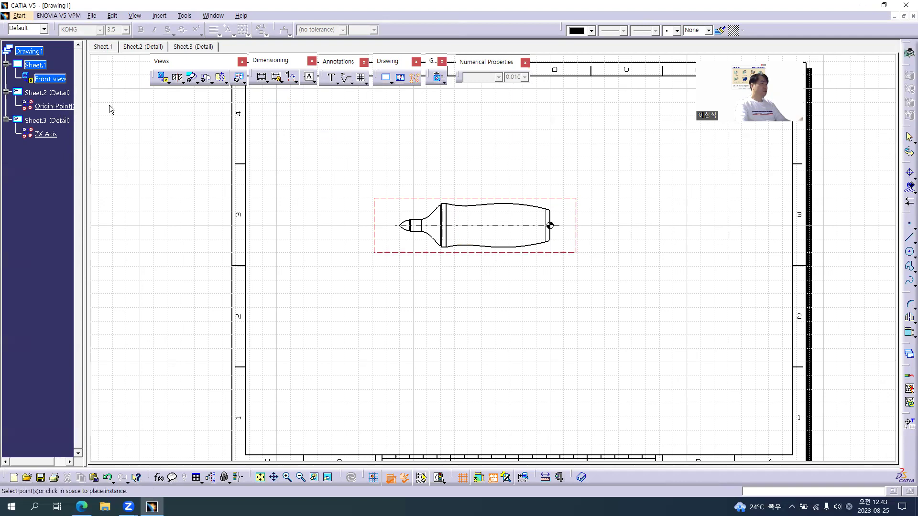
left_click(553, 224)
left_click(619, 254)
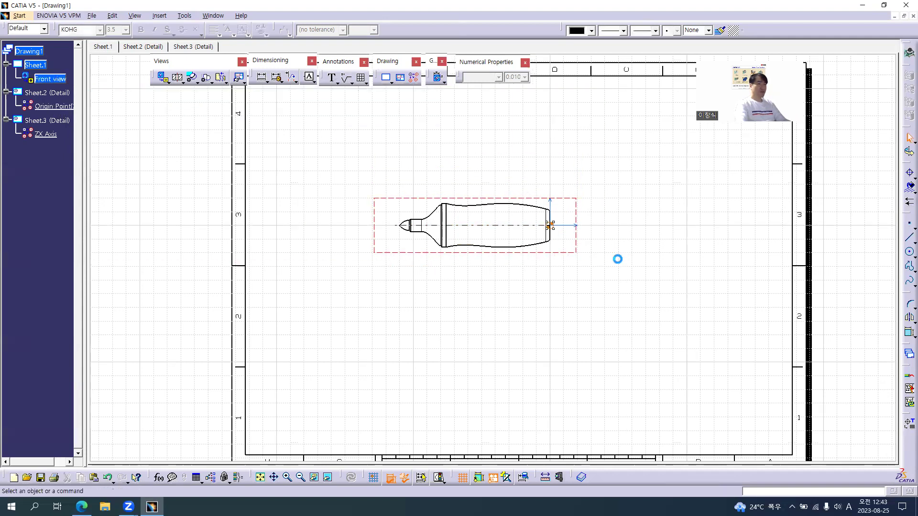
- Instantiate the ZX Axis 2D component in the front view, above and to the left of the pen tip
middle_click_drag(517, 296, 507, 246)
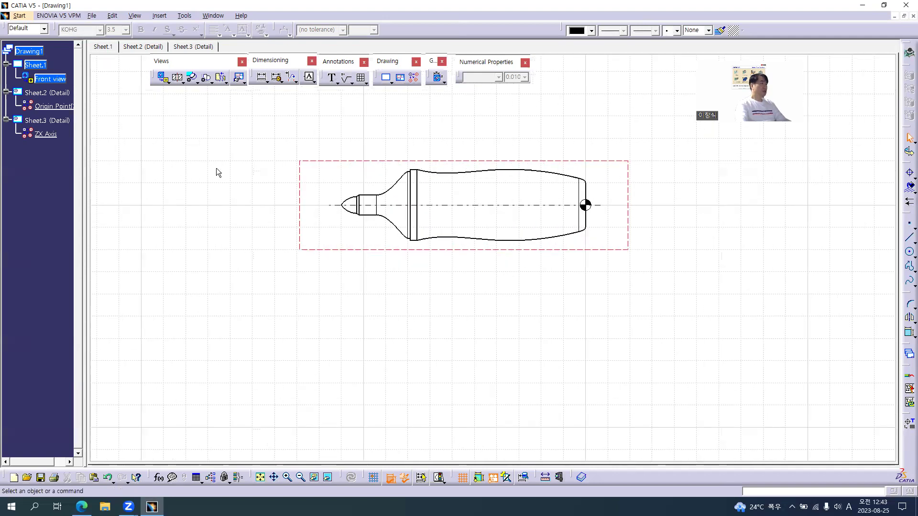
left_click(413, 78)
left_click(38, 136)
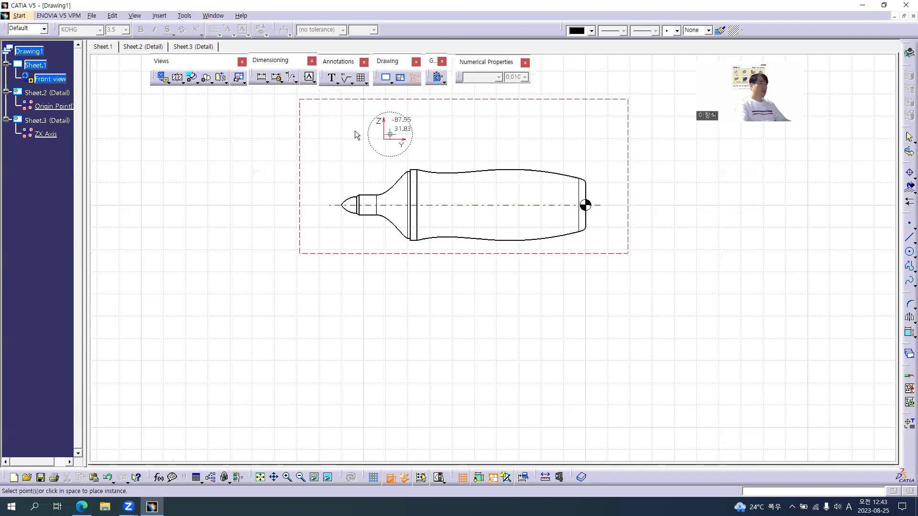
left_click(319, 125)
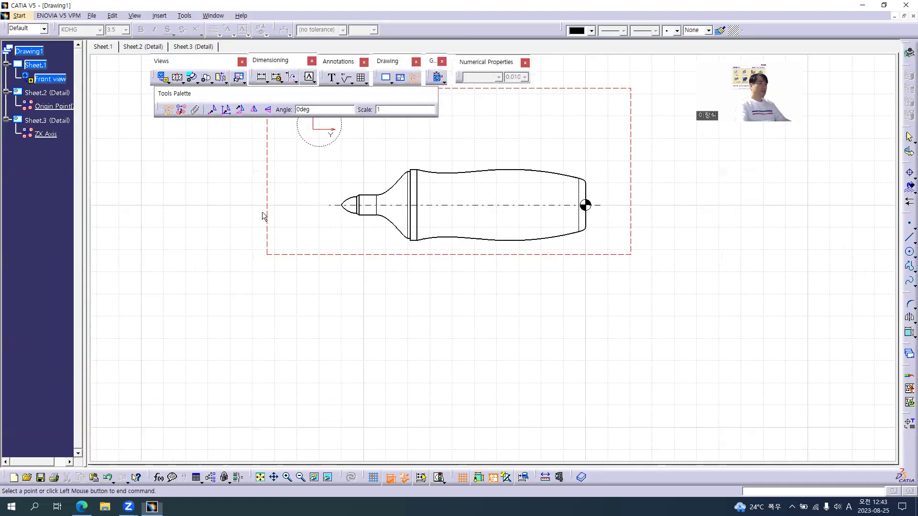
left_click(229, 191)
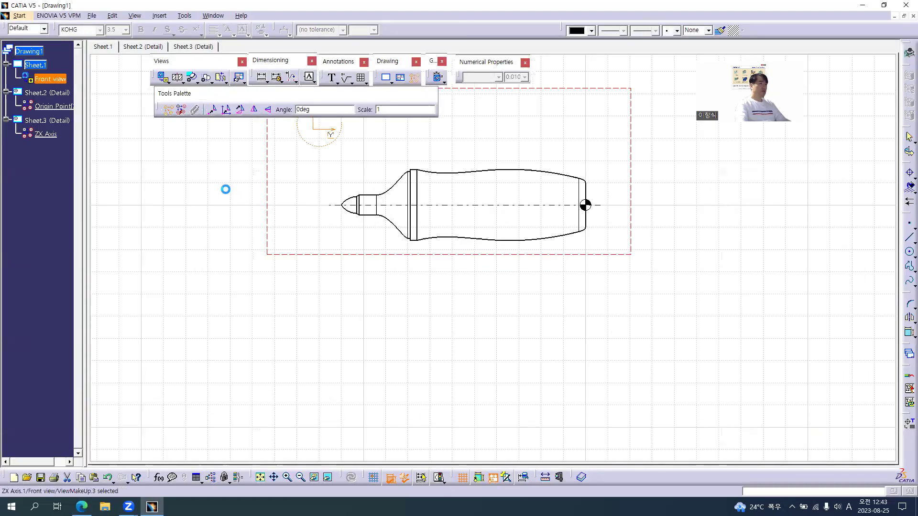
- Compare with the PDF's axis symbol and, in the ZX Axis detail, flip the horizontal arrow to point left and shift both arrows right
middle_click_drag(222, 164, 268, 227)
key("alt+Tab")
scroll(279, 161, "up", 2, "ctrl")
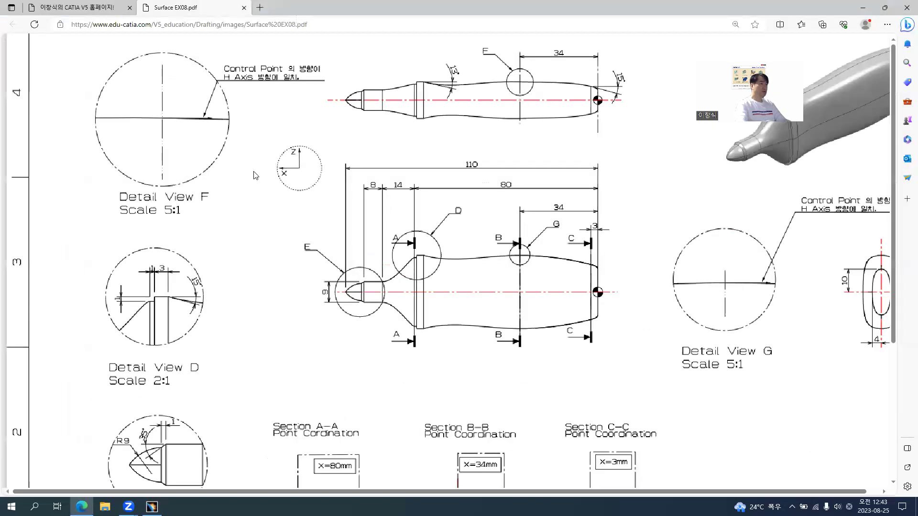
key("alt+Tab")
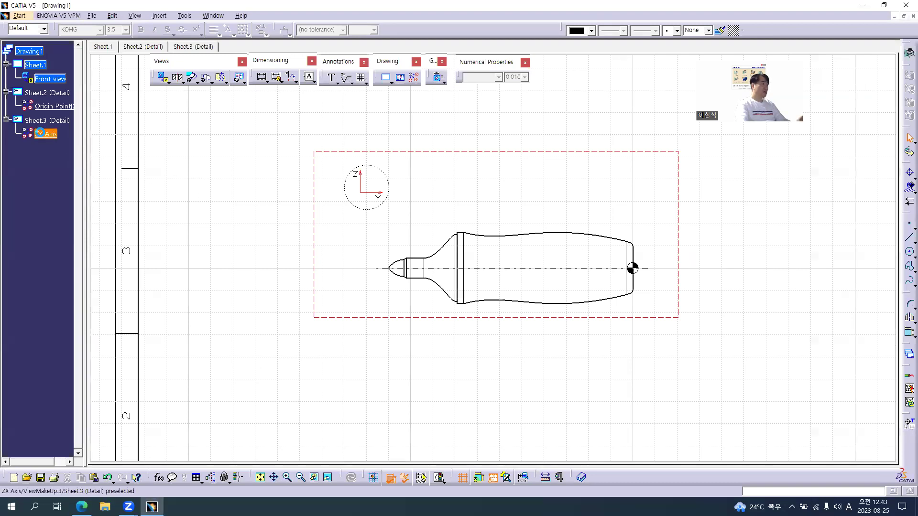
double_click(46, 134)
middle_click_drag(435, 177, 472, 189)
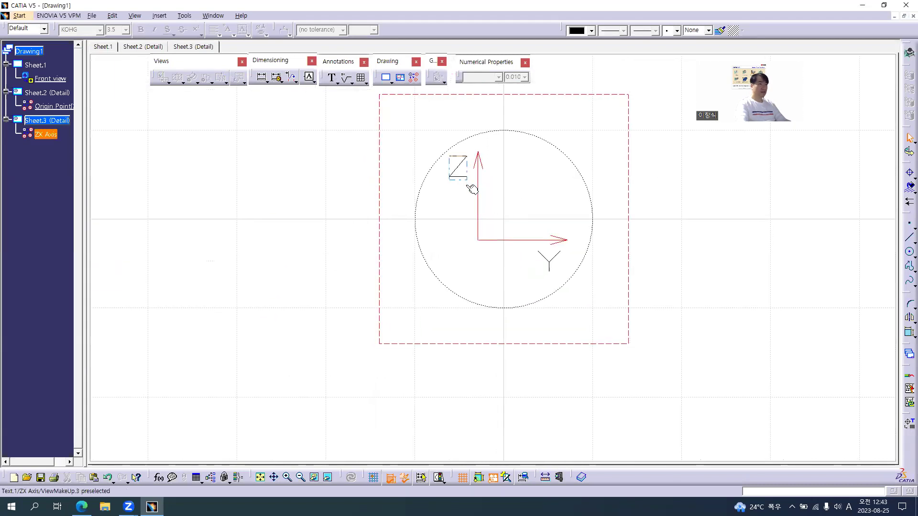
left_click(567, 241)
left_click_drag(569, 243, 386, 242)
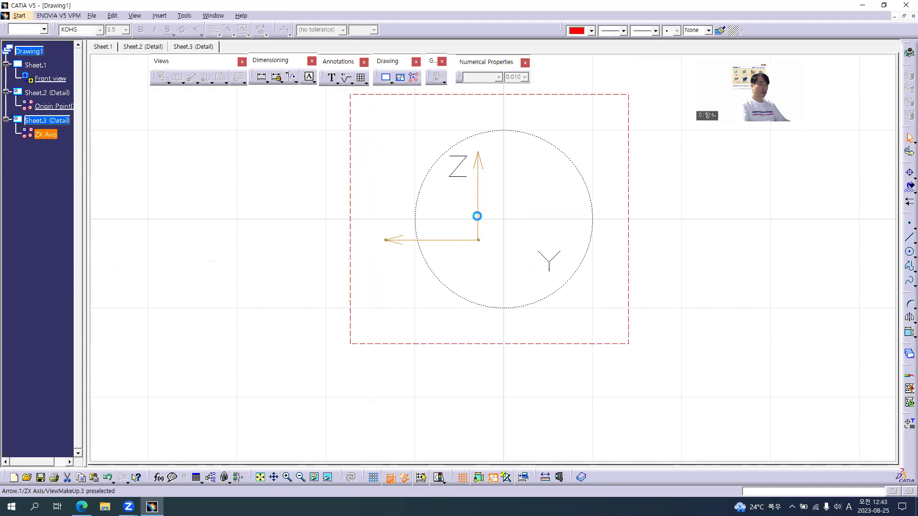
left_click_drag(489, 220, 529, 228)
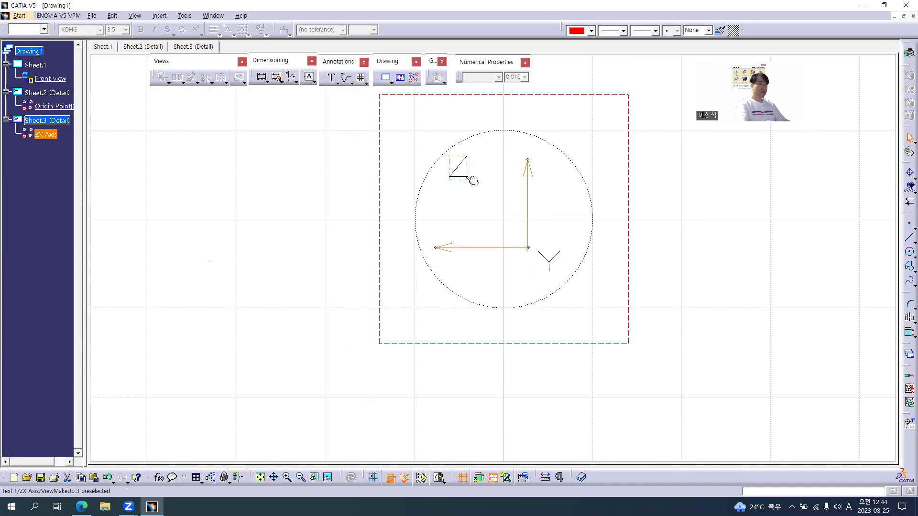
- Move the Z label beside the vertical arrow and the Y label below the horizontal arrow, changing its text to X
left_click(460, 168)
left_click_drag(500, 187, 538, 184)
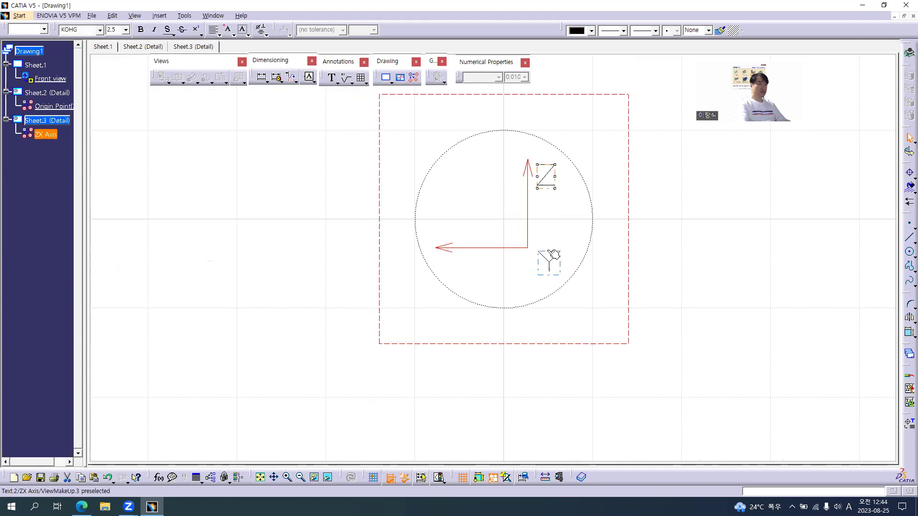
left_click_drag(547, 254, 465, 264)
double_click(464, 267)
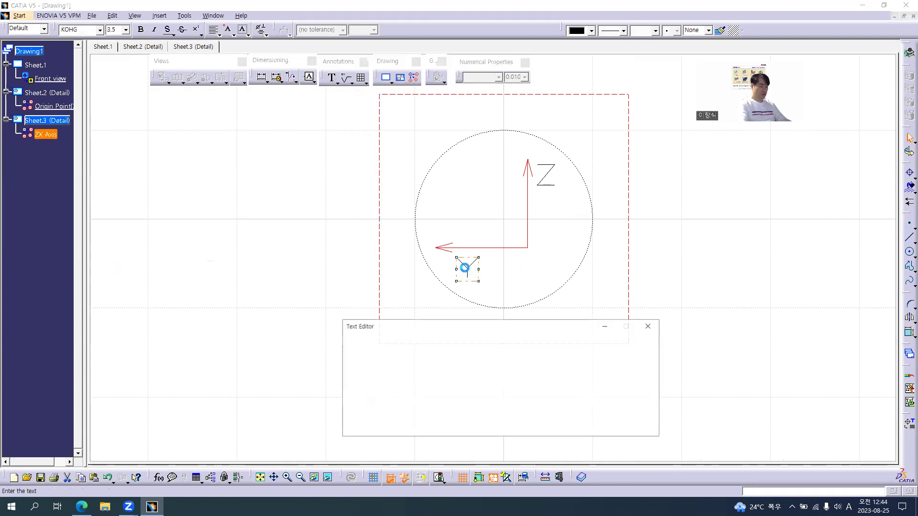
type("X")
left_click(616, 428)
left_click(674, 277)
- Check the label placement in the reference PDF and move the Z label to the left side of the vertical arrow
key("alt+Tab")
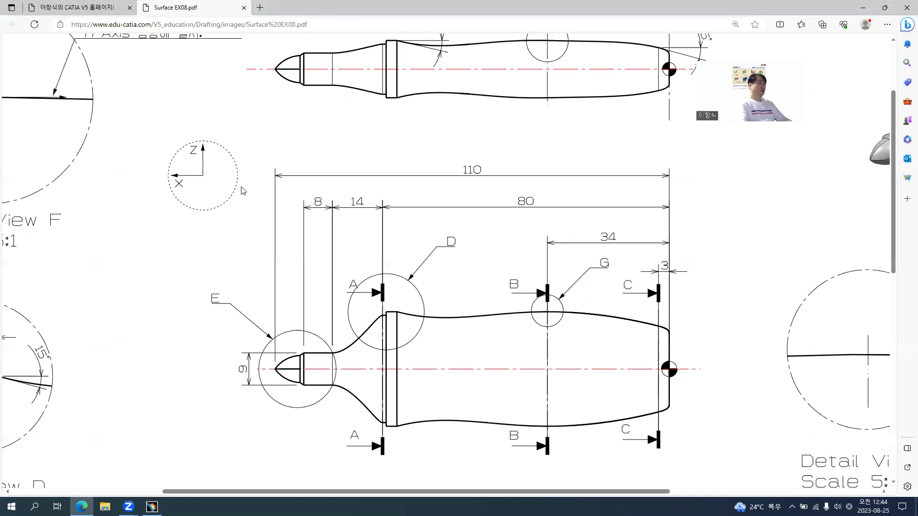
key("alt+Tab")
left_click_drag(551, 183, 511, 180)
key("alt+Tab")
key("alt+Tab")
left_click(290, 225)
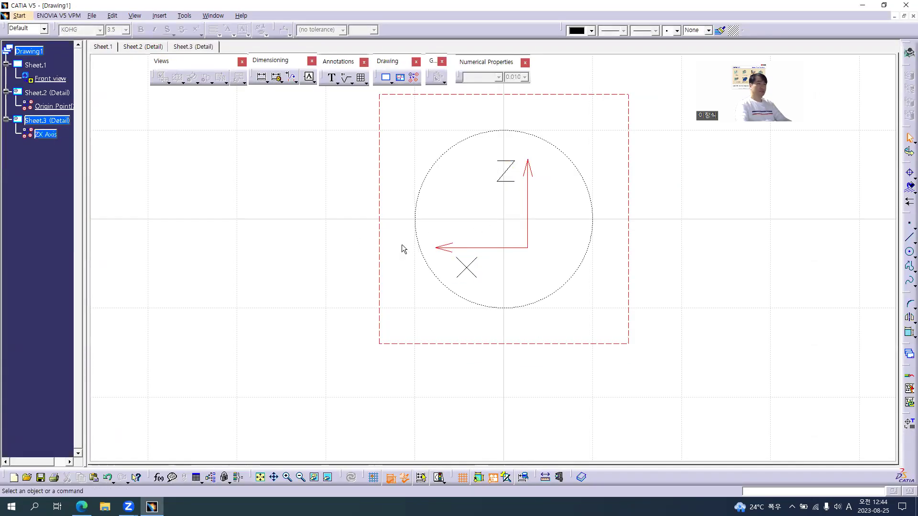
- Shift both arrows and the X and Z labels together slightly right inside the dotted circle and reactivate the front view
left_click(466, 270)
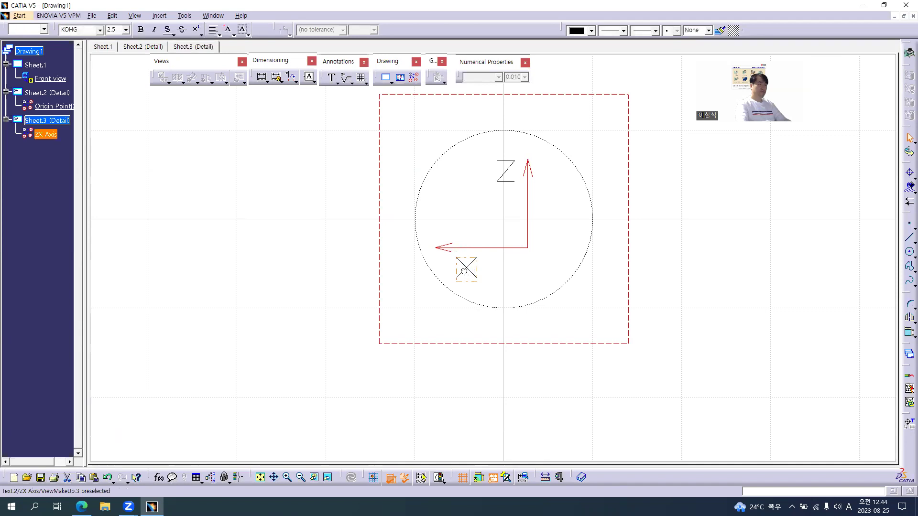
left_click(507, 248, "ctrl")
left_click(527, 197, "ctrl")
left_click(505, 172, "ctrl")
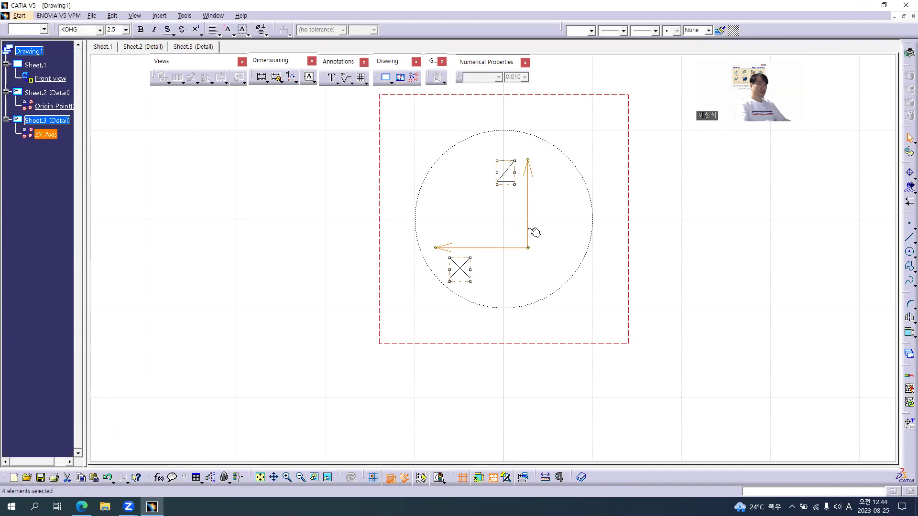
left_click_drag(526, 230, 543, 233)
left_click(235, 177)
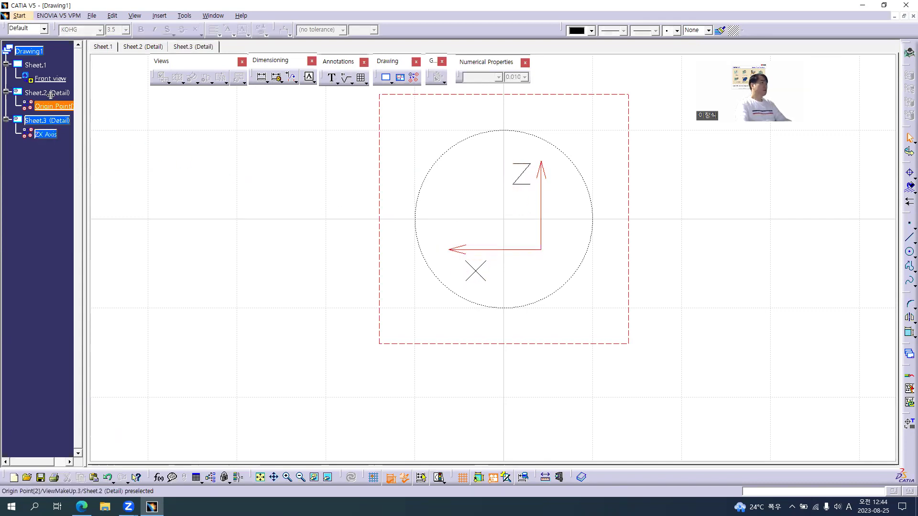
double_click(58, 79)
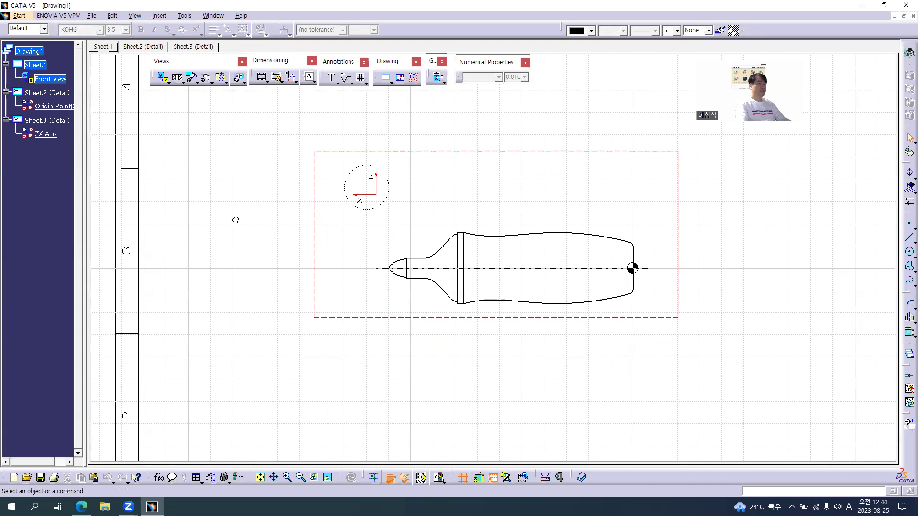
- Following the reference PDF, create projection views from the front view: a top view above it and a right view beside it
mouse_move(453, 217)
middle_mouse_down("ctrl")
mouse_move(453, 195)
mouse_move(456, 243)
middle_mouse_up("ctrl")
key("alt+Tab")
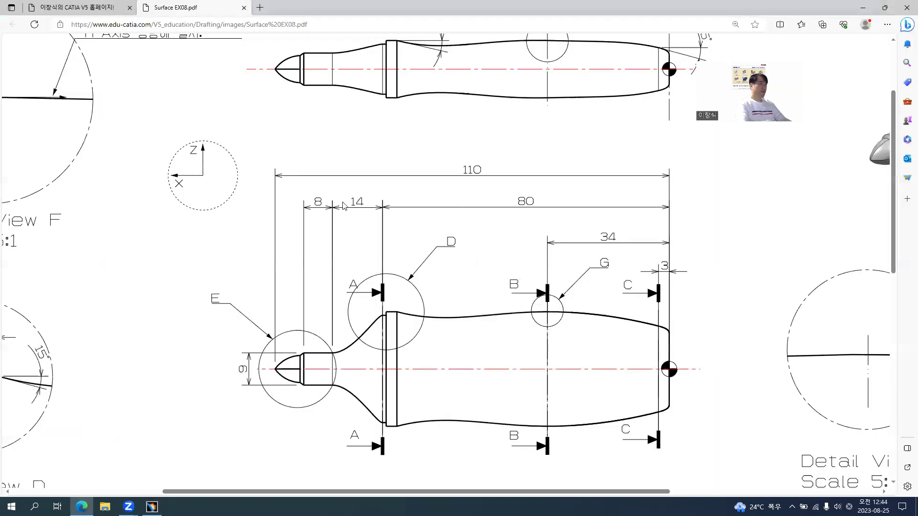
key("alt+Tab")
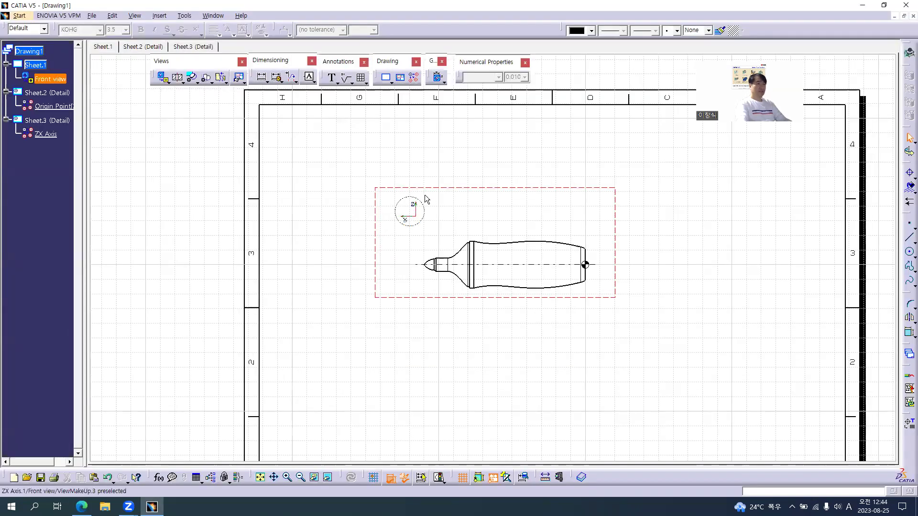
key("alt+Tab")
scroll(488, 154, "down", 2, "ctrl")
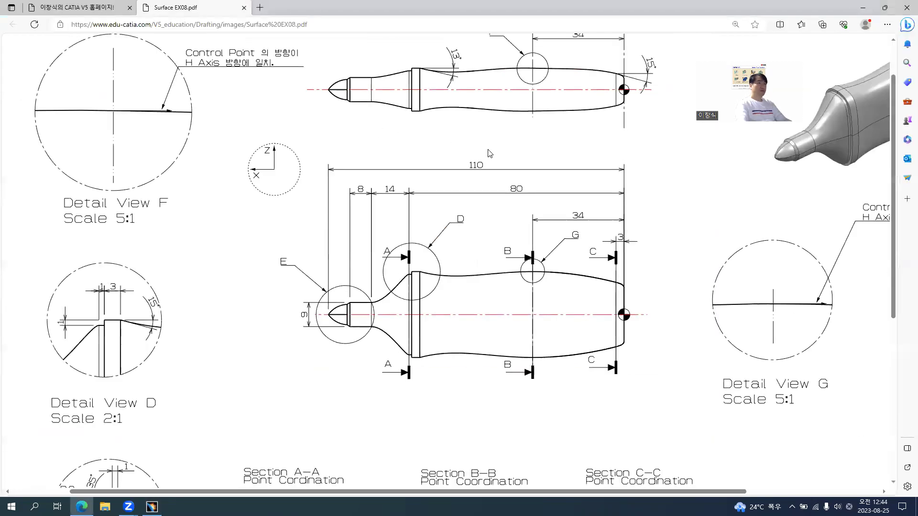
key("alt+Tab")
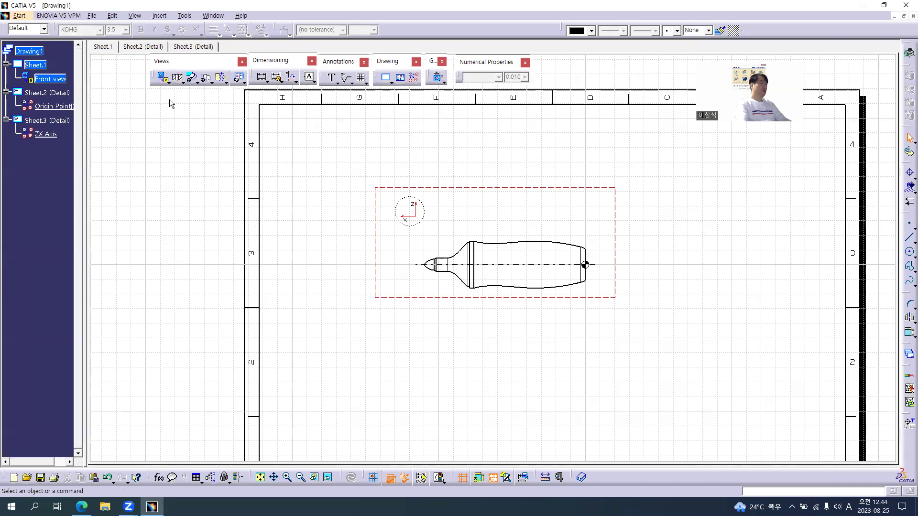
left_click(166, 81)
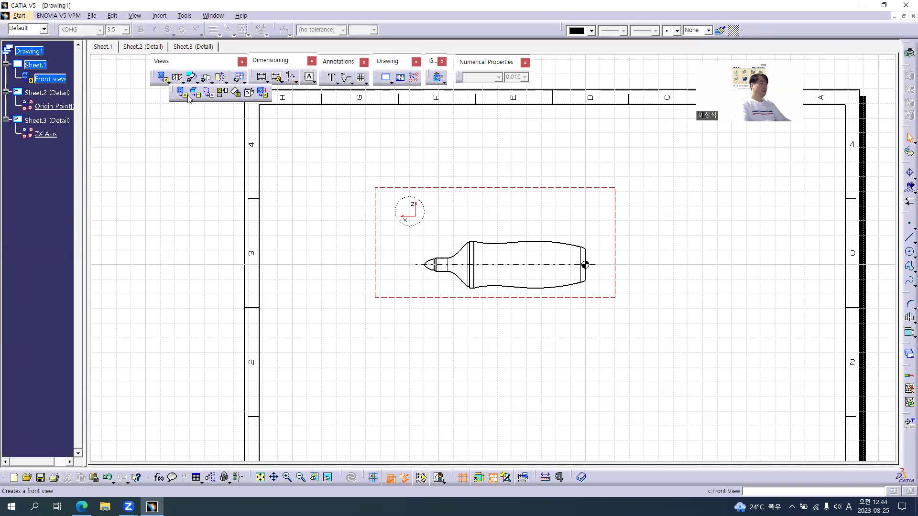
left_click(221, 95)
left_click(520, 148)
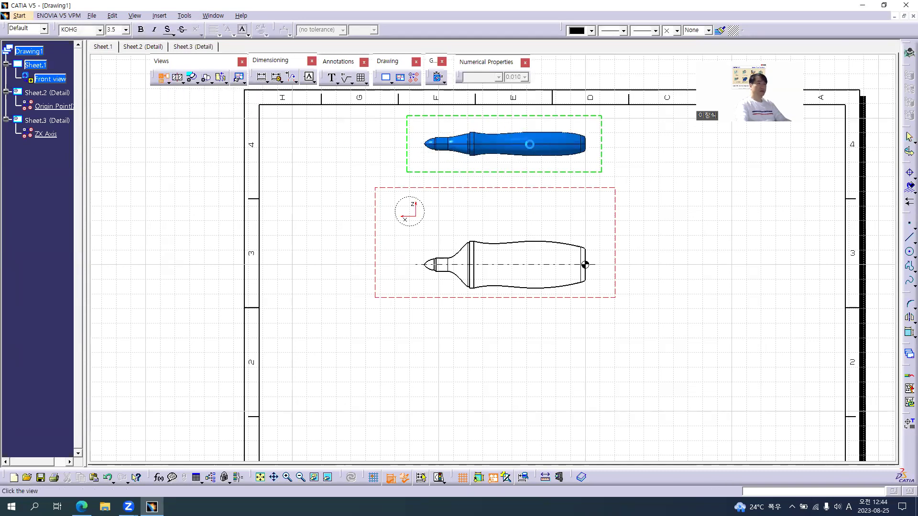
left_click(776, 273)
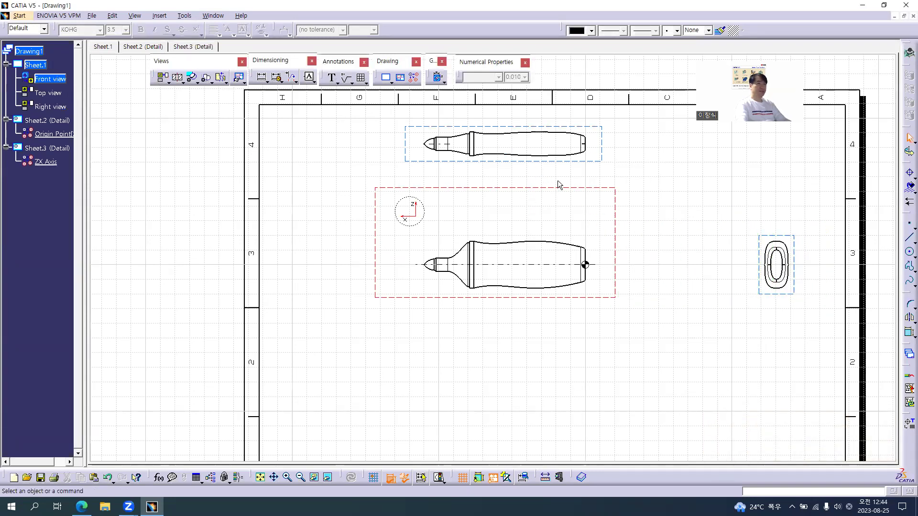
- Activate the right view and turn off the display of its fillet boundaries in the view properties
mouse_move(644, 221)
middle_mouse_down()
mouse_move(374, 222)
mouse_move(349, 139)
middle_mouse_up()
double_click(487, 188)
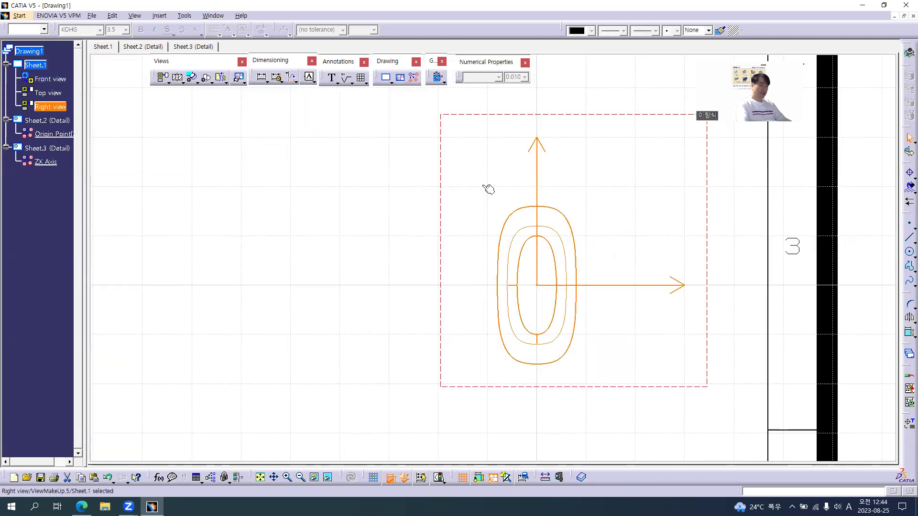
key("alt+Return")
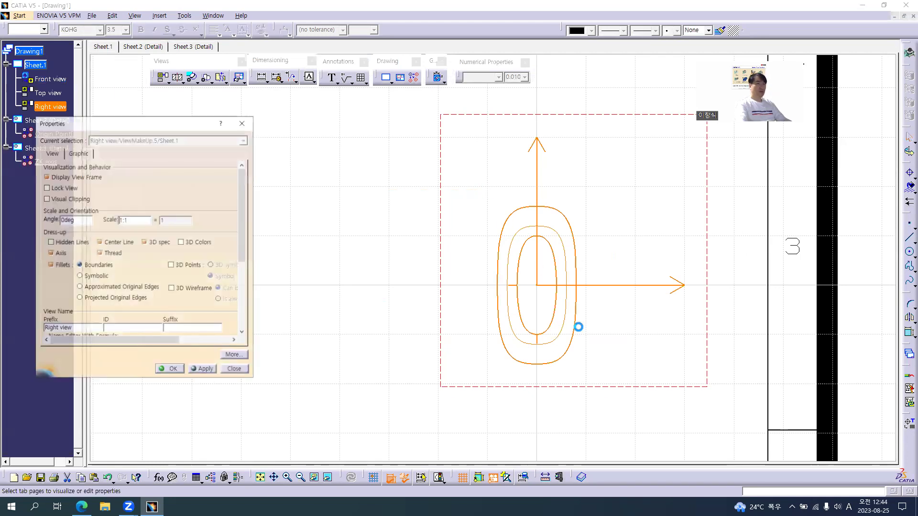
left_click(62, 265)
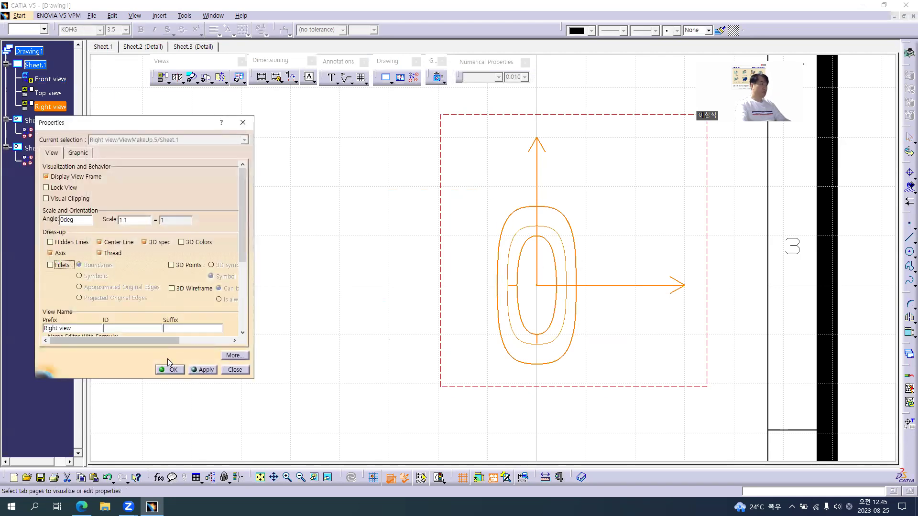
left_click(171, 371)
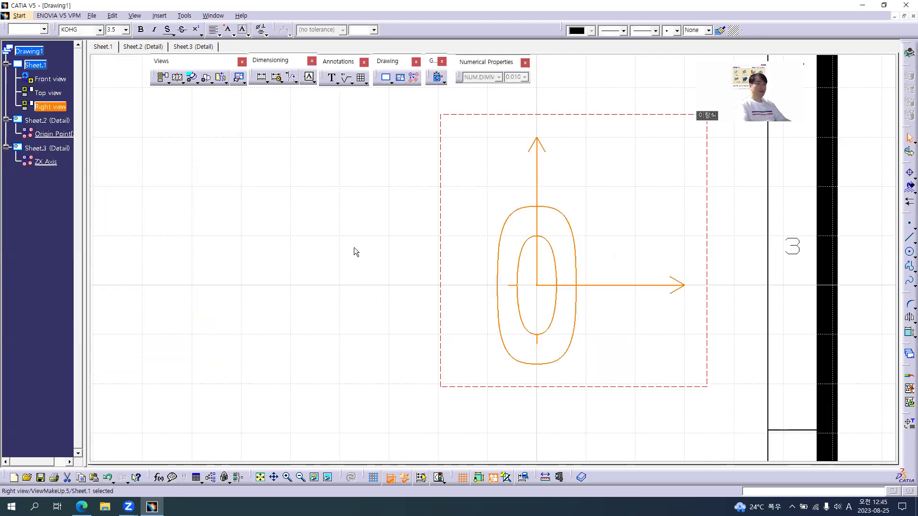
- Hide the vertical and horizontal axis arrows and the origin of the right view
right_click(536, 181)
left_click(554, 241)
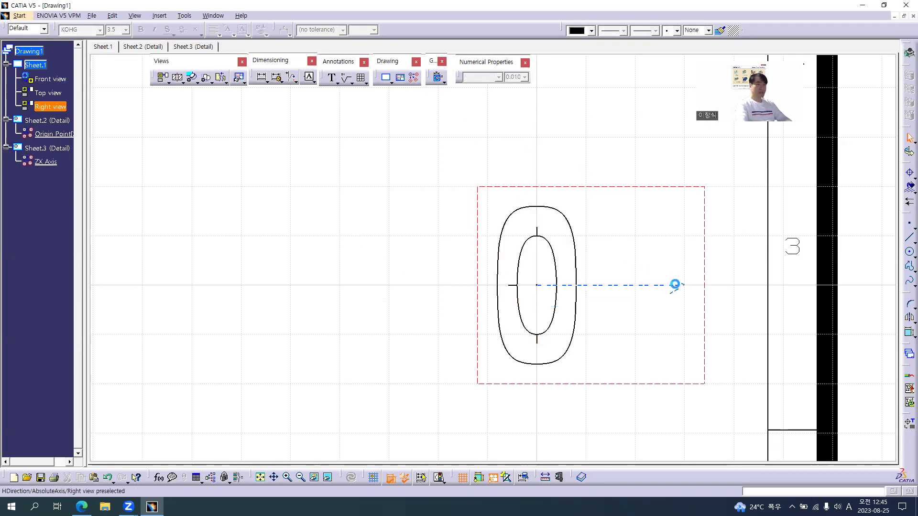
right_click(538, 286)
key("d")
- Following the reference PDF, extend the top view's horizontal centre line along the whole pen and slightly past both ends
middle_click_drag(323, 234, 323, 304)
middle_click_drag(292, 256, 654, 362)
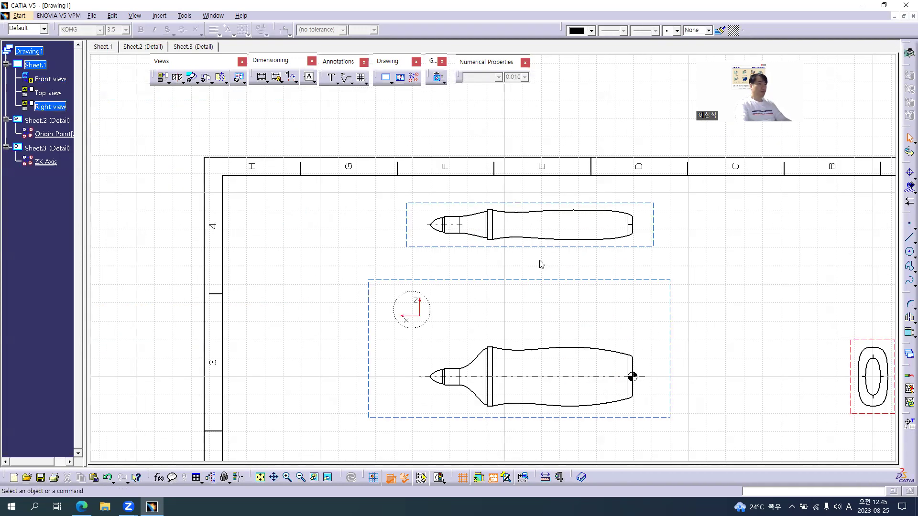
key("alt+Tab")
key("alt+Tab")
left_click(471, 225)
left_click(460, 226)
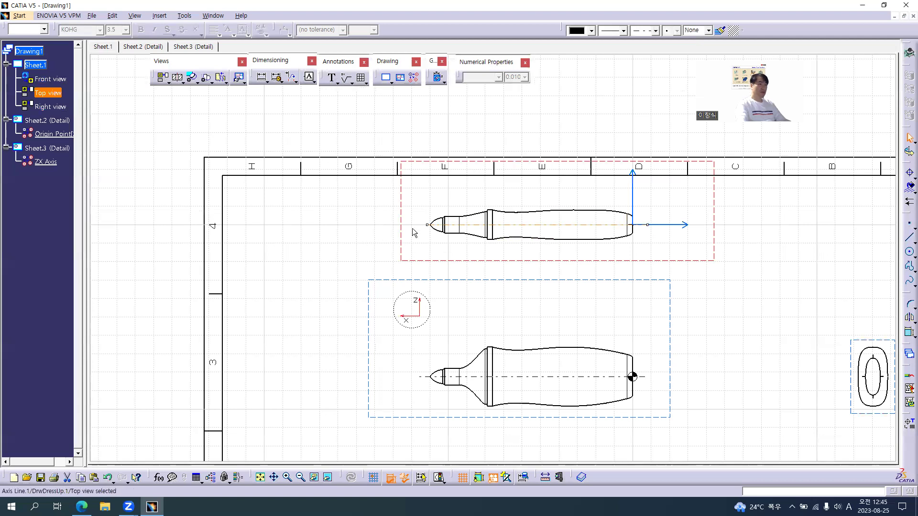
left_click_drag(425, 226, 414, 227)
- Hide the horizontal and vertical axis arrows and the origin of the top view
left_click(651, 235)
key("h")
right_click(634, 194)
key("h")
right_click(633, 224)
key("h")
- Place an instance of the Origin Point 2D component at the flat end of the pen in the top view
left_click(414, 81)
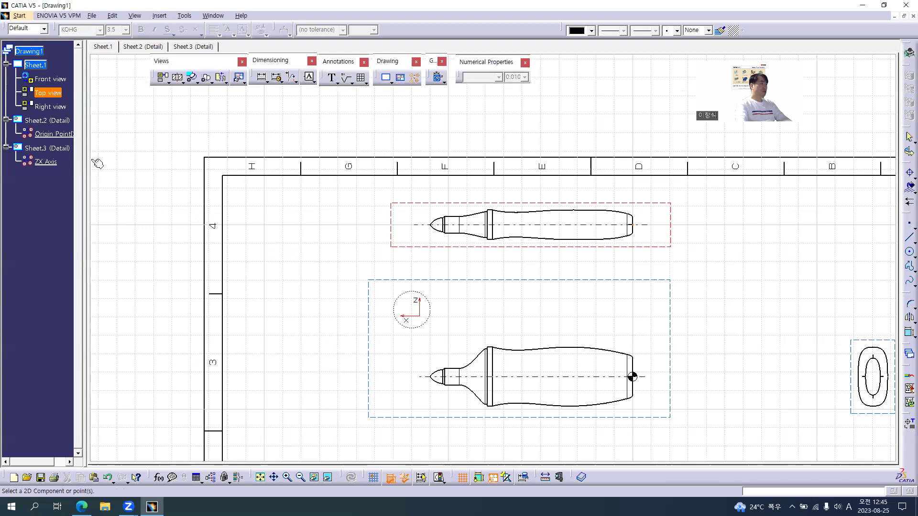
left_click(46, 161)
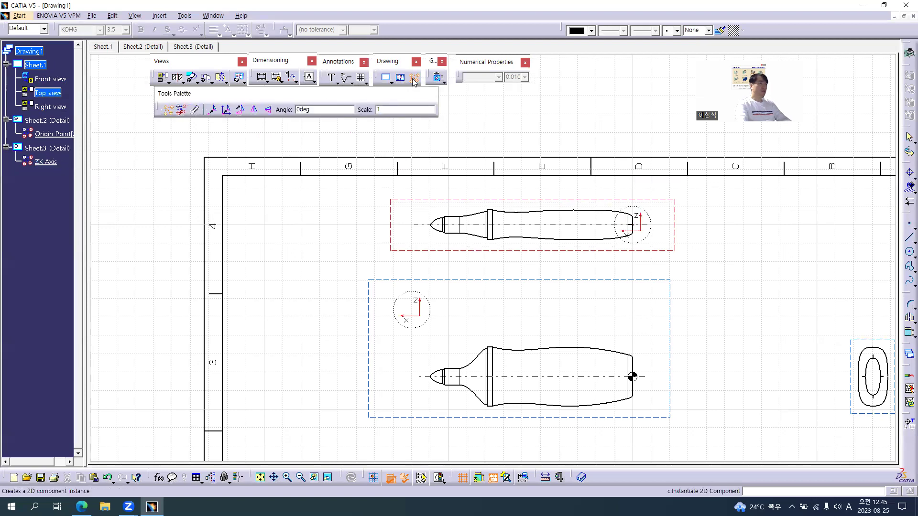
left_click(628, 376)
left_click(68, 135)
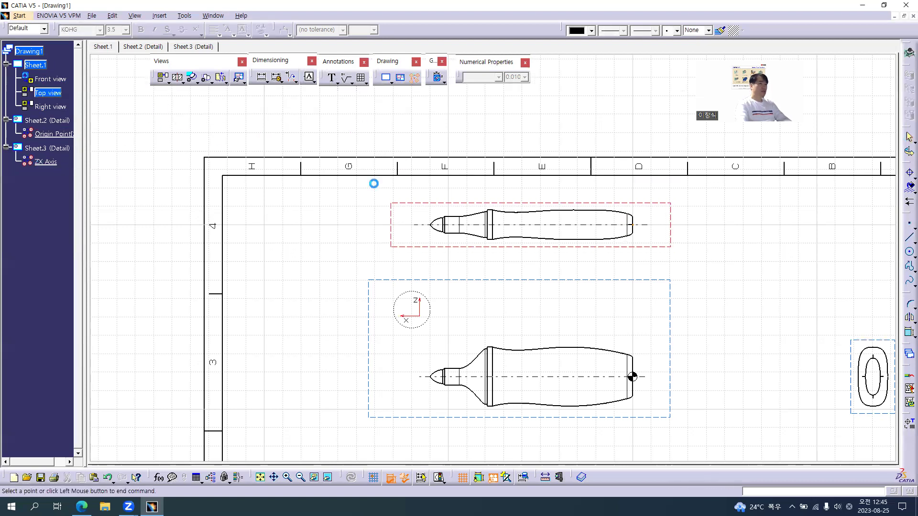
left_click(632, 224)
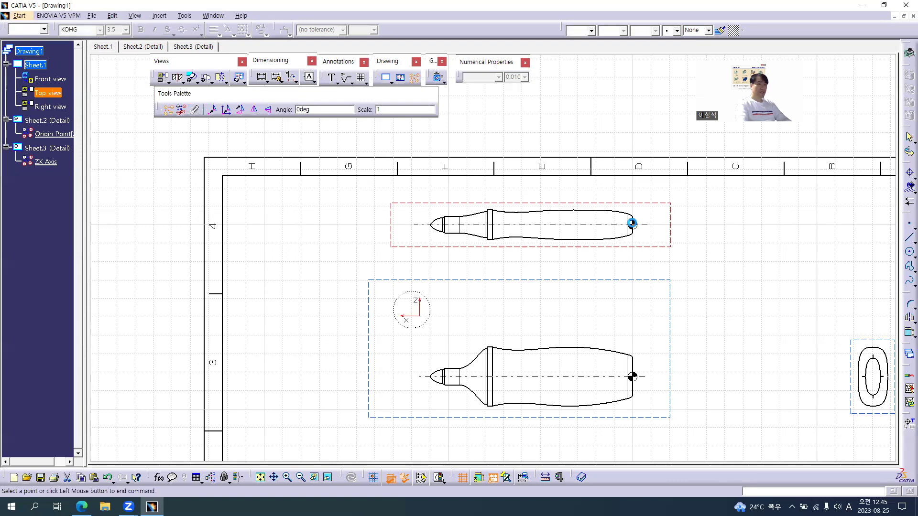
left_click(709, 241)
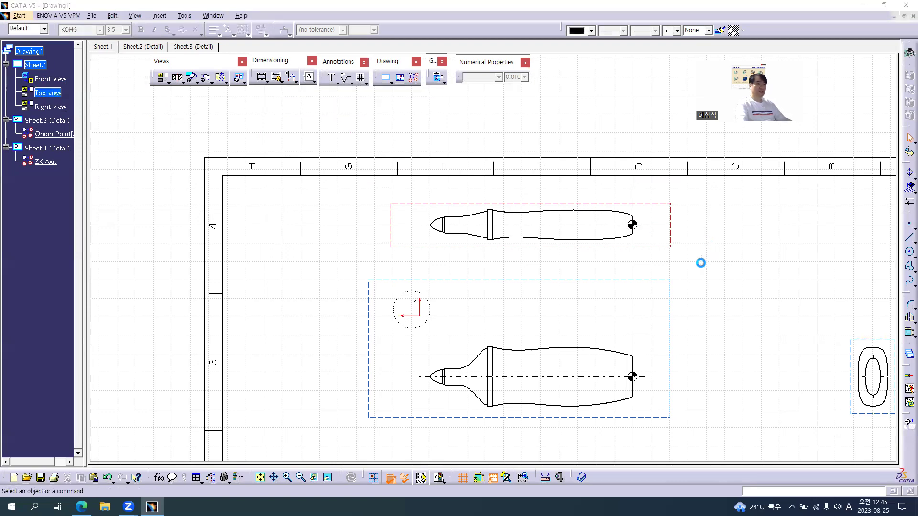
- Compare the origin symbol with the reference PDF and check the circle's diameter dimension in the Origin Point detail
key("alt+Tab")
key("alt+Tab")
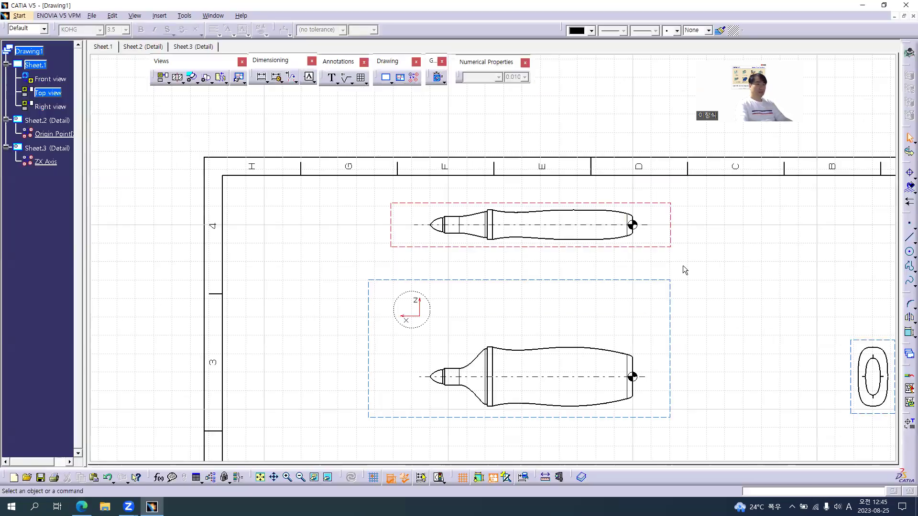
mouse_move(628, 276)
middle_mouse_down()
mouse_move(551, 258)
mouse_move(550, 275)
mouse_move(542, 238)
mouse_move(320, 243)
middle_mouse_up()
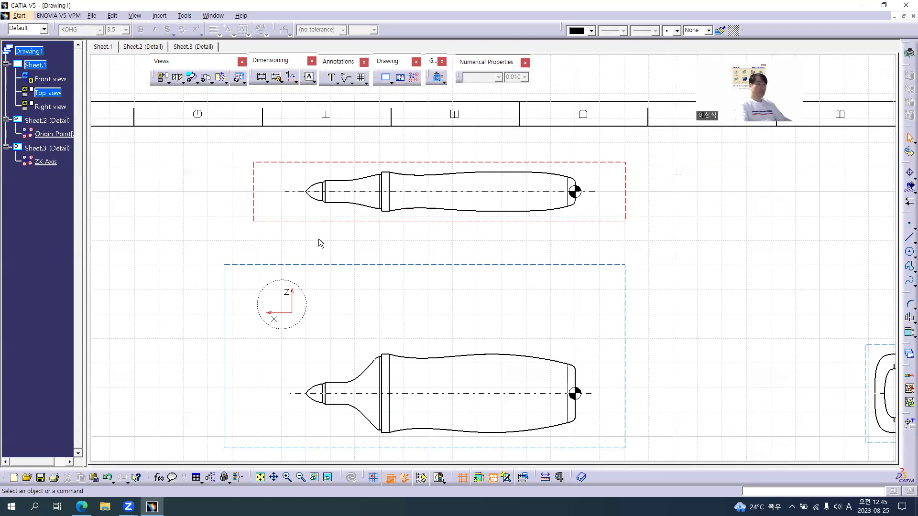
double_click(52, 134)
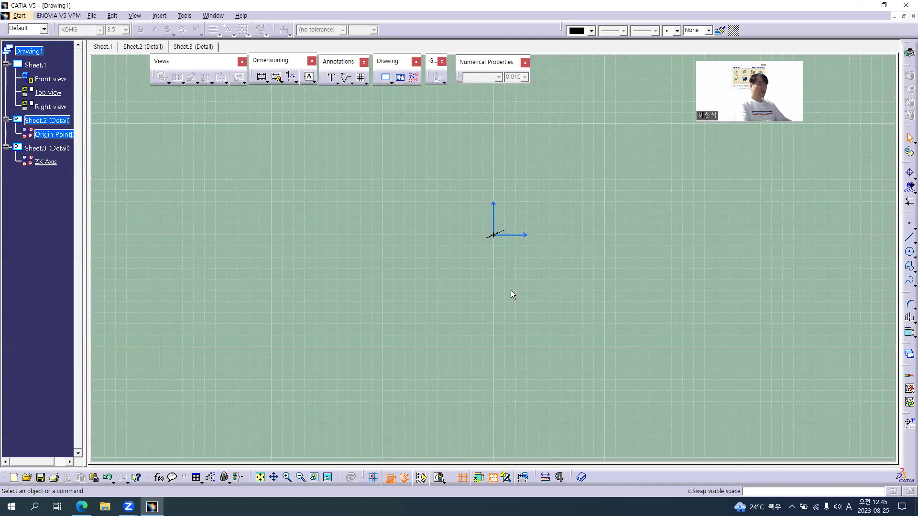
middle_click_drag(510, 293, 507, 184)
left_click(508, 183)
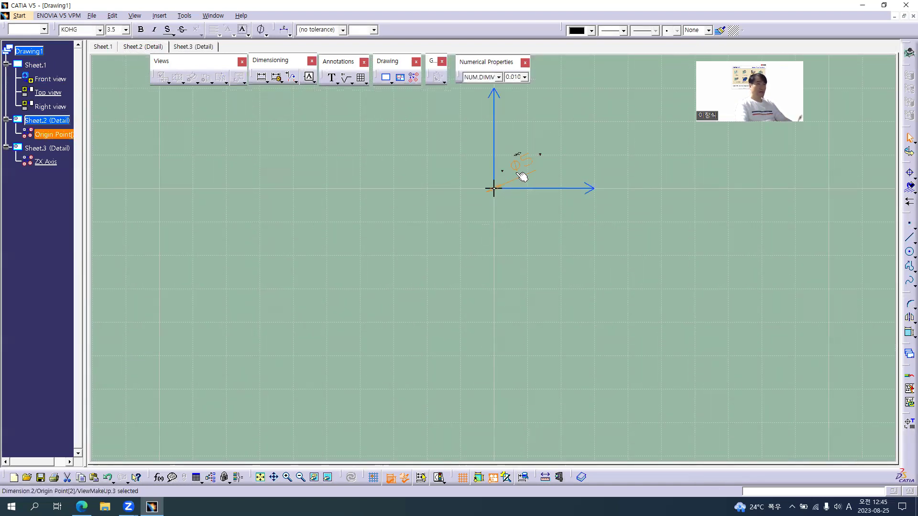
double_click(522, 176)
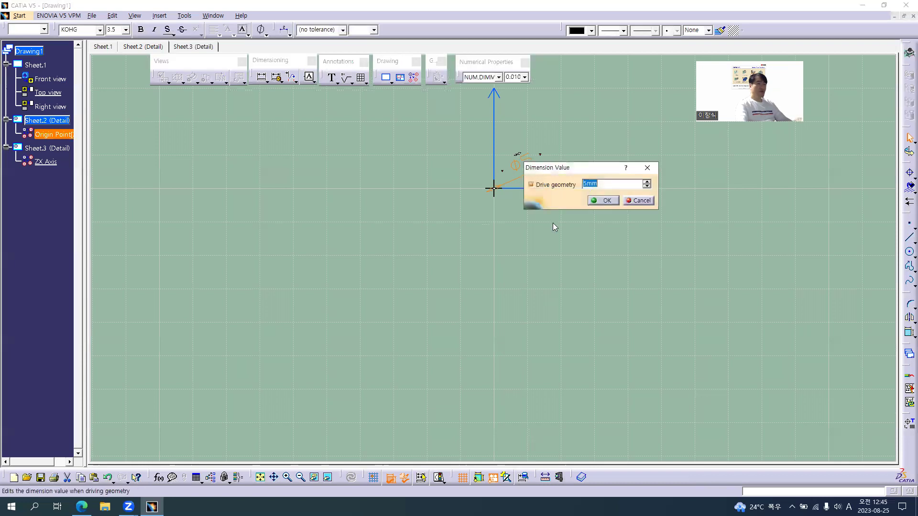
left_click(606, 200)
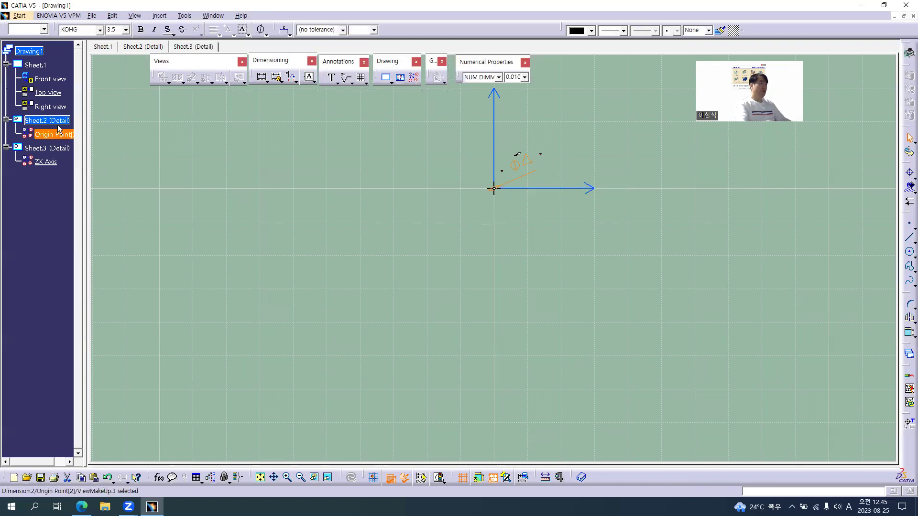
- Reactivate the front view and, following the reference PDF layout, move the top view slightly down towards it
double_click(51, 79)
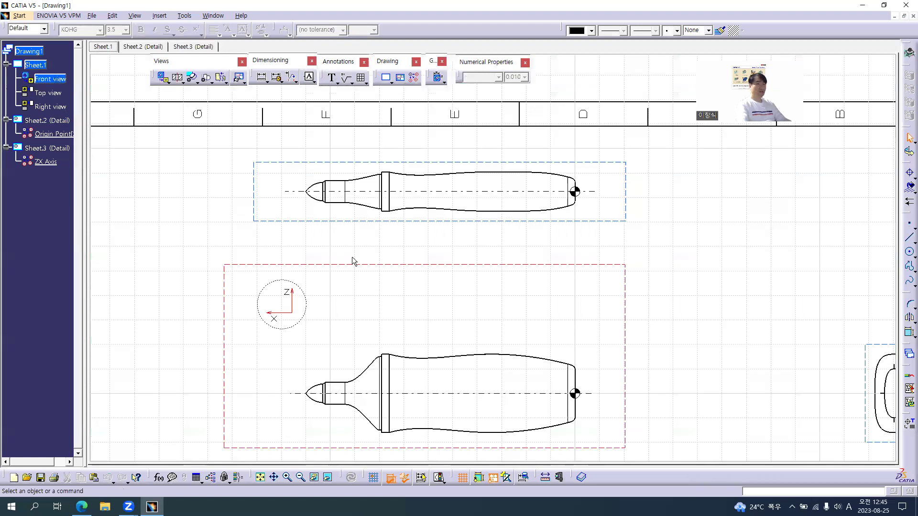
key("alt+Tab")
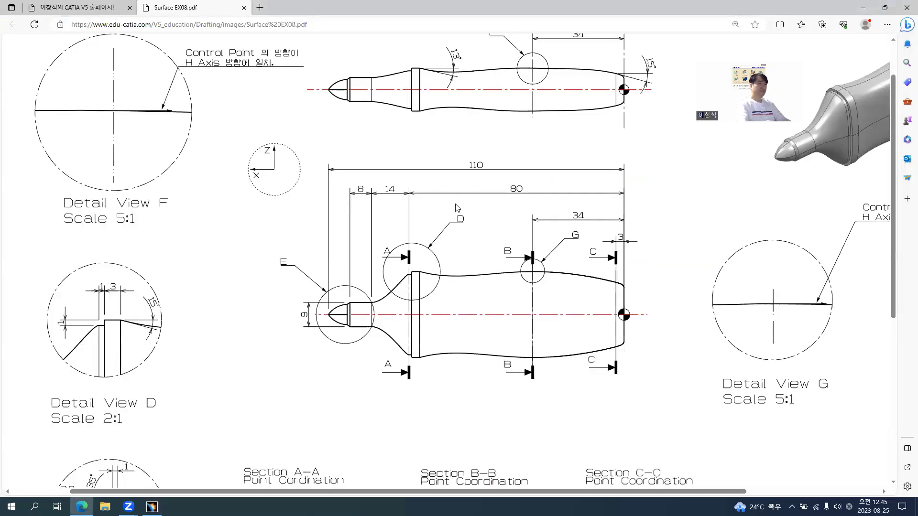
scroll(450, 168, "down", 2, "ctrl")
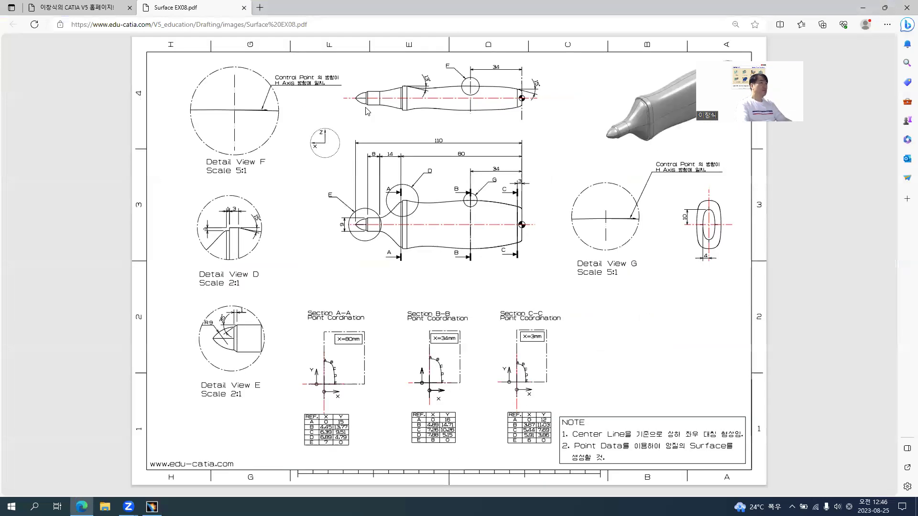
key("alt+Tab")
mouse_move(420, 199)
middle_mouse_down()
mouse_move(609, 199)
mouse_move(597, 203)
middle_mouse_up()
left_click_drag(600, 220, 598, 230)
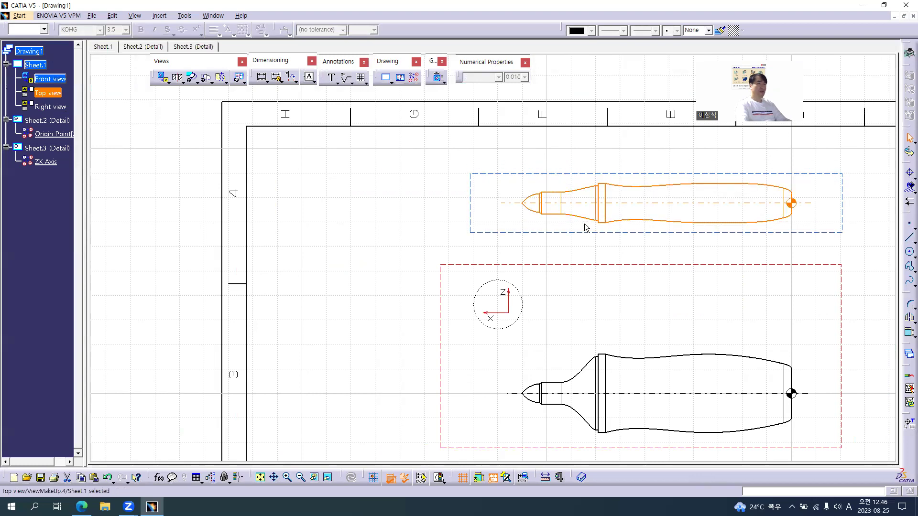
- Compare the sheet layout with the reference PDF and move the right view slightly further right towards the border
key("alt+Tab")
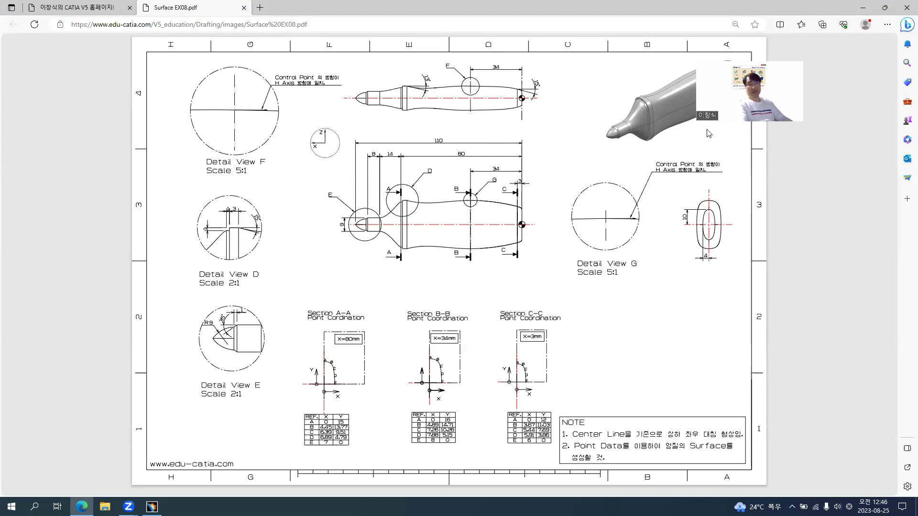
key("alt+Tab")
mouse_move(737, 279)
middle_mouse_down()
mouse_move(389, 217)
mouse_move(214, 211)
middle_mouse_up()
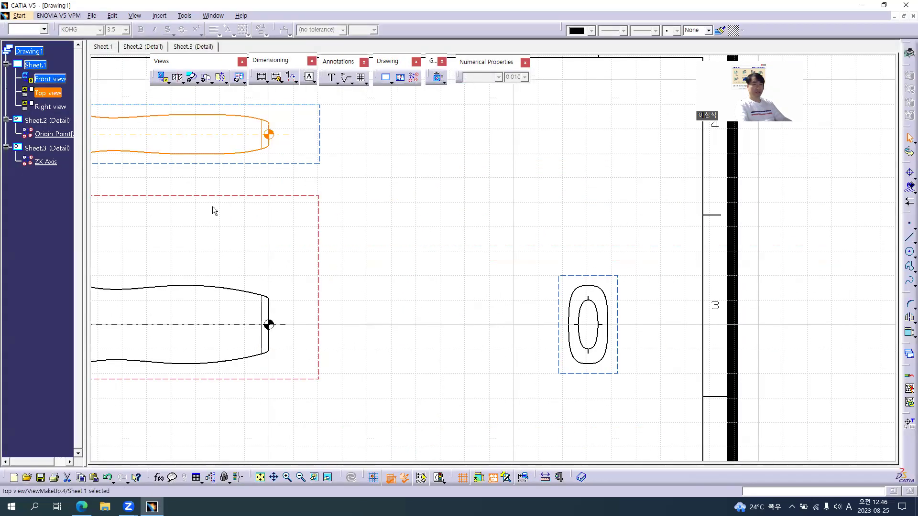
middle_click_drag(266, 322, 262, 375)
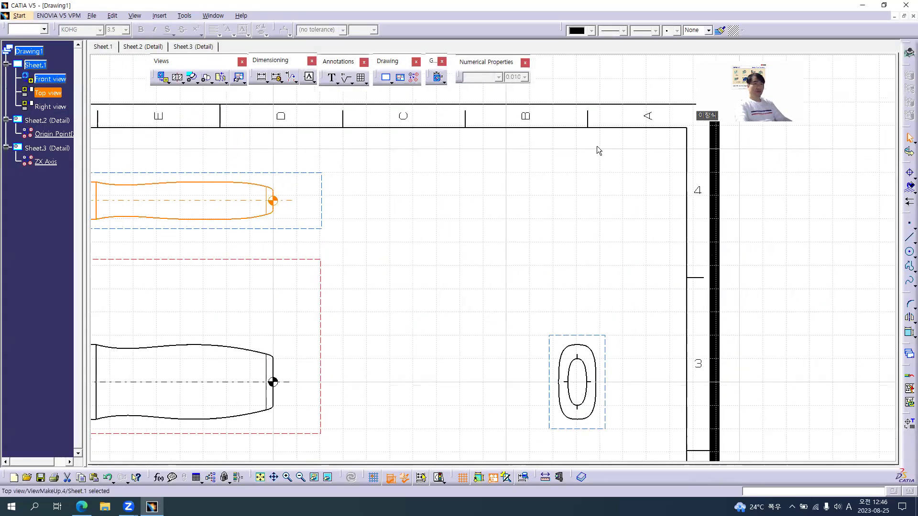
key("alt+Tab")
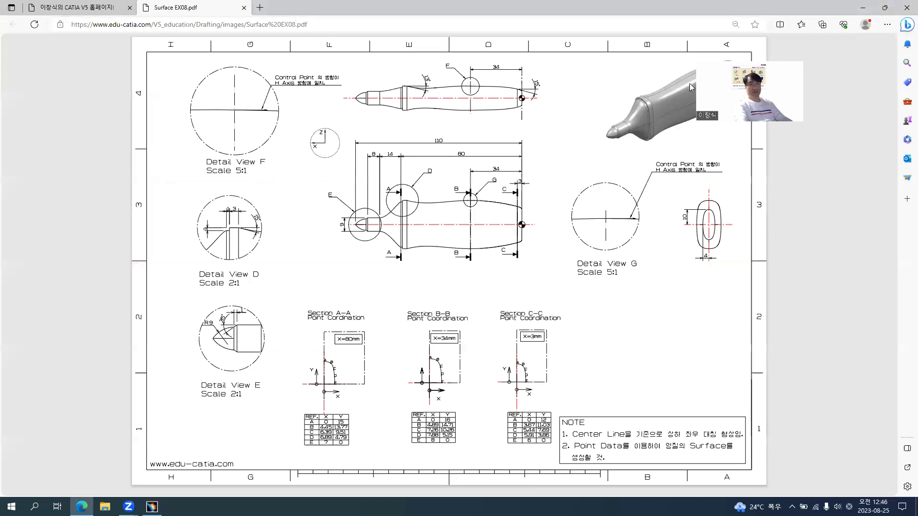
key("alt+Tab")
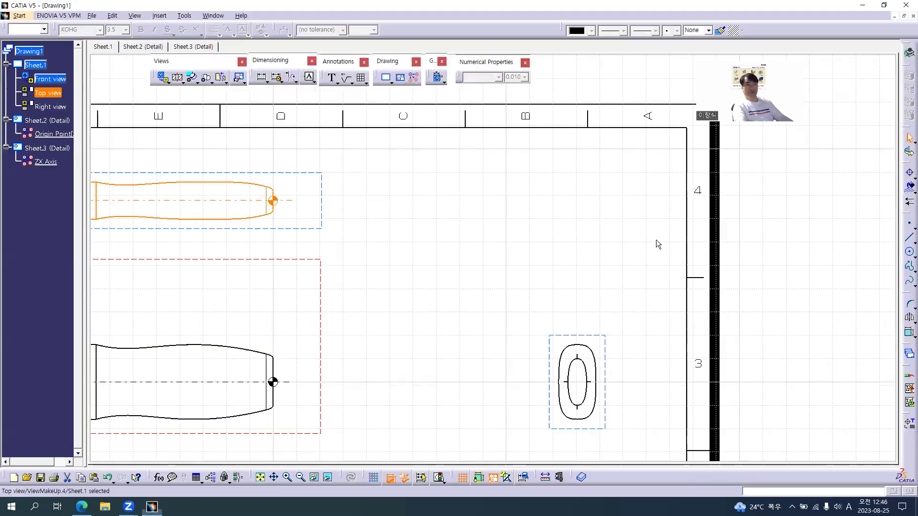
left_click_drag(603, 337, 638, 334)
left_click(534, 300)
- Create an isometric view from the rotated GSD Page01 EX08 part and place it in the sheet's upper-right corner above the right view
mouse_move(379, 293)
middle_mouse_down()
mouse_move(573, 250)
mouse_move(569, 279)
middle_mouse_up()
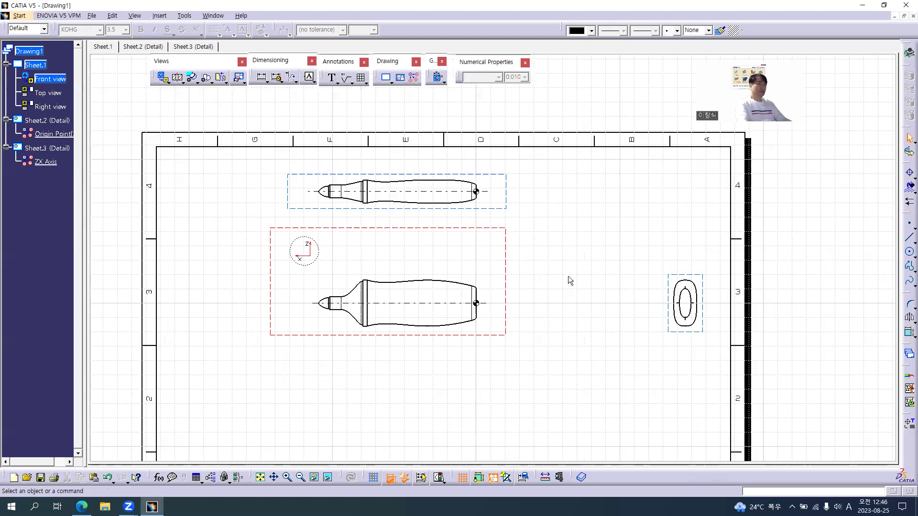
middle_click_drag(175, 124, 195, 111)
left_click(168, 83)
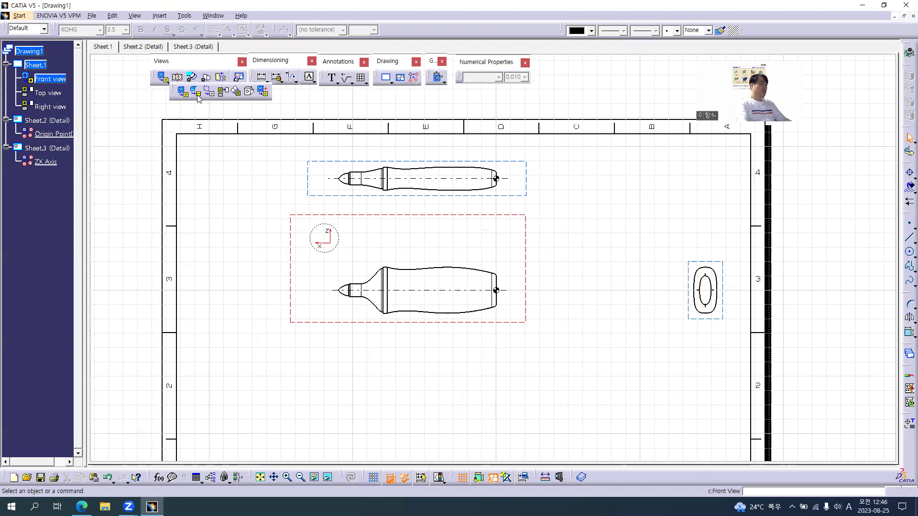
left_click(213, 15)
left_click(233, 82)
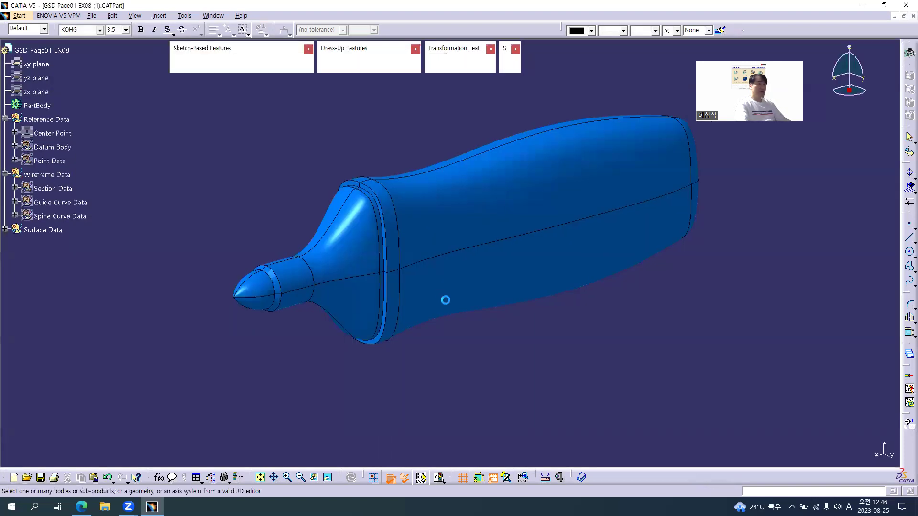
mouse_move(459, 306)
middle_mouse_down()
mouse_move(487, 329)
mouse_move(454, 291)
mouse_move(574, 299)
mouse_move(589, 308)
middle_mouse_up()
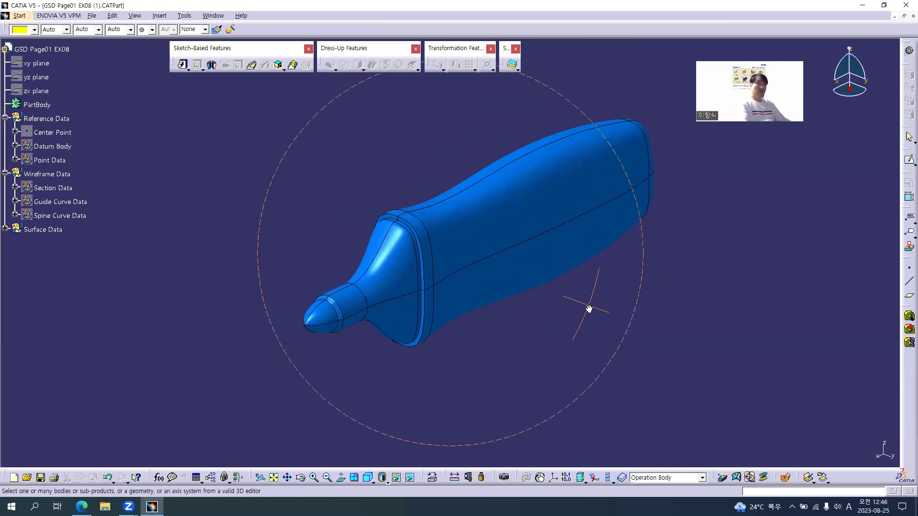
left_click(481, 233)
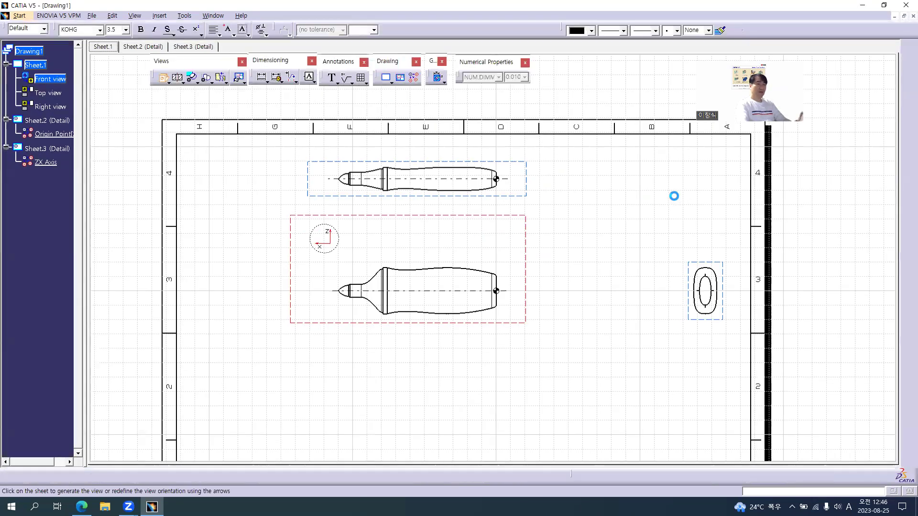
left_click(564, 226)
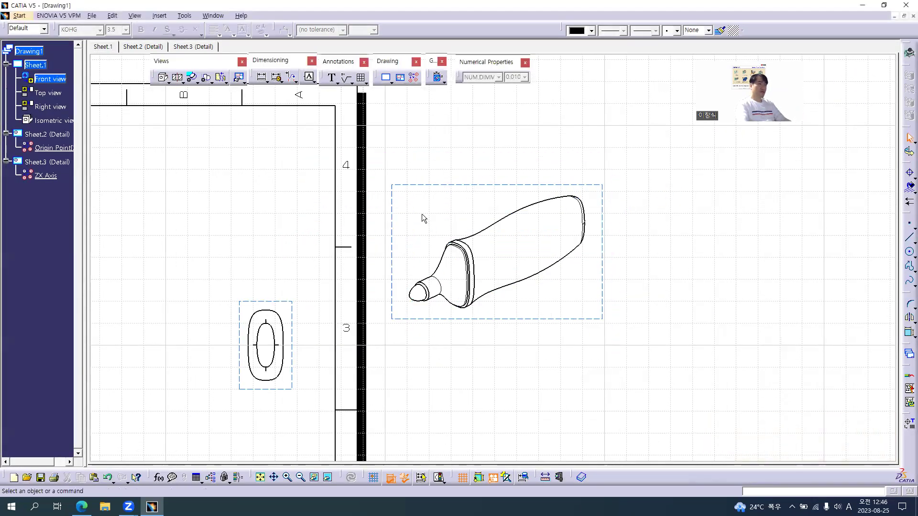
middle_click_drag(423, 218, 584, 237)
left_click_drag(595, 214, 330, 137)
- Set the isometric view's scale to 3:4 and its view generation mode to Raster in the view properties
double_click(323, 131)
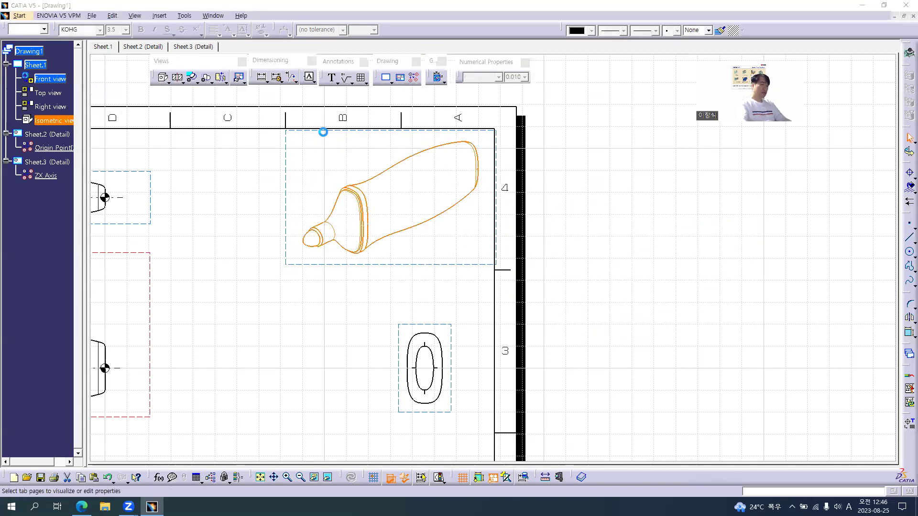
left_click(197, 241)
double_click(125, 219)
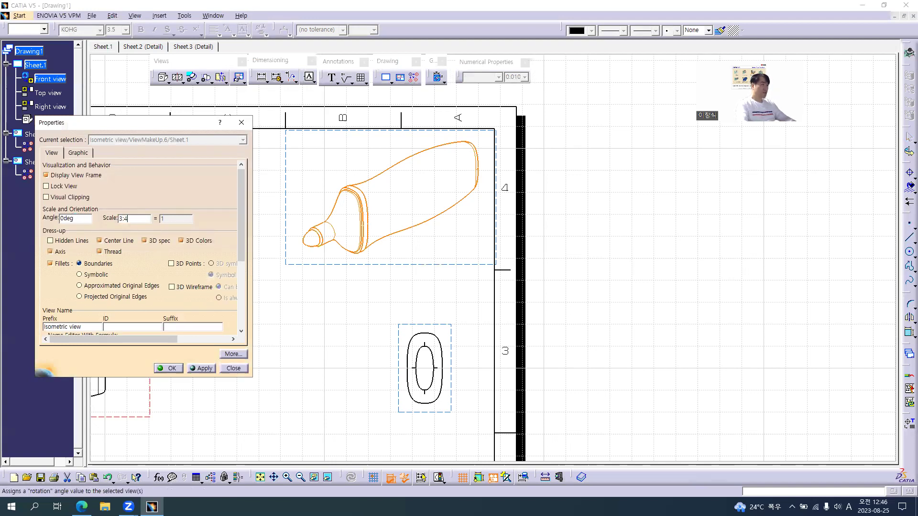
left_click(241, 297)
left_click(160, 287)
left_click(152, 317)
- Set the isometric view's raster options to Shading with edges with High quality for visualization and print, and apply the properties
left_click(211, 287)
left_click(502, 304)
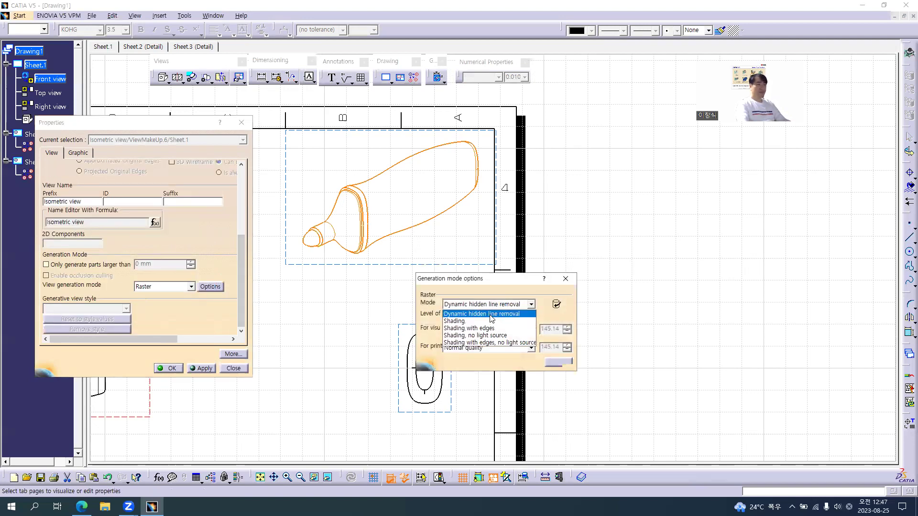
left_click(460, 330)
left_click(469, 331)
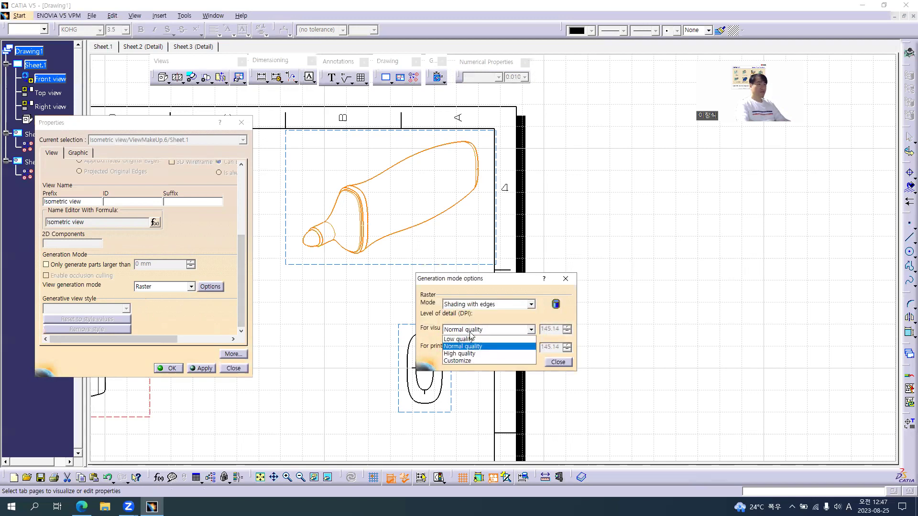
left_click(460, 354)
left_click(463, 348)
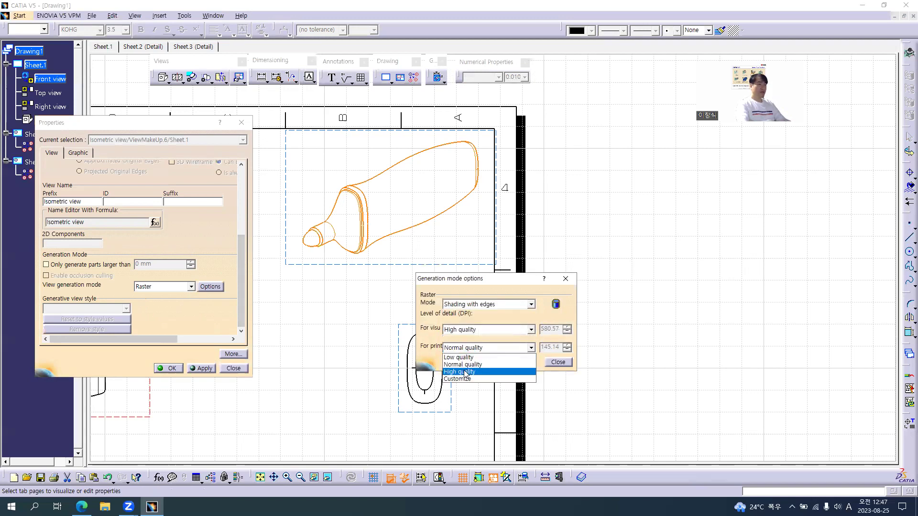
left_click(465, 372)
left_click(555, 363)
left_click(193, 369)
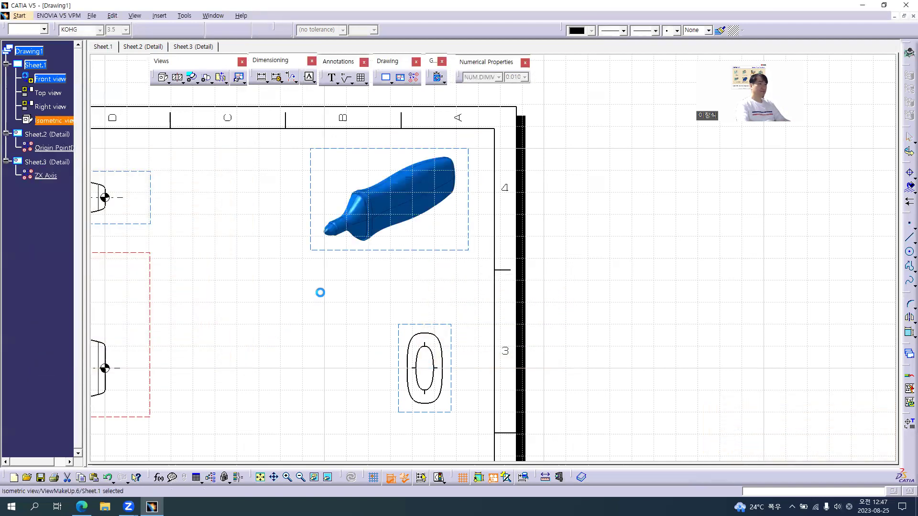
- Compare the sheet with the Surface EX08 reference PDF and examine the positions of section lines A-A, B-B and C-C
middle_click_drag(606, 284, 911, 283)
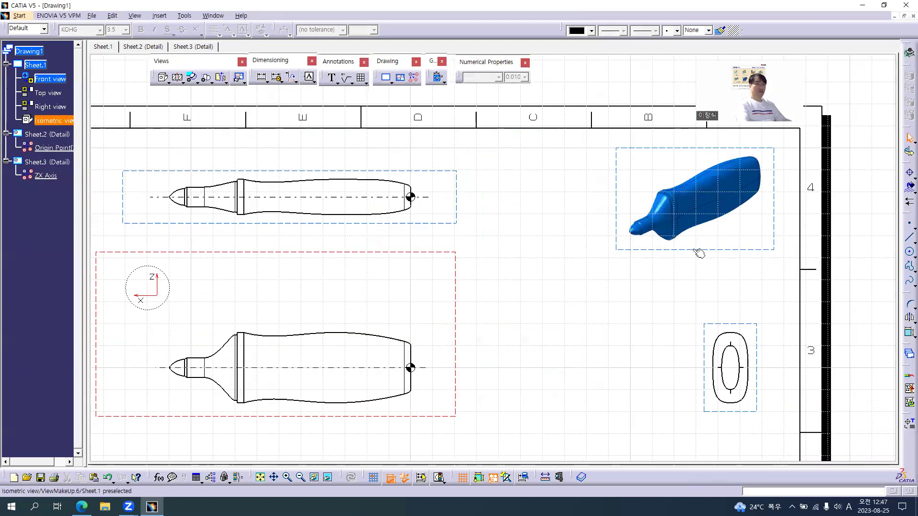
middle_click_drag(504, 263, 501, 296)
middle_click_drag(527, 258, 525, 247)
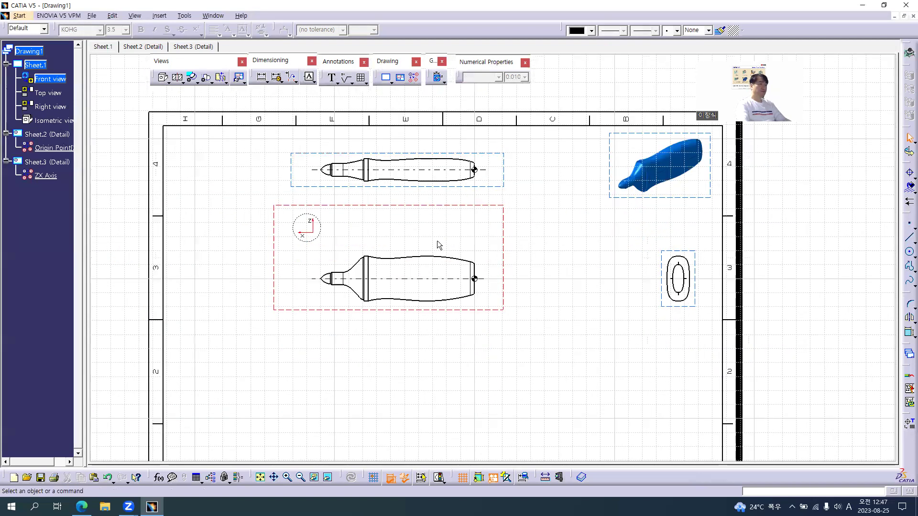
middle_click_drag(402, 237, 394, 235)
key("alt+Tab")
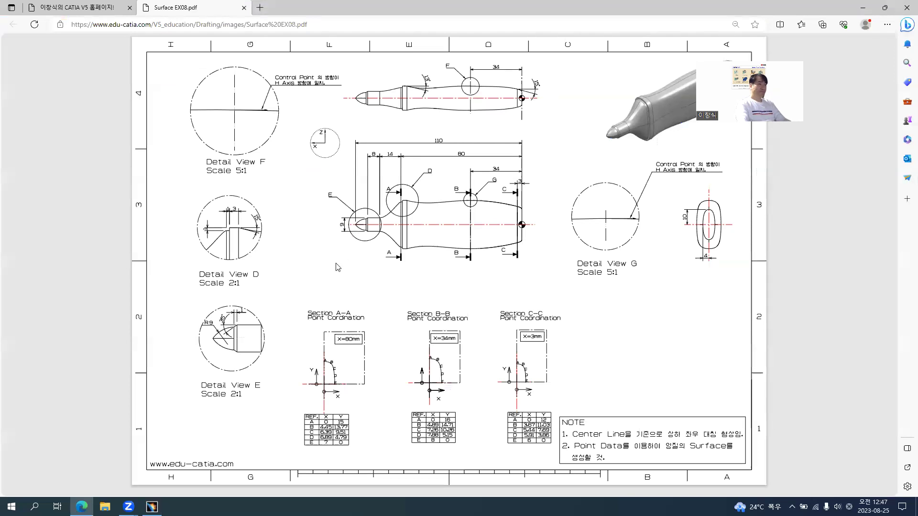
scroll(351, 234, "up", 2, "ctrl")
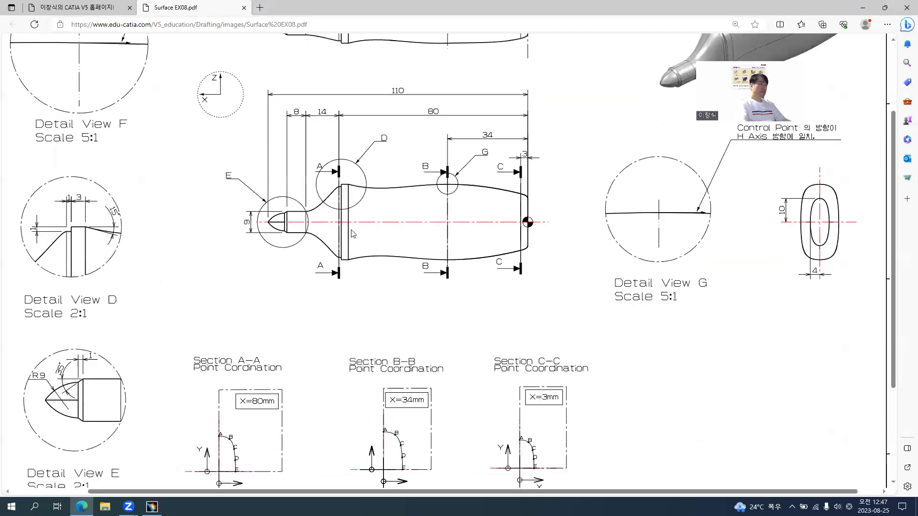
scroll(296, 265, "down", 2)
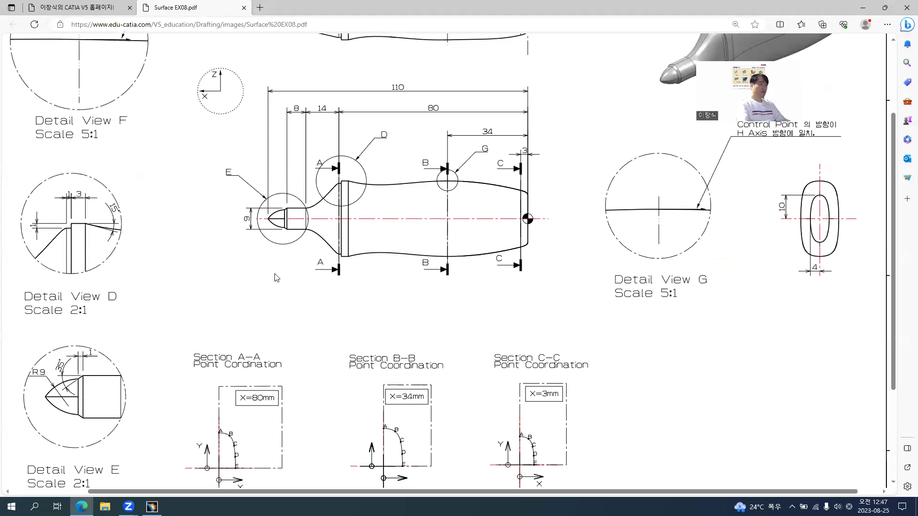
scroll(271, 247, "up", 1, "ctrl")
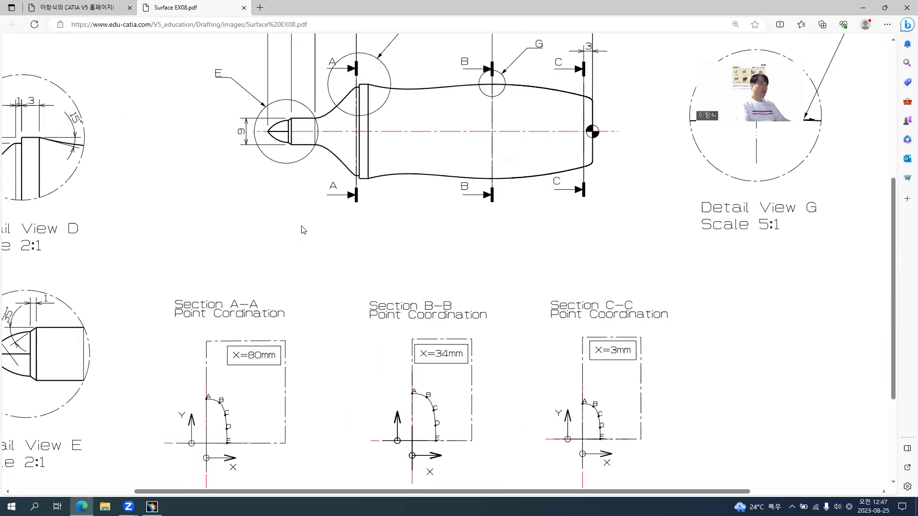
scroll(308, 222, "up", 2)
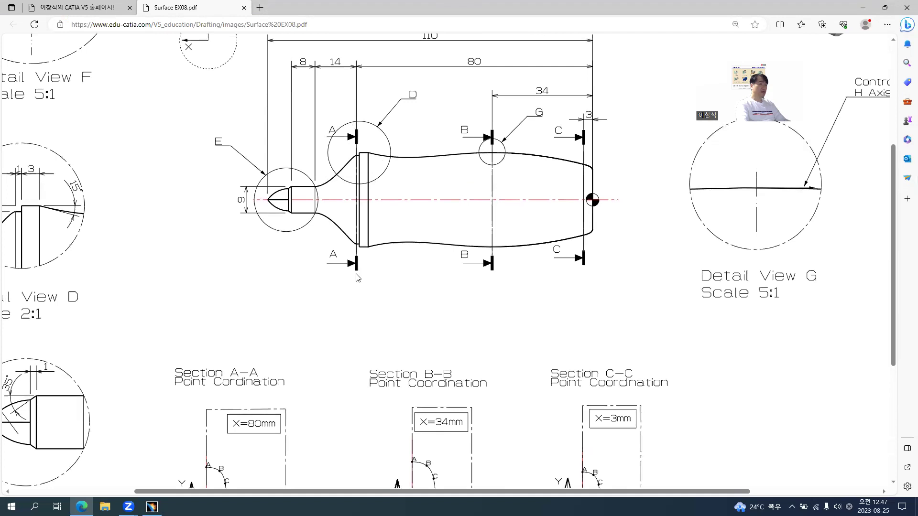
scroll(322, 300, "down", 2)
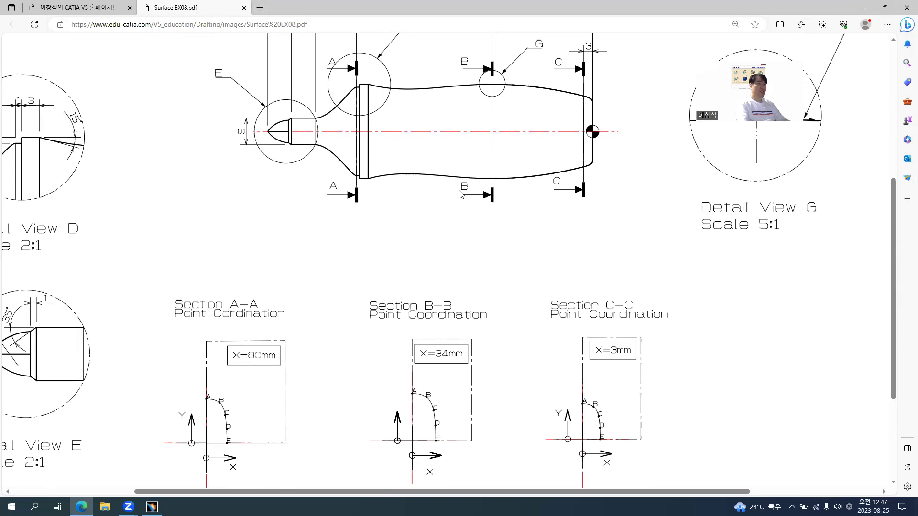
scroll(459, 193, "up", 4)
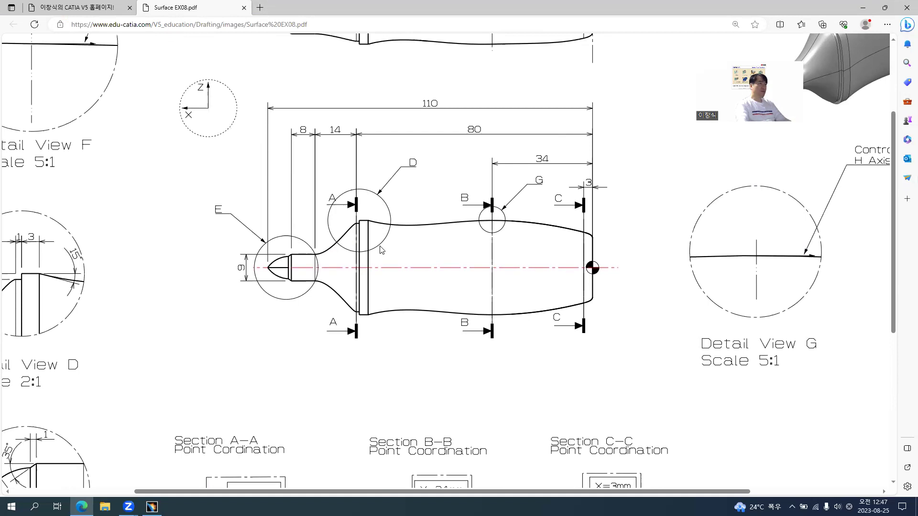
- Back in CATIA, create section cut A-A vertically through the front view, 80 mm from the origin, and place it left of the view
key("alt+Tab")
mouse_move(372, 288)
middle_mouse_down()
mouse_move(367, 230)
mouse_move(694, 227)
middle_mouse_up()
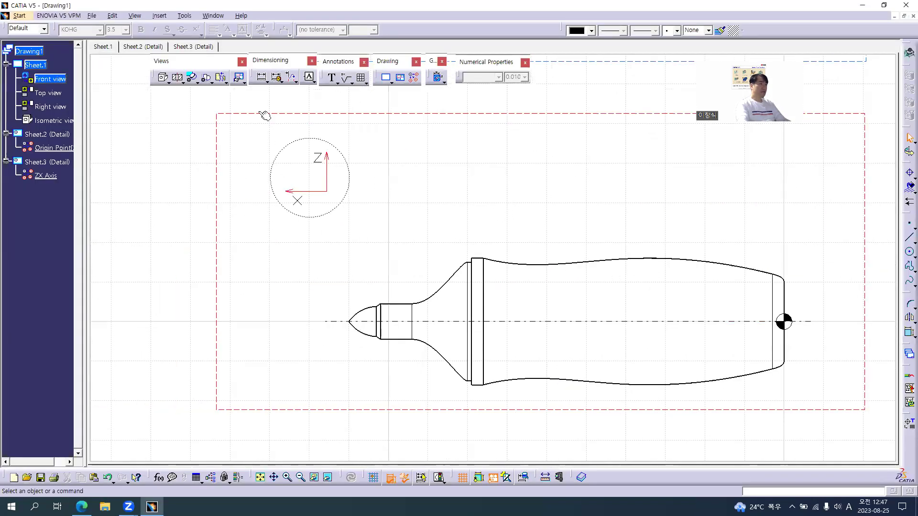
left_click(182, 79)
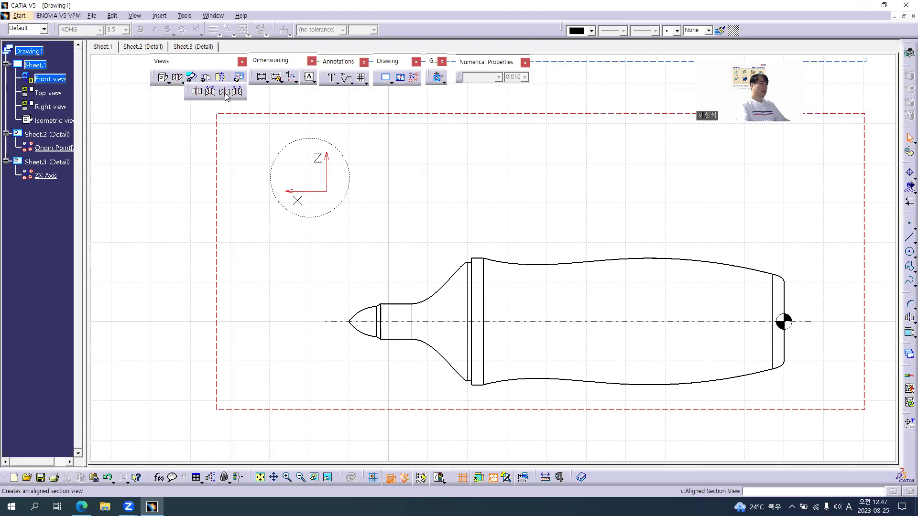
middle_click_drag(457, 220, 452, 148)
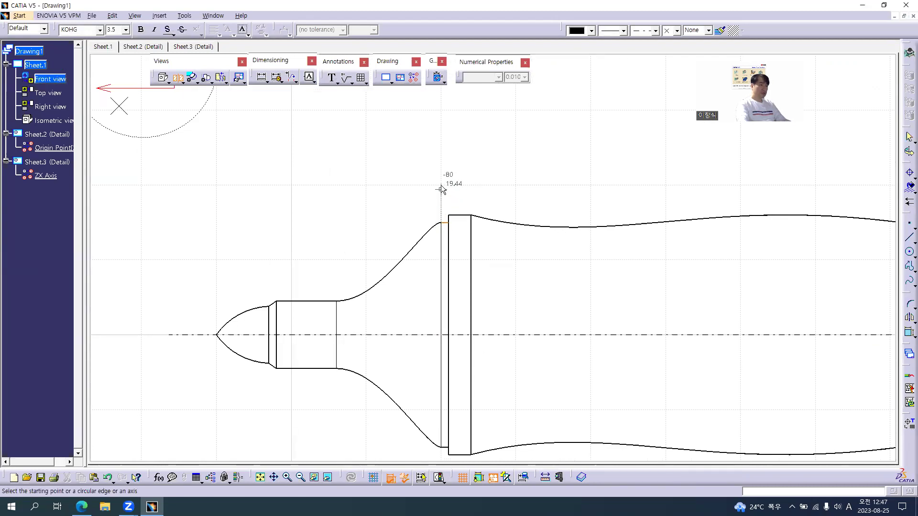
left_click(440, 166)
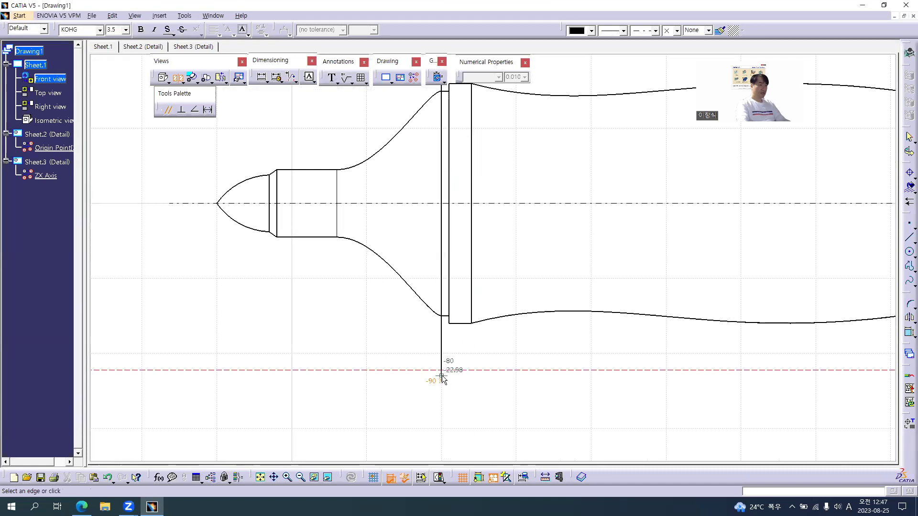
double_click(441, 375)
middle_click_drag(411, 327, 395, 421, "ctrl")
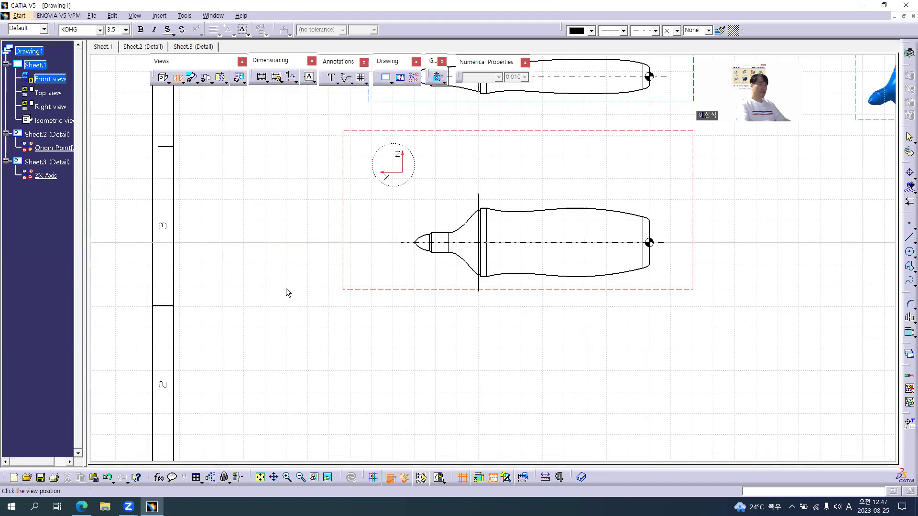
left_click(287, 291)
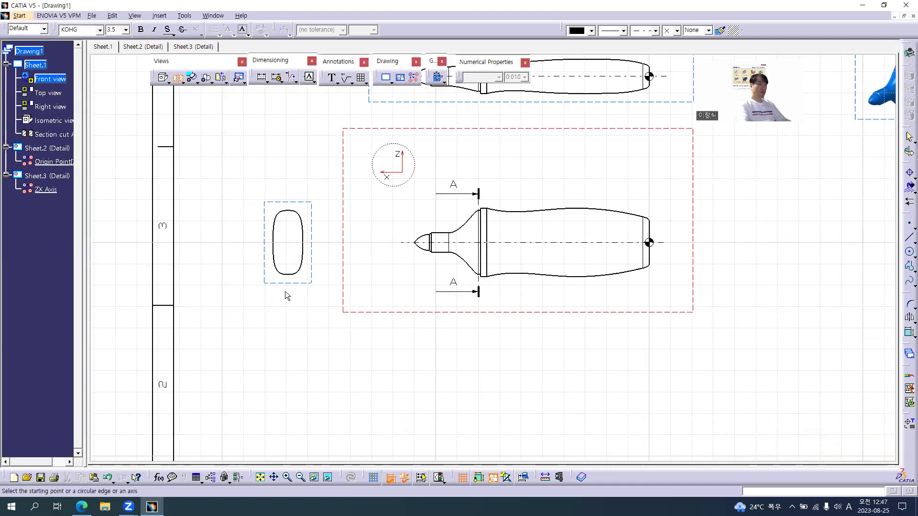
- Draw a vertical line across the body of the front view, about 35 mm from the flat rear end
mouse_move(567, 217)
middle_mouse_down()
mouse_move(520, 232)
mouse_move(477, 206)
middle_mouse_up()
left_click(179, 81)
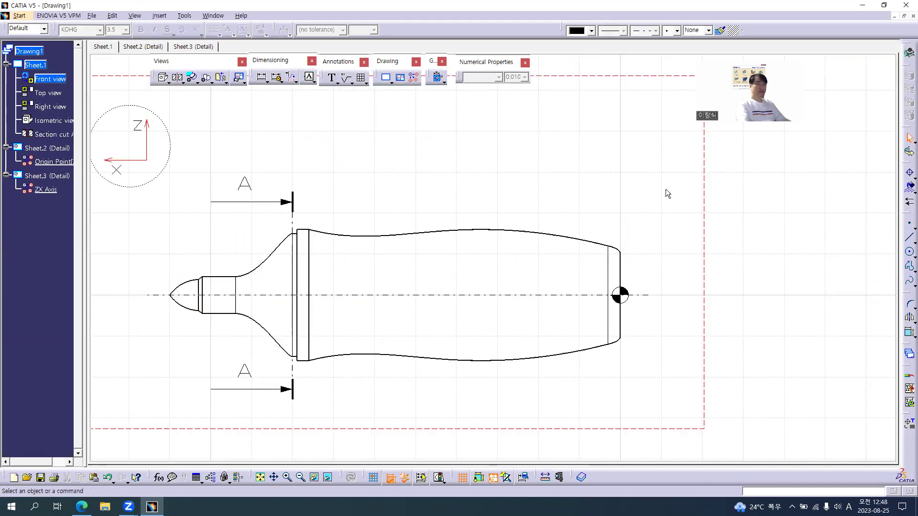
left_click(907, 239)
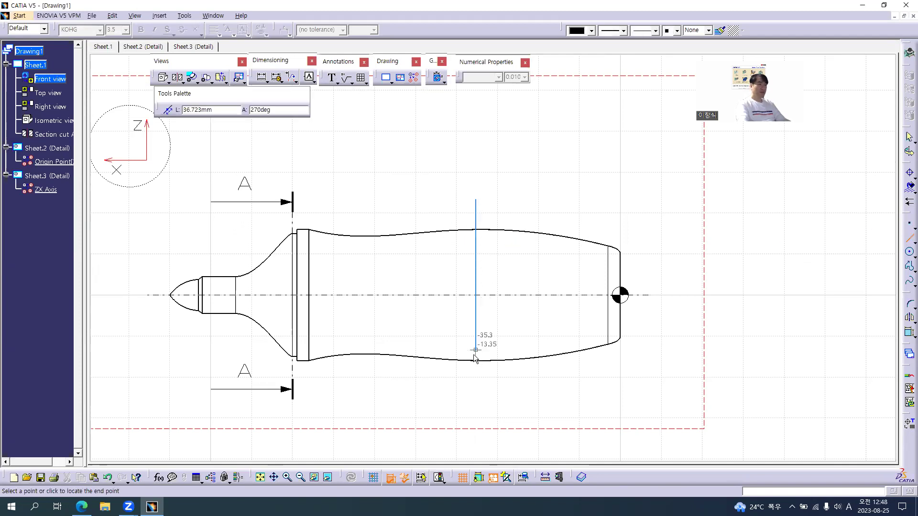
left_click(474, 394)
left_click(473, 394)
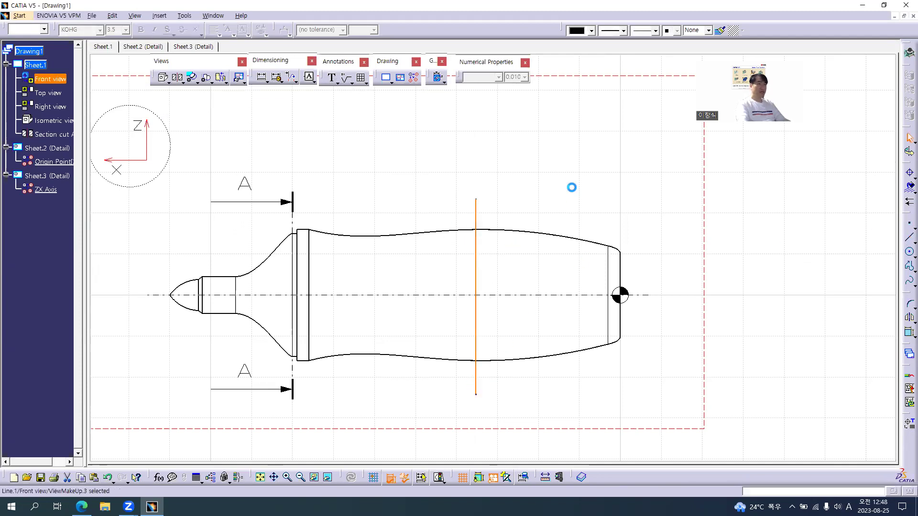
- Dimension the distance from the pen's flat rear end to the vertical line and drive it to 34 mm
left_click(261, 78)
left_click(624, 275)
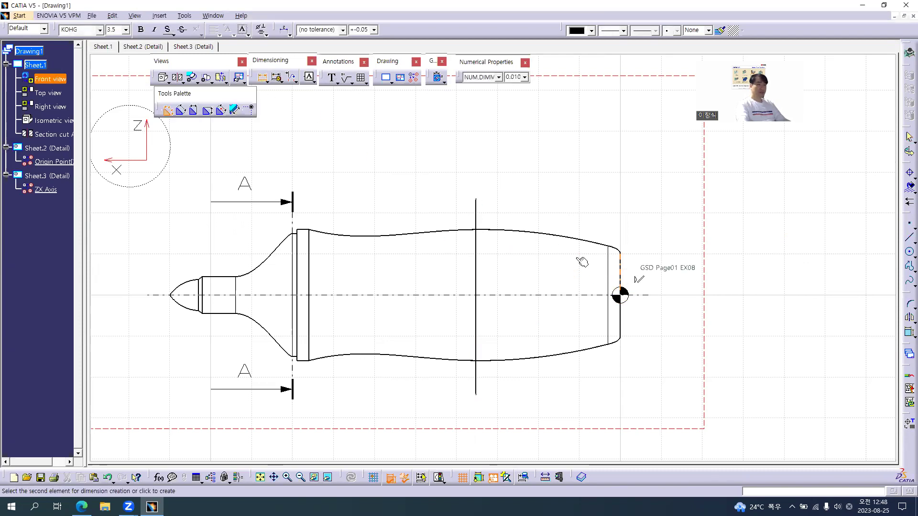
left_click(476, 213)
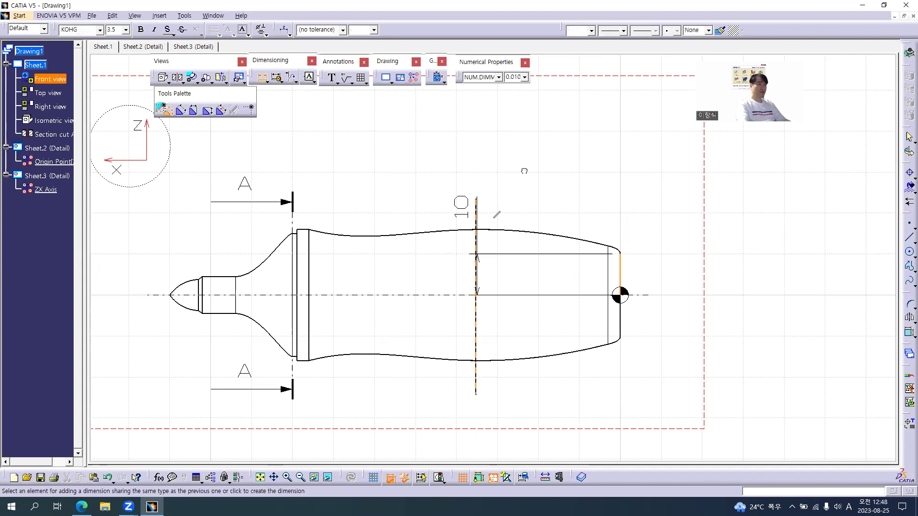
left_click(538, 181)
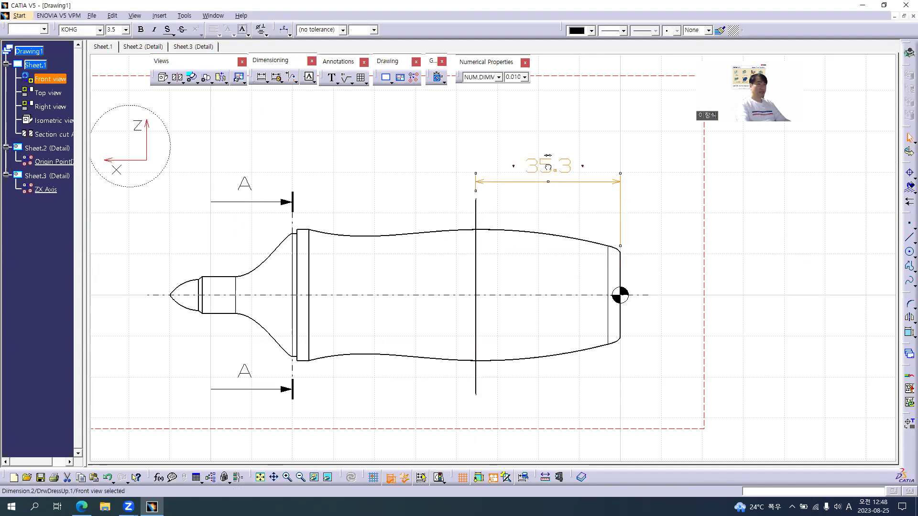
double_click(546, 166)
left_click(549, 220)
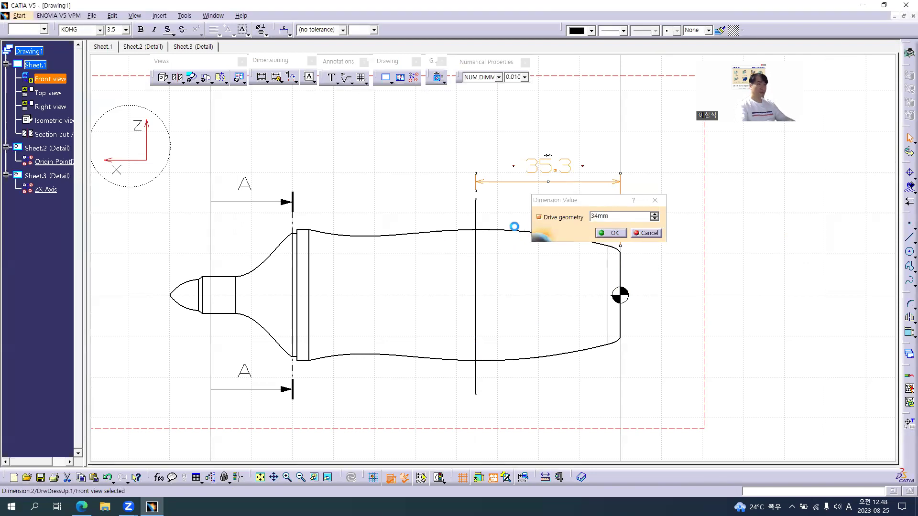
key("Return")
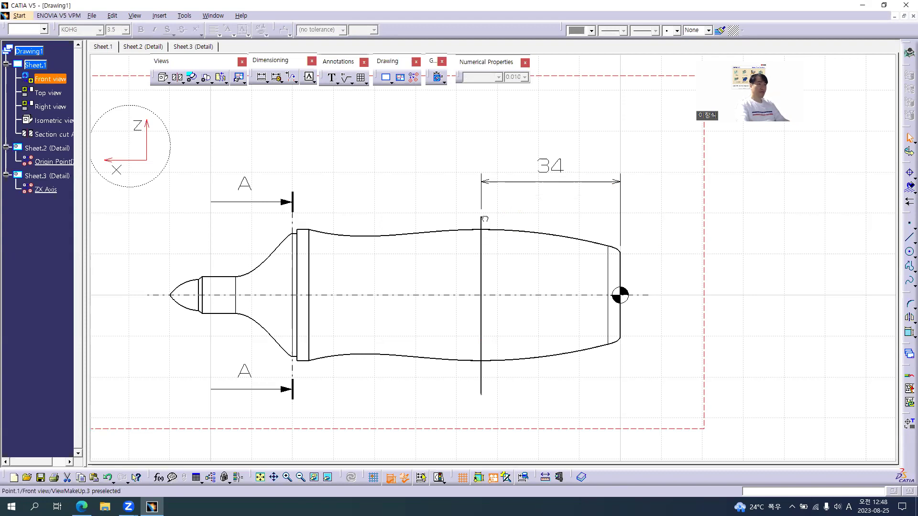
- Create a section cut along the vertical line 34 mm from the rear end and place it left of the front view, beside section A-A
left_click(438, 206)
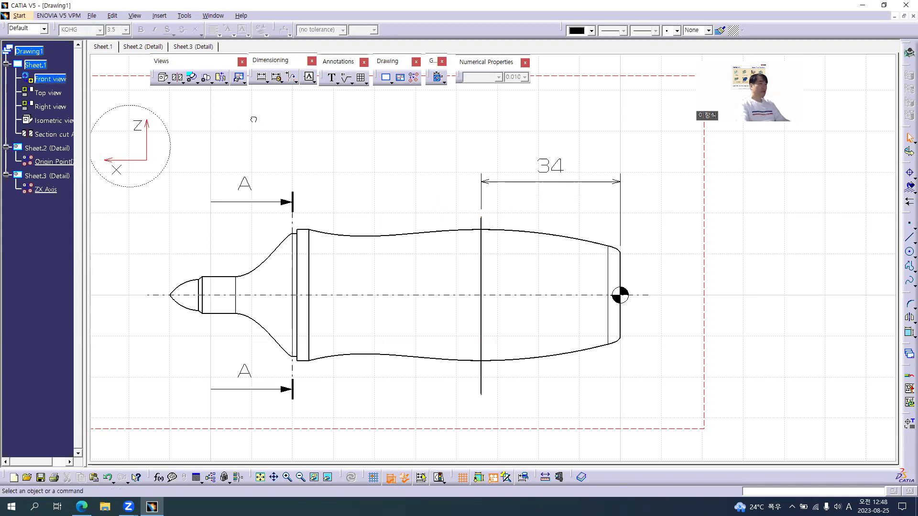
left_click(177, 77)
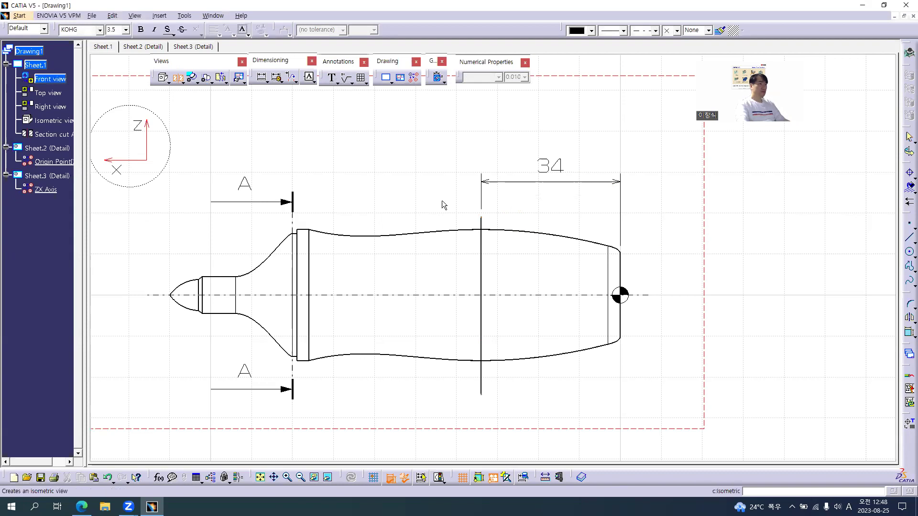
left_click(481, 197)
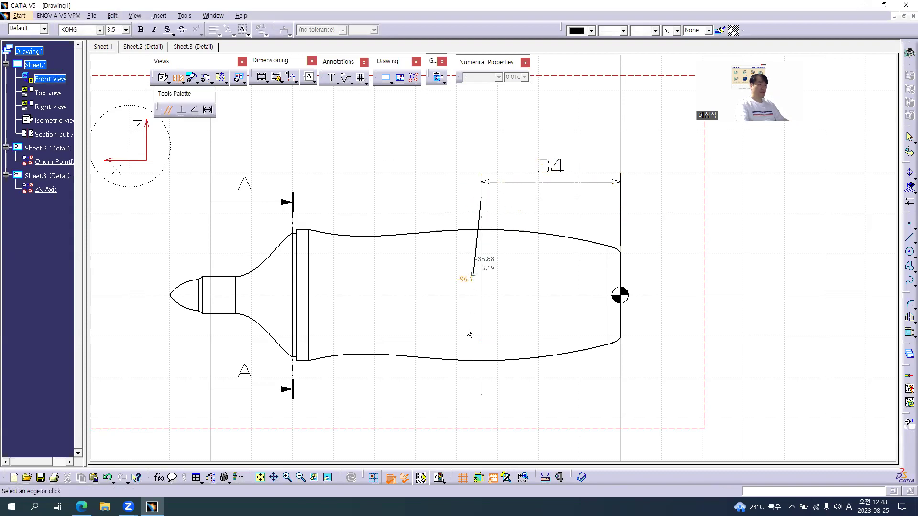
double_click(482, 395)
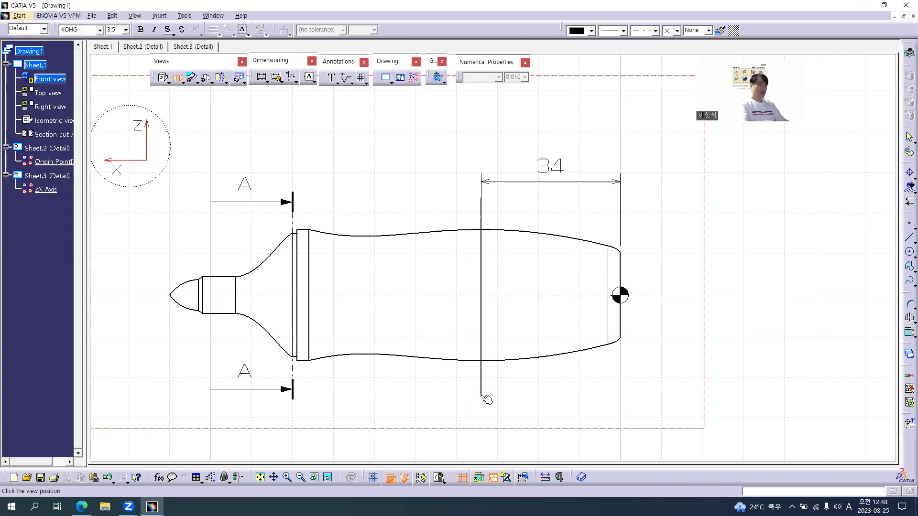
middle_click_drag(449, 372, 399, 371, "ctrl")
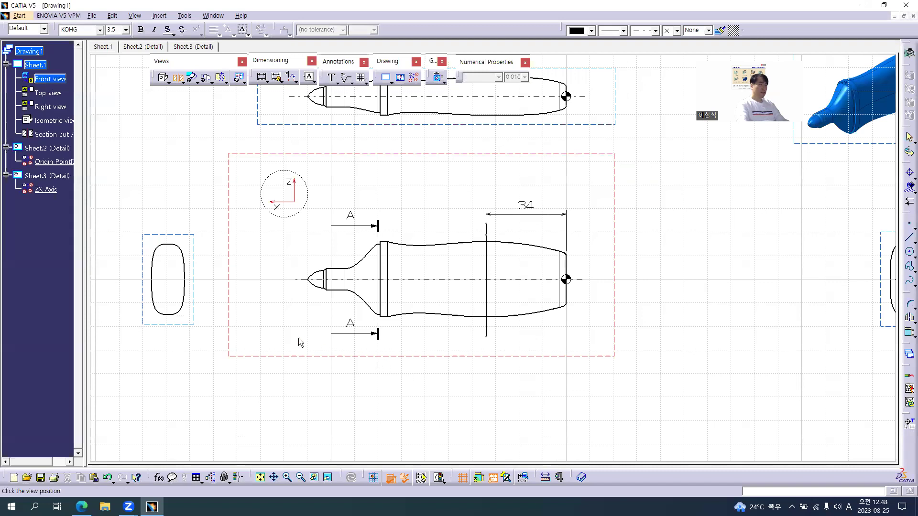
left_click(200, 331)
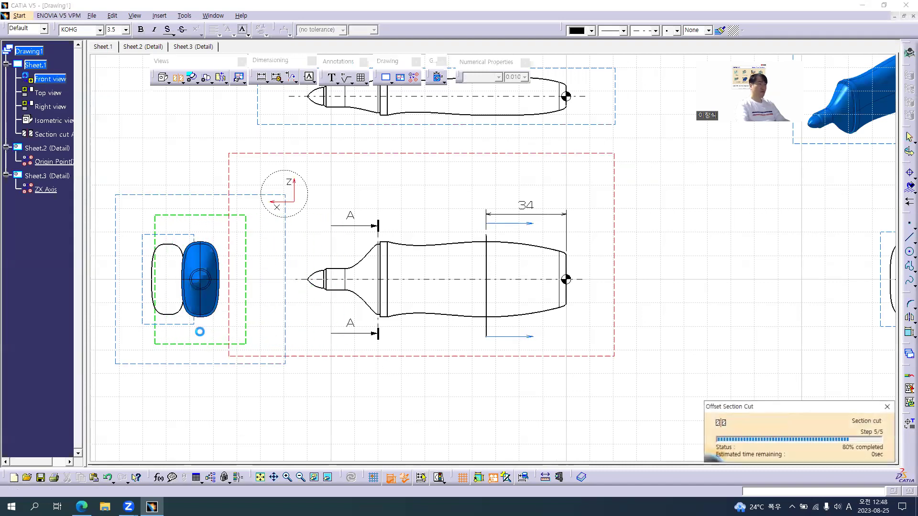
- Create a third section cut vertically through the front view, 3 mm from the flat rear end, and place it left of the view
mouse_move(502, 239)
middle_mouse_down()
mouse_move(409, 237)
mouse_move(410, 176)
middle_mouse_up()
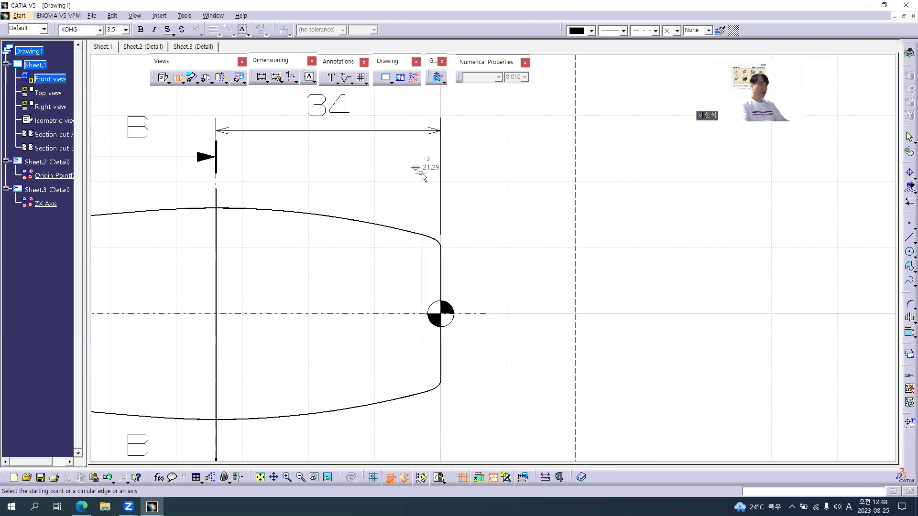
left_click(422, 155)
middle_click_drag(422, 258, 435, 190)
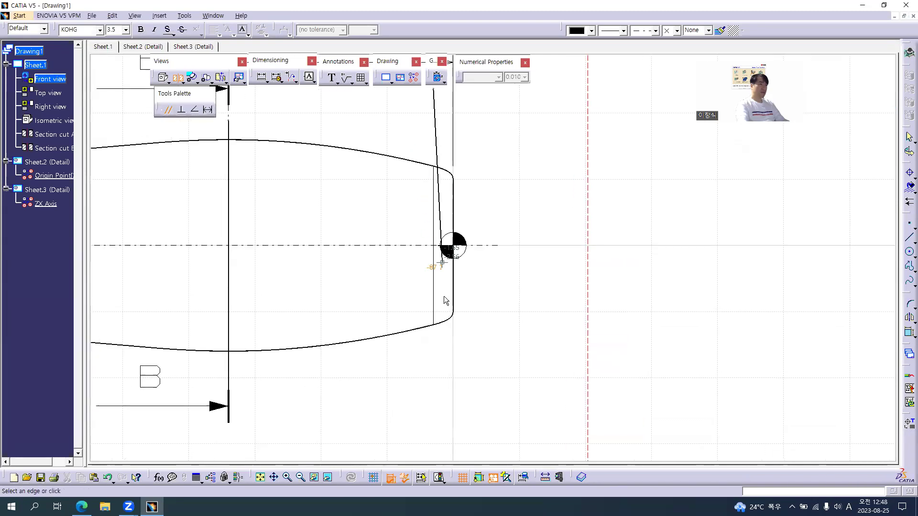
left_click(433, 405)
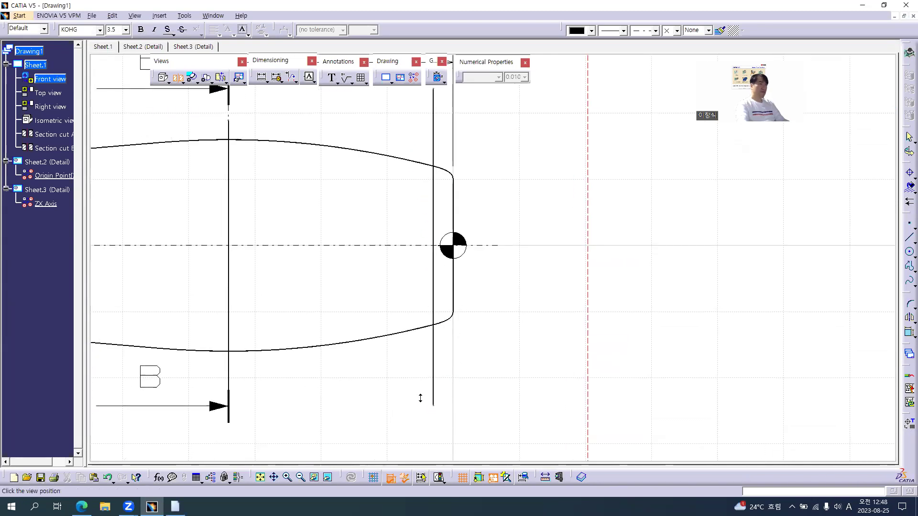
middle_click_drag(420, 398, 404, 445, "ctrl")
middle_click_drag(181, 300, 335, 318)
left_click(307, 313)
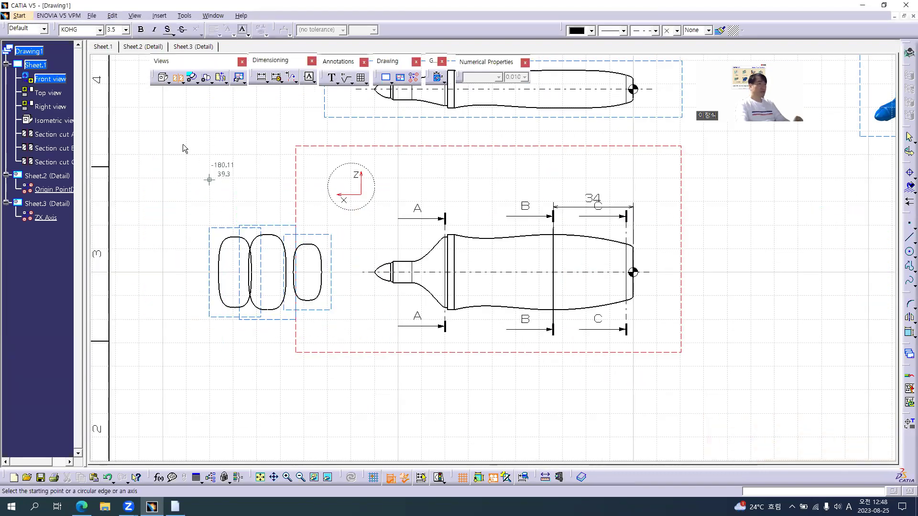
left_click(178, 77)
key("Escape")
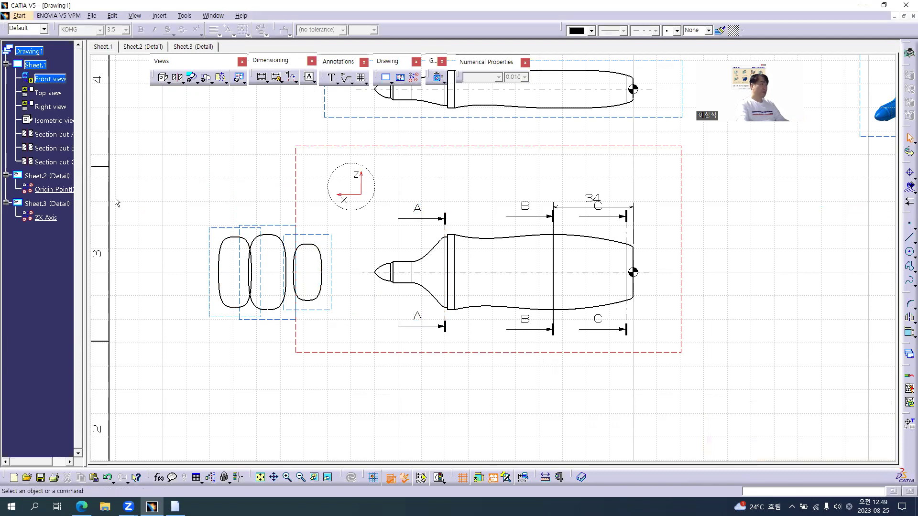
- Hide the three section cut views A, B and C
left_click(47, 137)
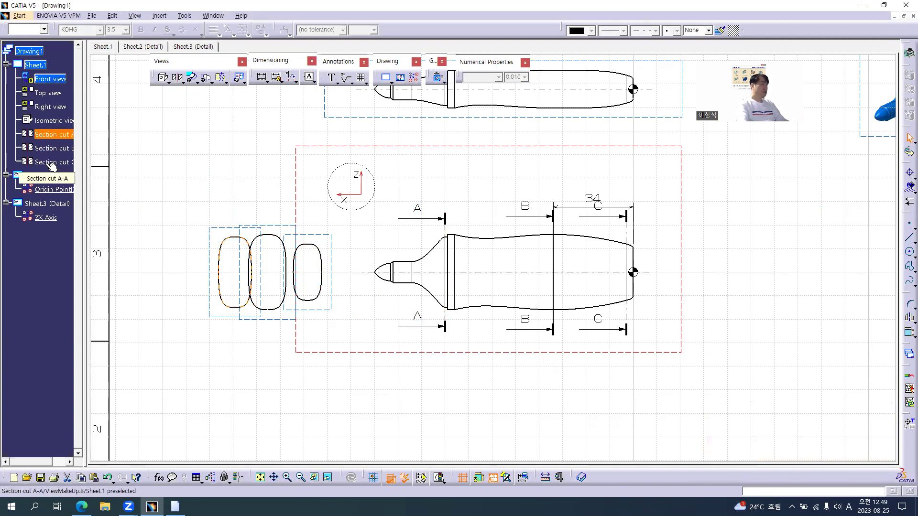
left_click(47, 164, "shift")
right_click(42, 166)
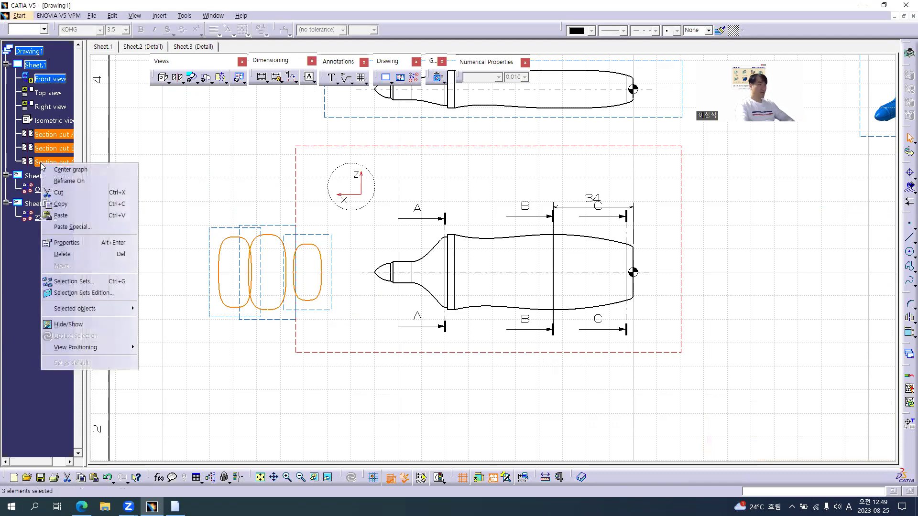
left_click(69, 324)
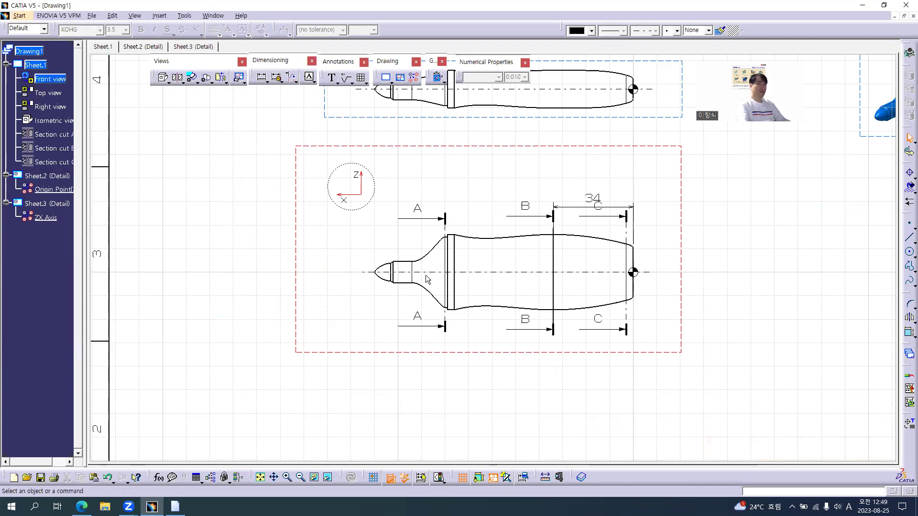
- Move the 34 mm dimension of the front view higher, clear of the section C callout
scroll(427, 280, "up", 4)
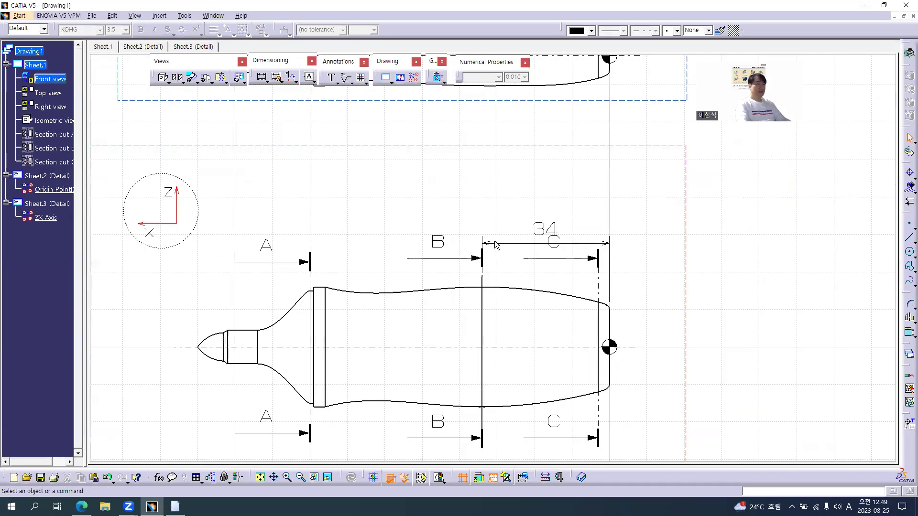
key("alt+Tab")
key("alt+Tab")
left_click(522, 240)
left_click_drag(522, 216, 522, 187)
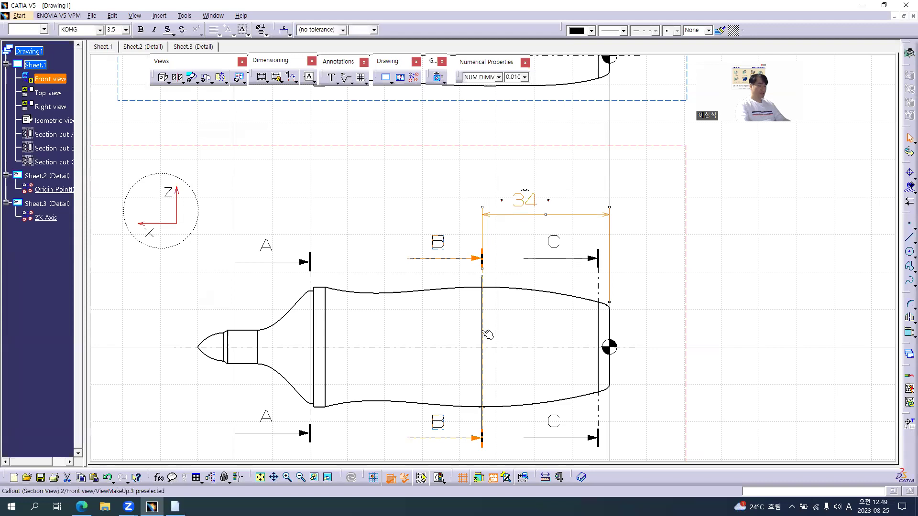
- Hide the vertical construction line that lies under the section B cutting line in the front view
mouse_move(482, 333)
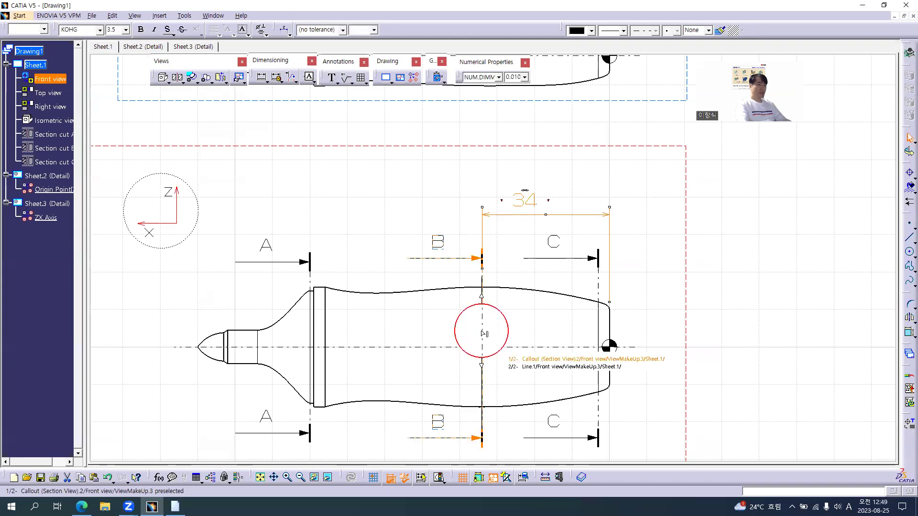
left_click(521, 366)
left_click(314, 477)
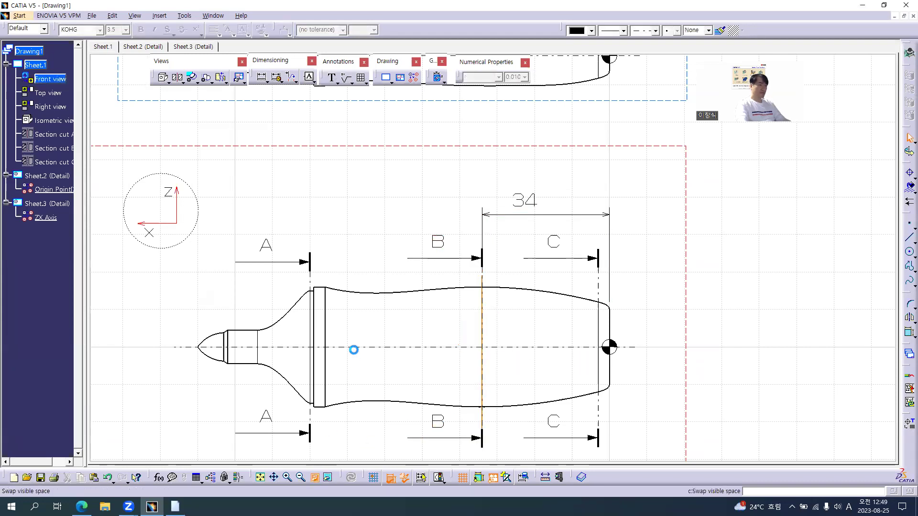
- Open the properties of the A, B and C section callouts together and set arrow length to 10 mm and extremity length to 3 mm
middle_click_drag(381, 326, 377, 268)
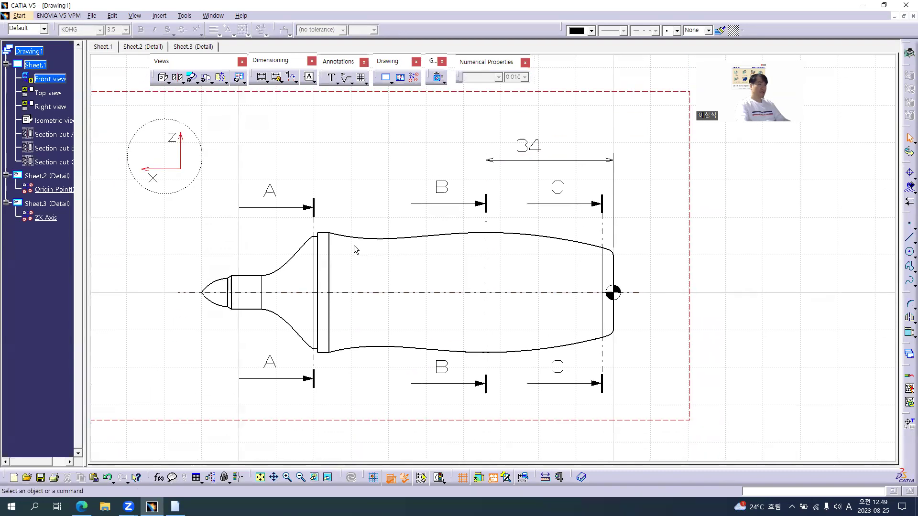
left_click(314, 210)
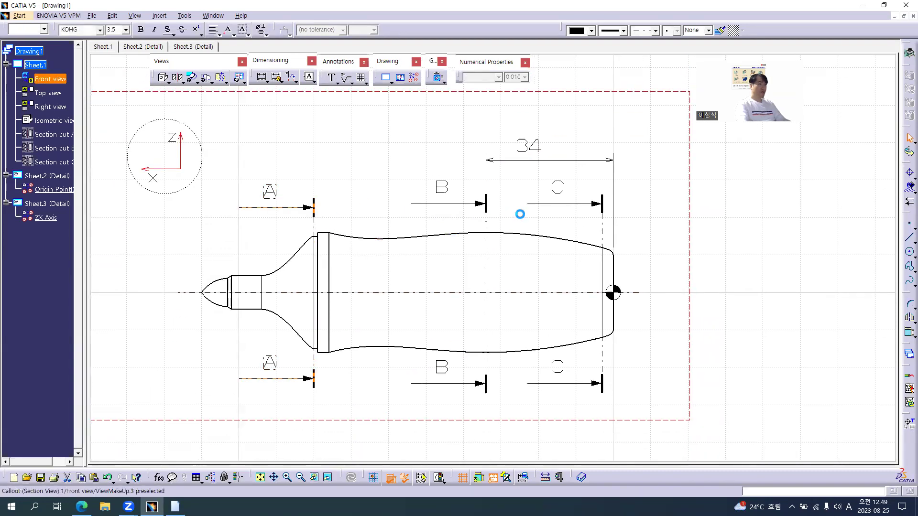
left_click(485, 209, "ctrl")
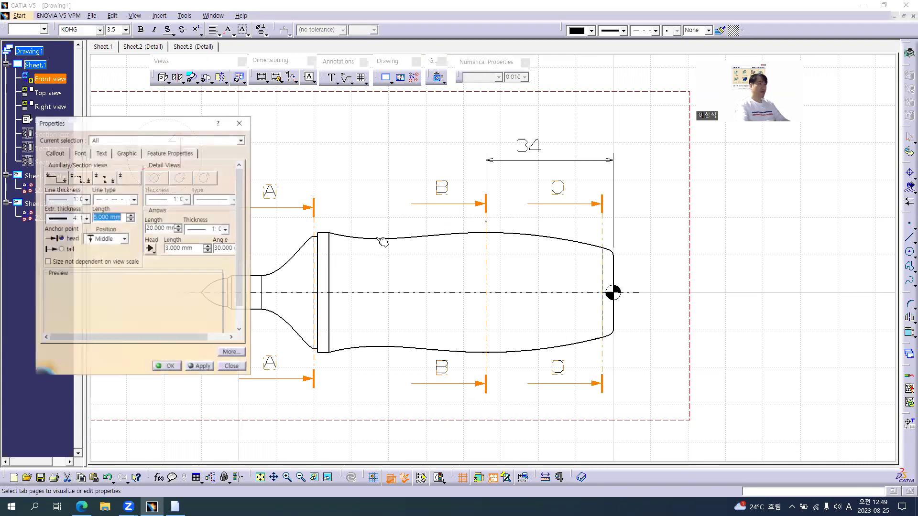
left_click_drag(152, 228, 135, 230)
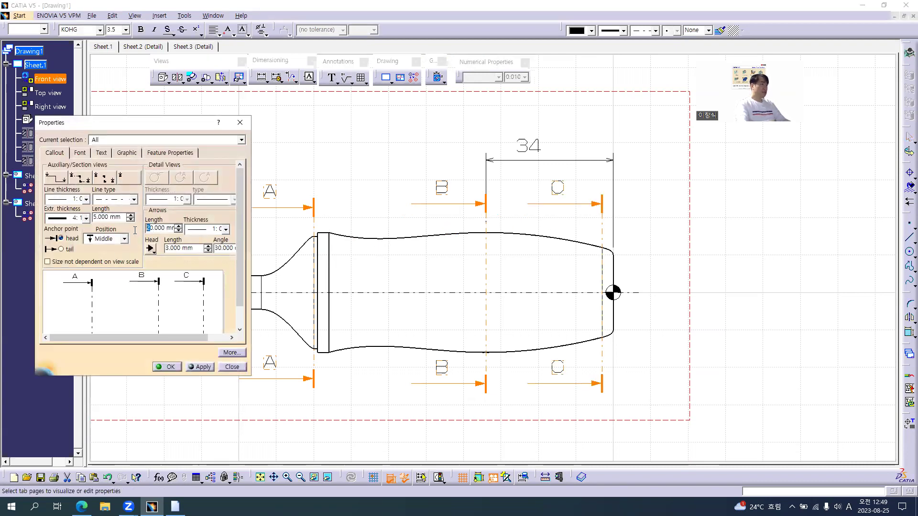
type("1")
key("Tab")
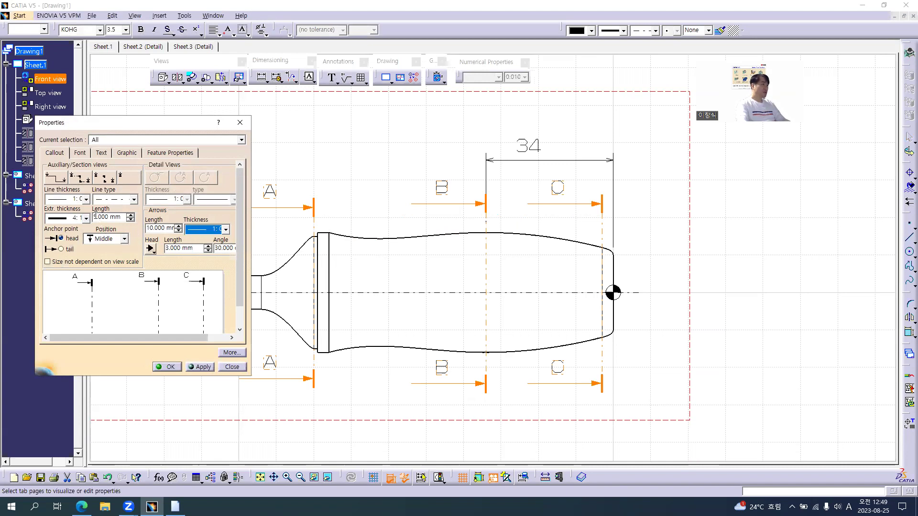
left_click_drag(95, 216, 79, 214)
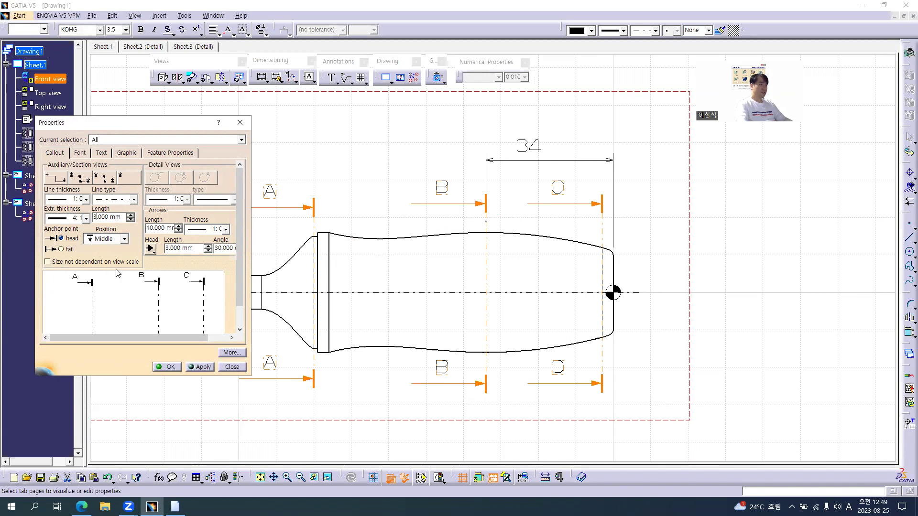
type("3")
key("Tab")
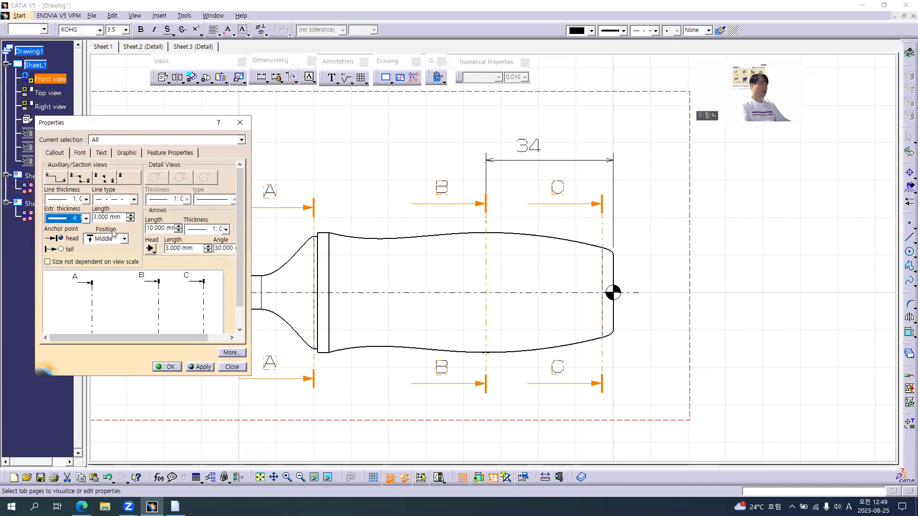
- Set the font size of the three section callouts to 3 mm and apply the properties
left_click(101, 152)
left_click(81, 152)
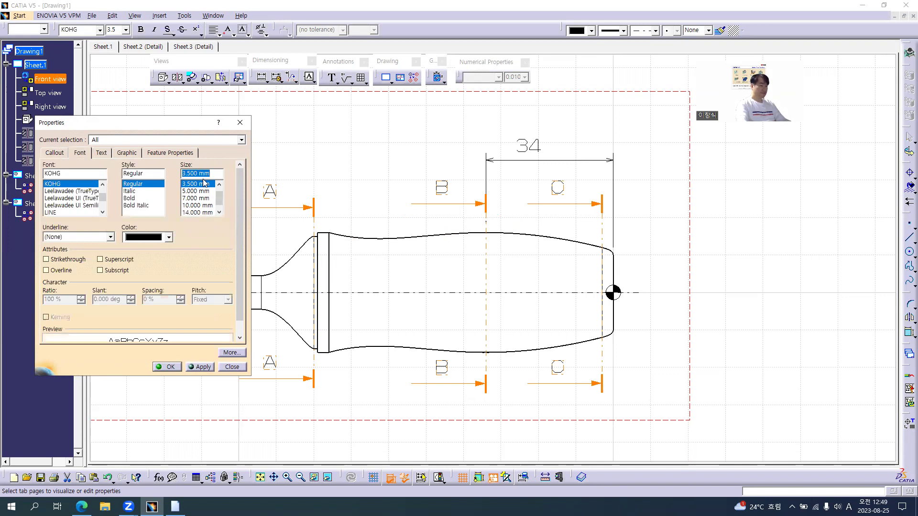
type("3")
key("Tab")
left_click(200, 366)
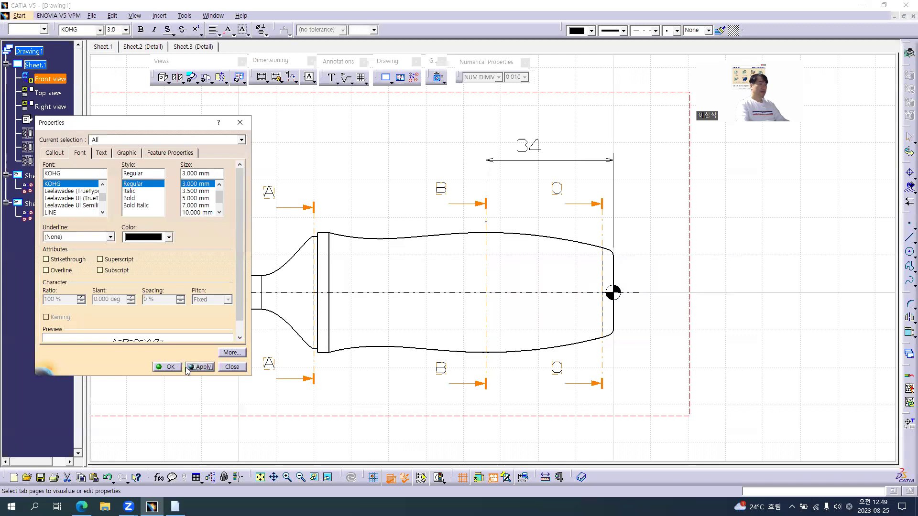
left_click(169, 367)
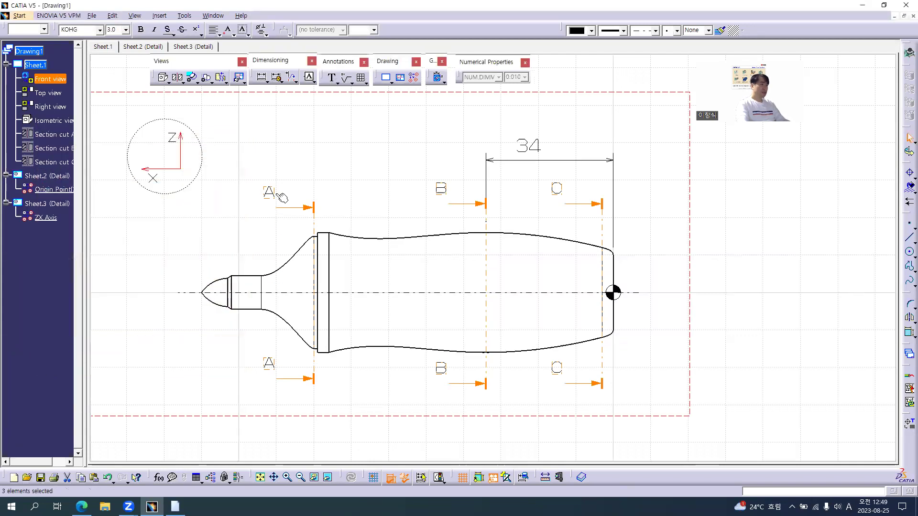
- Move the upper and lower section letters A, B and C close above their callout arrows
left_click_drag(273, 191, 286, 196)
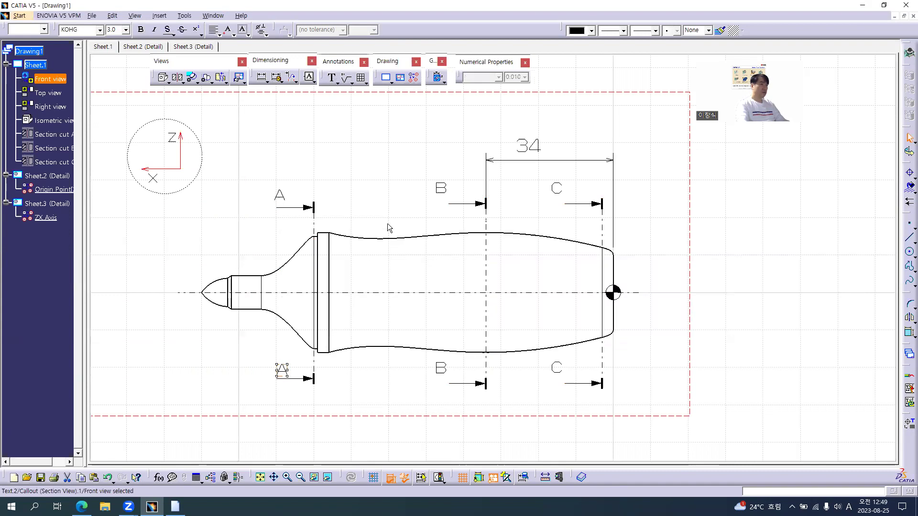
left_click(455, 195)
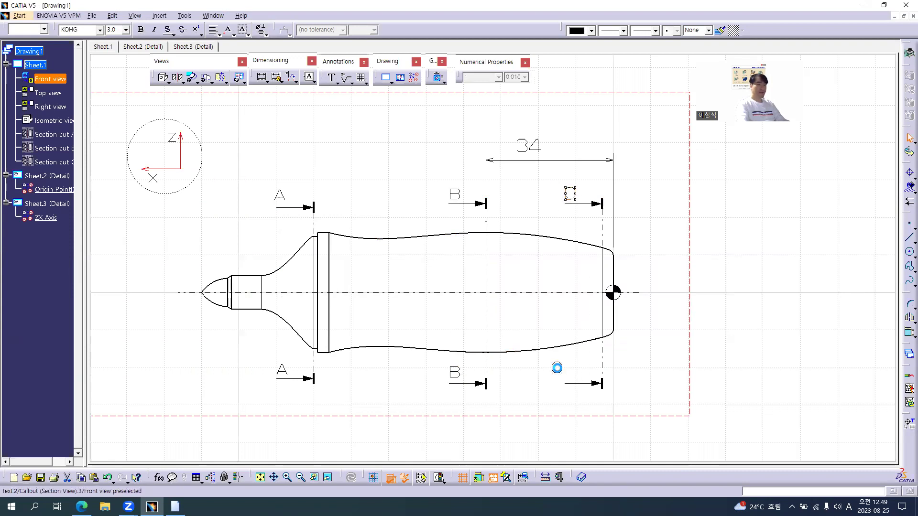
left_click(649, 309)
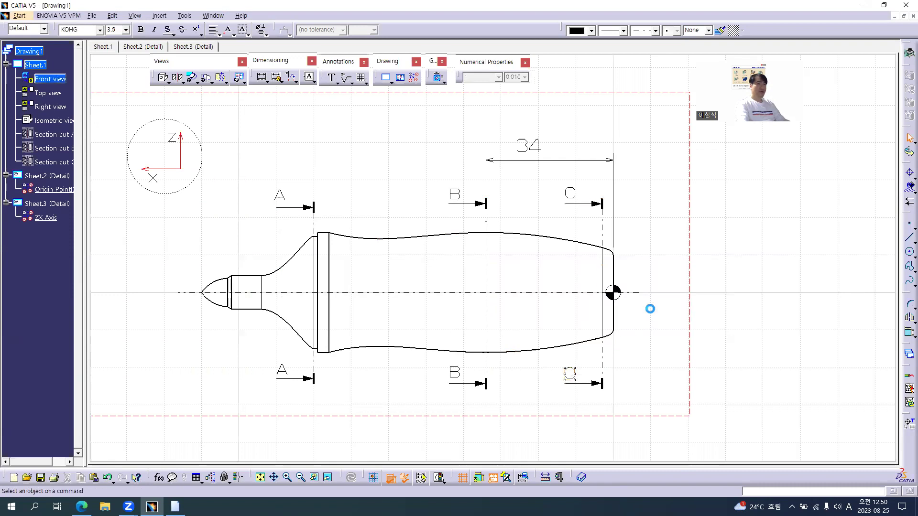
- Reposition the 34 mm dimension above the front view with its value centred over the dimension line
scroll(497, 220, "down", 5)
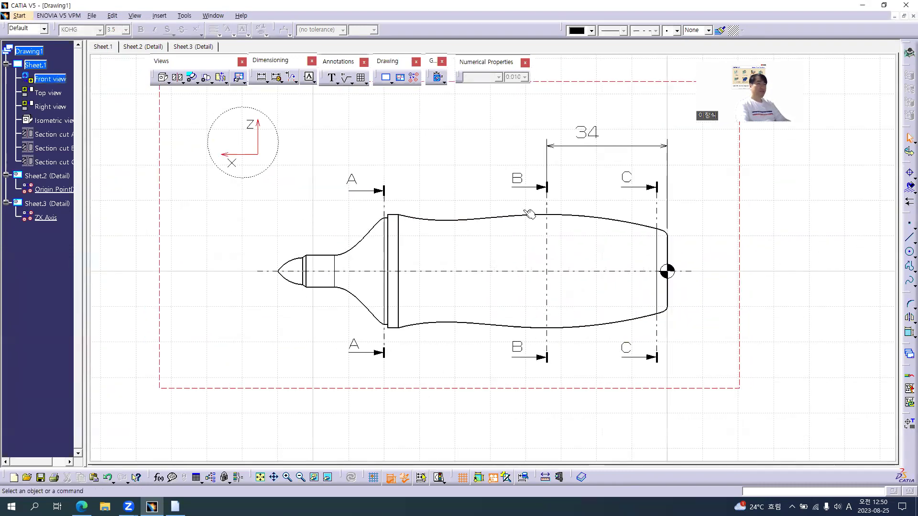
left_click(564, 174)
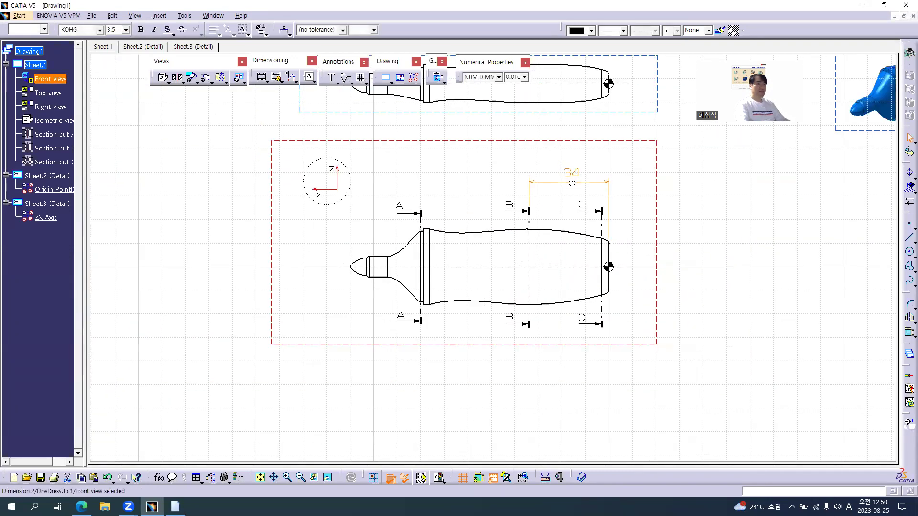
left_click(412, 373)
- Following the reference PDF, start a quick detail view on the front view with a callout circle of about 10 mm radius centred on the collar's upper-left corner
key("alt+Tab")
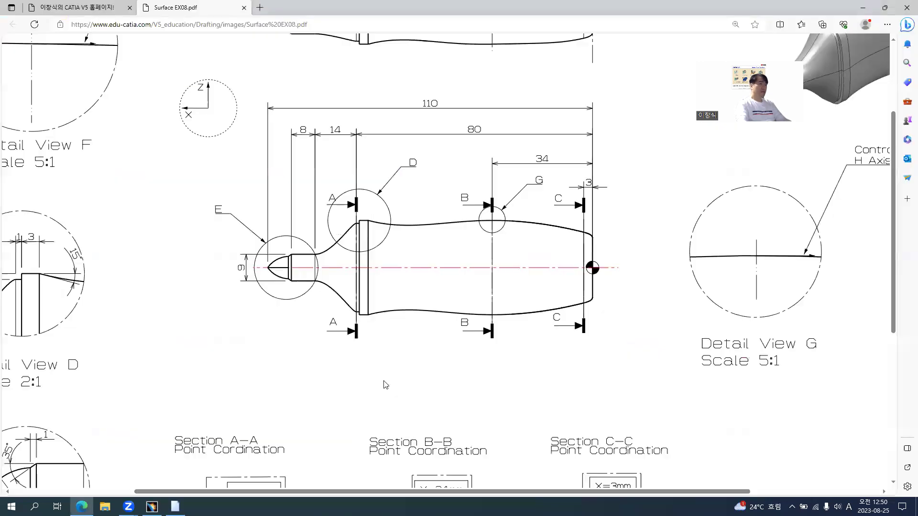
scroll(391, 356, "down", 4, "ctrl")
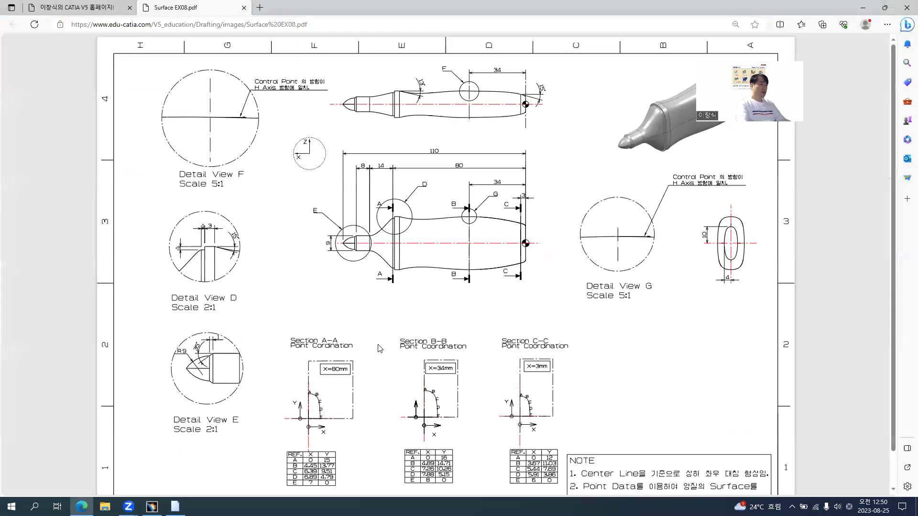
scroll(503, 297, "down", 1)
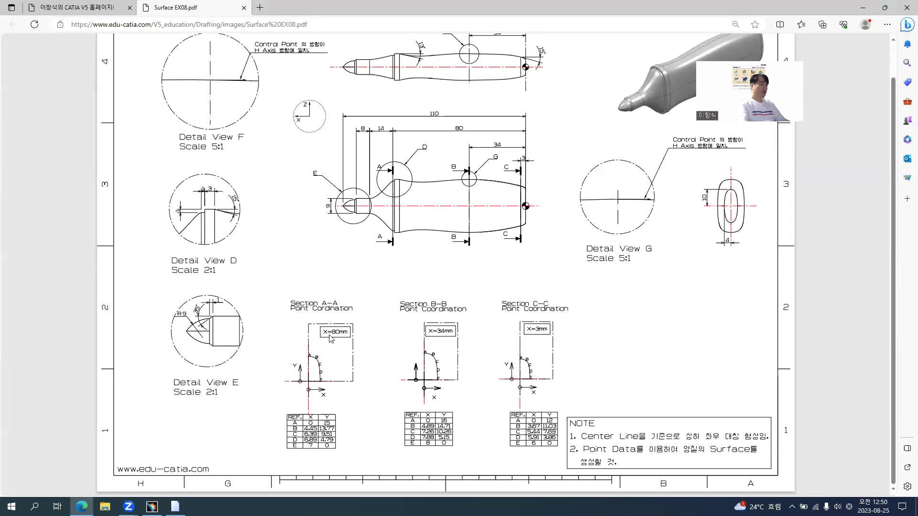
scroll(399, 186, "up", 3, "ctrl")
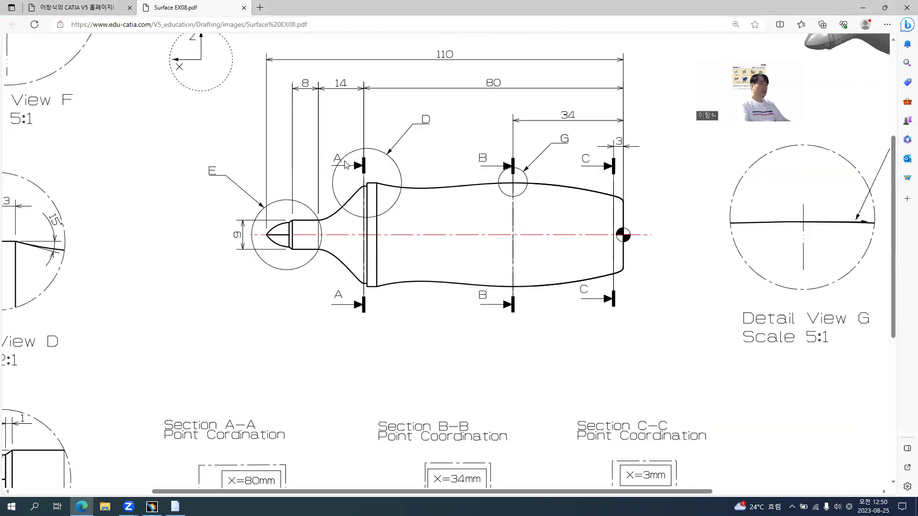
key("alt+Tab")
mouse_move(352, 207)
middle_mouse_down()
mouse_move(381, 239)
mouse_move(371, 181)
mouse_move(382, 145)
middle_mouse_up()
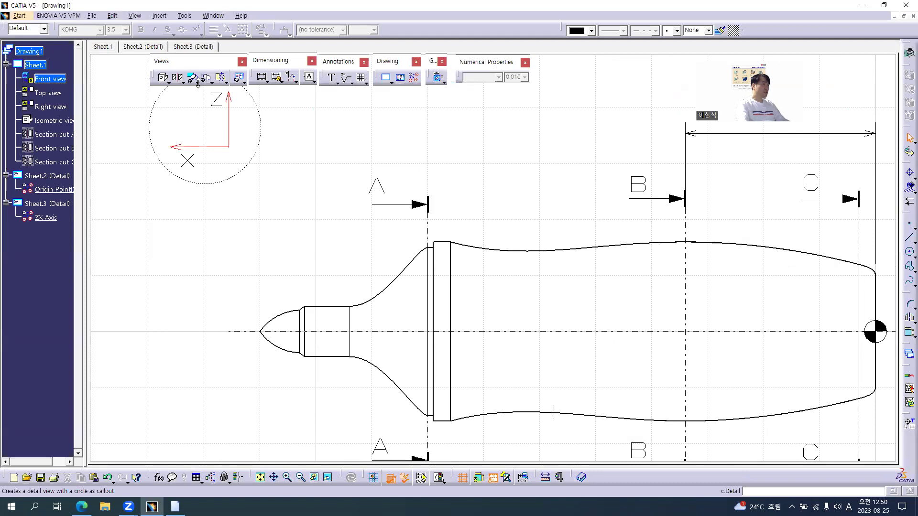
left_click(197, 83)
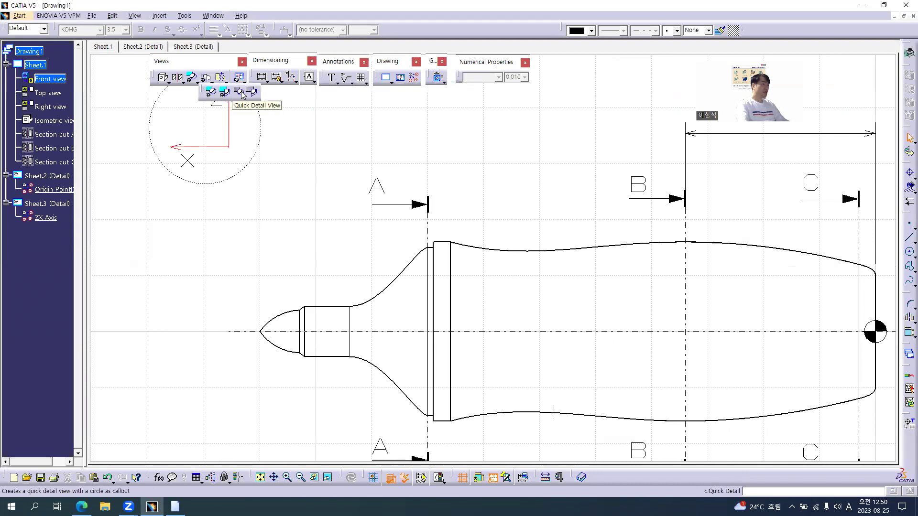
left_click(242, 92)
mouse_move(431, 256)
middle_mouse_down()
mouse_move(514, 243)
mouse_move(508, 188)
middle_mouse_up()
key("alt+Tab")
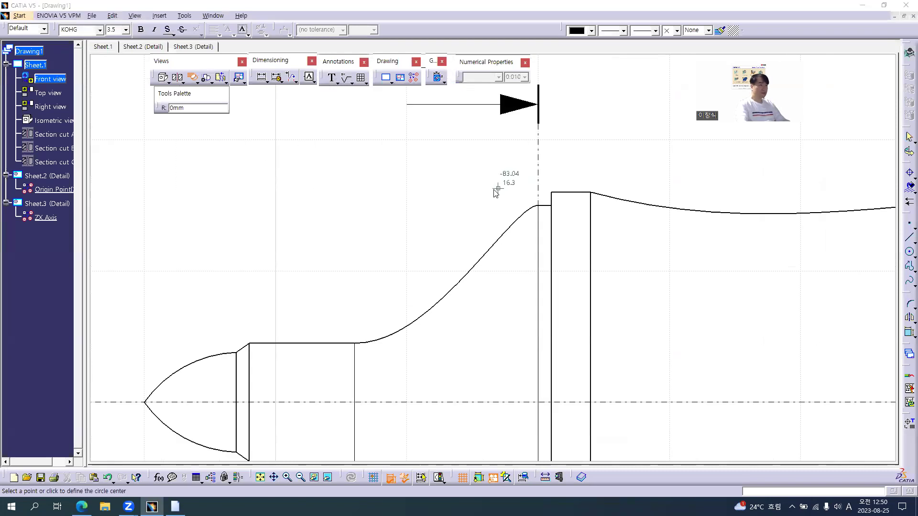
key("alt+Tab")
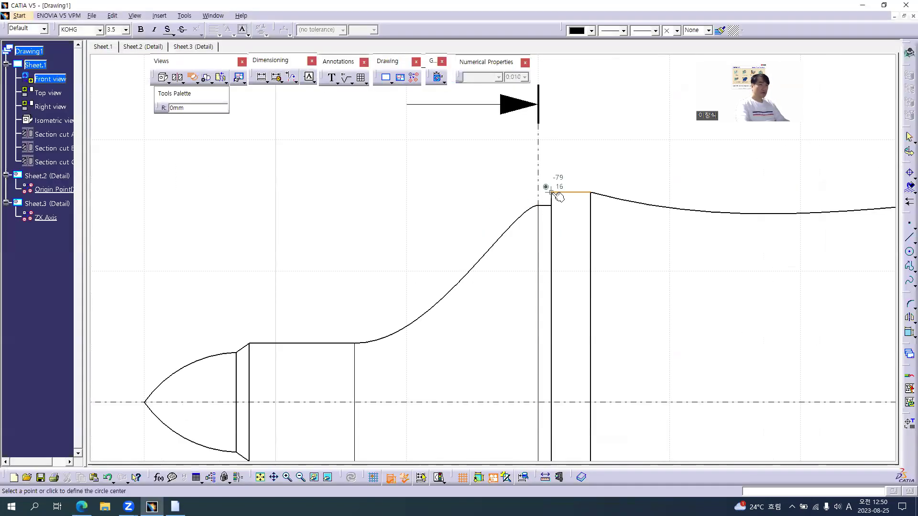
key("alt+Tab")
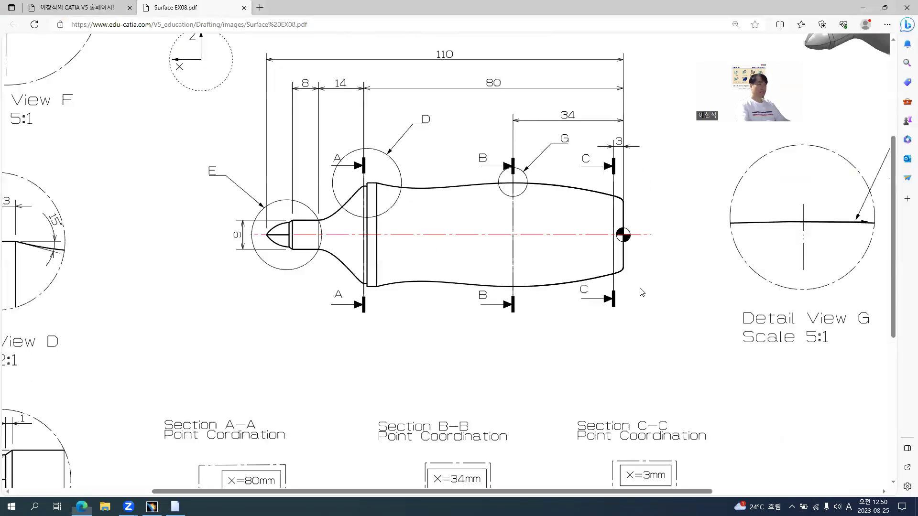
key("alt+Tab")
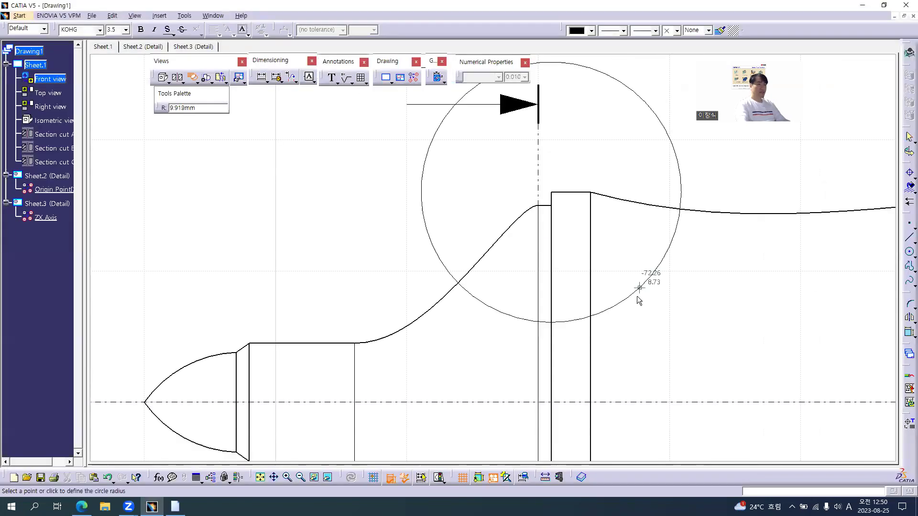
left_click(641, 298)
- Place the 2:1 detail view of the collar in the free area left of the front view
scroll(336, 250, "down", 6)
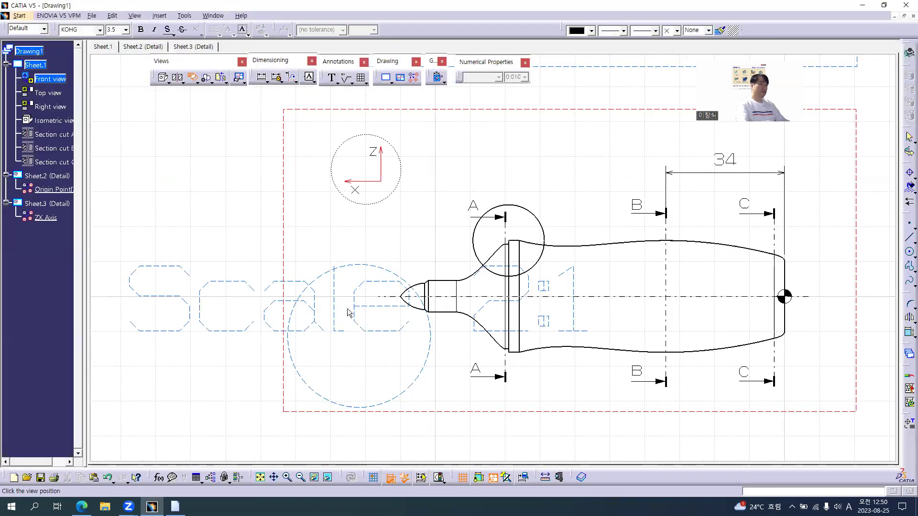
scroll(439, 296, "down", 1)
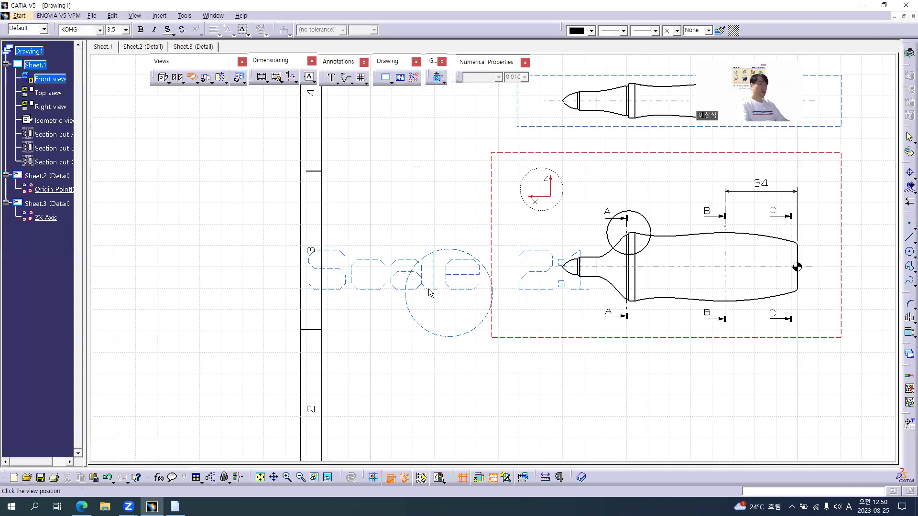
left_click(426, 287)
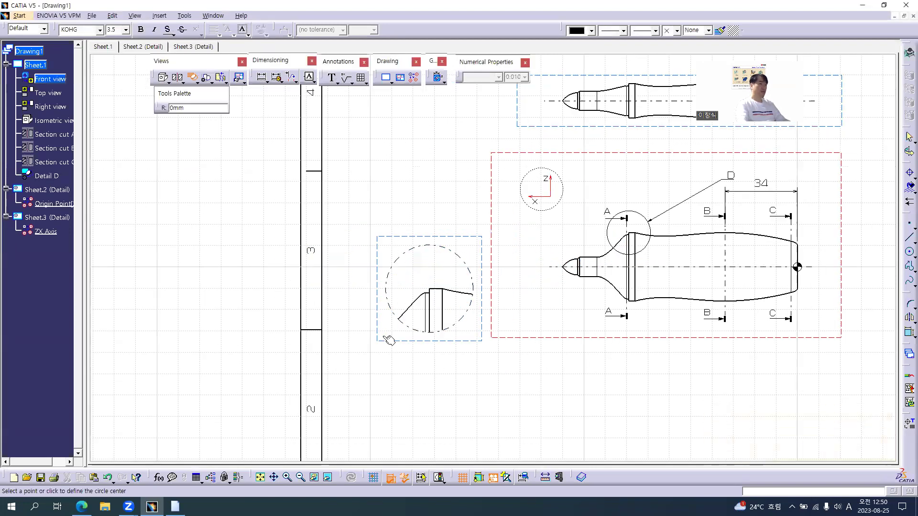
- Define the second quick detail circle around the pen tip, centred on the front view's centre line as in the reference PDF
middle_click_drag(344, 283, 333, 253)
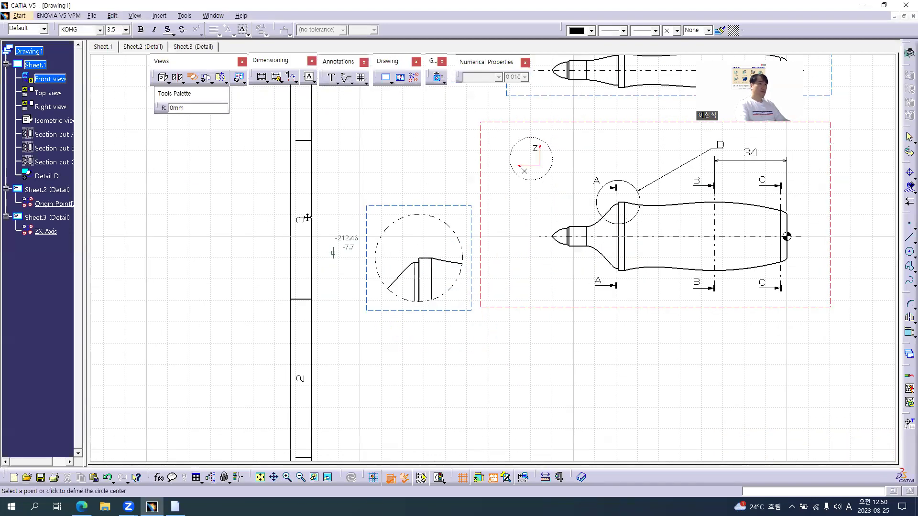
key("alt+Tab")
scroll(295, 236, "up", 2, "ctrl")
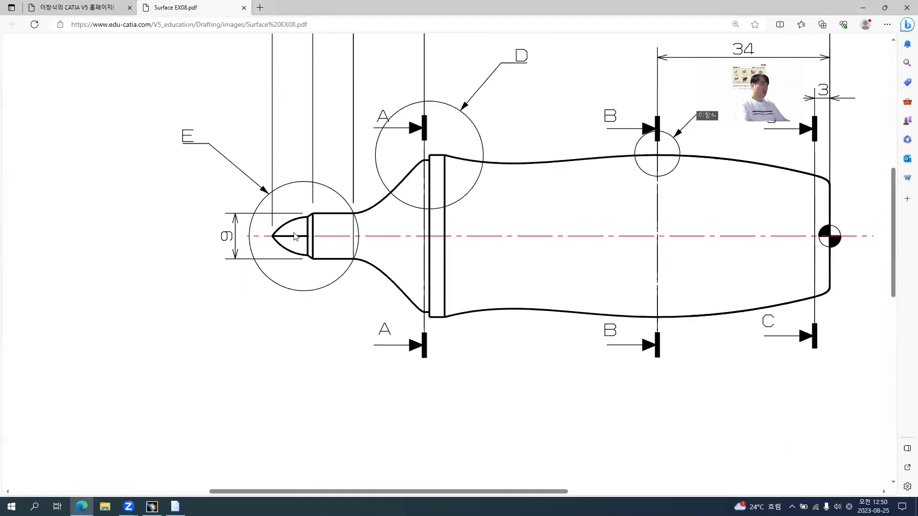
key("alt+Tab")
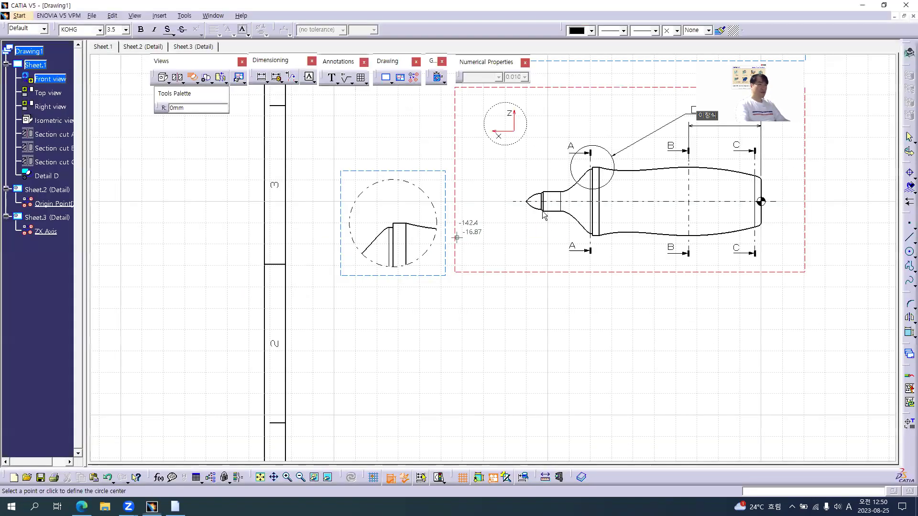
scroll(544, 215, "up", 3)
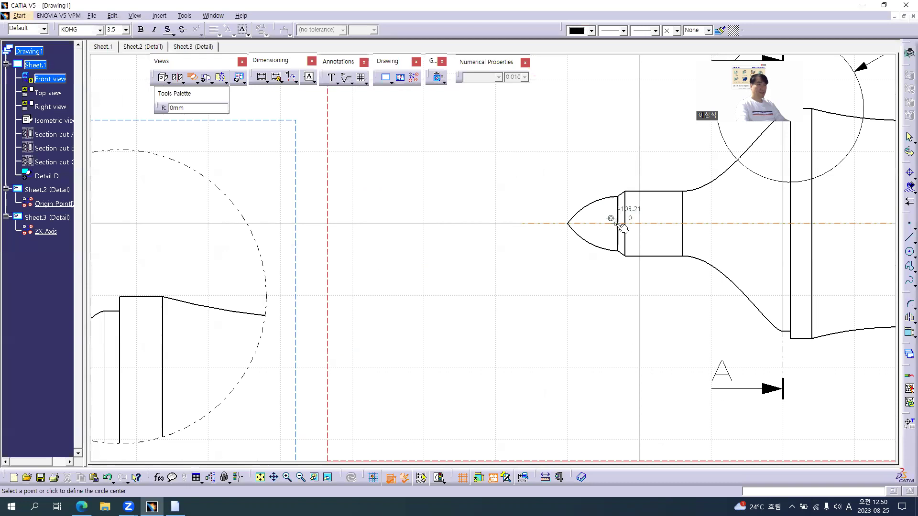
left_click(614, 221)
key("alt+Tab")
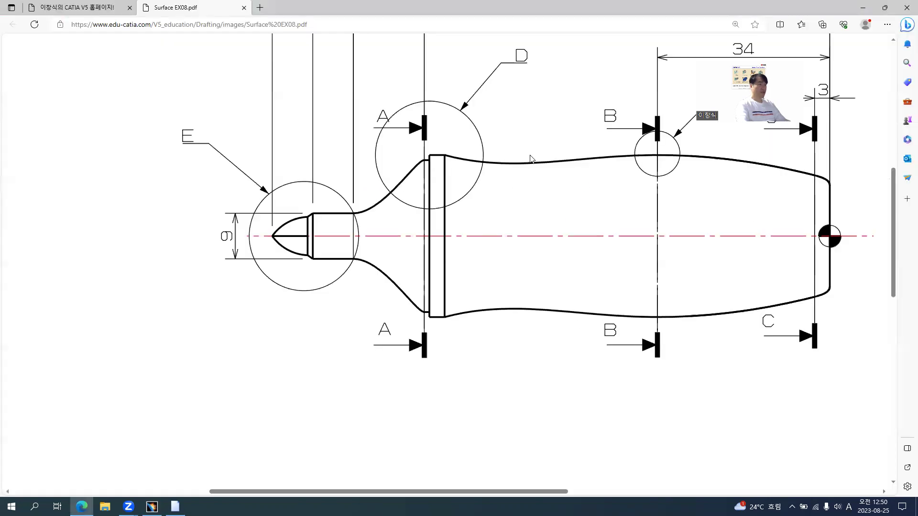
key("alt+Tab")
left_click(566, 166)
- Place the 2:1 pen tip detail view below the collar detail and leave the quick detail command
scroll(379, 243, "down", 4)
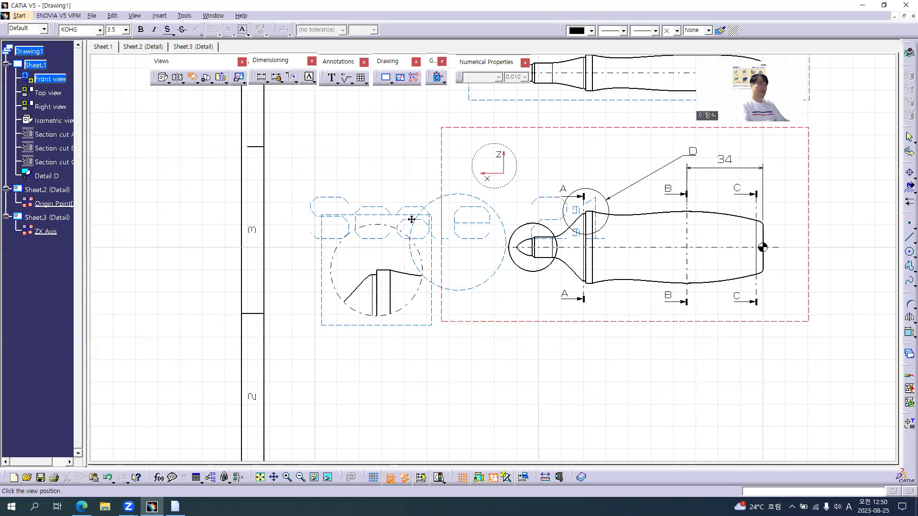
left_click(460, 262)
left_click(177, 78)
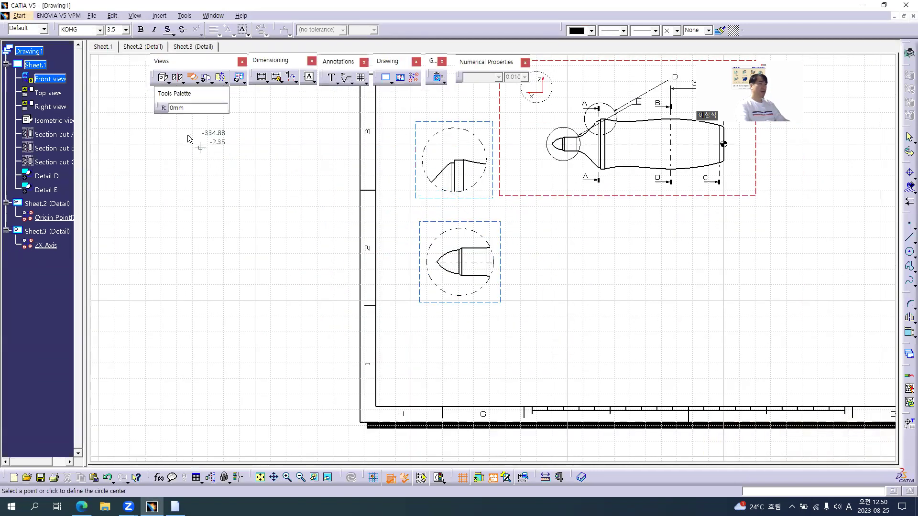
key("Escape")
- Compare the layout with the reference PDF and line up Detail E beneath Detail D along the sheet's left border
middle_click_drag(449, 190, 457, 297)
key("alt+Tab")
scroll(288, 310, "down", 2, "ctrl")
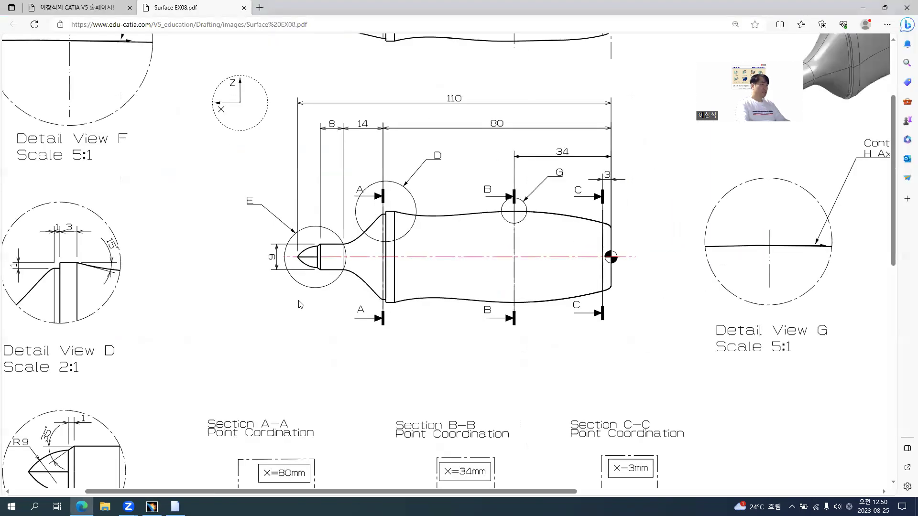
scroll(282, 310, "down", 2, "ctrl")
scroll(200, 314, "up", 2, "ctrl")
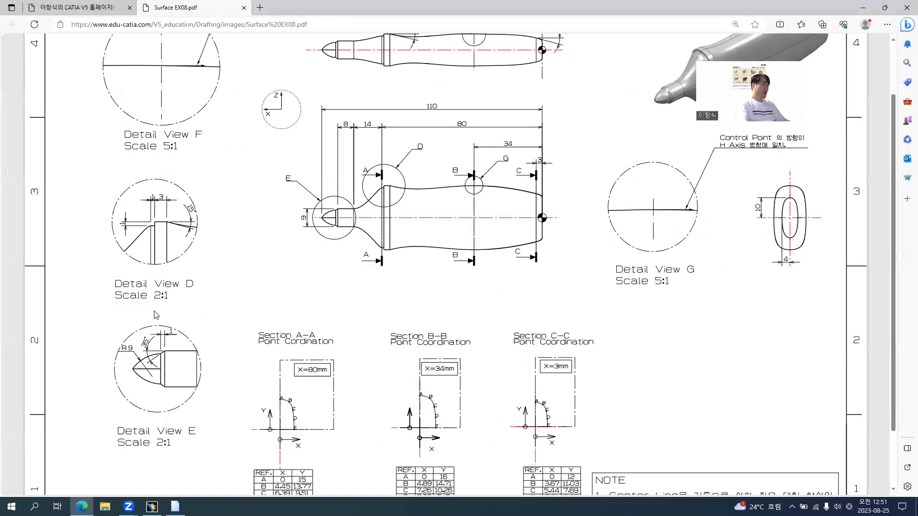
scroll(155, 314, "up", 1, "ctrl")
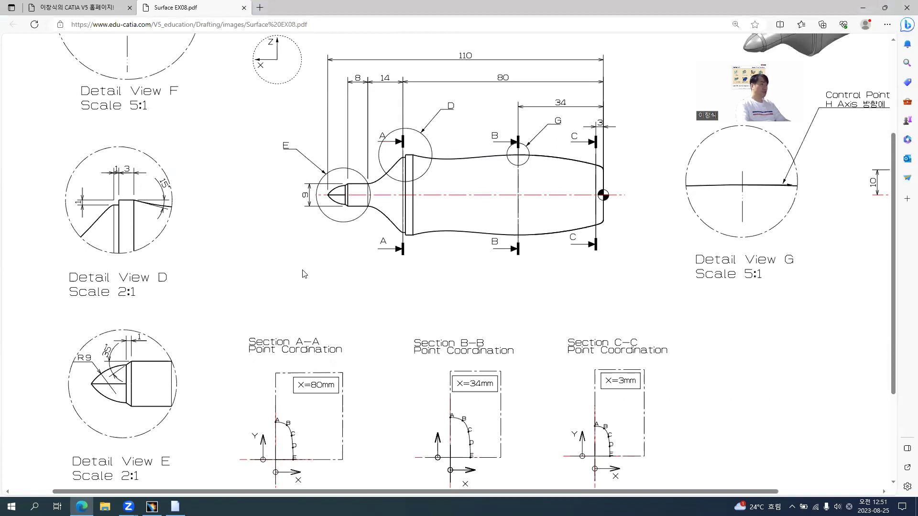
scroll(154, 273, "left", 1)
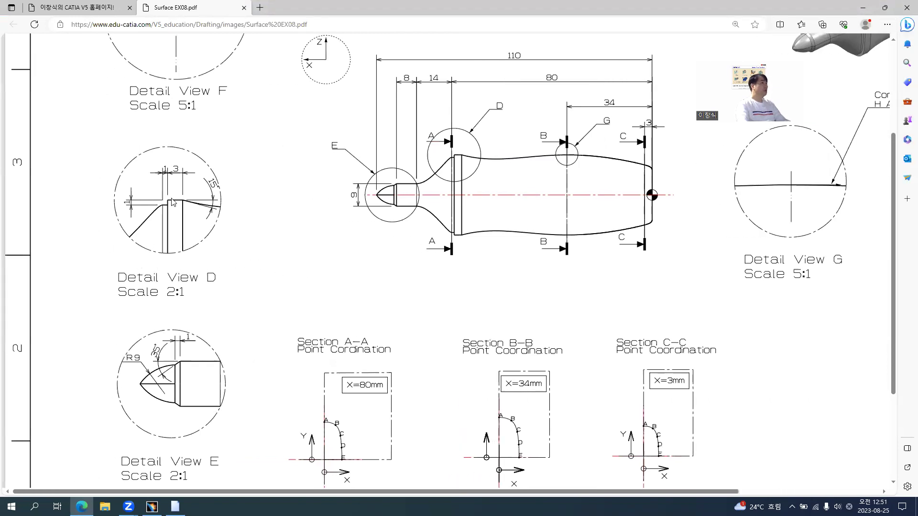
key("alt+Tab")
left_click_drag(475, 233, 460, 227)
middle_click_drag(479, 293, 492, 224)
key("alt+Tab")
key("alt+Tab")
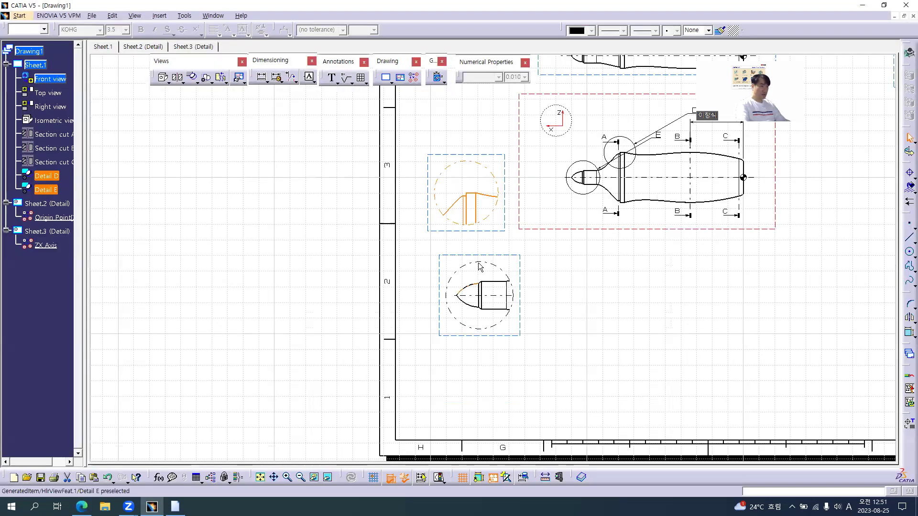
left_click_drag(487, 262, 476, 270)
- Shift Detail E and Detail D slightly to the right, away from the sheet border
key("alt+Tab")
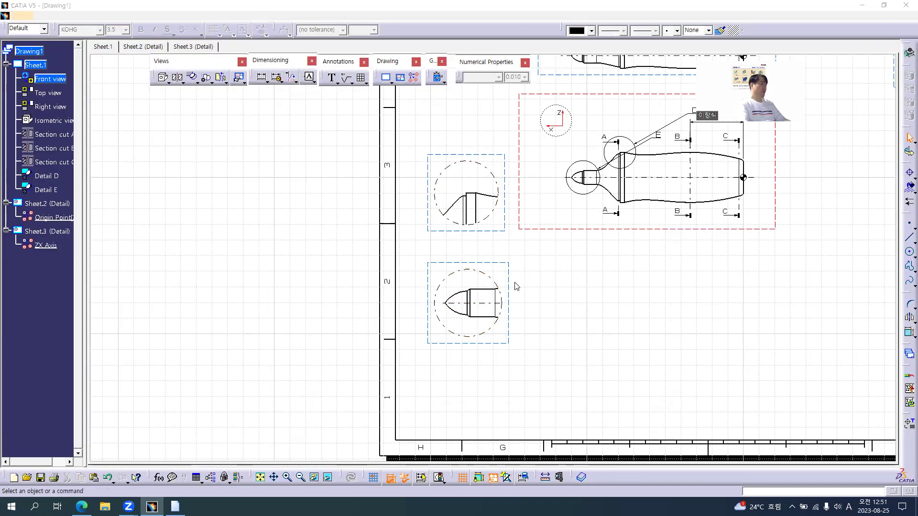
scroll(423, 303, "down", 3)
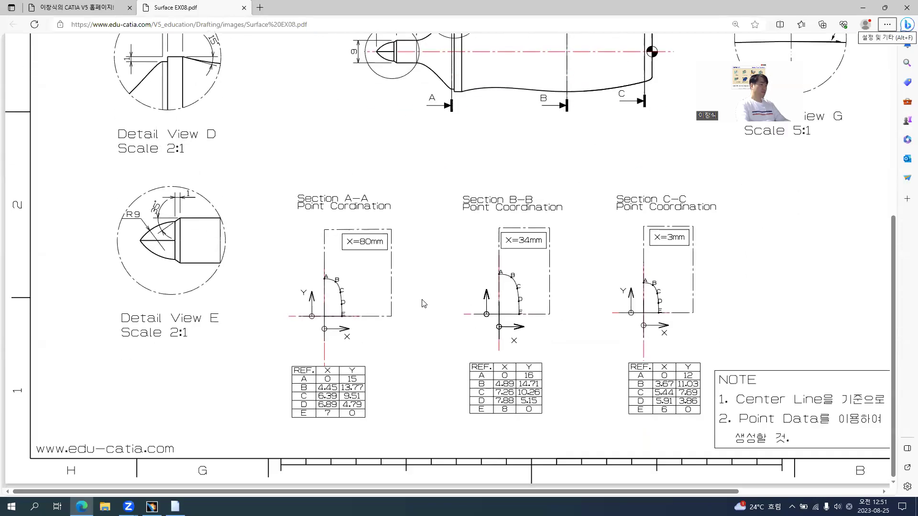
key("alt+Tab")
left_click(507, 301)
left_click_drag(507, 300, 525, 304)
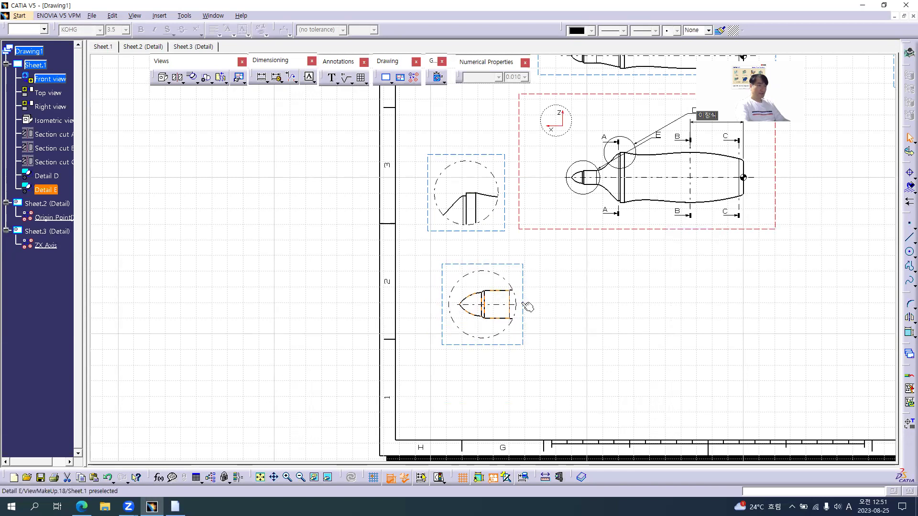
left_click(505, 210)
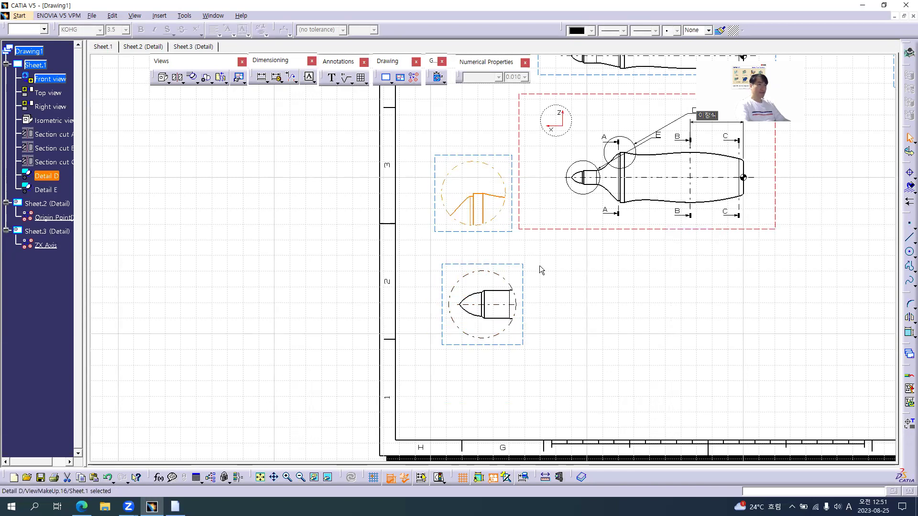
- Move the E callout letter to the upper left of its tip circle and reposition the D callout's leader, checking against the reference PDF
key("alt+Tab")
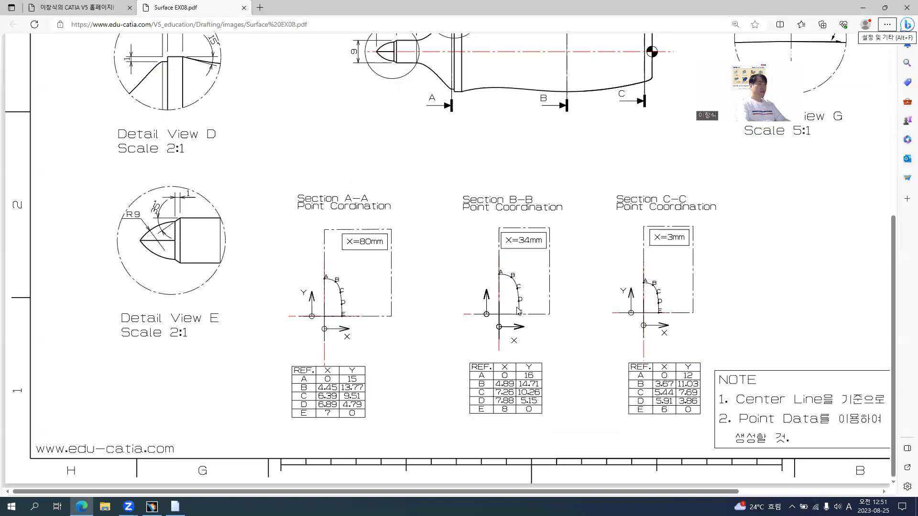
scroll(518, 310, "up", 4)
scroll(420, 287, "up", 2)
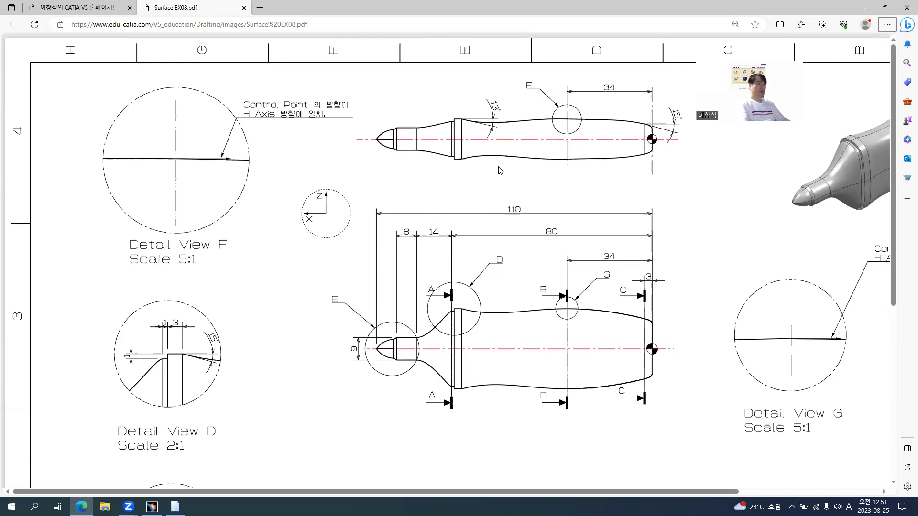
scroll(574, 119, "up", 3, "ctrl")
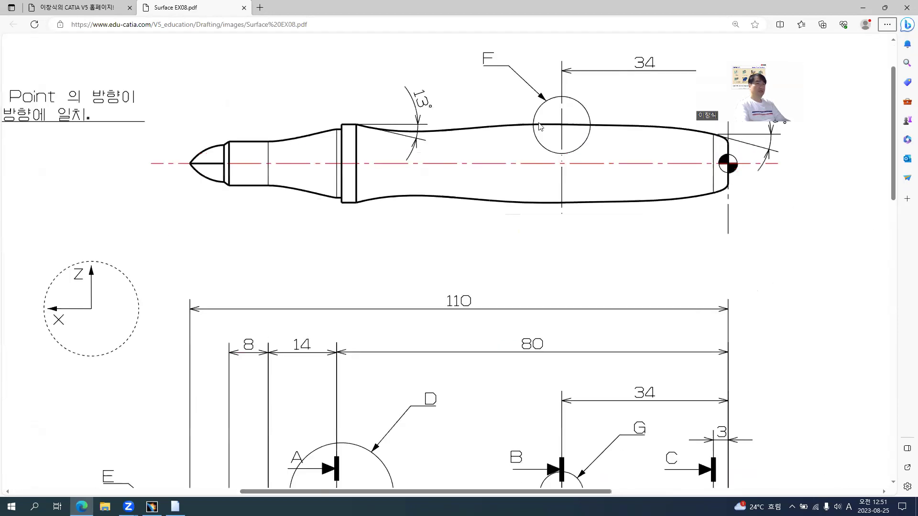
key("alt+Tab")
middle_click_drag(639, 170, 538, 321)
left_click(535, 264)
scroll(543, 311, "up", 5)
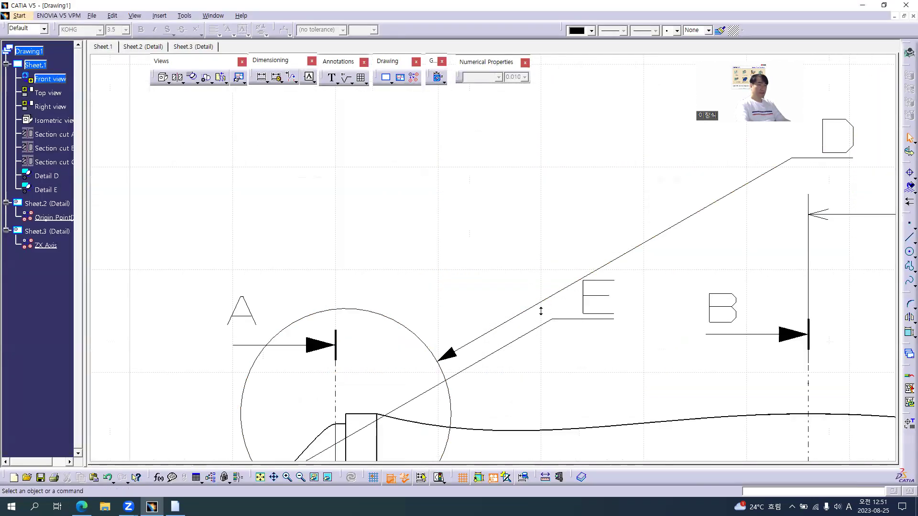
scroll(512, 296, "down", 2)
left_click_drag(504, 294, 176, 331)
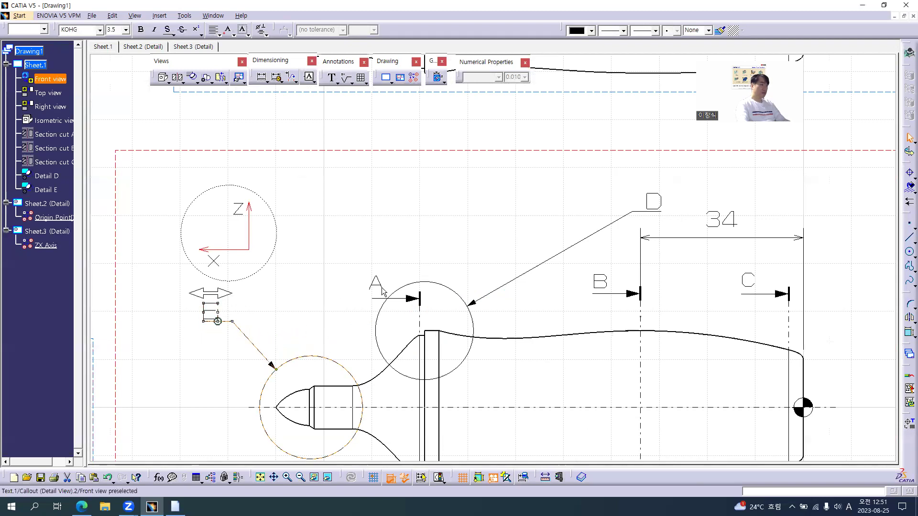
left_click_drag(631, 211, 300, 236)
key("alt+Tab")
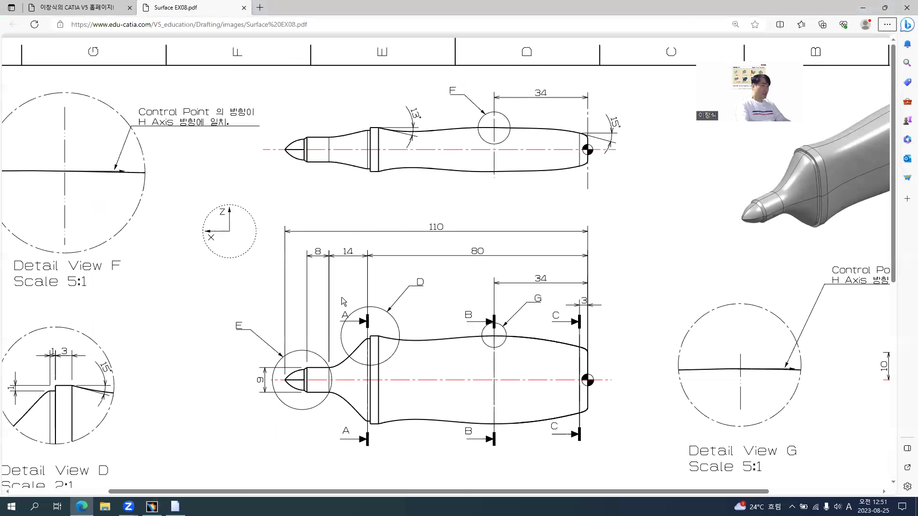
- Move the D callout letter to the upper right of its collar circle in the front view
key("alt+Tab")
left_click_drag(371, 243, 545, 242)
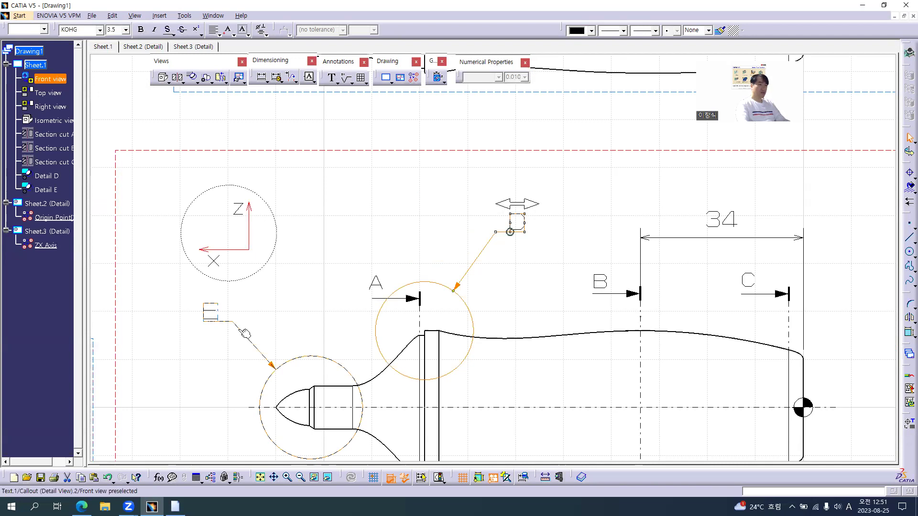
left_click(538, 135)
- Activate the top view and draw a vertical line across the pen barrel, extending past both outlines, with the reference PDF as guide
middle_click_drag(555, 133, 476, 347)
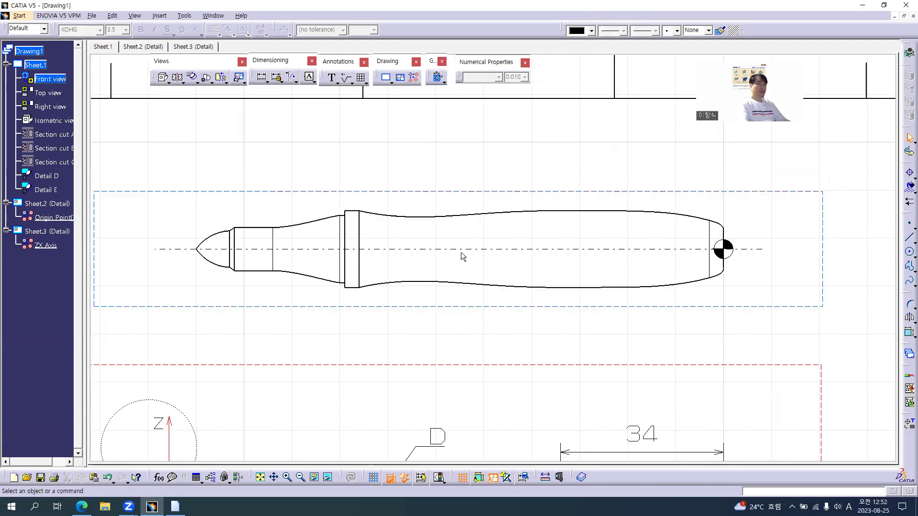
left_click(454, 201)
left_click(488, 345)
key("alt+Tab")
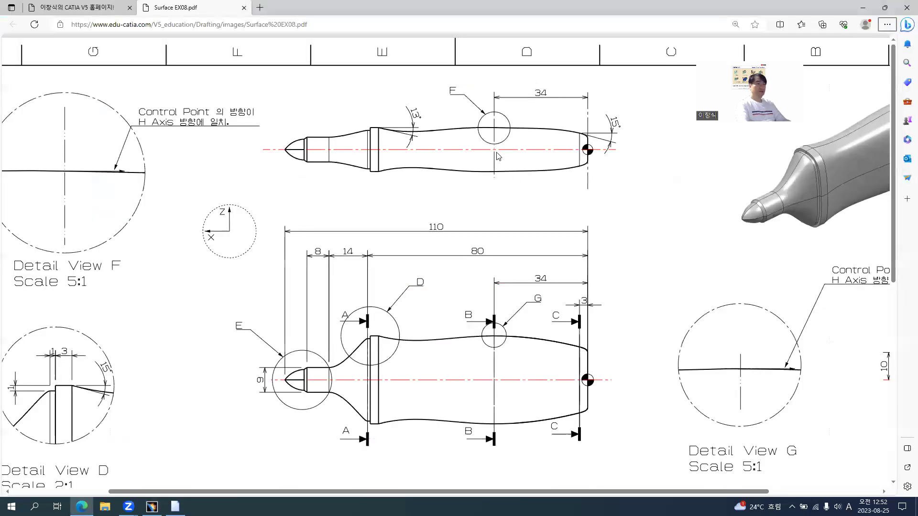
key("alt+Tab")
left_click(909, 237)
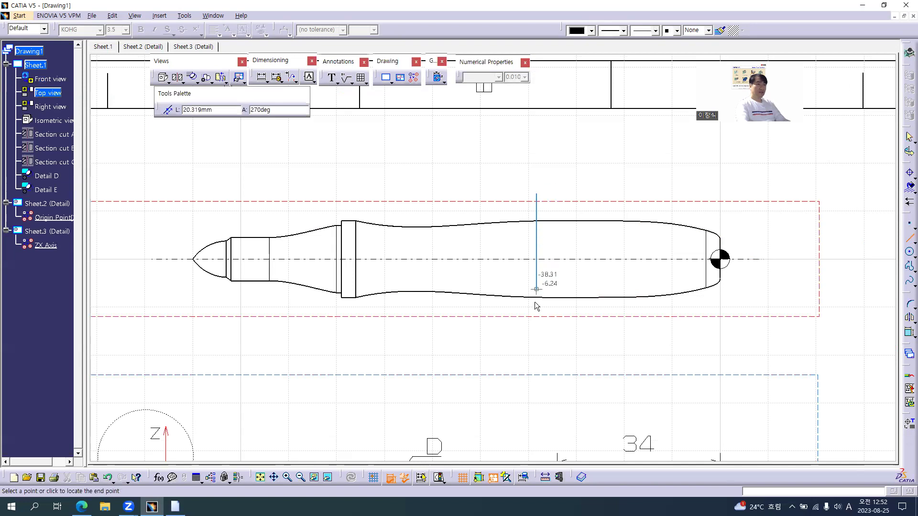
left_click(536, 325)
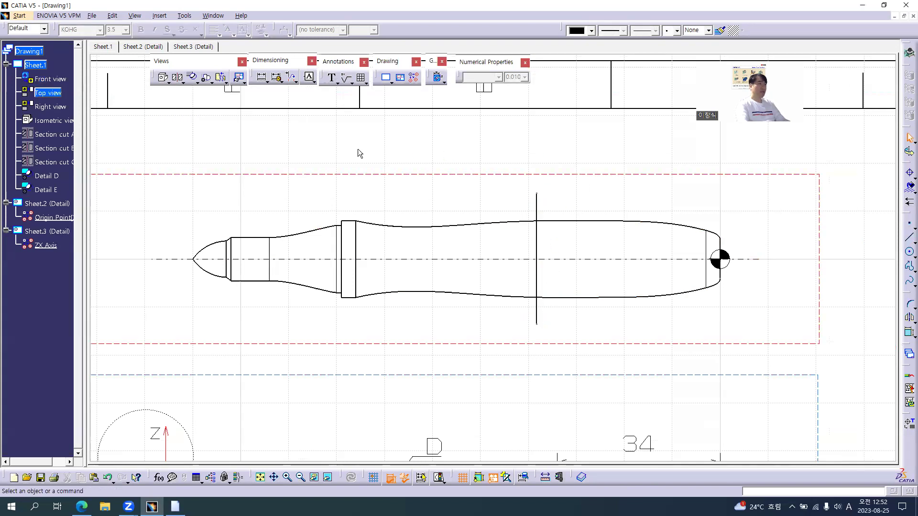
- Dimension the vertical line from the pen's rear end and drive the distance to 34 mm
left_click(262, 77)
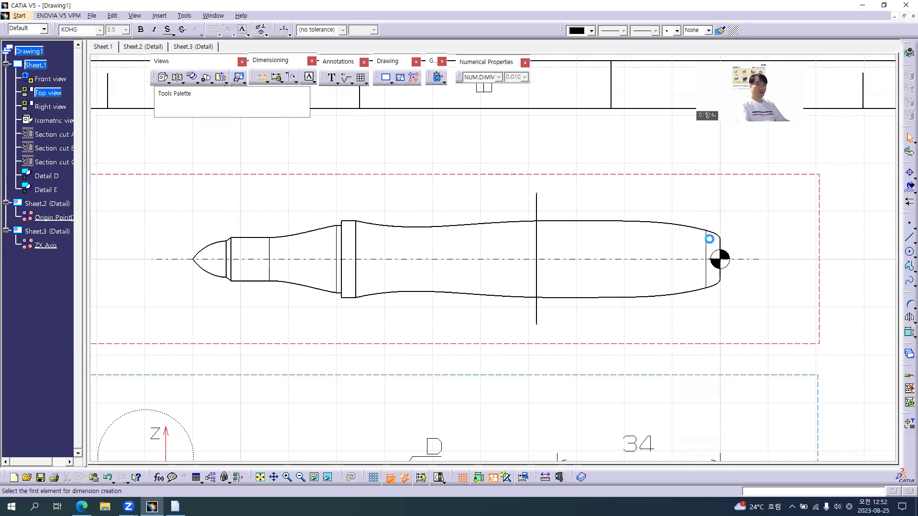
left_click(721, 248)
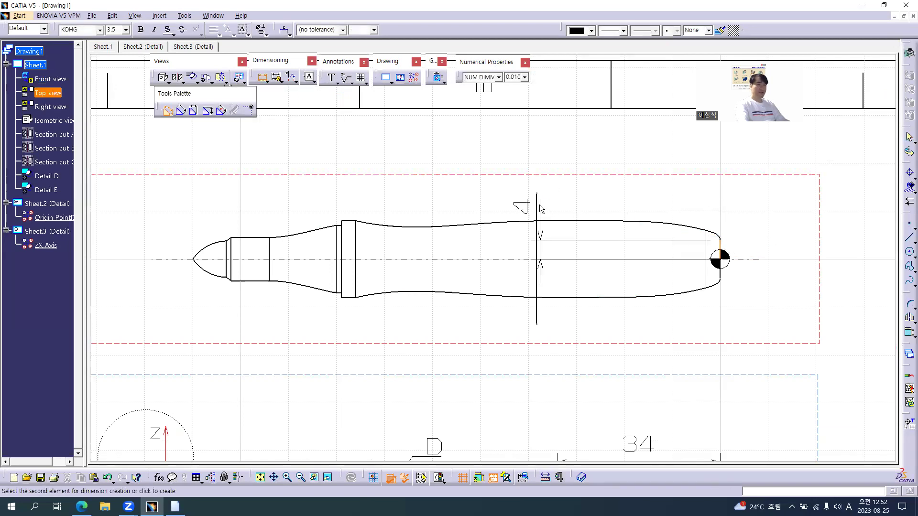
left_click(540, 204)
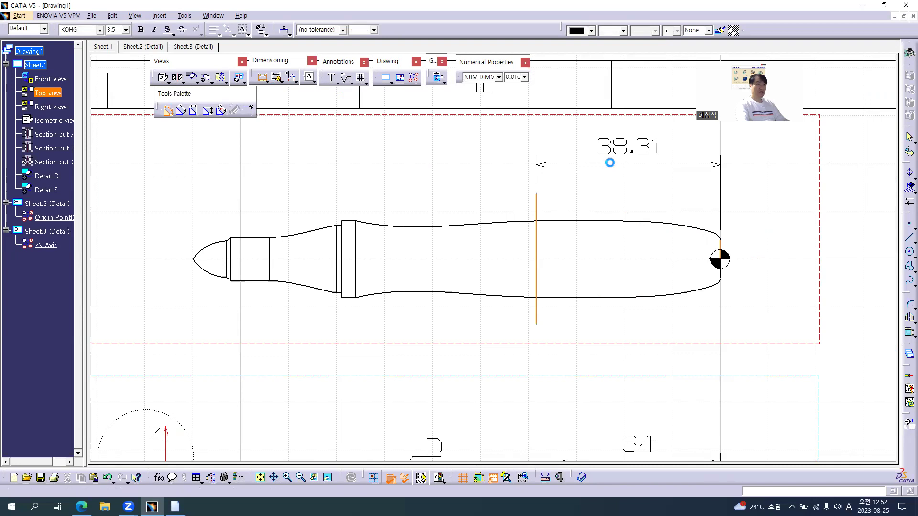
left_click(626, 152)
double_click(626, 152)
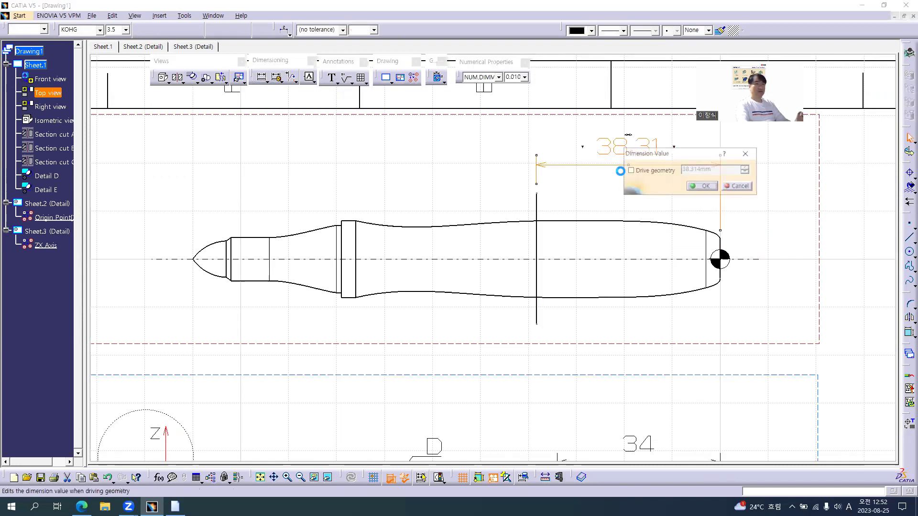
left_click(646, 171)
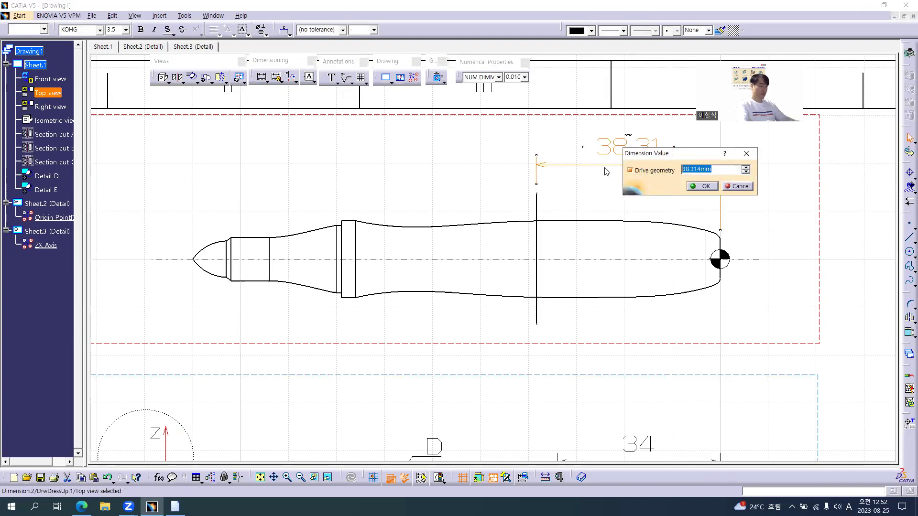
type("34")
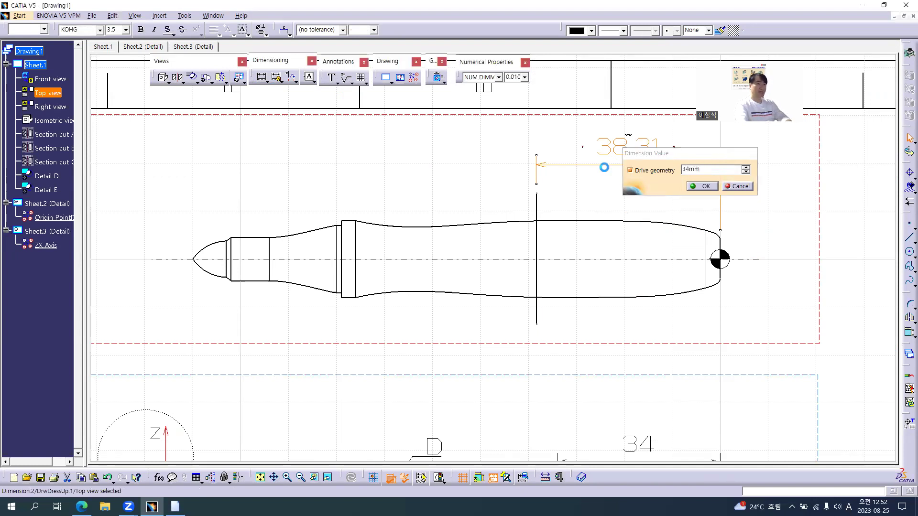
key("Return")
left_click(579, 195)
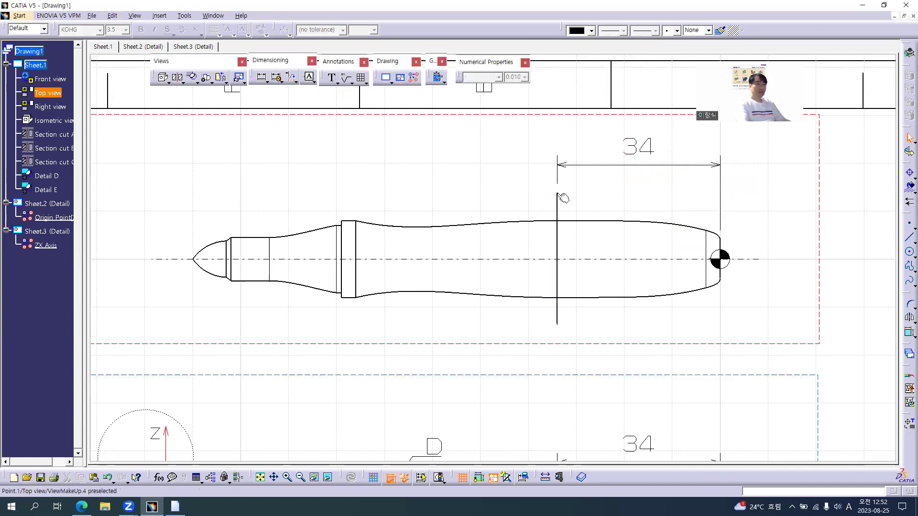
- Pull the vertical line's upper endpoint down to the barrel's upper outline and hide the line, checking against the reference PDF
left_click_drag(557, 194, 557, 217)
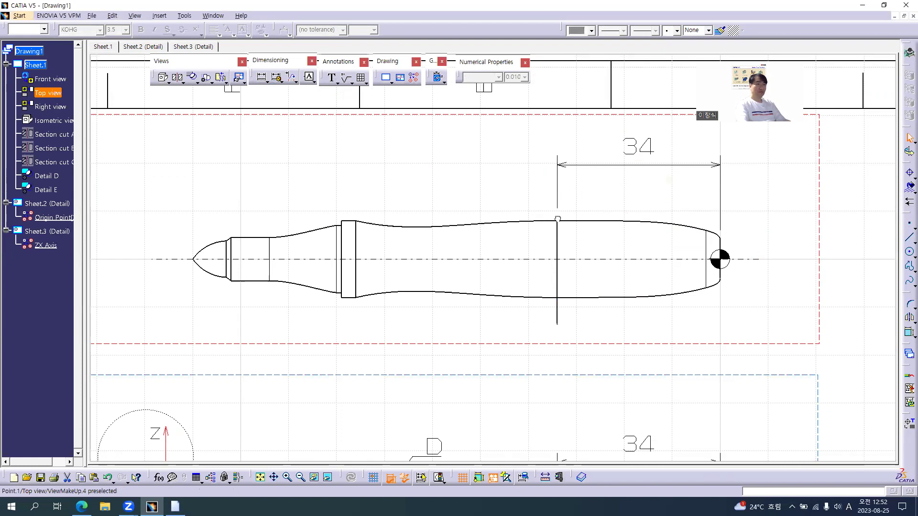
key("alt+Tab")
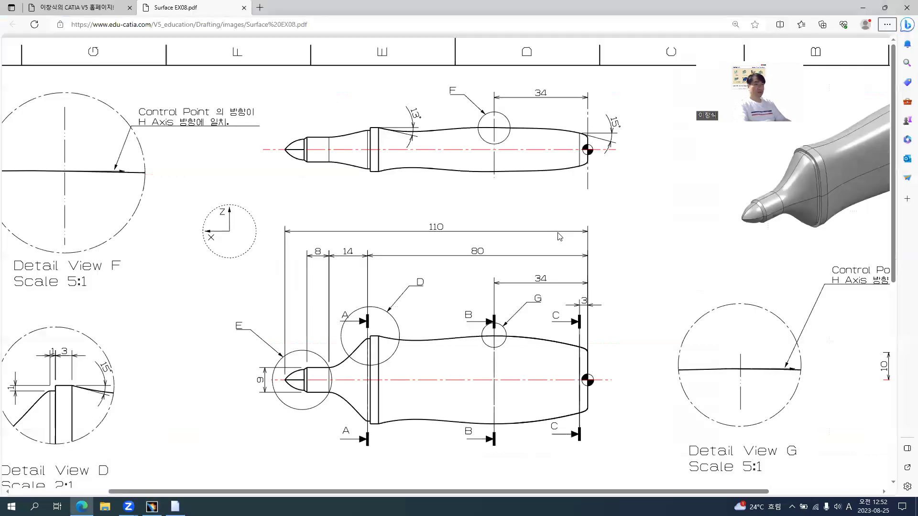
key("alt+Tab")
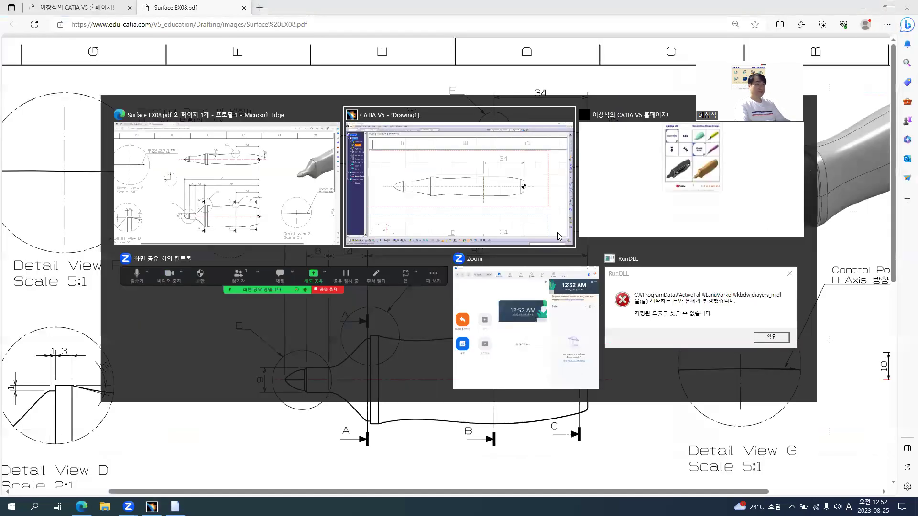
right_click(558, 233)
key("Escape")
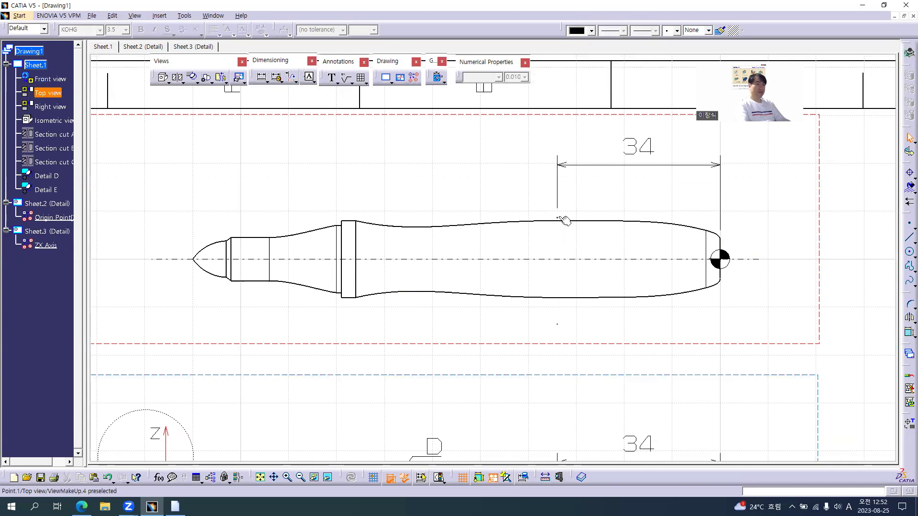
- Create a circular detail view of about 5 mm radius centred on that upper endpoint and place it in the sheet's upper-left area
key("alt+Tab")
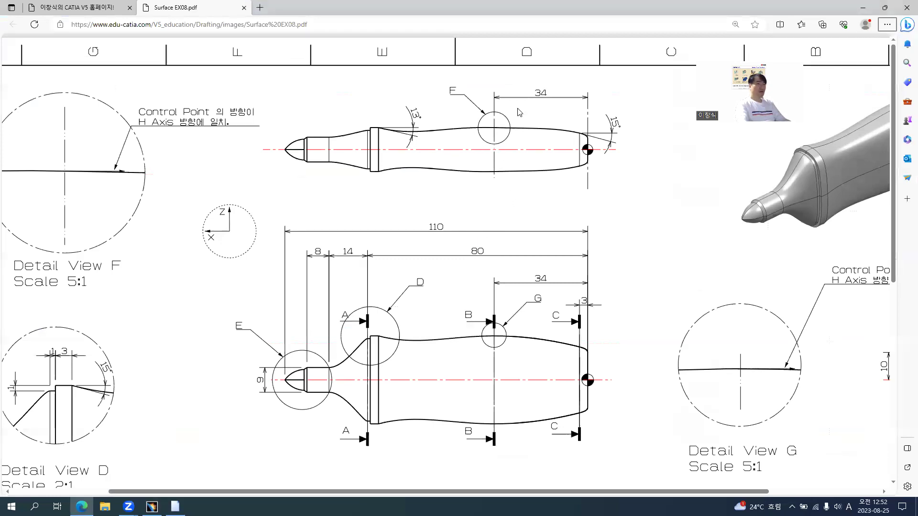
key("alt+Tab")
mouse_move(558, 239)
middle_mouse_down()
mouse_move(540, 269)
mouse_move(523, 227)
middle_mouse_up()
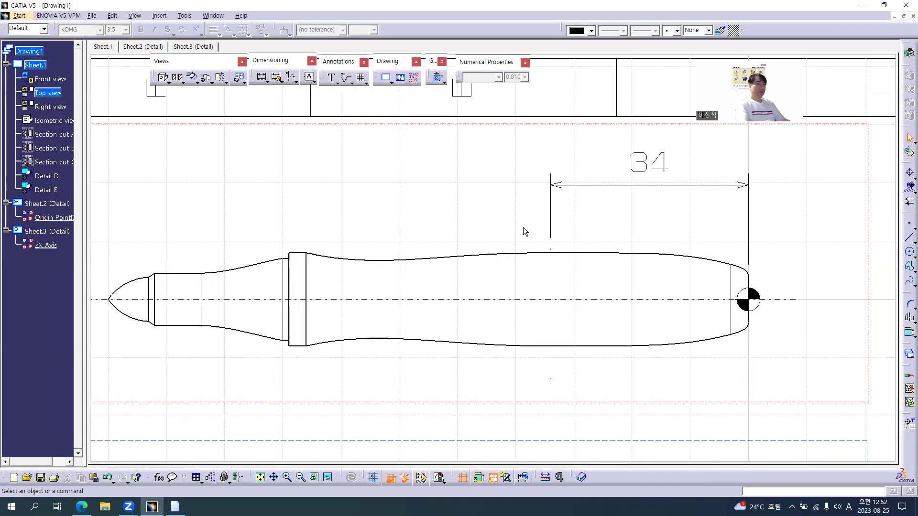
left_click(194, 79)
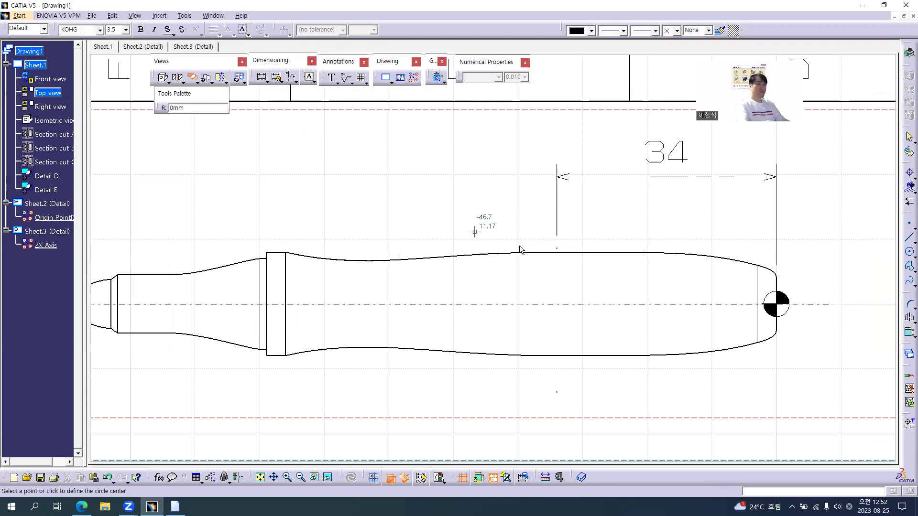
left_click(556, 248)
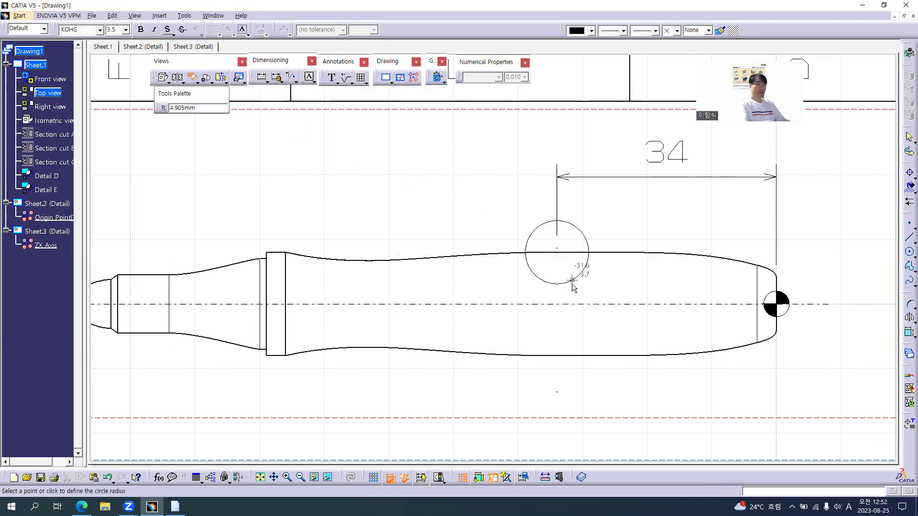
key("alt+Tab")
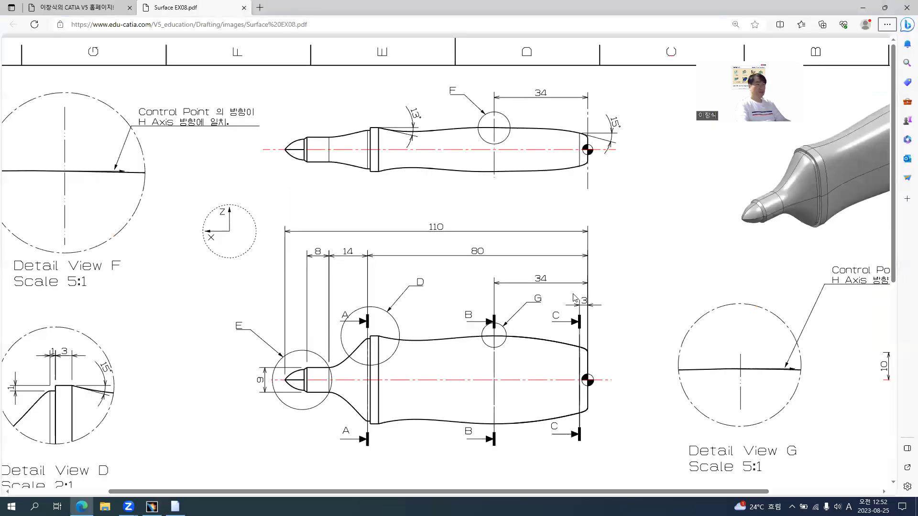
key("alt+Tab")
left_click(572, 286)
mouse_move(377, 213)
middle_mouse_down()
mouse_move(376, 293)
mouse_move(363, 272)
mouse_move(312, 266)
middle_mouse_up()
left_click(310, 266)
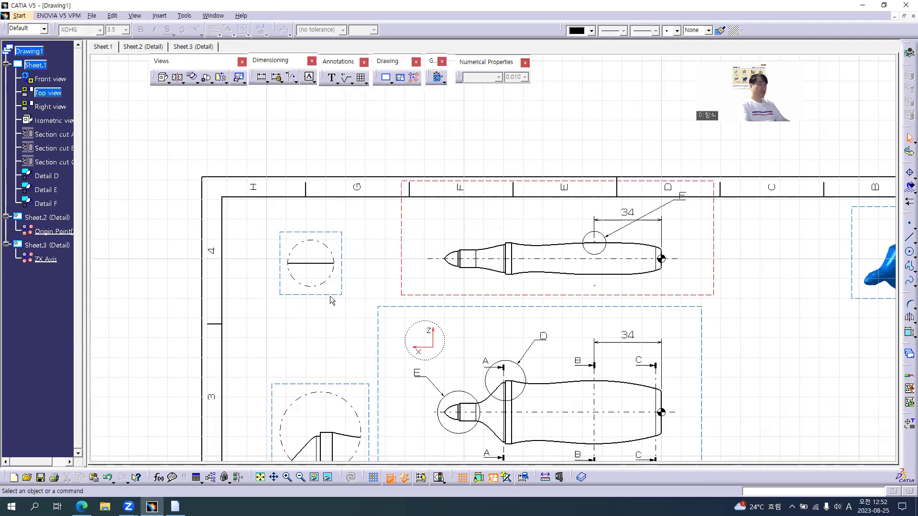
- Activate the Detail F view and hide its axis lines and origin point
double_click(333, 293)
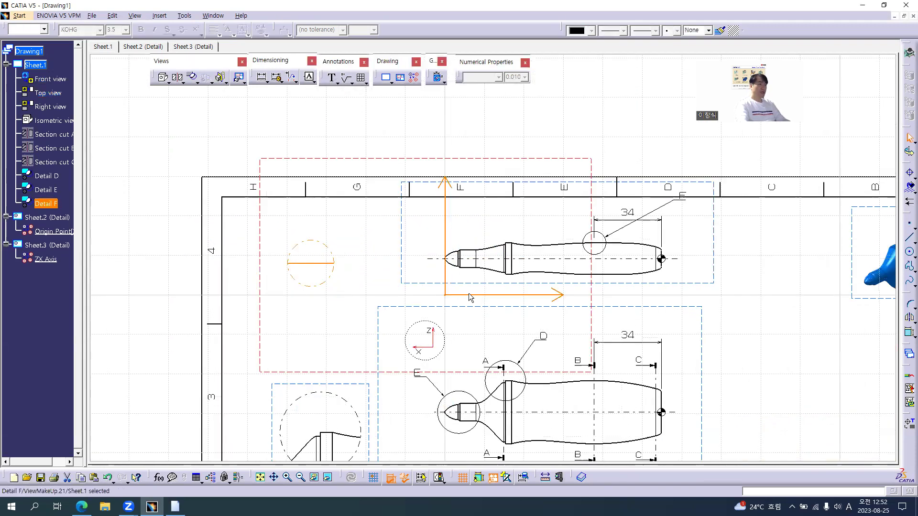
right_click(484, 295)
left_click(453, 267)
right_click(445, 239)
left_click(455, 270)
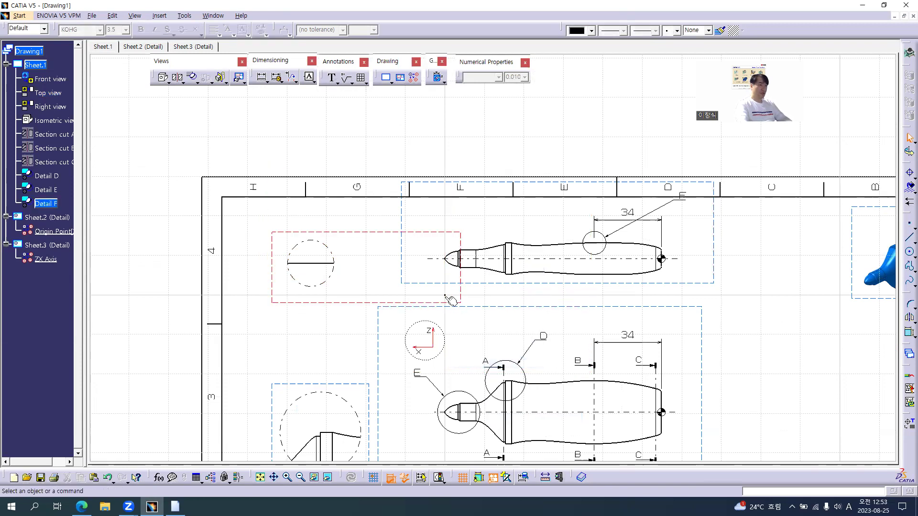
right_click(444, 296)
key("h")
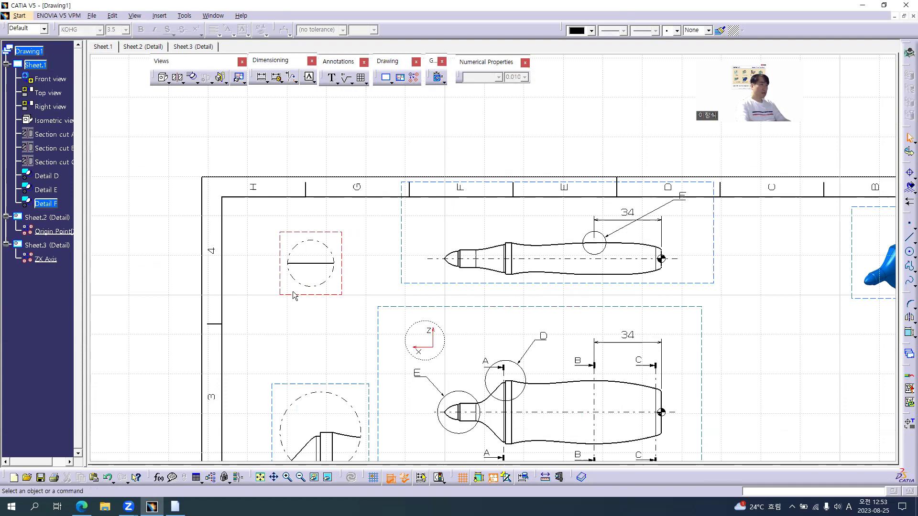
- Set the Detail F view's scale to 5:1
left_click(290, 295)
key("alt+Return")
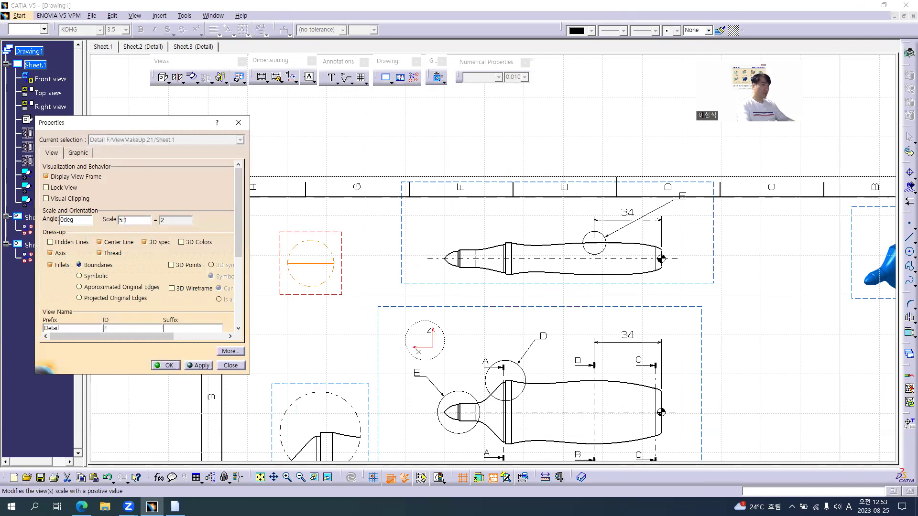
key("Return")
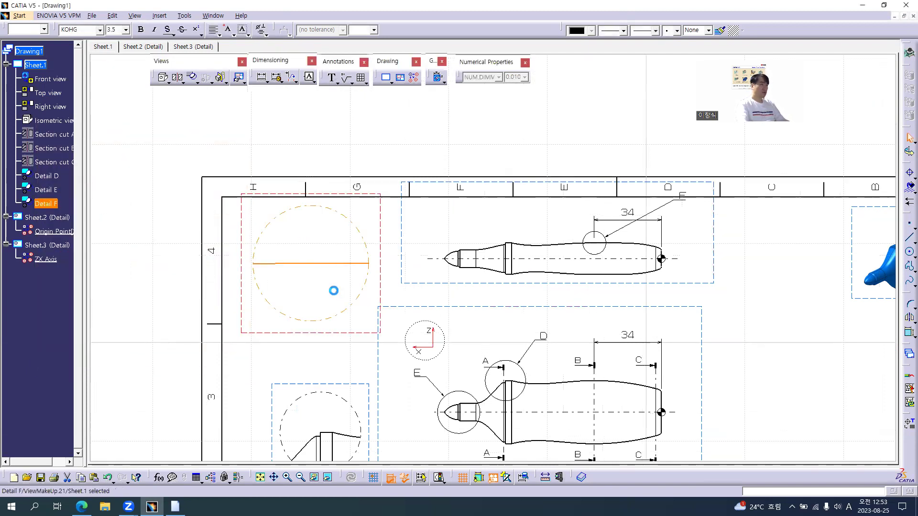
- Compare Detail F's placement with the reference PDF and shift the view slightly right and down, away from the sheet border
key("alt+Tab")
scroll(74, 192, "left", 1)
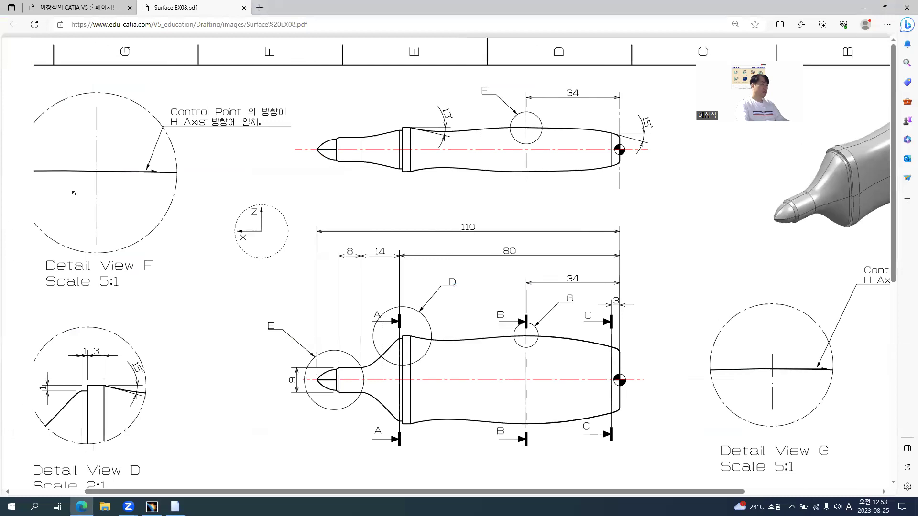
scroll(74, 192, "left", 3)
key("alt+Tab")
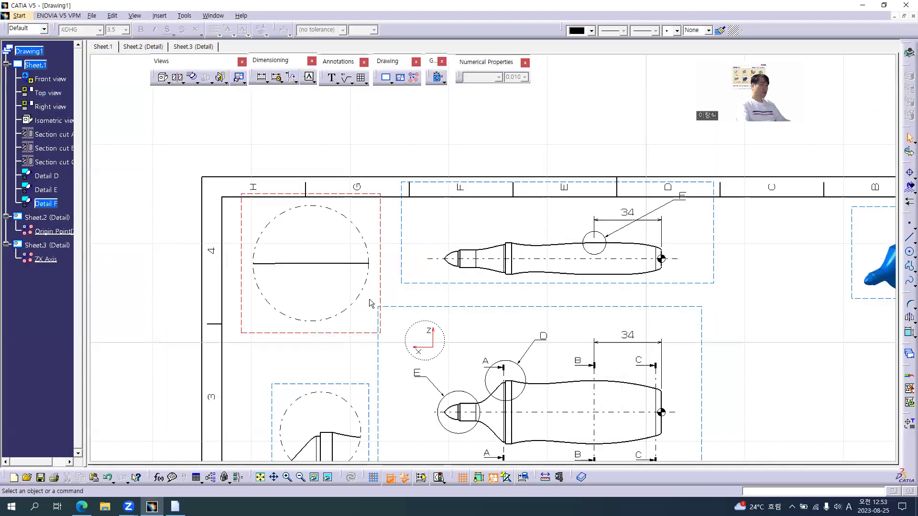
left_click_drag(380, 290, 387, 296)
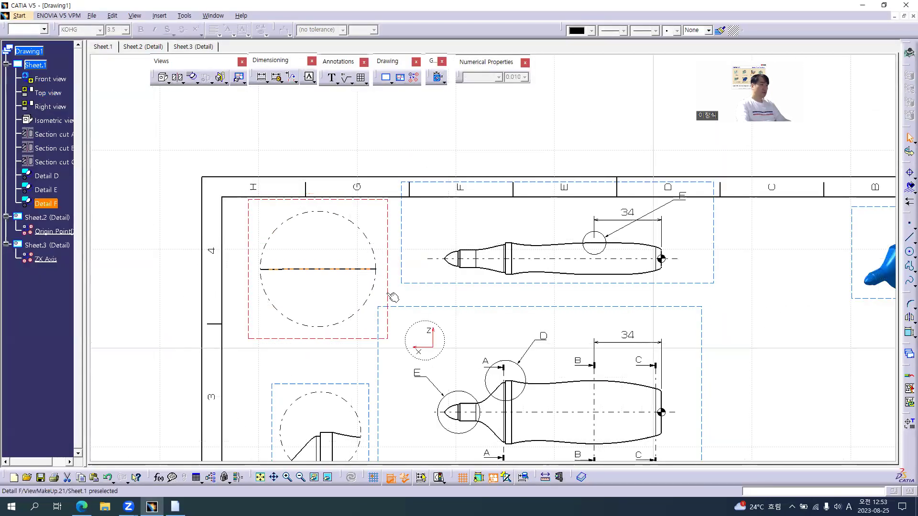
- Move the F callout letter to the upper left of its circle in the top view, as in the reference PDF
key("alt+Tab")
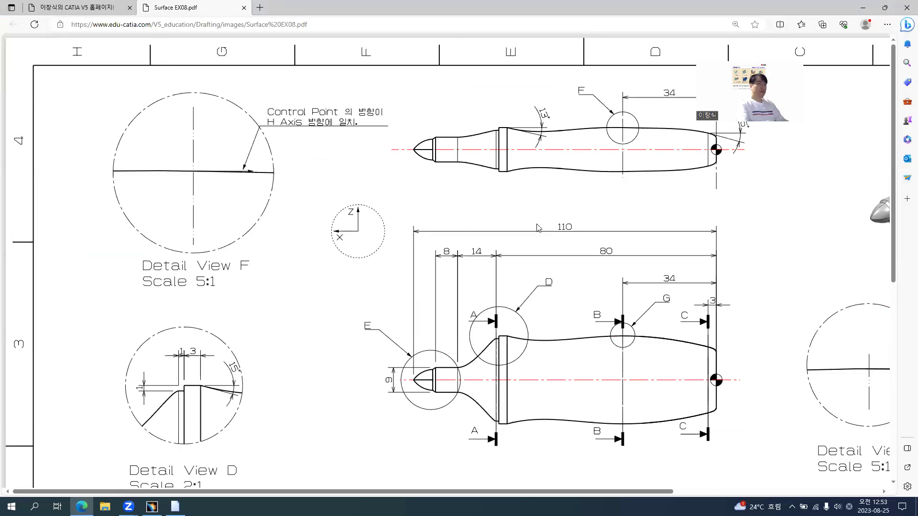
key("alt+Tab")
left_click_drag(625, 219, 558, 225)
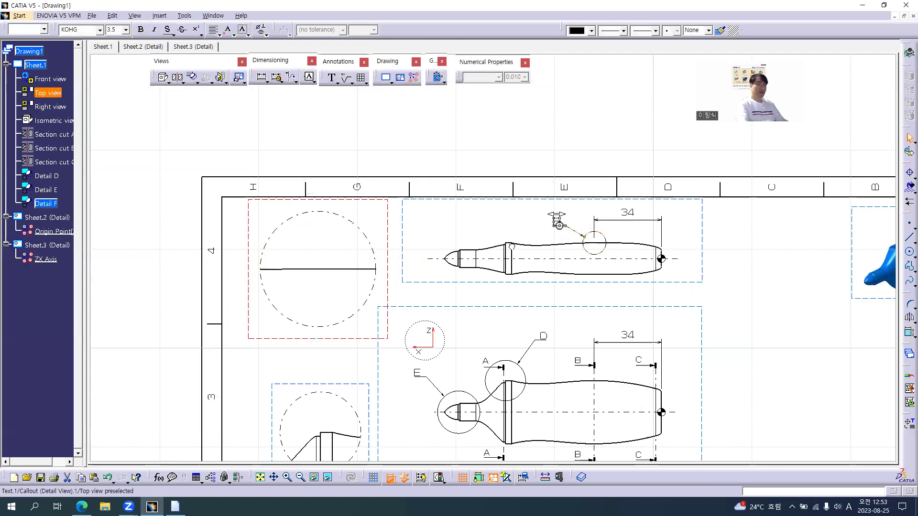
- Examine Detail View G and its callout in the reference PDF, and activate the front view in the drawing
key("alt+Tab")
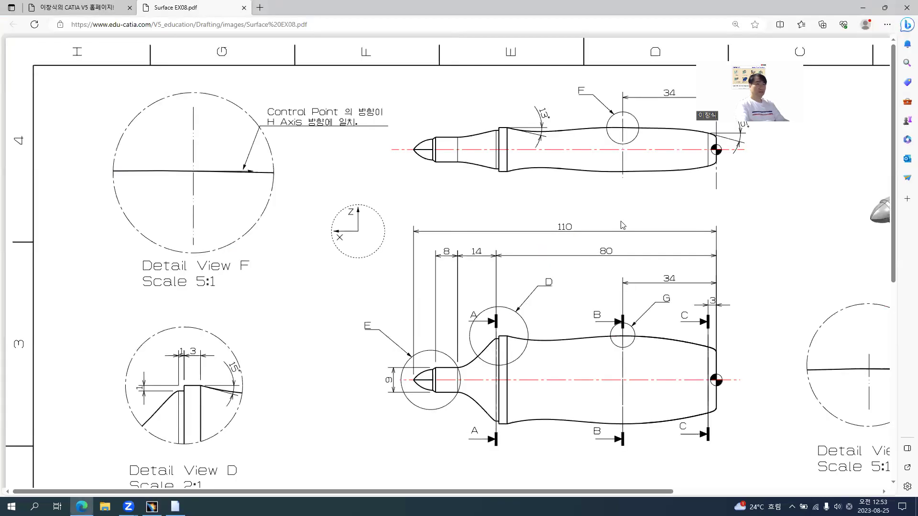
middle_click_drag(639, 272, 706, 290)
scroll(622, 338, "down", 1)
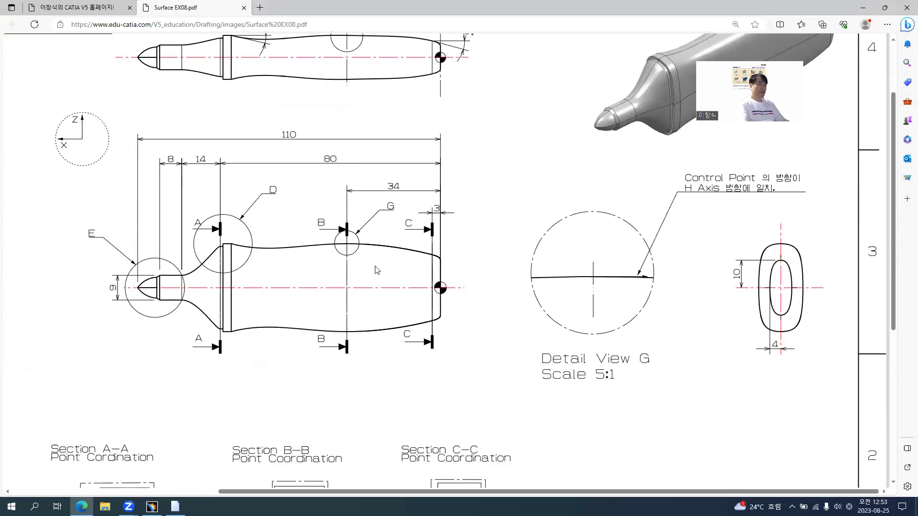
key("alt+Tab")
middle_click_drag(474, 291, 549, 180, "ctrl")
double_click(587, 143)
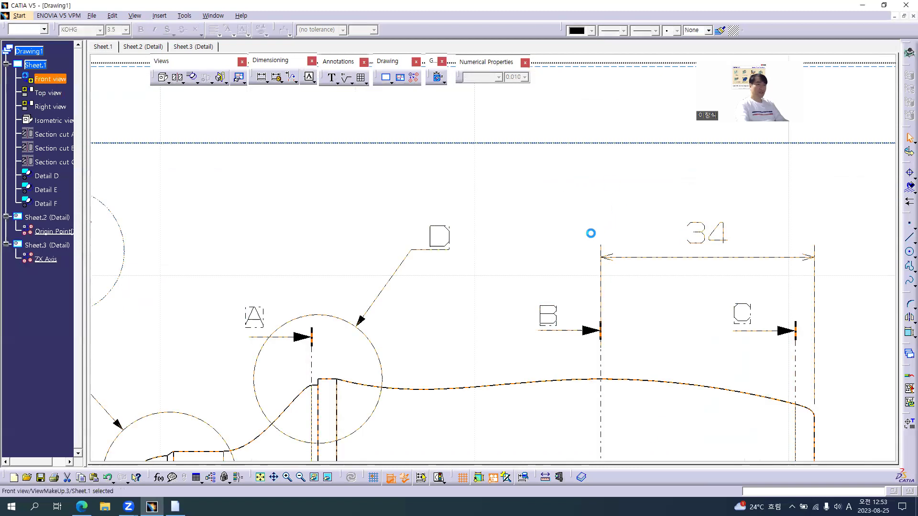
- Create a circular detail view of about 4.6 mm radius, centred where section line B crosses the front view's upper profile, placed right of that view
mouse_move(593, 288)
middle_mouse_down()
mouse_move(531, 216)
mouse_move(503, 262)
middle_mouse_up()
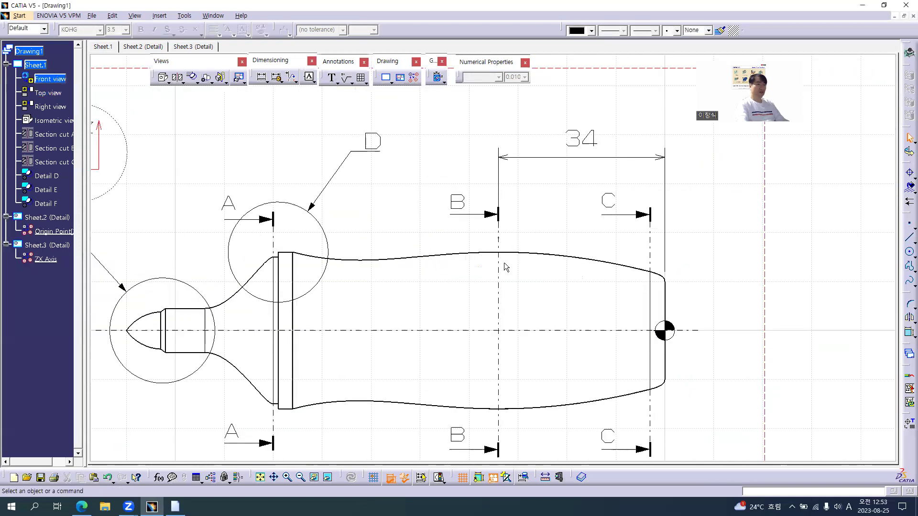
key("alt+Tab")
key("alt+Tab")
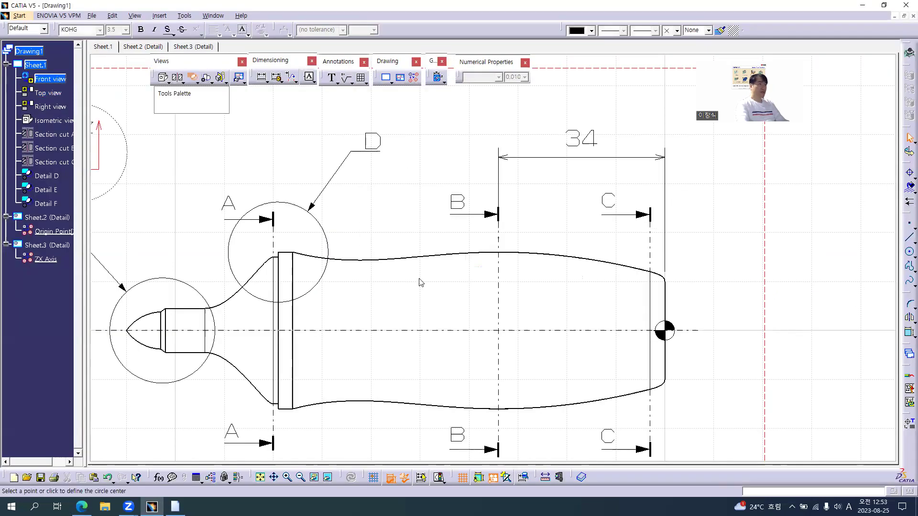
key("alt+Tab")
scroll(363, 284, "up", 3, "ctrl")
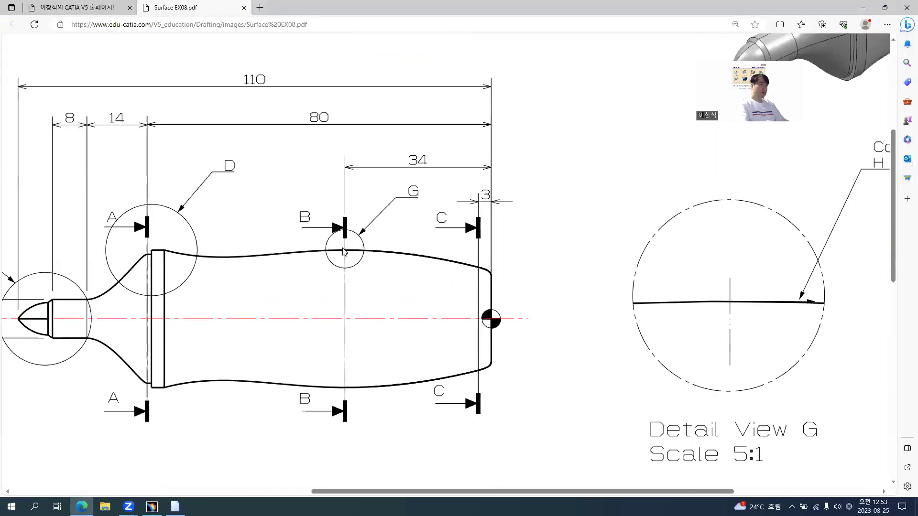
key("alt+Tab")
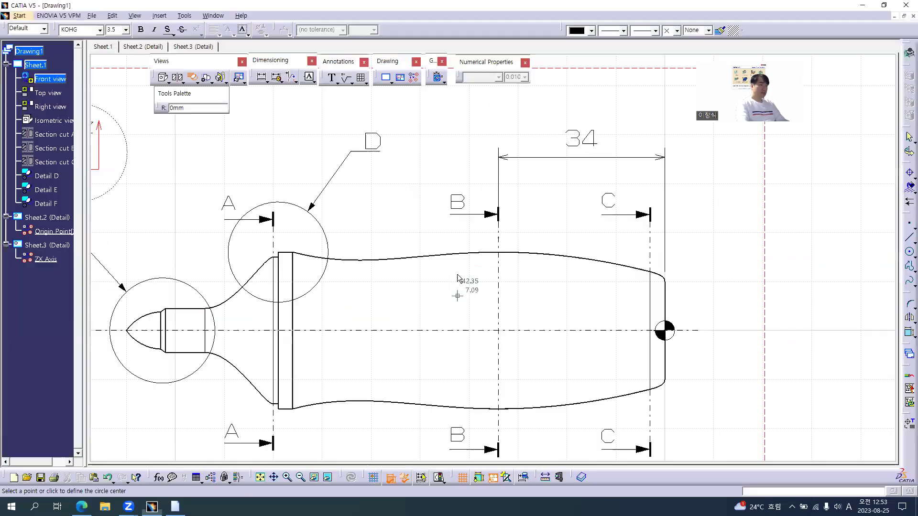
left_click(498, 249)
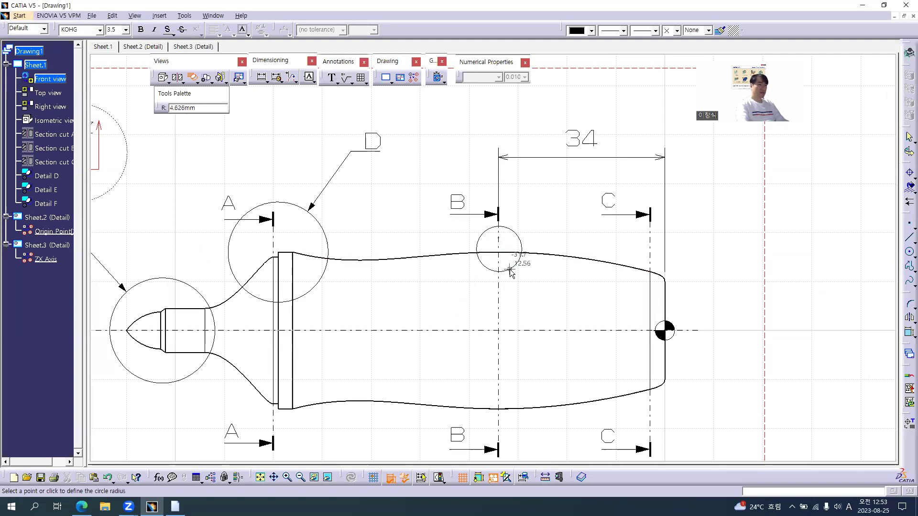
key("alt+Tab")
key("alt+Tab")
left_click(509, 271)
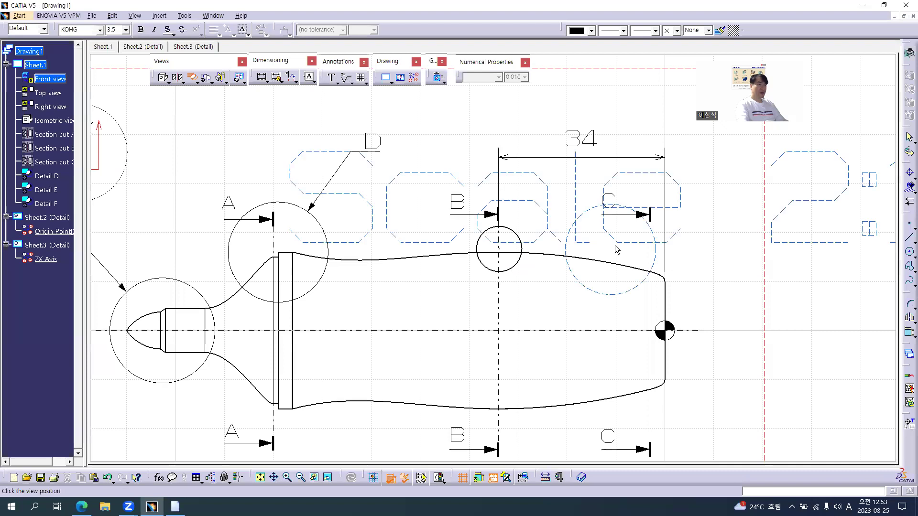
mouse_move(615, 250)
middle_mouse_down()
mouse_move(691, 265)
mouse_move(536, 272)
middle_mouse_up()
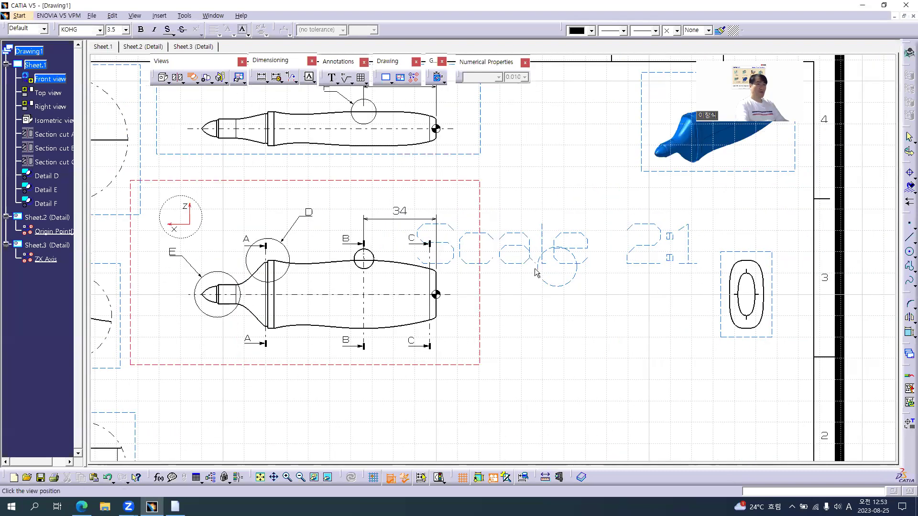
left_click(561, 285)
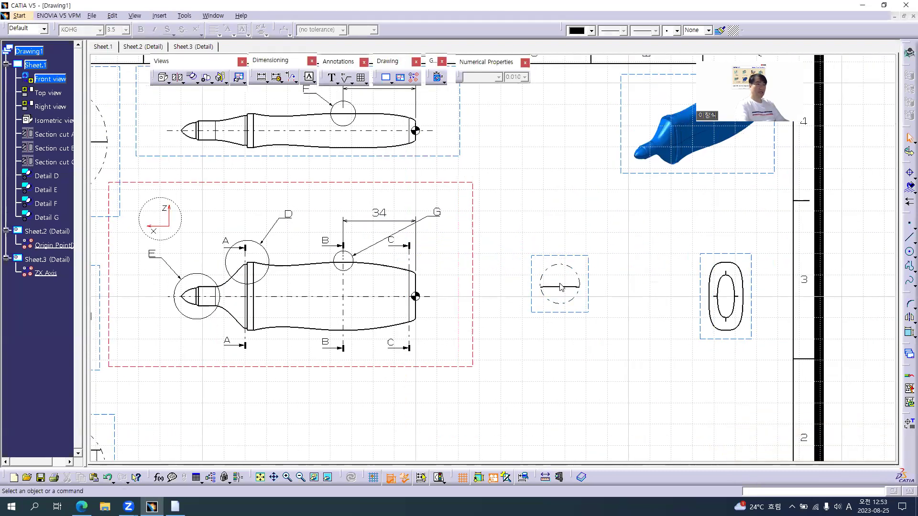
- Move the G callout letter closer to the upper right of its circle in the front view, as in the reference PDF
key("alt+Tab")
key("alt+Tab")
left_click_drag(400, 231, 374, 236)
- Activate the Detail G view and hide its axis arrows and origin
double_click(543, 311)
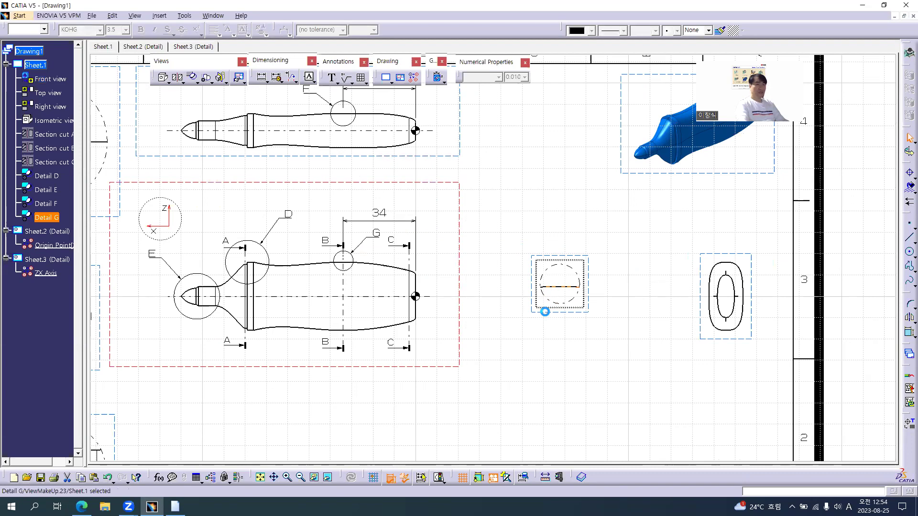
right_click(730, 354)
key("h")
right_click(703, 246)
key("h")
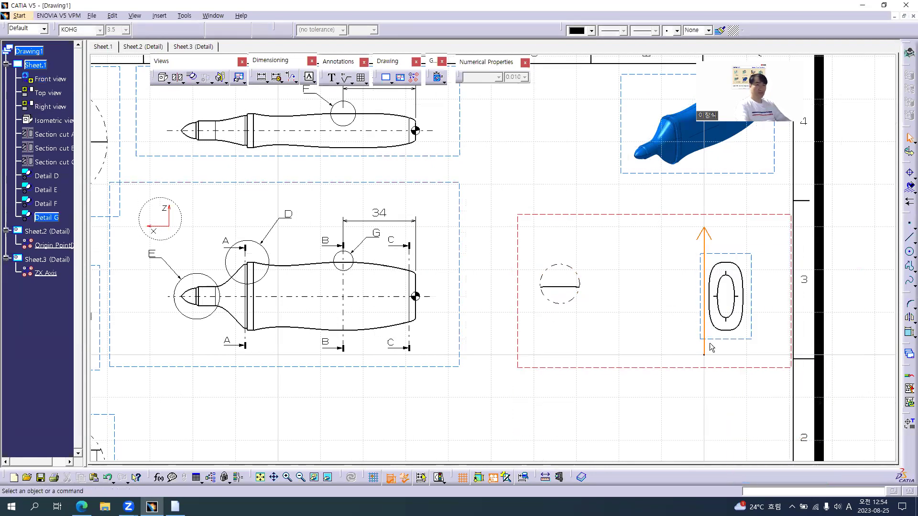
right_click(703, 355)
key("h")
- Set the Detail G view's scale to 5:1
double_click(548, 310)
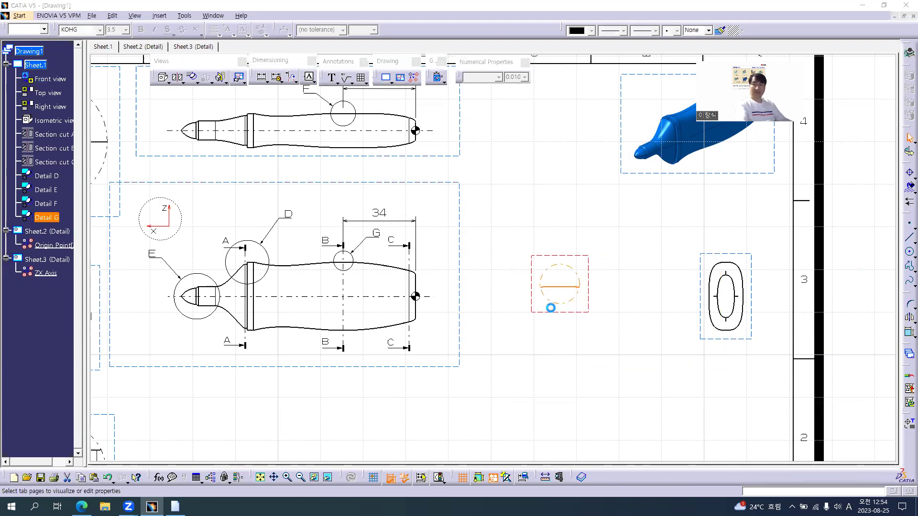
left_click_drag(123, 220, 107, 224)
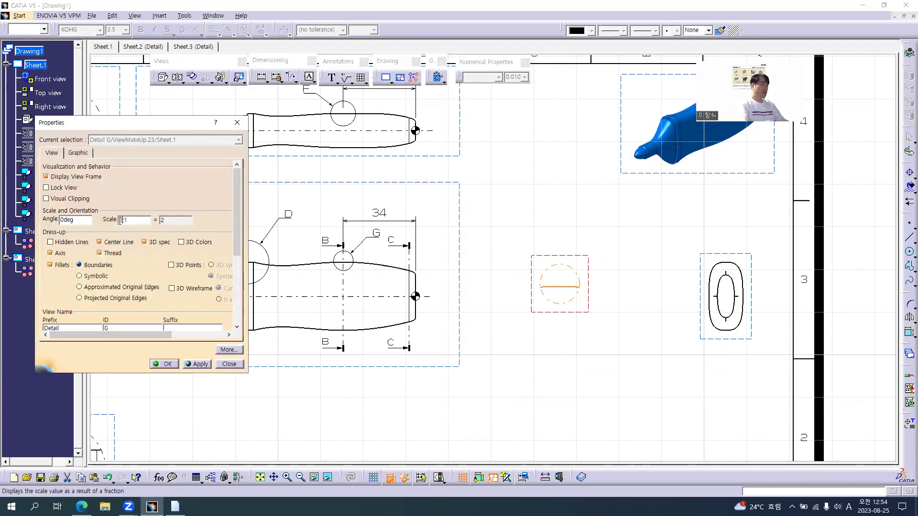
type("5")
key("Return")
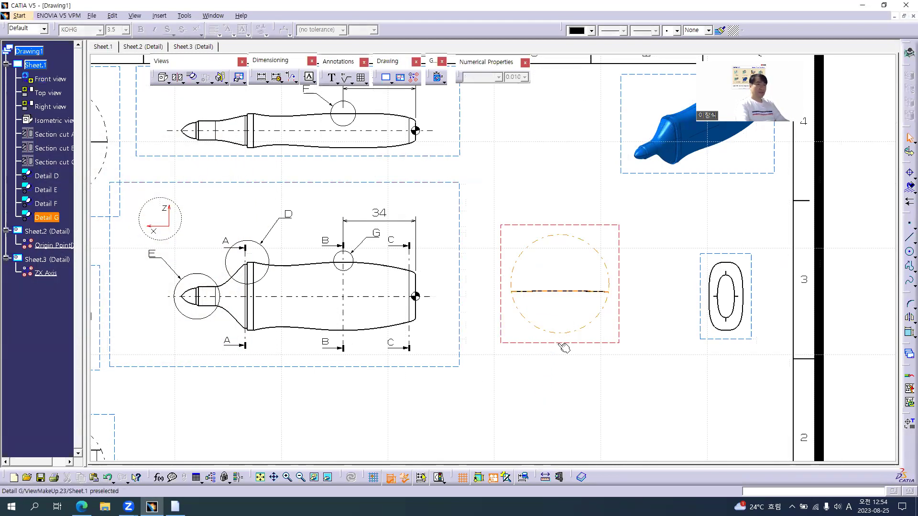
- Compare Detail G's placement with the reference PDF and examine the NOTE block in the sheet's lower right corner
key("alt+Tab")
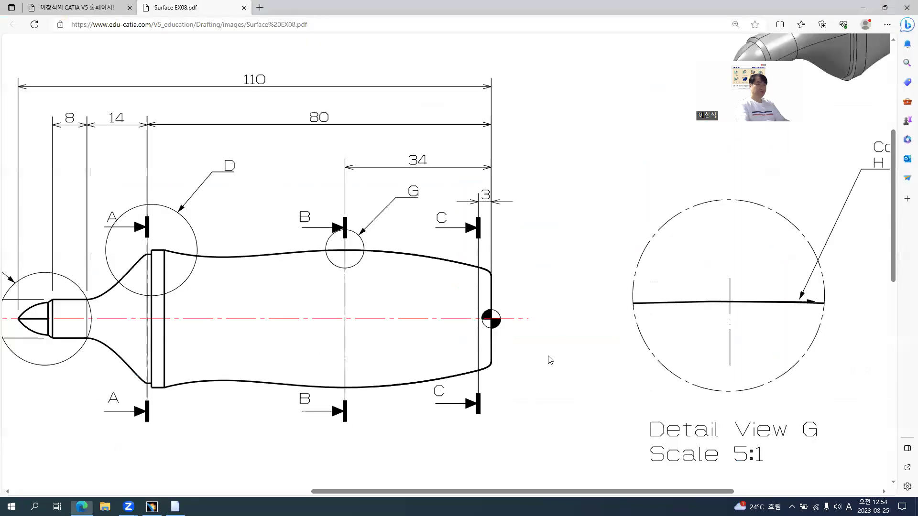
scroll(552, 360, "down", 3, "ctrl")
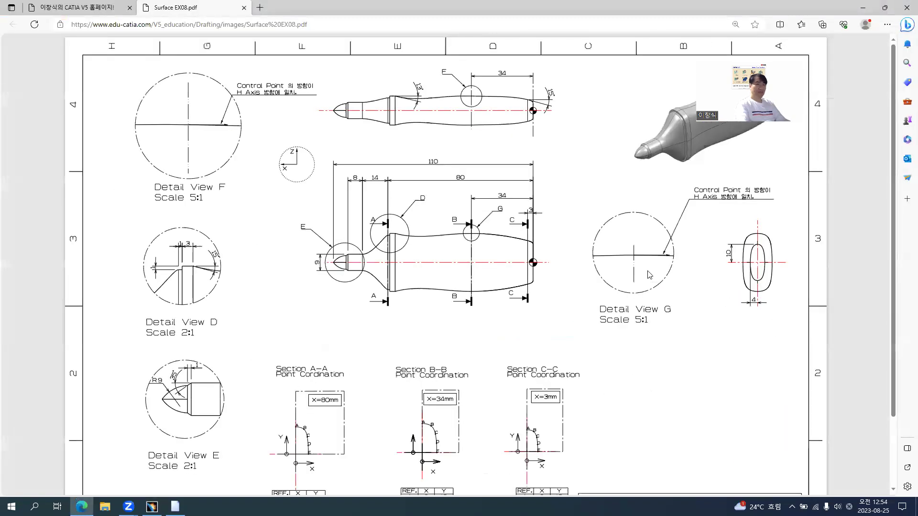
key("alt+Tab")
mouse_move(498, 364)
middle_mouse_down("ctrl")
mouse_move(498, 379)
mouse_move(563, 317)
mouse_move(526, 276)
middle_mouse_up("ctrl")
key("alt+Tab")
scroll(600, 334, "down", 2, "ctrl")
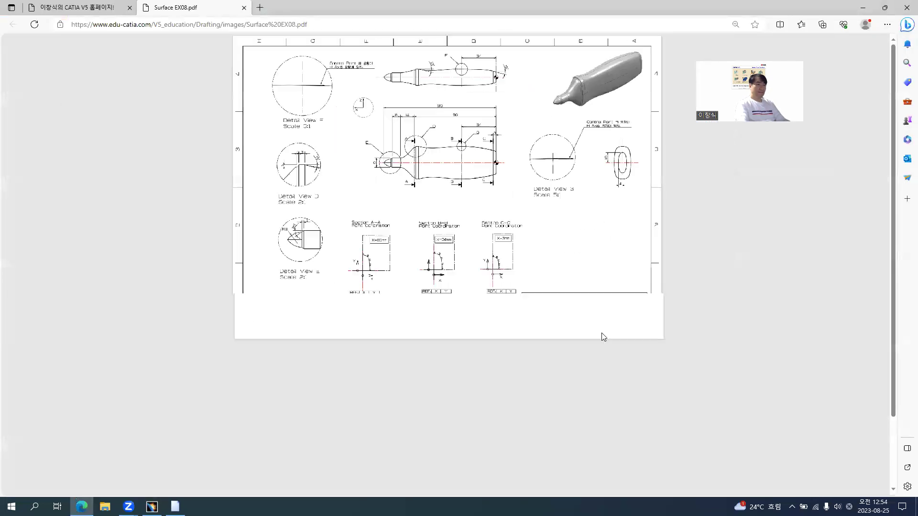
scroll(592, 311, "up", 1, "ctrl")
scroll(593, 311, "up", 1, "ctrl")
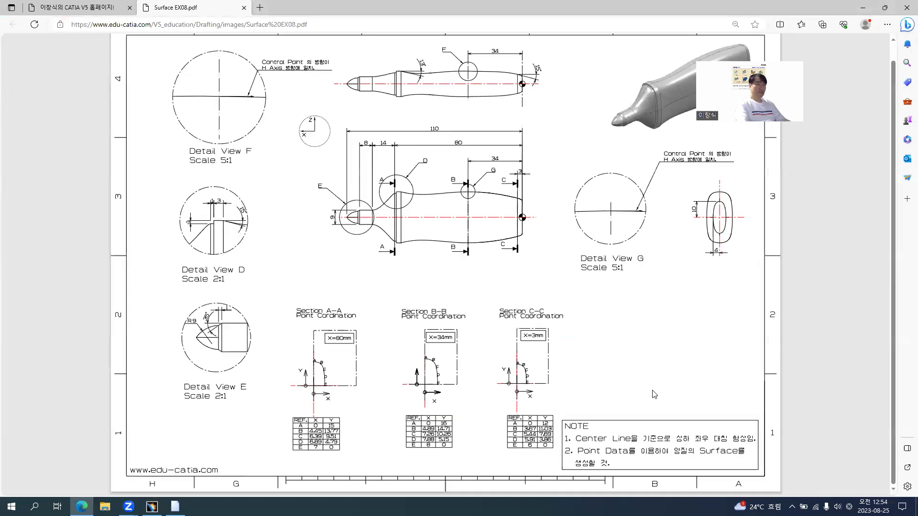
- Add an empty view in the lower right area of the A3 sheet and hide its axes and origin
key("alt+Tab")
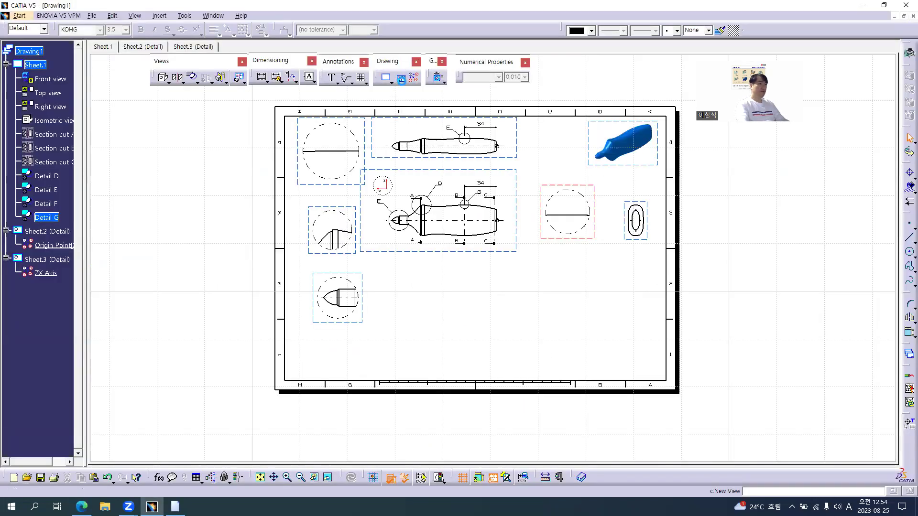
left_click(560, 341)
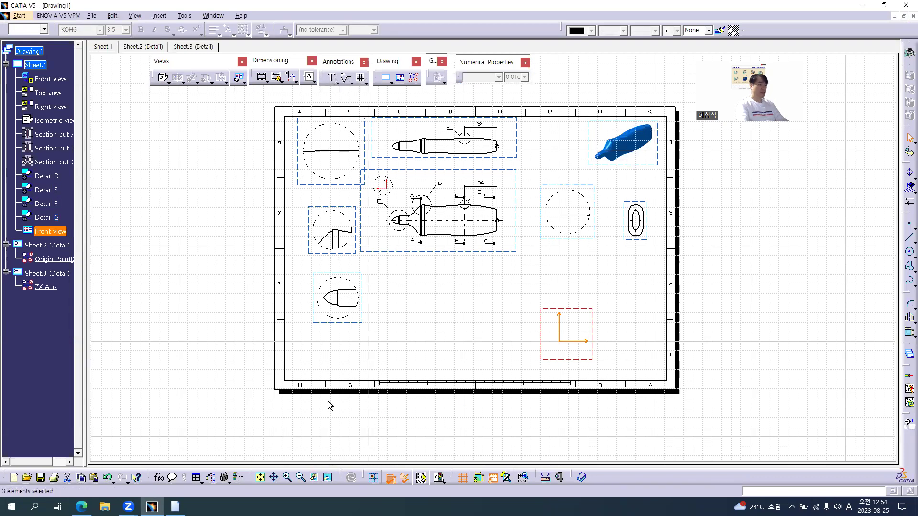
left_click(317, 346)
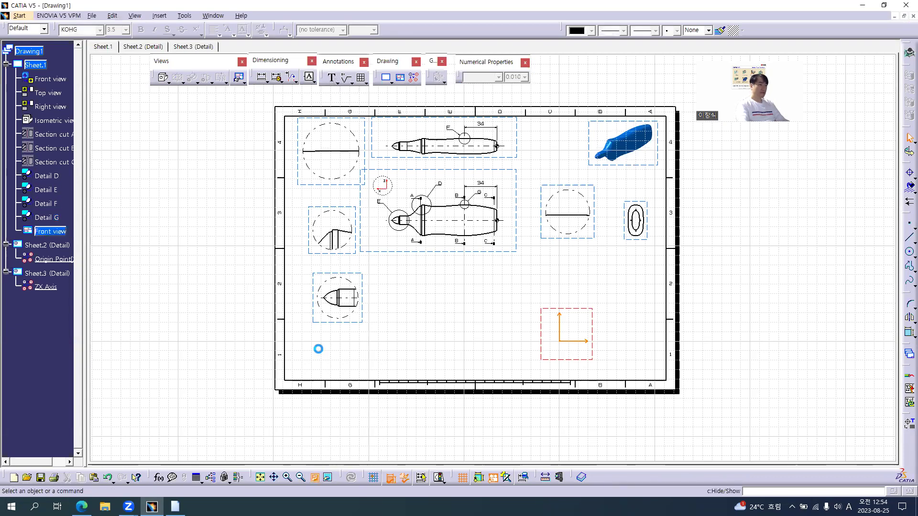
- Start a text annotation in the new view with the heading NOTE and the item "1. Center Line 기준으로 상하 좌우 대칭 형상임"
left_click(332, 78)
left_click(593, 364)
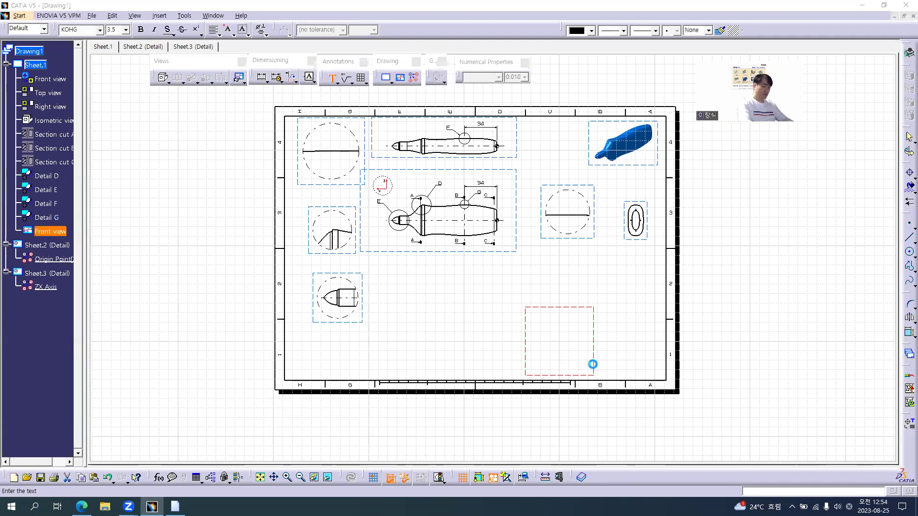
type("NOTE")
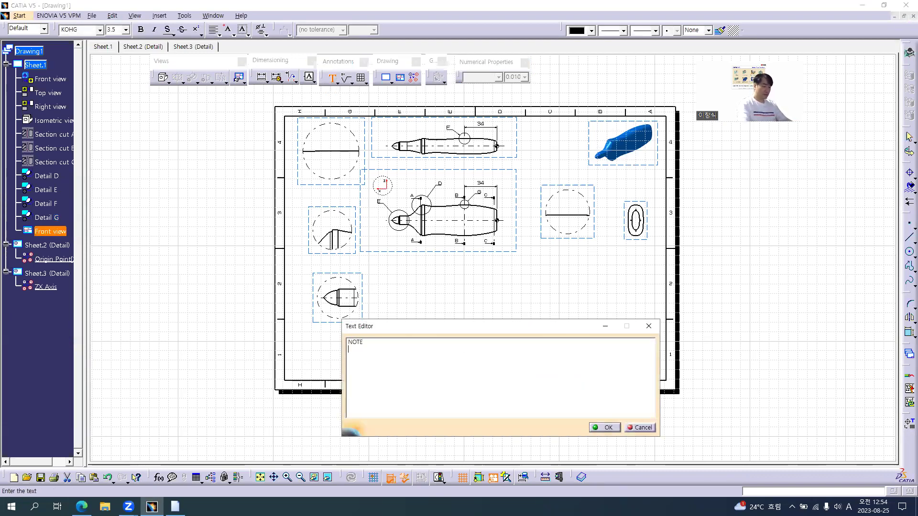
key("alt+Tab")
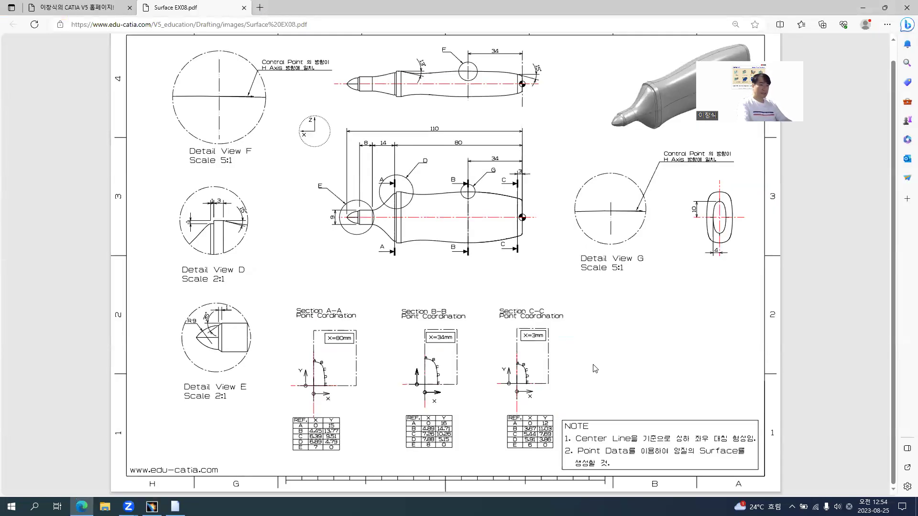
key("alt+Tab")
key("Return")
type("1.")
type(" ㅊ")
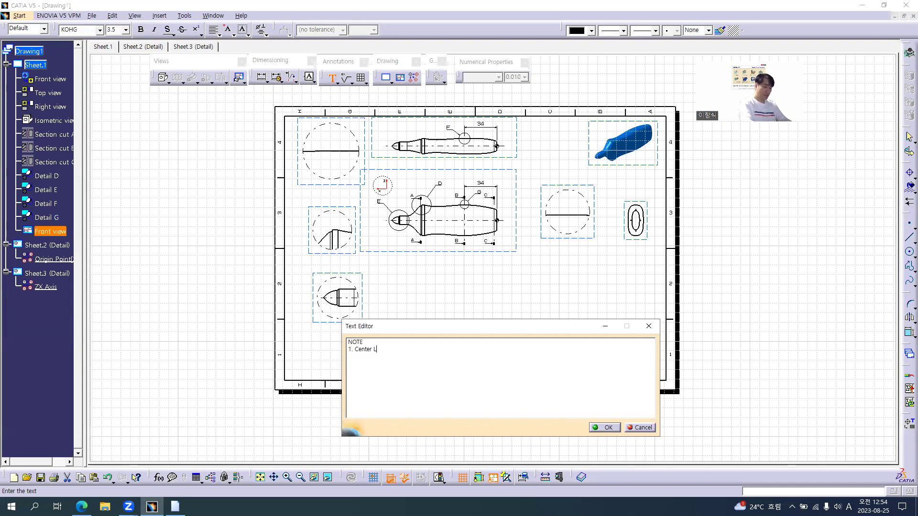
type("enter Line 기준으로")
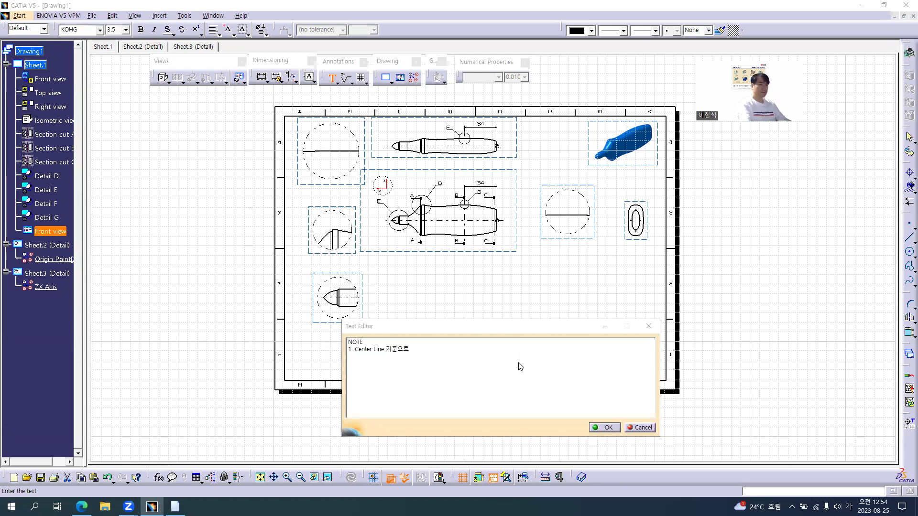
key("alt+Tab")
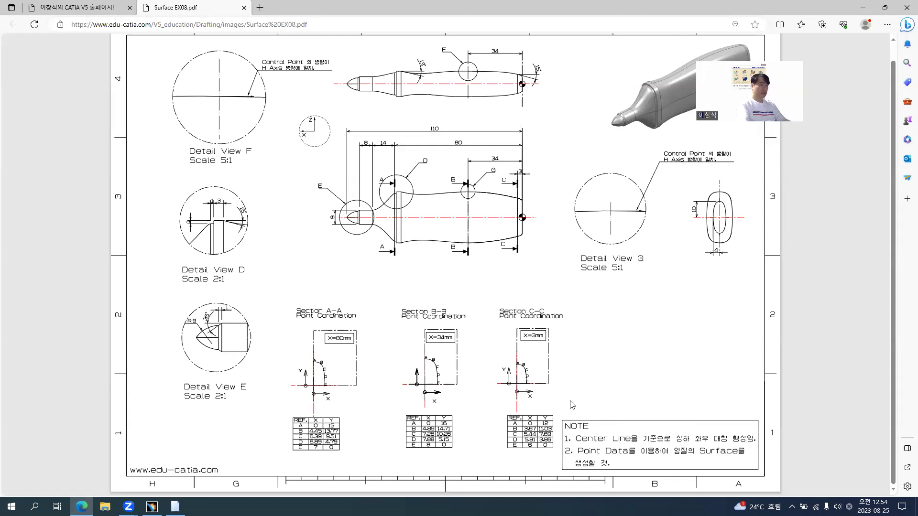
key("alt+Tab")
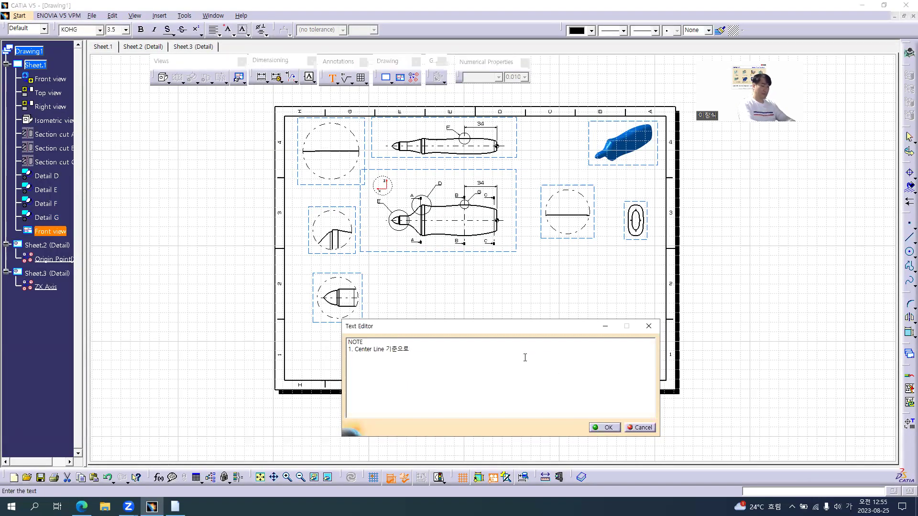
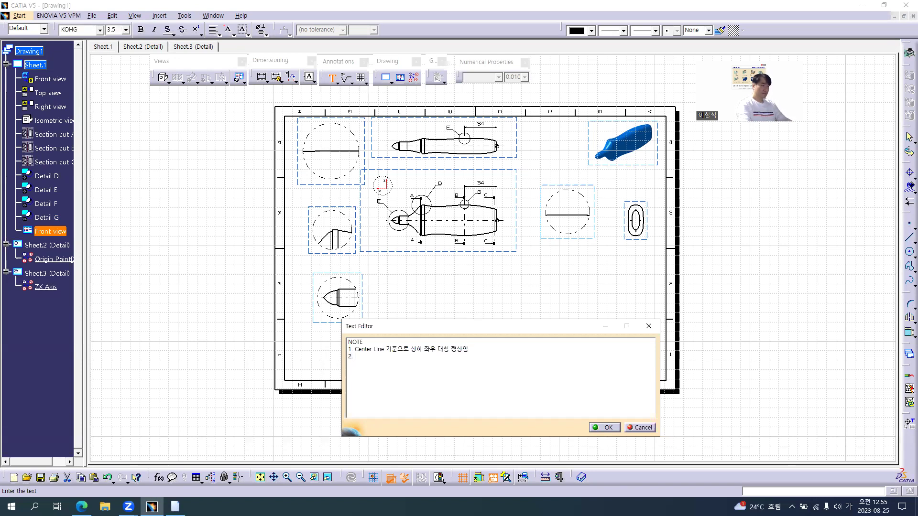
- Add the second note item "2. Point Data를 이용하여 양질의 Surface를 생성 할 것." over two lines and compare the text with the reference PDF
key("alt+Tab")
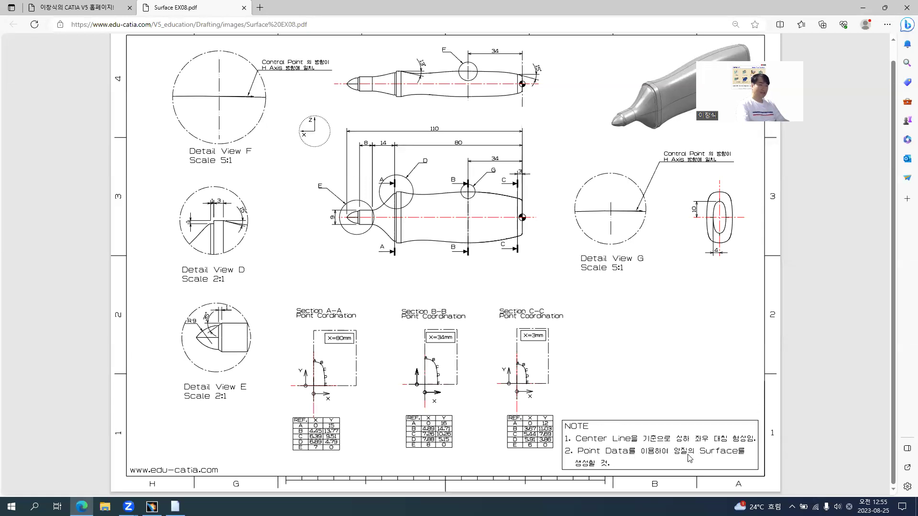
key("alt+Tab")
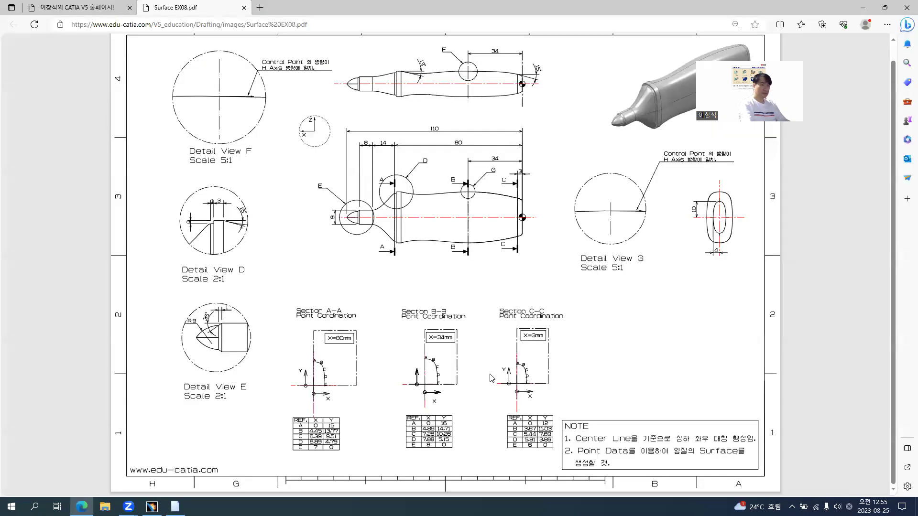
key("alt+Tab")
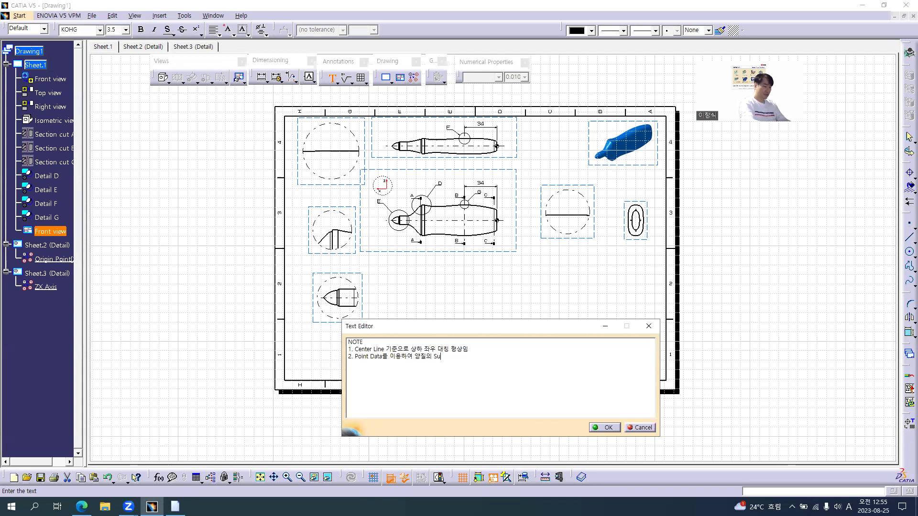
type("ace를")
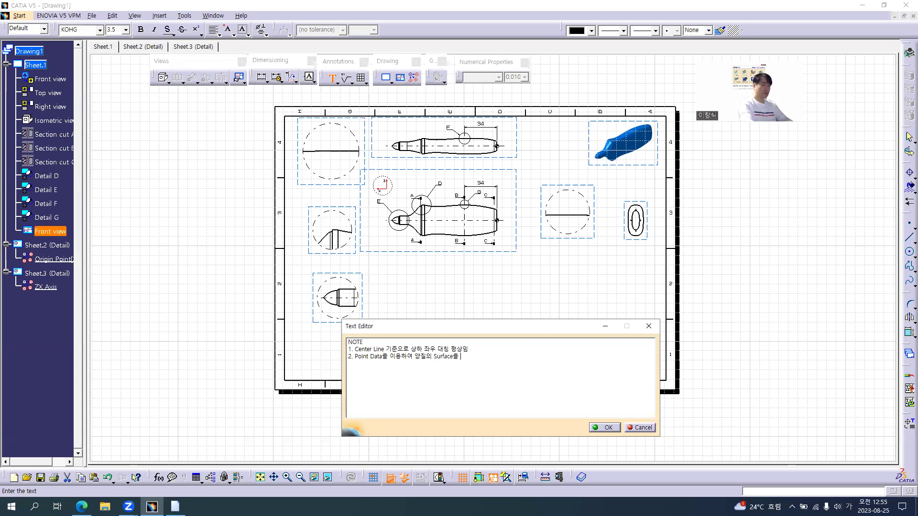
key("alt+Tab")
key("alt+Tab")
type("성 ㅎ")
type("것.")
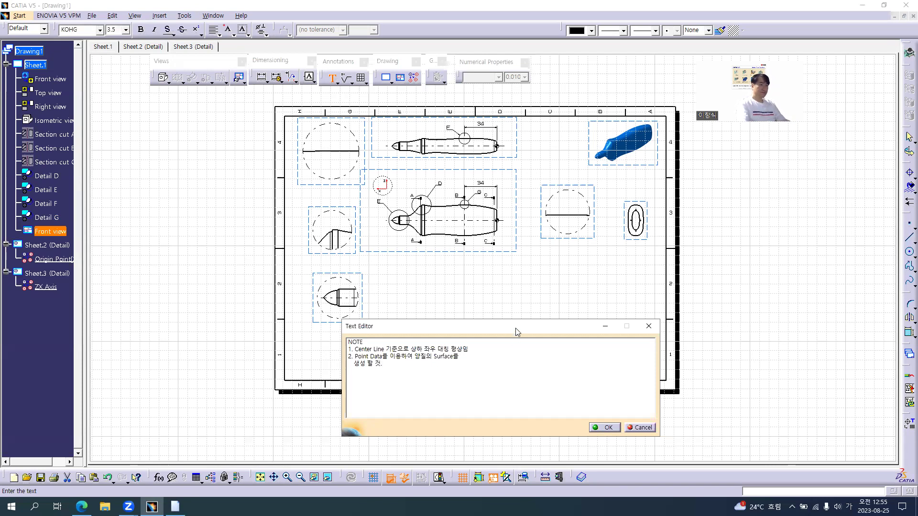
left_click_drag(516, 328, 524, 329)
key("alt+Tab")
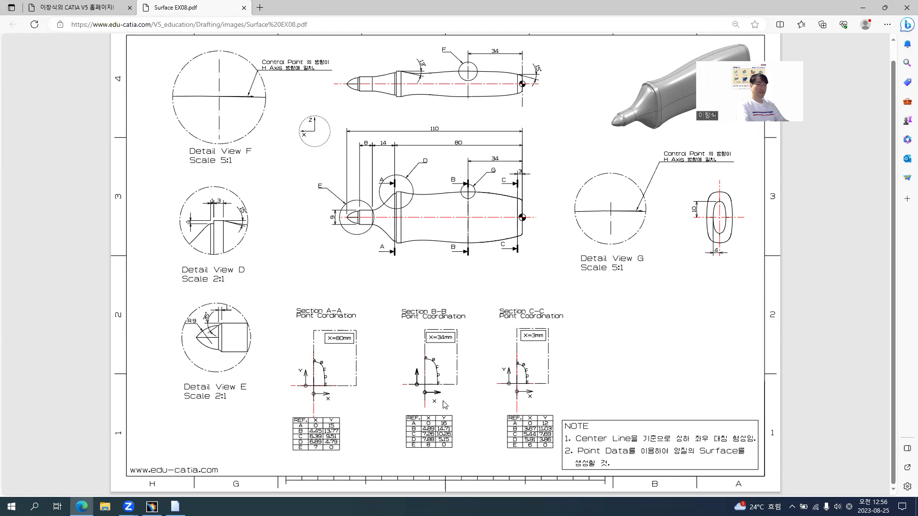
key("alt+Tab")
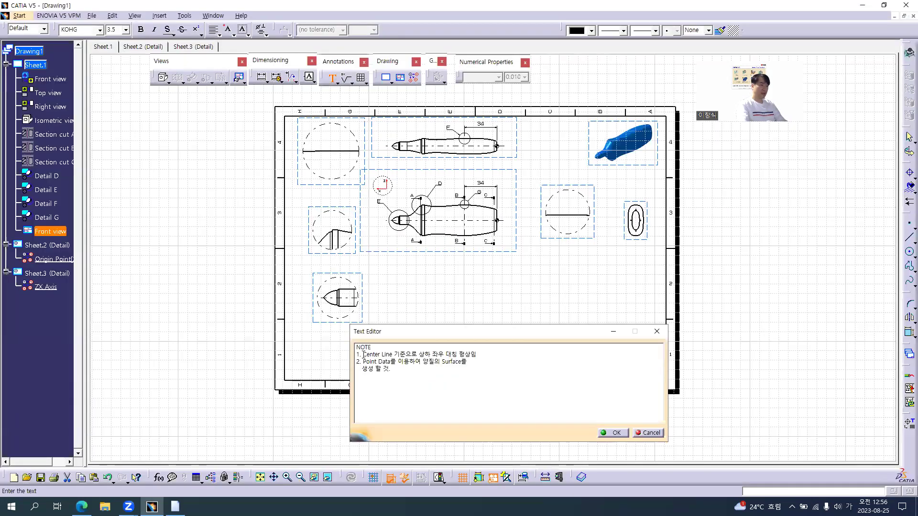
- Insert "하단 Section 단면의" before "Center Line" in the first note item
left_click_drag(364, 354, 568, 386)
key("Left")
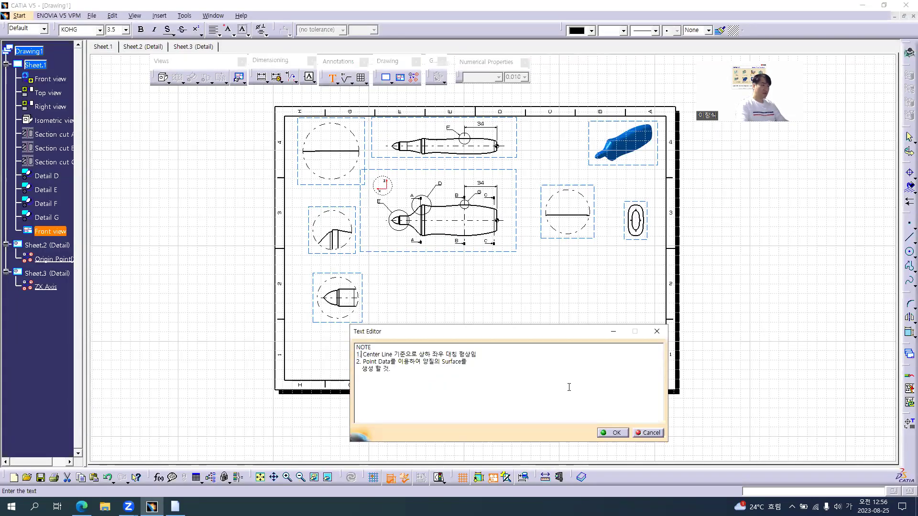
type("음단")
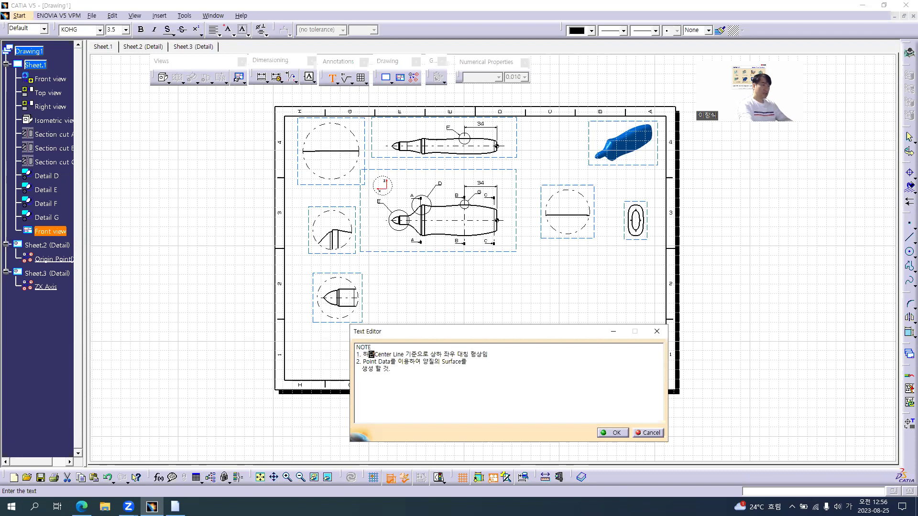
key("Hangul")
type("Section ")
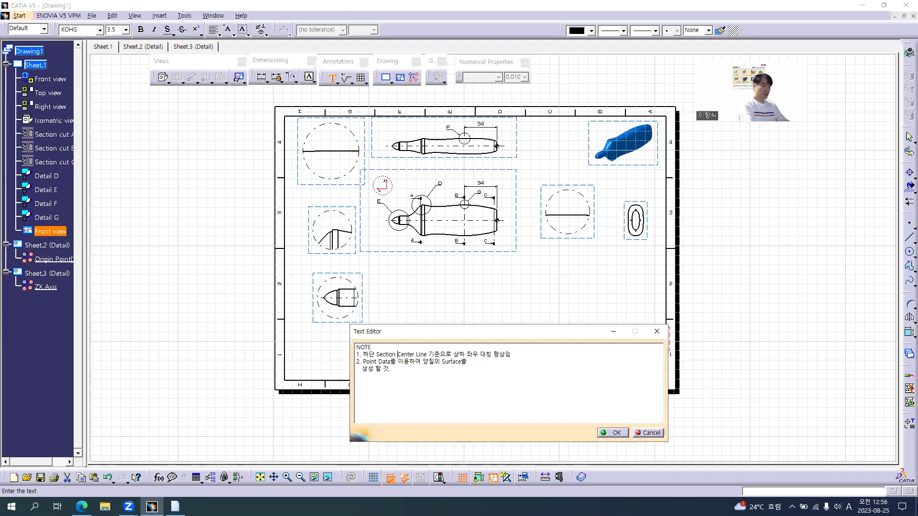
type("다")
type("면의")
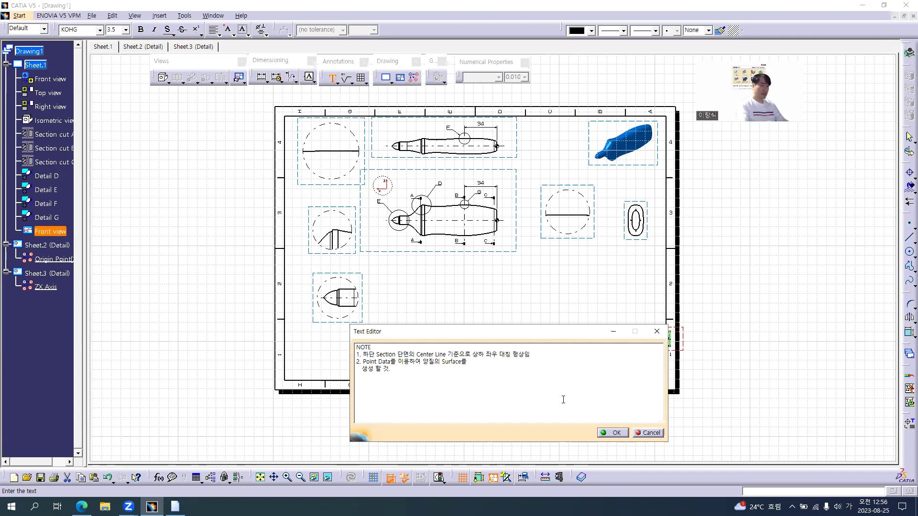
- Break the first note item after "기준으로" so "상하 좌우 대칭 형상임" starts an indented second line, compare it with the reference PDF and accept the text
key("Return")
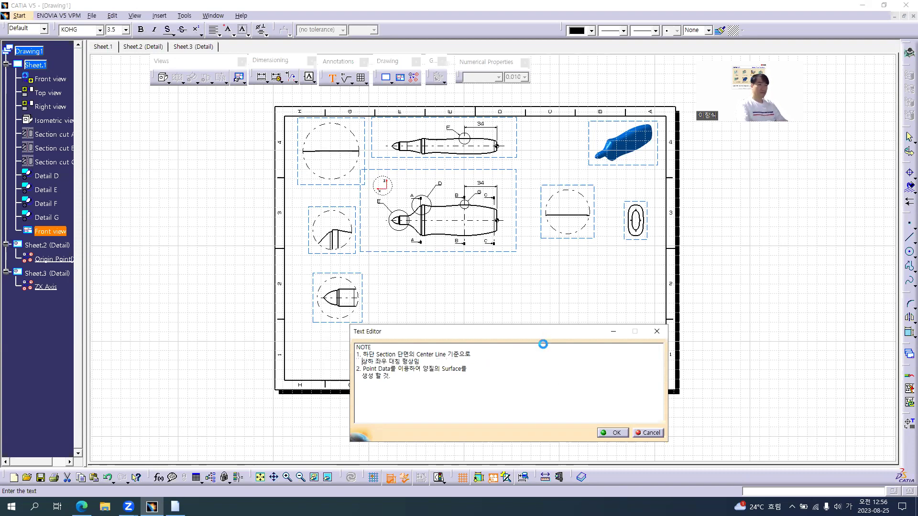
left_click_drag(539, 336, 471, 241)
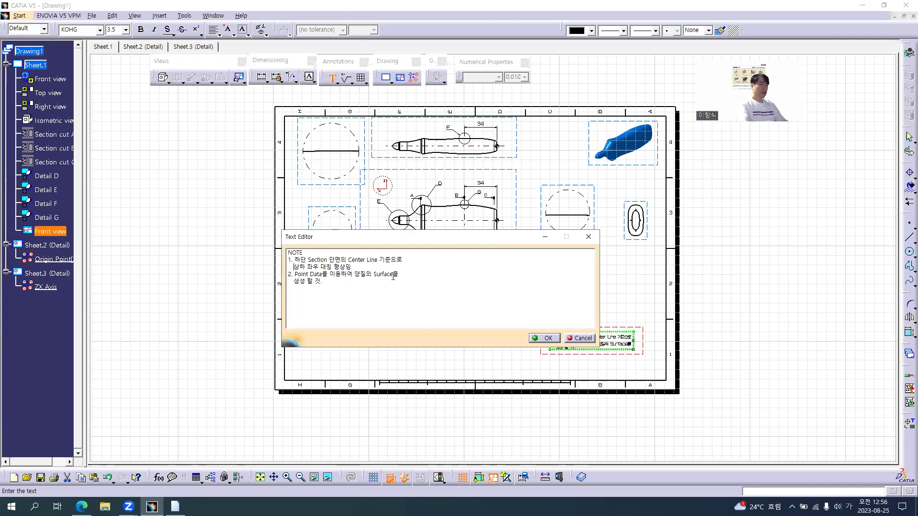
key("alt+Tab")
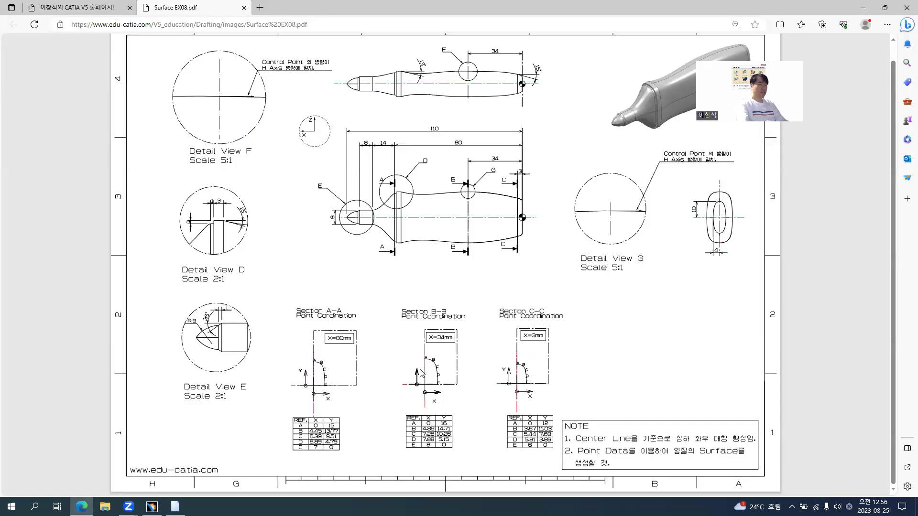
key("alt+Tab")
left_click(546, 338)
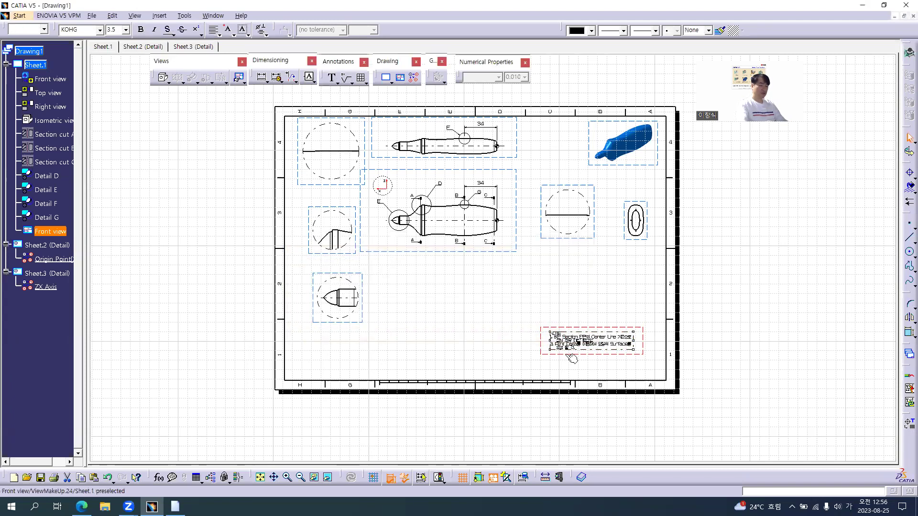
- Set the note text's font size to 3 mm and its character spacing to 25 %
key("alt+Return")
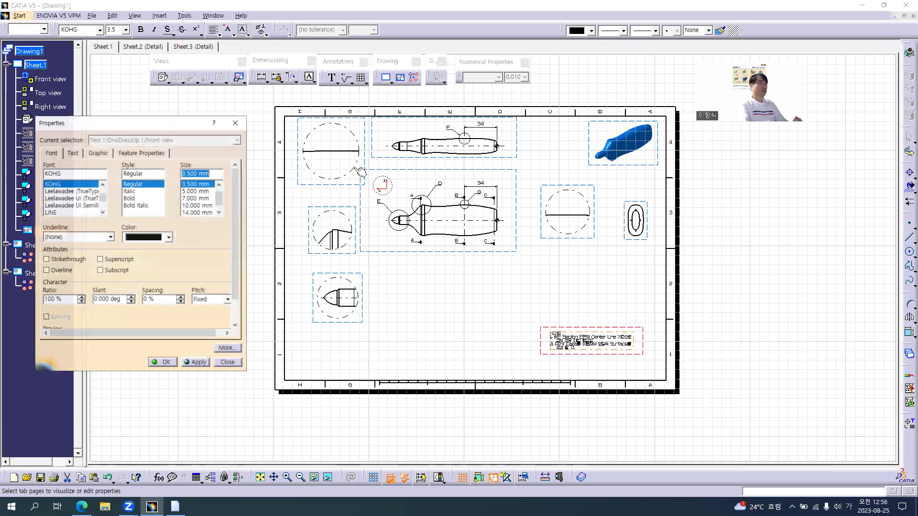
type("3")
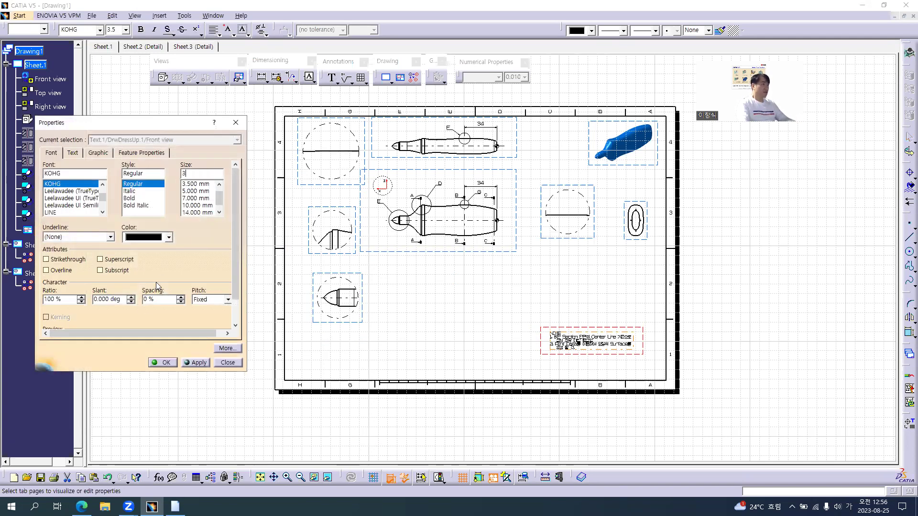
double_click(148, 299)
type("25")
key("Tab")
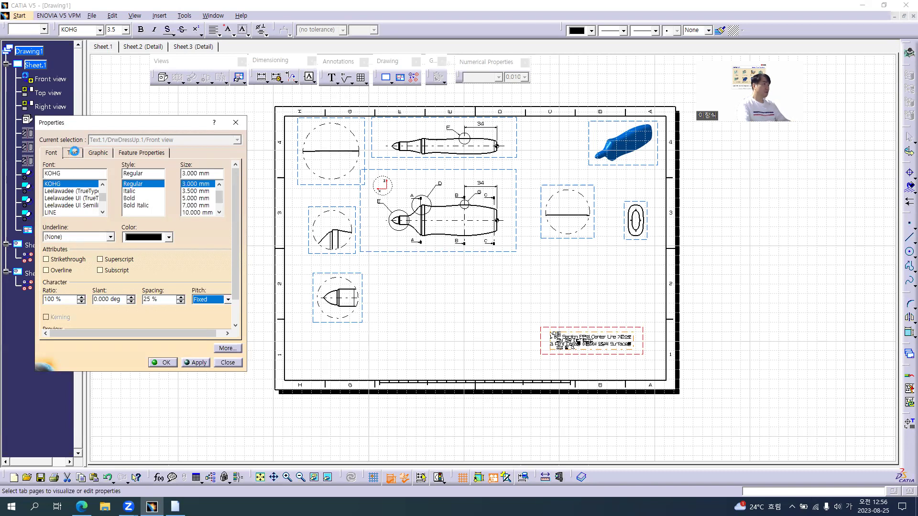
- Set the note's line spacing to 2 mm and surround the text with a rectangular frame
left_click(72, 152)
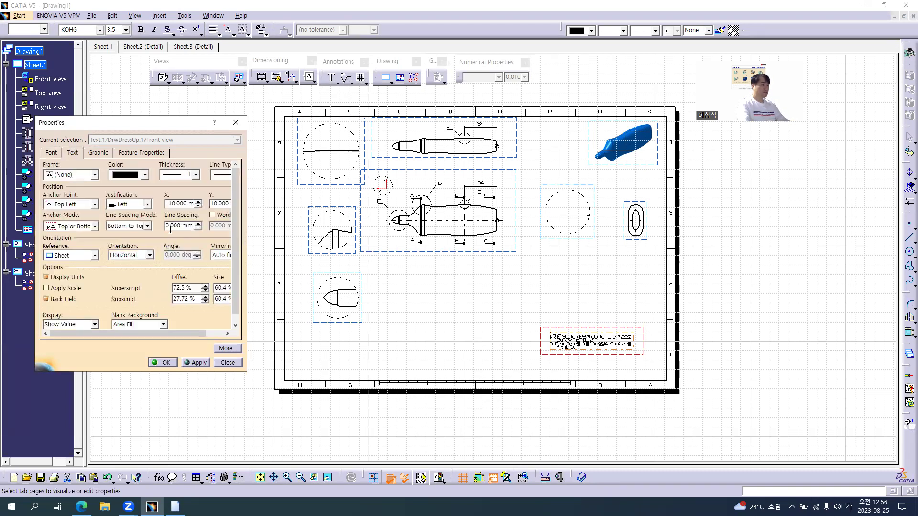
left_click_drag(169, 228, 159, 226)
type("2")
left_click(85, 175)
left_click(65, 192)
left_click(188, 362)
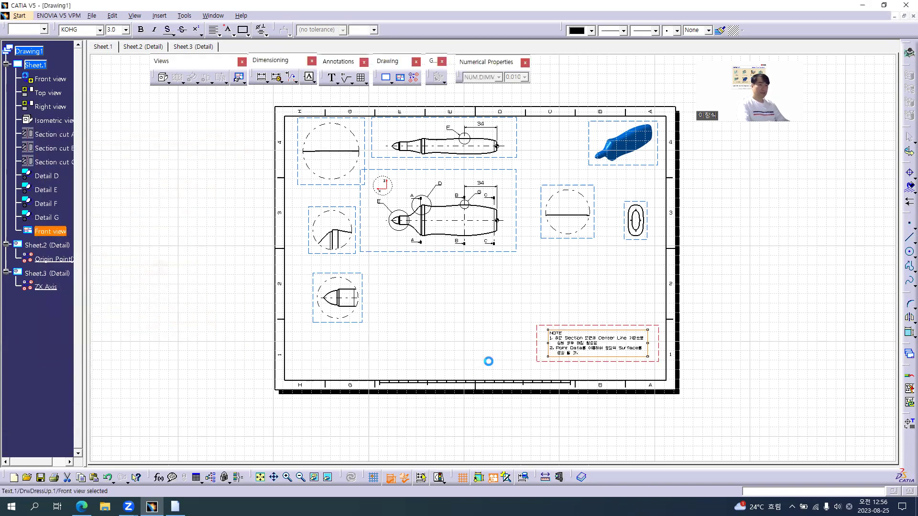
- Move the note's view into the lower right corner of the sheet frame
middle_click_drag(594, 373, 483, 313)
middle_click_drag(482, 265, 482, 275, "ctrl")
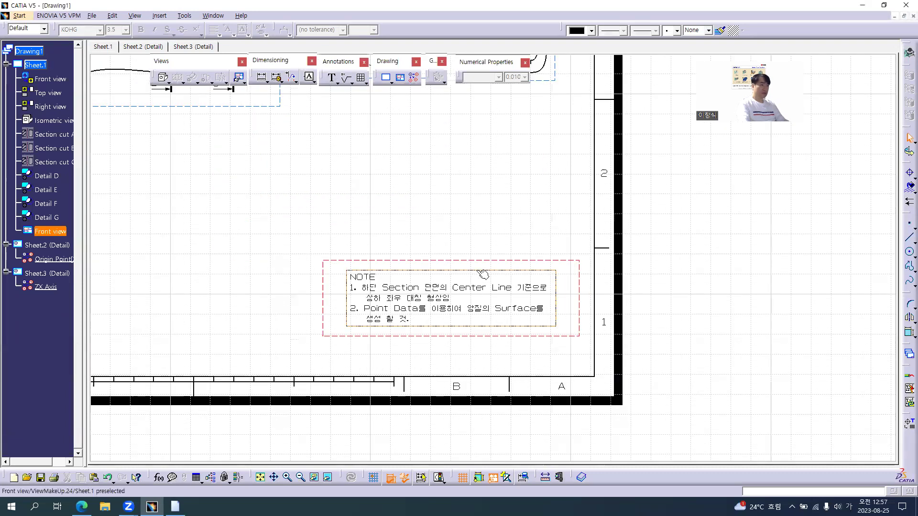
left_click_drag(481, 259, 510, 301)
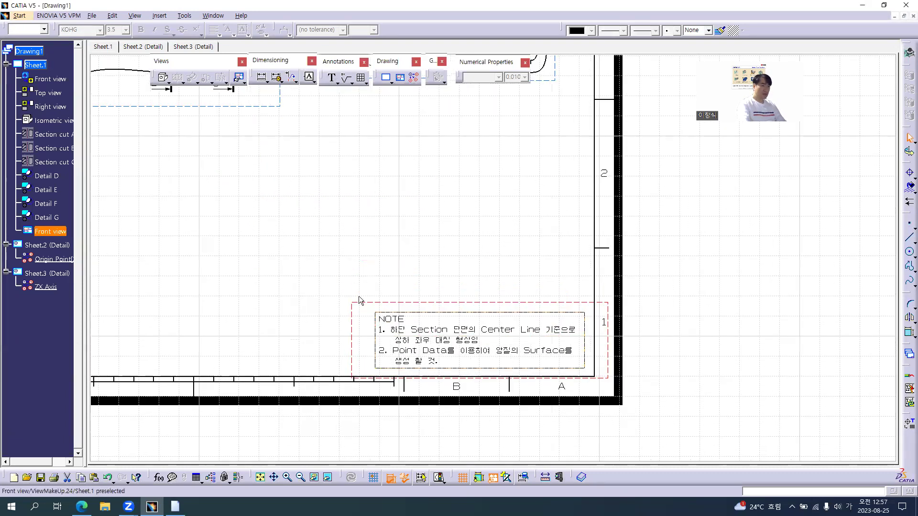
- Reduce the indentation of the note's two continuation lines by one space each
mouse_move(307, 315)
middle_mouse_down()
mouse_move(403, 293)
mouse_move(403, 229)
mouse_move(330, 179)
mouse_move(442, 291)
middle_mouse_up()
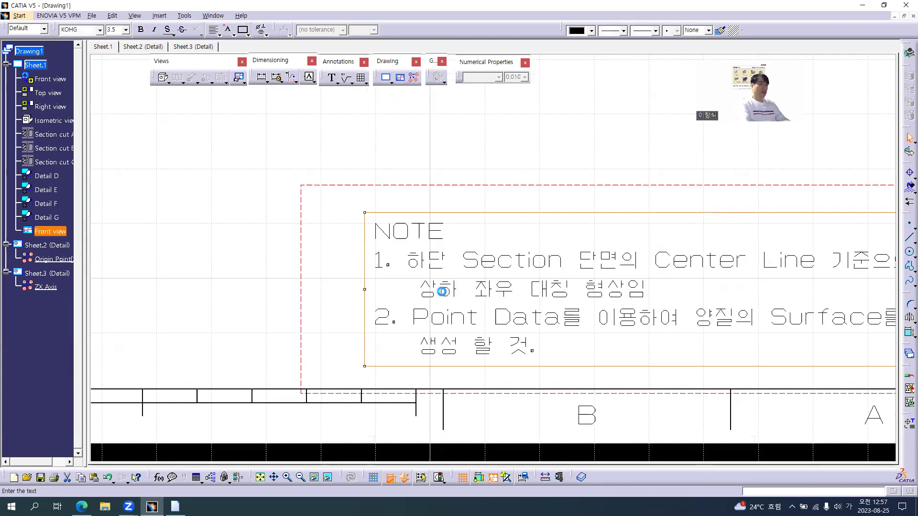
double_click(442, 291)
left_click(320, 306)
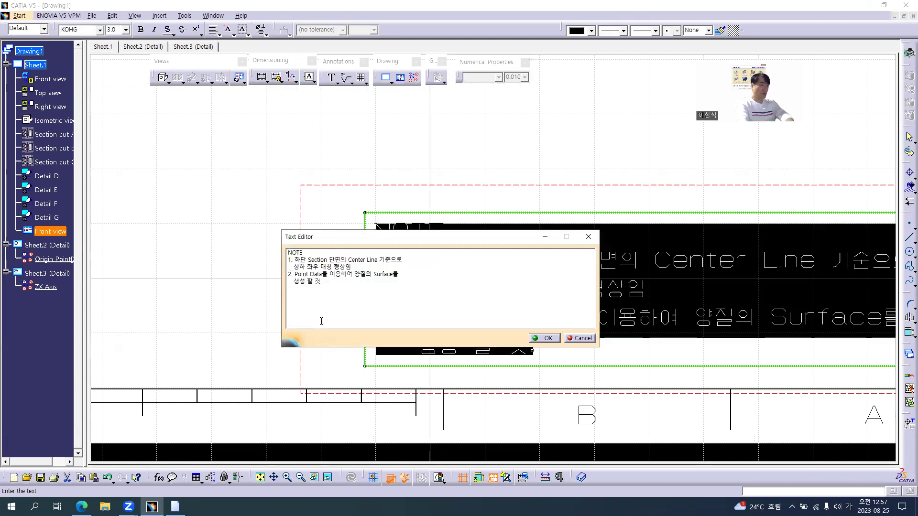
key("Delete")
key("Delete")
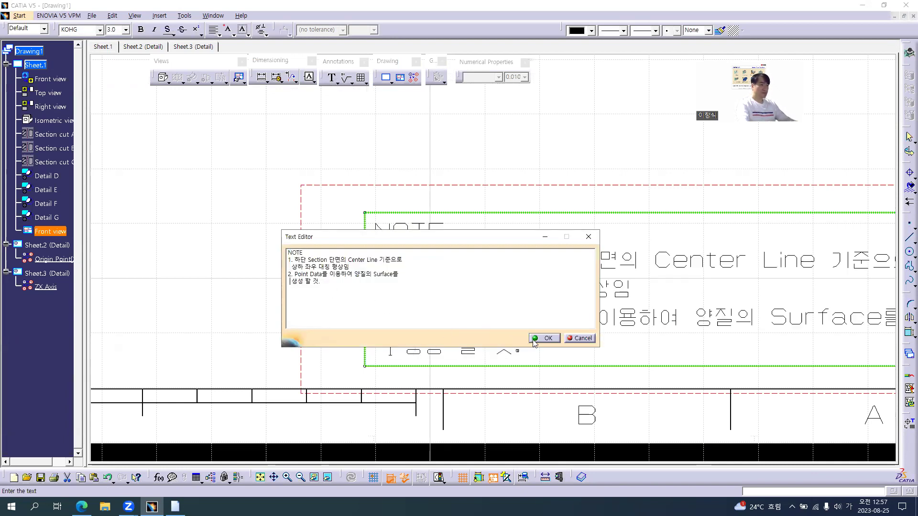
left_click(544, 338)
left_click(307, 318)
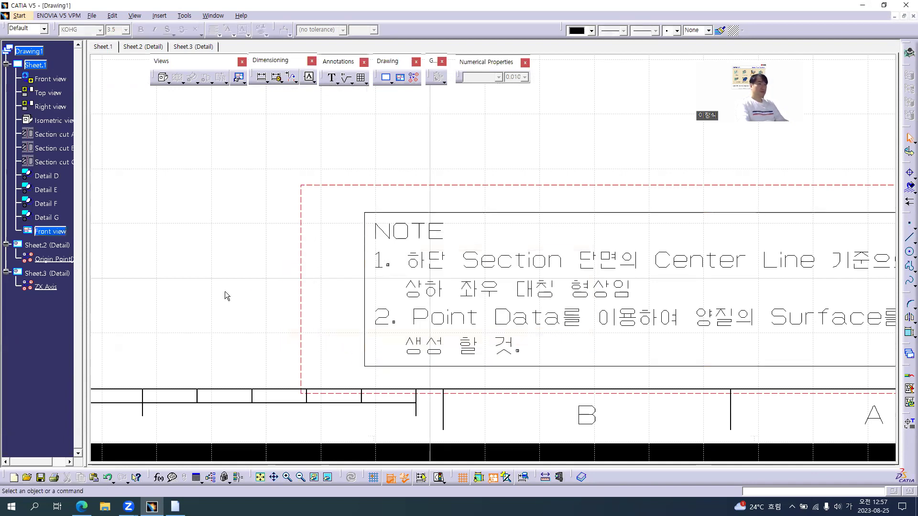
- Check the detail view labels in the reference PDF, activate the Detail D view and start a text annotation just below its circle
middle_click_drag(222, 305, 241, 338)
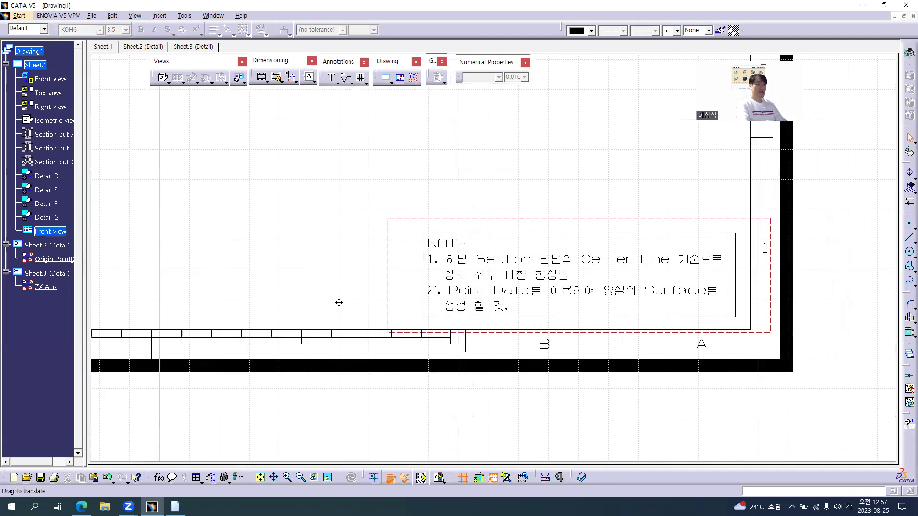
middle_click_drag(340, 302, 331, 314)
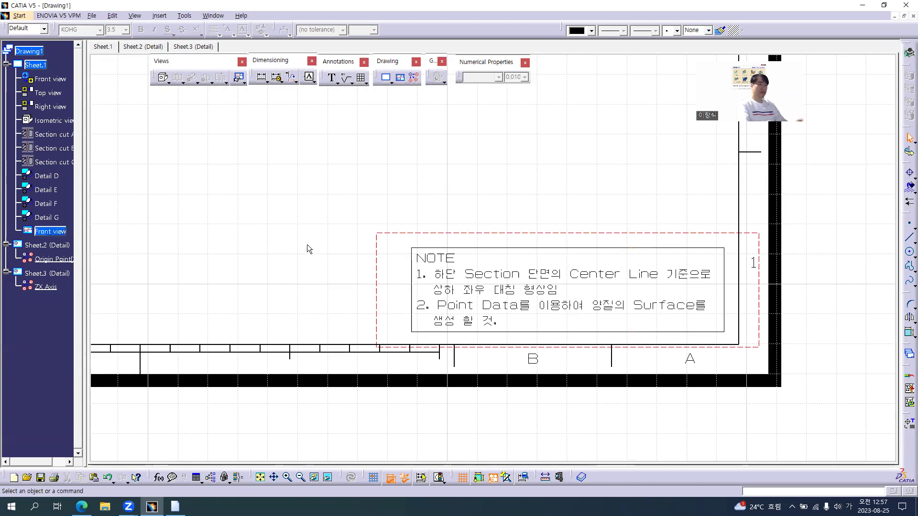
mouse_move(308, 244)
middle_mouse_down()
mouse_move(305, 297)
mouse_move(321, 270)
middle_mouse_up()
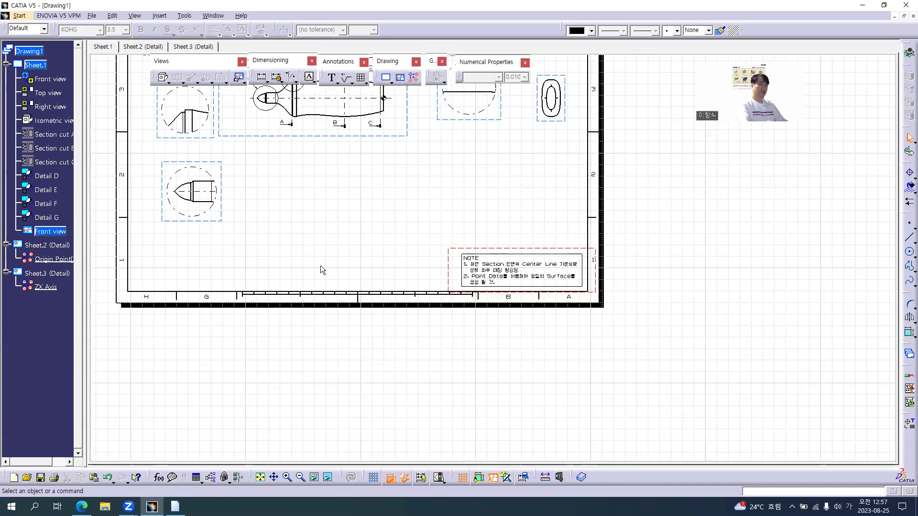
mouse_move(387, 324)
middle_mouse_down()
mouse_move(404, 334)
mouse_move(414, 301)
mouse_move(445, 353)
middle_mouse_up()
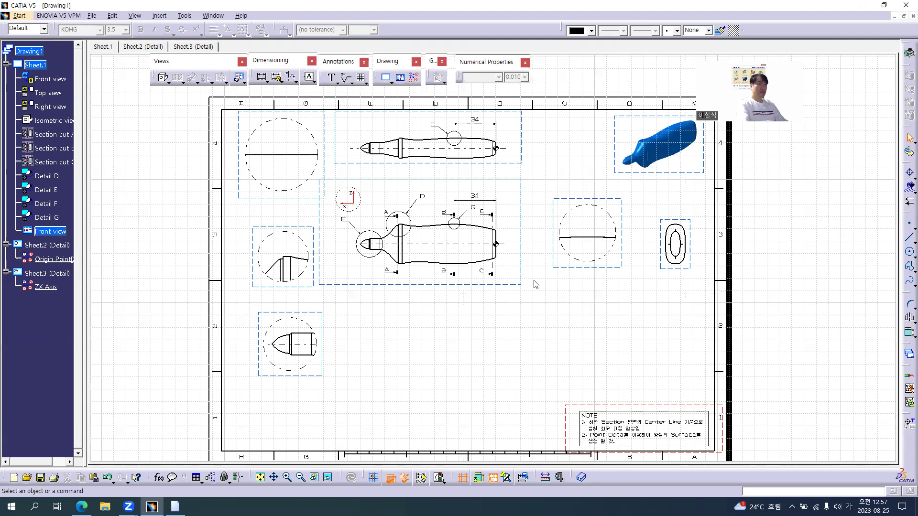
key("alt+Tab")
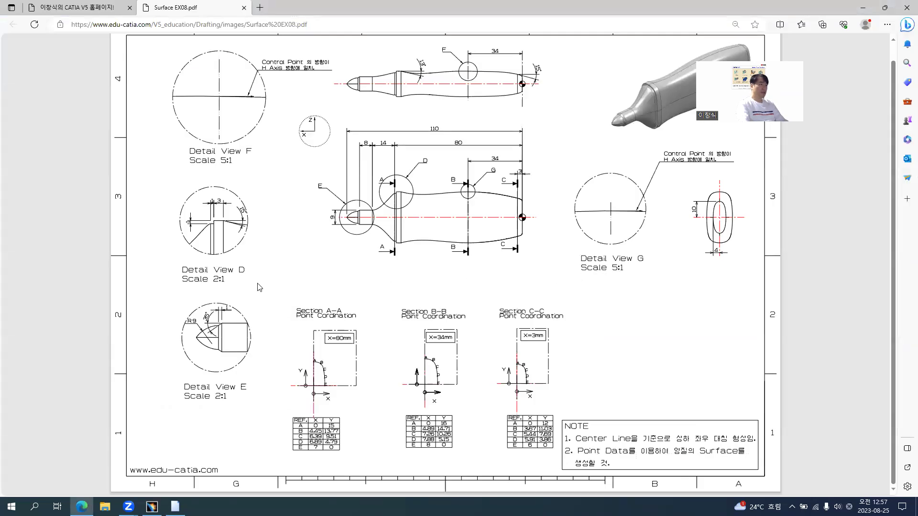
key("alt+Tab")
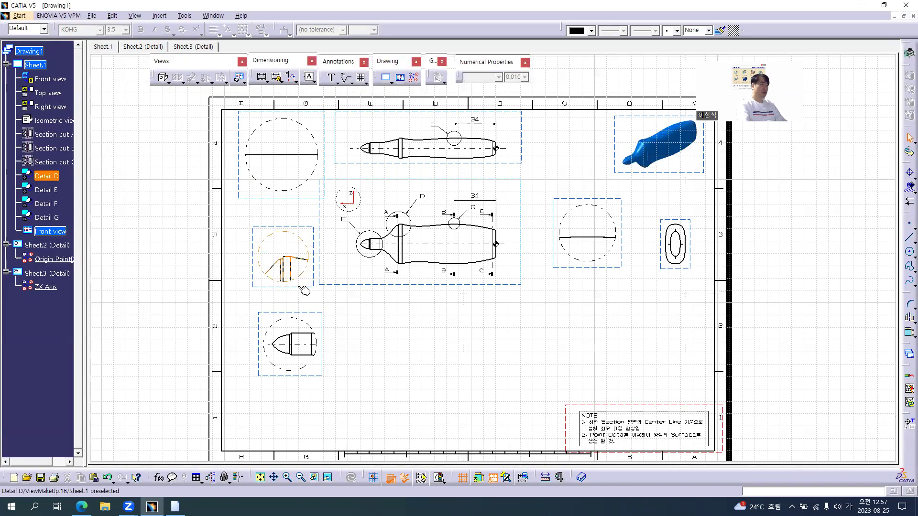
double_click(297, 286)
left_click(331, 78)
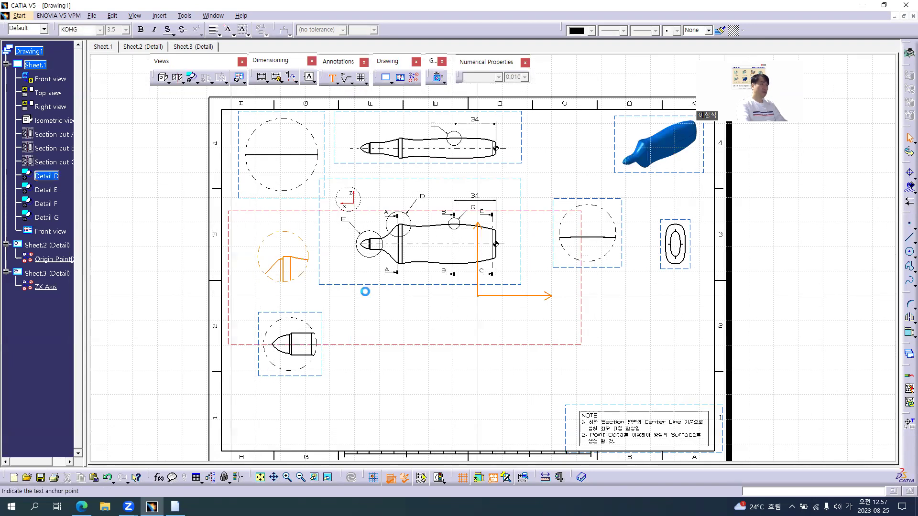
left_click(257, 296)
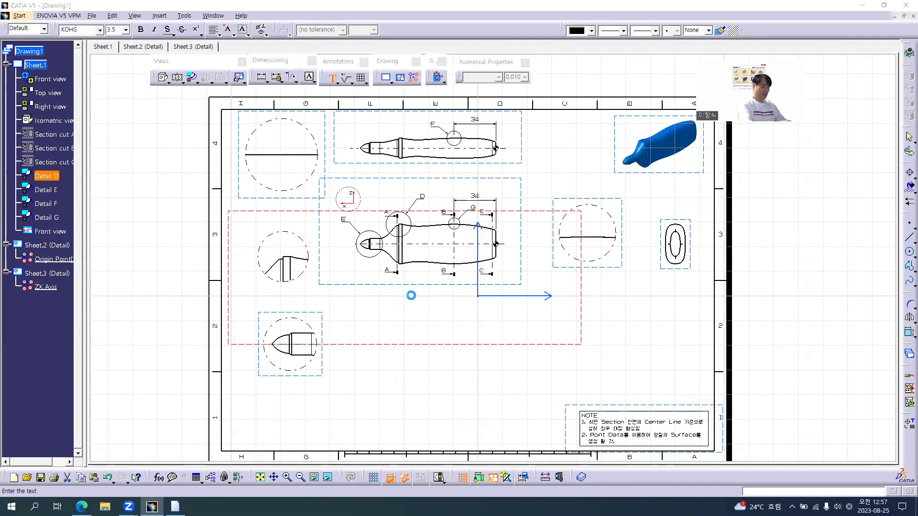
key("BackSpace")
key("BackSpace")
type("dETAIL d")
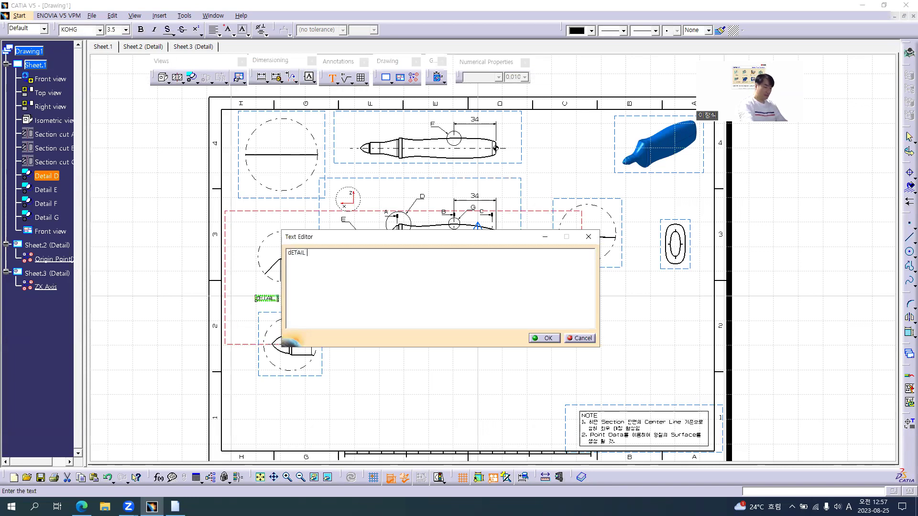
key("BackSpace")
key("BackSpace")
key("BackSpace")
key("BackSpace")
key("BackSpace")
key("BackSpace")
key("BackSpace")
key("BackSpace")
- Enter the label text "Detail D" with "Scale 2:1" on a second line
type("Detail D")
key("Return")
type("Sca")
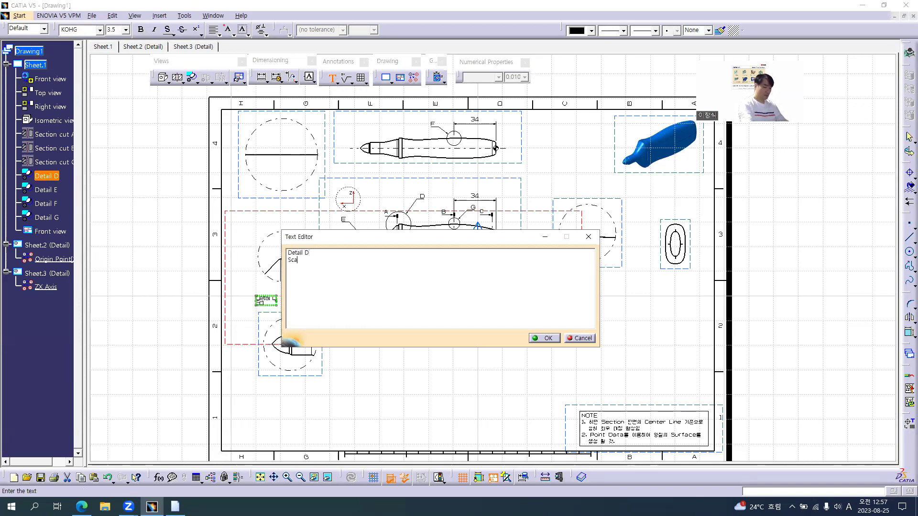
type("le 2:1")
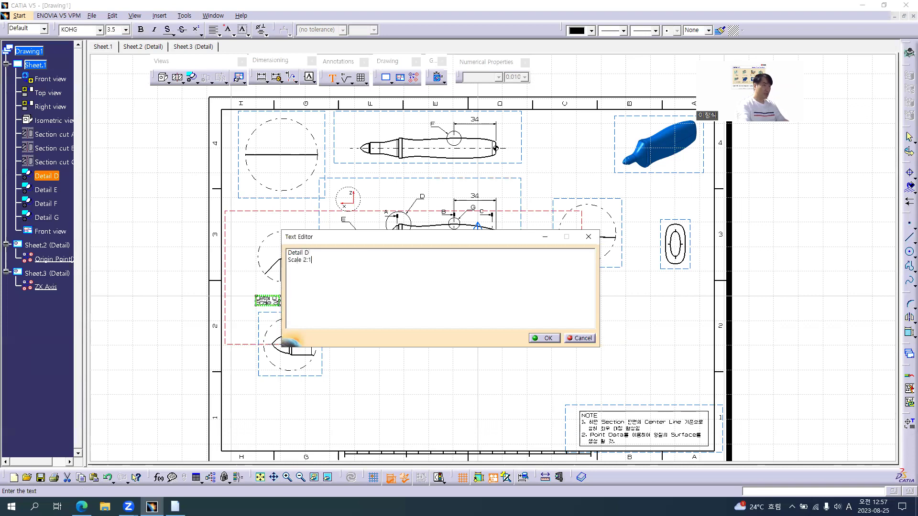
key("Return")
- Set the Detail D label's line spacing to 1 mm and font size to 3 mm, and widen its character spacing
key("alt+Return")
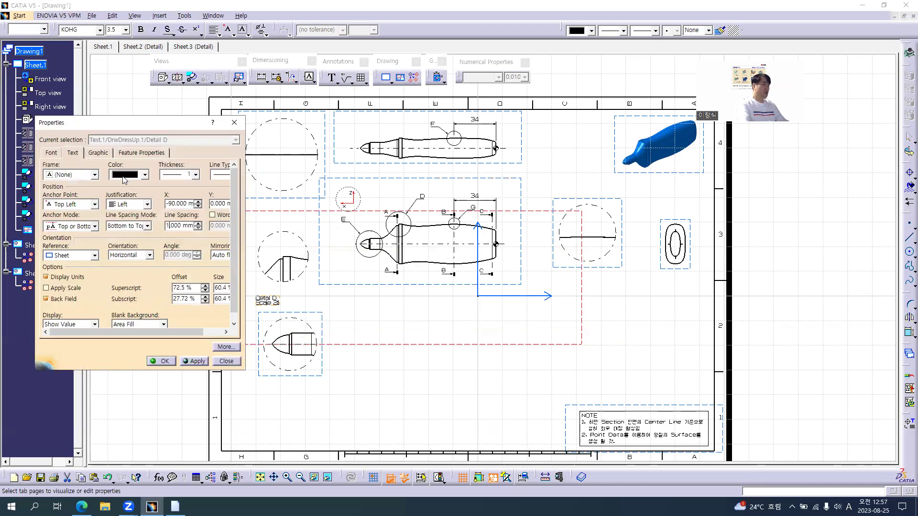
left_click(52, 153)
left_click(194, 174)
type("3")
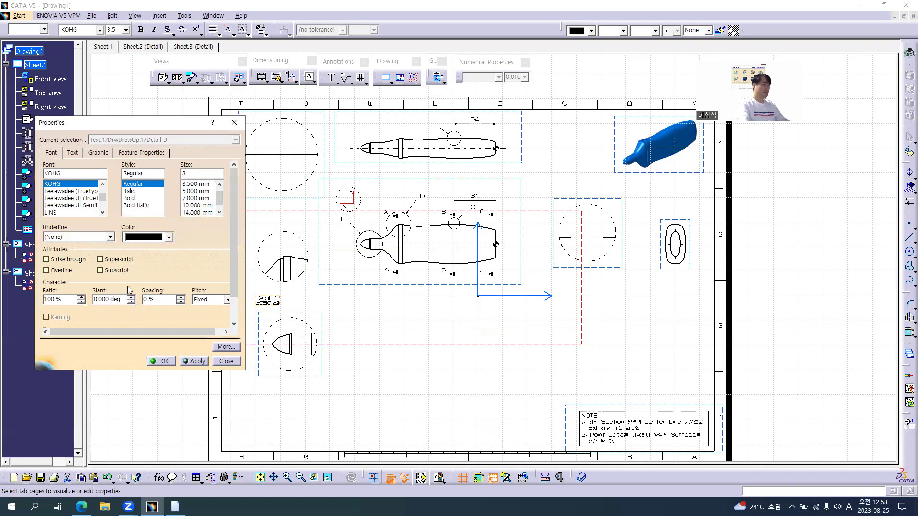
left_click(145, 299)
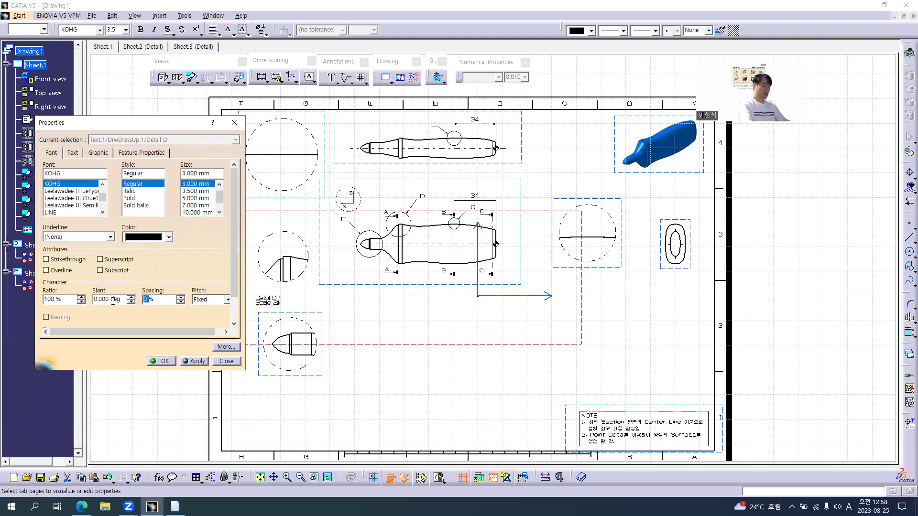
key("Return")
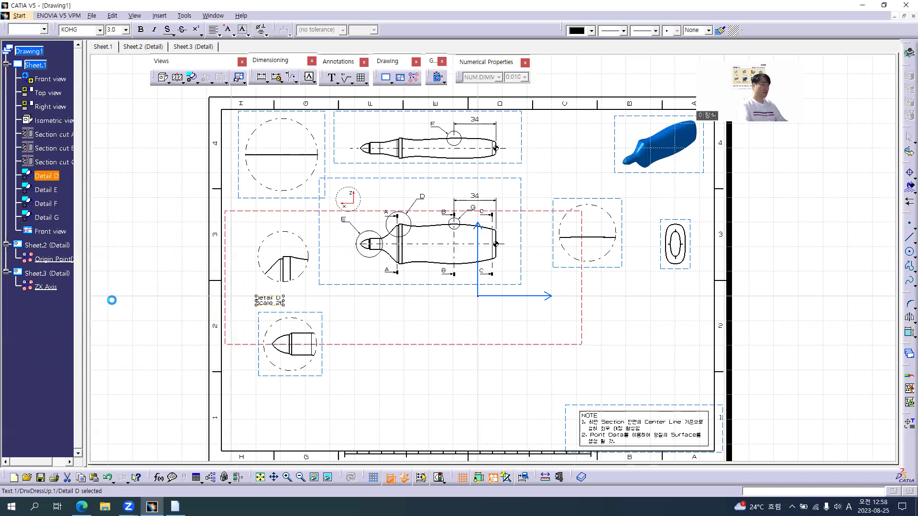
- Hide the horizontal and vertical axis lines and origin of the Detail D view
middle_click_drag(380, 309, 637, 322)
right_click(657, 294)
left_click(605, 285)
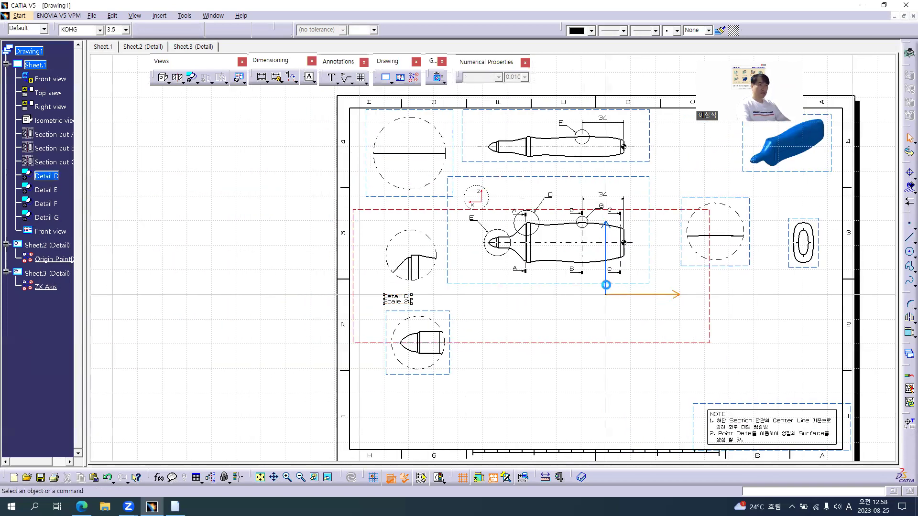
right_click(606, 285)
key("Escape")
left_click(611, 300)
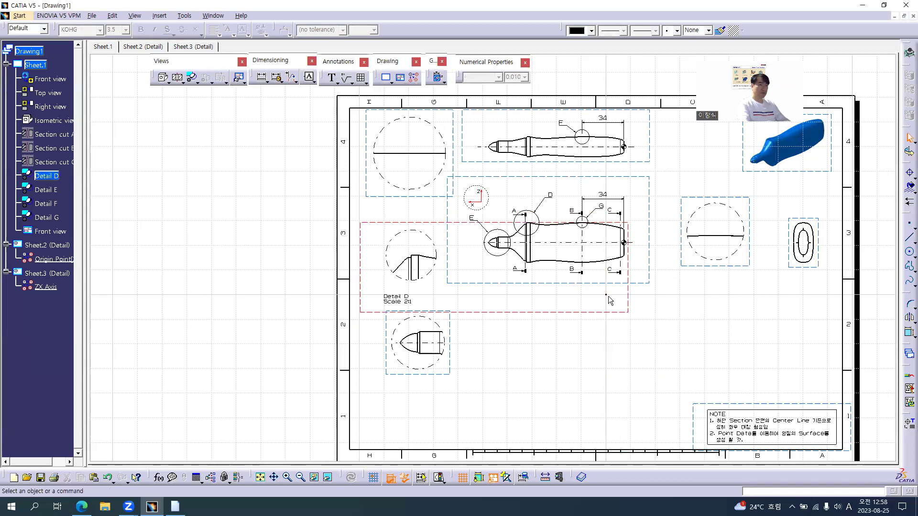
- Move the Detail D label so it sits centred just below the detail circle
left_click_drag(395, 297, 419, 297)
mouse_move(419, 296)
middle_mouse_down()
mouse_move(469, 301)
mouse_move(495, 278)
middle_mouse_up()
middle_click_drag(495, 279, 500, 213, "ctrl")
left_click_drag(476, 318, 477, 309)
left_click(646, 338)
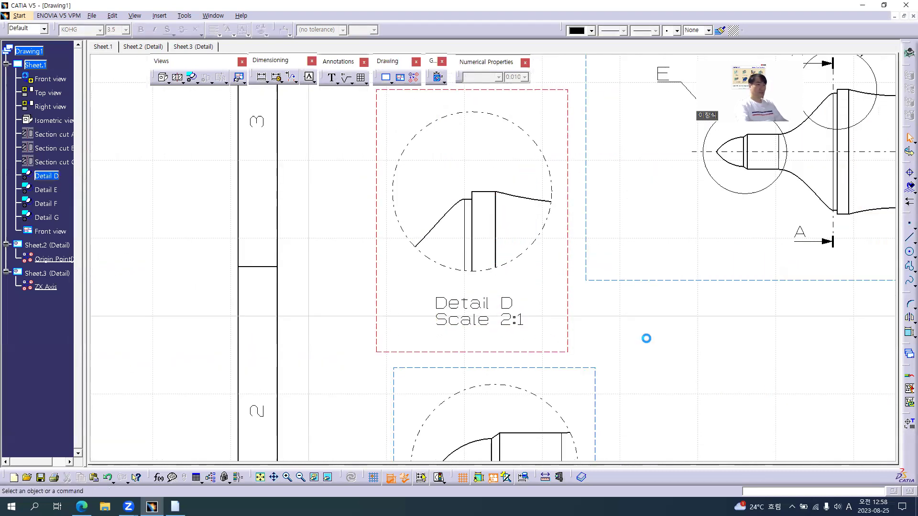
- Copy the Detail D label into the Detail E view and place it just below that view's circle
scroll(589, 266, "down", 5)
left_click(452, 239)
double_click(491, 411)
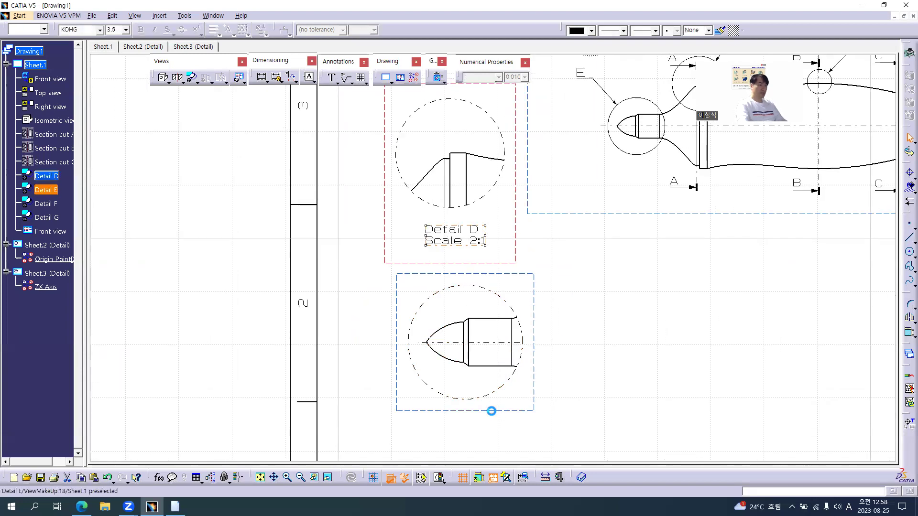
type("Detail D Scale 2:1")
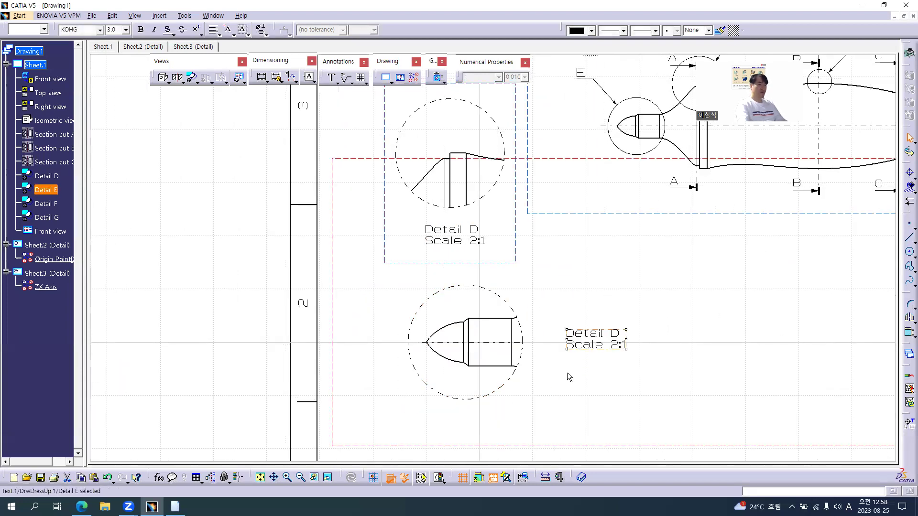
left_click_drag(588, 347, 458, 432)
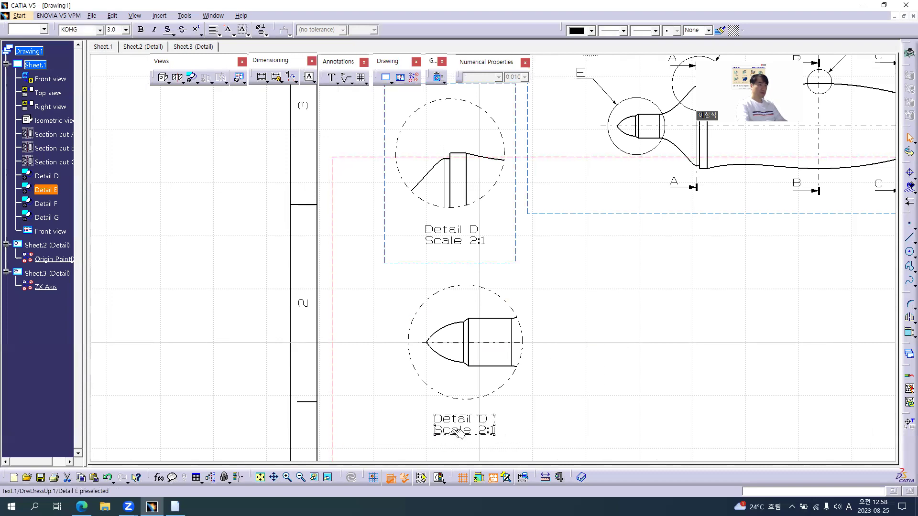
- Change the first line of the copied label under the pen tip detail to "Detail E"
double_click(460, 431)
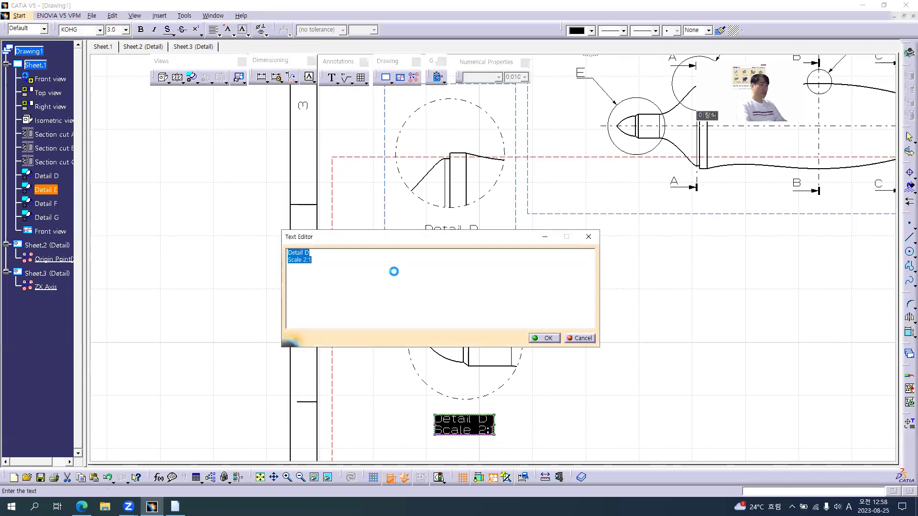
double_click(305, 252)
type("E")
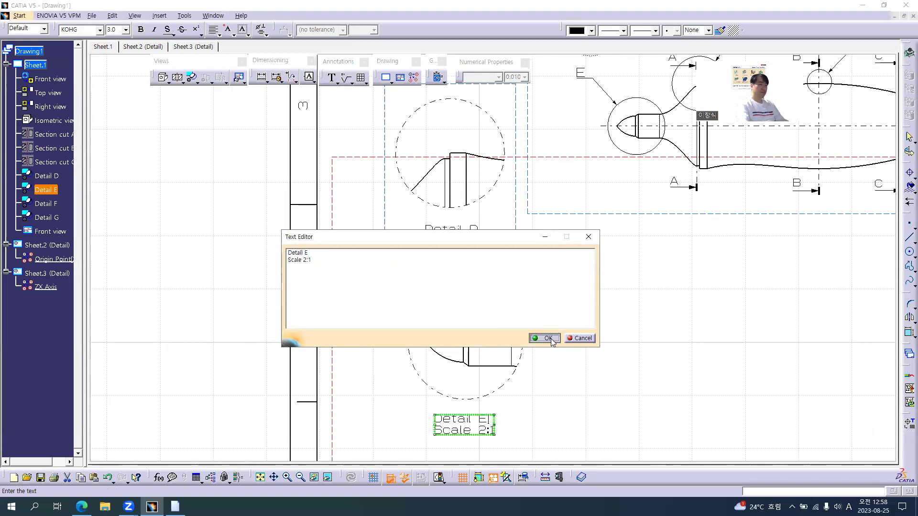
left_click(544, 338)
left_click(588, 296)
- Hide the horizontal and vertical axis lines of the Detail E view
mouse_move(588, 297)
middle_mouse_down()
mouse_move(422, 291)
mouse_move(418, 319)
middle_mouse_up()
left_click_drag(727, 362, 568, 196)
left_click(317, 480)
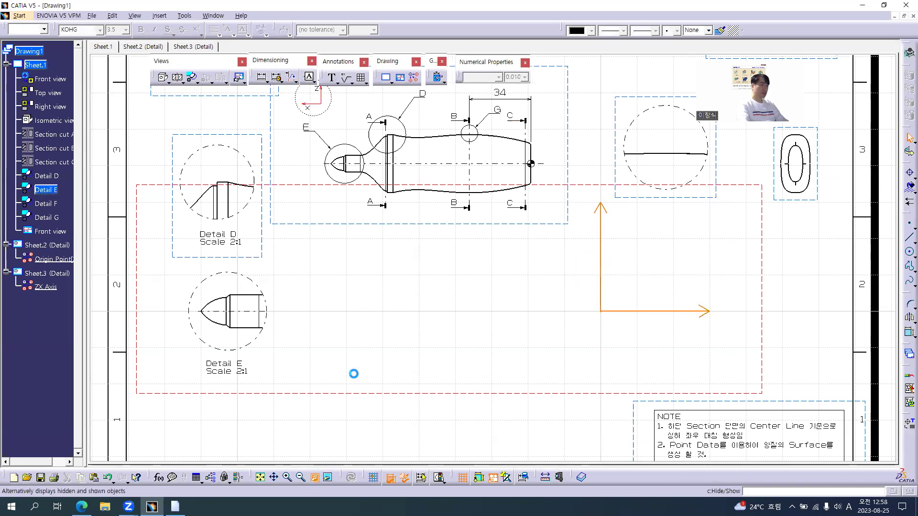
mouse_move(358, 322)
middle_mouse_down("ctrl")
mouse_move(465, 297)
mouse_move(471, 334)
middle_mouse_up("ctrl")
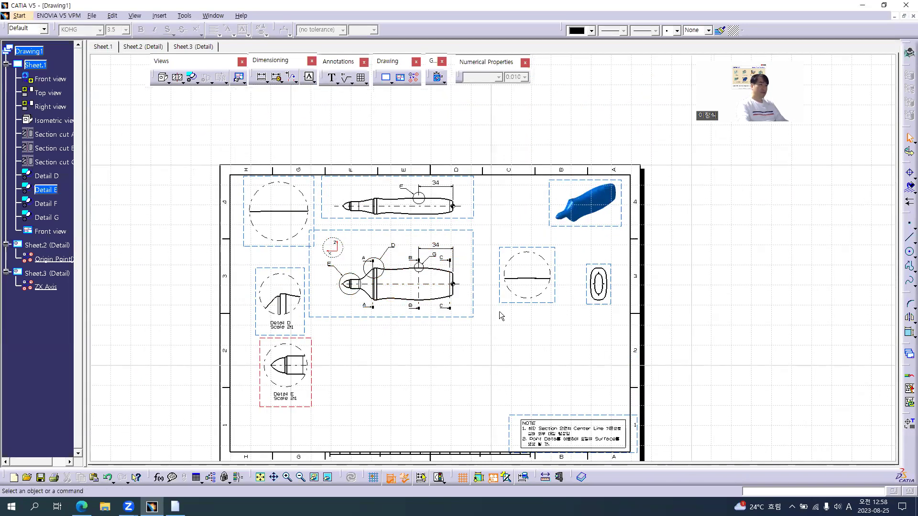
- Check the Detail F label in the reference PDF, paste the copied label into the Detail F view and place it below the circle
key("alt+Tab")
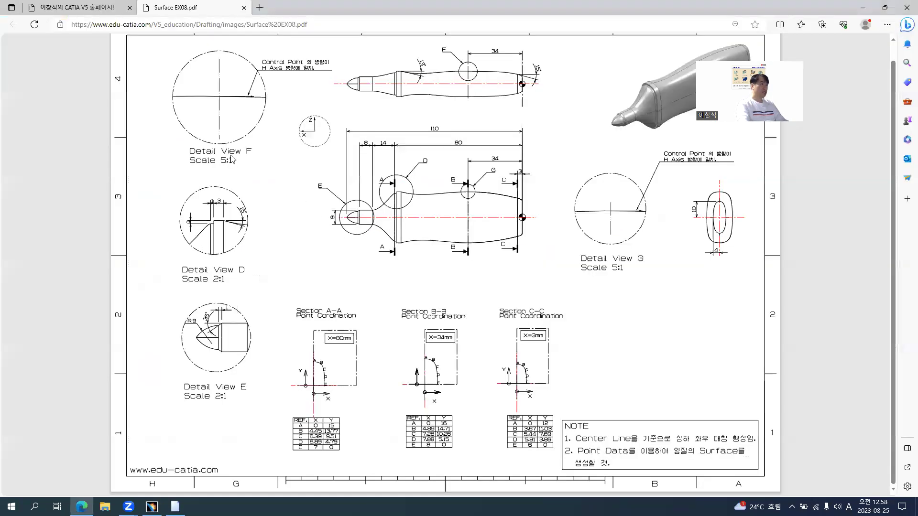
key("alt+Tab")
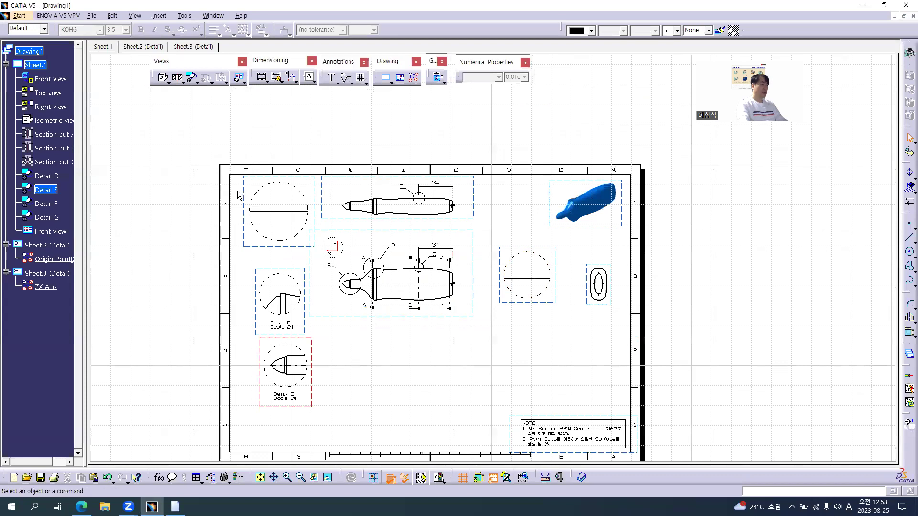
double_click(257, 247)
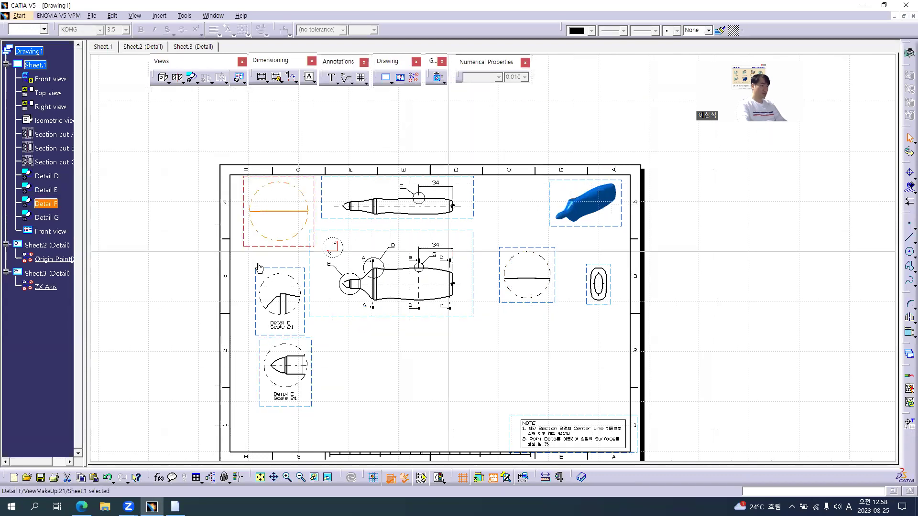
key("ctrl+v")
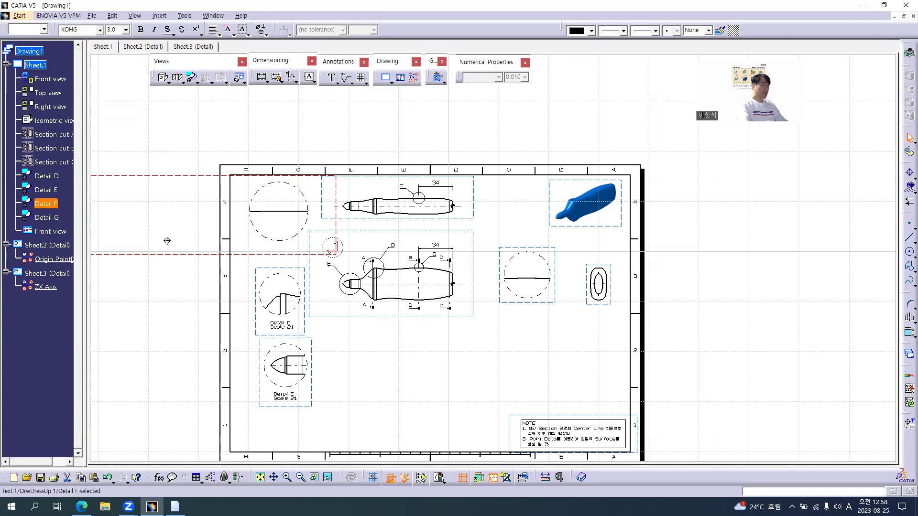
middle_click_drag(167, 240, 302, 258)
left_click_drag(203, 256, 438, 262)
- Change the pasted label in the Detail F view to "Detail F" with "Scale 5:1" on the second line
scroll(437, 263, "up", 3)
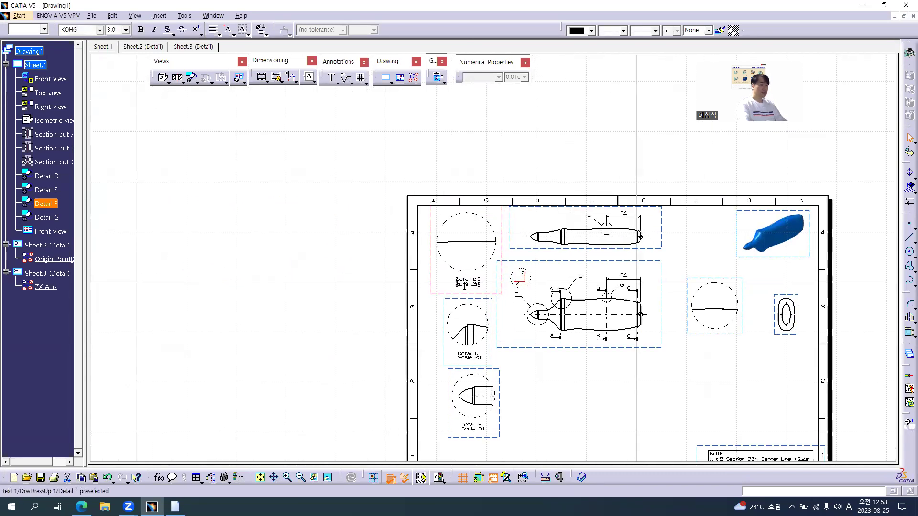
double_click(425, 316)
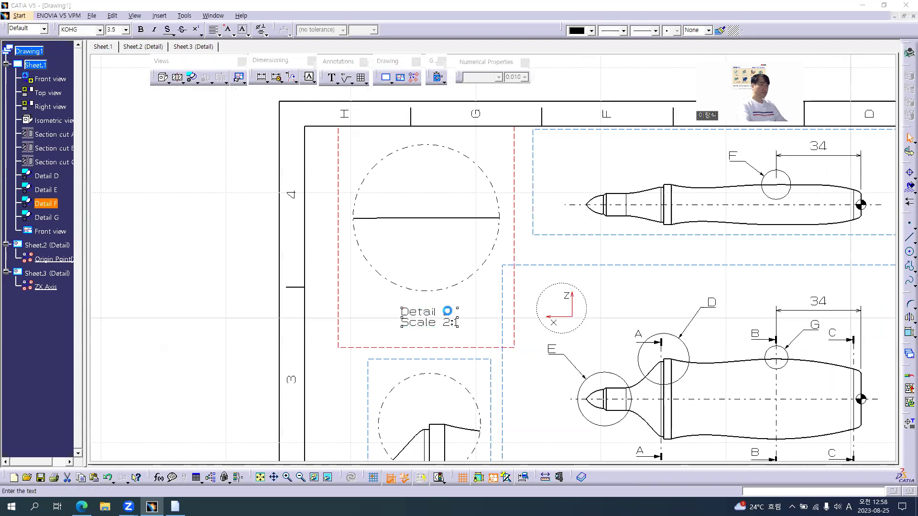
left_click(305, 252)
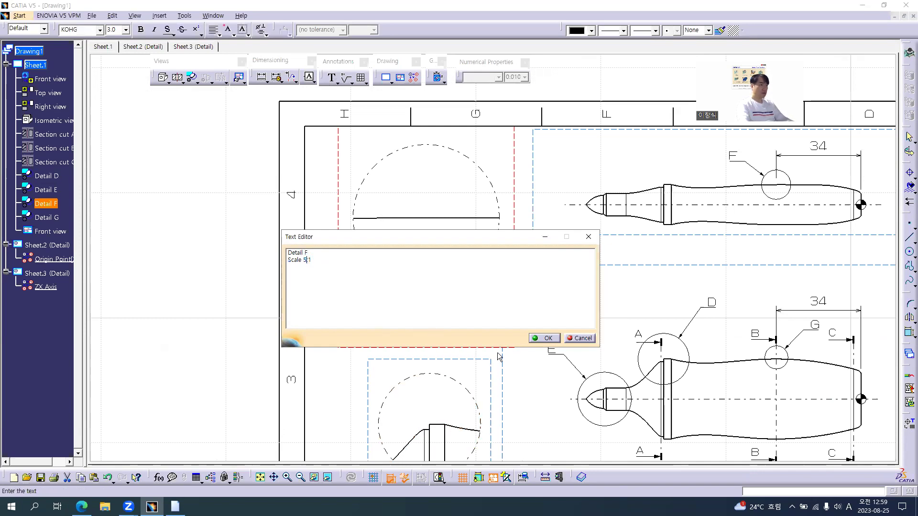
left_click(543, 339)
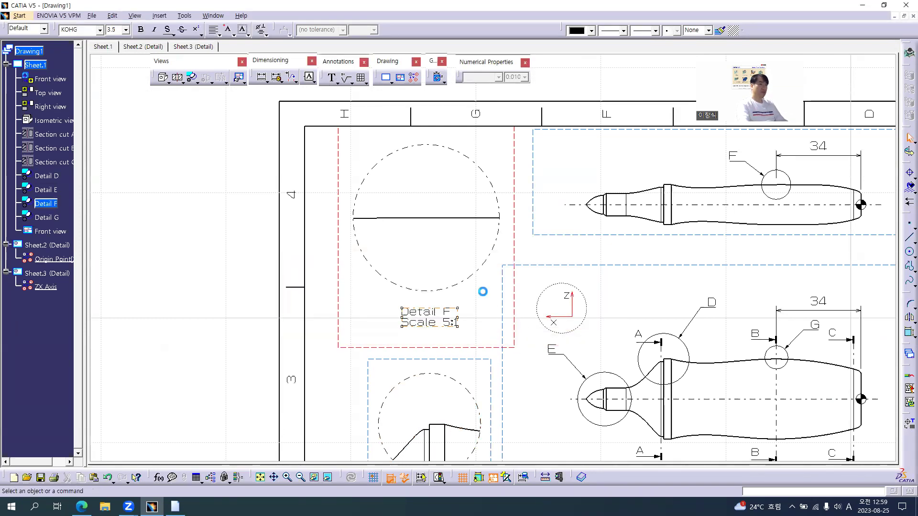
- Following the reference PDF, draw a vertical line through the middle of the Detail F circle and fix it
key("alt+Tab")
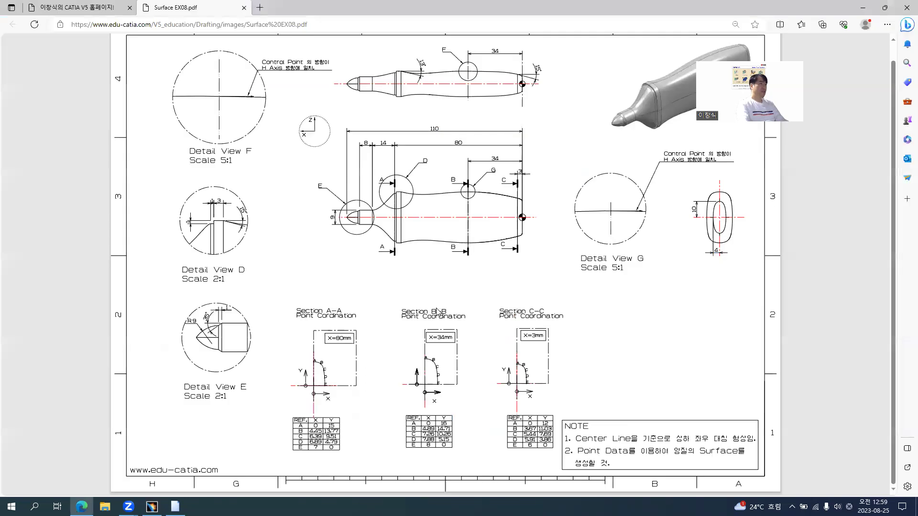
key("alt+Tab")
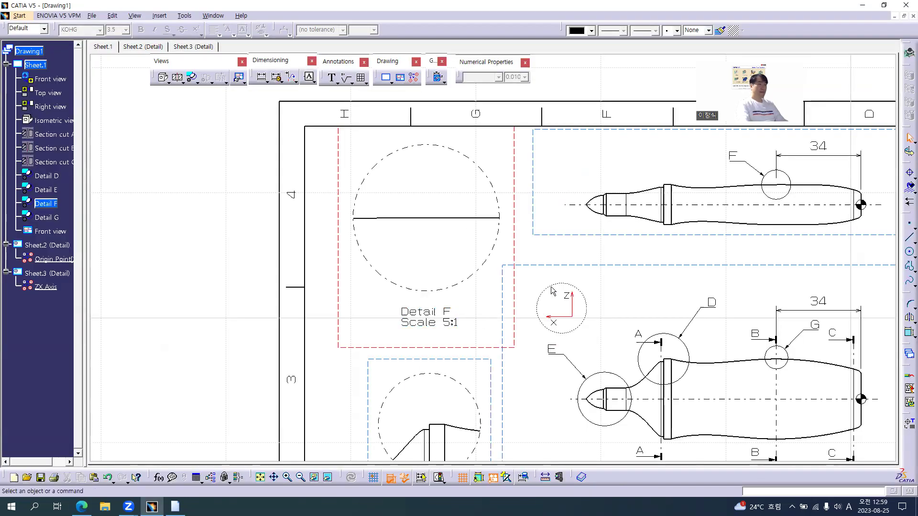
left_click(909, 237)
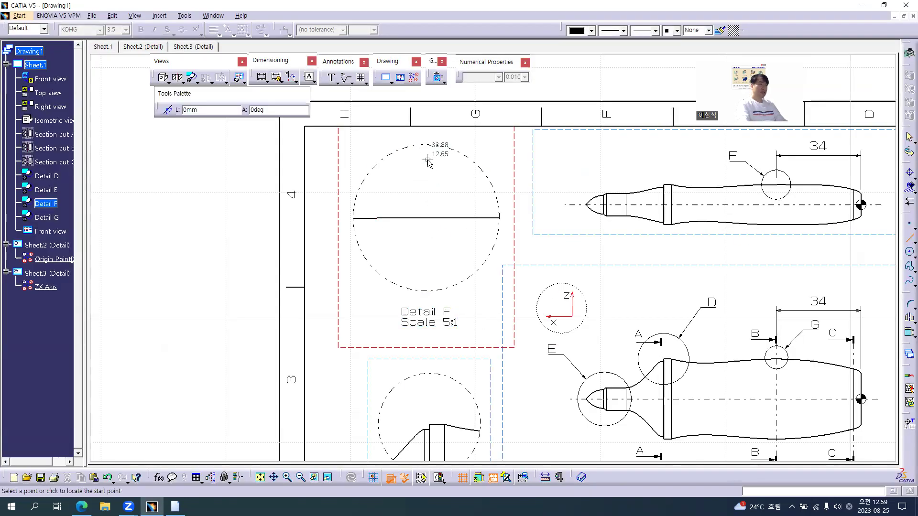
left_click(428, 171)
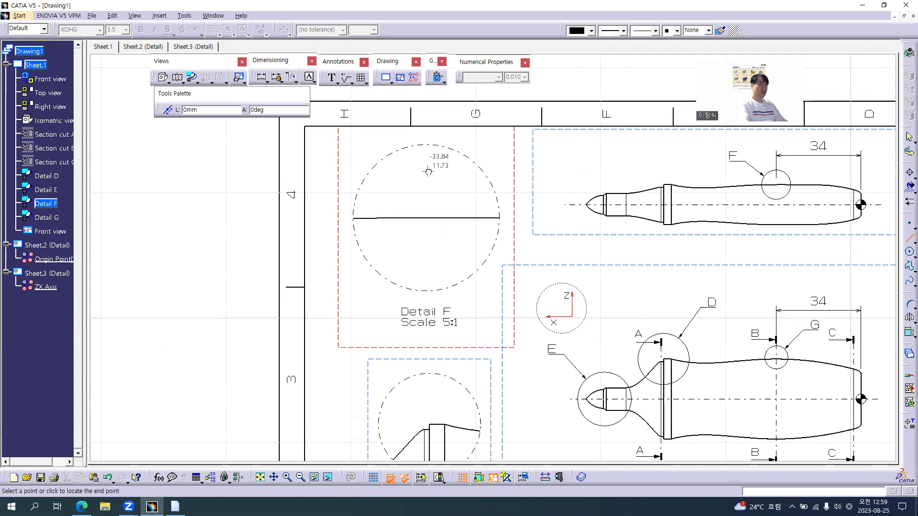
left_click(428, 273)
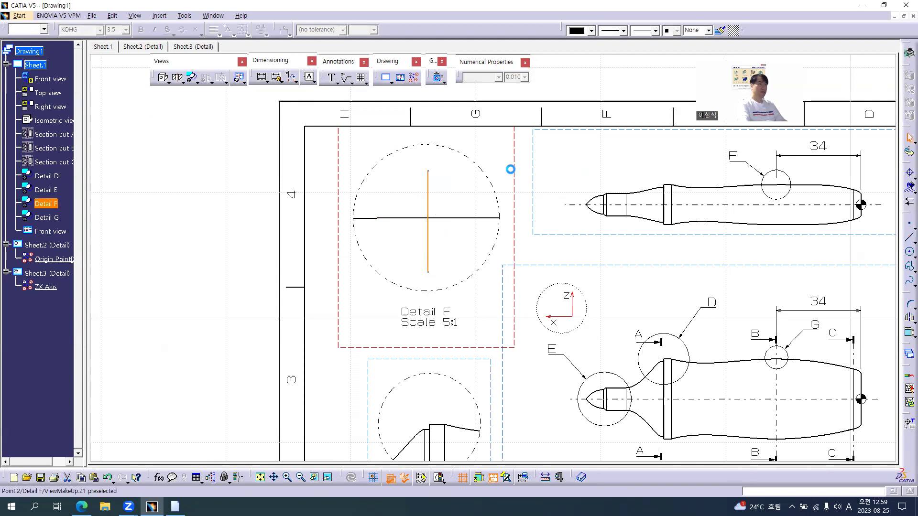
right_click(429, 189)
mouse_move(506, 310)
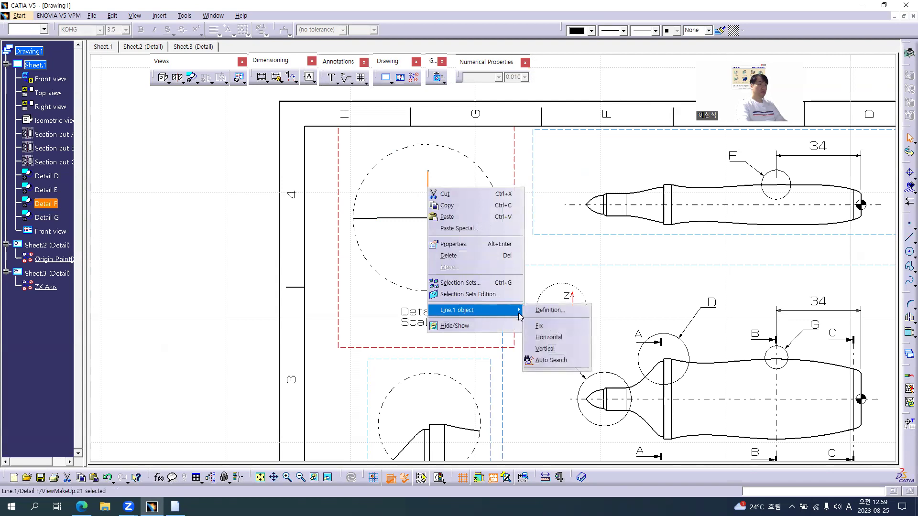
left_click(539, 326)
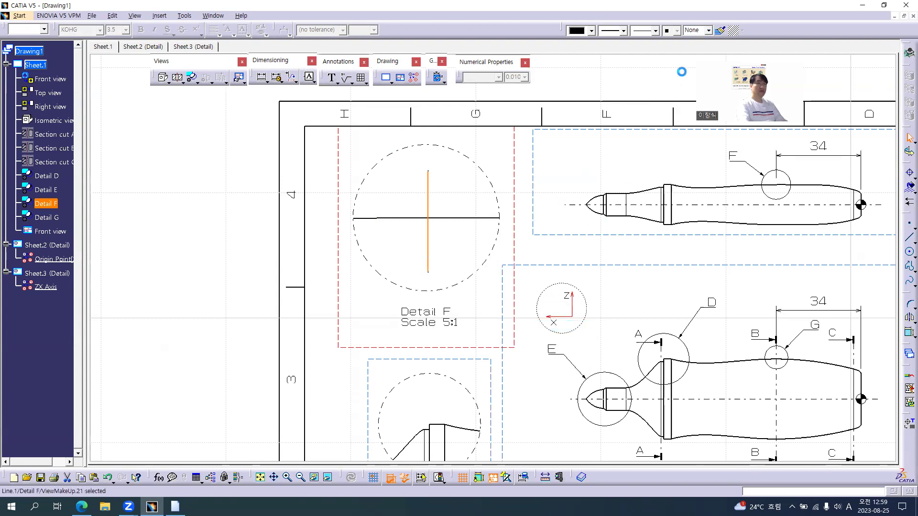
- Set the vertical line in Detail F to dash-dot line type 4 and colour it red
left_click(645, 30)
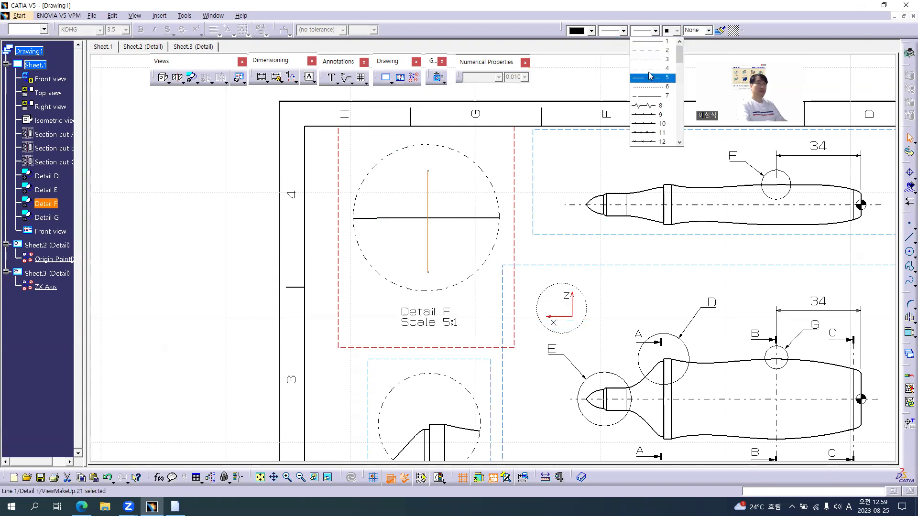
left_click(648, 70)
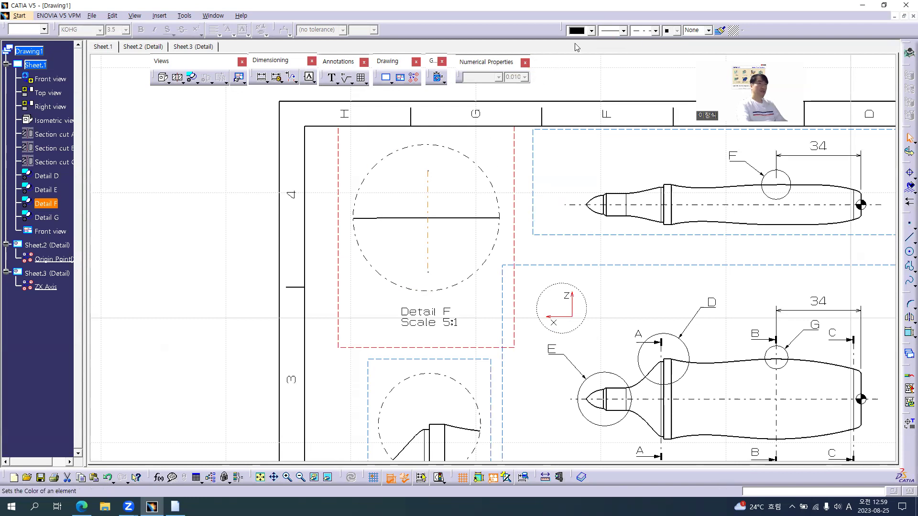
left_click(592, 31)
left_click(588, 106)
left_click(560, 90)
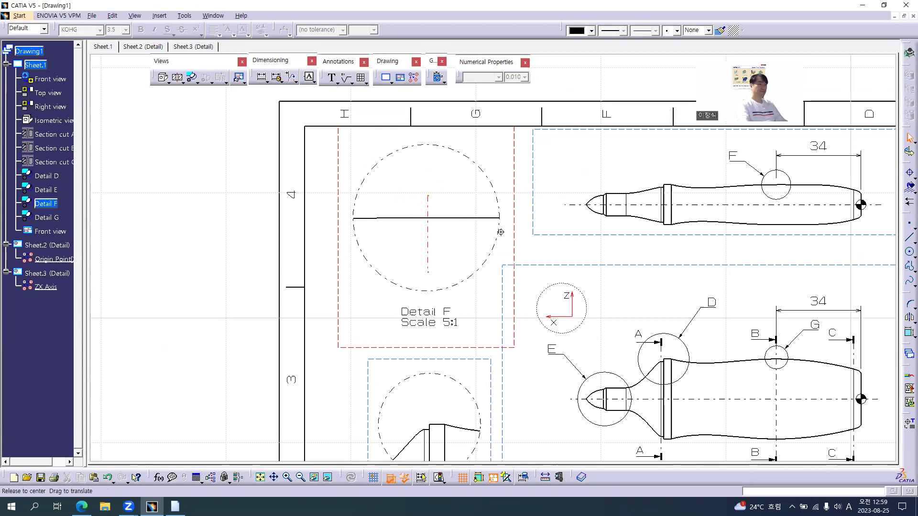
- Compare with the reference PDF and stretch both ends of Detail F's vertical centre line, with the lower end reaching the circle
middle_click_drag(502, 231, 409, 227)
key("alt+Tab")
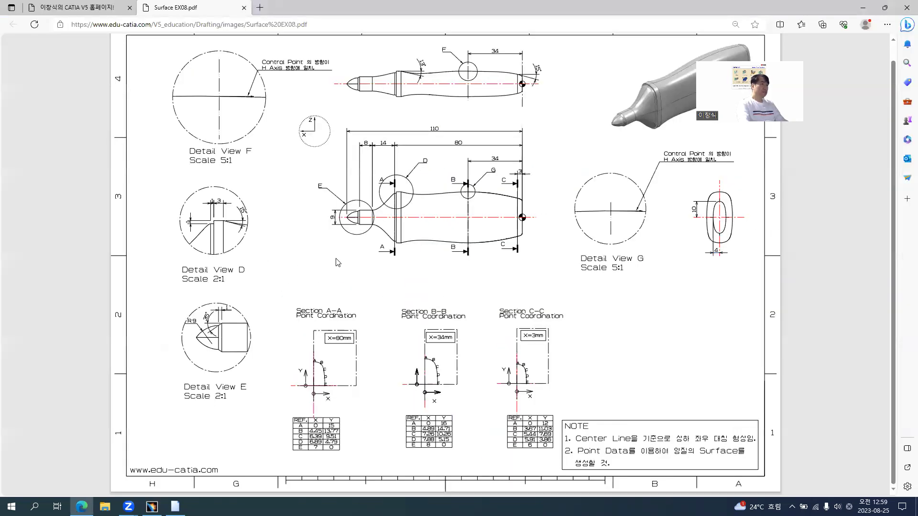
key("alt+Tab")
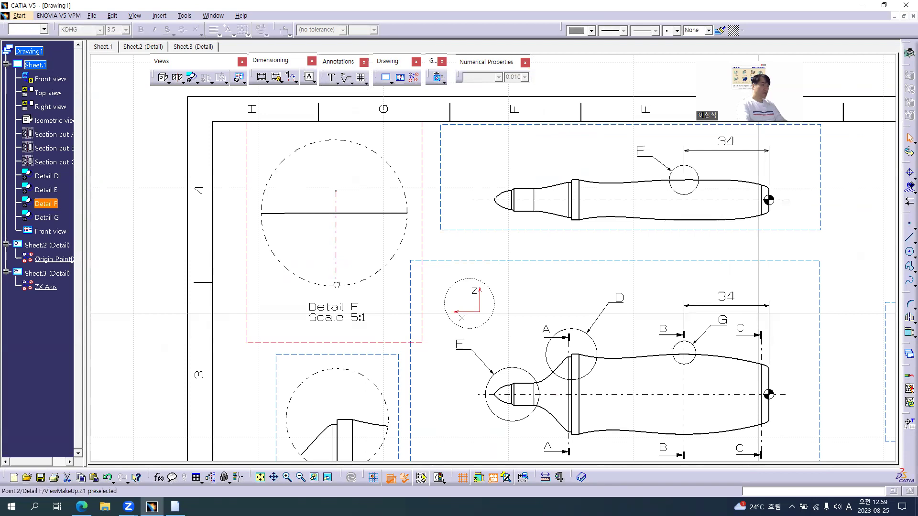
left_click(358, 238)
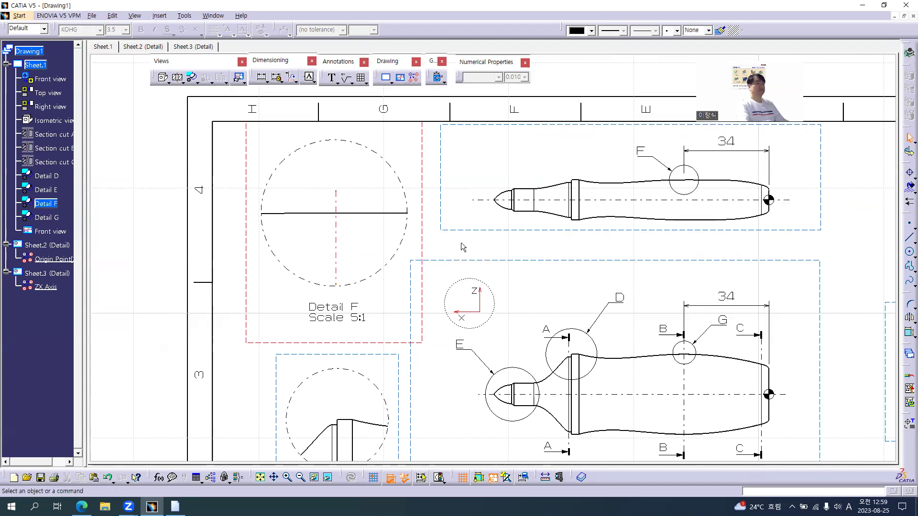
key("alt+Tab")
key("alt+Tab")
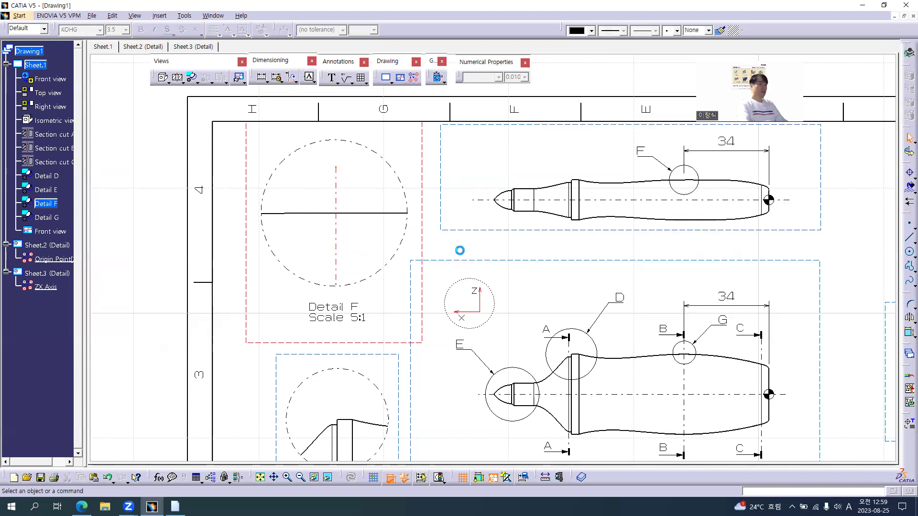
- Copy the Detail F label, check the Detail G label in the reference PDF and activate the Detail G view
scroll(461, 254, "down", 3)
left_click(372, 299)
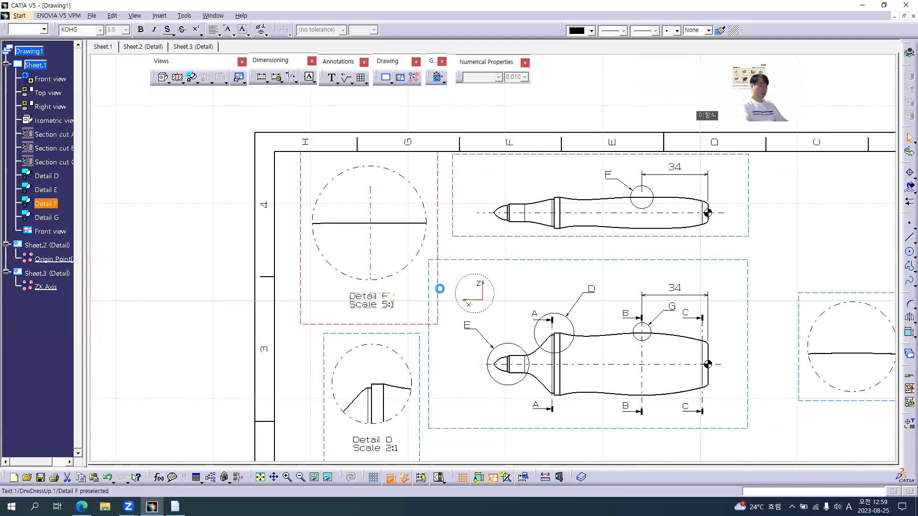
key("alt+Tab")
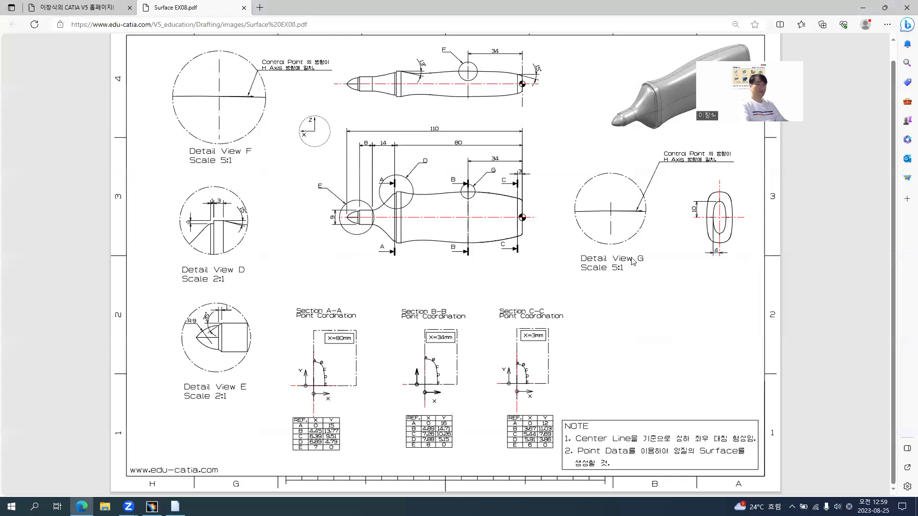
key("alt+Tab")
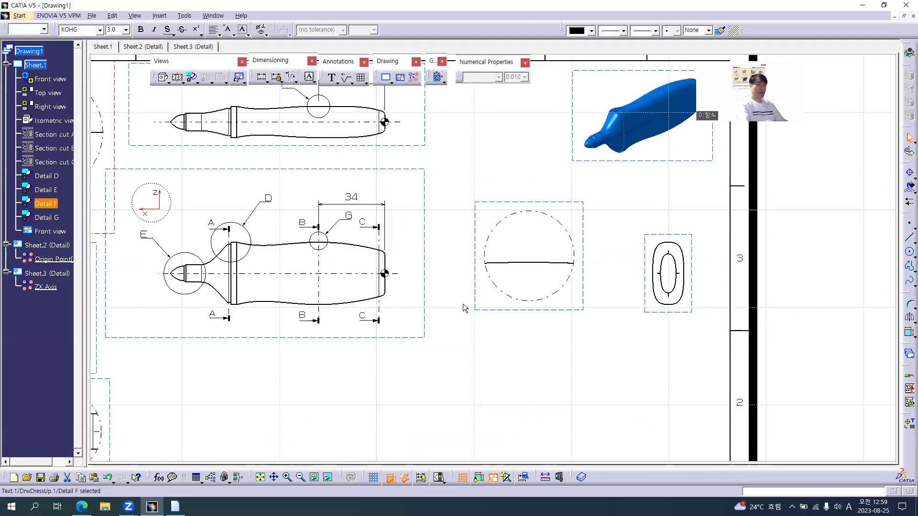
left_click(484, 308)
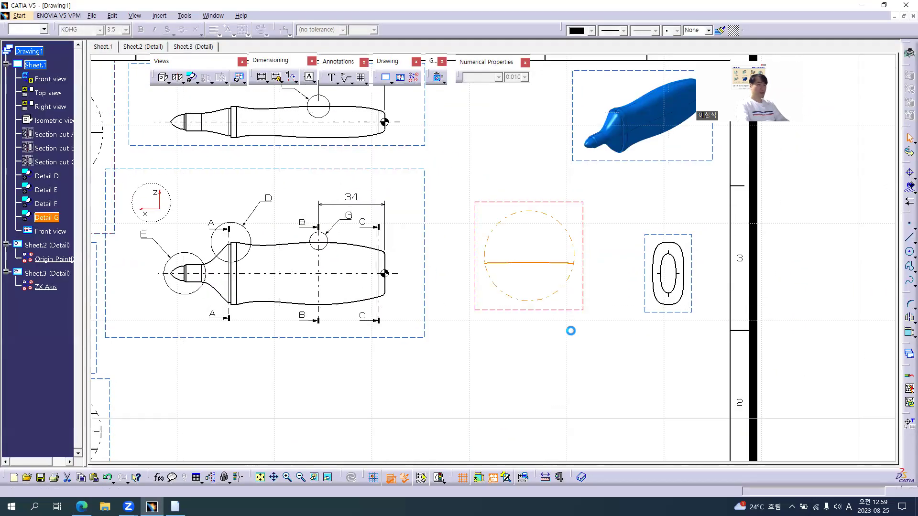
- Position the caption beneath the new detail view and edit its text to read Detail G, Scale 5:1
left_click_drag(528, 414, 532, 330)
double_click(532, 329)
left_click(305, 250)
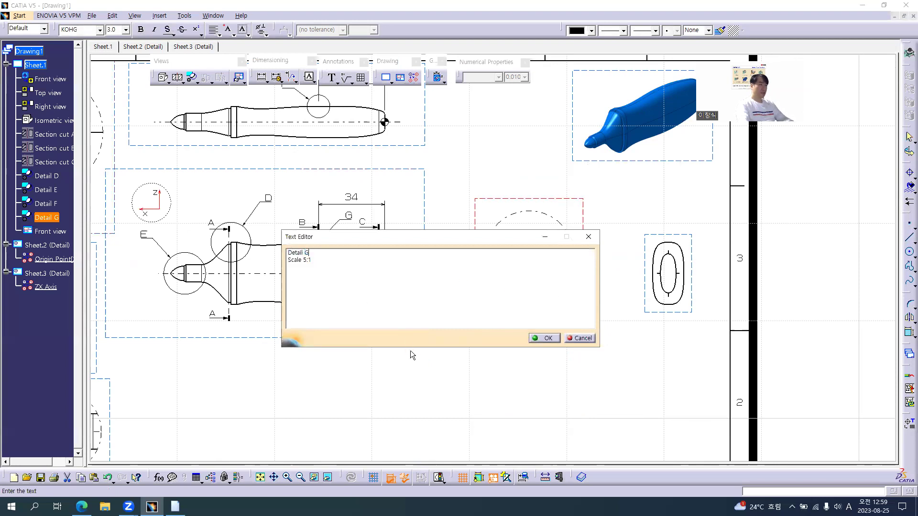
left_click(548, 337)
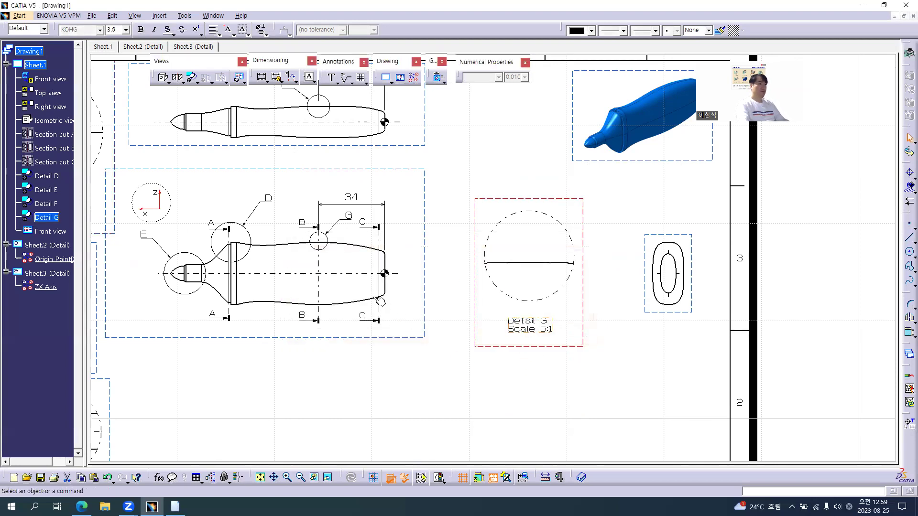
- Copy Detail F's vertical centre line into Detail G and position it through the middle of the circle
scroll(244, 241, "down", 3)
scroll(243, 240, "up", 2)
left_click(203, 158)
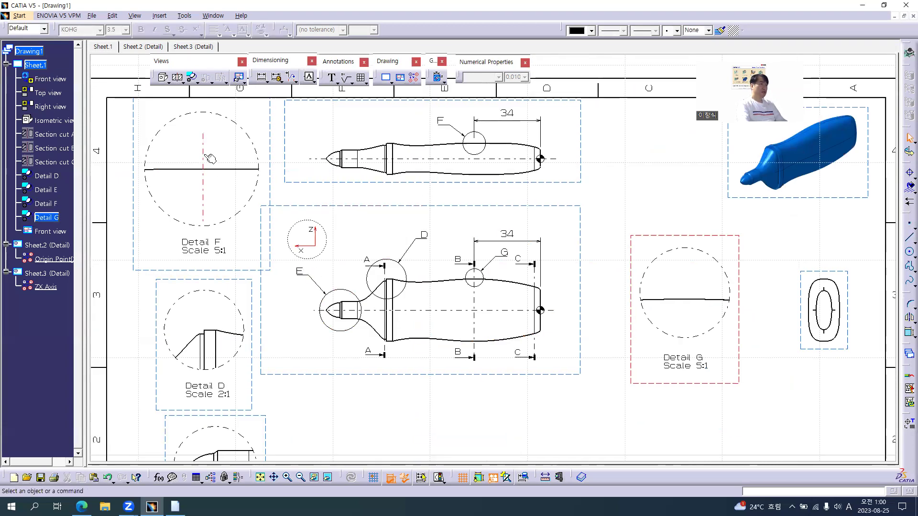
double_click(687, 235)
left_click(686, 239)
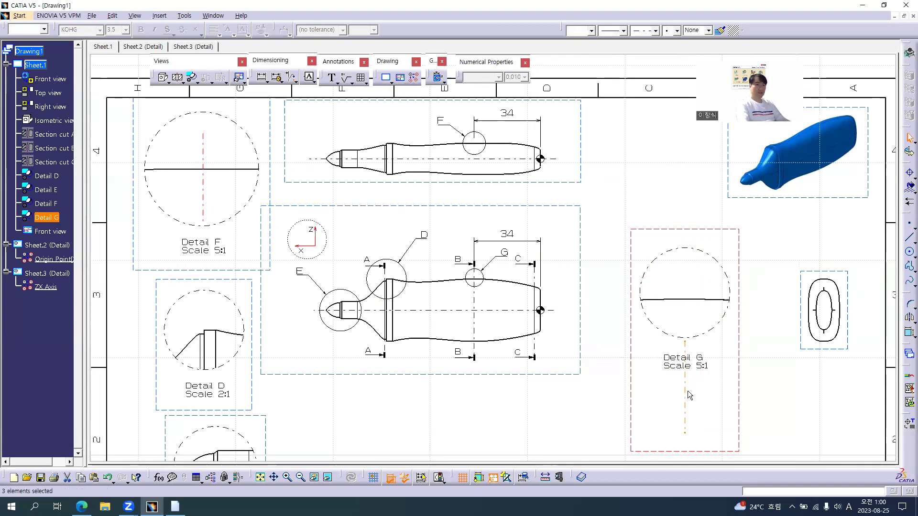
left_click_drag(686, 397, 689, 307)
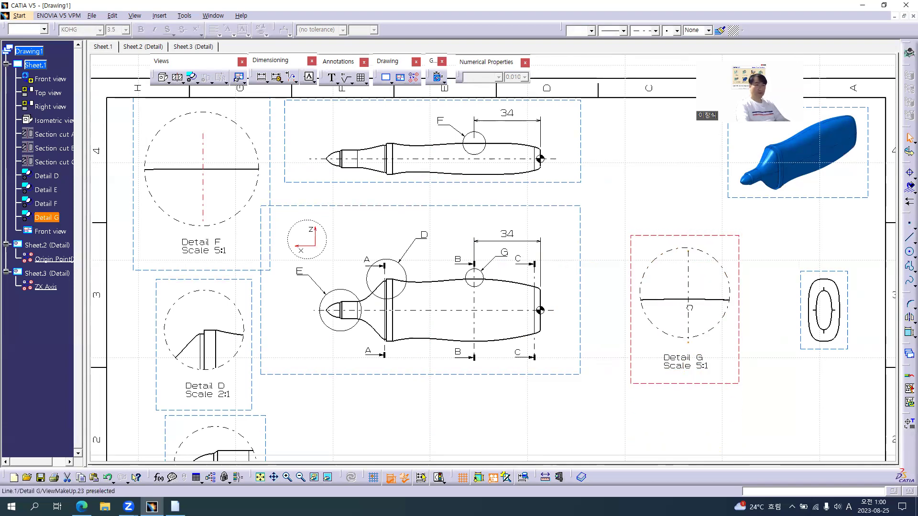
- Unfix the copied centre line in Detail G
mouse_move(692, 314)
middle_mouse_down()
mouse_move(648, 308)
mouse_move(421, 228)
middle_mouse_up()
right_click(415, 225)
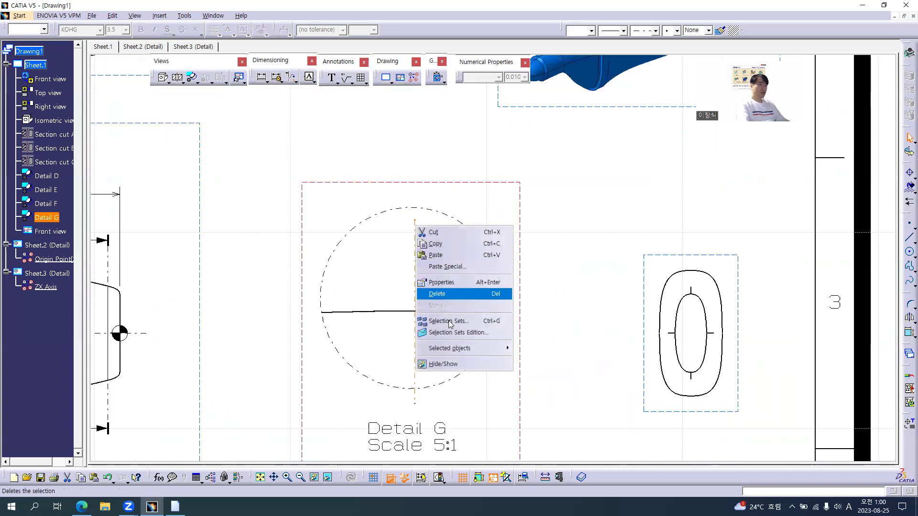
mouse_move(487, 349)
left_click(515, 347)
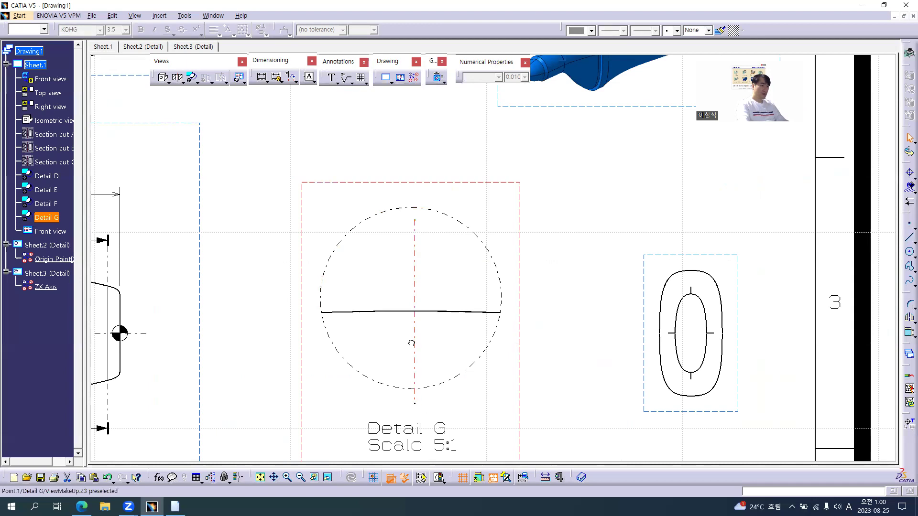
right_click(414, 331)
mouse_move(509, 453)
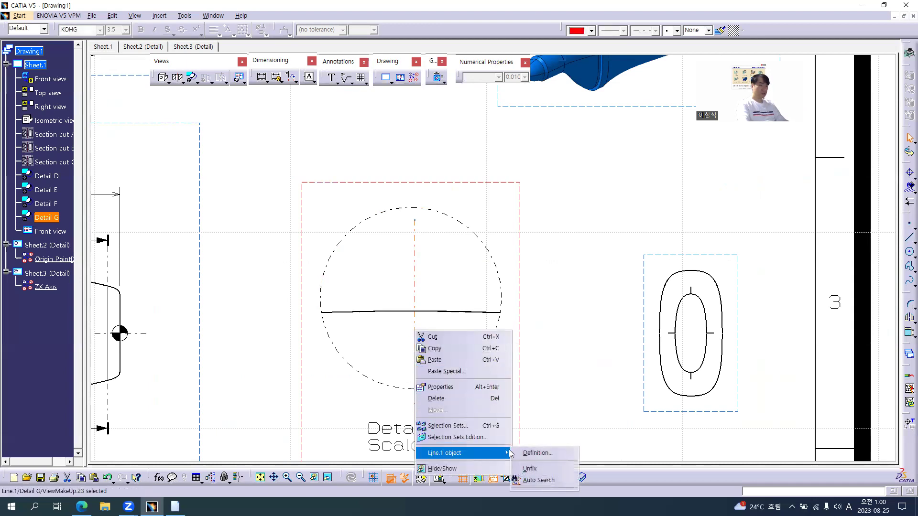
left_click(529, 468)
key("Escape")
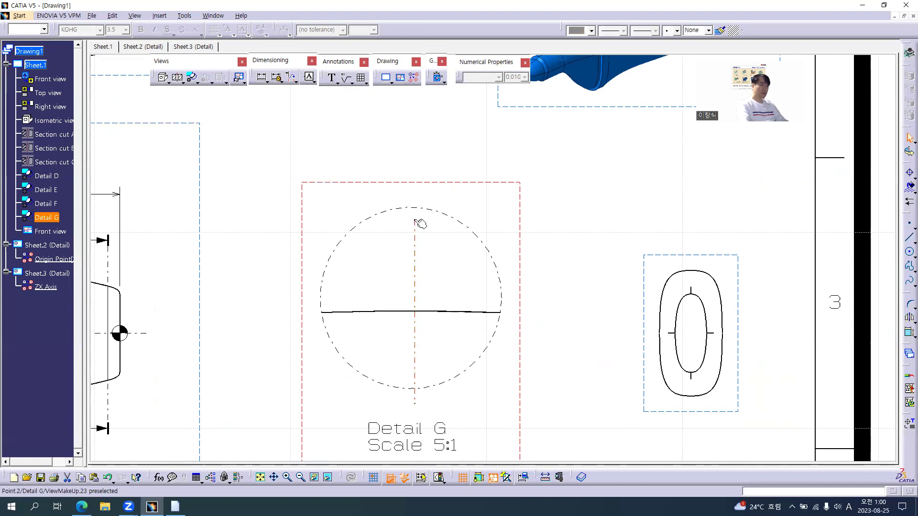
- Delete the copied centre line in Detail G and draw a new vertical line through the middle of the circle
left_click(420, 289)
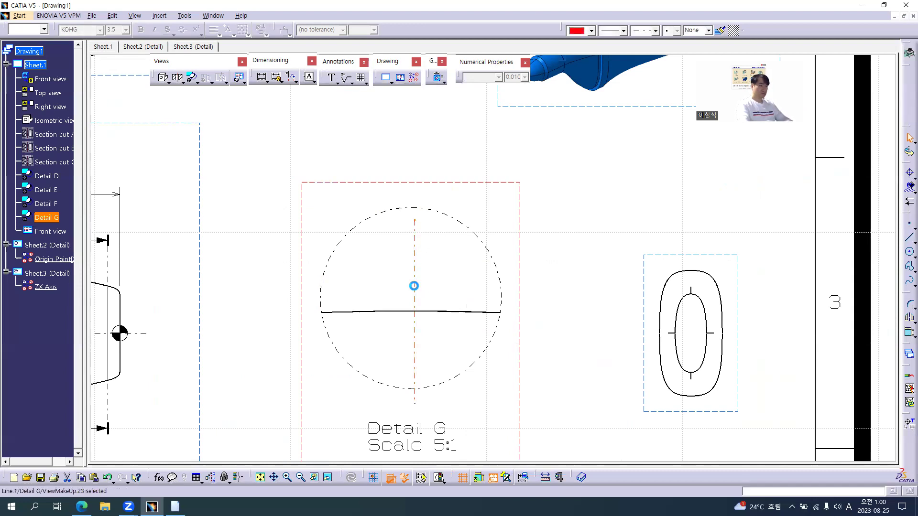
key("Delete")
left_click(909, 237)
left_click(412, 251)
left_click(411, 368)
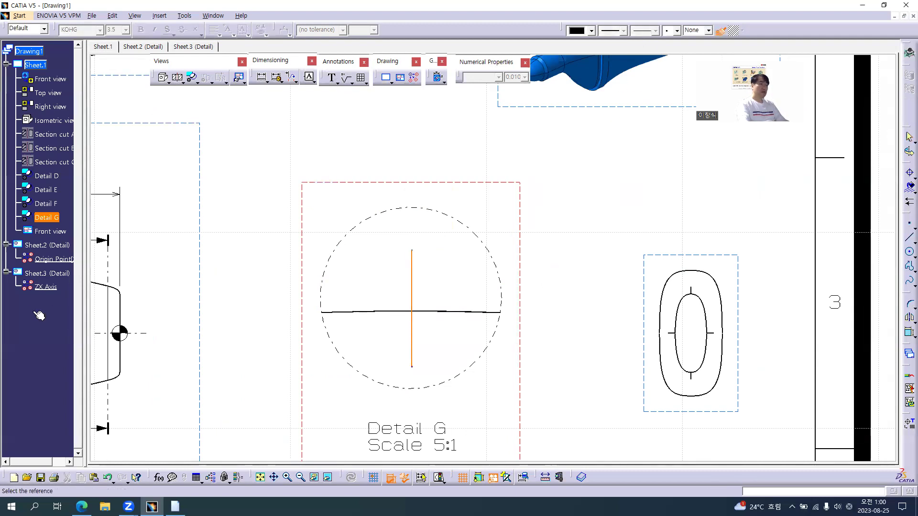
- Apply the graphic format of Detail F's vertical centre line to the new line in Detail G
middle_click_drag(252, 241, 252, 287)
middle_click_drag(329, 290, 622, 337)
left_click(336, 238)
middle_click_drag(462, 288, 377, 225)
middle_click_drag(556, 297, 394, 239)
- Fix the vertical centre line in Detail G and extend its lower end to the edge of the circle
key("alt+Tab")
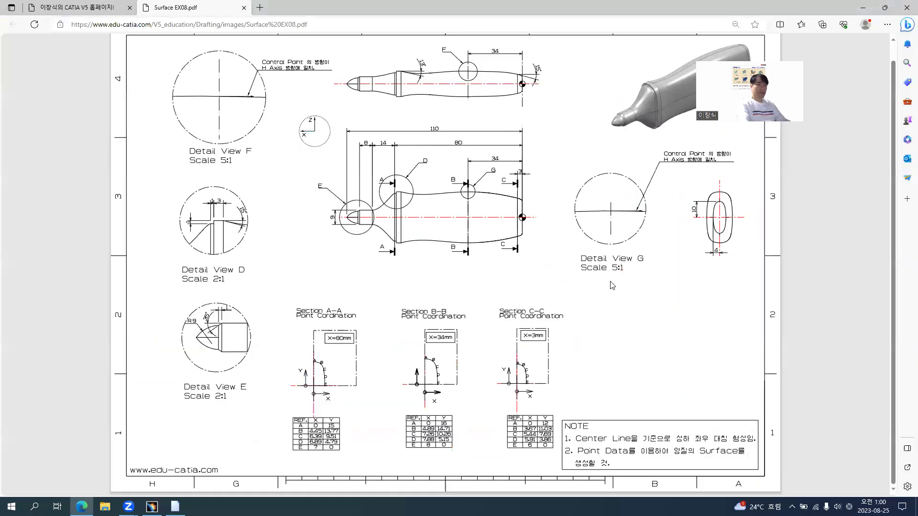
key("alt+Tab")
left_click(429, 239)
right_click(430, 231)
mouse_move(485, 355)
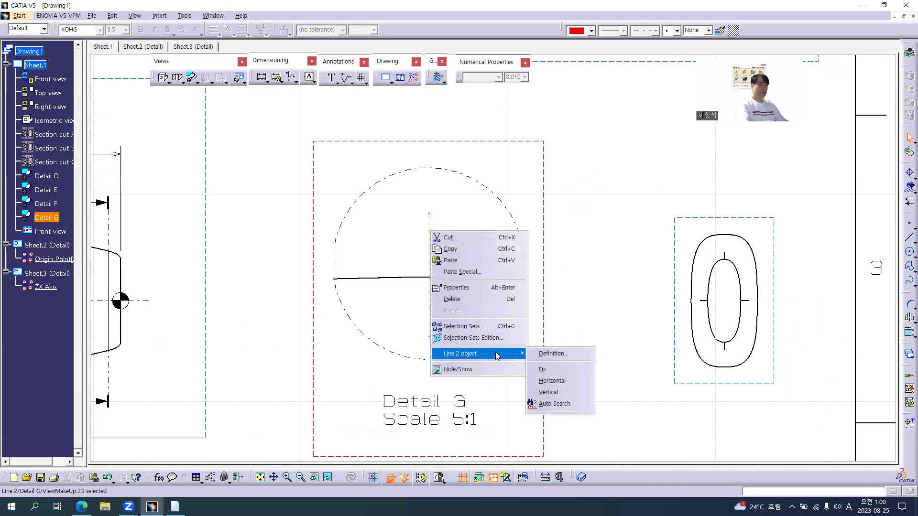
left_click(550, 370)
left_click_drag(429, 338, 428, 358)
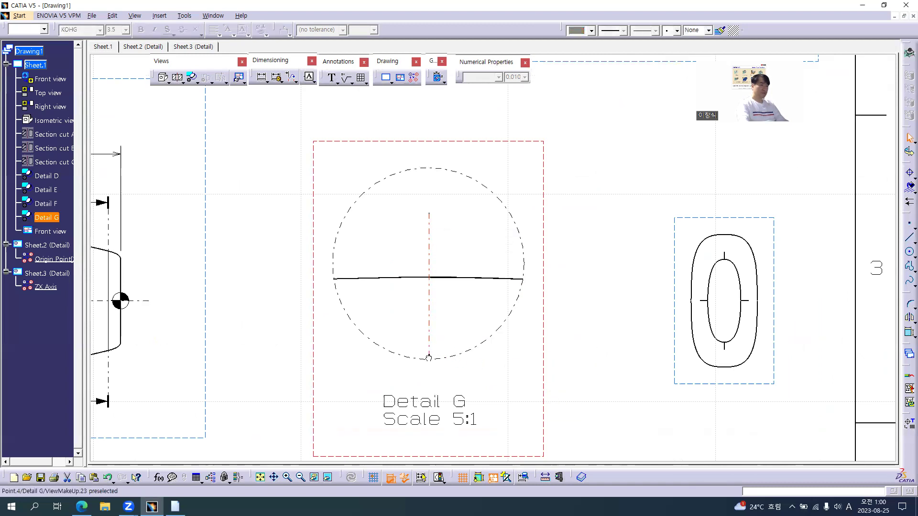
left_click(449, 307)
mouse_move(340, 248)
middle_mouse_down()
mouse_move(350, 315)
mouse_move(330, 301)
mouse_move(454, 299)
mouse_move(459, 320)
middle_mouse_up()
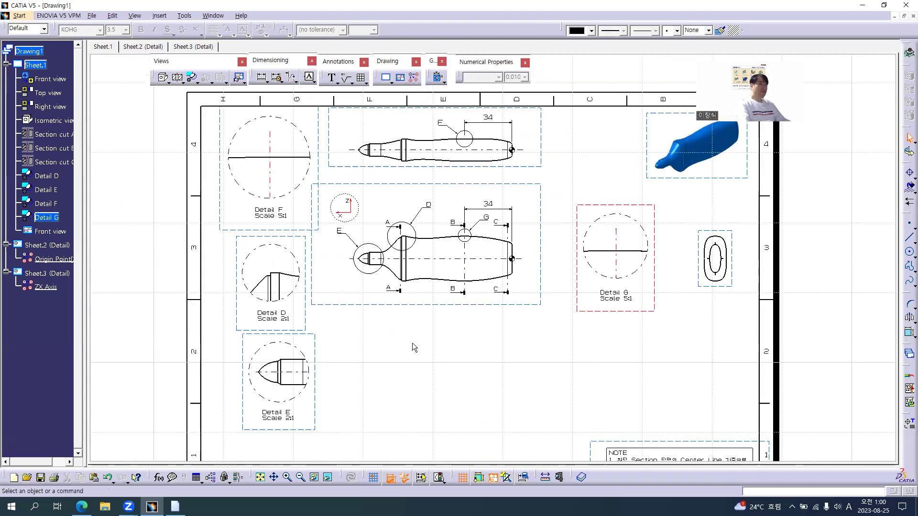
- Check Detail View F in the reference PDF, activate Detail F and draw an arrow from its centre line along the profile toward the circle's right edge
key("alt+Tab")
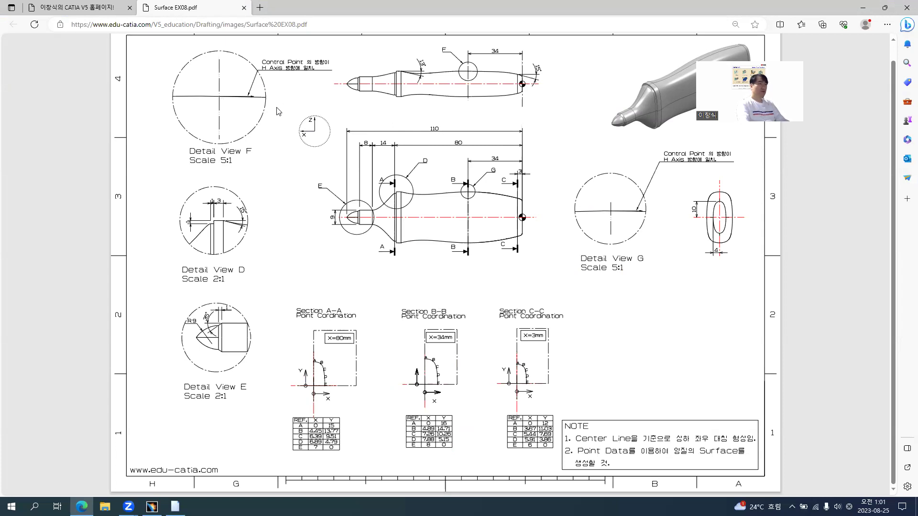
scroll(224, 88, "up", 3, "ctrl")
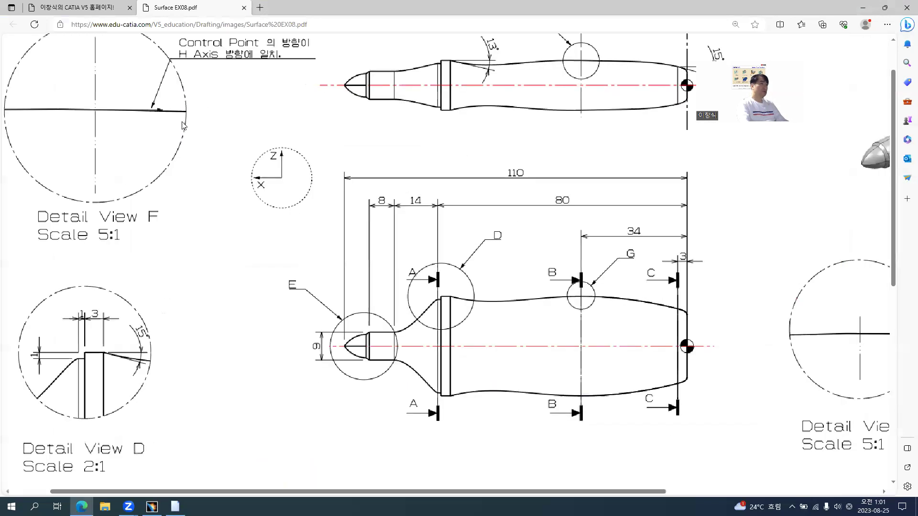
middle_click_drag(132, 80, 166, 141)
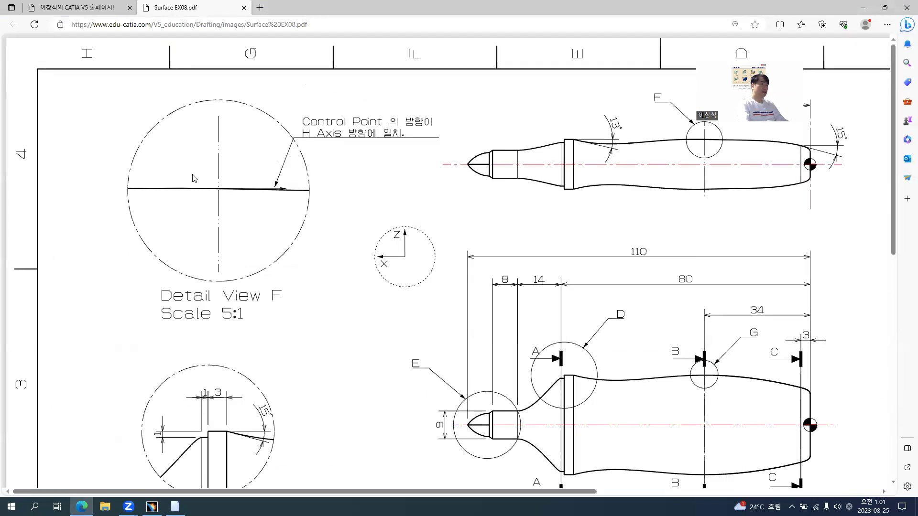
key("alt+Tab")
middle_click_drag(289, 181, 441, 310)
middle_click_drag(440, 310, 427, 247, "ctrl")
double_click(438, 254)
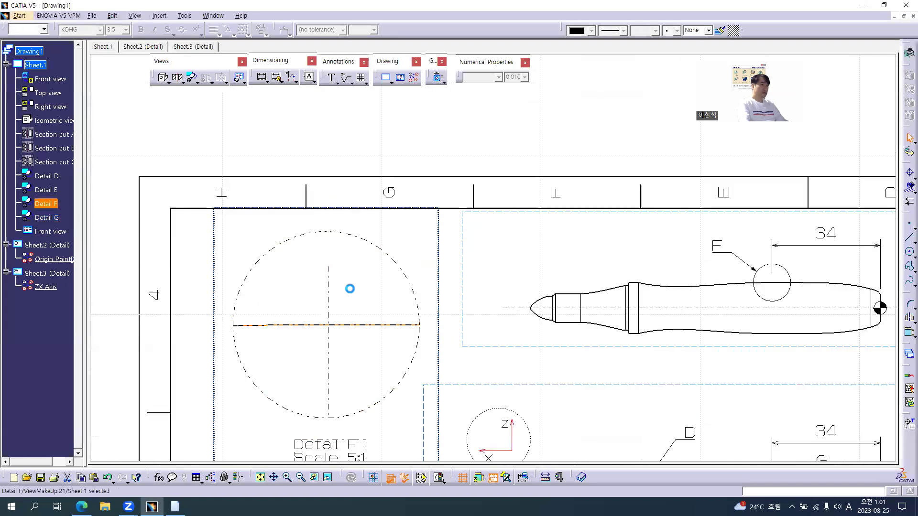
mouse_move(413, 296)
middle_mouse_down()
mouse_move(434, 286)
mouse_move(442, 244)
mouse_move(281, 130)
middle_mouse_up()
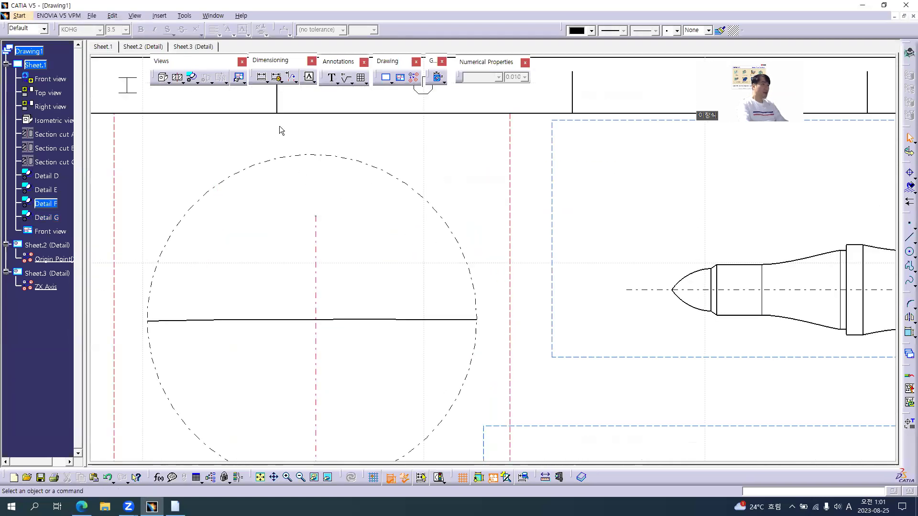
left_click(909, 201)
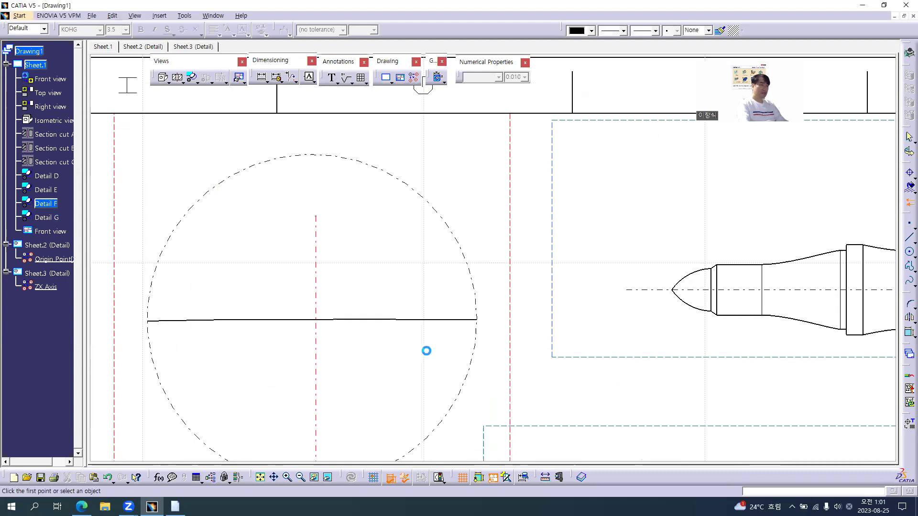
left_click(319, 323)
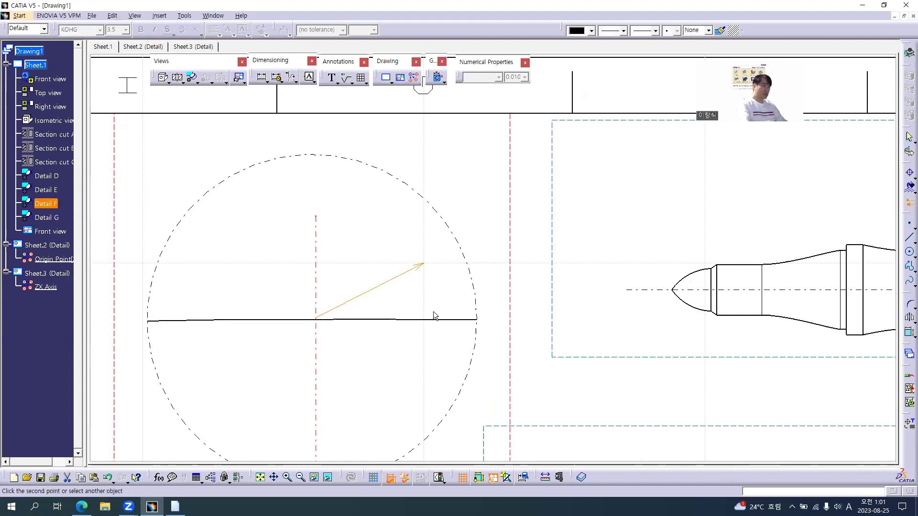
left_click(463, 319)
- Move the arrow in Detail F closer to the profile, placing its tail on the centre line intersection and adjusting its tip
mouse_move(493, 318)
middle_mouse_down()
mouse_move(547, 271)
mouse_move(440, 265)
middle_mouse_up()
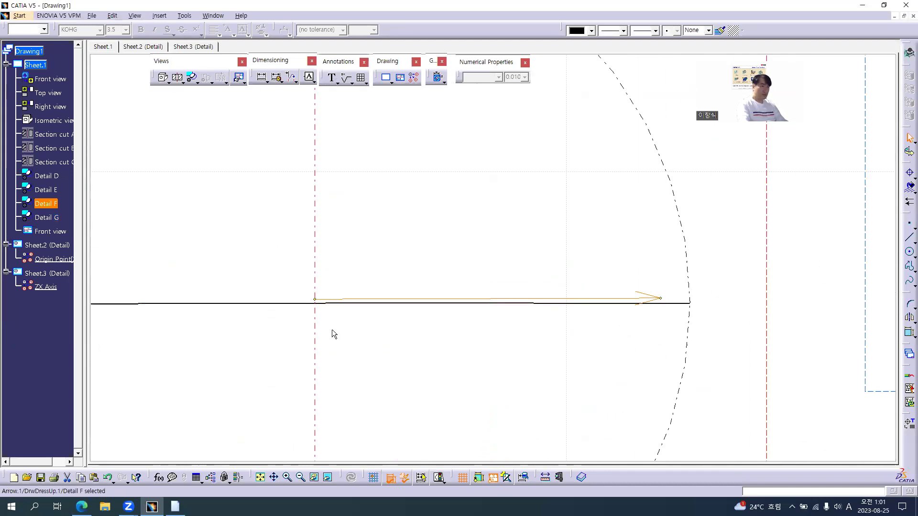
left_click_drag(383, 299, 386, 301)
left_click(391, 304)
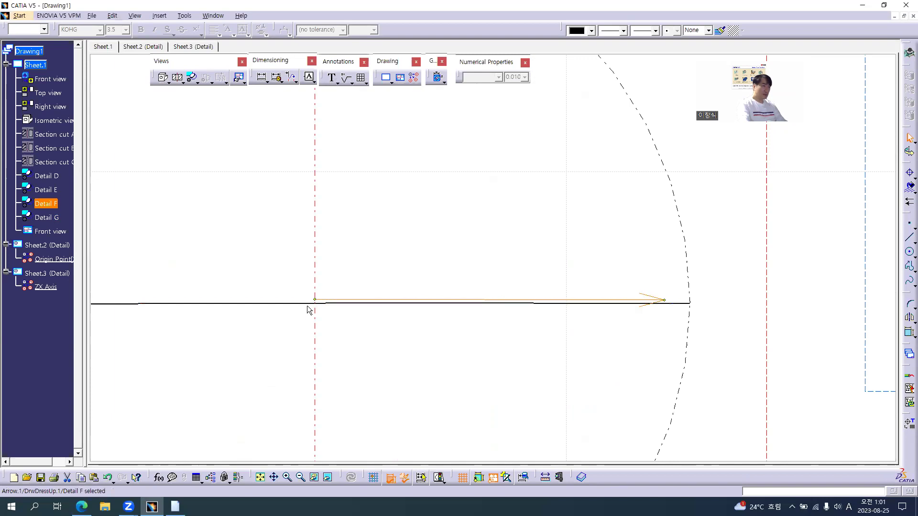
left_click_drag(315, 301, 316, 305)
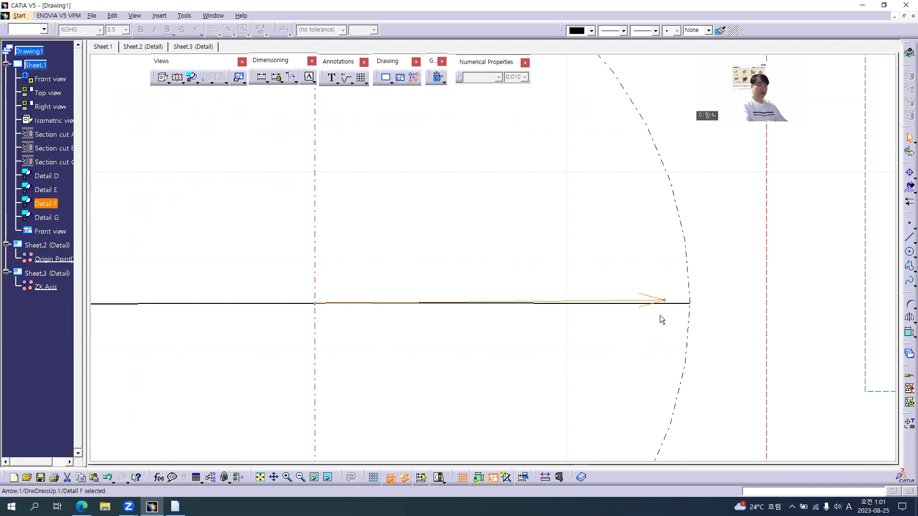
left_click_drag(664, 302, 667, 302)
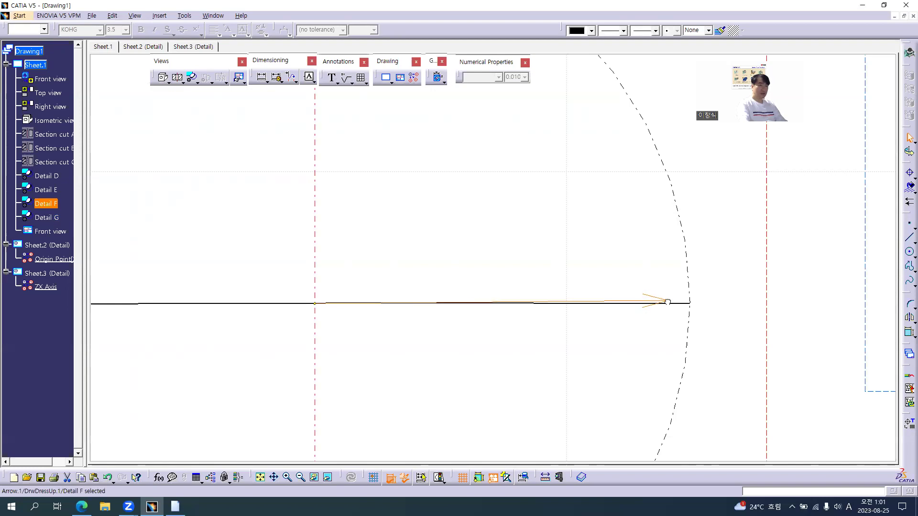
left_click(494, 344)
mouse_move(494, 348)
middle_mouse_down()
mouse_move(497, 408)
mouse_move(482, 342)
middle_mouse_up()
- Compare with the reference PDF and change the symbol shape at the tip of Detail F's arrow to Filled Arrow
key("alt+Tab")
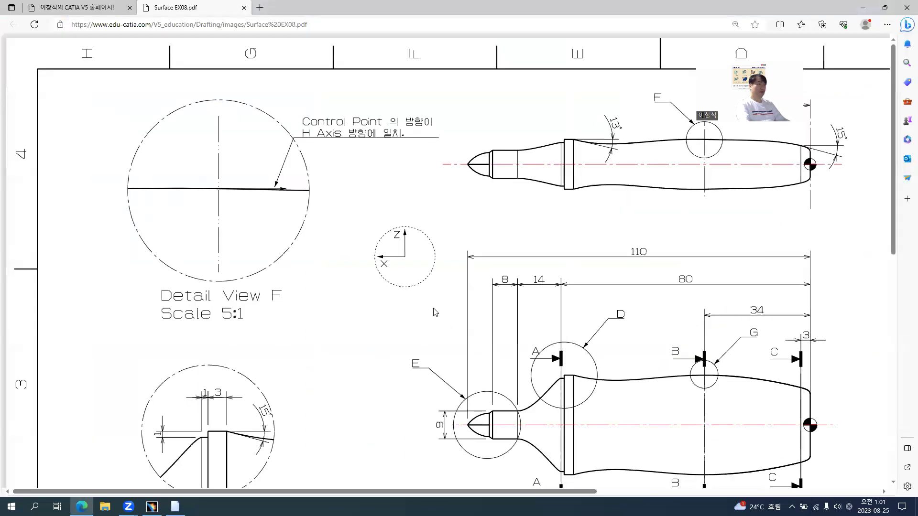
scroll(258, 195, "up", 3, "ctrl")
key("alt+Tab")
left_click(661, 304)
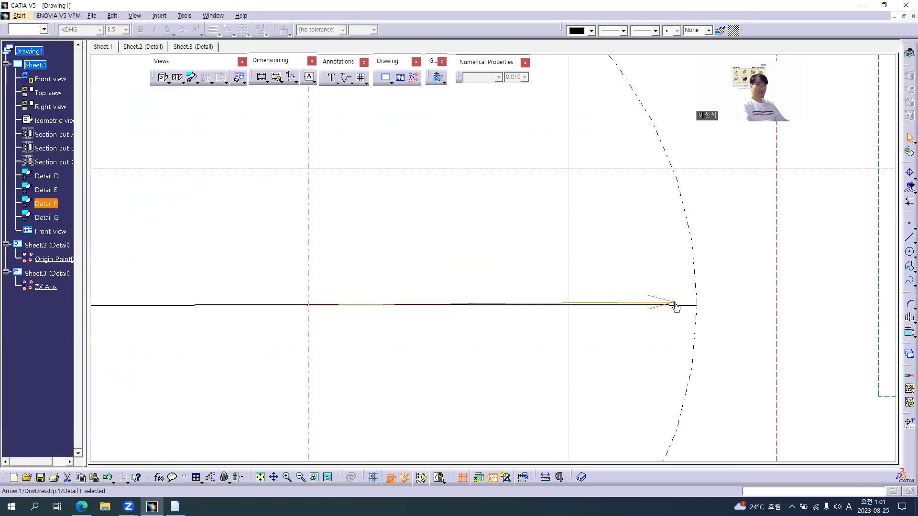
right_click(676, 307)
mouse_move(725, 357)
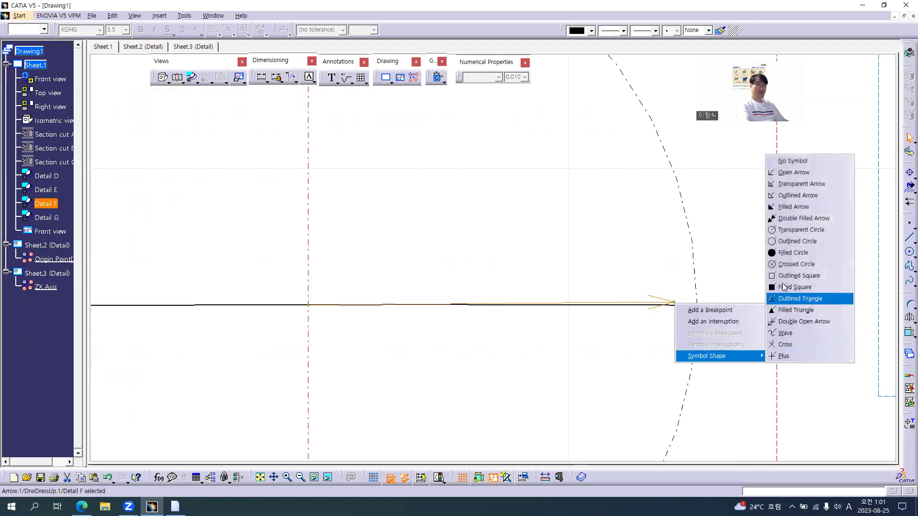
left_click(782, 209)
left_click(592, 201)
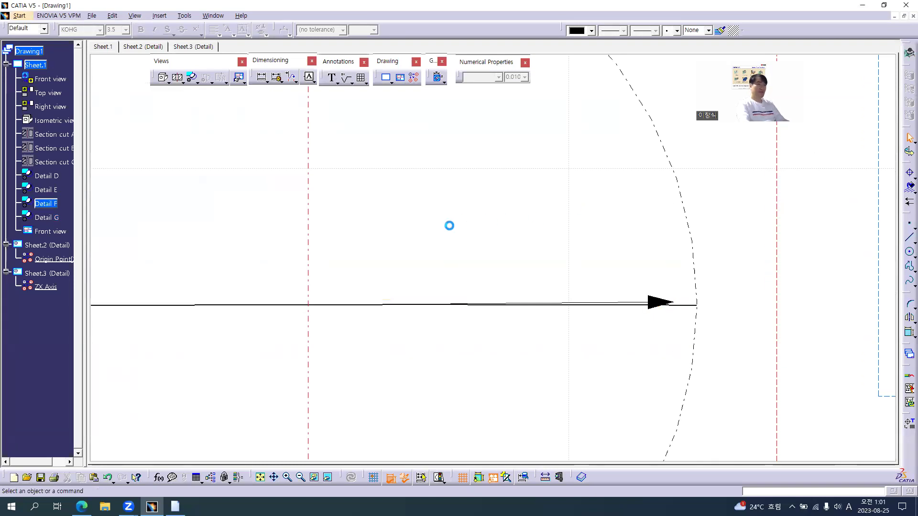
- Check the control point note in the reference PDF and place a text with leader beside the arrow in Detail F
middle_click_drag(447, 226, 437, 304)
key("alt+Tab")
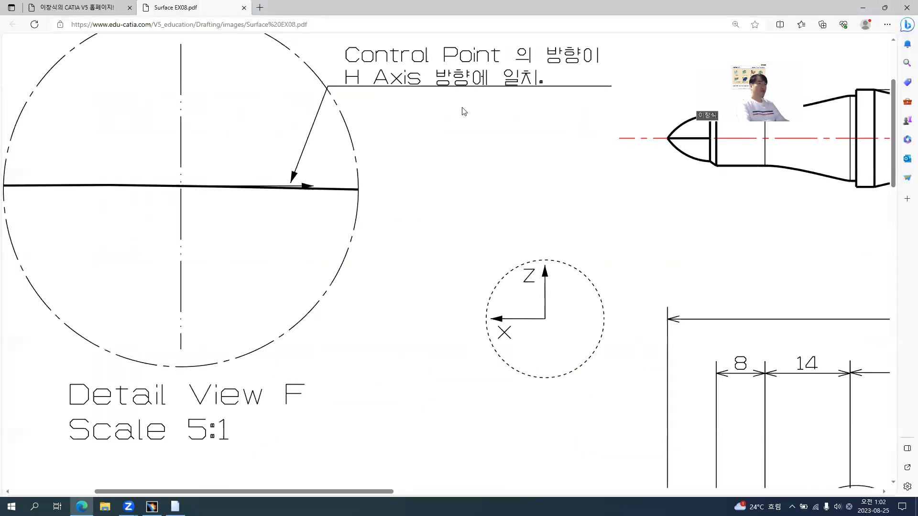
key("alt+Tab")
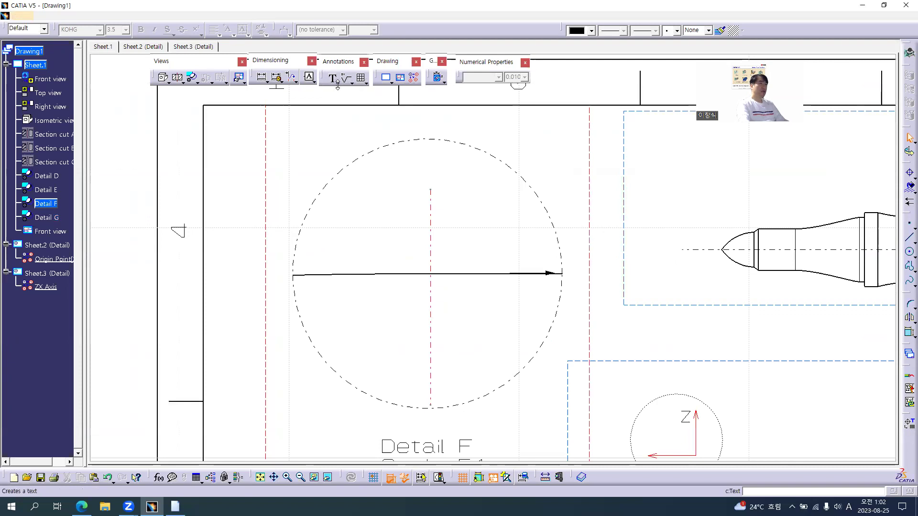
left_click(337, 85)
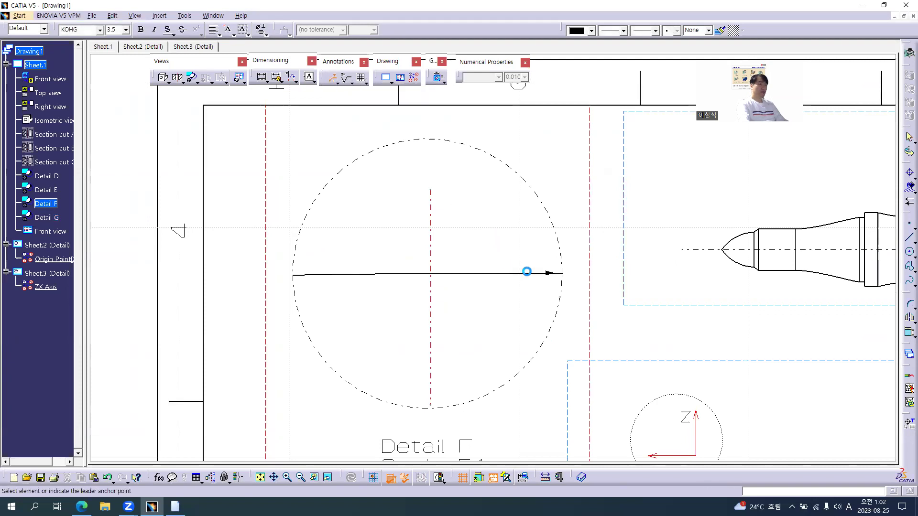
left_click(537, 250)
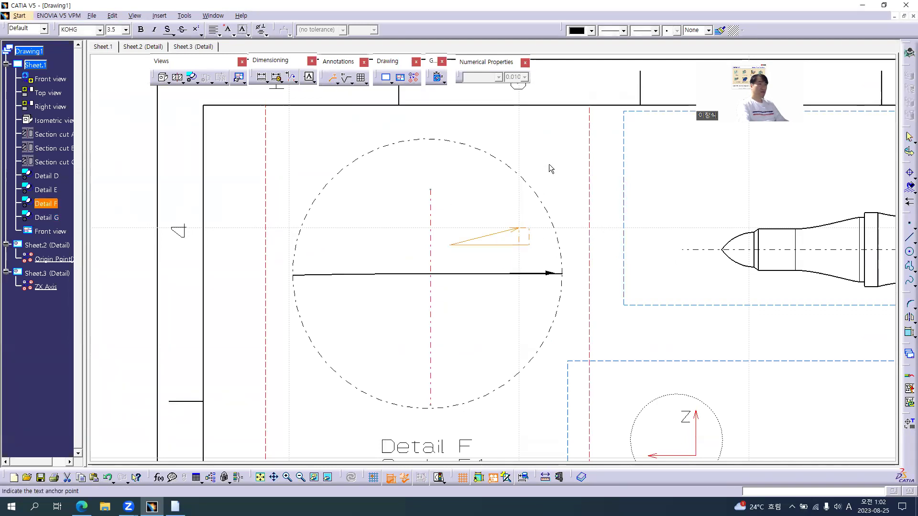
left_click(513, 235)
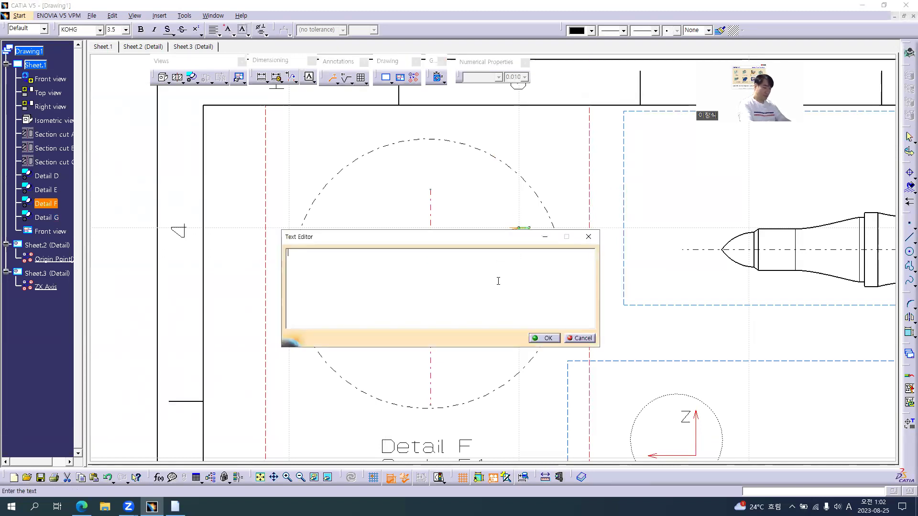
- Enter "Control Point 의 방향이" as the first line of the note, checking the wording in the reference PDF
type("Cont")
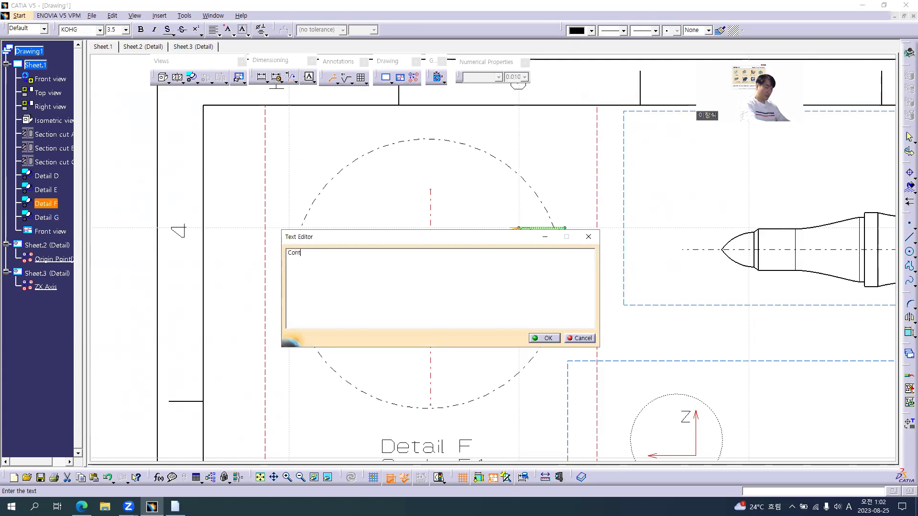
type("rol Point")
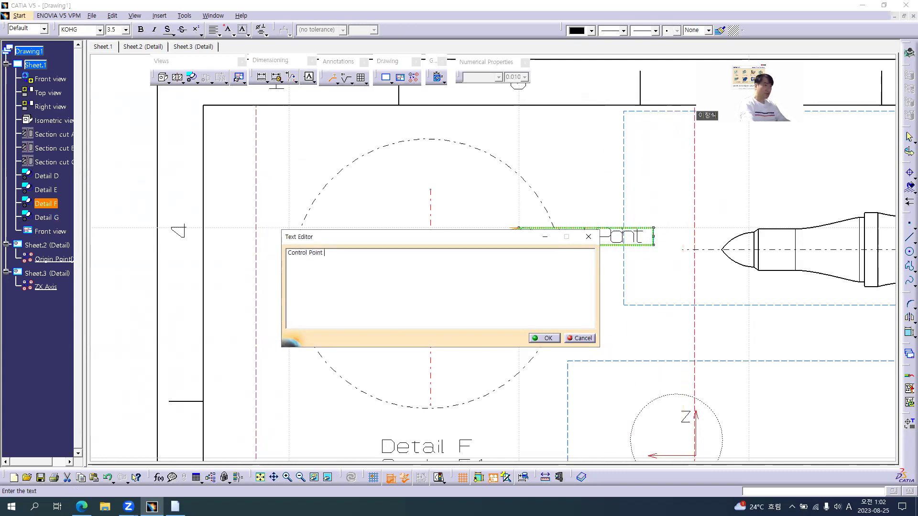
key("alt+Tab")
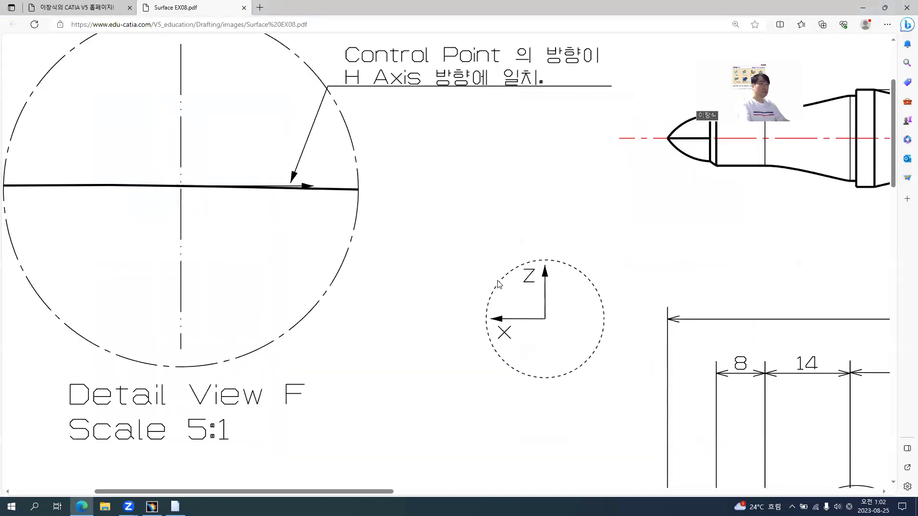
key("alt+Tab")
type("의 방향이")
key("Return")
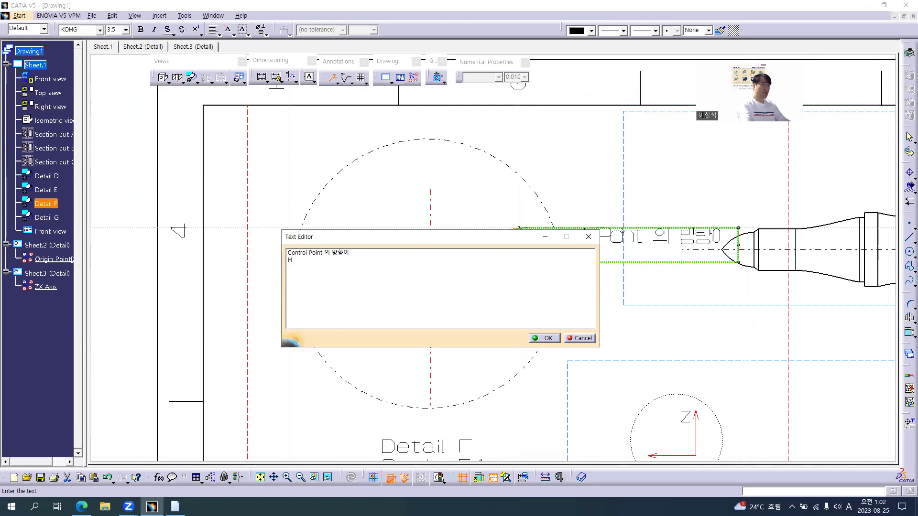
- Add the second line "H Axis의 평행한 방향임." to the note and confirm the text
key("alt+Tab")
key("alt+Tab")
type("H")
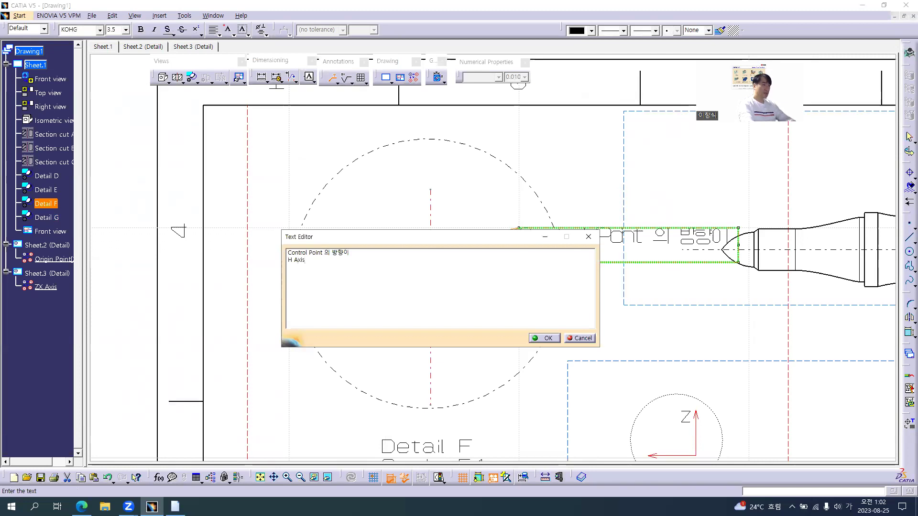
type(" Axis의 평행")
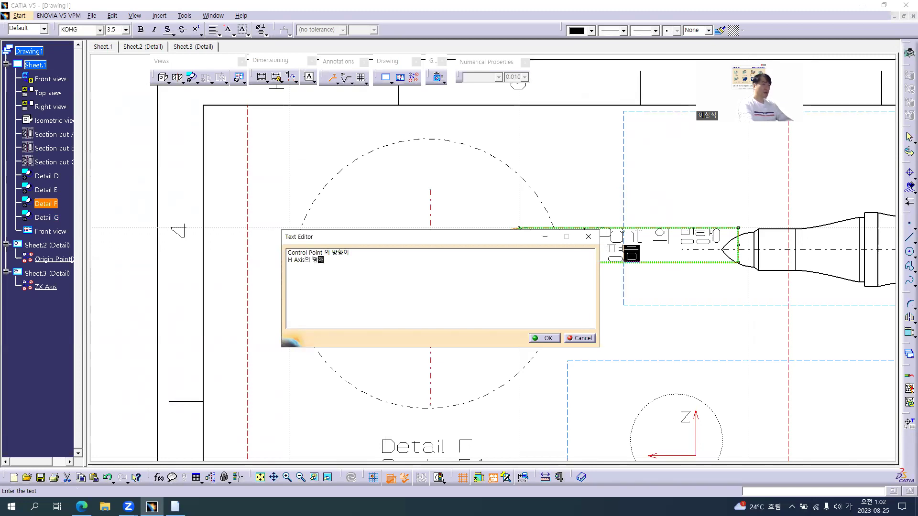
type("한")
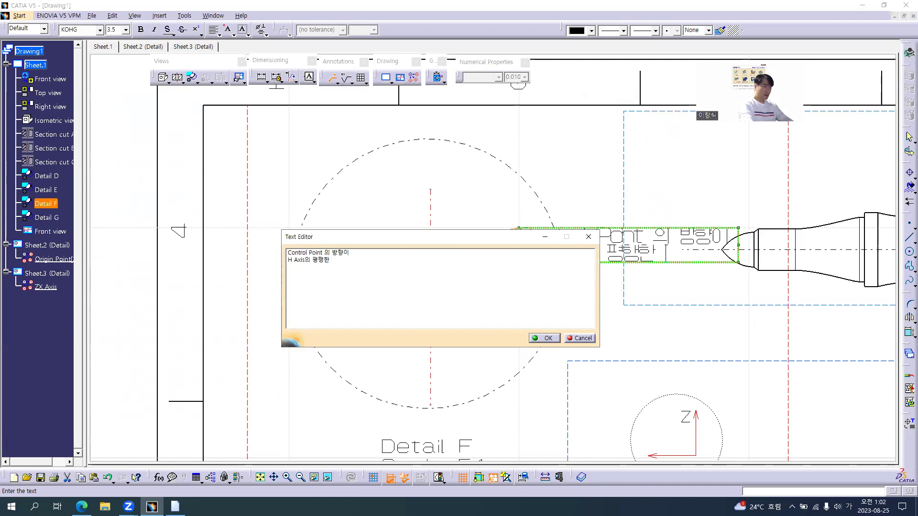
key("alt+Tab")
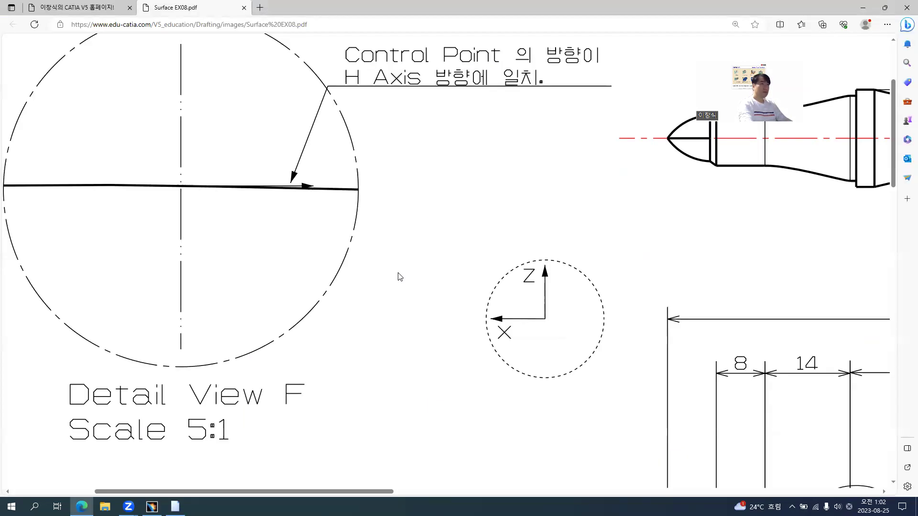
key("alt+Tab")
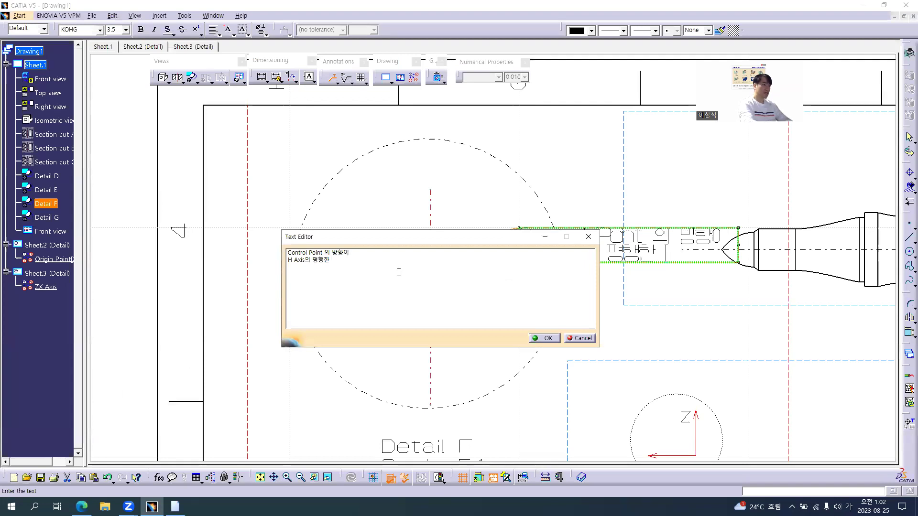
type("방향ㅇ")
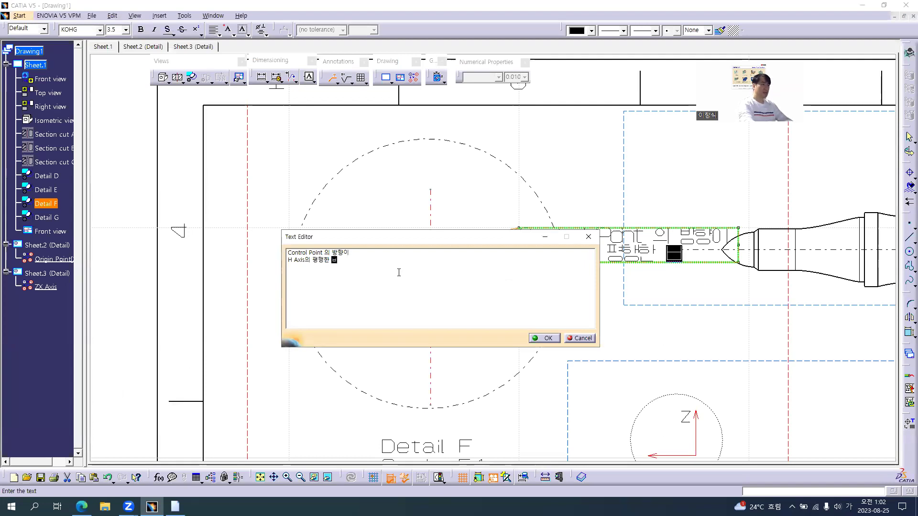
type("ㅣㅁ")
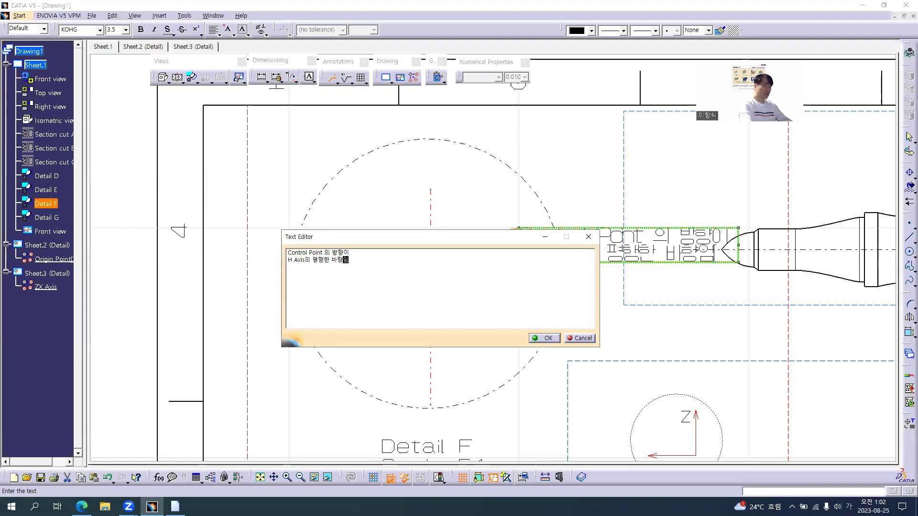
key("Left")
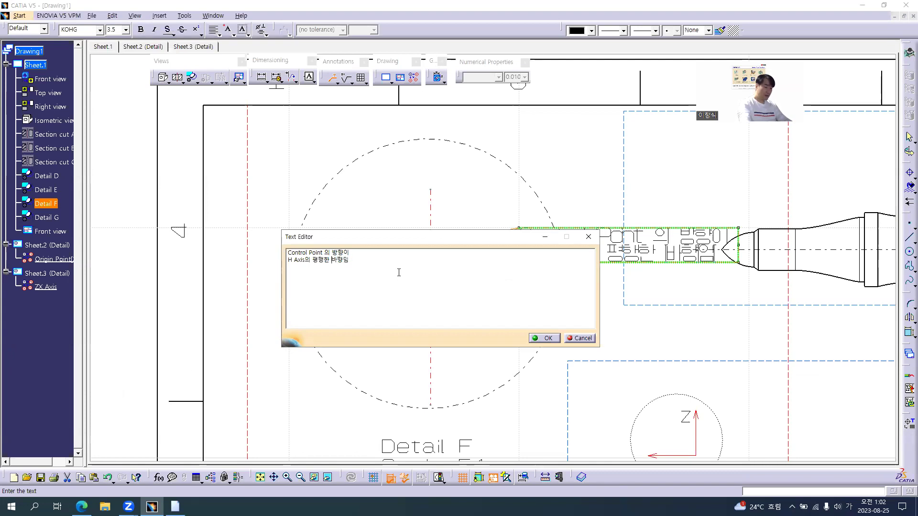
key("Delete")
type("ㅂ")
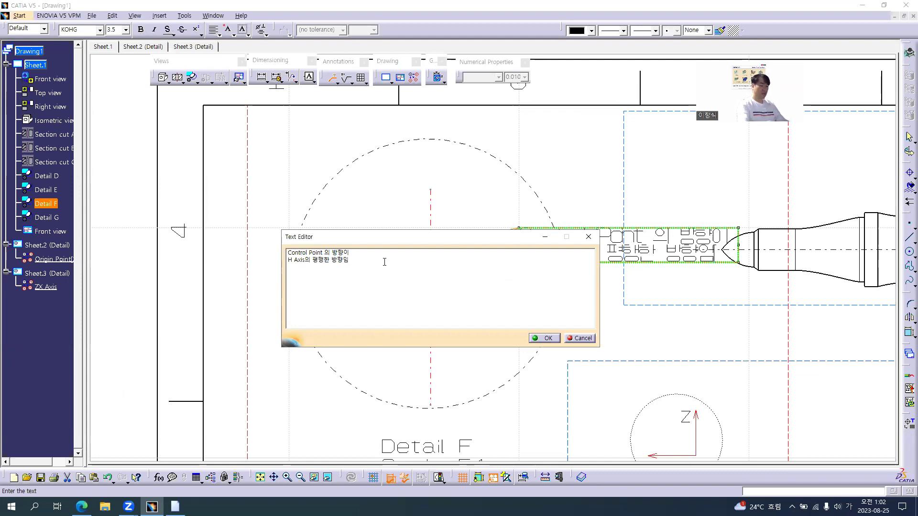
left_click(545, 337)
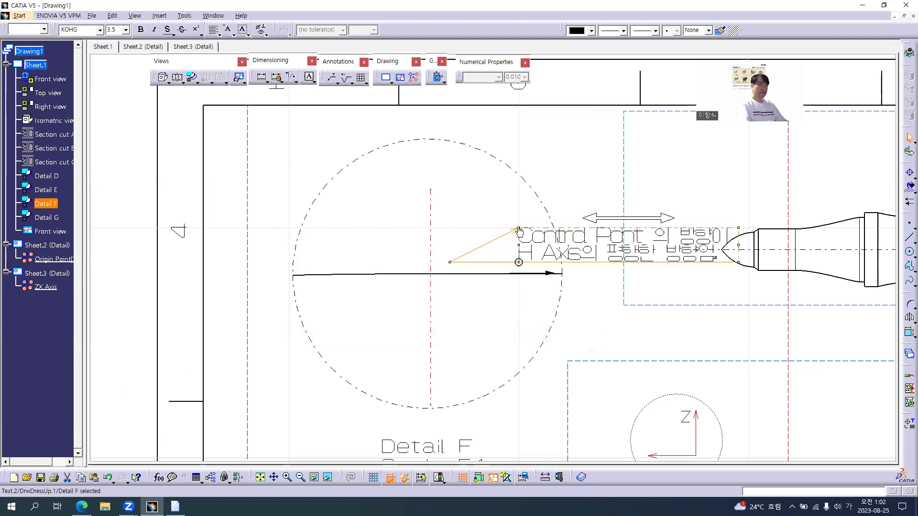
- Move the note outside the upper right of Detail F's circle and set its leader tip on the arrow near the arrowhead
left_click_drag(517, 229, 486, 274)
left_click_drag(577, 269, 664, 191)
left_click_drag(696, 151, 640, 152)
key("alt+Tab")
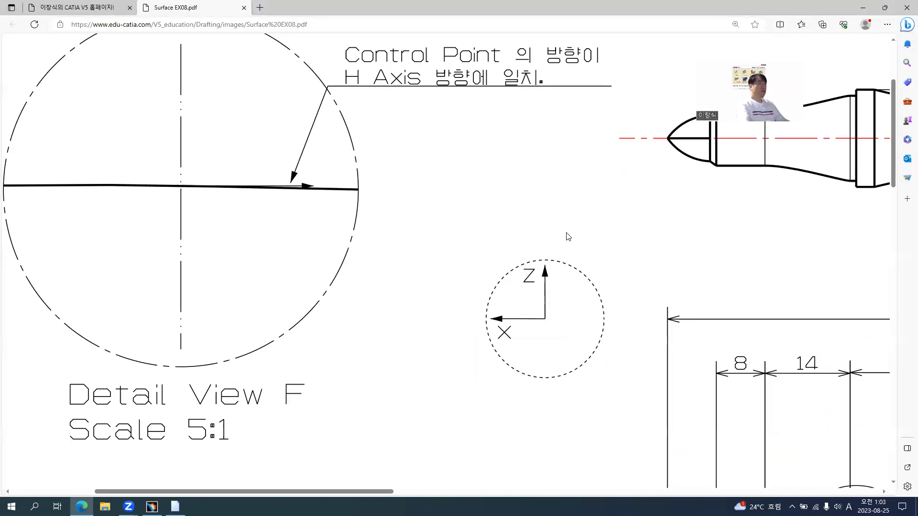
key("alt+Tab")
left_click(488, 276)
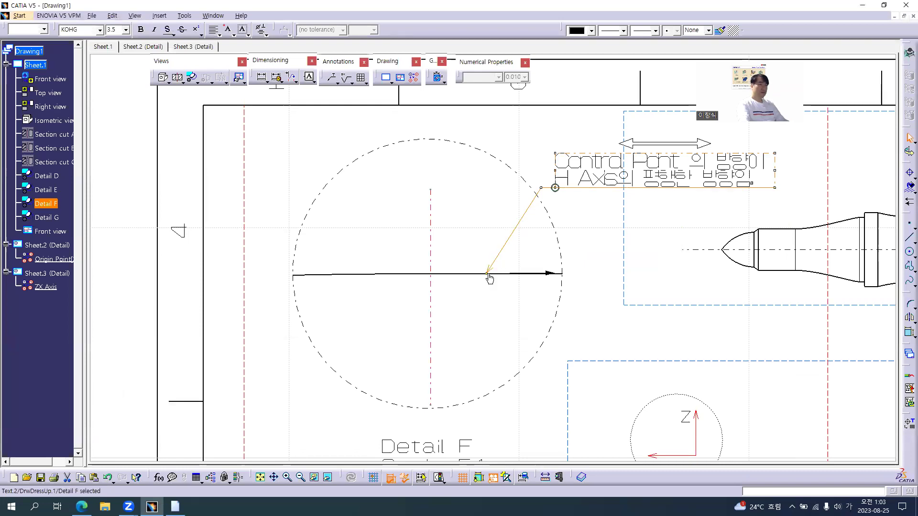
left_click_drag(485, 276, 532, 275)
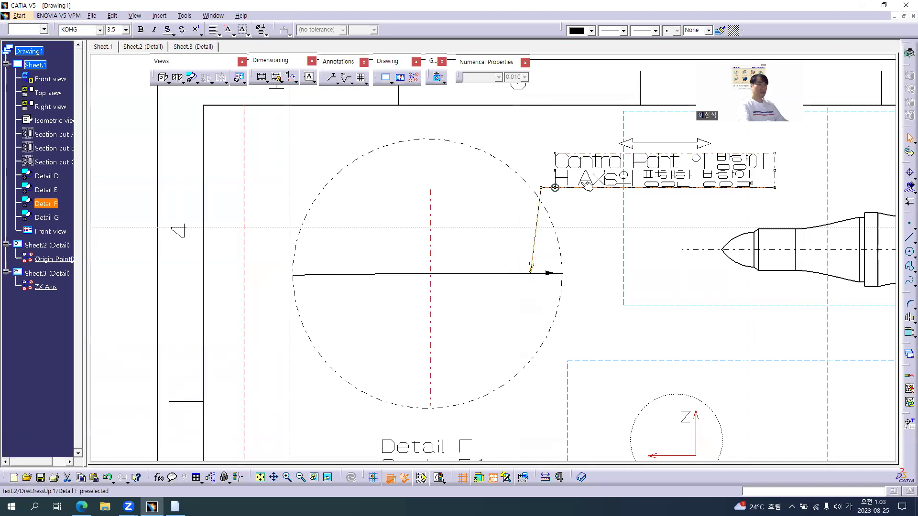
left_click_drag(581, 190, 603, 200)
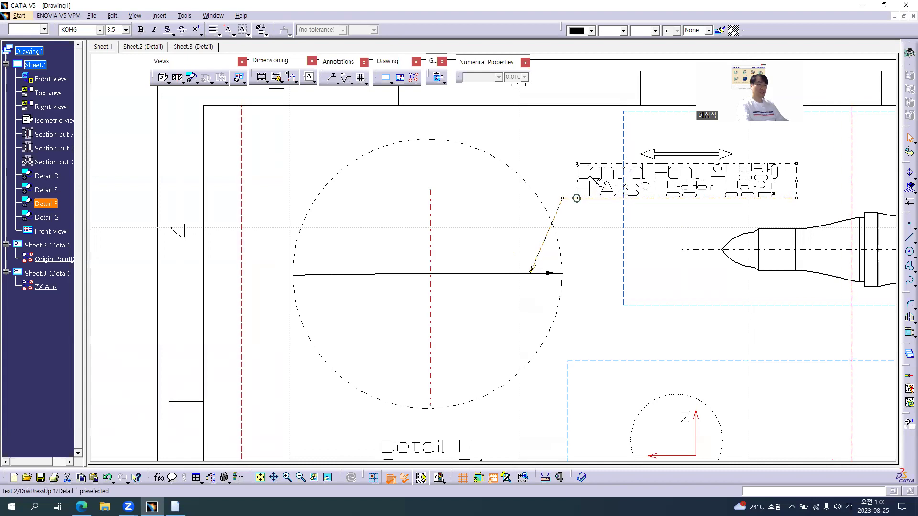
- Set the note's font size to 3 mm and its character spacing to 20 %
key("alt+Return")
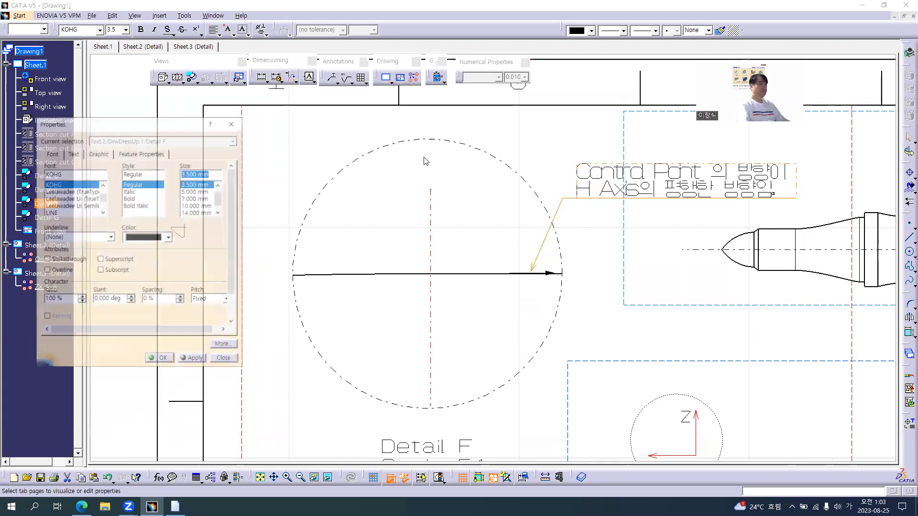
type("3")
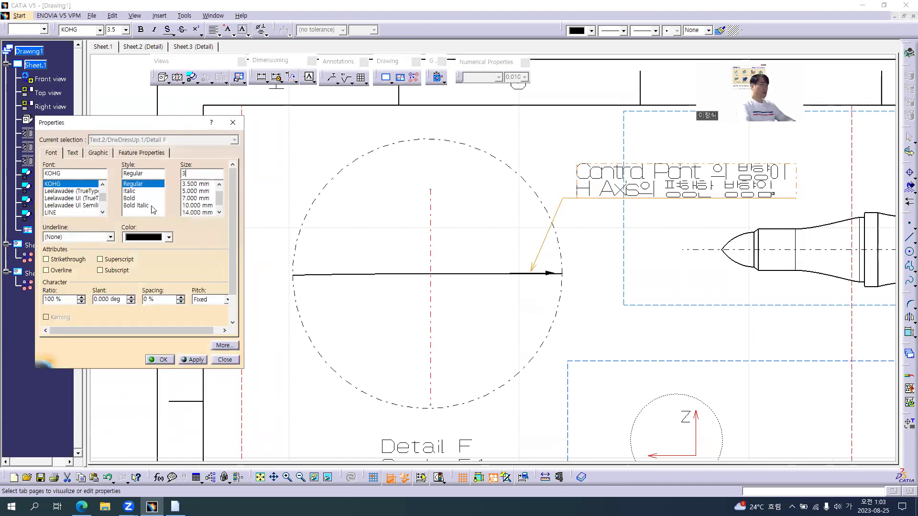
double_click(145, 299)
type("2")
type("5")
key("BackSpace")
type("0")
key("Tab")
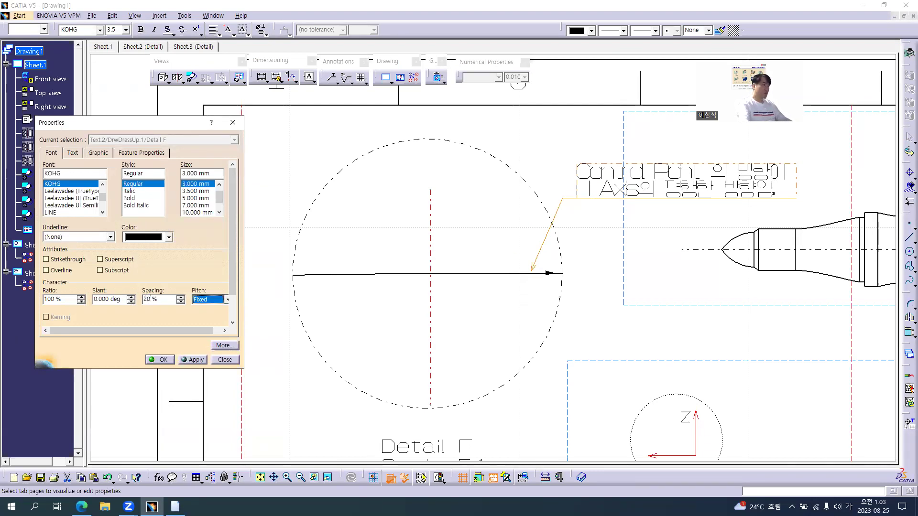
- Set the note's line spacing to 1 mm and apply the text properties
left_click(73, 153)
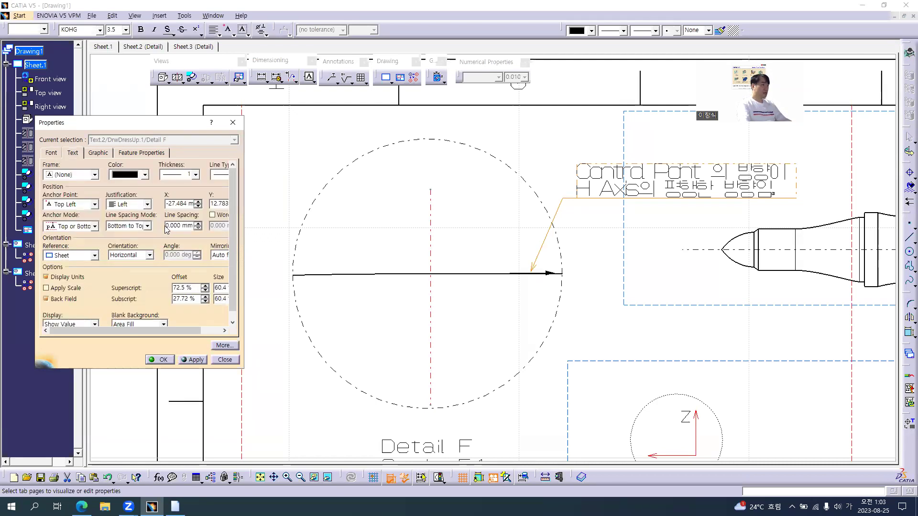
left_click(168, 226)
left_click(193, 359)
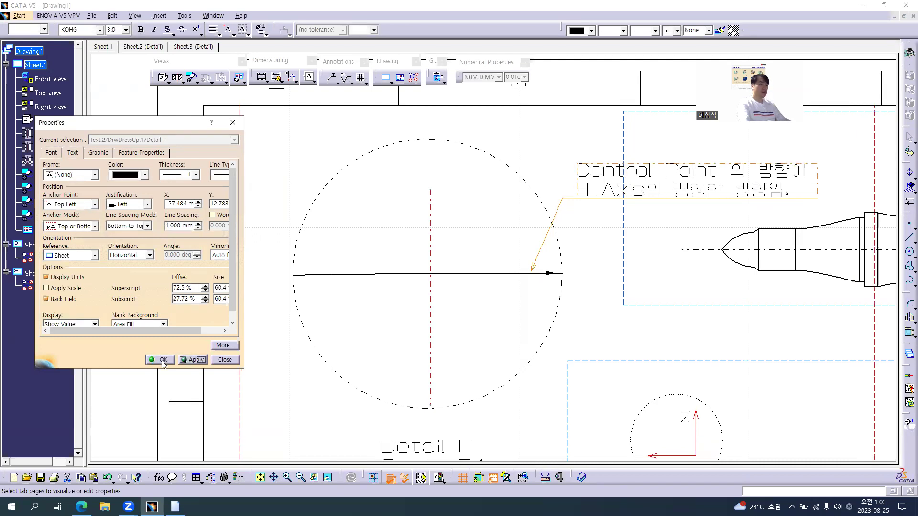
left_click(655, 361)
- Compare Detail F with the reference PDF and copy its note and direction arrow into Detail G
mouse_move(592, 315)
middle_mouse_down()
mouse_move(400, 326)
mouse_move(381, 349)
middle_mouse_up()
key("alt+Tab")
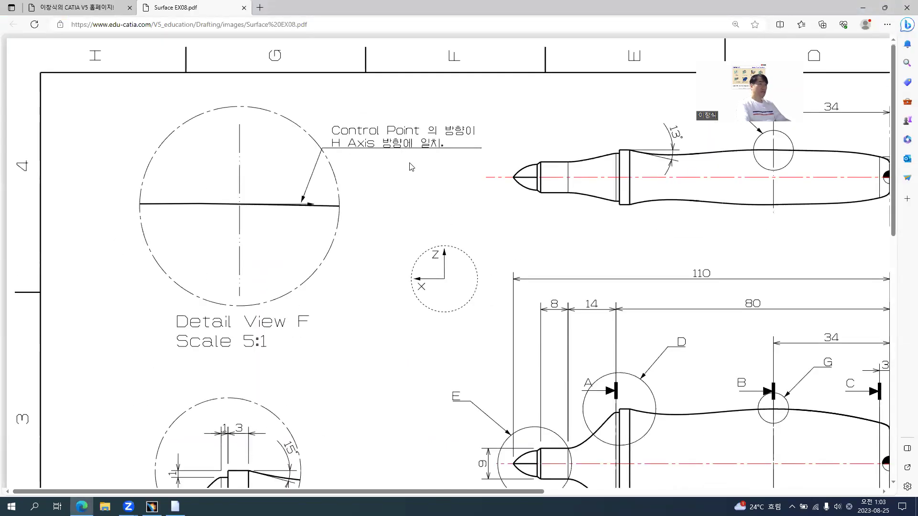
key("alt+Tab")
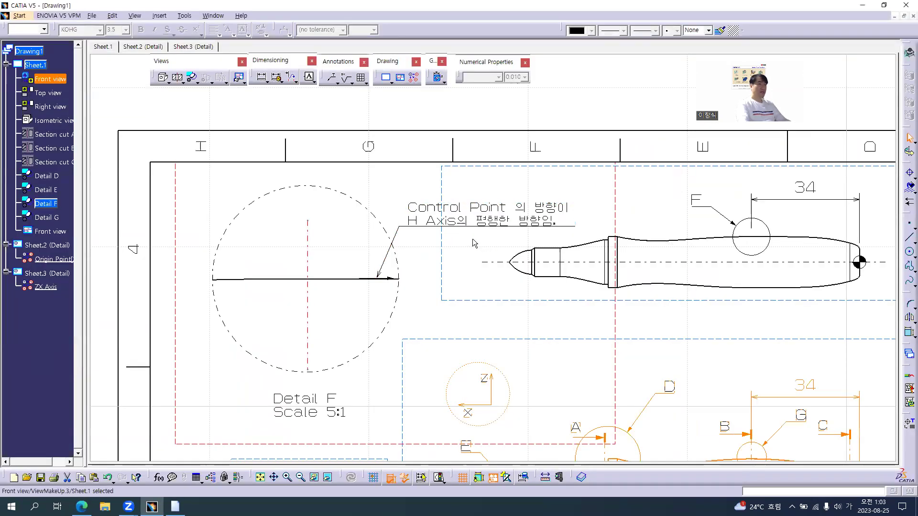
left_click(478, 247)
left_click(415, 237)
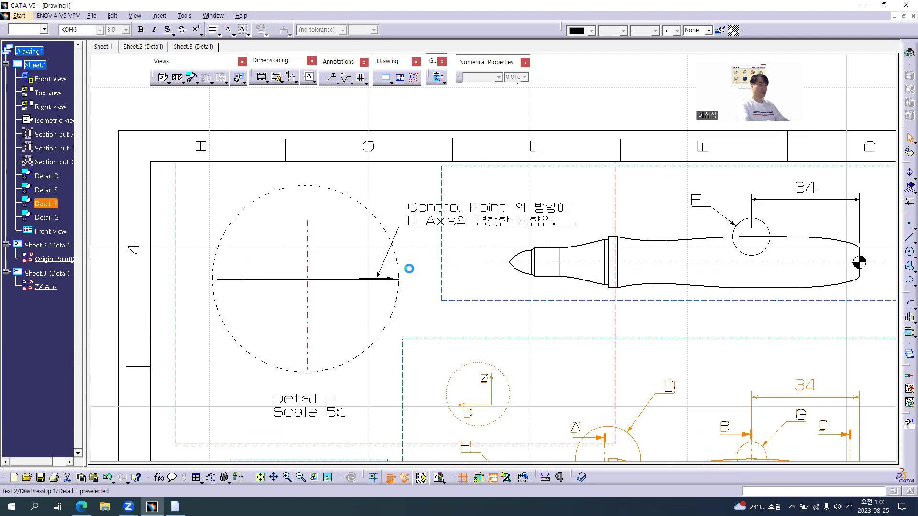
left_click(395, 281)
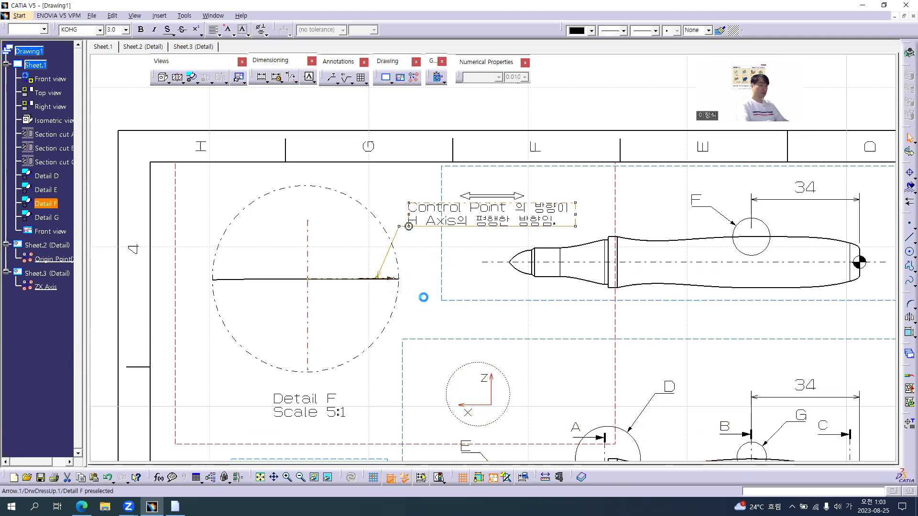
scroll(423, 298, "down", 5)
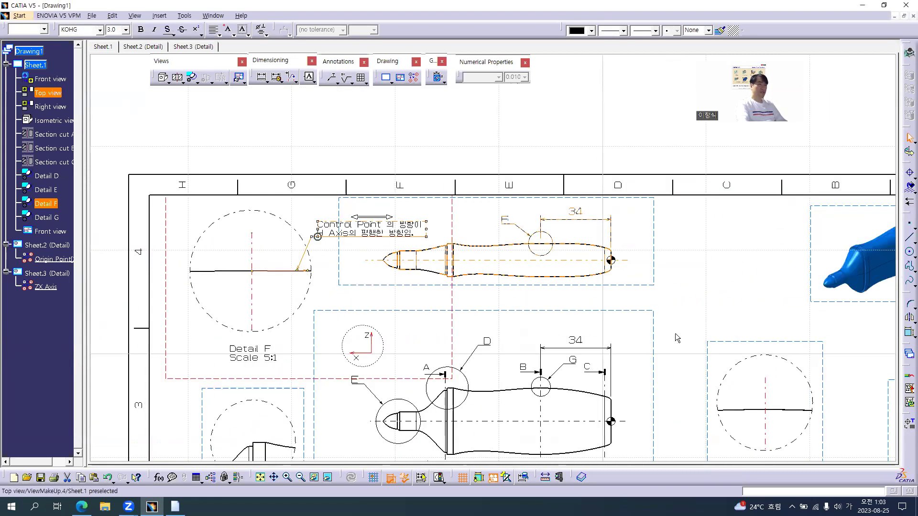
middle_click_drag(385, 296, 132, 264)
left_click(473, 304)
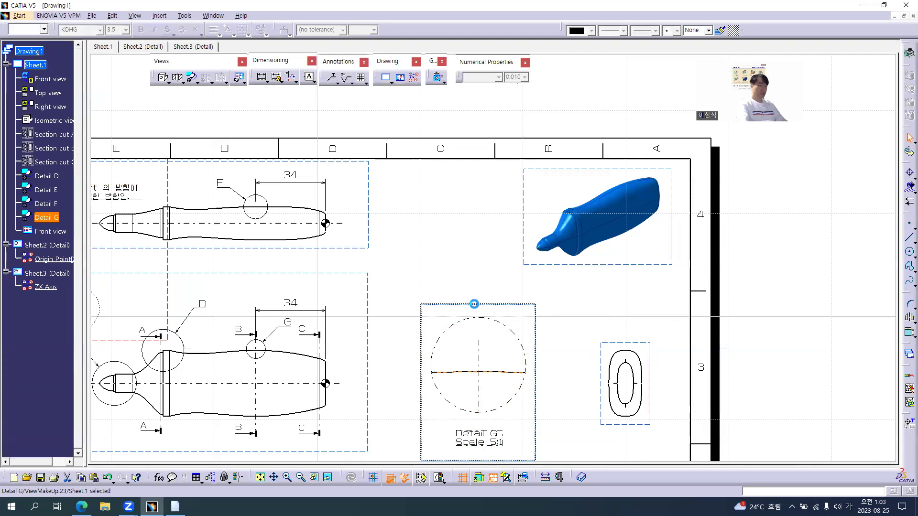
key("ctrl+v")
mouse_move(500, 266)
middle_mouse_down()
mouse_move(484, 242)
mouse_move(483, 192)
middle_mouse_up()
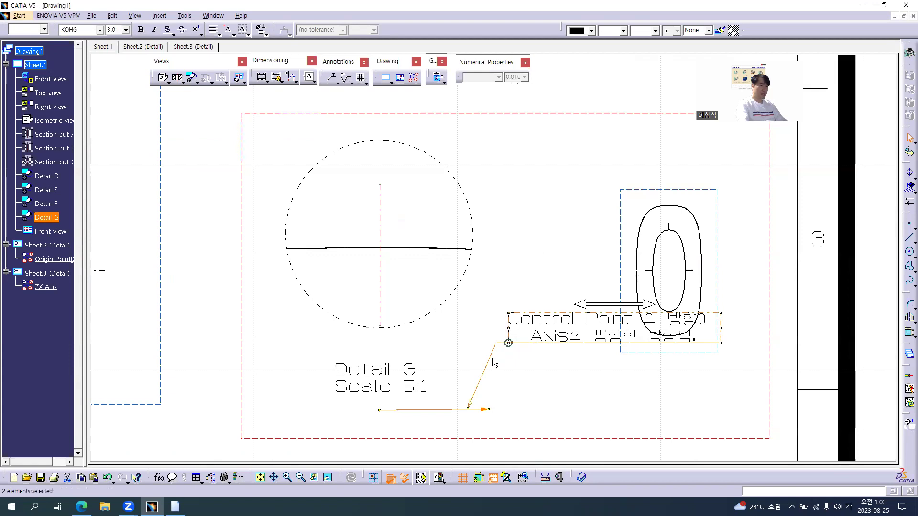
- Move the copied direction arrow and note onto Detail G's curve at the centre line and shorten the arrow to end inside the circle
mouse_move(439, 409)
left_mouse_down()
mouse_move(439, 233)
mouse_move(440, 247)
left_mouse_up()
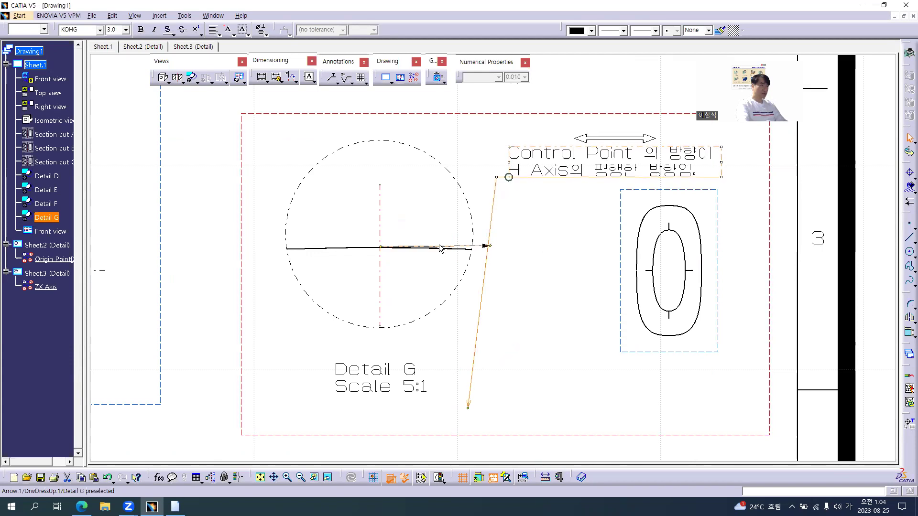
mouse_move(443, 279)
middle_mouse_down()
mouse_move(431, 197)
mouse_move(446, 230)
mouse_move(477, 250)
mouse_move(432, 239)
middle_mouse_up()
left_click_drag(423, 236, 423, 238)
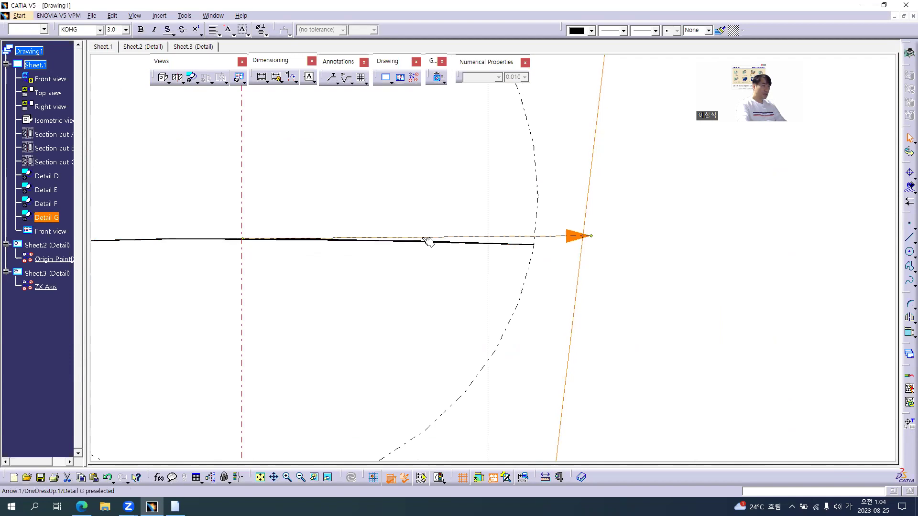
left_click_drag(591, 236, 522, 238)
- Move the leader tip of Detail G's note onto the direction arrow near its arrowhead
mouse_move(434, 317)
middle_mouse_down()
mouse_move(432, 381)
mouse_move(462, 378)
middle_mouse_up()
left_click_drag(503, 405, 491, 250)
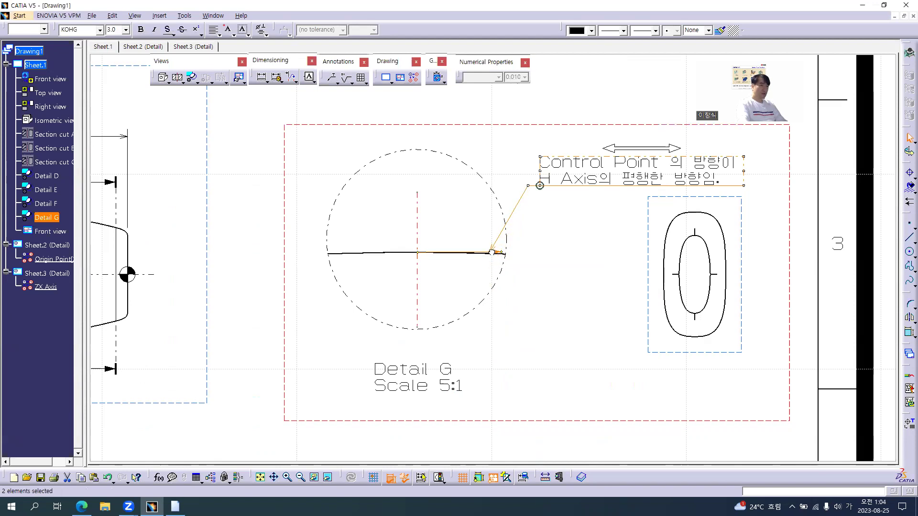
left_click(576, 228)
middle_click_drag(575, 227, 486, 229)
- Check Detail View G in the reference PDF and raise Detail G's note above the small oval view
key("alt+Tab")
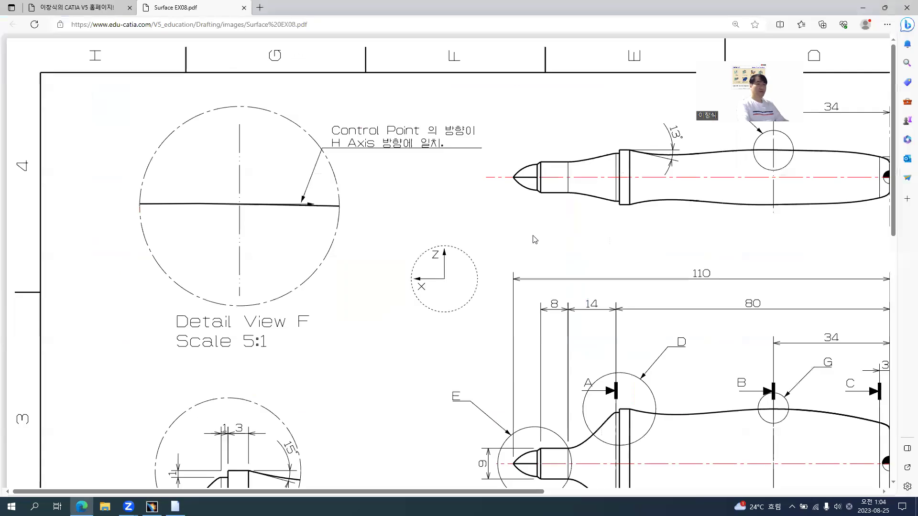
scroll(537, 259, "down", 3, "ctrl")
scroll(609, 163, "up", 5, "ctrl")
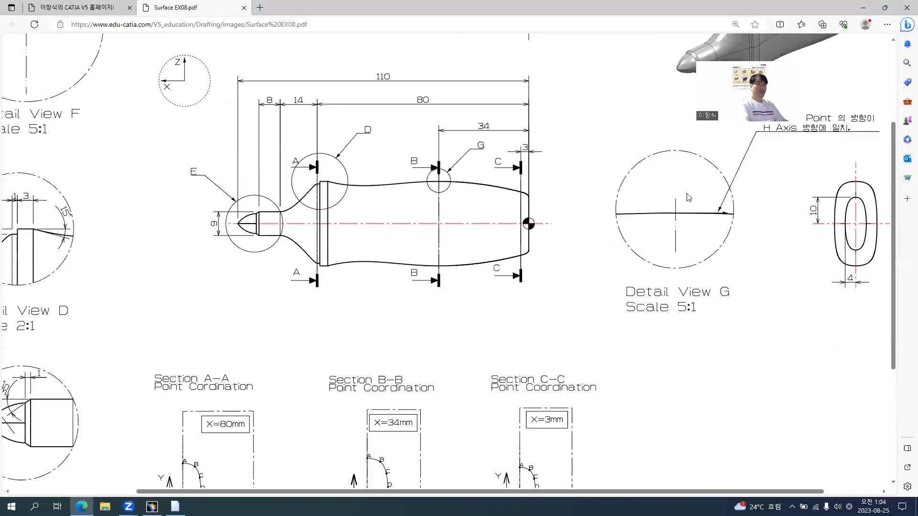
key("alt+Tab")
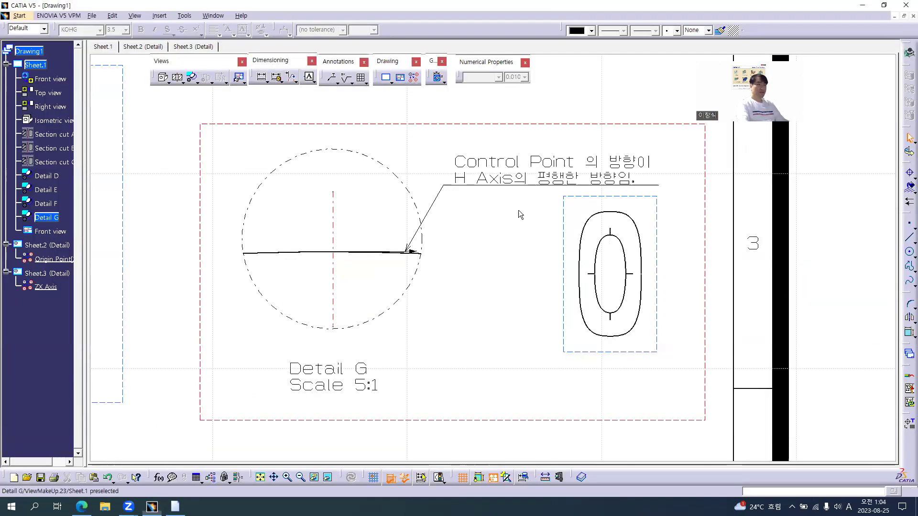
left_click_drag(491, 172, 501, 123)
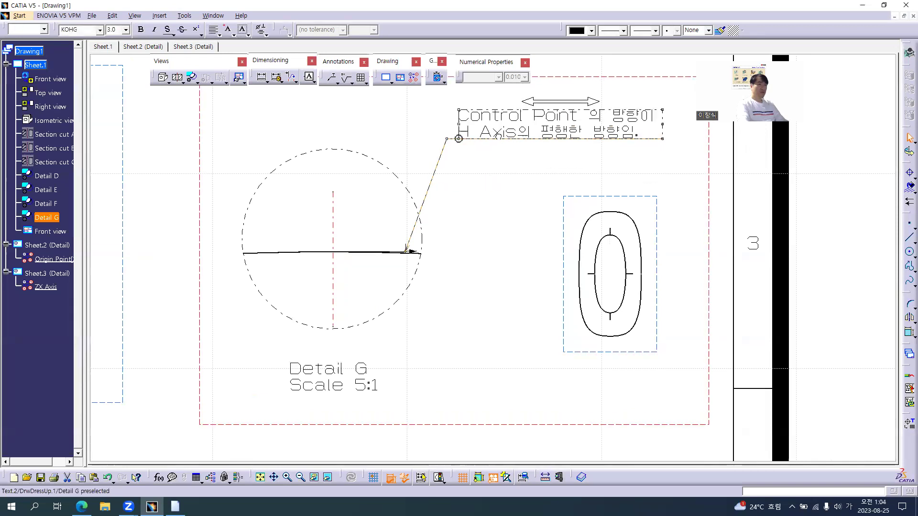
left_click(491, 190)
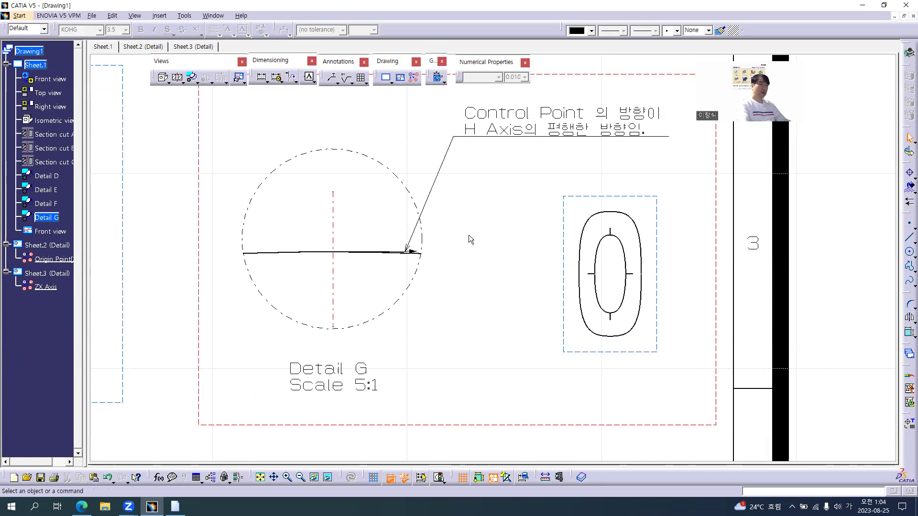
- Adjust the tip of Detail G's direction arrow so that the arrow runs horizontally
mouse_move(381, 286)
middle_mouse_down("ctrl")
mouse_move(363, 209)
mouse_move(688, 213)
mouse_move(679, 163)
middle_mouse_up("ctrl")
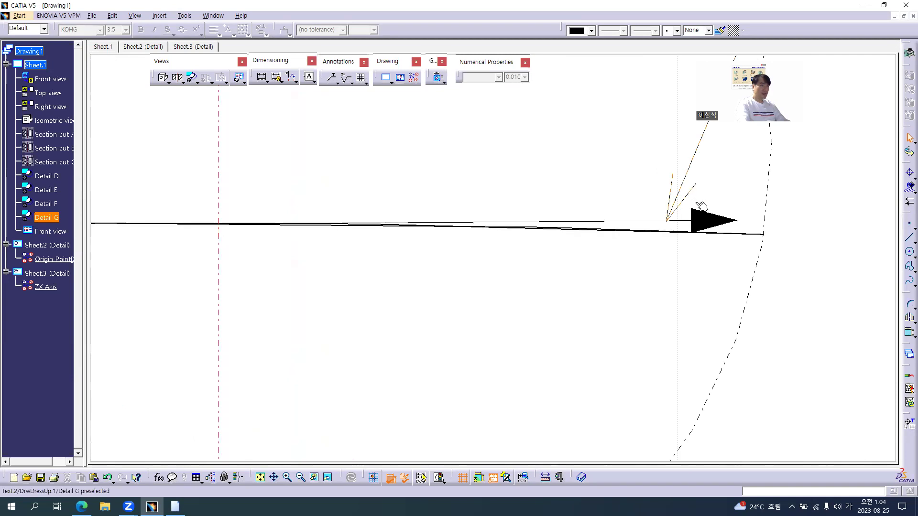
left_click(706, 219)
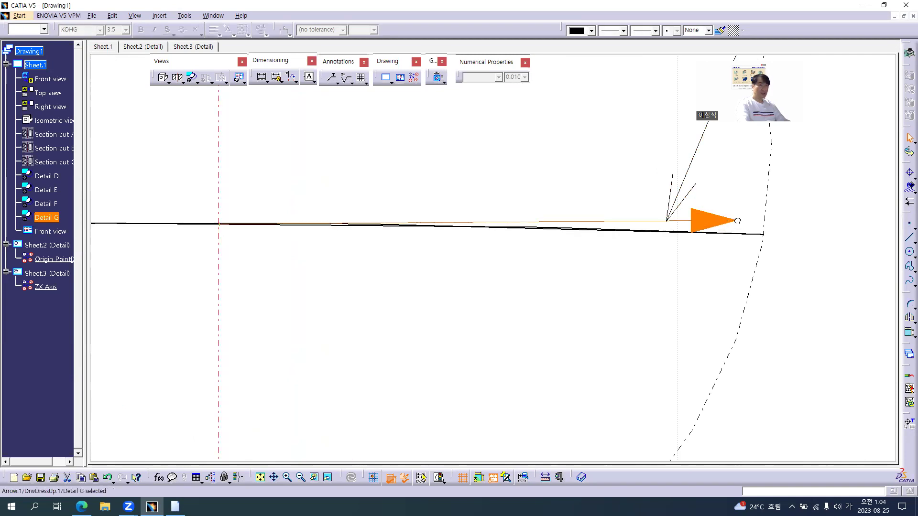
left_click_drag(737, 223, 737, 224)
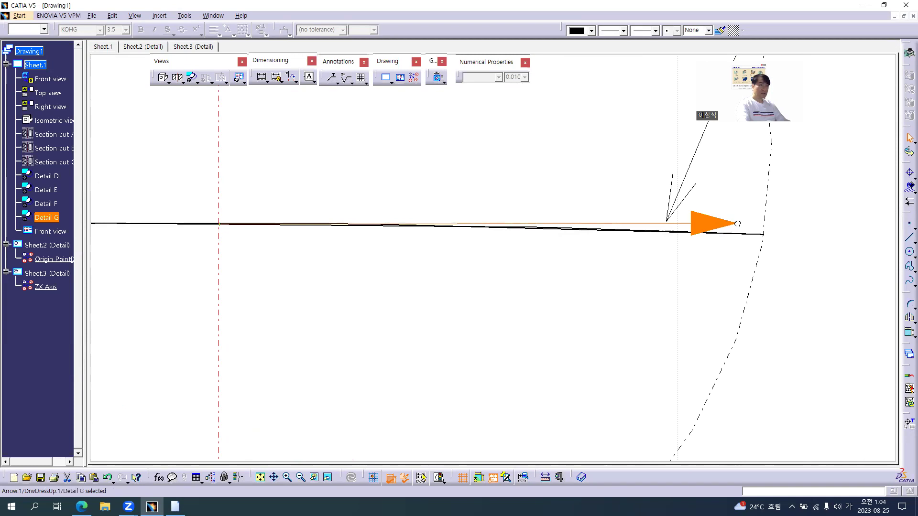
left_click(553, 188)
- Shift the note's leader tip in Detail G along the arrow, slightly farther from the arrowhead
middle_click_drag(532, 186, 504, 253, "ctrl")
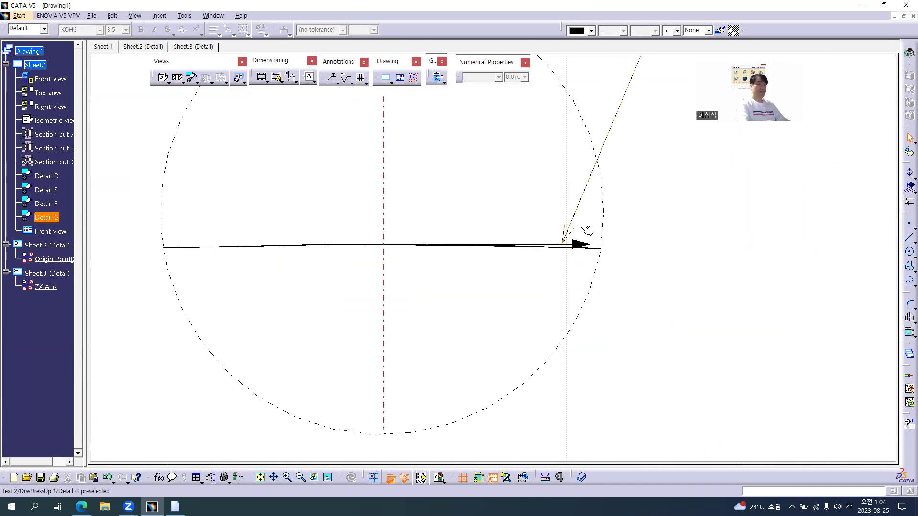
left_click(566, 239)
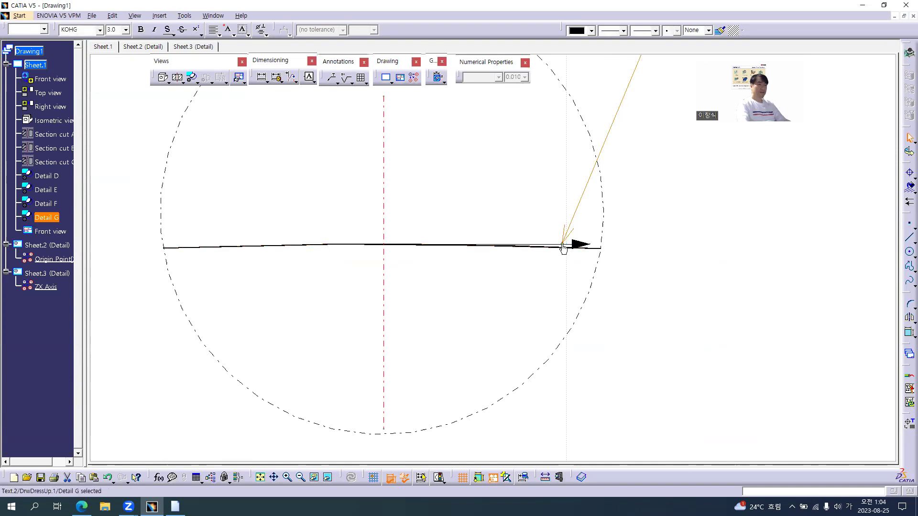
left_click_drag(559, 244, 544, 243)
left_click(418, 252)
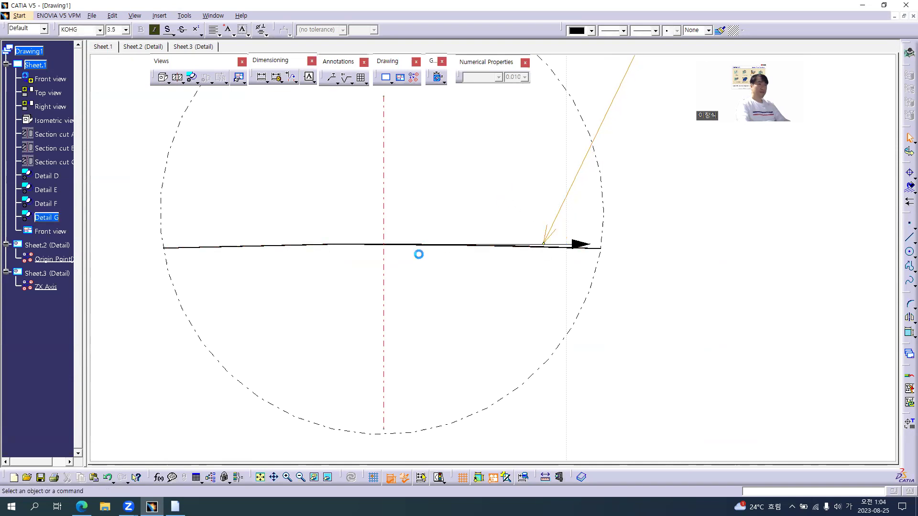
- Compare the whole drawing sheet with the reference PDF to find what is still missing in the views
mouse_move(406, 265)
middle_mouse_down("ctrl")
mouse_move(406, 373)
mouse_move(416, 334)
mouse_move(501, 383)
mouse_move(508, 335)
mouse_move(507, 349)
middle_mouse_up("ctrl")
middle_click_drag(355, 337, 413, 324)
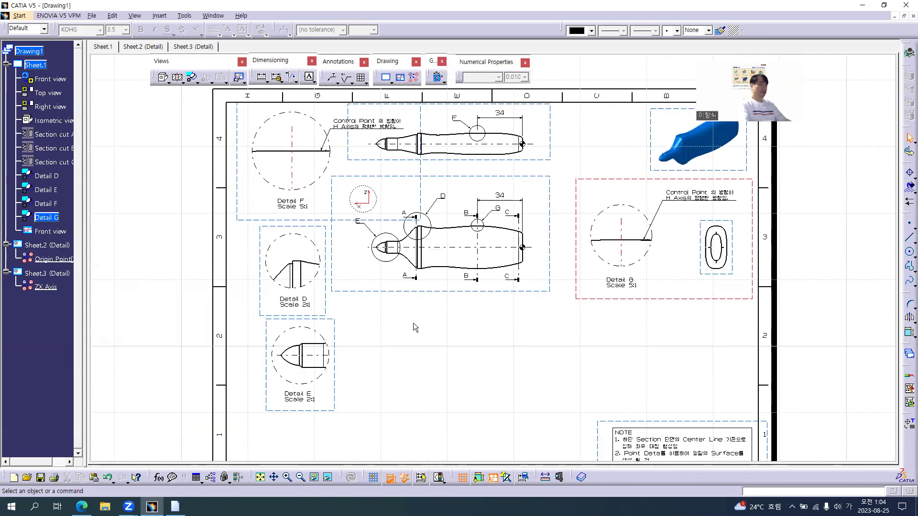
key("alt+Tab")
scroll(336, 314, "down", 3, "ctrl")
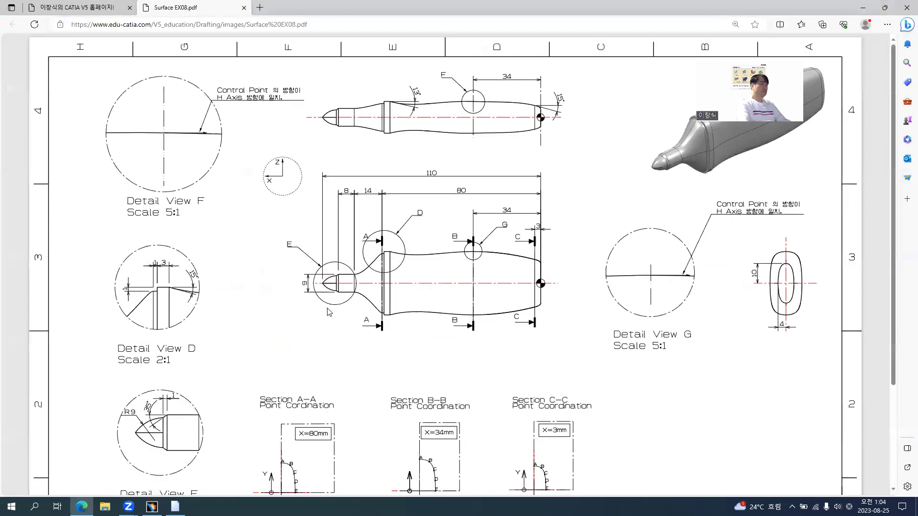
key("alt+Tab")
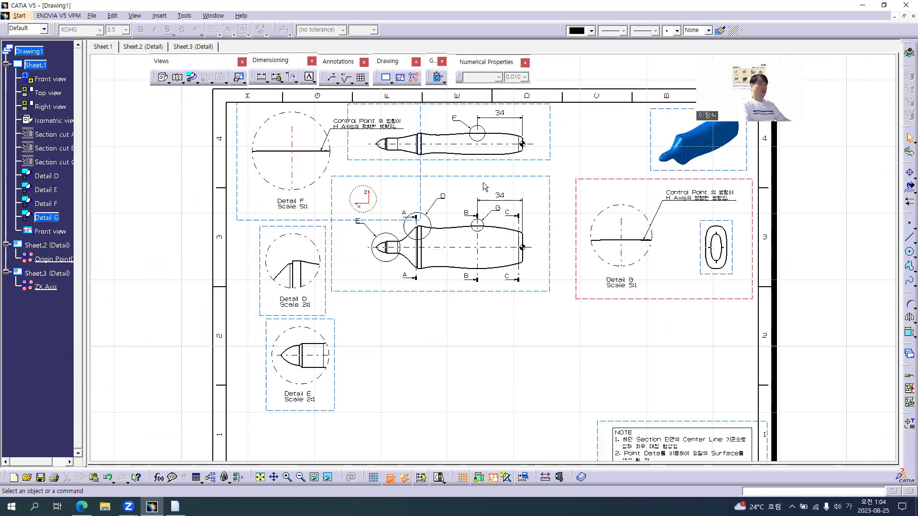
key("alt+Tab")
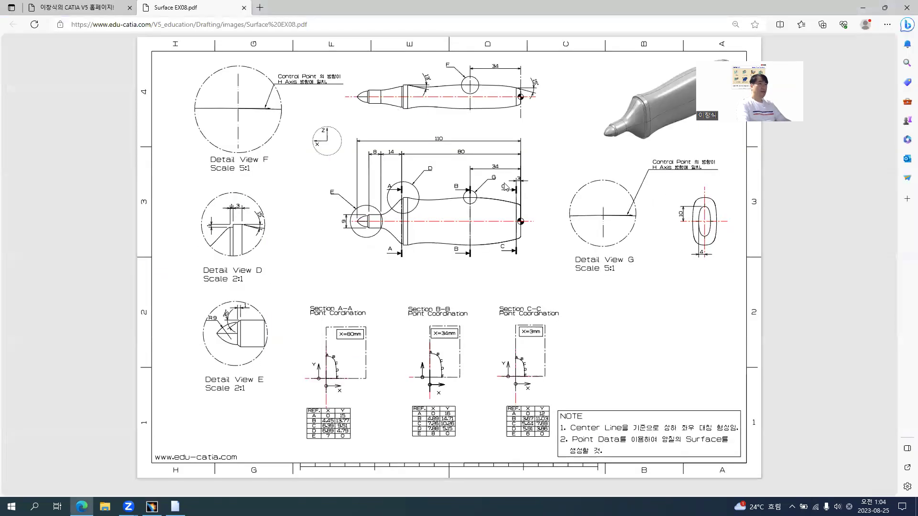
key("alt+Tab")
- Bring the hidden vertical line through circle F in the top view back into the visible space
mouse_move(473, 159)
middle_mouse_down()
mouse_move(467, 261)
mouse_move(437, 138)
middle_mouse_up()
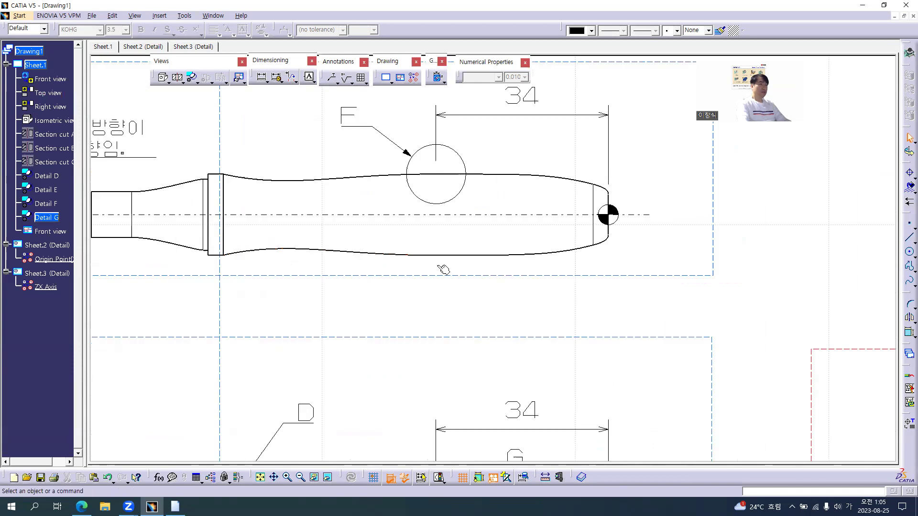
left_click(329, 477)
left_click(437, 239)
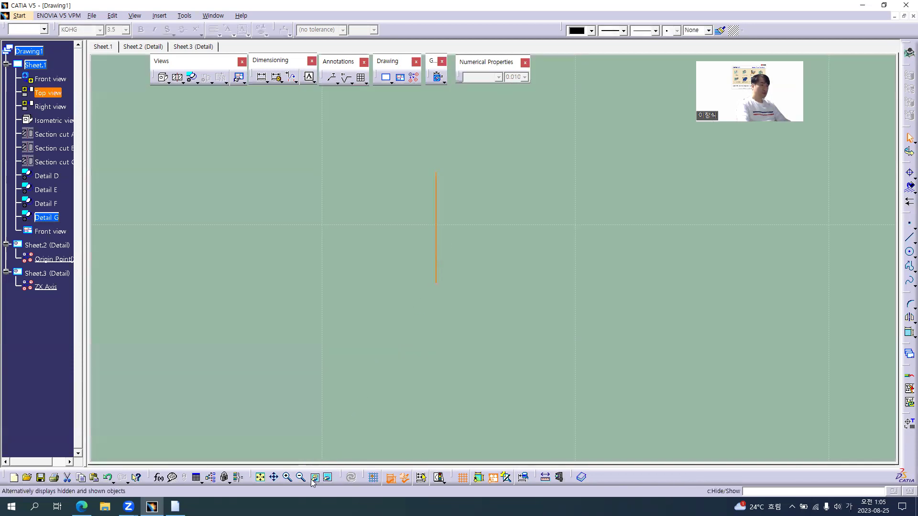
left_click(328, 477)
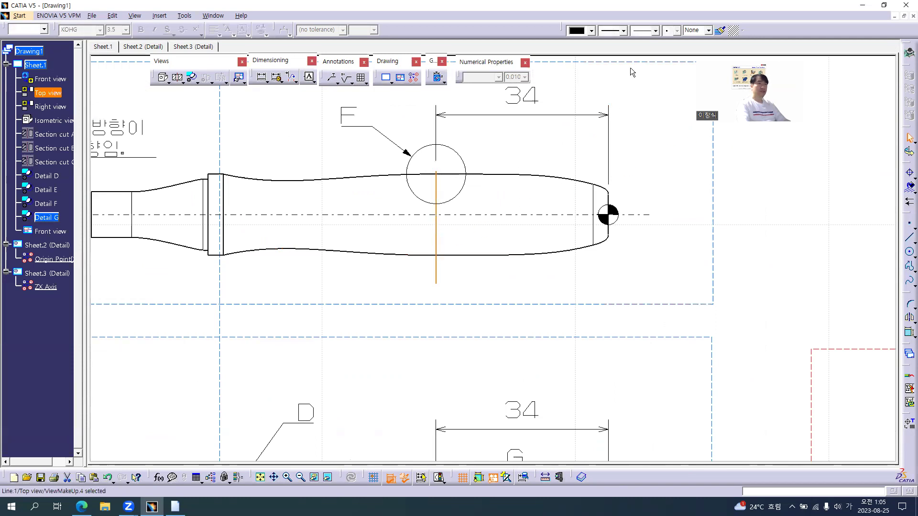
- Set the thickness of the top view's vertical line and give it dash-dot line type 4
left_click(617, 30)
left_click(621, 43)
left_click(655, 30)
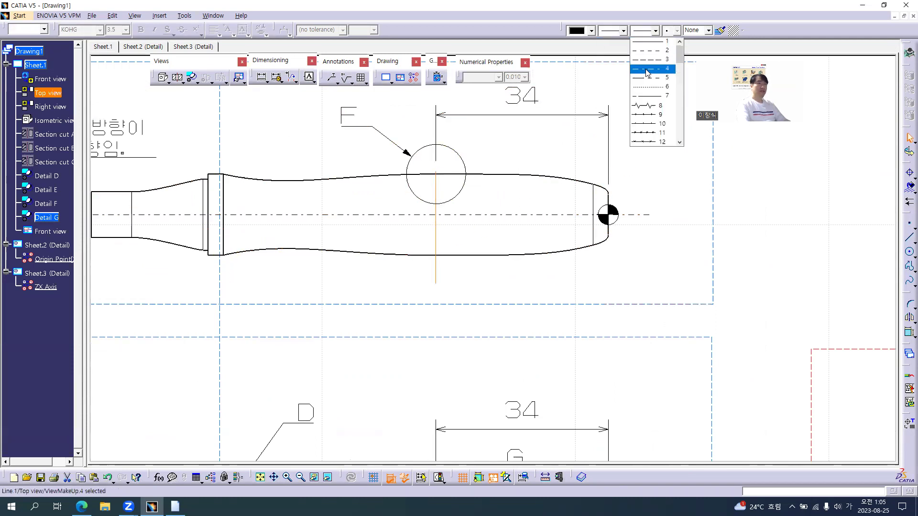
left_click(645, 68)
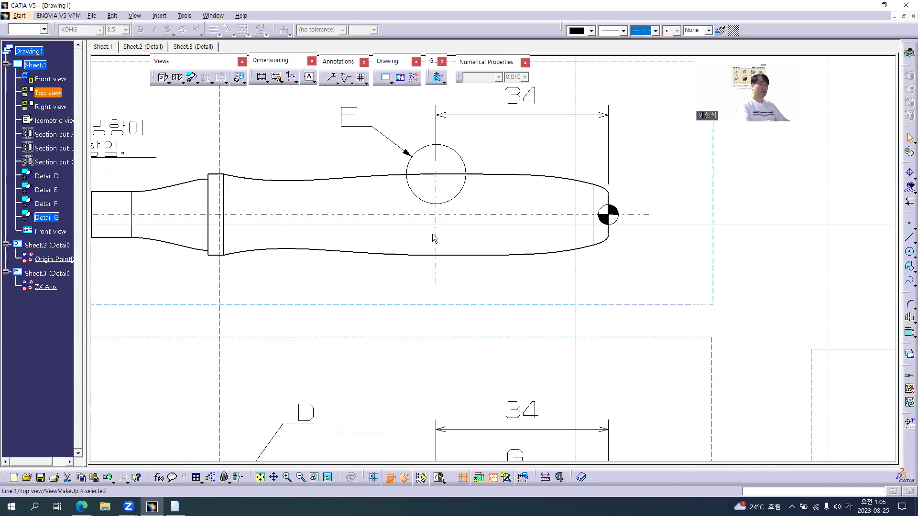
right_click(436, 220)
mouse_move(494, 349)
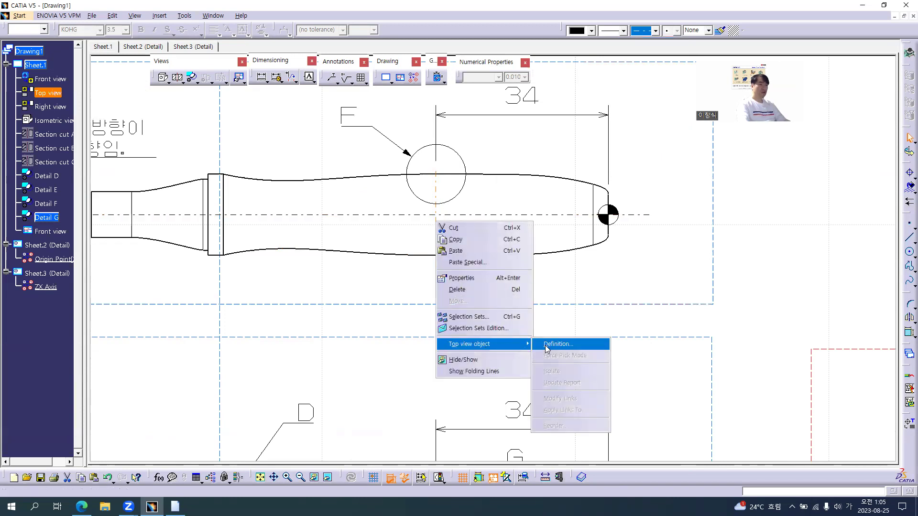
left_click(553, 297)
left_click(436, 186)
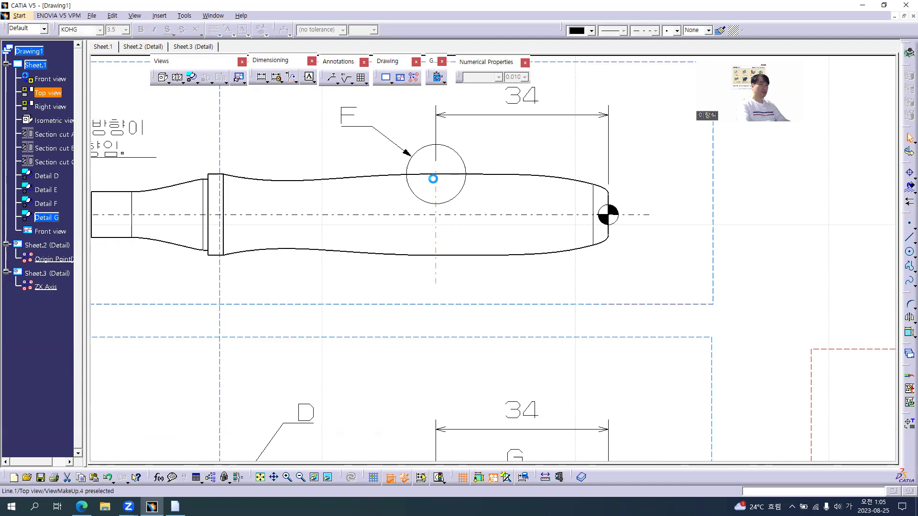
- Activate the top view and extend the upper end of its vertical centre line beyond the handle outline inside circle F
left_click(505, 308)
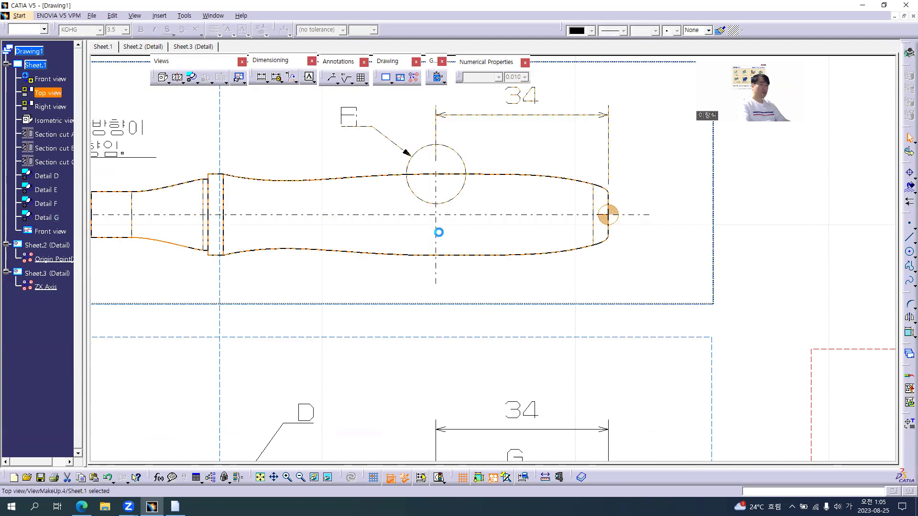
right_click(436, 223)
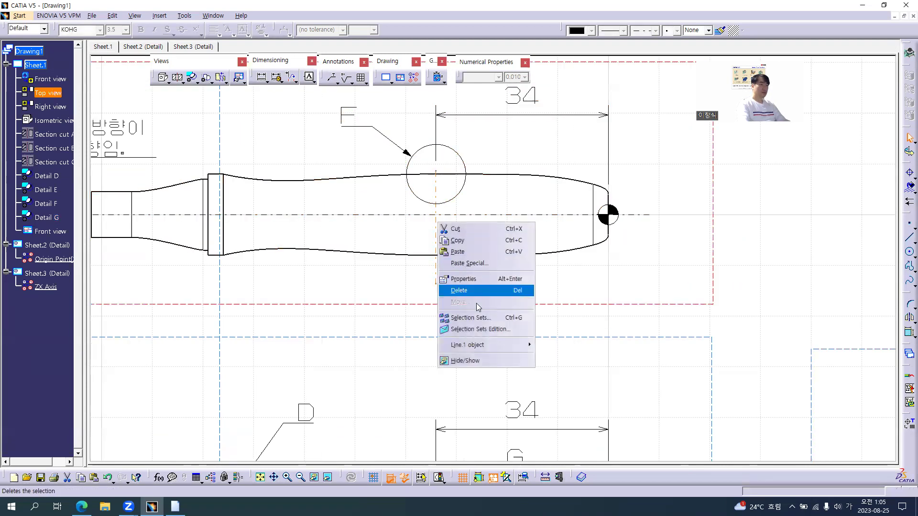
mouse_move(529, 347)
left_click(549, 361)
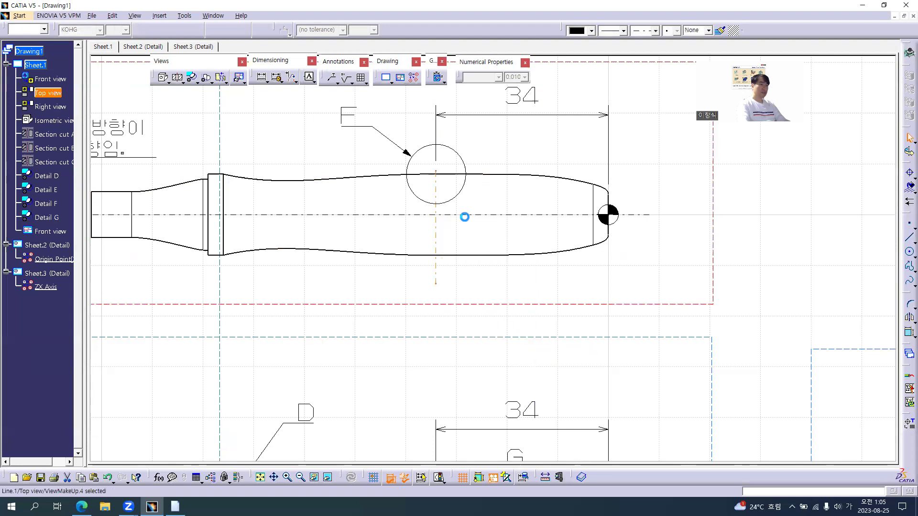
left_click(436, 174)
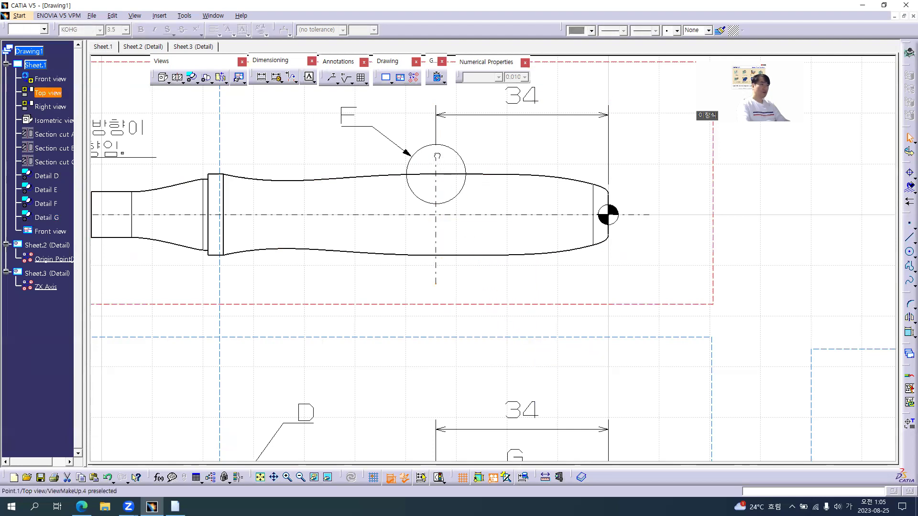
left_click(503, 280)
- Compare the top view's centre line and the overall sheet layout with the reference PDF
middle_click_drag(518, 277, 522, 309)
key("alt+Tab")
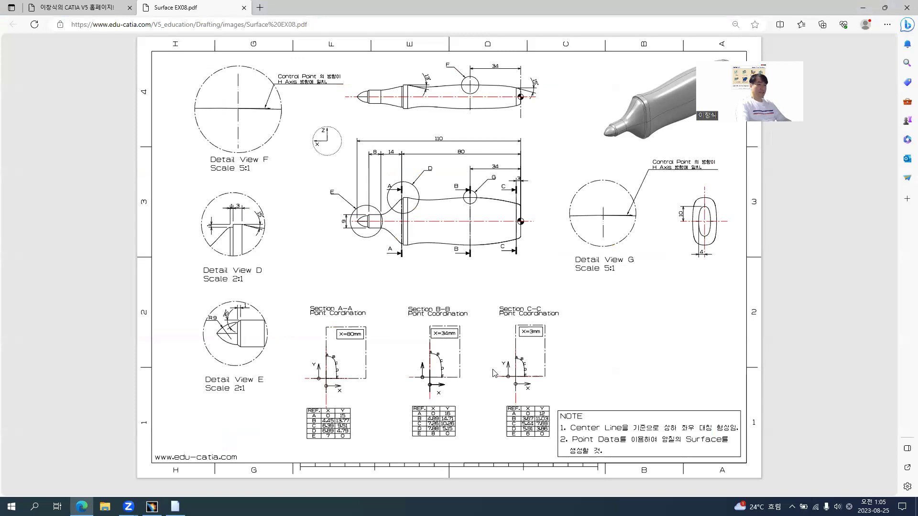
key("alt+Tab")
mouse_move(494, 372)
middle_mouse_down()
mouse_move(656, 375)
mouse_move(557, 228)
mouse_move(548, 256)
middle_mouse_up()
mouse_move(557, 352)
middle_mouse_down()
mouse_move(544, 378)
mouse_move(531, 346)
middle_mouse_up()
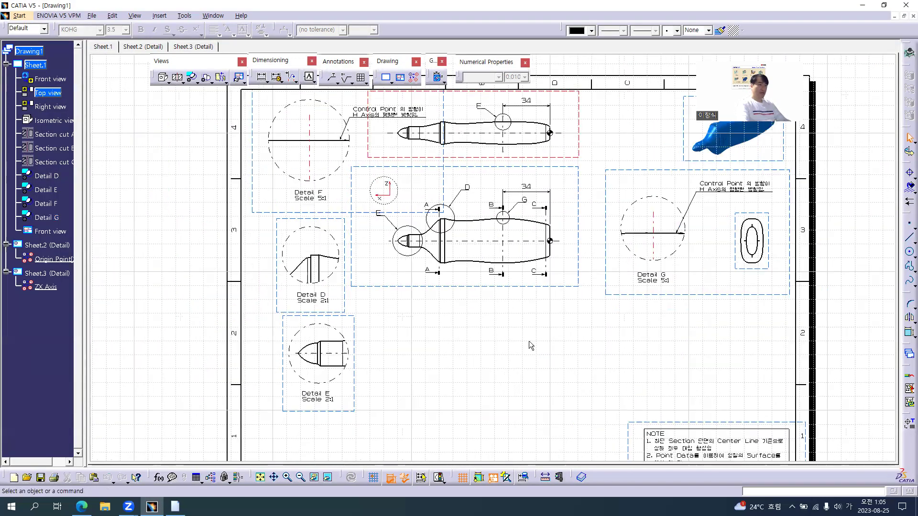
- Examine the front view's dimensions in the reference PDF and activate the front view in the drawing
key("alt+Tab")
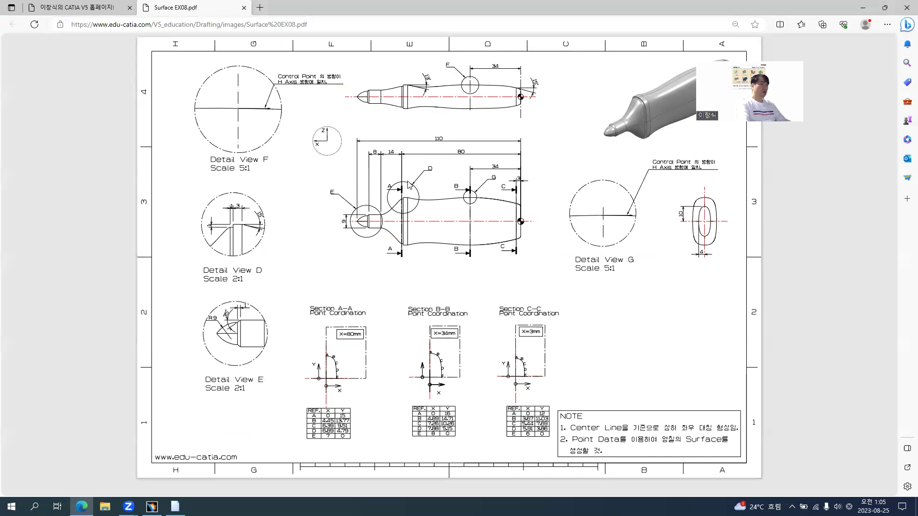
scroll(408, 185, "up", 5, "ctrl")
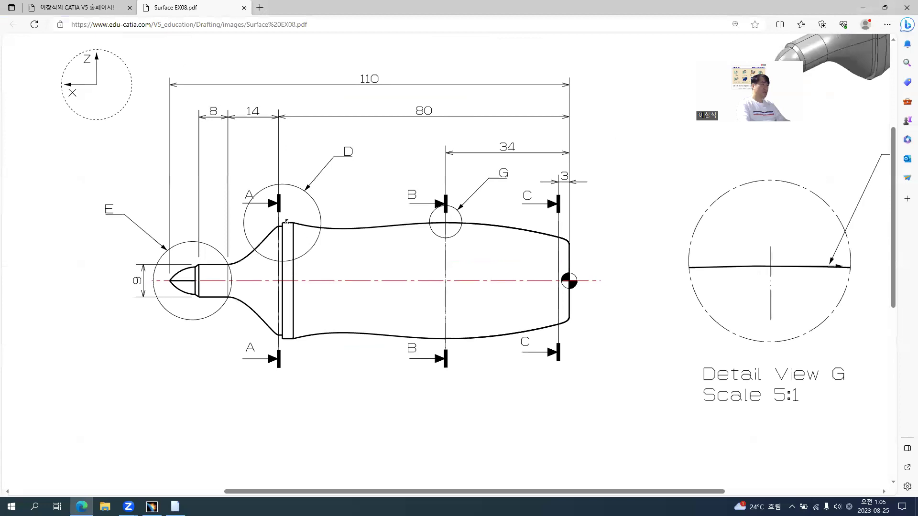
scroll(288, 222, "up", 2)
scroll(287, 221, "left", 1)
key("alt+Tab")
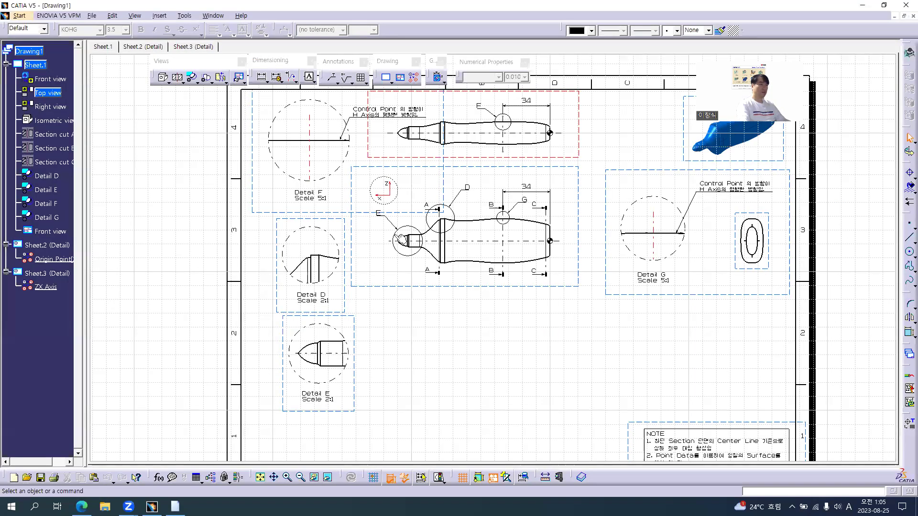
left_click(517, 165)
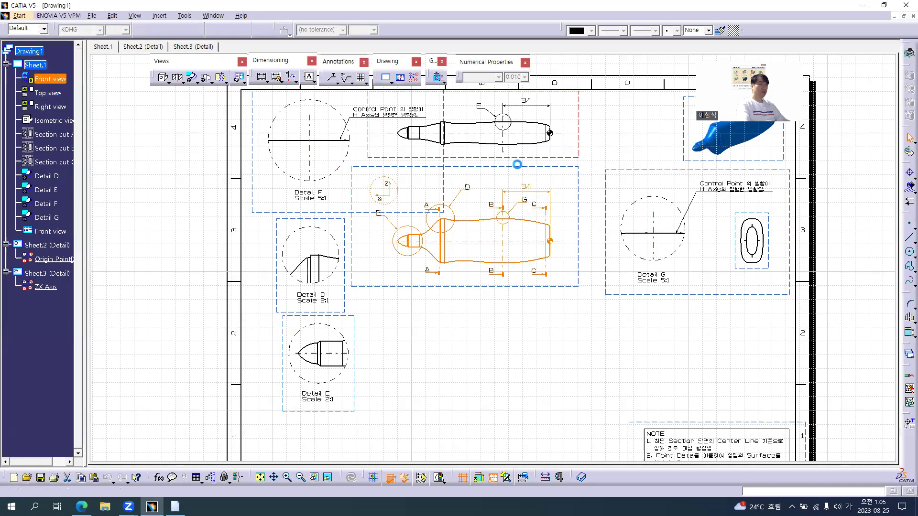
- Dimension the distance from the handle's butt end to section line C in the front view, placing it just above the section C arrow
left_click(578, 315)
middle_click_drag(509, 201, 507, 195)
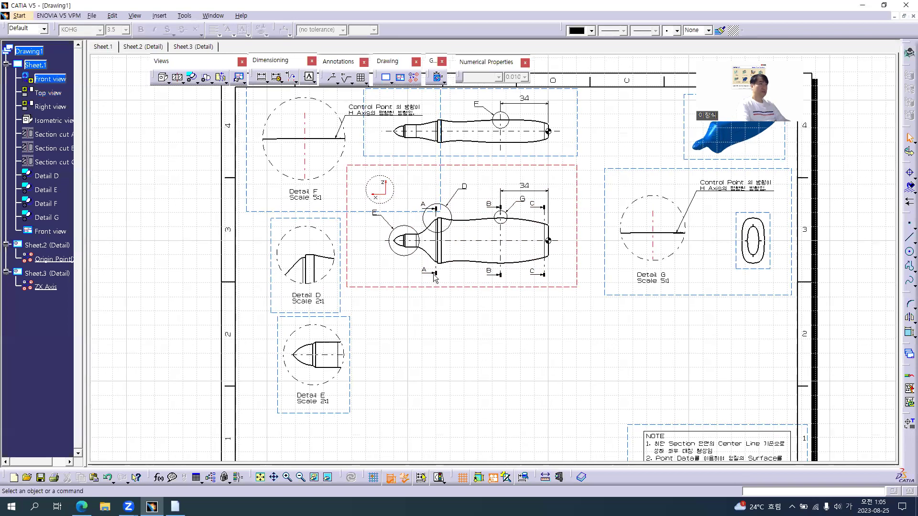
scroll(518, 222, "up", 5)
left_click(263, 77)
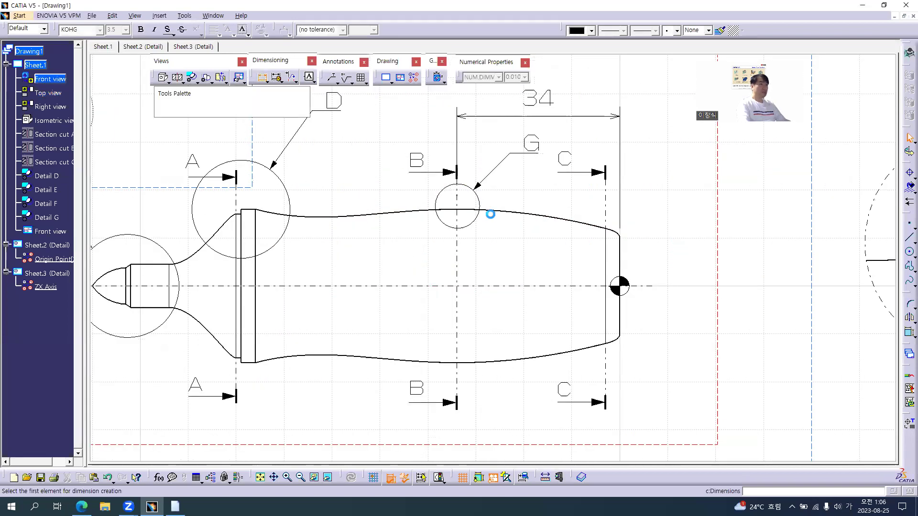
left_click(619, 260)
left_click(610, 243)
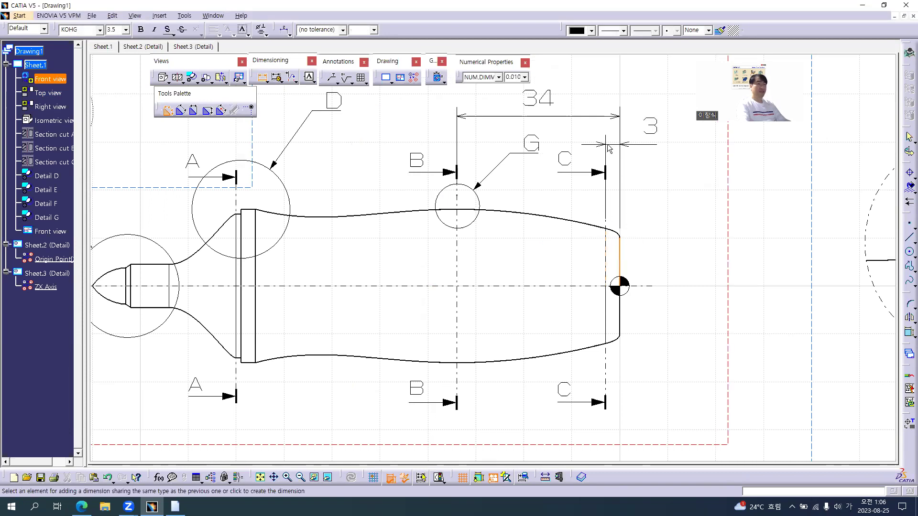
key("alt+Tab")
key("alt+Tab")
left_click(607, 146)
- Raise the front view's 34 dimension to leave more space above the section B and detail G labels
mouse_move(546, 139)
middle_mouse_down()
mouse_move(502, 229)
mouse_move(320, 123)
middle_mouse_up()
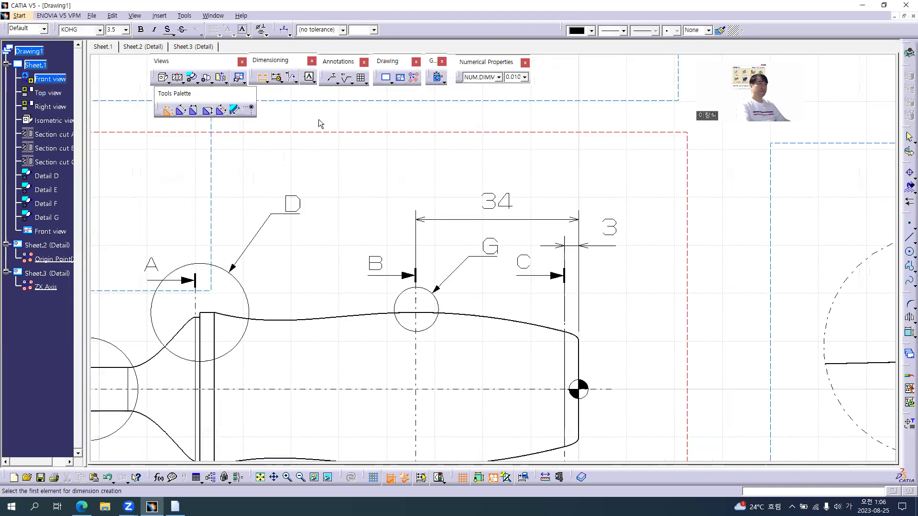
key("Escape")
left_click(503, 203)
left_click_drag(503, 202, 503, 181)
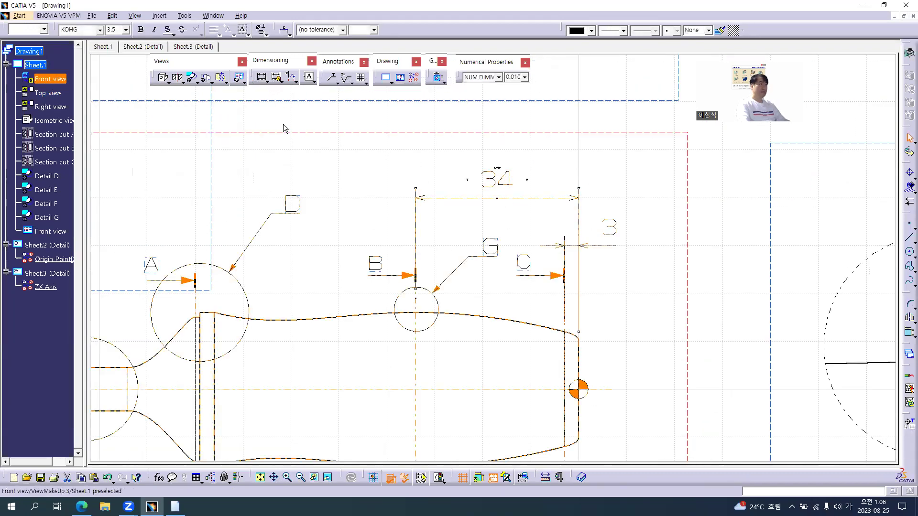
- Dimension the distance from the handle's butt end to section line A in the front view, placing it above the 34 dimension
left_click(258, 79)
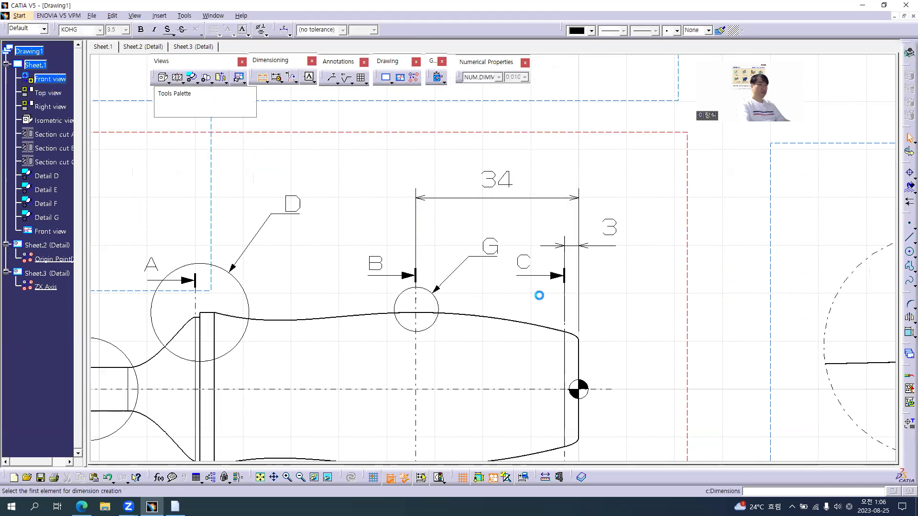
left_click(579, 347)
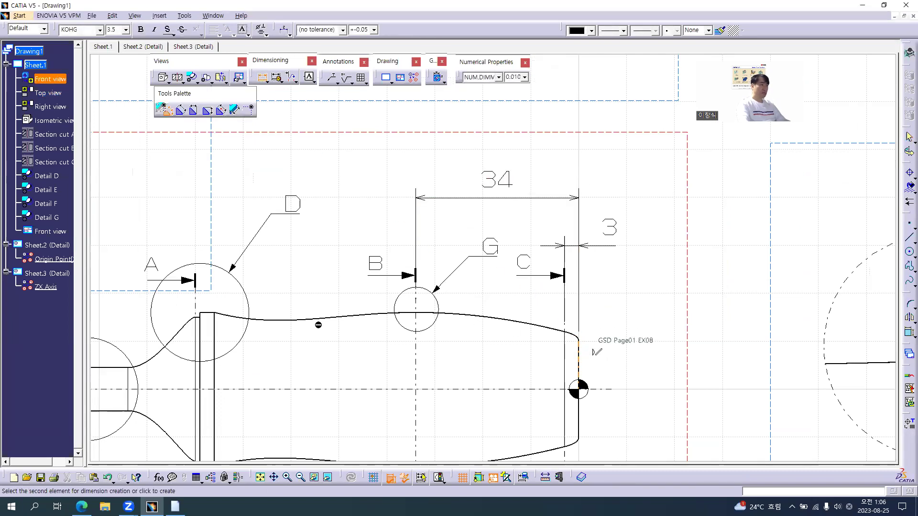
middle_click_drag(226, 335, 347, 322)
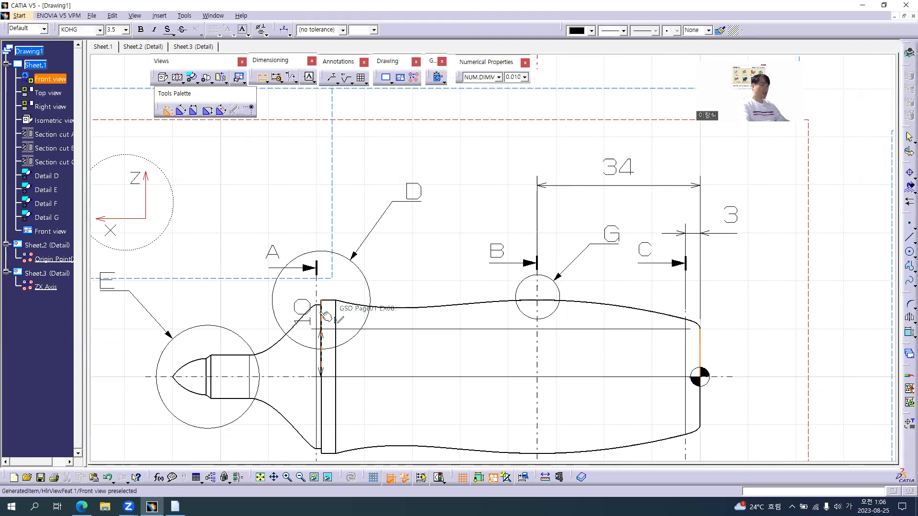
left_click(318, 315)
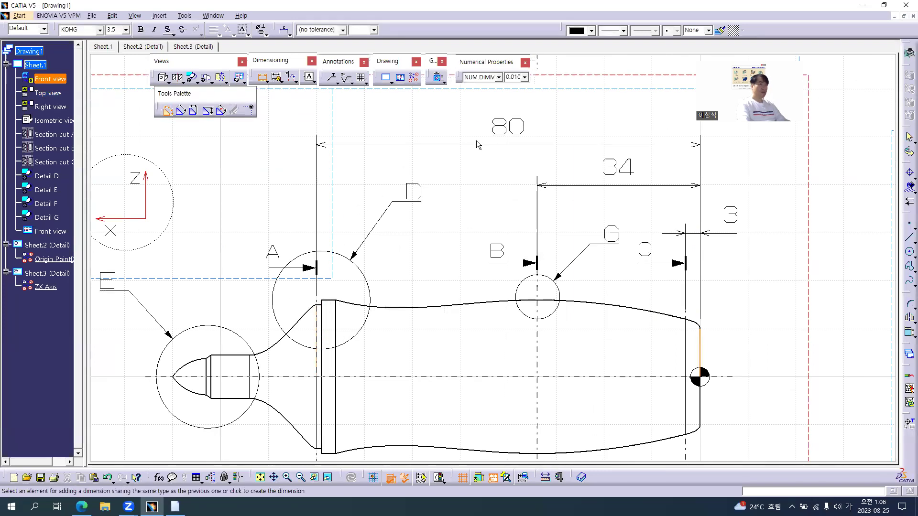
left_click(484, 140)
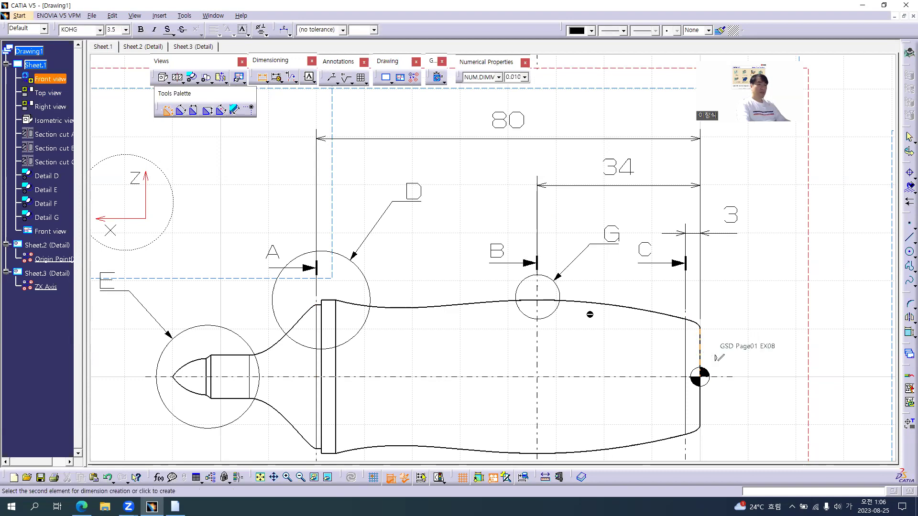
- Dimension the handle's overall length from butt end to pointed tip using Extension Lines Anchor 3, and place it above the other dimensions
key("alt+Tab")
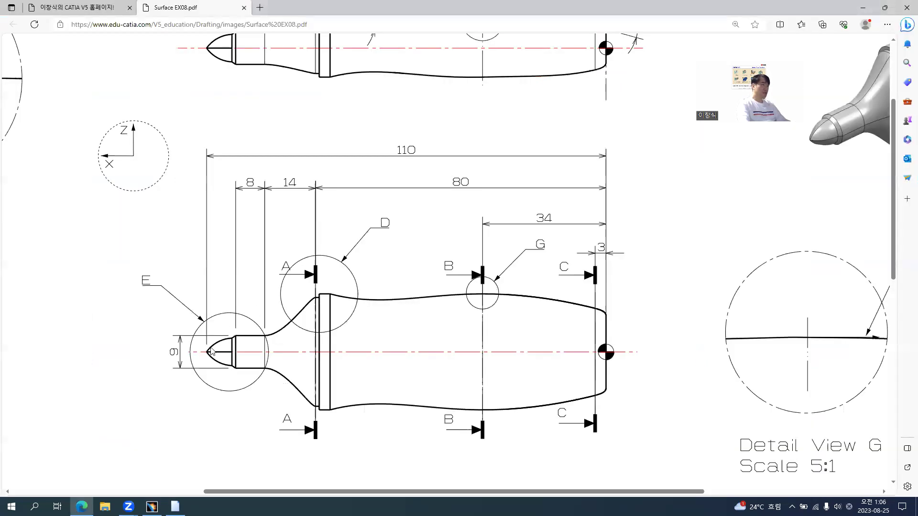
key("alt+Tab")
left_click(179, 377)
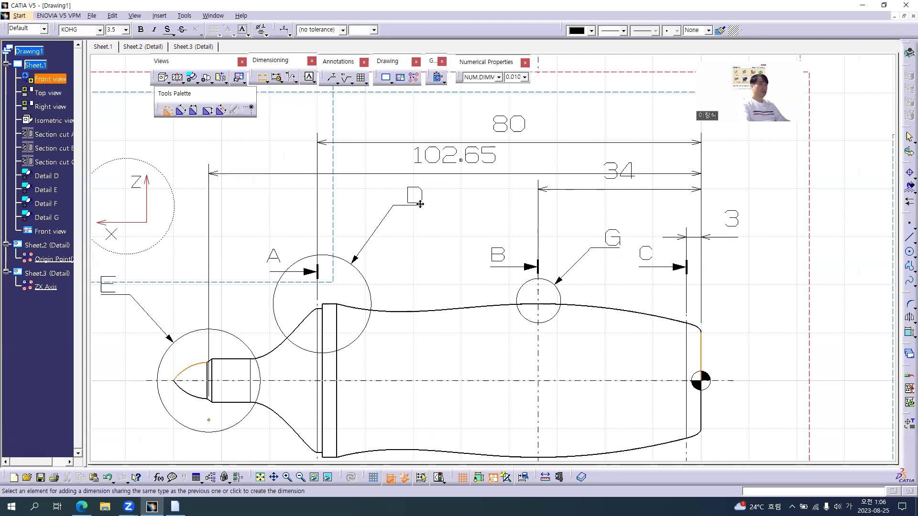
middle_click_drag(414, 132, 446, 178)
right_click(446, 179)
mouse_move(533, 226)
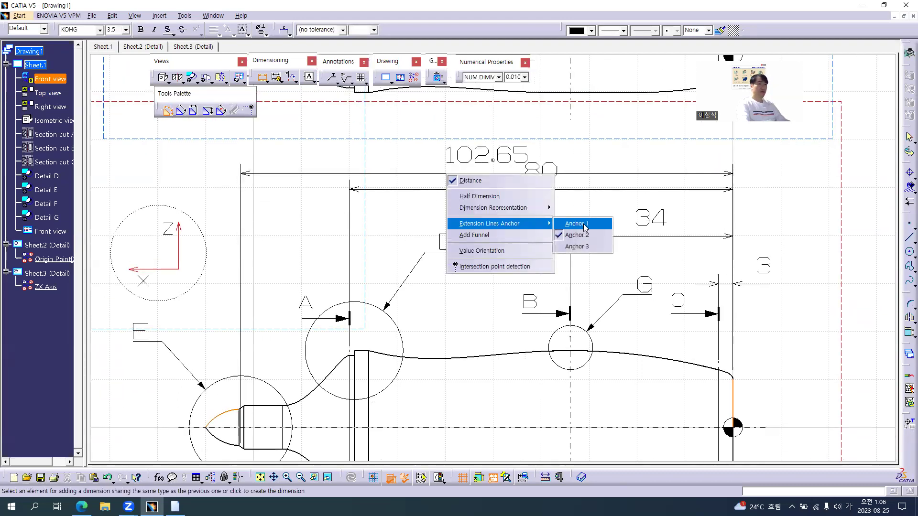
left_click(578, 246)
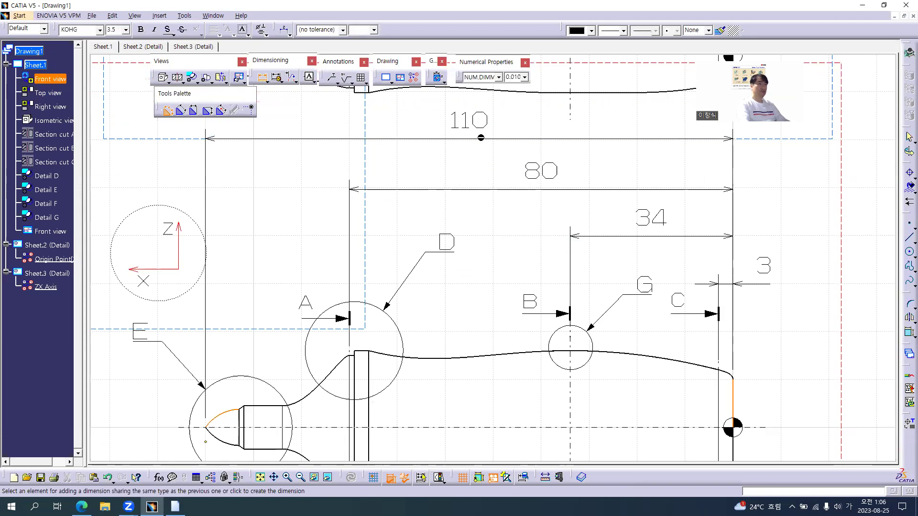
left_click(478, 139)
- Compare the front view's dimensions and the spacing between the views with the reference PDF
scroll(473, 229, "down", 3)
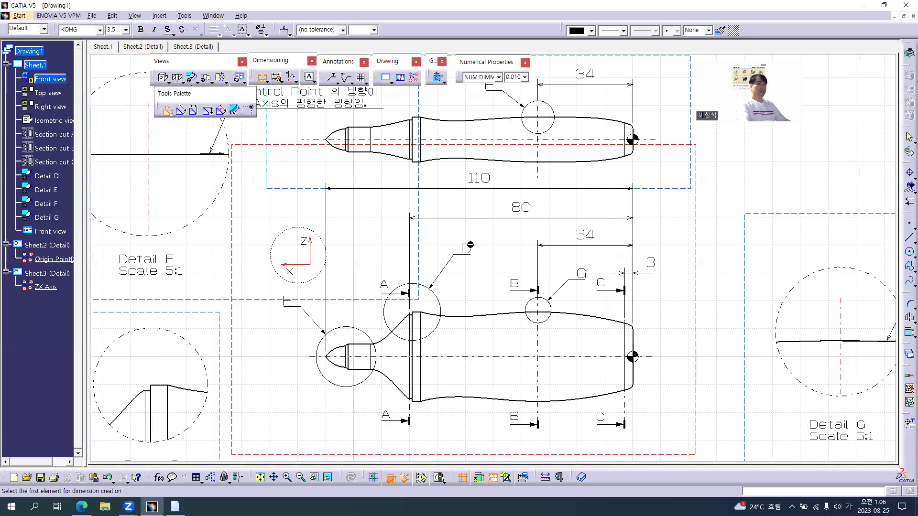
key("alt+Tab")
scroll(470, 247, "up", 3)
scroll(470, 247, "down", 4)
key("alt+Tab")
scroll(463, 274, "up", 3)
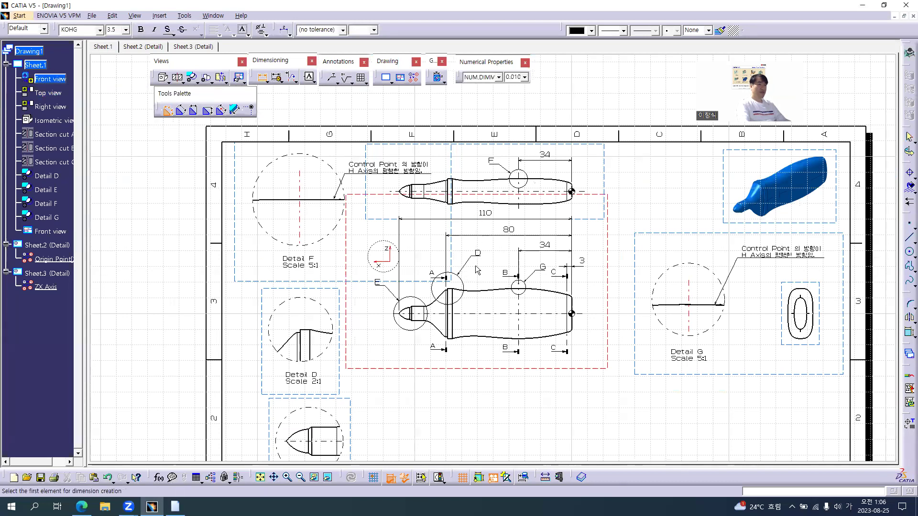
key("alt+Tab")
scroll(475, 280, "down", 3, "ctrl")
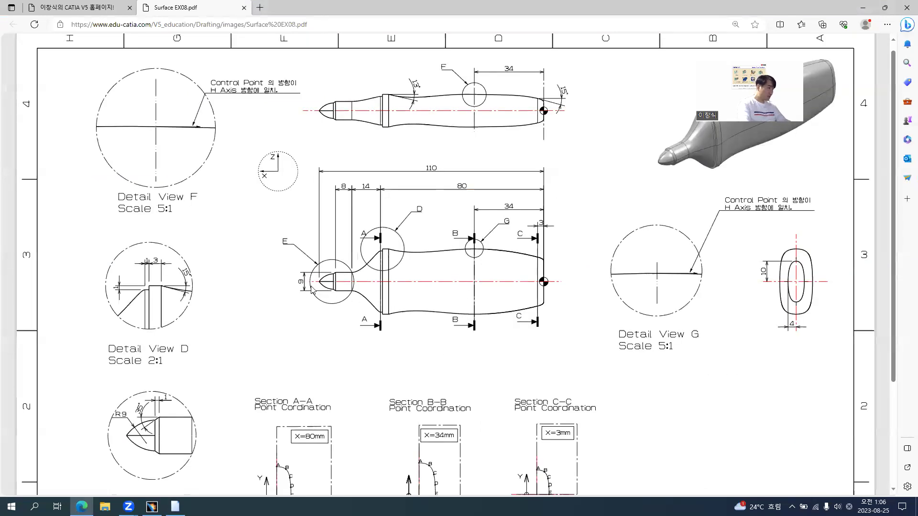
key("alt+Tab")
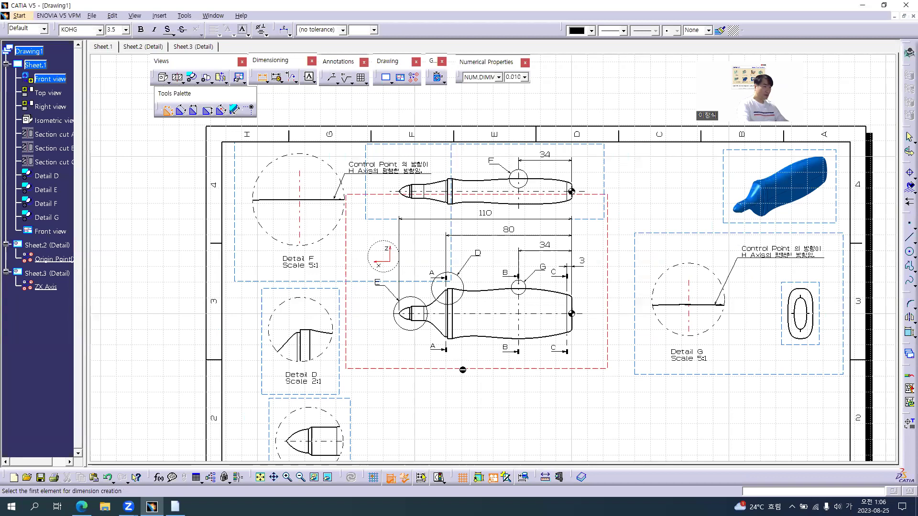
- Shift the front view downward on the sheet to make room for its dimensions, checking the layout against the reference PDF
left_click(262, 77)
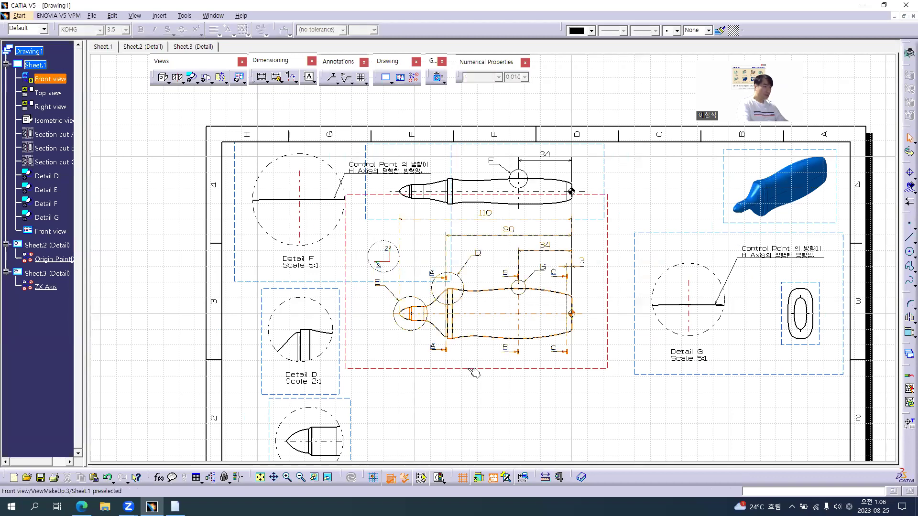
left_click_drag(469, 366, 473, 381)
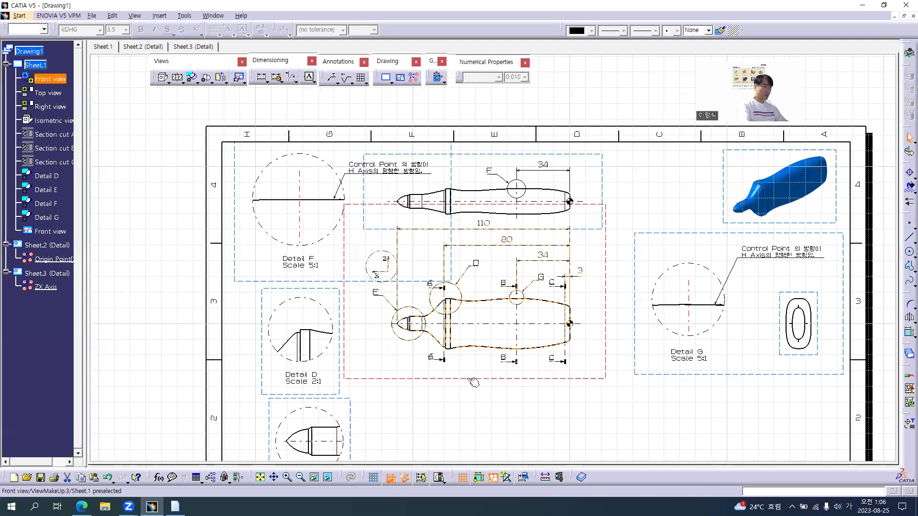
left_click(445, 373)
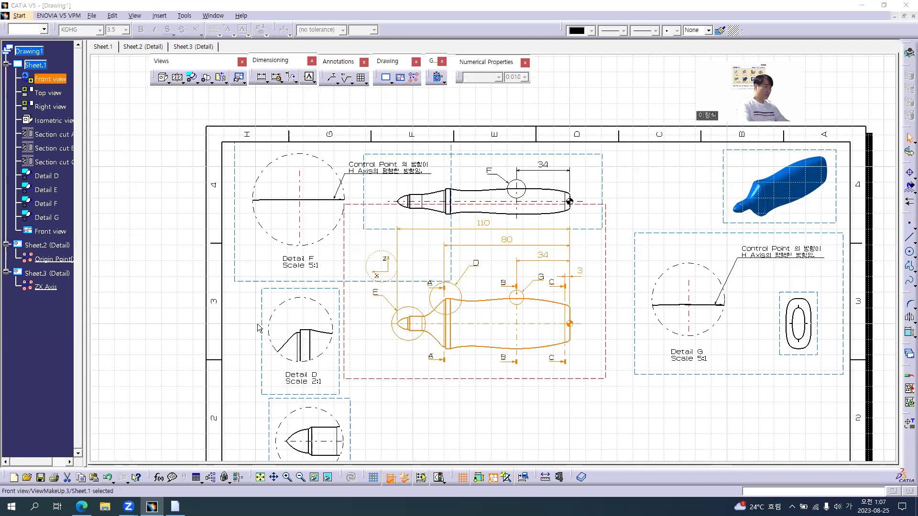
key("alt+Tab")
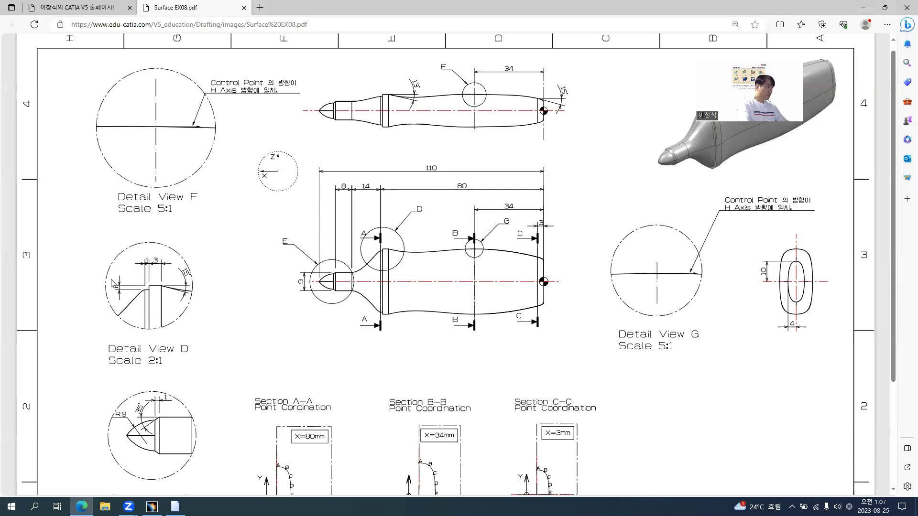
key("alt+Tab")
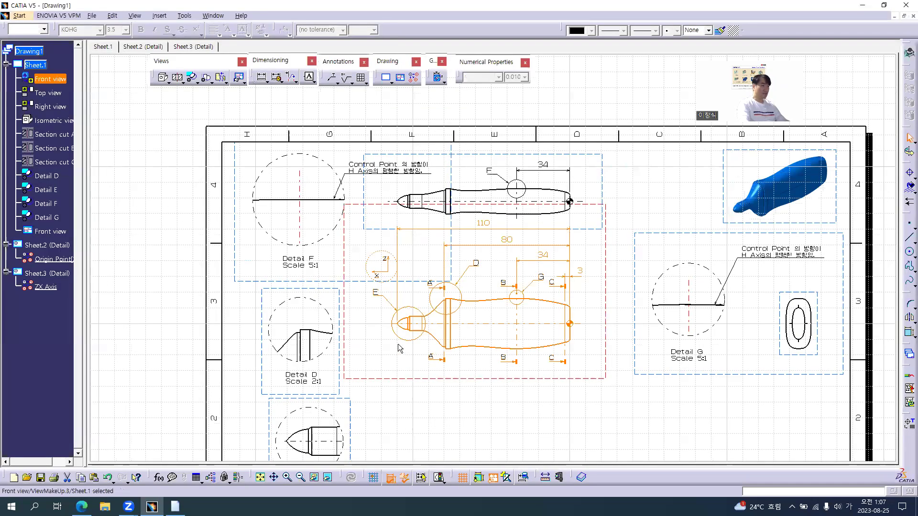
left_click_drag(458, 378, 456, 382)
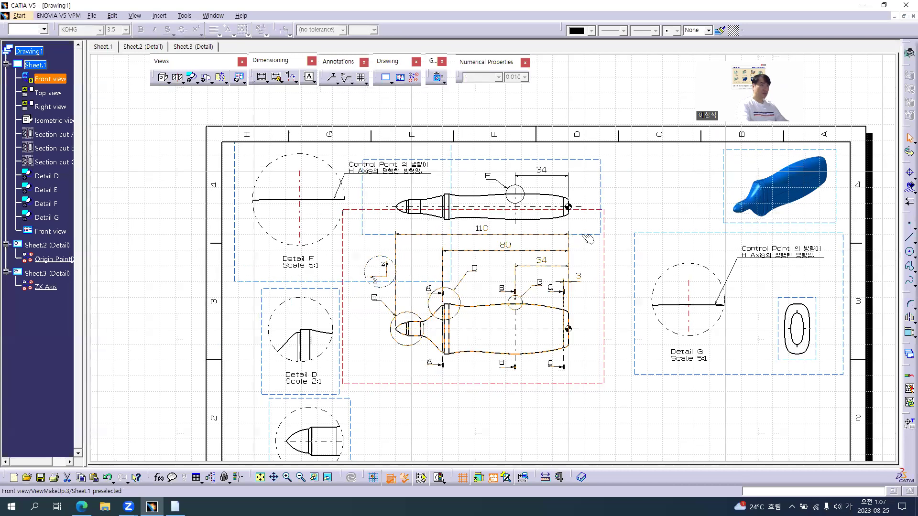
- Move the top view up, clear of the front view's overall length dimension, and shift the Detail D view slightly left
left_click_drag(589, 234, 591, 218)
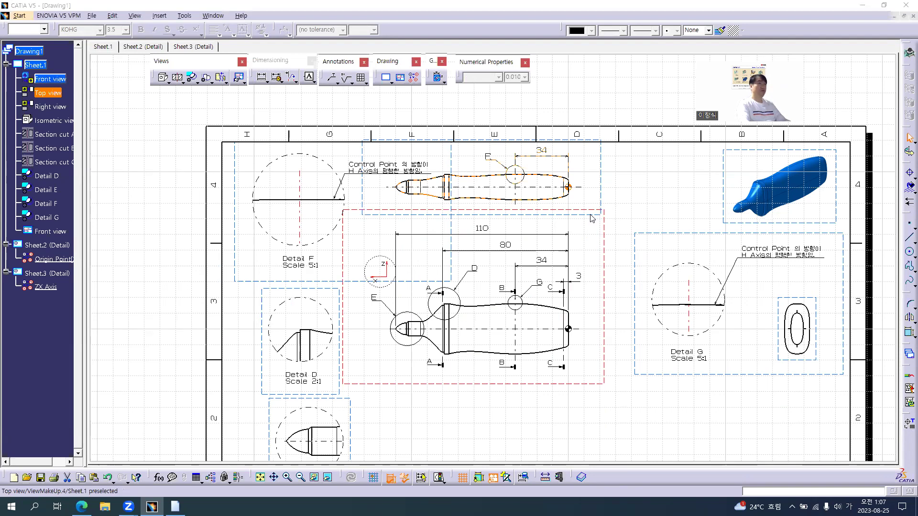
key("alt+Tab")
key("alt+Tab")
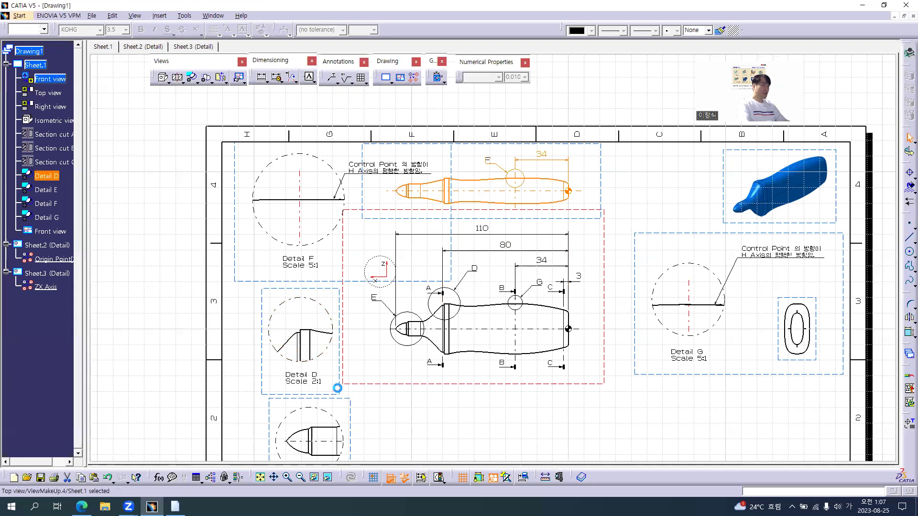
left_click_drag(337, 387, 332, 387)
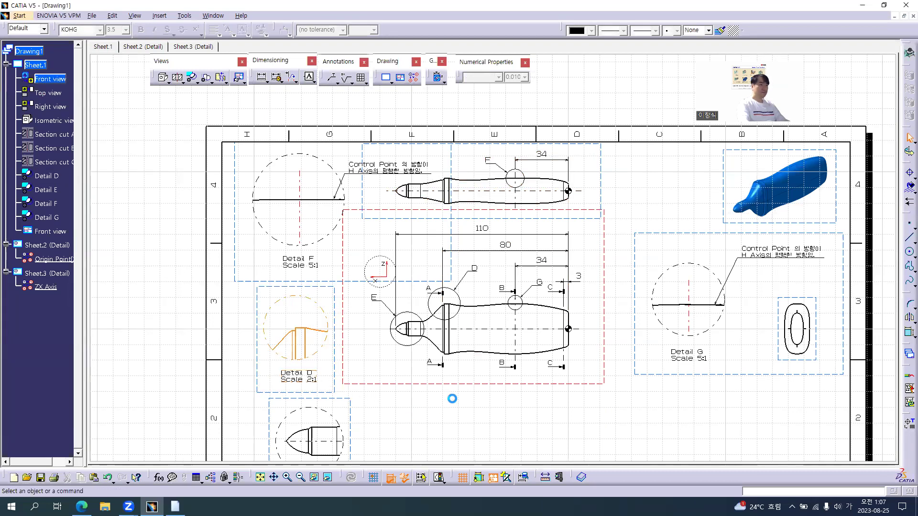
- Dimension the horizontal distance in the front view from section line A-A to the edge where the handle's narrow neck begins
middle_click_drag(467, 388, 469, 323, "ctrl")
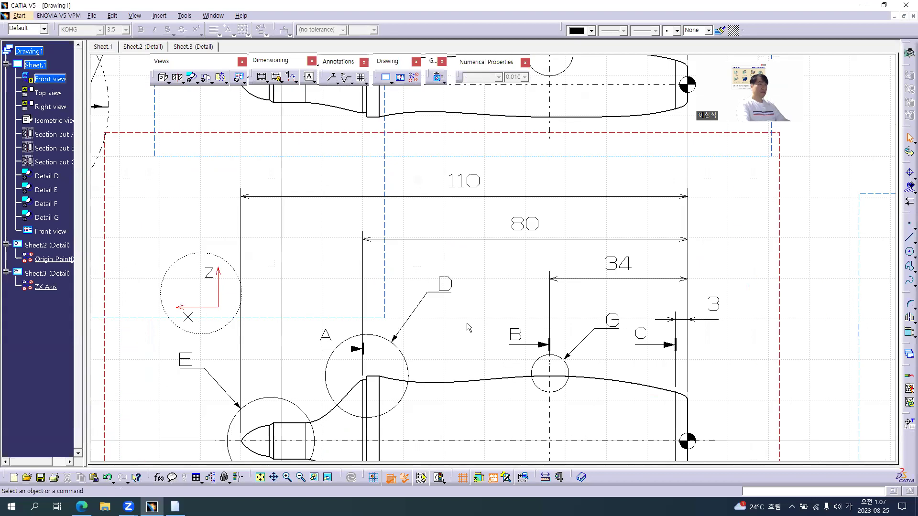
key("alt+Tab")
scroll(336, 177, "up", 5, "ctrl")
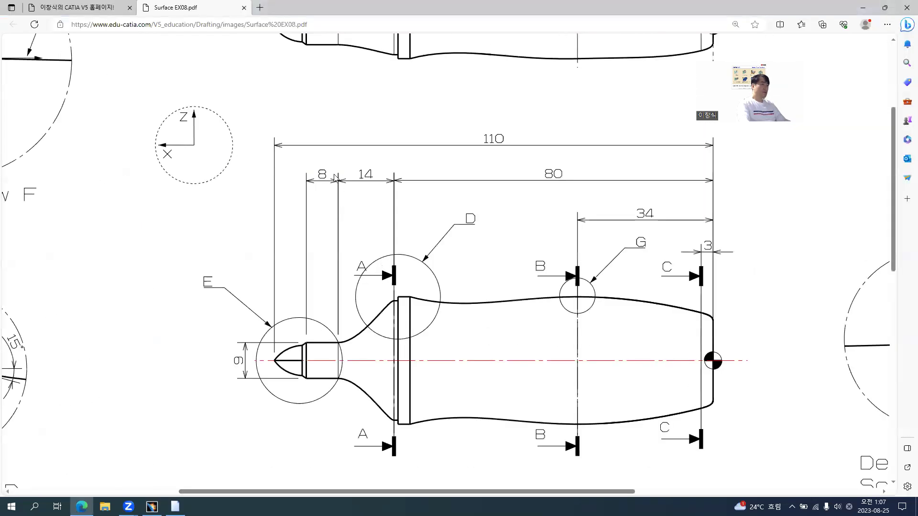
key("alt+Tab")
left_click(260, 76)
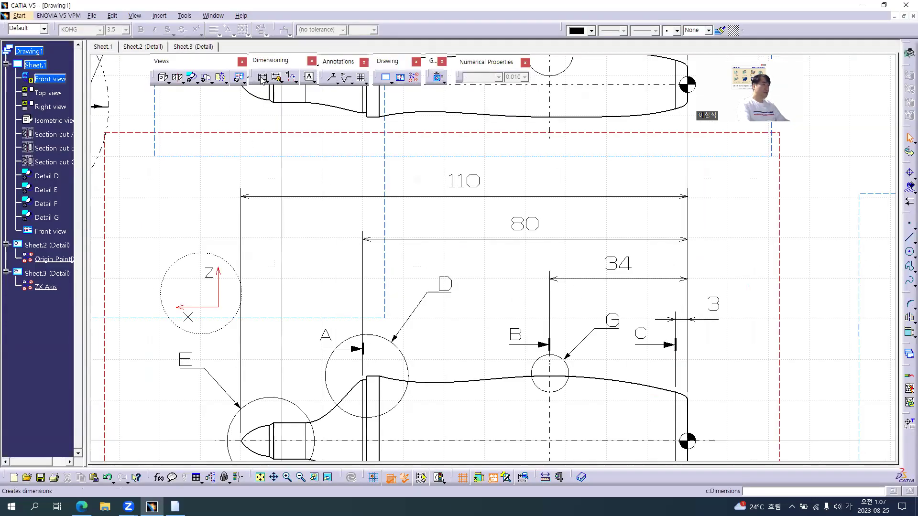
mouse_move(289, 273)
middle_mouse_down()
mouse_move(415, 232)
mouse_move(416, 210)
middle_mouse_up()
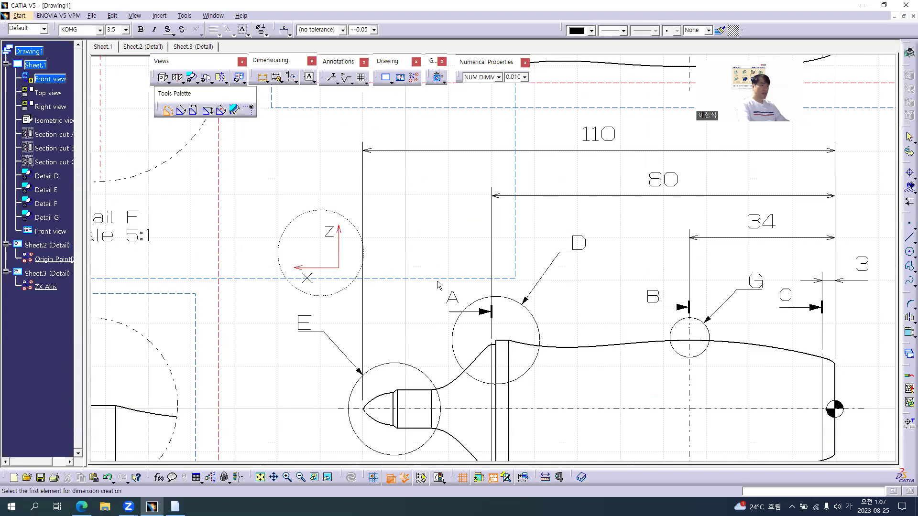
middle_click_drag(436, 285, 445, 250, "ctrl")
left_click(499, 335)
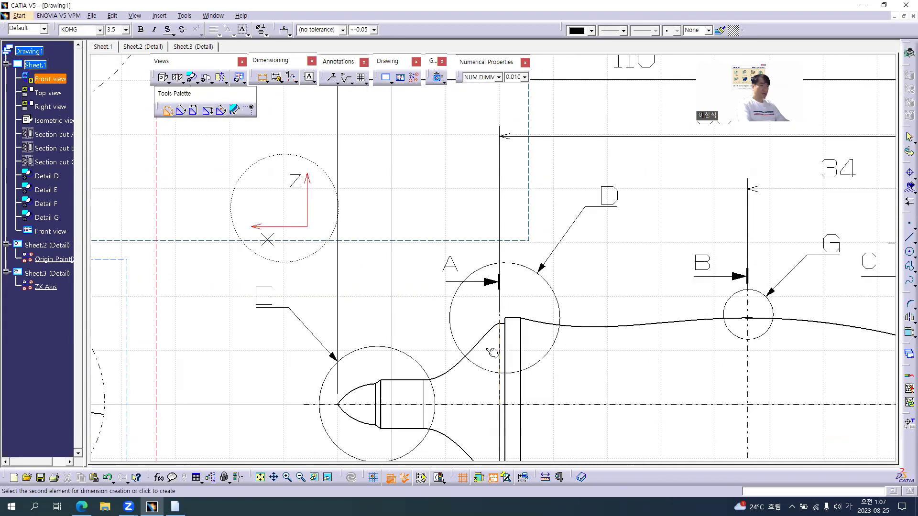
left_click(426, 397)
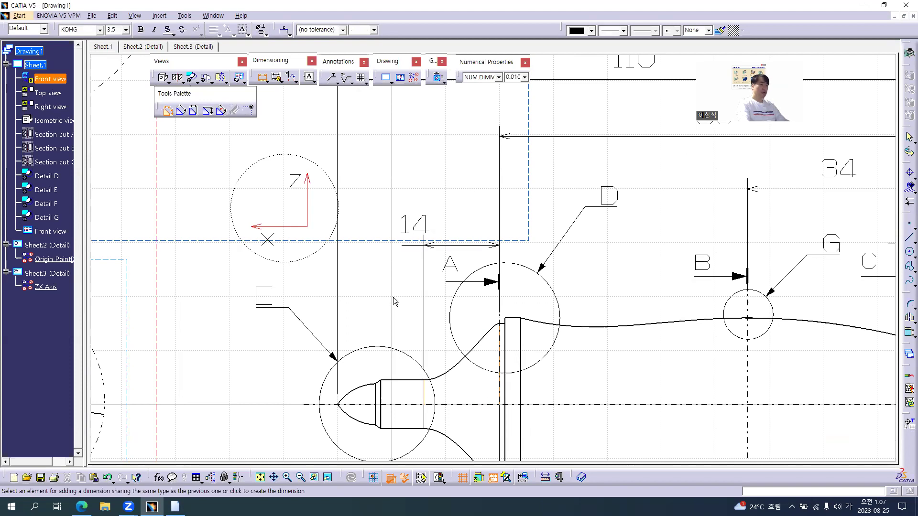
- Chain a horizontal dimension for the neck's straight length to it, placing both in line with the 80 dimension, as in the reference PDF
key("alt+Tab")
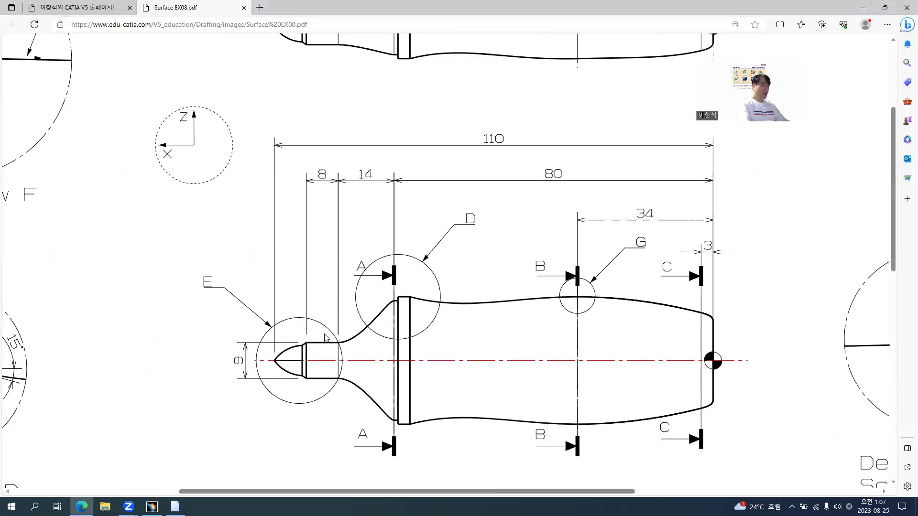
key("alt+Tab")
left_click(194, 111)
left_click(387, 397)
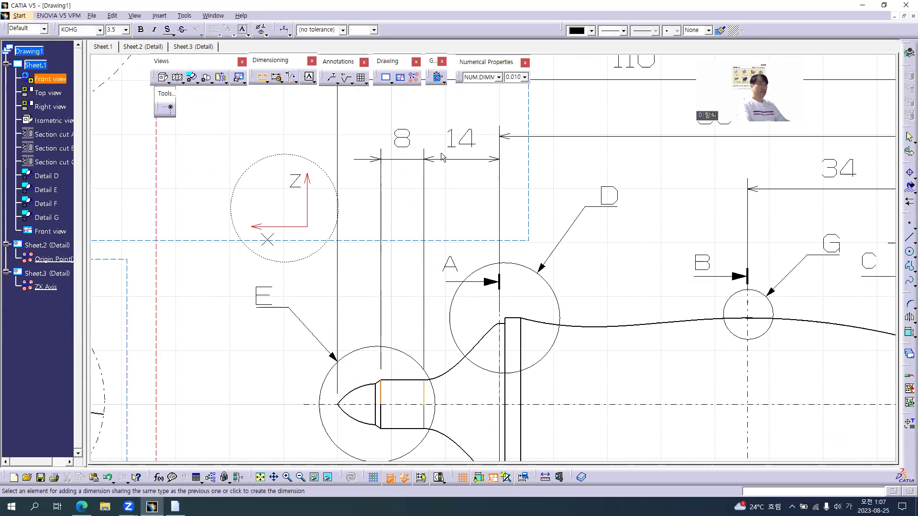
left_click(497, 136)
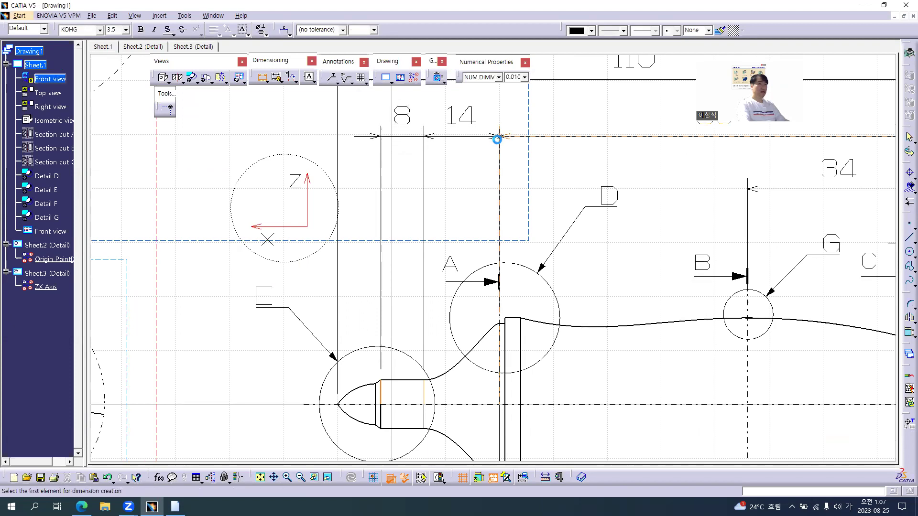
- Dimension the neck's height vertically between its upper and lower edges in the front view and place it beside the pointed tip
mouse_move(579, 168)
middle_mouse_down()
mouse_move(572, 193)
mouse_move(528, 210)
mouse_move(513, 285)
middle_mouse_up()
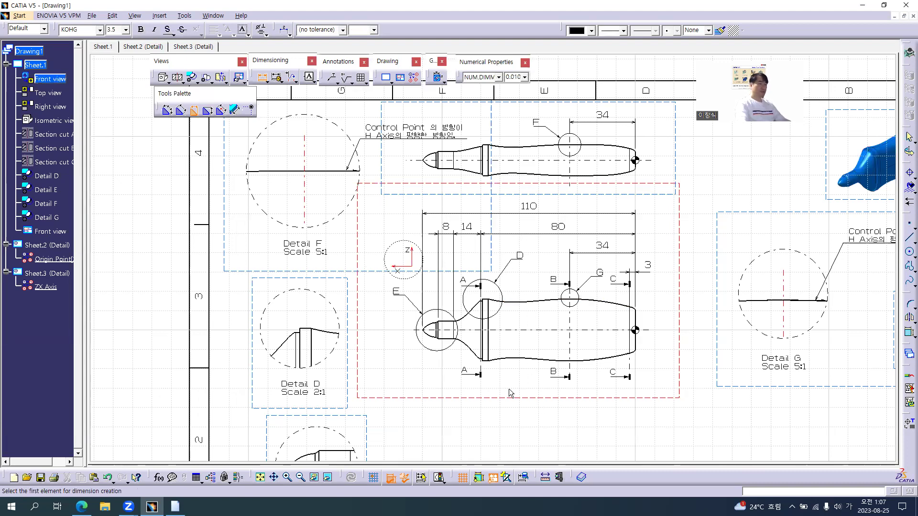
mouse_move(428, 354)
middle_mouse_down("ctrl")
mouse_move(473, 249)
mouse_move(593, 131)
mouse_move(612, 88)
middle_mouse_up("ctrl")
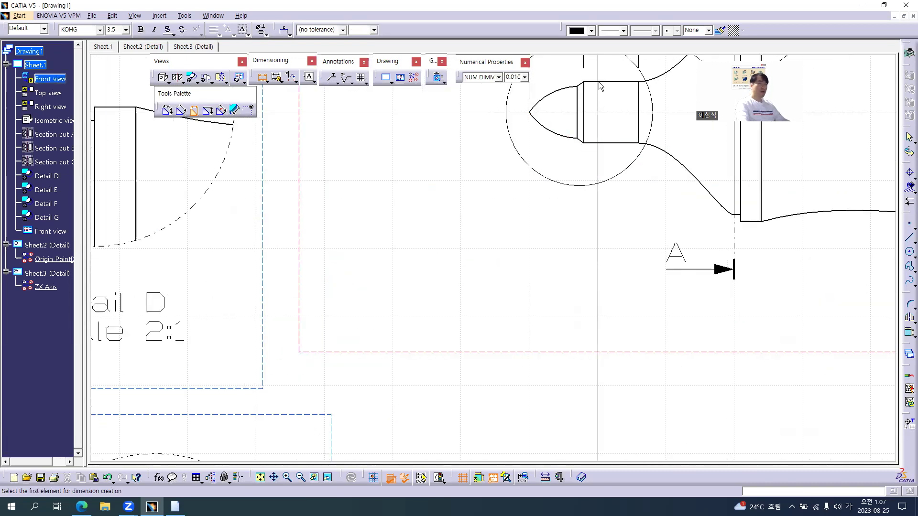
left_click(613, 85)
left_click(629, 144)
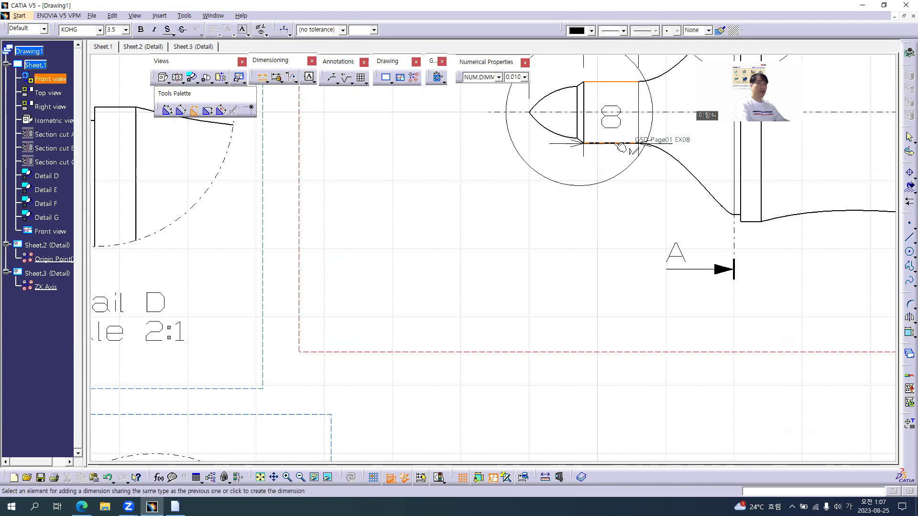
mouse_move(486, 178)
middle_mouse_down()
mouse_move(415, 217)
mouse_move(395, 256)
middle_mouse_up()
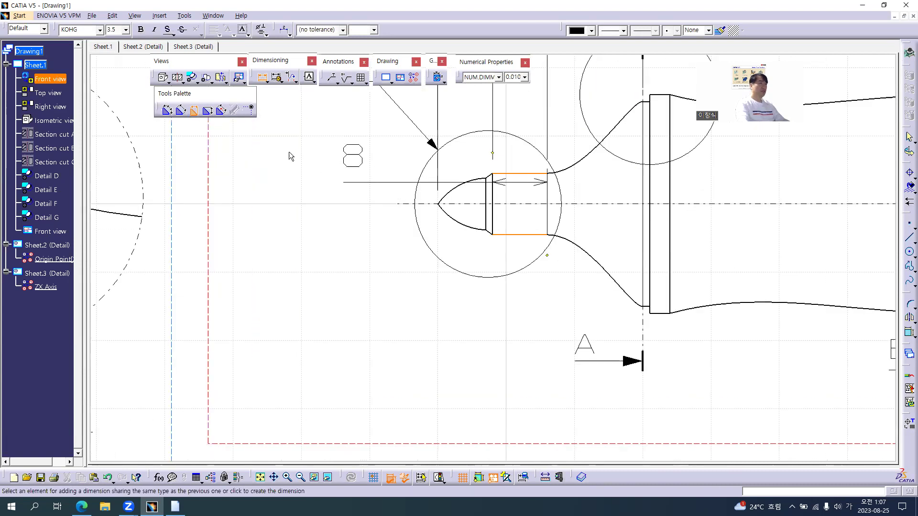
left_click(180, 111)
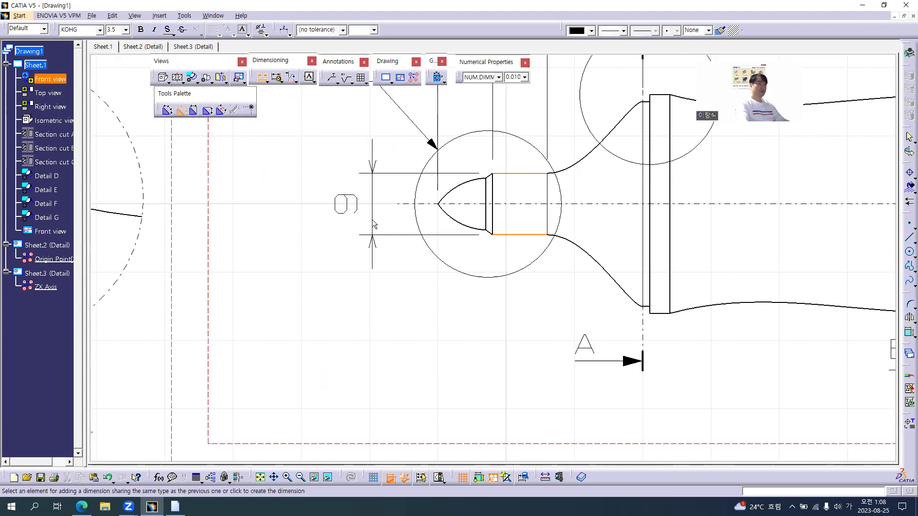
left_click(371, 223)
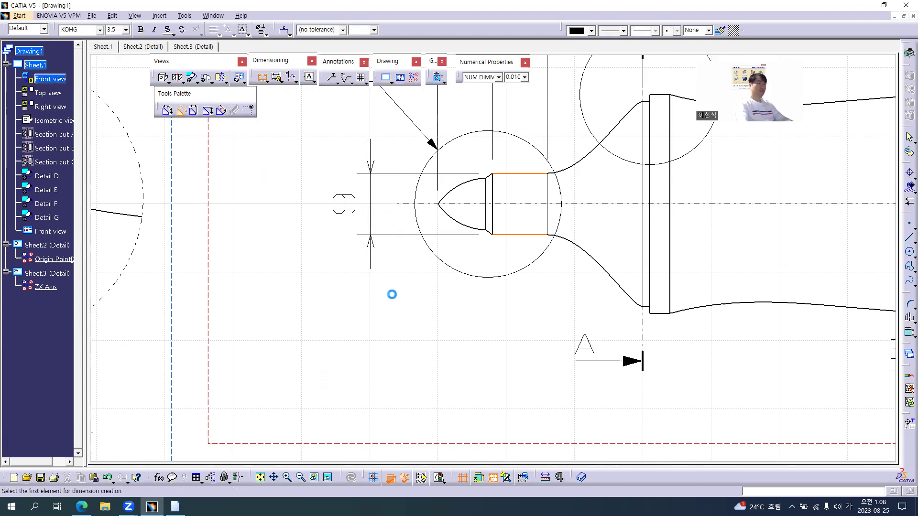
- Compare the dimensioned front view with the reference PDF and examine which centre lines and dimensions the right view needs
key("alt+Tab")
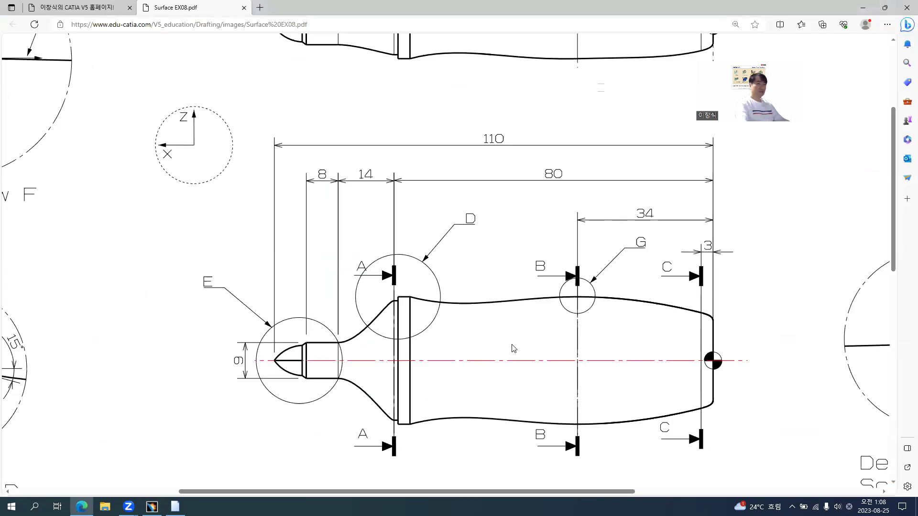
scroll(512, 348, "down", 2, "ctrl")
scroll(511, 343, "down", 2)
scroll(507, 338, "down", 1, "ctrl")
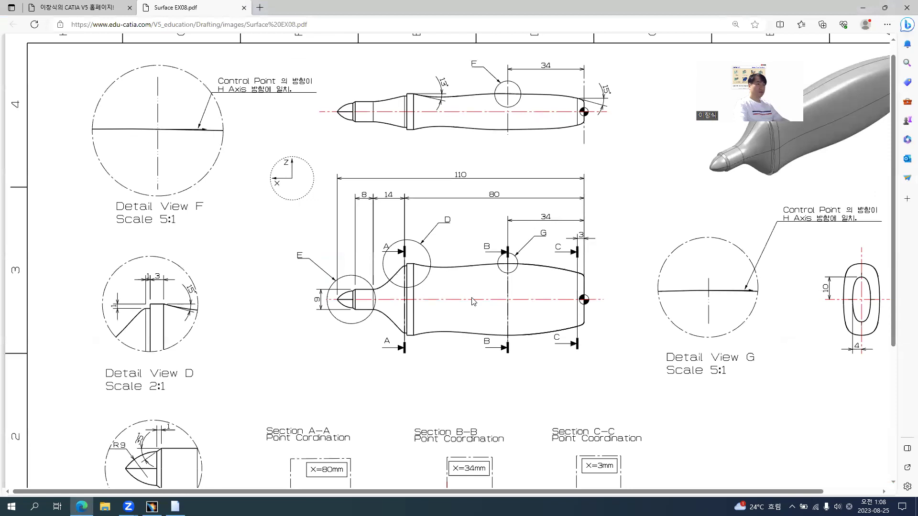
key("alt+Tab")
mouse_move(586, 252)
middle_mouse_down()
mouse_move(469, 280)
mouse_move(467, 356)
middle_mouse_up()
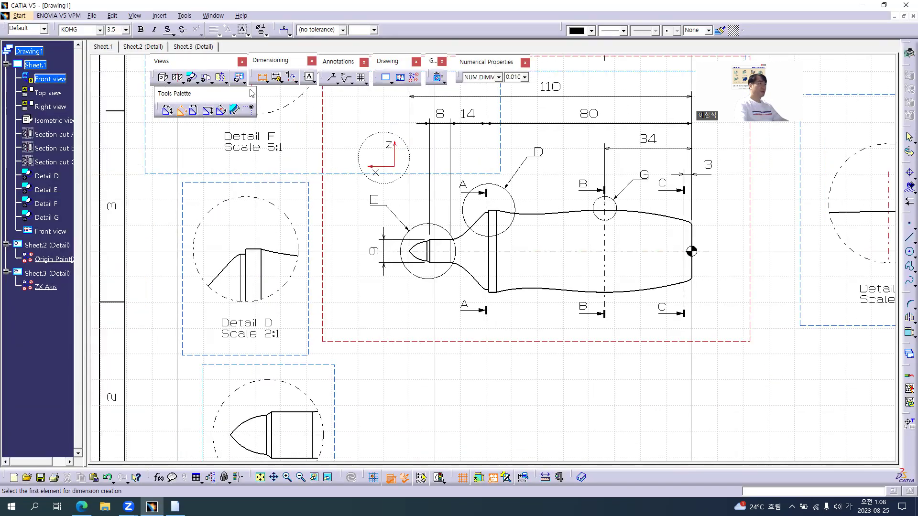
key("Escape")
left_click(430, 129)
left_click(391, 237)
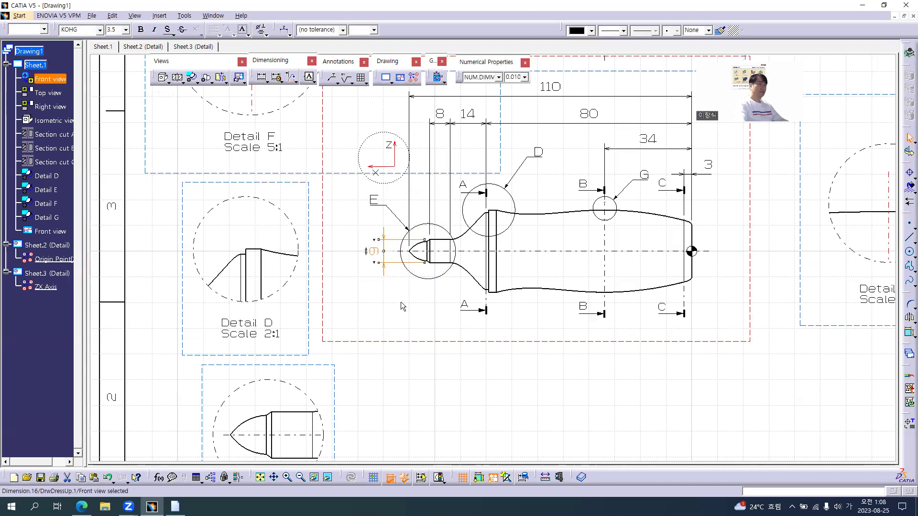
left_click(408, 289)
mouse_move(527, 299)
middle_mouse_down()
mouse_move(471, 299)
mouse_move(465, 333)
middle_mouse_up()
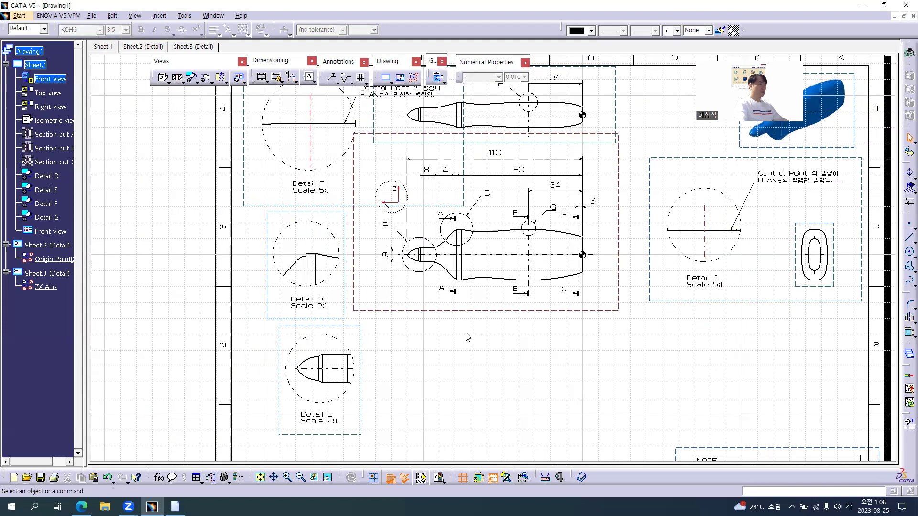
key("alt+Tab")
scroll(784, 313, "right", 2)
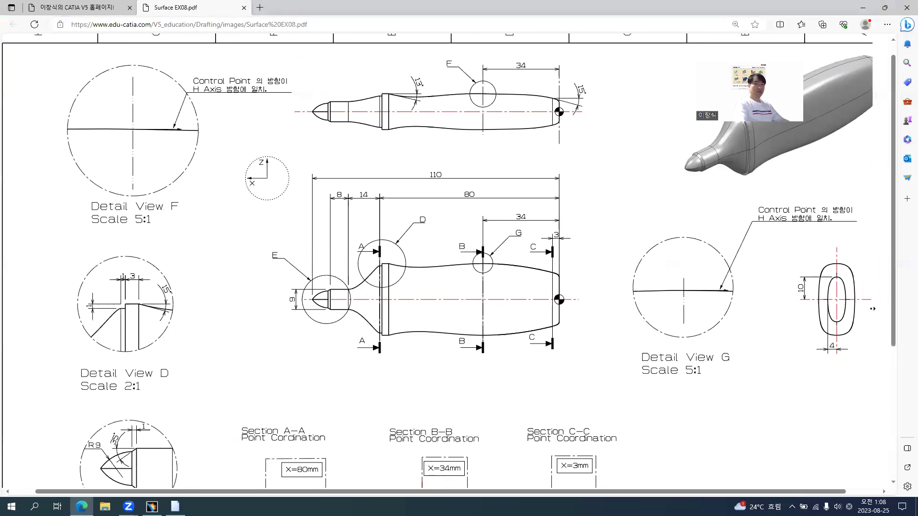
scroll(829, 310, "up", 4, "ctrl")
key("alt+Tab")
- Activate the right view and draw horizontal and vertical centre lines through the oval profile, extending slightly beyond its outer contour
mouse_move(814, 298)
middle_mouse_down()
mouse_move(827, 297)
mouse_move(560, 313)
mouse_move(531, 306)
mouse_move(750, 290)
mouse_move(789, 237)
middle_mouse_up()
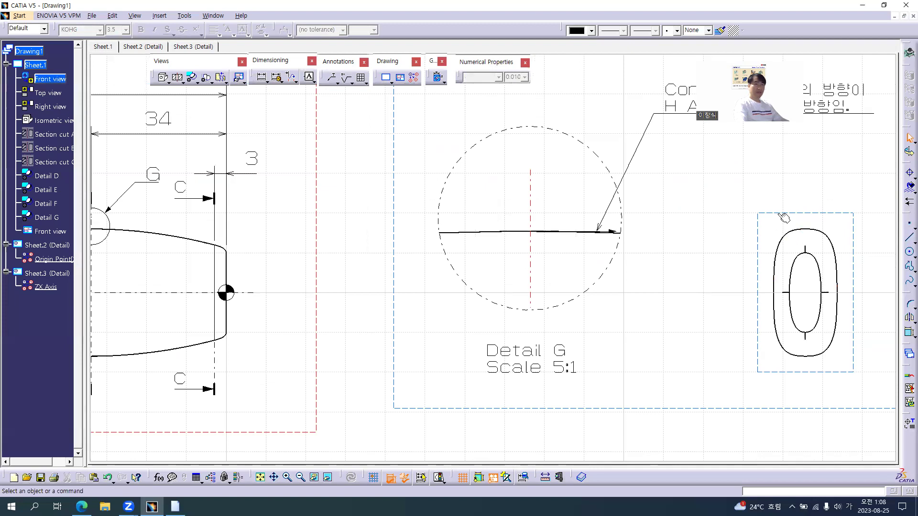
double_click(784, 217)
mouse_move(450, 268)
middle_mouse_down()
mouse_move(372, 264)
mouse_move(401, 239)
middle_mouse_up()
left_click(553, 205)
key("alt+Tab")
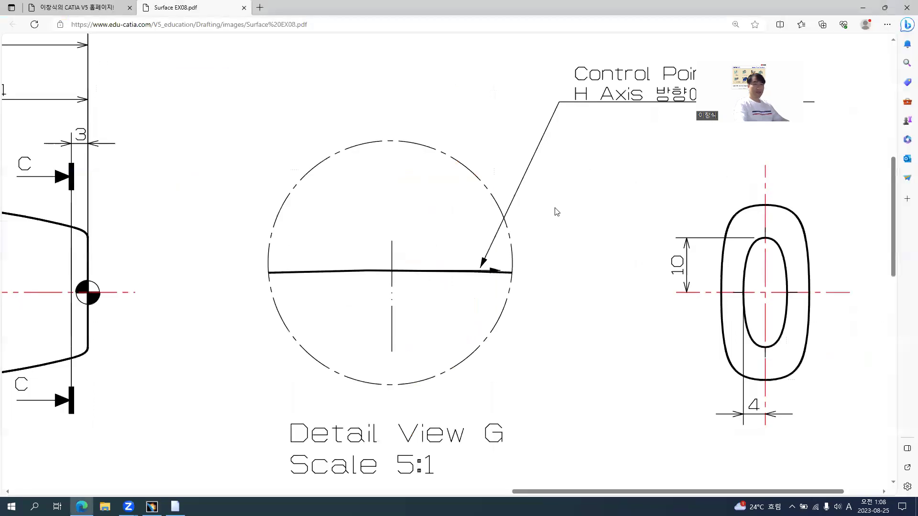
key("alt+Tab")
left_click(908, 238)
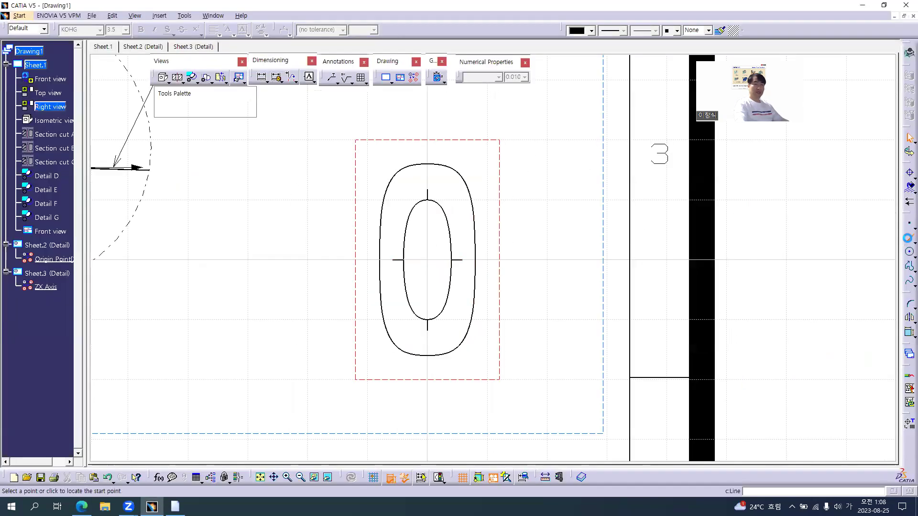
left_click(346, 260)
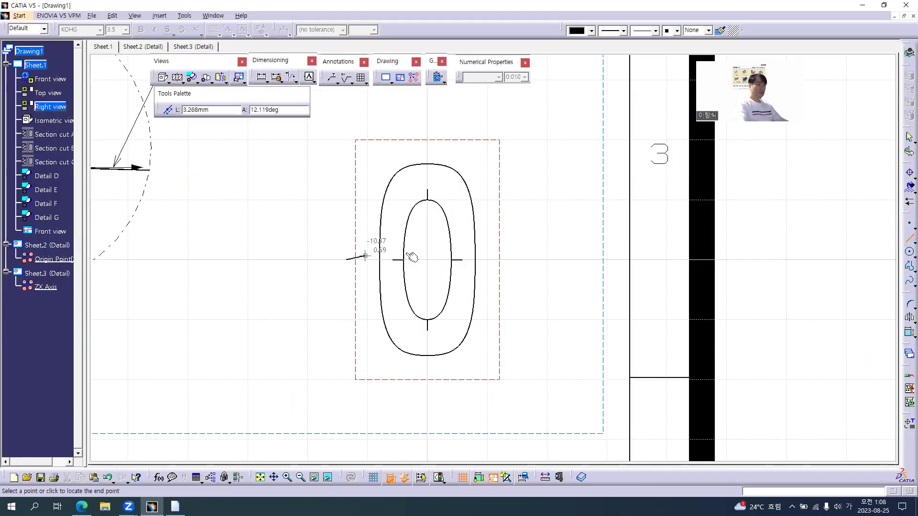
left_click(507, 260)
left_click(427, 139)
left_click(426, 381)
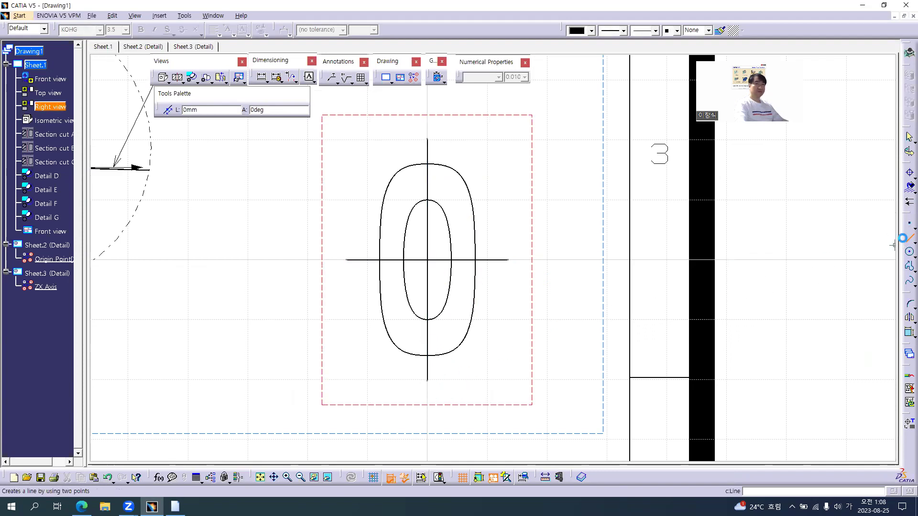
left_click(908, 238)
- Copy the red dash-dot format of Detail G's centre line onto both centre lines of the right view
left_click(462, 260)
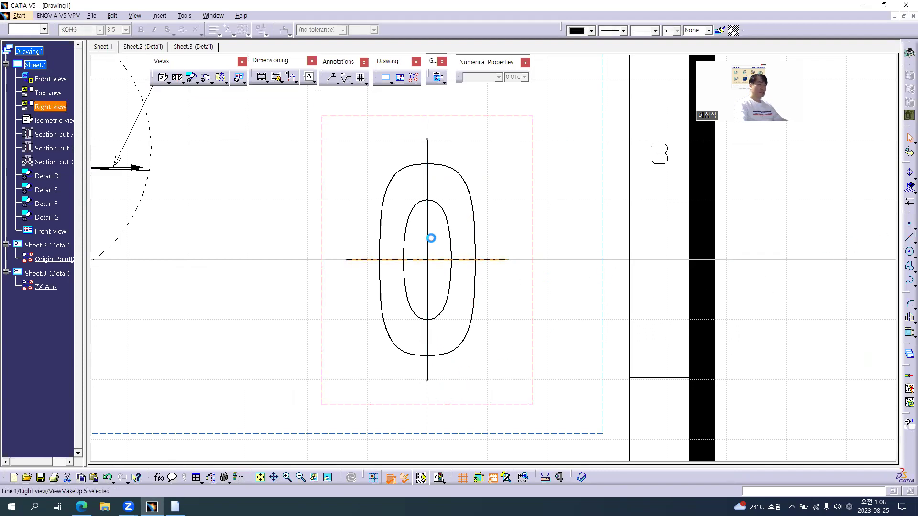
left_click(428, 230, "ctrl")
mouse_move(326, 215)
middle_mouse_down("ctrl")
mouse_move(333, 263)
mouse_move(355, 257)
middle_mouse_up("ctrl")
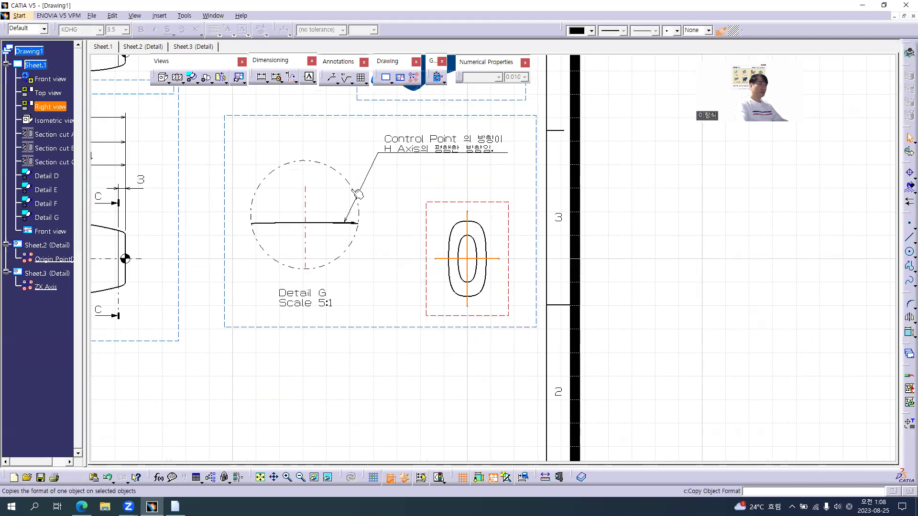
left_click(381, 289)
mouse_move(378, 278)
middle_mouse_down("ctrl")
mouse_move(373, 236)
mouse_move(440, 266)
middle_mouse_up("ctrl")
right_click(440, 260)
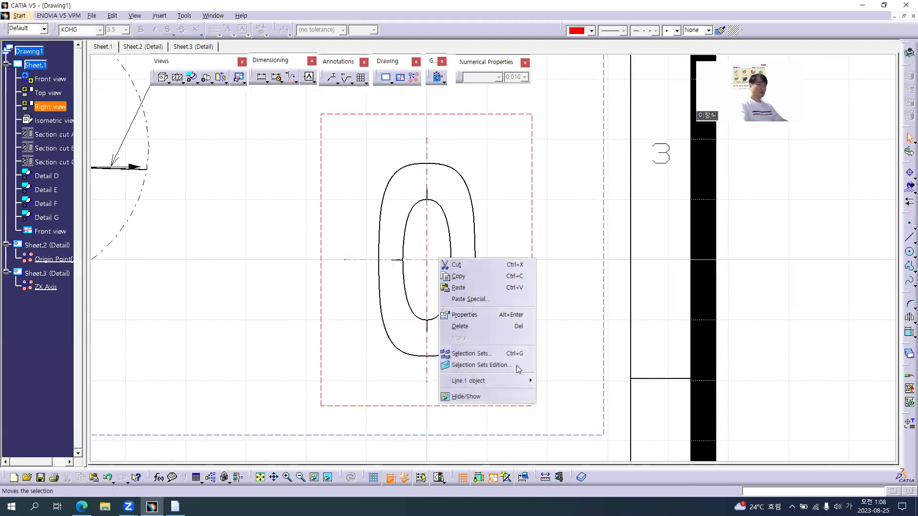
mouse_move(523, 381)
left_click(566, 396)
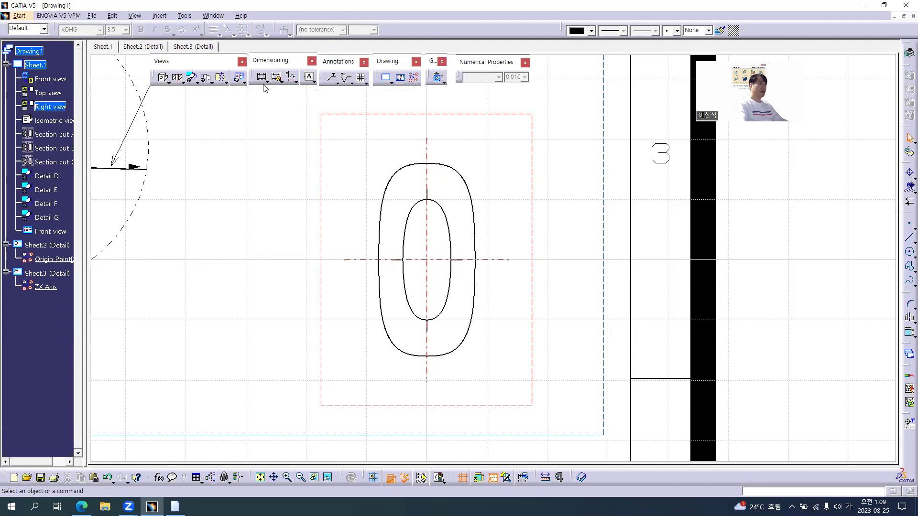
- Dimension the inner oval's full height vertically in the right view, placing it left of the profile and checking the reference PDF
left_click(262, 77)
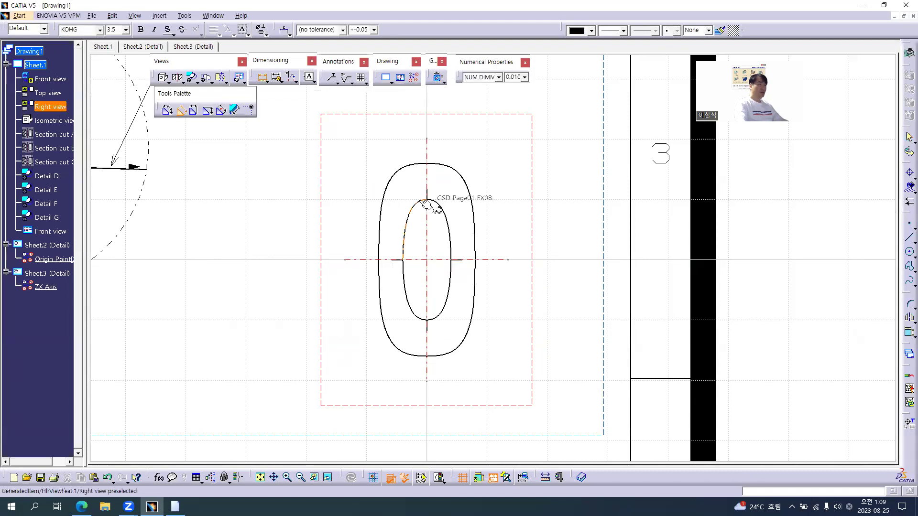
left_click(420, 315)
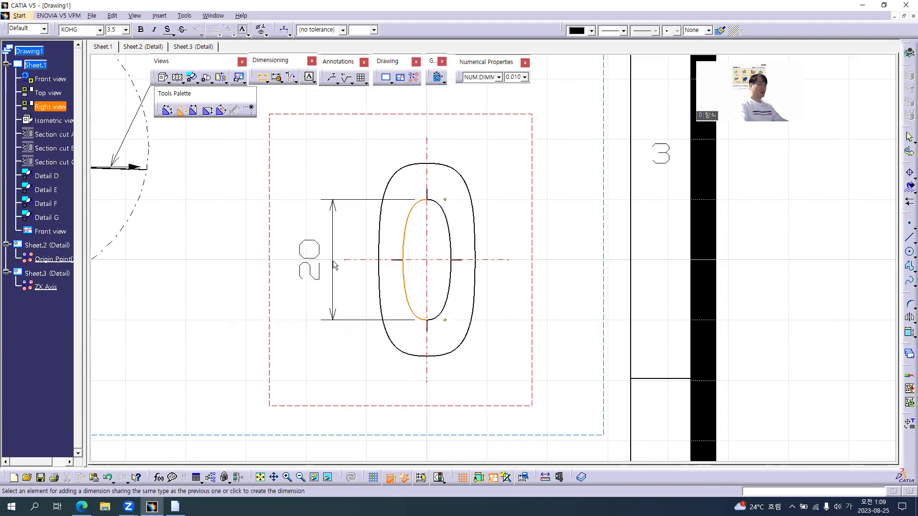
key("alt+Tab")
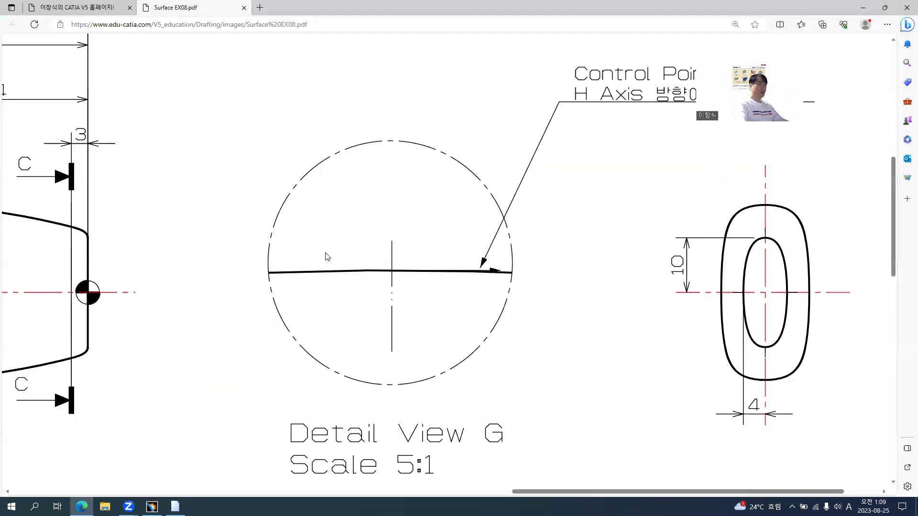
key("alt+Tab")
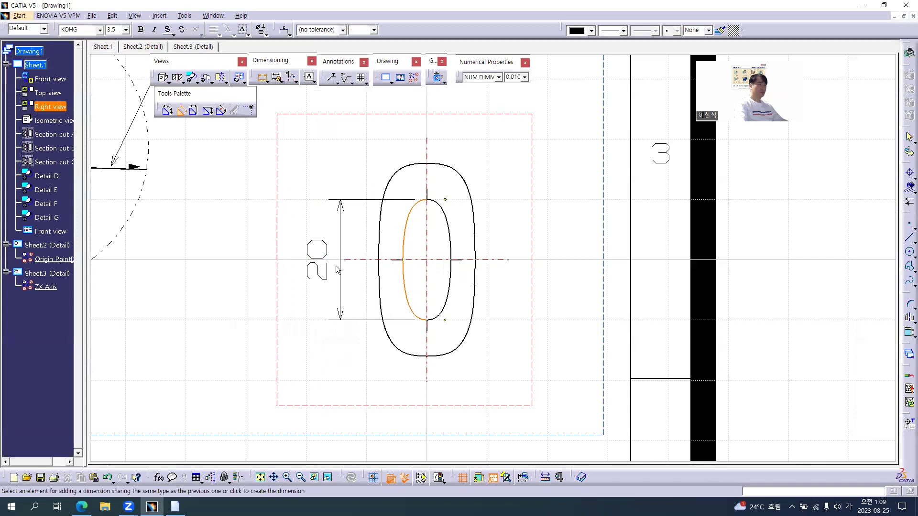
left_click(320, 266)
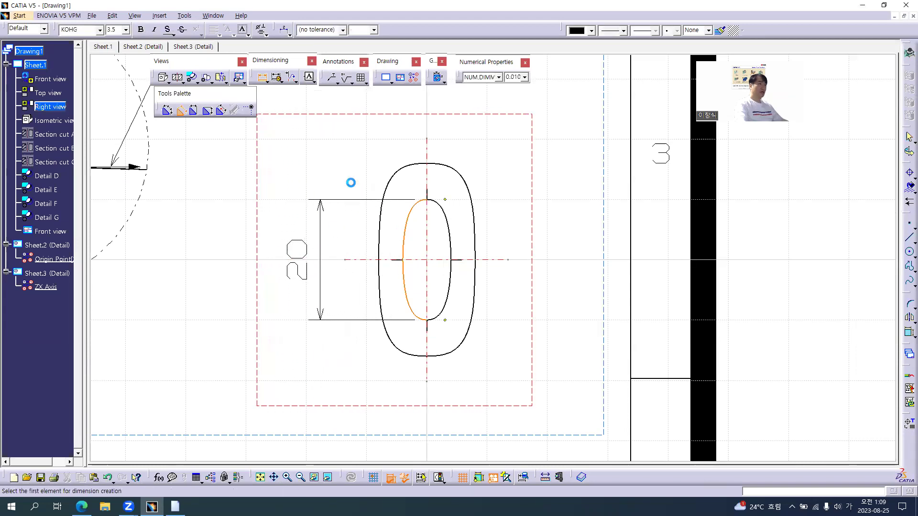
- Re-route the inner oval's height dimension to run from its upper edge to the horizontal centre line, with its arrows pointing outward between the extension lines
left_click(291, 77)
left_click(320, 207)
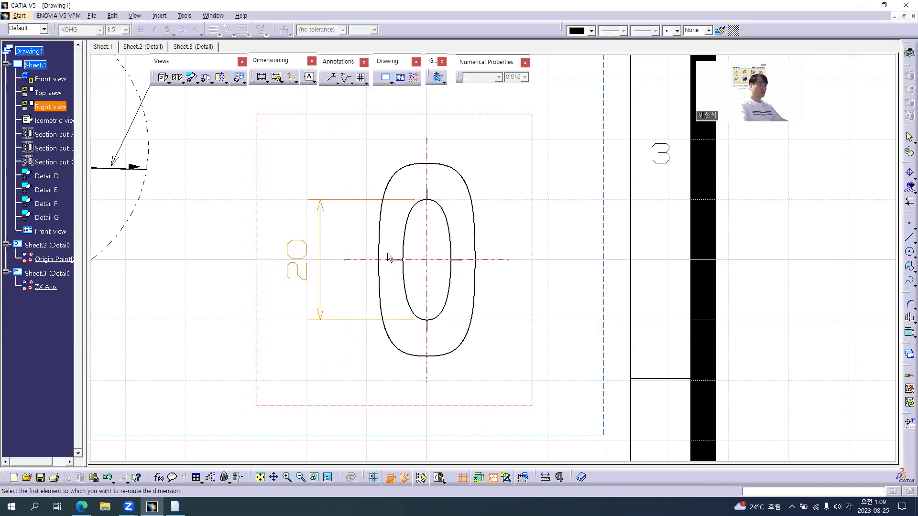
left_click(428, 201)
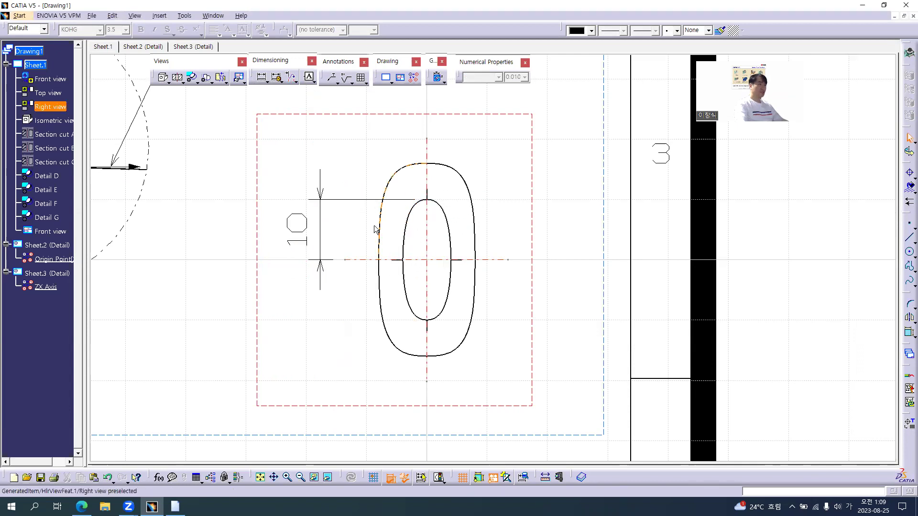
left_click(318, 266)
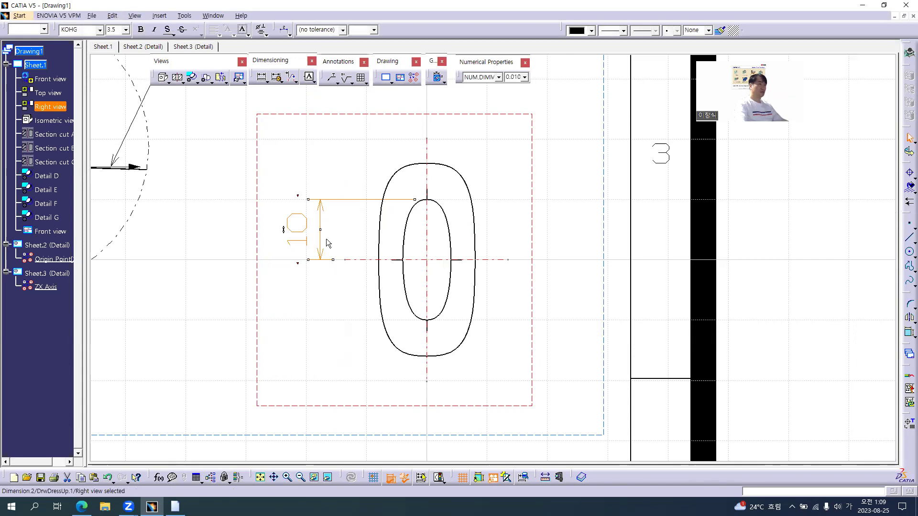
- Dimension the horizontal distance from the inner oval's left edge to the vertical centre line, placing it below the profile and checking against the reference PDF
left_click(261, 78)
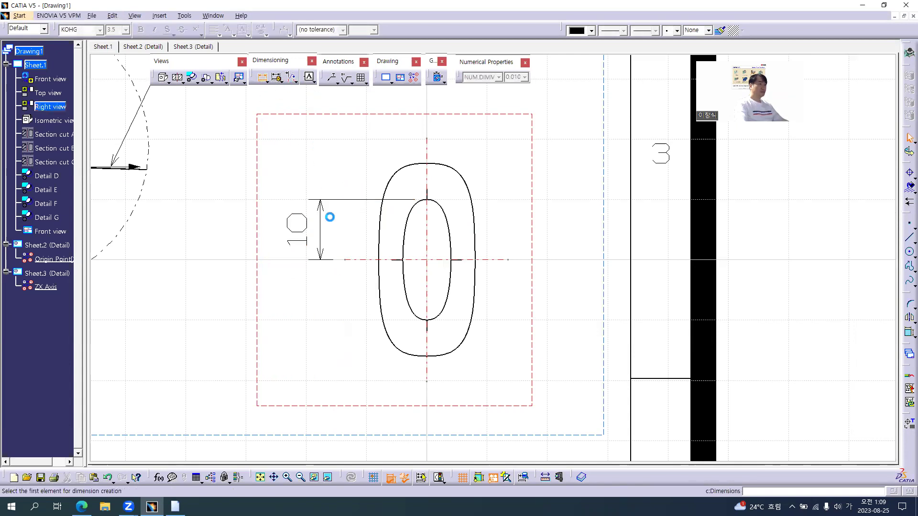
key("alt+Tab")
key("alt+Tab")
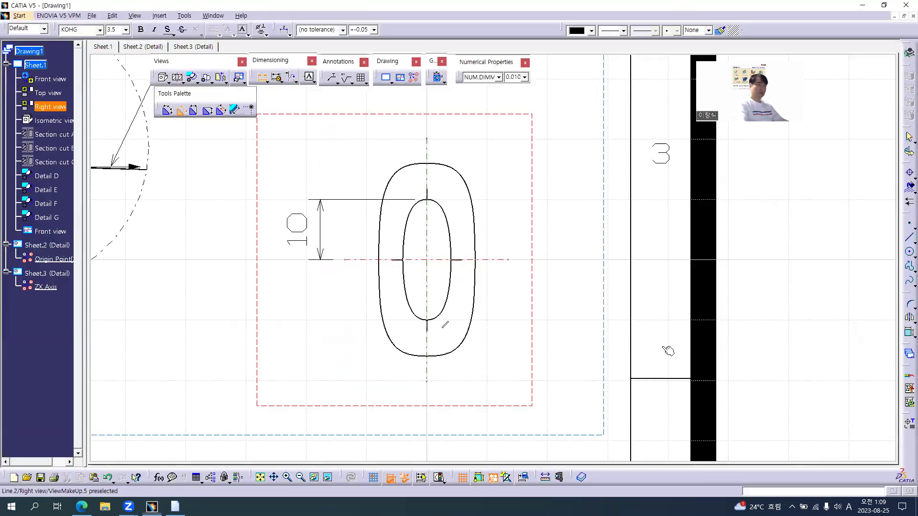
left_click(426, 289)
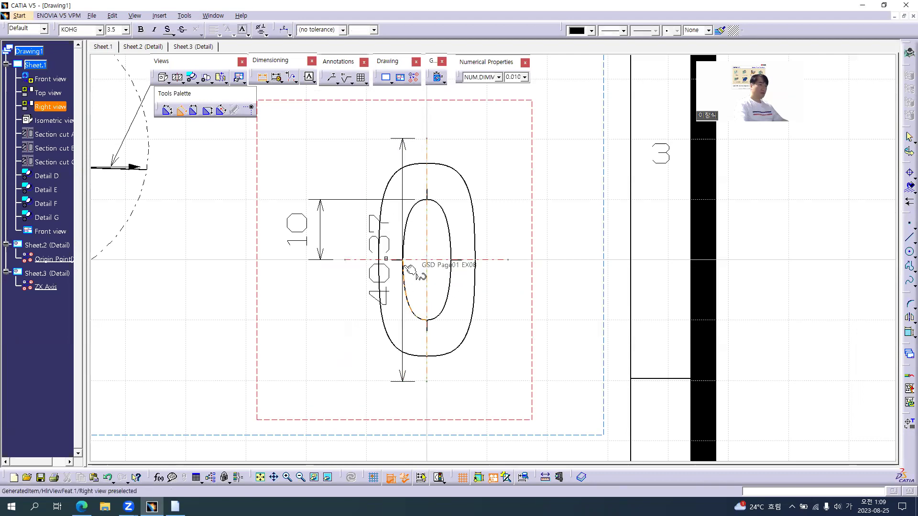
left_click(417, 275)
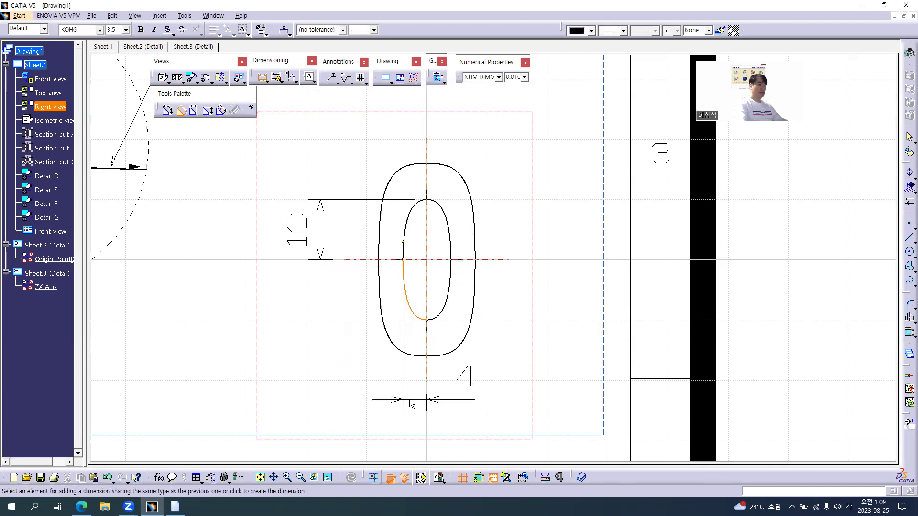
key("alt+Tab")
key("alt+Tab")
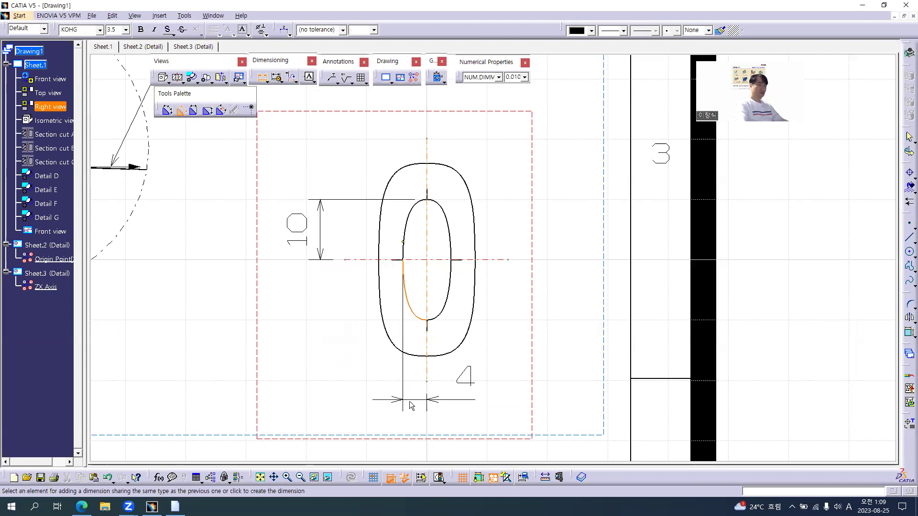
left_click(414, 413)
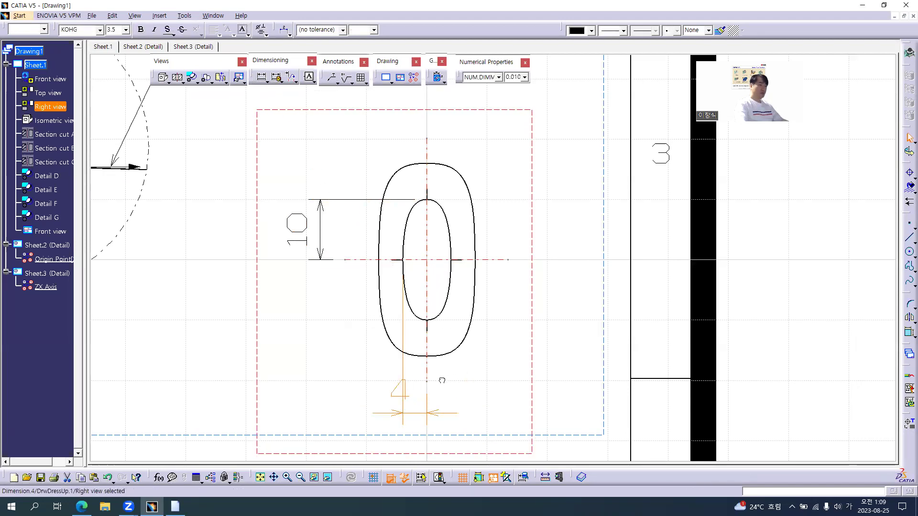
left_click(477, 311)
mouse_move(225, 297)
middle_mouse_down("ctrl")
mouse_move(235, 365)
mouse_move(248, 355)
middle_mouse_up("ctrl")
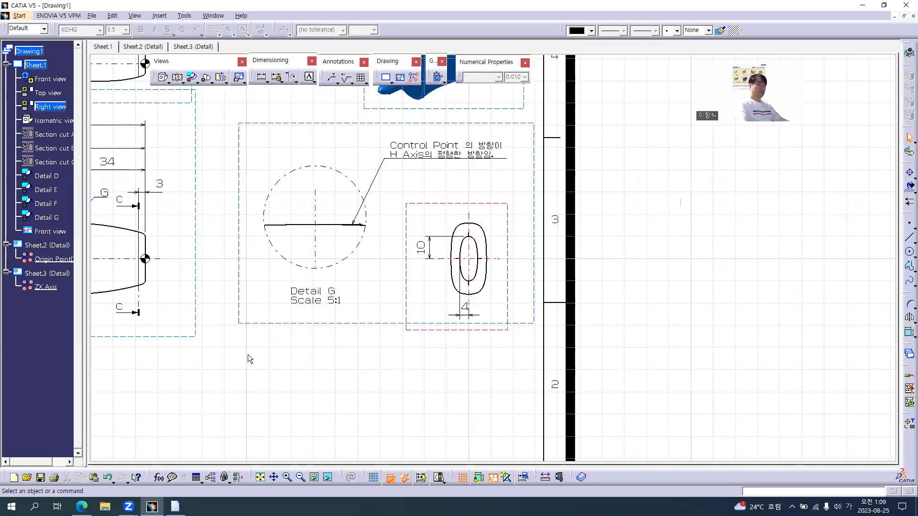
key("alt+Tab")
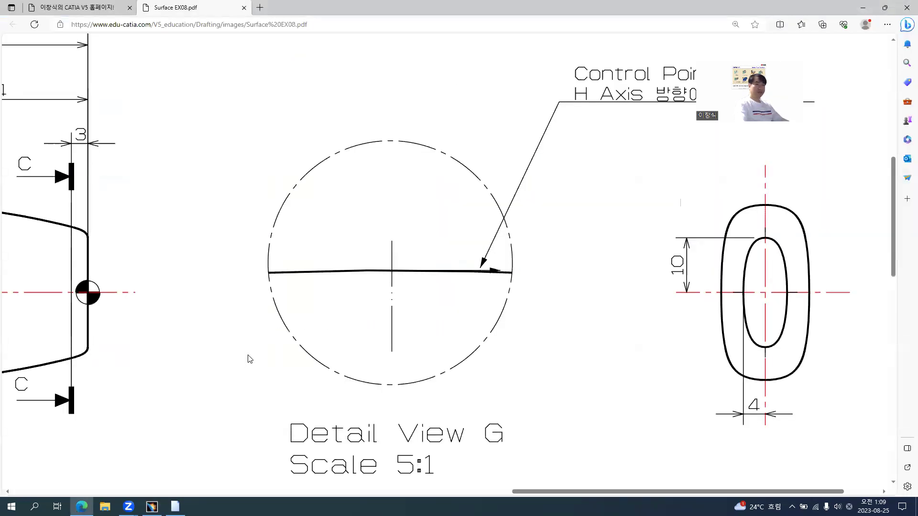
key("alt+Tab")
- Activate Detail D and dimension the vertical offset between its two short upper edges, placing it left of the profile as in the reference PDF
mouse_move(399, 325)
middle_mouse_down()
mouse_move(430, 328)
mouse_move(363, 318)
mouse_move(442, 346)
mouse_move(583, 354)
mouse_move(409, 212)
middle_mouse_up()
left_click(404, 353)
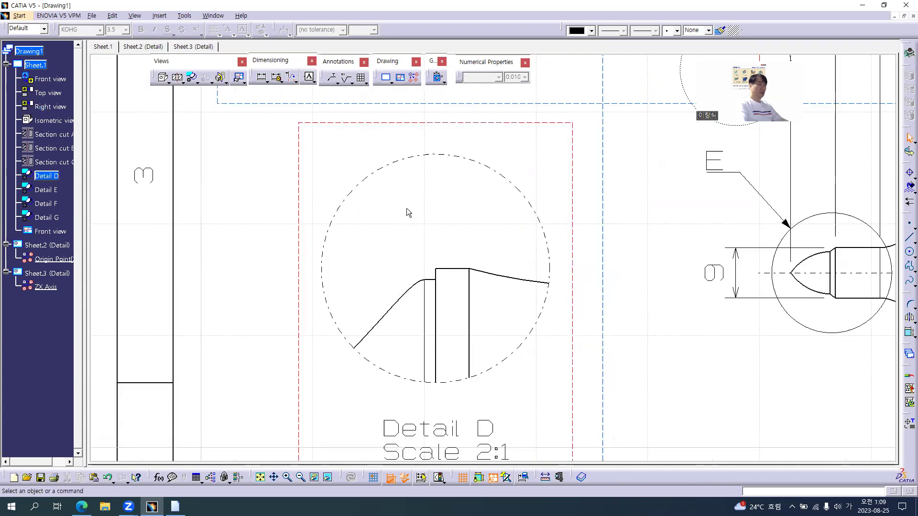
left_click(262, 78)
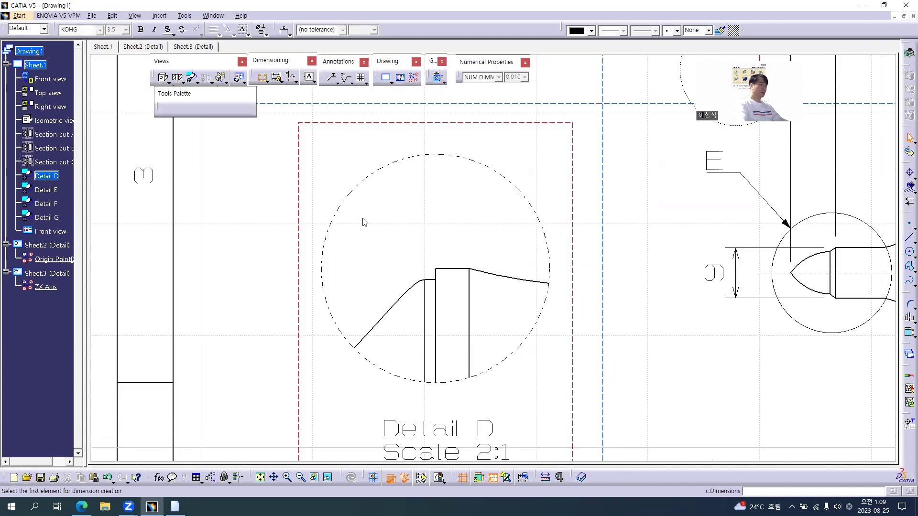
key("alt+Tab")
scroll(313, 300, "down", 5, "ctrl")
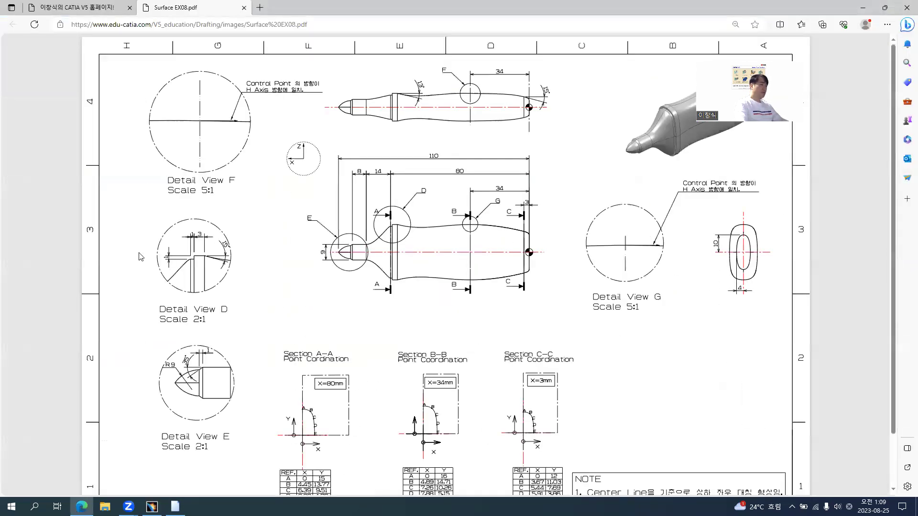
scroll(143, 257, "up", 5, "ctrl")
key("alt+Tab")
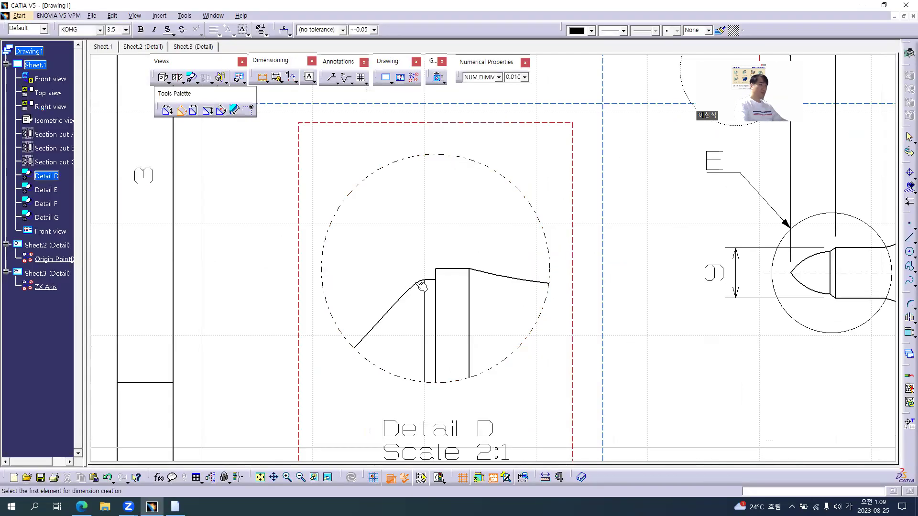
left_click(447, 271)
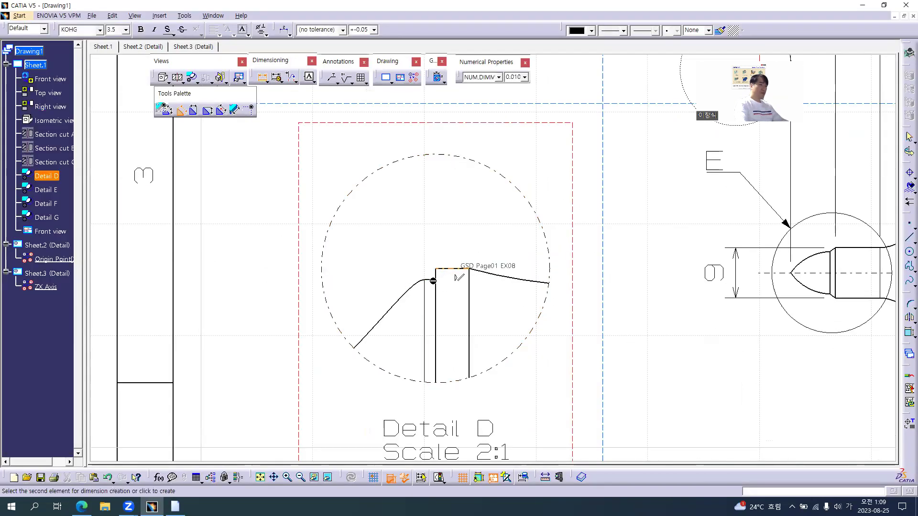
left_click(430, 279)
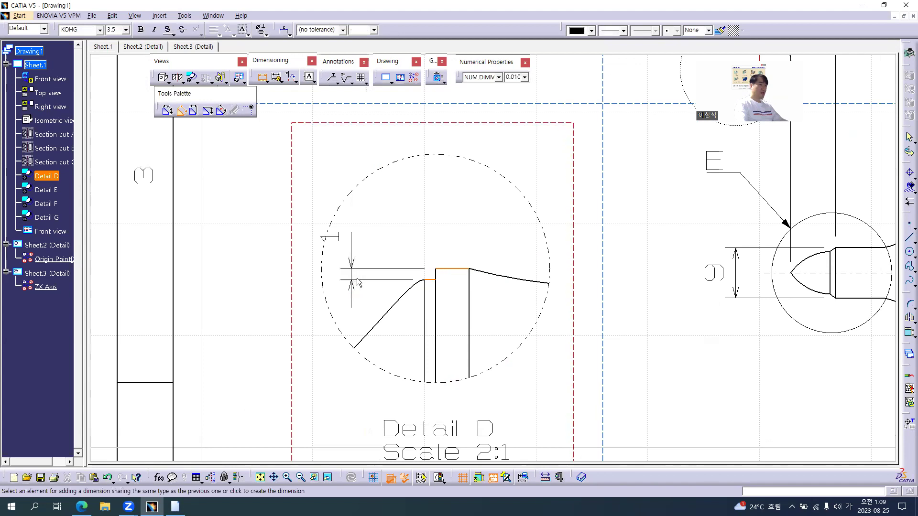
left_click(362, 282)
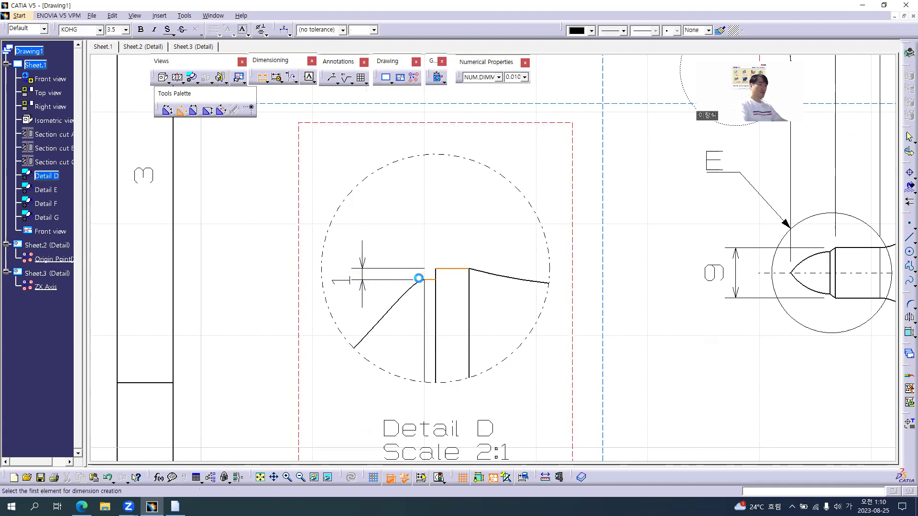
- Dimension the horizontal widths of the narrow step and the adjacent collar in Detail D, aligning both dimensions above the profile
middle_click_drag(416, 255, 411, 234)
left_click(359, 321)
left_click(378, 303)
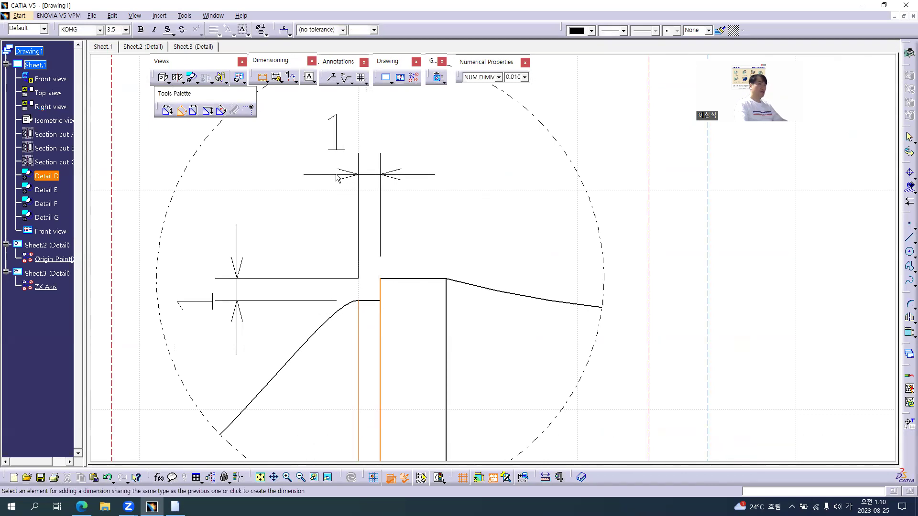
left_click(337, 178)
left_click(380, 286)
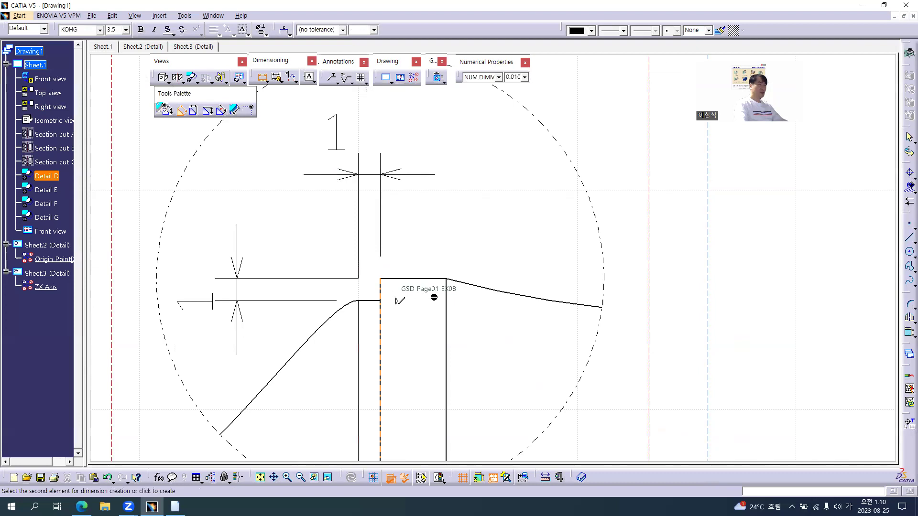
left_click(446, 292)
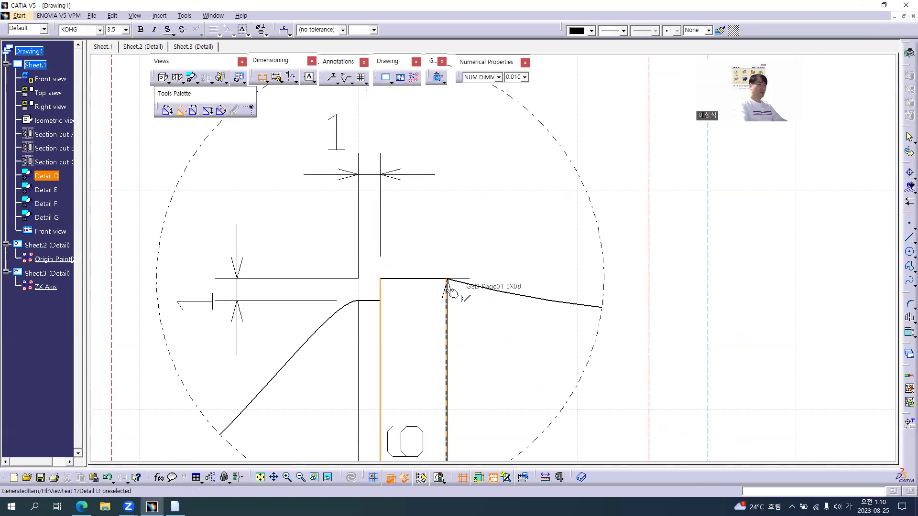
left_click(381, 175)
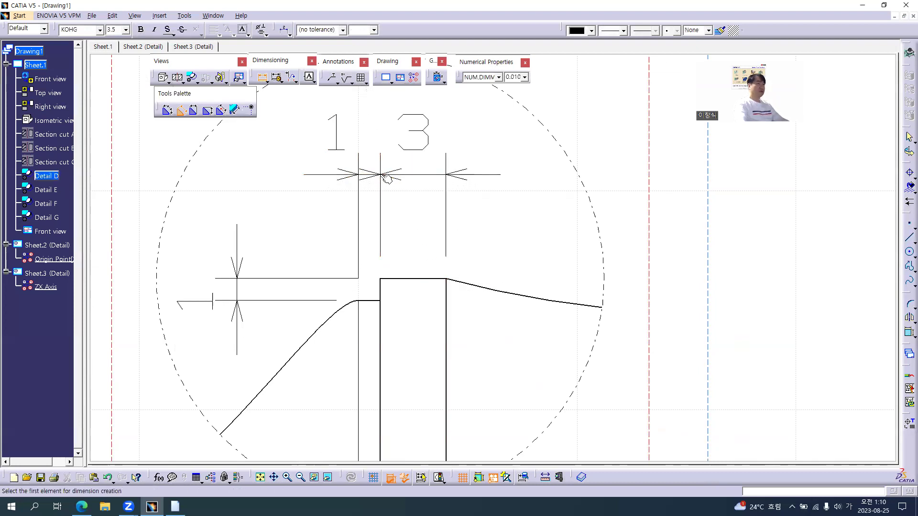
- Following the reference PDF, draw a horizontal line and a line sloping down along the curve from the collar's upper-right corner, each about 5 mm long
key("alt+Tab")
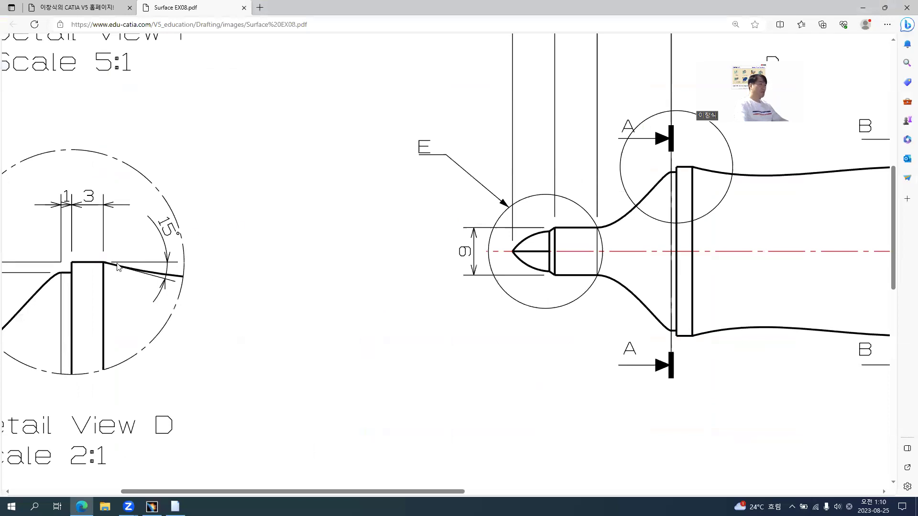
scroll(118, 266, "up", 2, "ctrl")
scroll(166, 274, "left", 5, "shift")
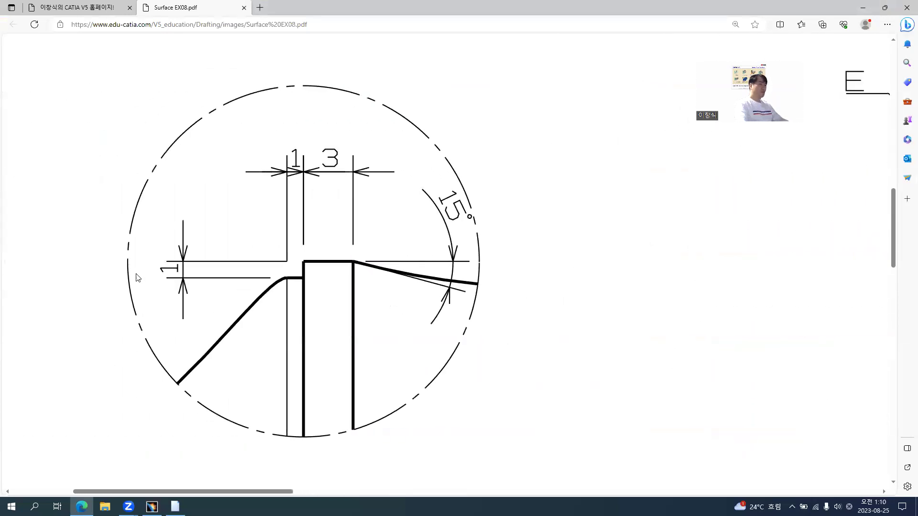
key("alt+Tab")
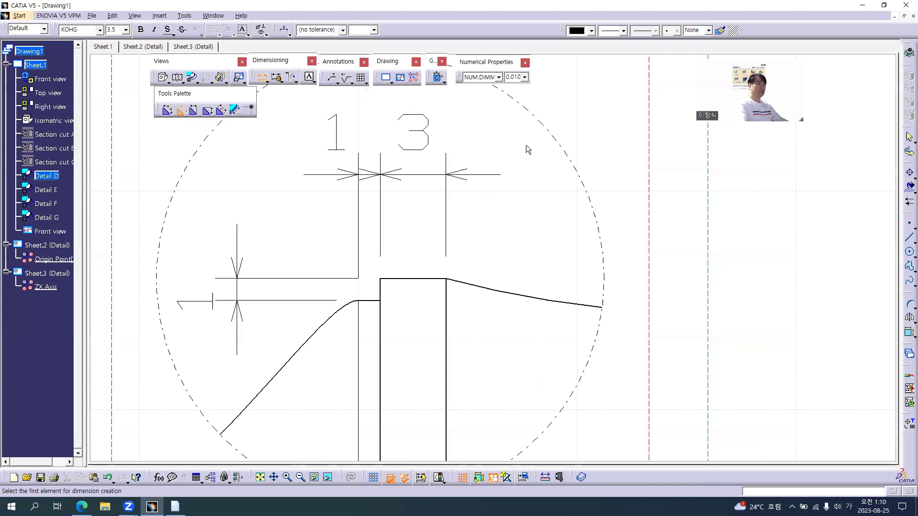
left_click(908, 238)
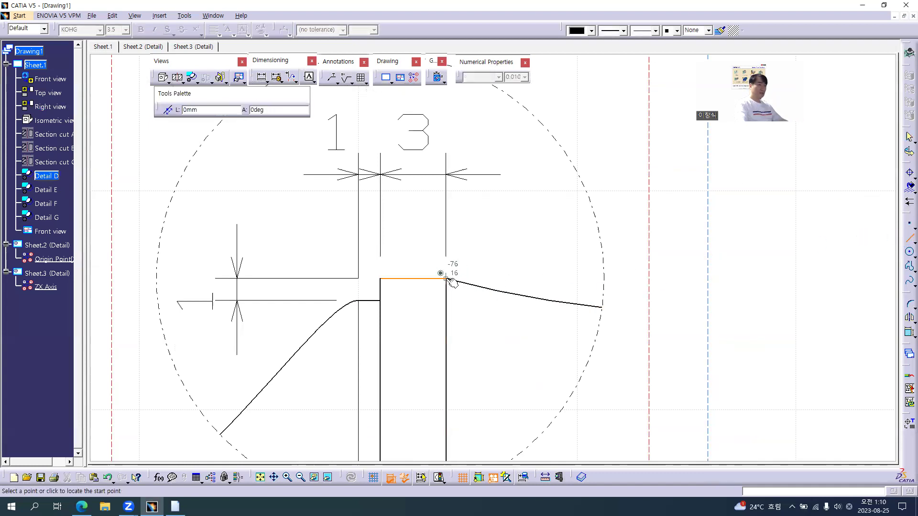
left_click(558, 279)
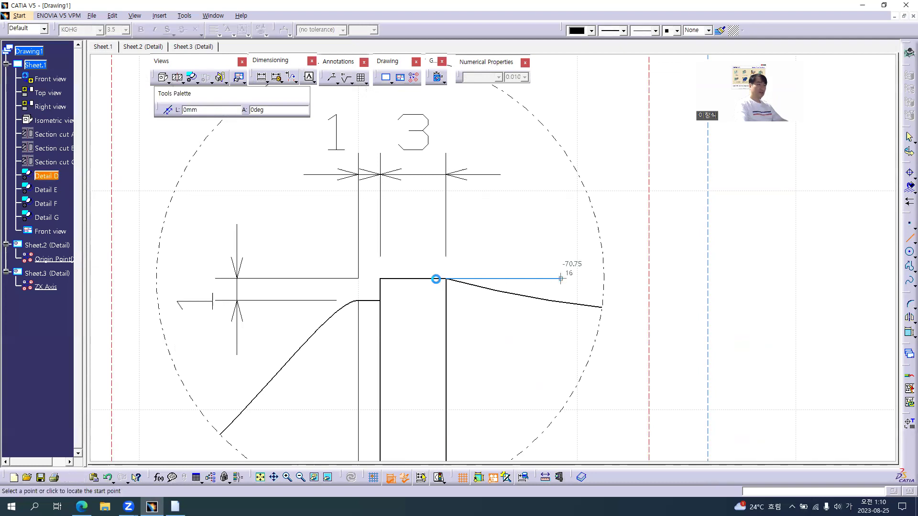
left_click(447, 279)
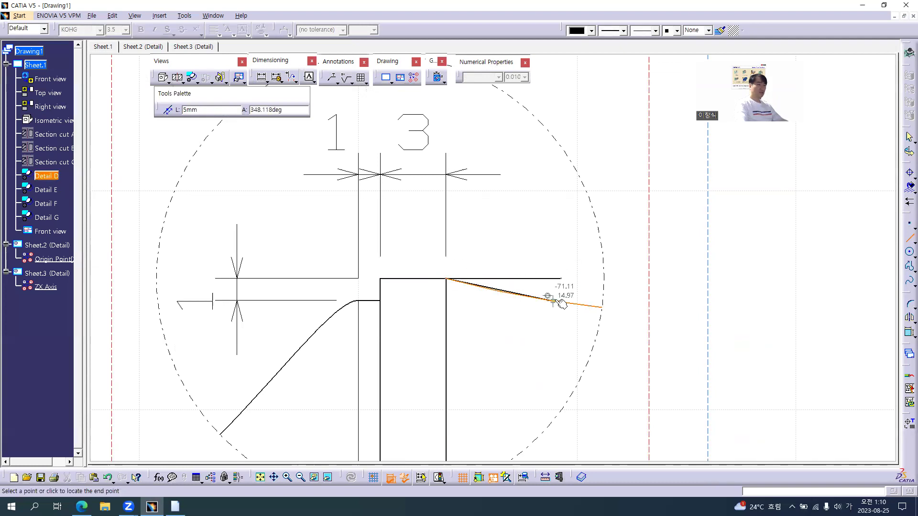
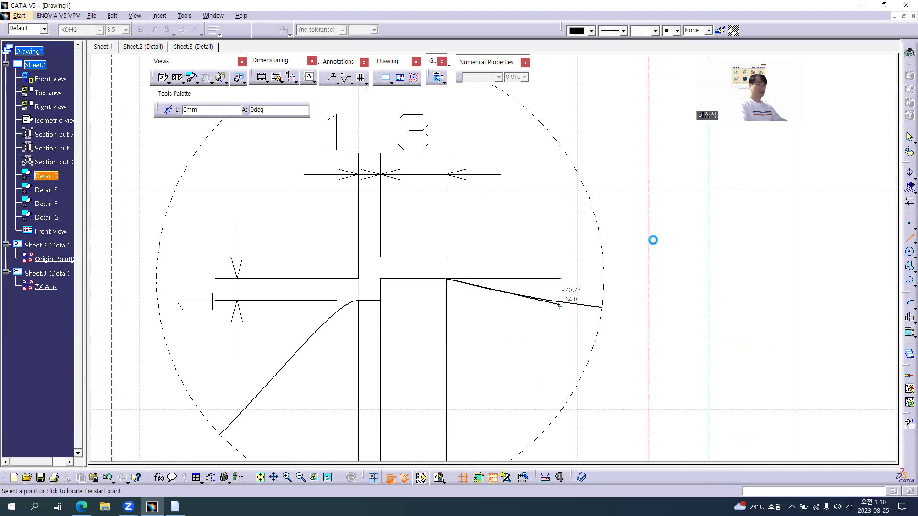
left_click(903, 243)
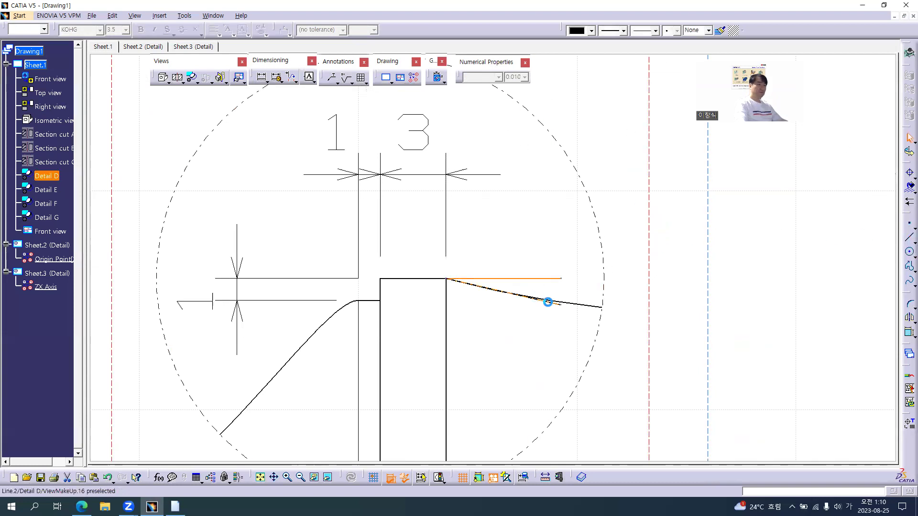
- Copy the red dash-dot format of Detail G's centre line onto the two new lines in Detail D
left_click(551, 303, "ctrl")
mouse_move(537, 224)
middle_mouse_down("ctrl")
mouse_move(524, 311)
mouse_move(530, 373)
middle_mouse_up("ctrl")
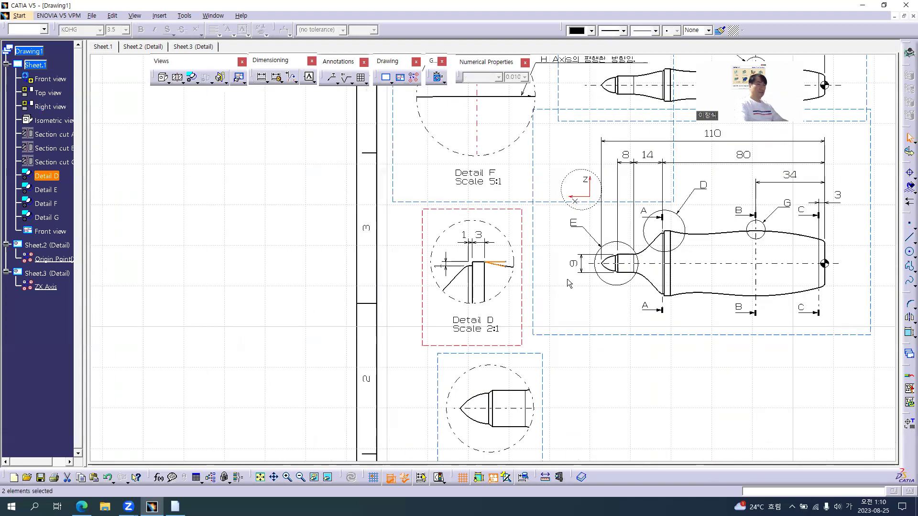
left_click(719, 30)
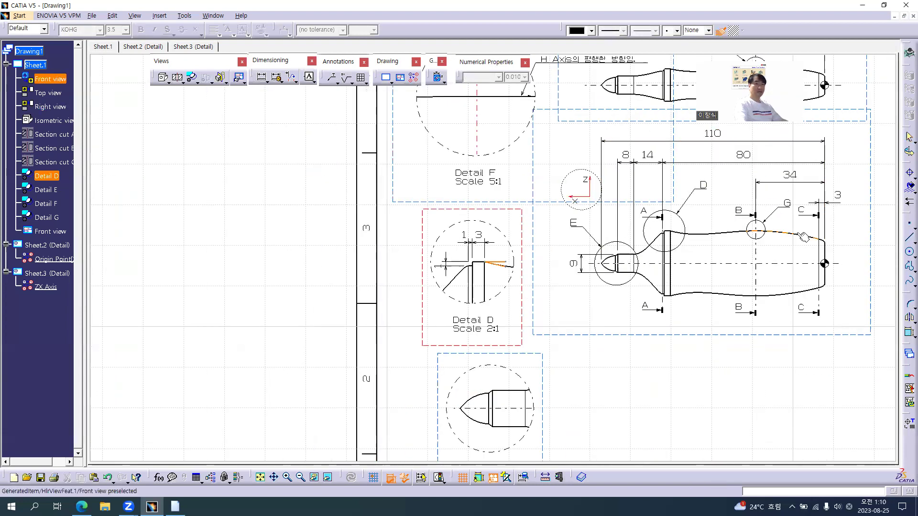
middle_click_drag(761, 283, 433, 290)
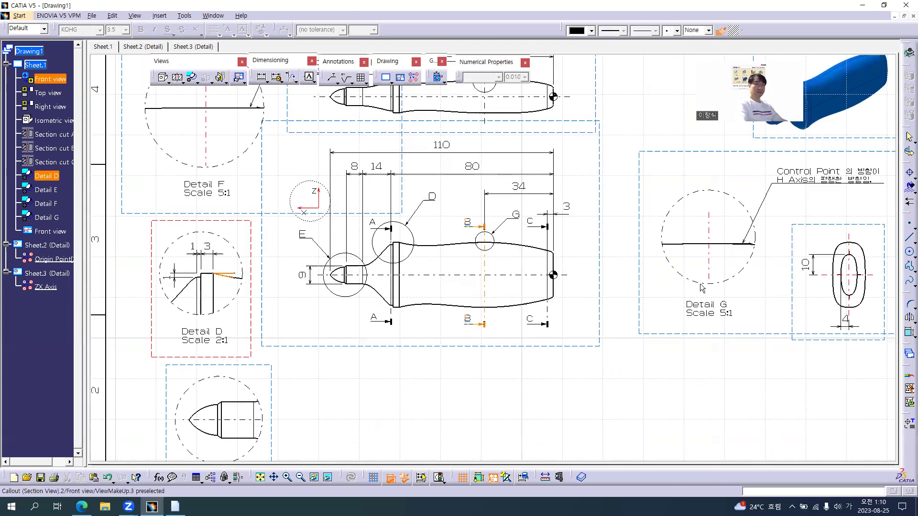
middle_click_drag(701, 289, 649, 289)
left_click(657, 258)
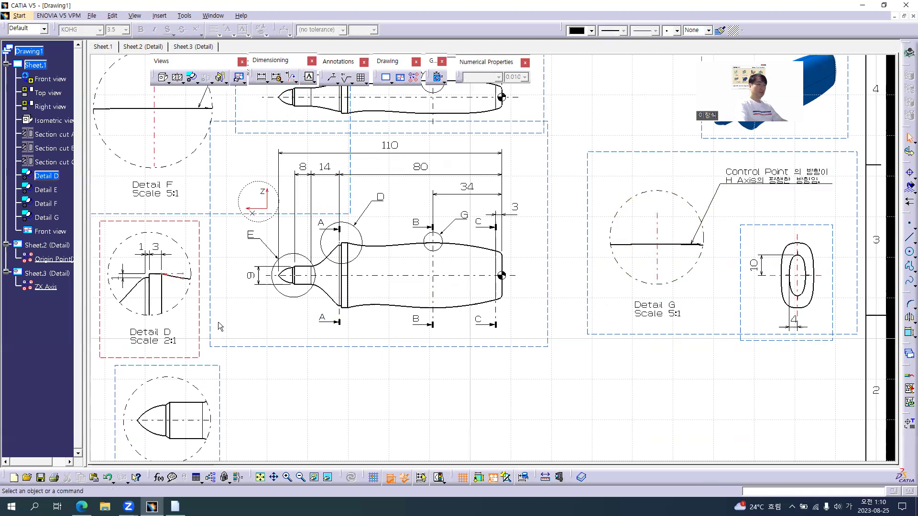
- Change the horizontal and sloping auxiliary lines in Detail D to solid line type 1 and black
left_click(591, 30)
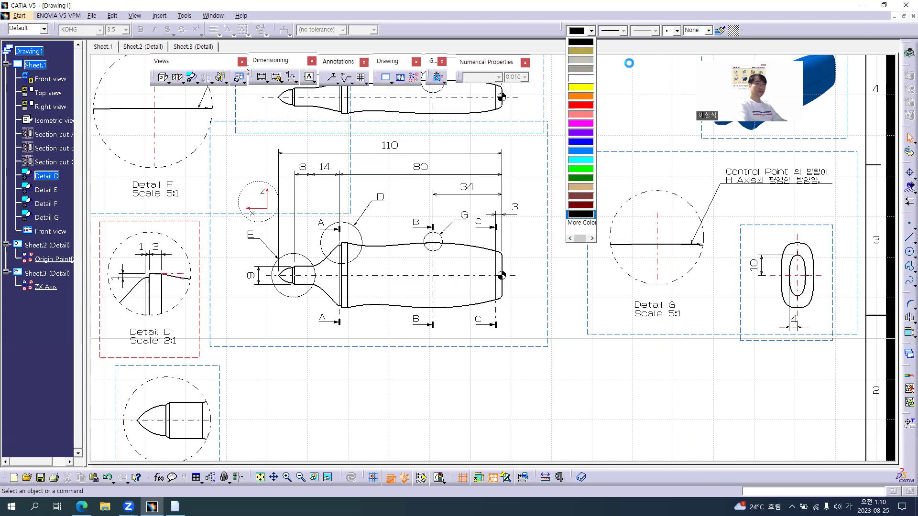
middle_click_drag(322, 250, 680, 126)
left_click(677, 268)
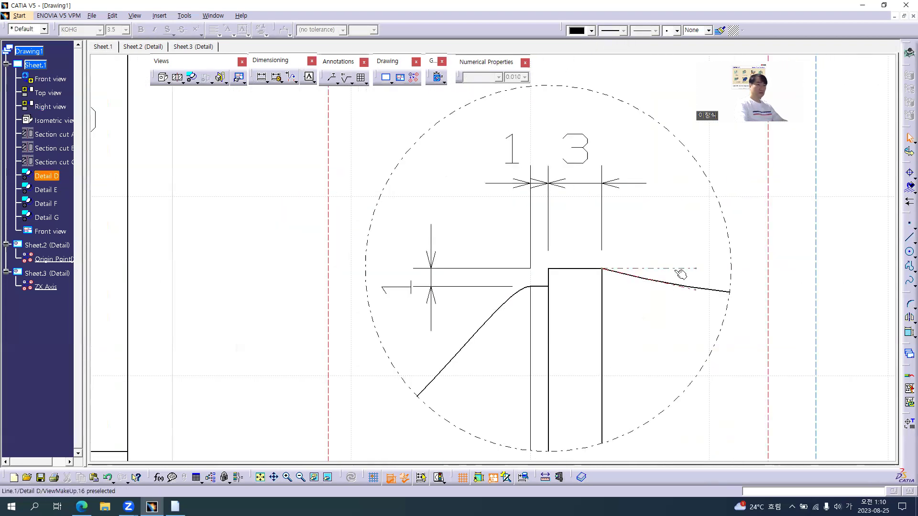
left_click(687, 280, "ctrl")
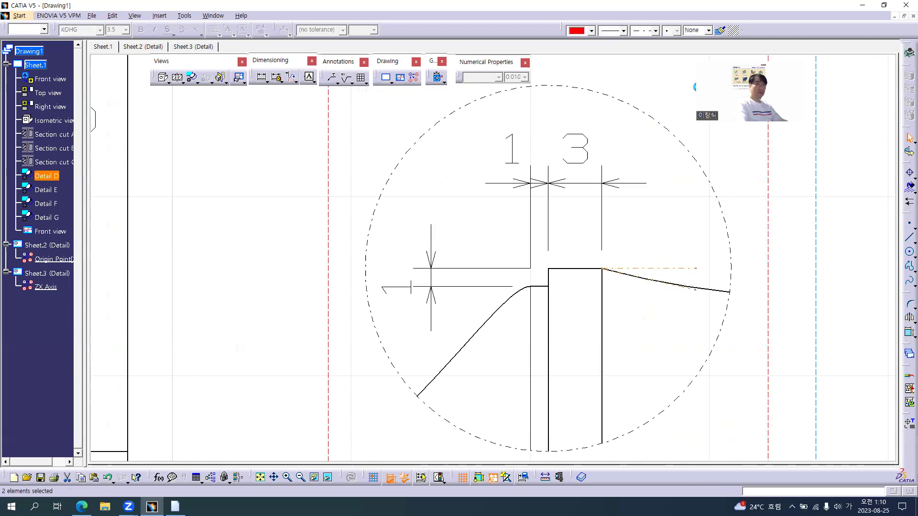
left_click(655, 30)
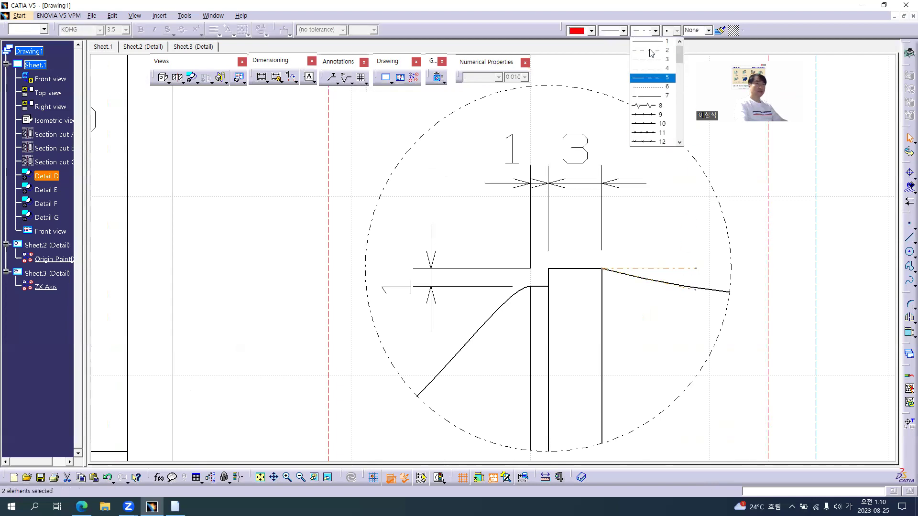
left_click(649, 45)
left_click(591, 30)
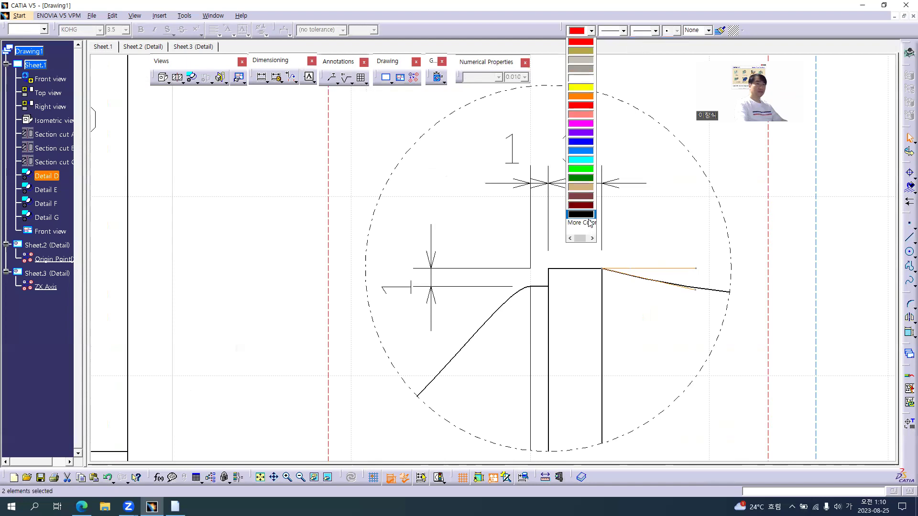
left_click(581, 214)
left_click(631, 323)
- Fix the horizontal auxiliary line in Detail D so that it keeps its position
mouse_move(650, 322)
middle_mouse_down()
mouse_move(448, 285)
mouse_move(430, 233)
middle_mouse_up()
left_click(432, 227)
right_click(434, 228)
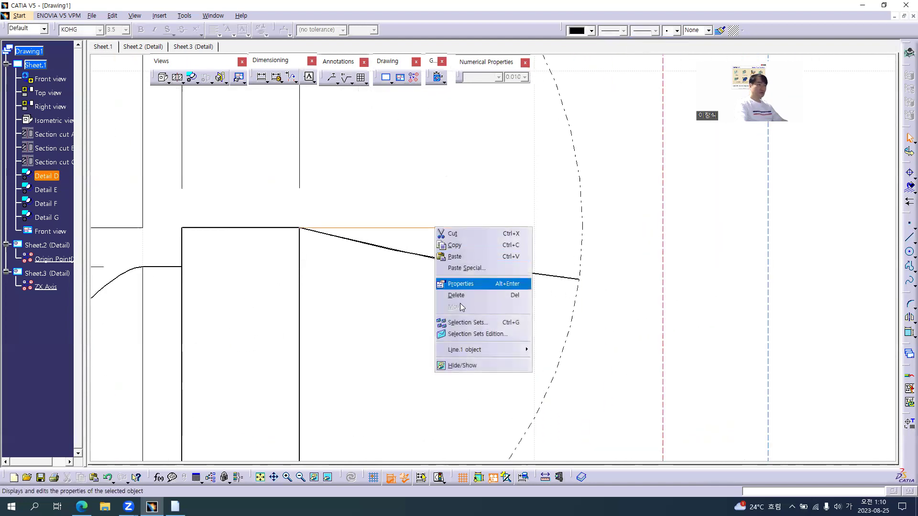
mouse_move(479, 351)
left_click(568, 366)
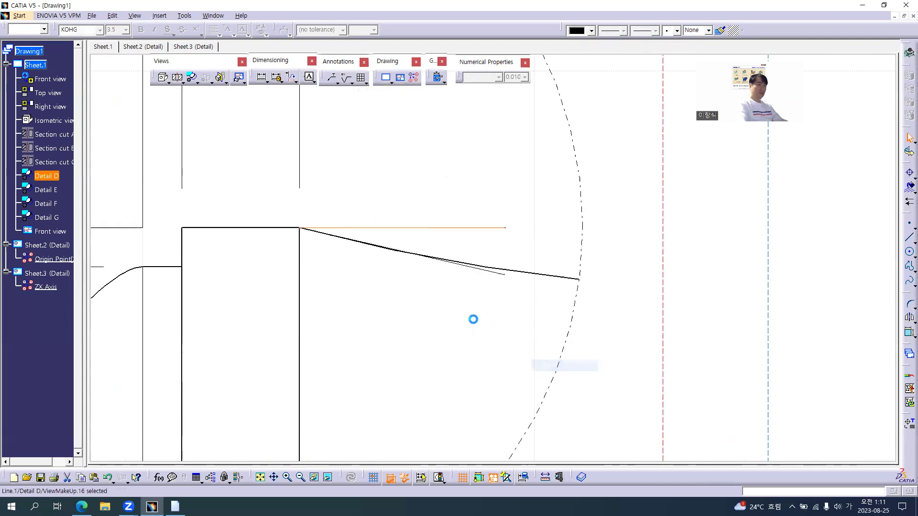
- Dimension the angle between the horizontal and sloping auxiliary lines, placing it outside the right side of Detail D's circle
left_click(263, 78)
left_click(262, 79)
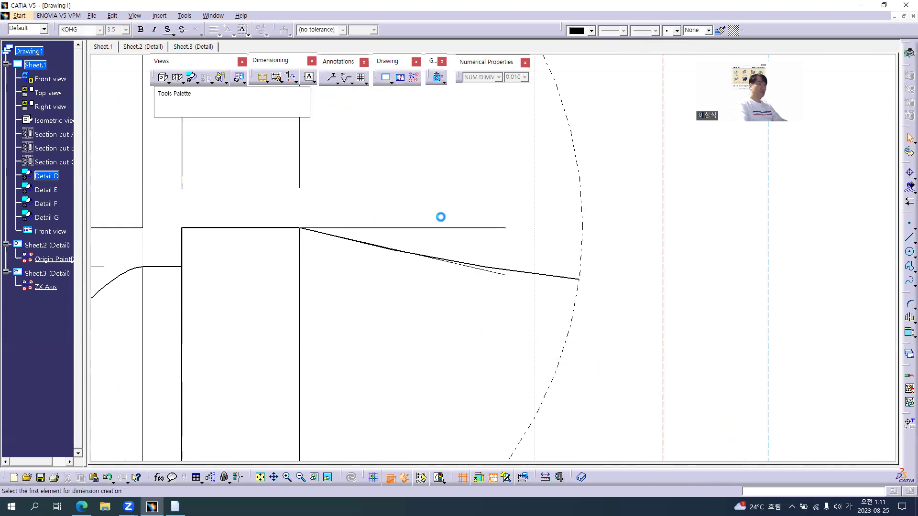
left_click(472, 229)
left_click(521, 269)
right_click(578, 257)
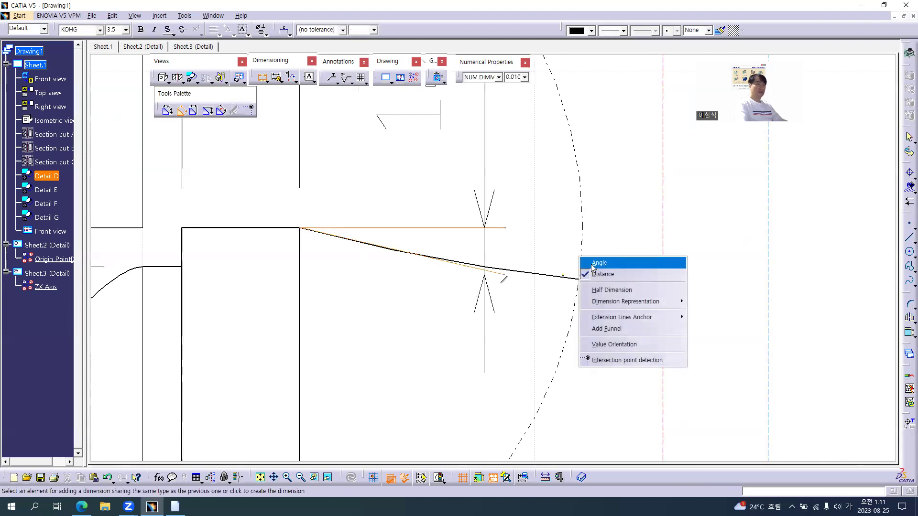
left_click(595, 262)
middle_click_drag(595, 262, 610, 332)
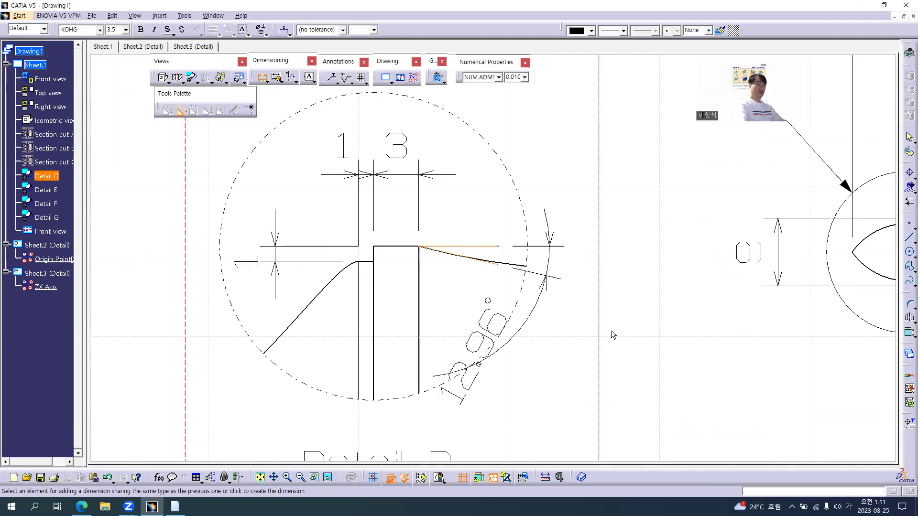
left_click(584, 259)
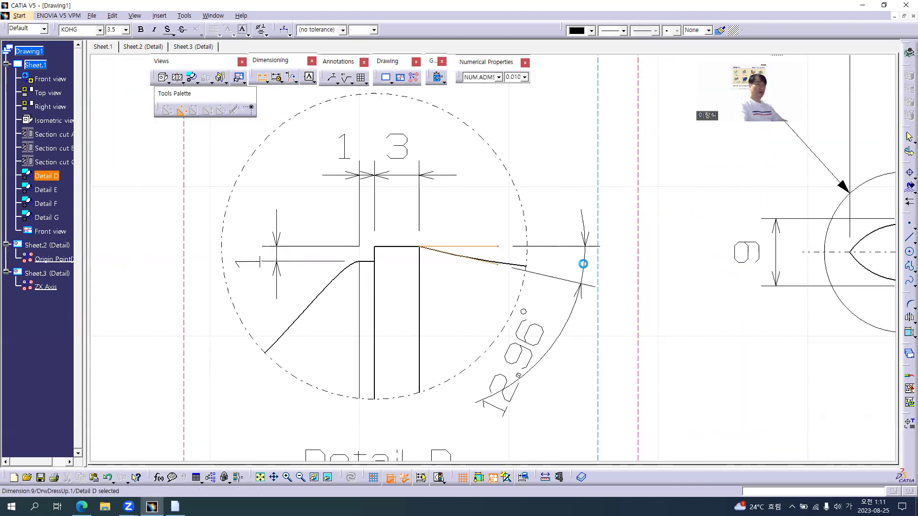
- Set the angle dimension to 15°, driving the geometry, and place its value above the upper extension line
double_click(520, 349)
double_click(585, 369)
type("15")
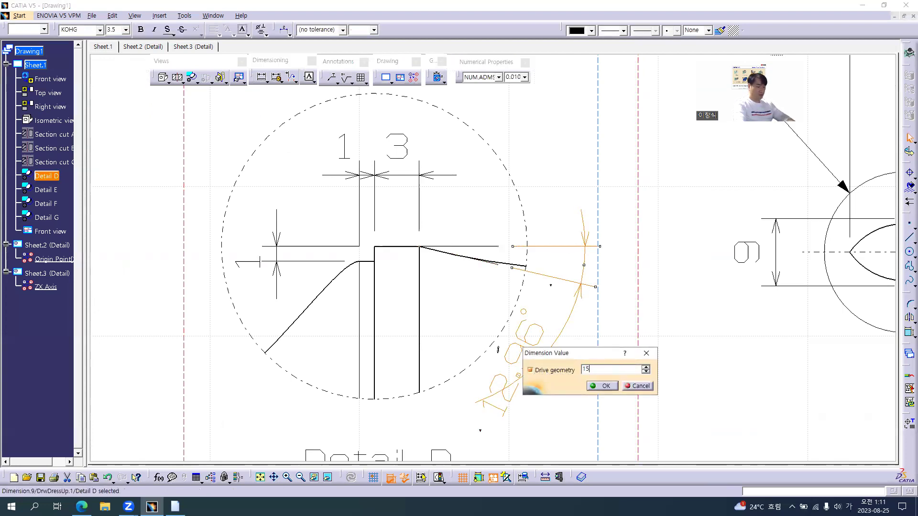
key("Return")
left_click_drag(509, 330, 504, 272)
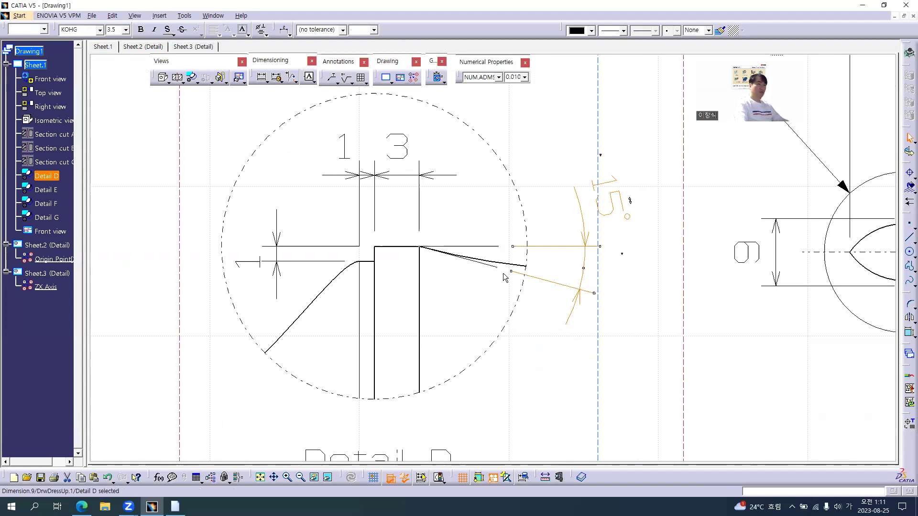
- Compare with the reference PDF and shorten the horizontal auxiliary line to a short stub at the collar's corner
key("alt+Tab")
key("alt+Tab")
left_click_drag(498, 246, 465, 246)
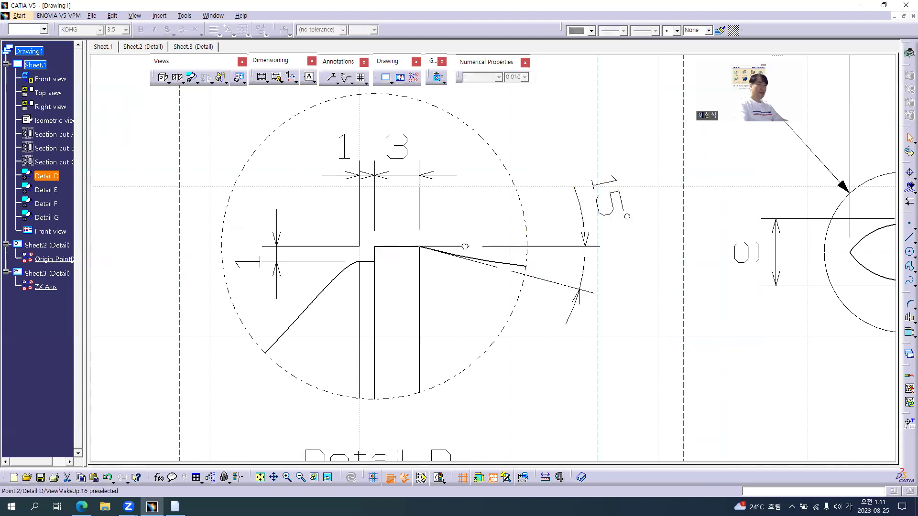
right_click(432, 249)
left_click(432, 268)
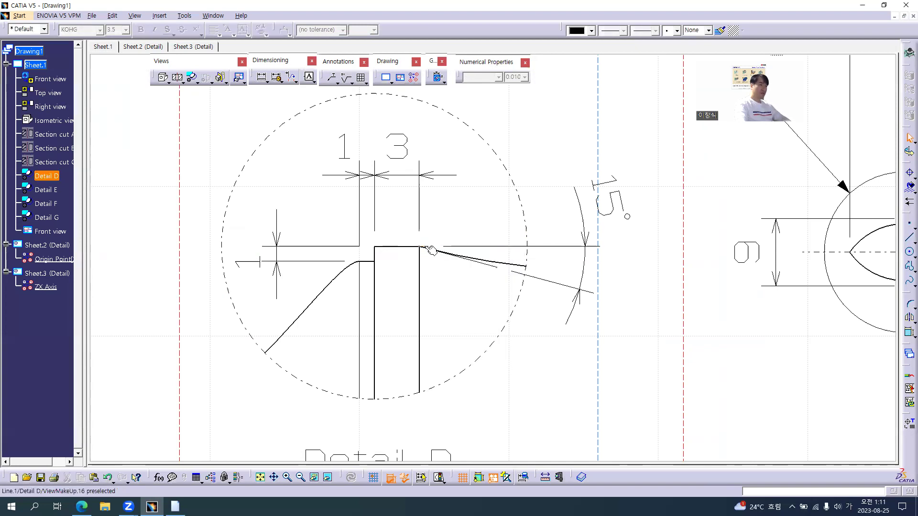
- Undo the first attempt to shorten the sloping auxiliary line, fix the line, and shorten it to a stub at the collar's corner
left_click_drag(504, 272, 464, 260)
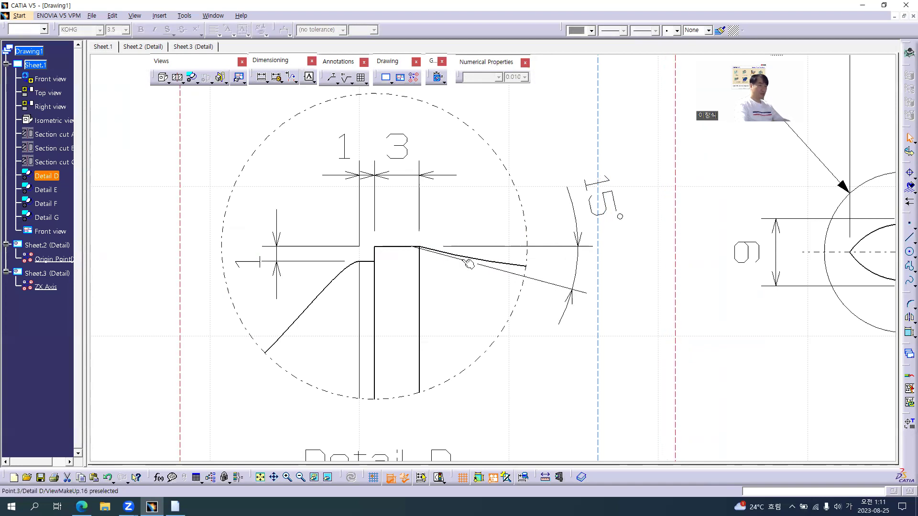
key("ctrl+z")
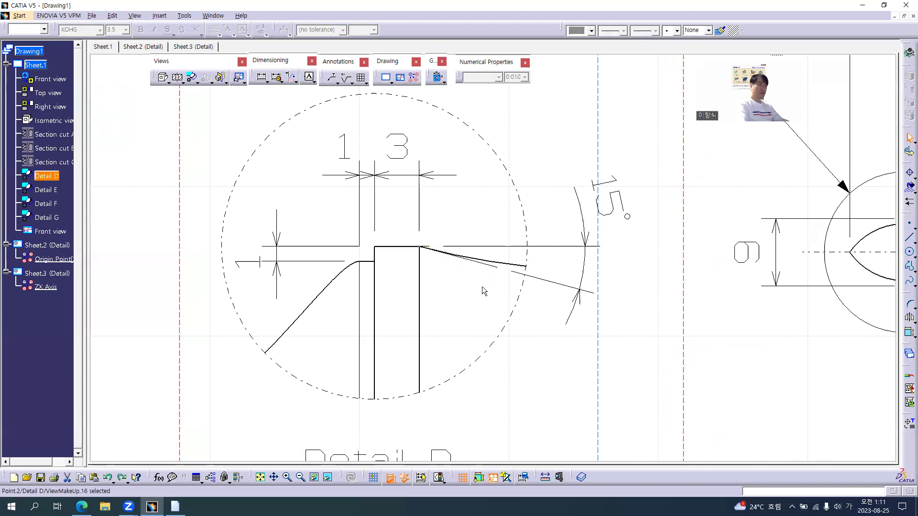
right_click(491, 270)
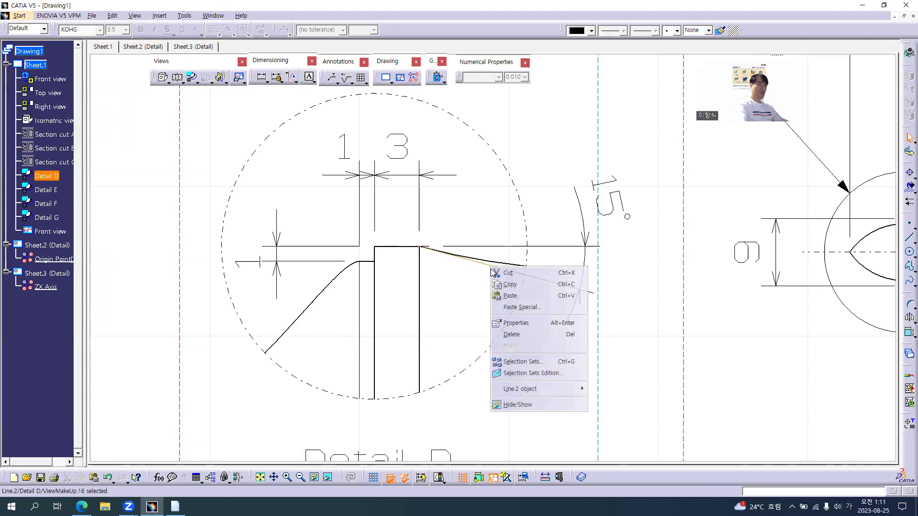
mouse_move(559, 390)
left_click(616, 404)
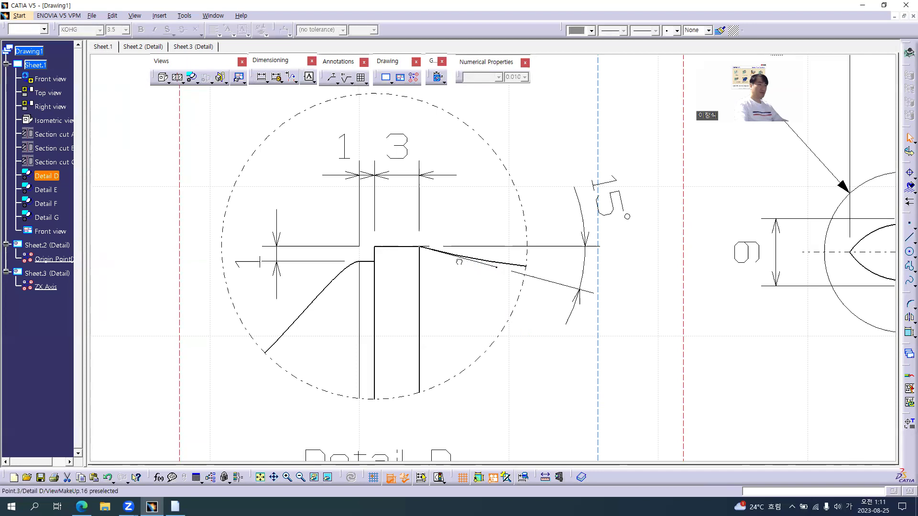
left_click(429, 250)
middle_click(429, 251)
middle_click_drag(433, 284, 412, 153, "ctrl")
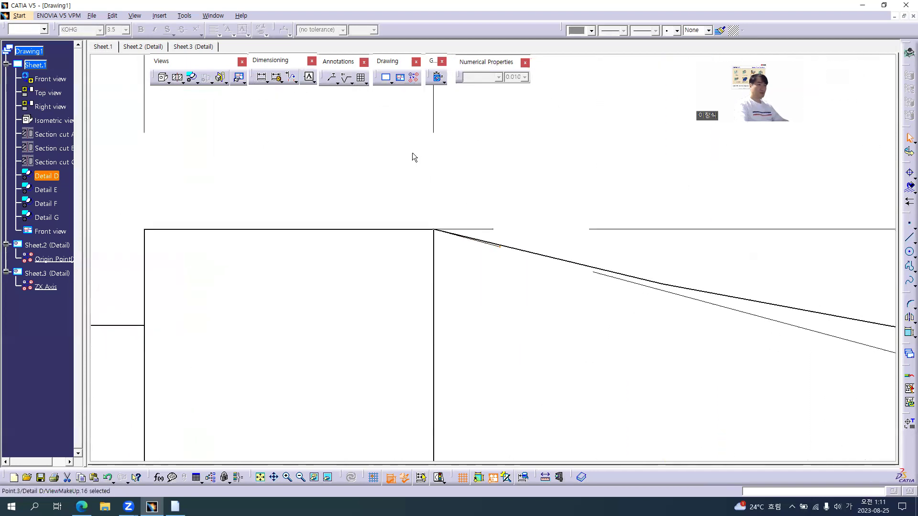
- Hide both shortened auxiliary lines and their end points in Detail D
right_click(484, 243)
key("h")
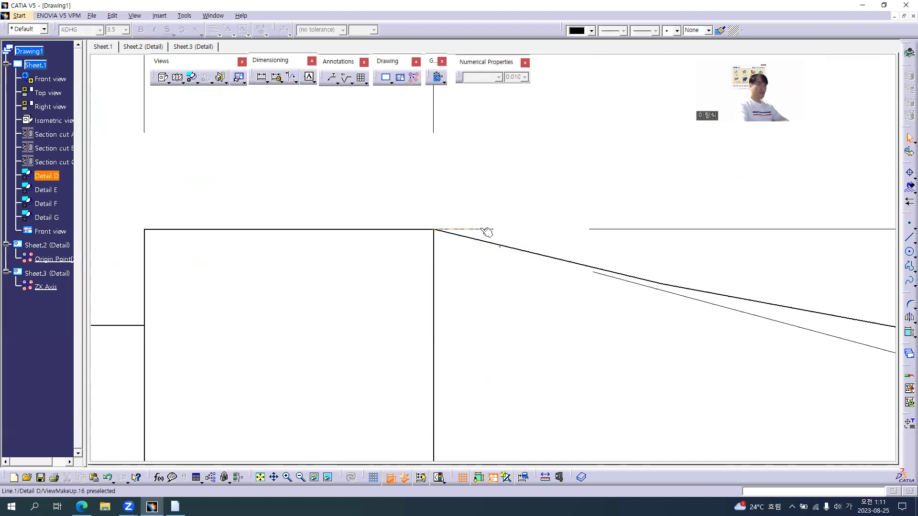
left_click(542, 248)
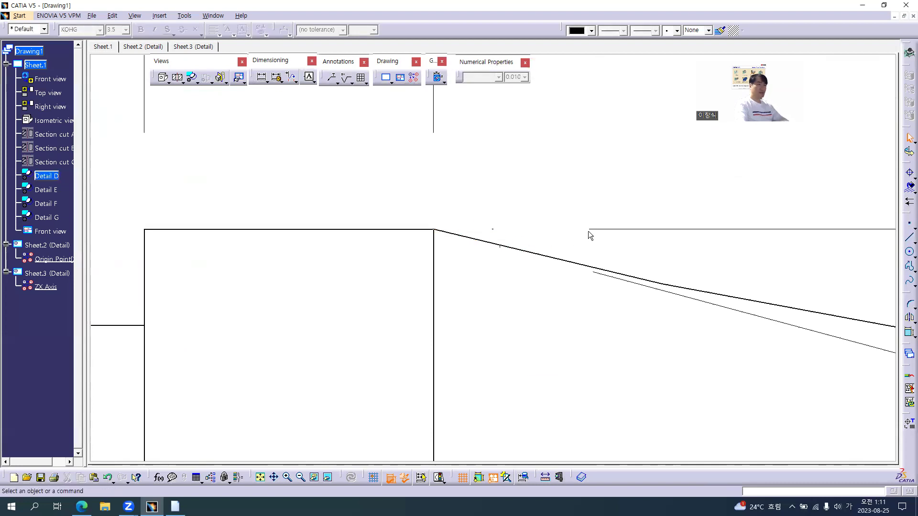
right_click(495, 232)
key("Escape")
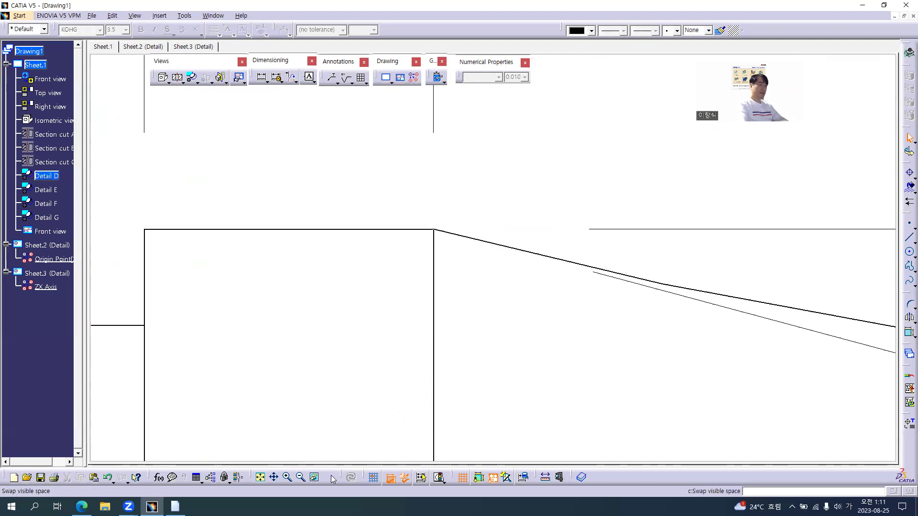
- Shorten the auxiliary lines further in the hidden space, and move the 15° dimension in to the edge of Detail D's circle
left_click(327, 477)
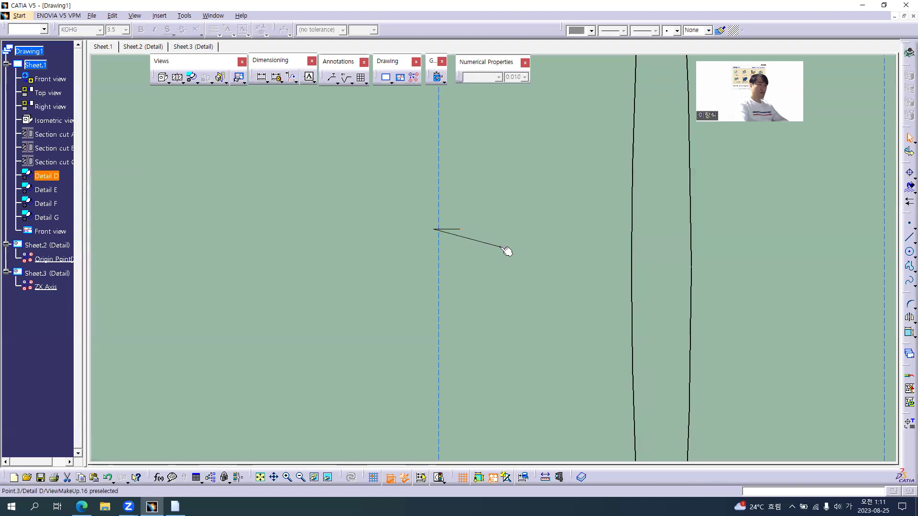
left_click(323, 482)
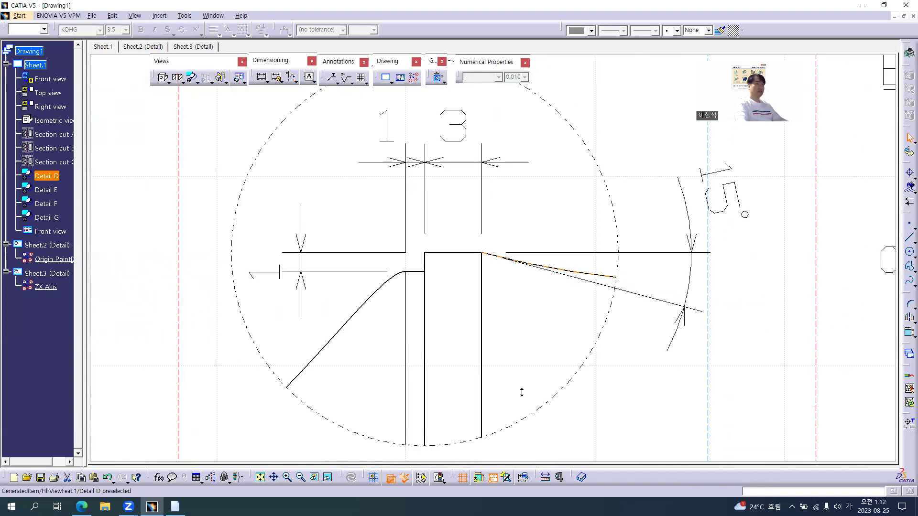
middle_click_drag(521, 392, 532, 360)
left_click_drag(607, 279, 569, 268)
mouse_move(547, 244)
left_mouse_down()
mouse_move(537, 226)
mouse_move(557, 243)
left_mouse_up()
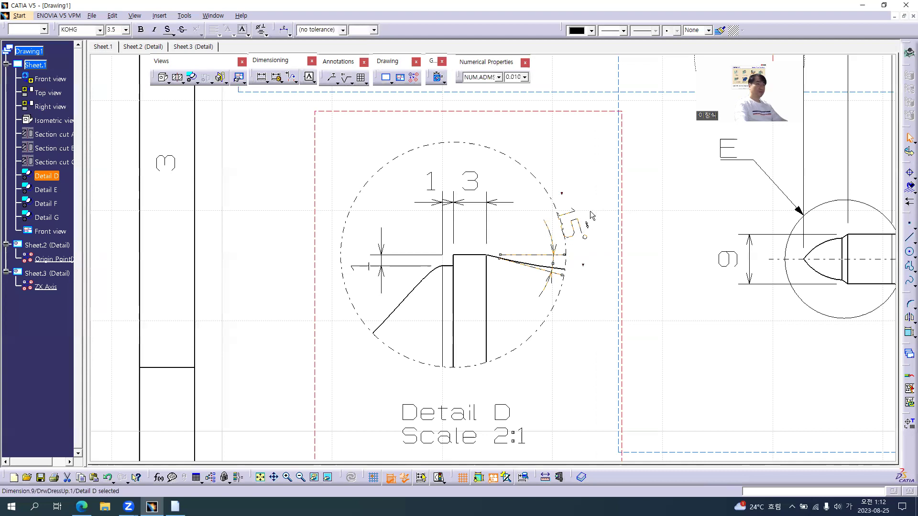
key("alt+Tab")
key("alt+Tab")
- Activate Detail E and, following the reference PDF, dimension the radius of the upper nose arc, placing the value outside the profile
middle_click_drag(645, 191, 619, 293, "ctrl")
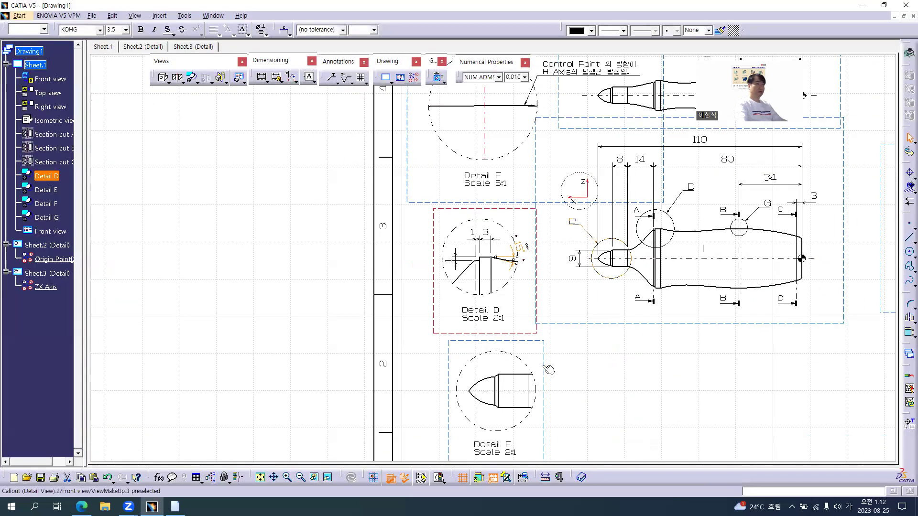
double_click(542, 352)
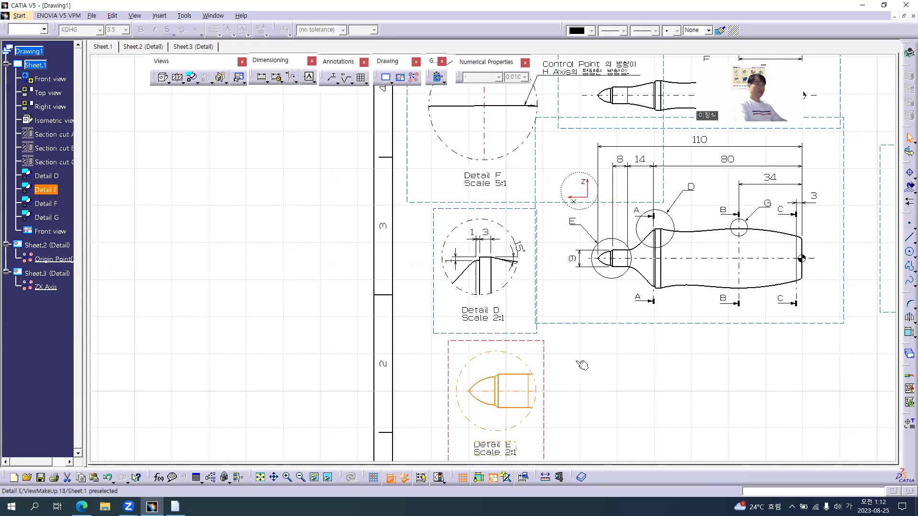
middle_click_drag(582, 381, 549, 211, "ctrl")
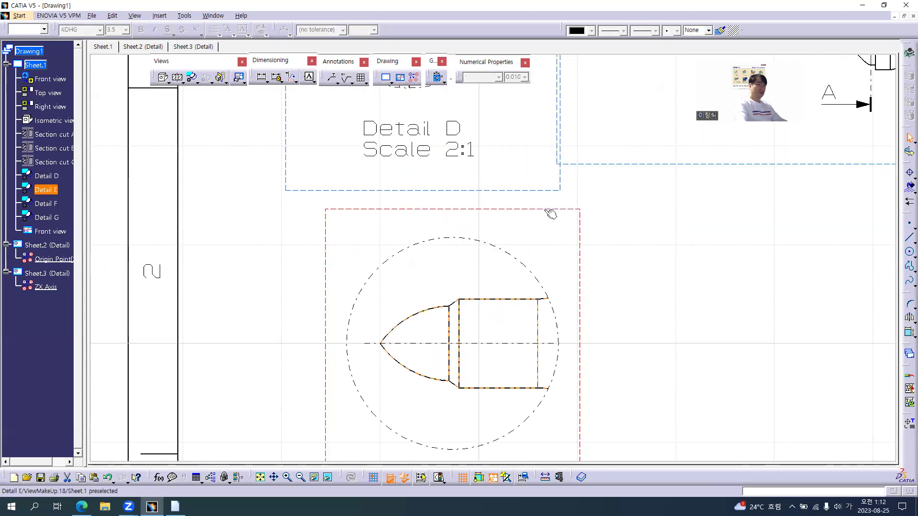
key("alt+Tab")
scroll(361, 320, "up", 4)
scroll(360, 320, "down", 2)
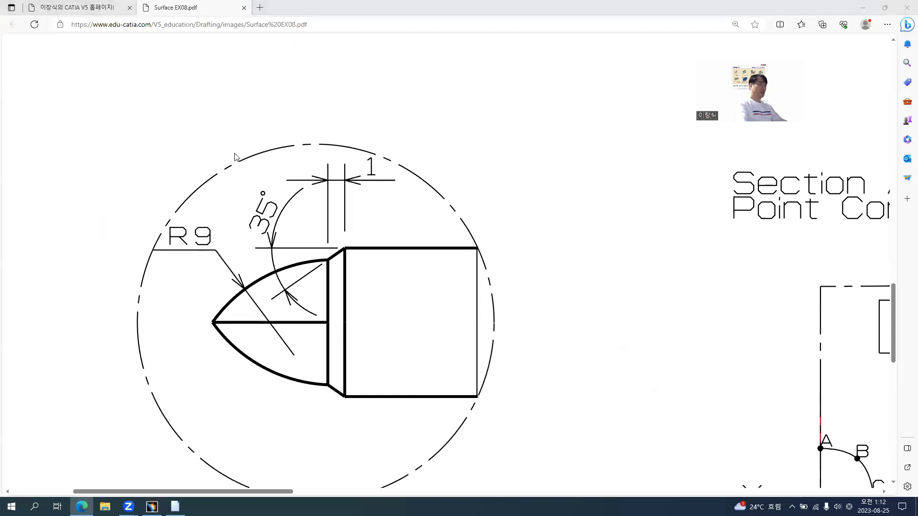
key("alt+Tab")
left_click(261, 77)
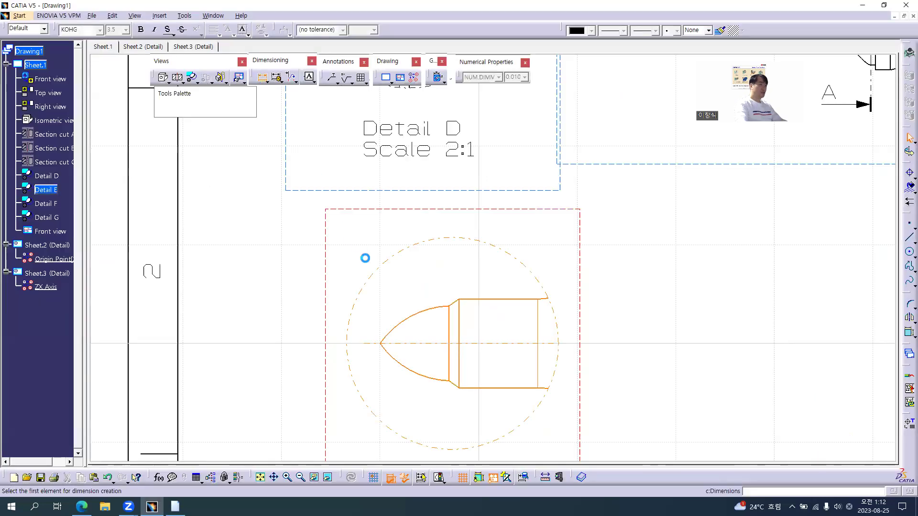
left_click(410, 325)
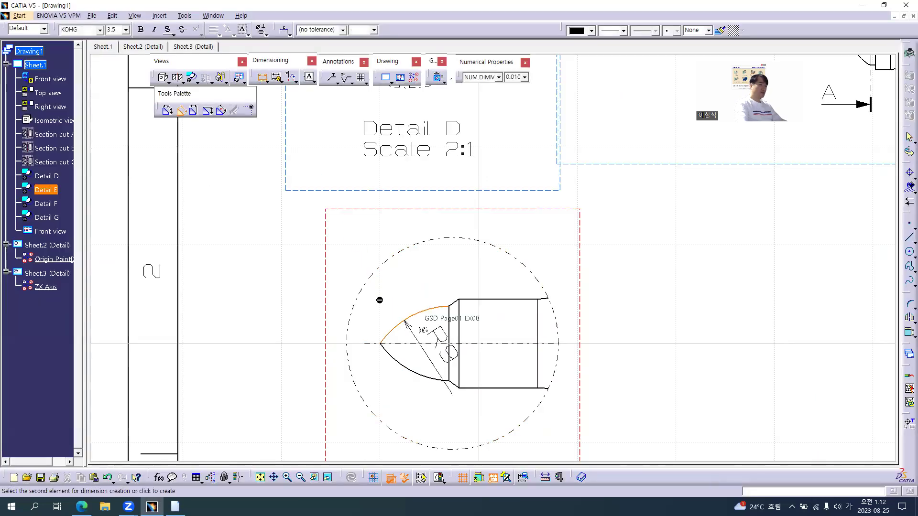
left_click(376, 300)
- Dimension the horizontal width of the narrow bevelled band in Detail E, placing the dimension above the profile
scroll(441, 307, "up", 5)
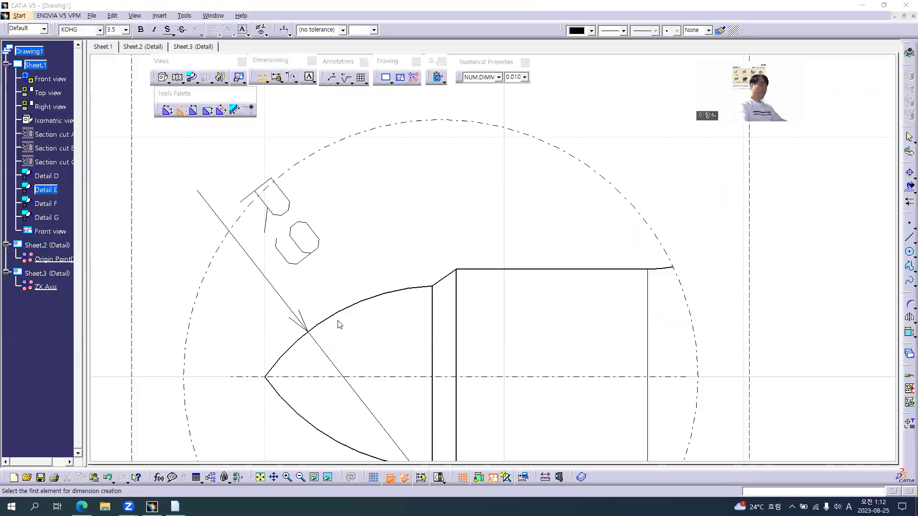
left_click(432, 301)
left_click(455, 306)
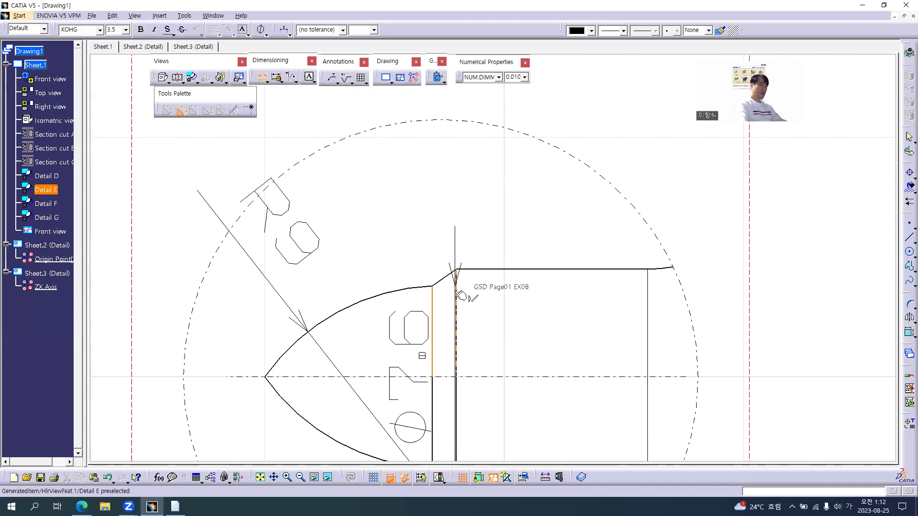
left_click(486, 172)
- Dimension the 35° angle between the bevel and upper horizontal edge in Detail E, using the nose-side sector and comparing with the reference PDF
left_click(483, 269)
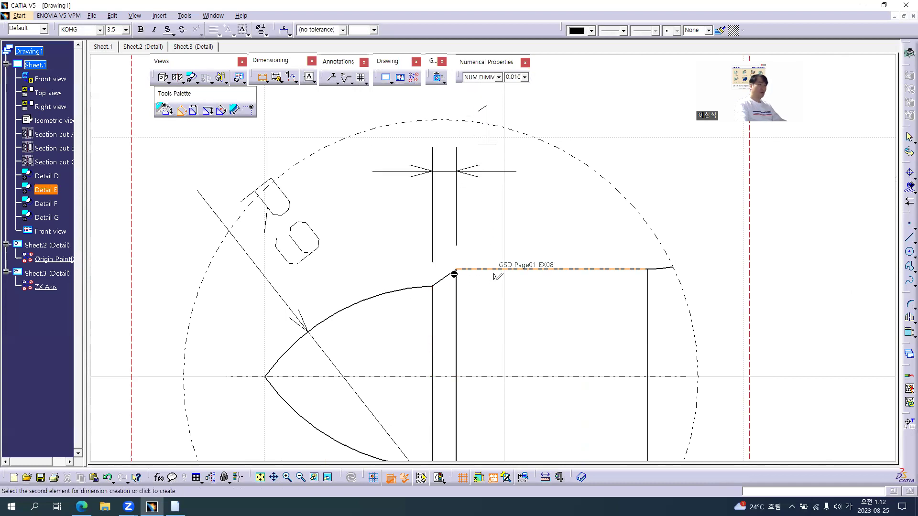
left_click(442, 279)
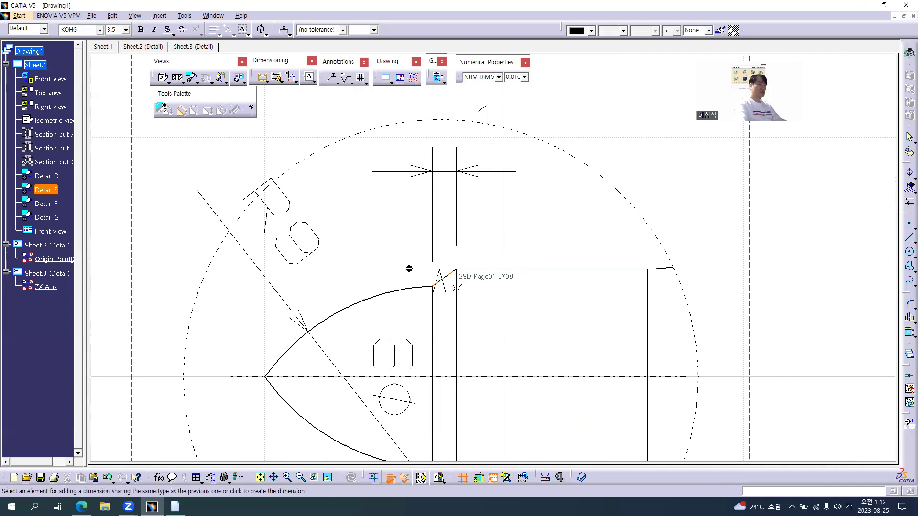
right_click(365, 261)
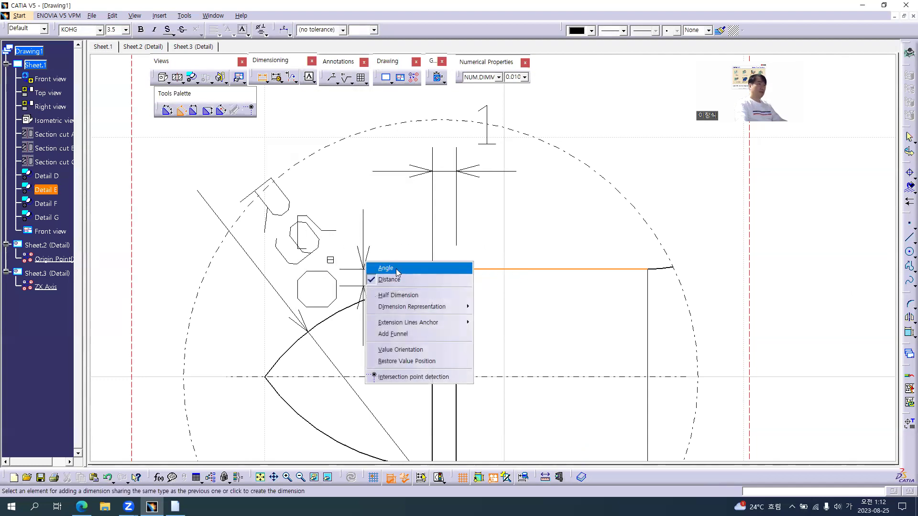
left_click(373, 264)
right_click(375, 252)
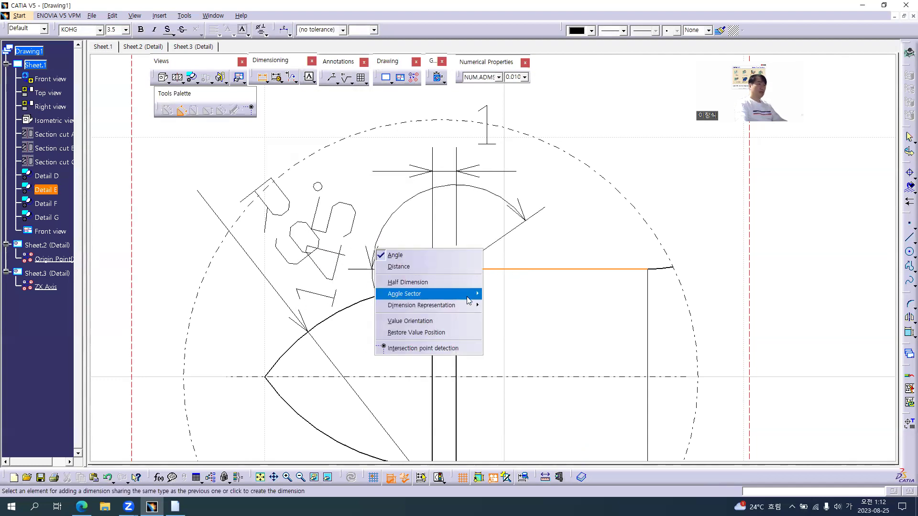
mouse_move(473, 294)
left_click(507, 318)
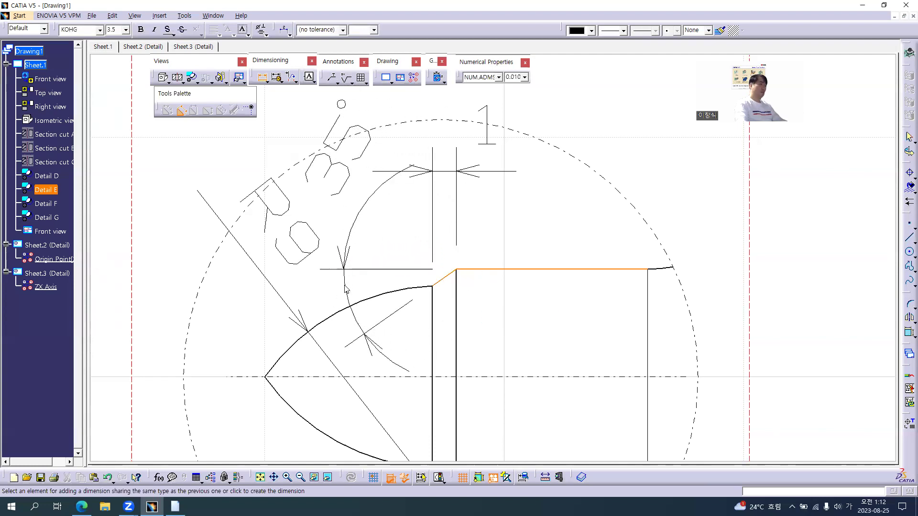
key("alt+Tab")
key("alt+Tab")
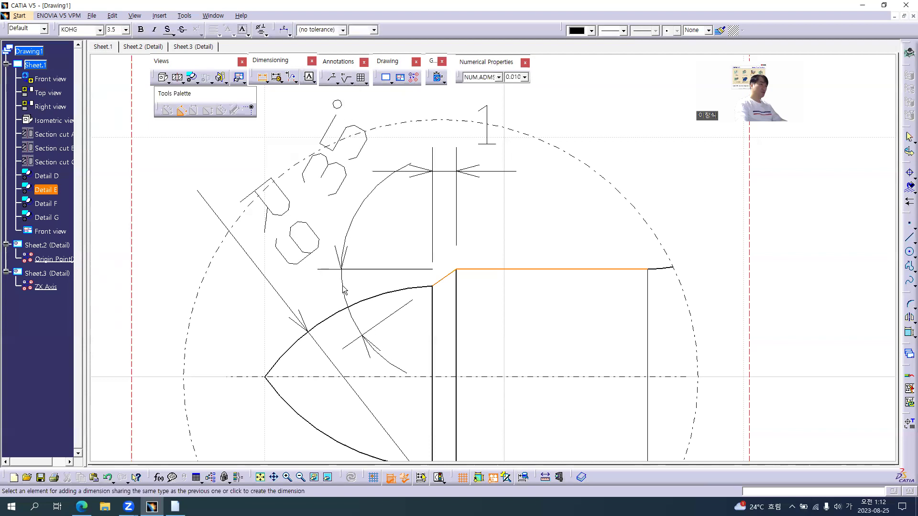
left_click(383, 259)
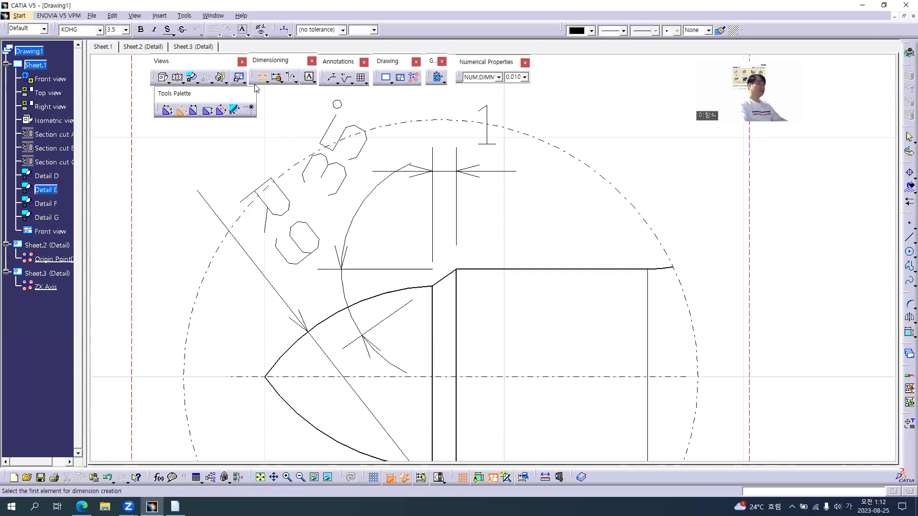
key("Escape")
key("alt+Tab")
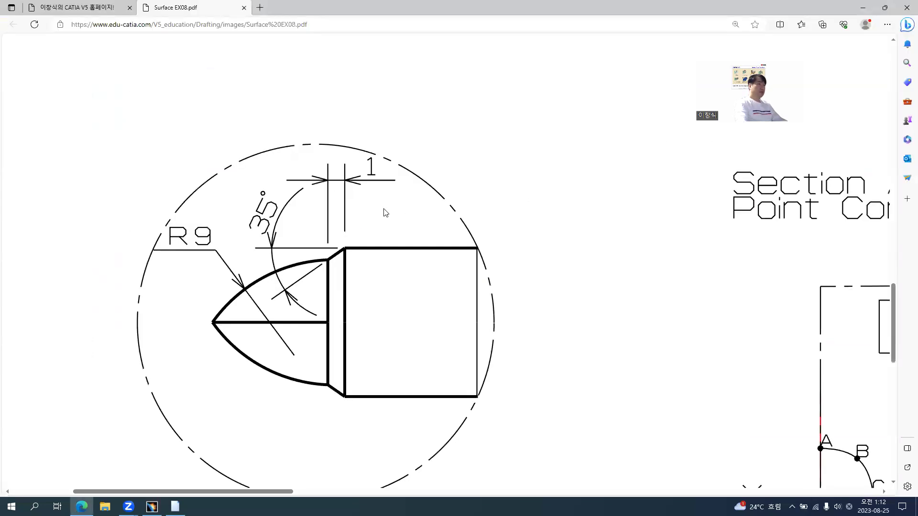
key("alt+Tab")
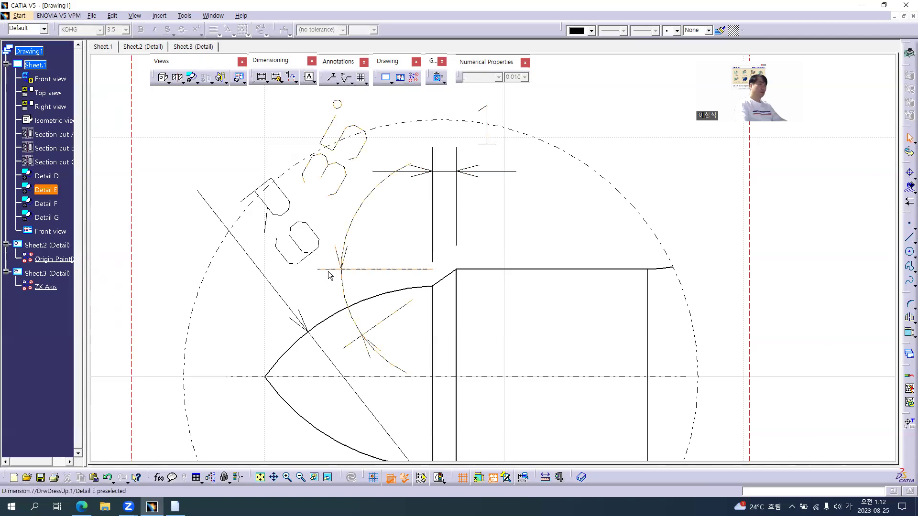
- Give Detail E's R9 radius dimension a two-part dimension line with a horizontal value, and place the value near the edge of the detail circle
left_click(292, 246)
left_click(289, 34)
left_click(296, 56)
middle_click_drag(311, 254, 410, 257)
key("alt+Tab")
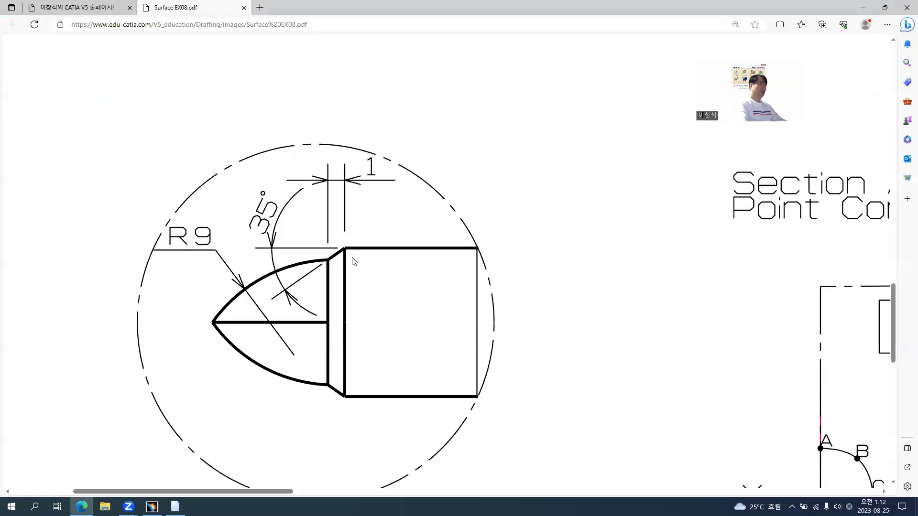
key("alt+Tab")
left_click_drag(384, 206, 430, 250)
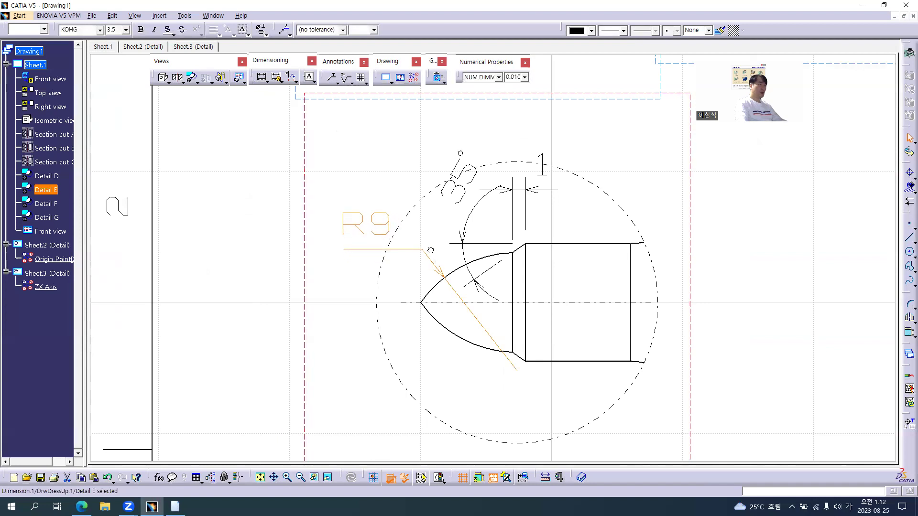
left_click_drag(368, 211, 386, 213)
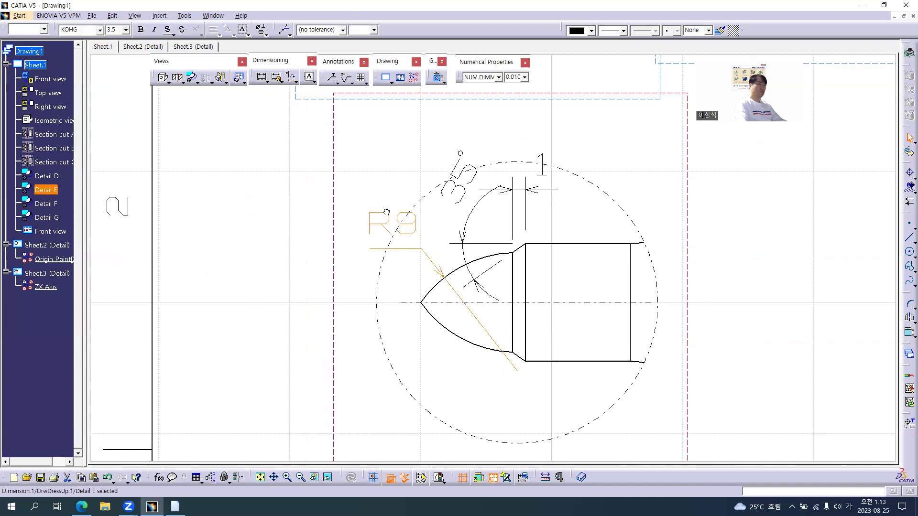
left_click(265, 215)
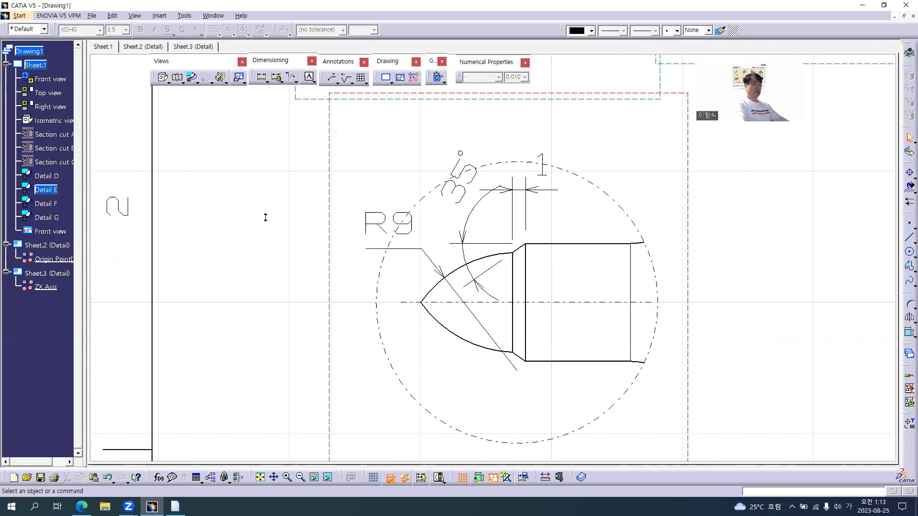
- Check the reference PDF for the angle dimensions on the upper handle view, and activate the Top view in the drawing
middle_click_drag(265, 215, 268, 256, "ctrl")
key("alt+Tab")
scroll(362, 273, "down", 5, "ctrl")
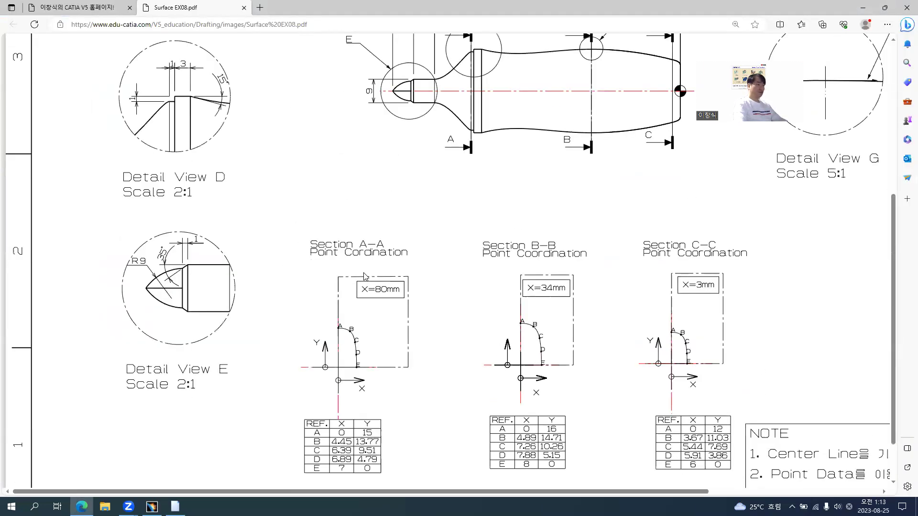
scroll(668, 280, "down", 2, "ctrl")
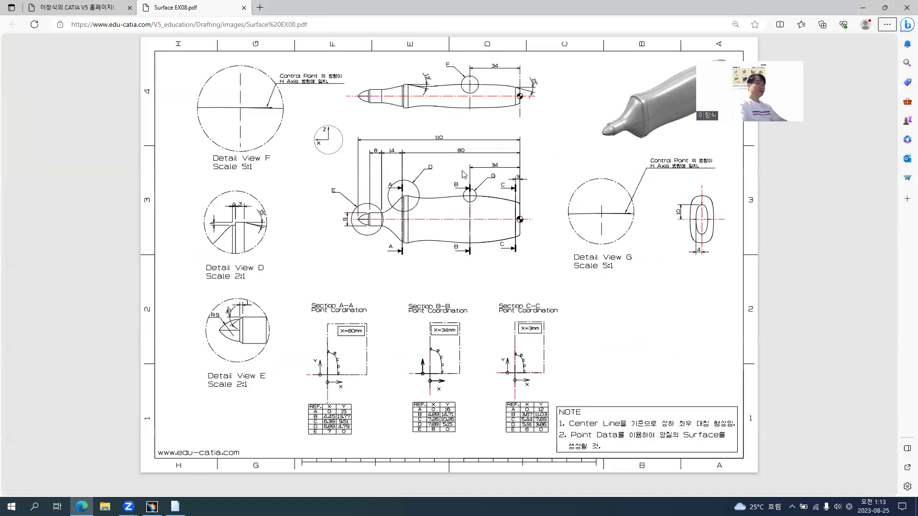
scroll(453, 86, "up", 4, "ctrl")
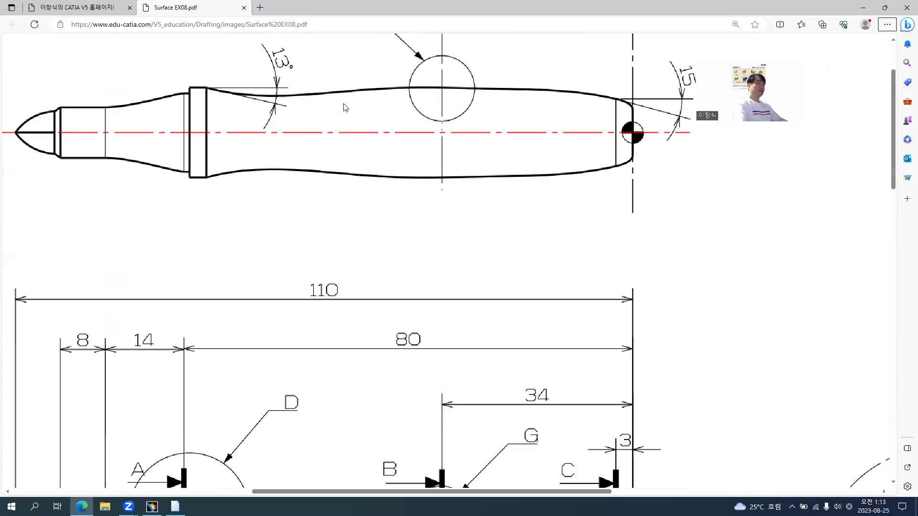
scroll(340, 139, "up", 1)
key("alt+Tab")
mouse_move(649, 186)
middle_mouse_down()
mouse_move(385, 268)
mouse_move(427, 304)
middle_mouse_up()
middle_click_drag(530, 185, 508, 314)
mouse_move(499, 262)
middle_mouse_down()
mouse_move(495, 228)
mouse_move(495, 241)
middle_mouse_up()
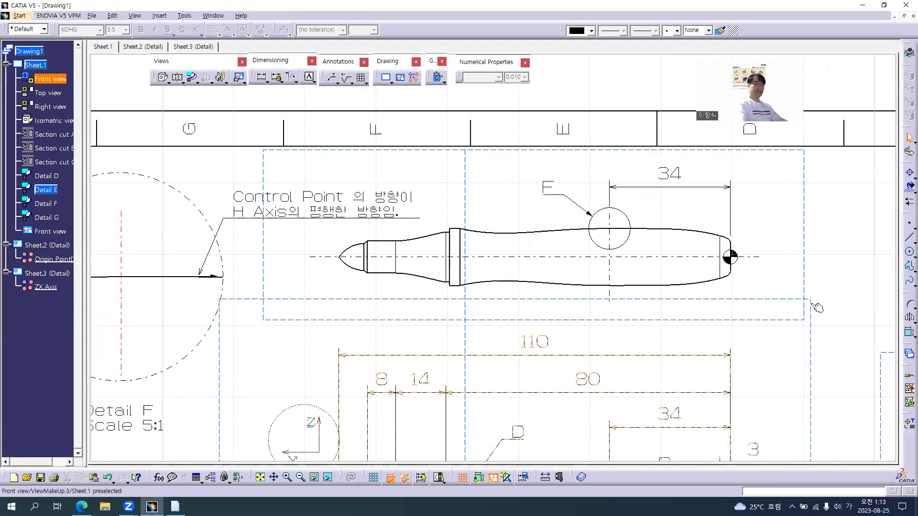
left_click(804, 266)
mouse_move(744, 237)
middle_mouse_down()
mouse_move(735, 248)
mouse_move(663, 263)
mouse_move(578, 253)
middle_mouse_up()
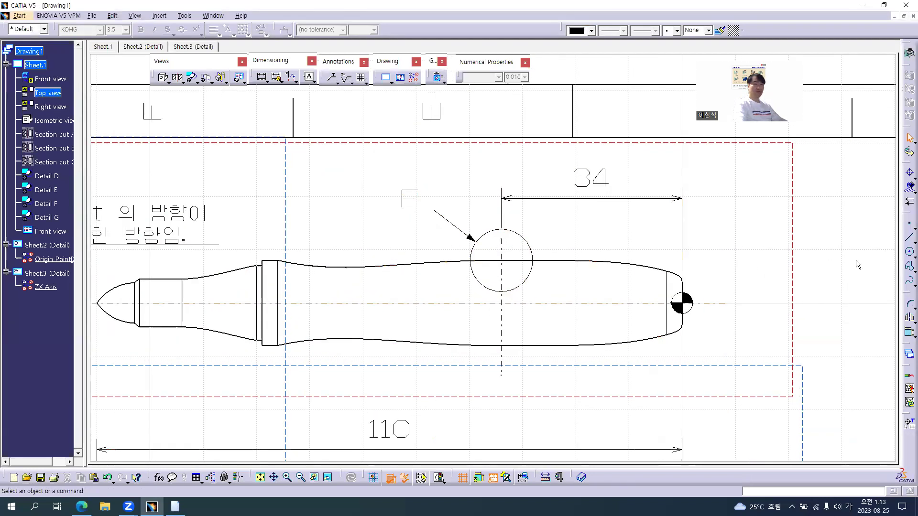
- From the collar's upper rear corner in the Top view, draw a horizontal auxiliary line about 6.2 mm long and a slanted one along the curve
left_click(906, 239)
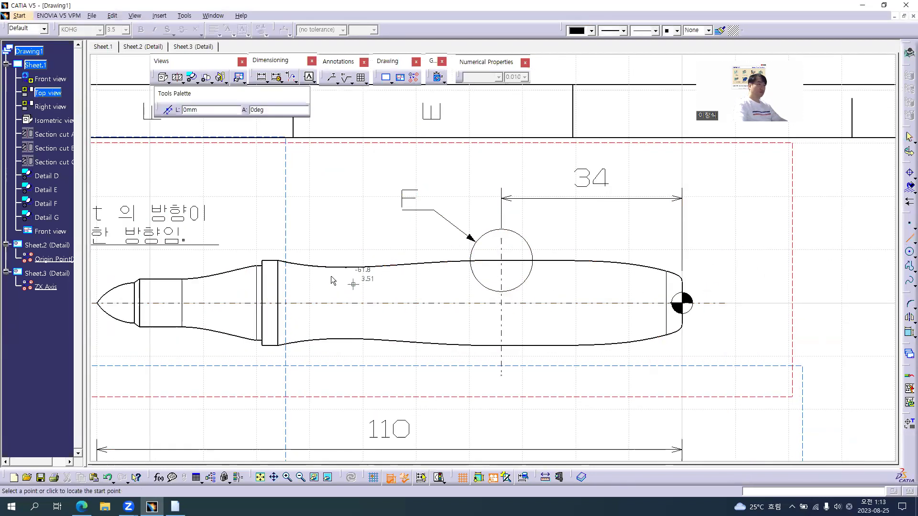
mouse_move(284, 261)
middle_mouse_down("ctrl")
mouse_move(285, 209)
mouse_move(525, 225)
middle_mouse_up("ctrl")
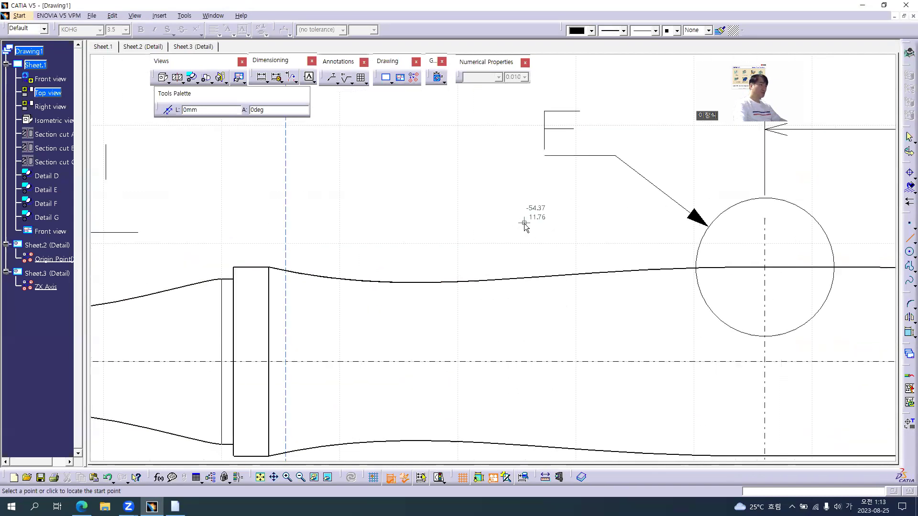
left_click(275, 271)
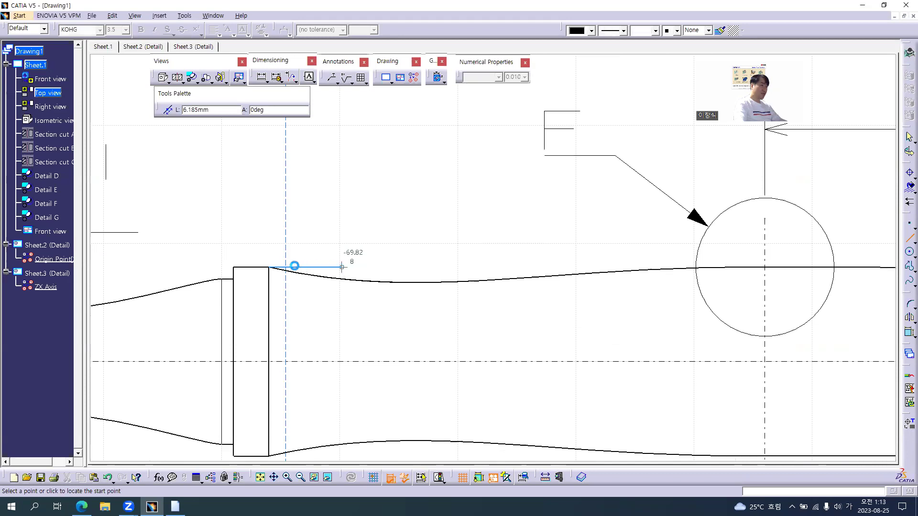
left_click(270, 269)
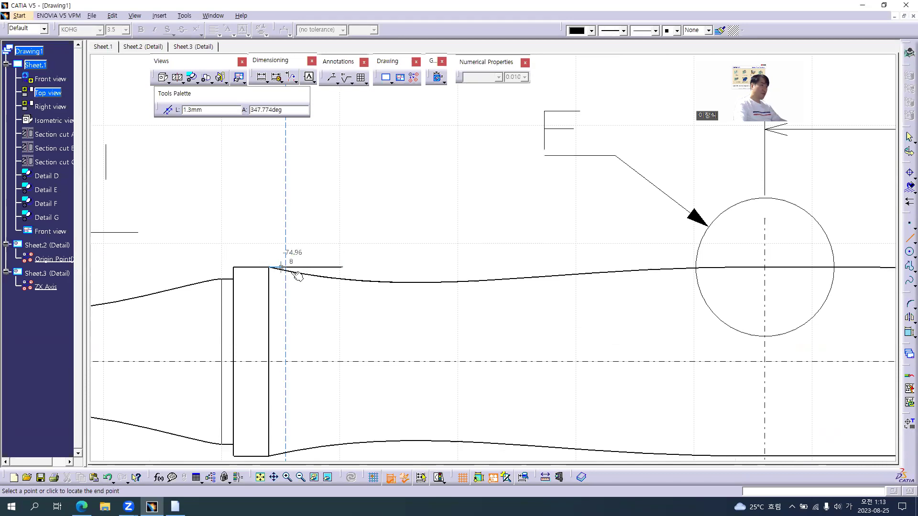
left_click(340, 284)
- At the upper edge point near the handle's rear end, draw a horizontal auxiliary line and a downward-slanted one about 5 mm long
middle_click_drag(666, 305, 291, 303)
mouse_move(695, 305)
middle_mouse_down()
mouse_move(470, 300)
mouse_move(459, 258)
middle_mouse_up()
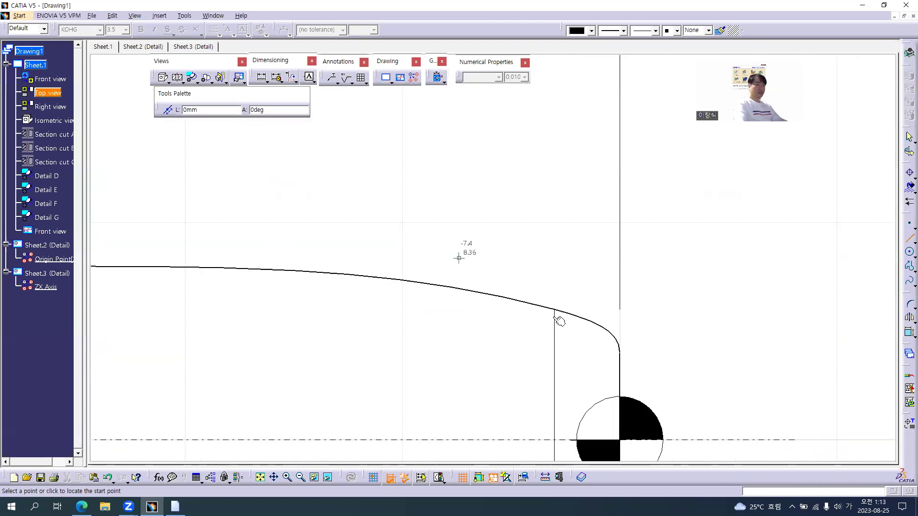
left_click(679, 309)
left_click(555, 309)
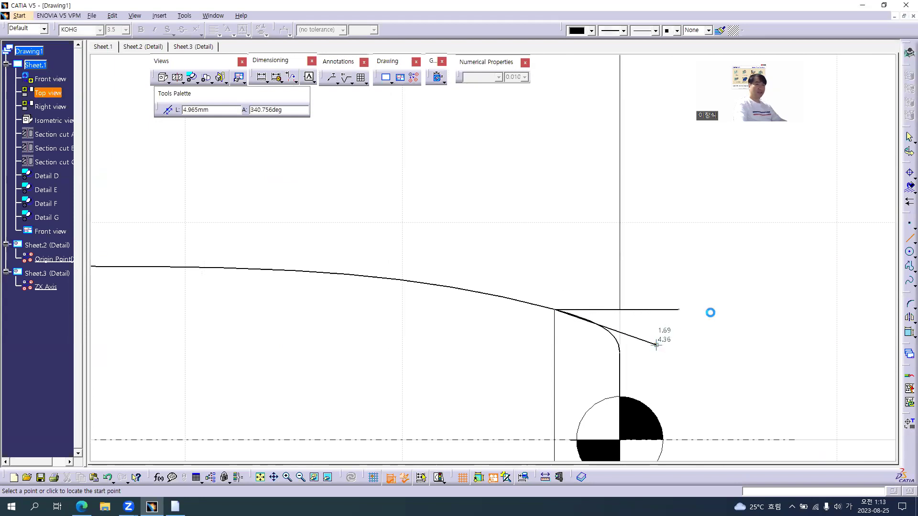
key("Escape")
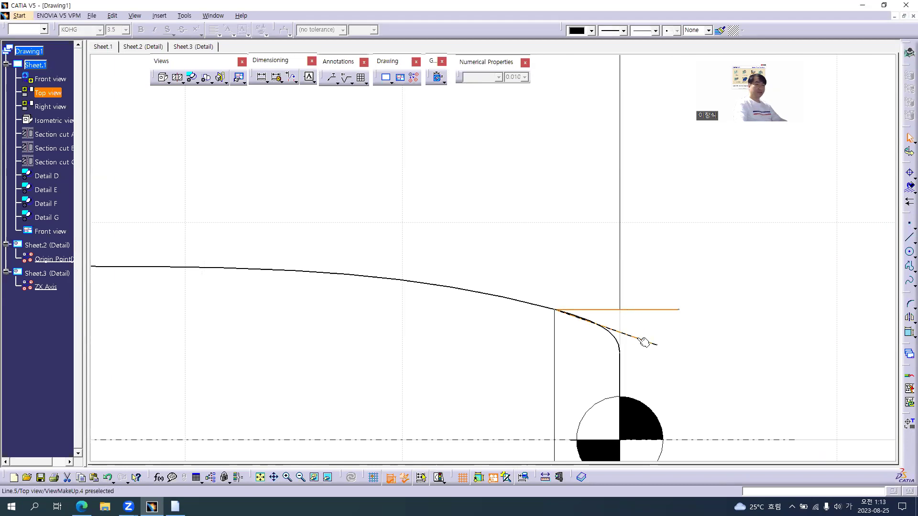
- Fix the horizontal auxiliary lines at the handle's rear end and at the collar in the Top view
left_click(639, 322)
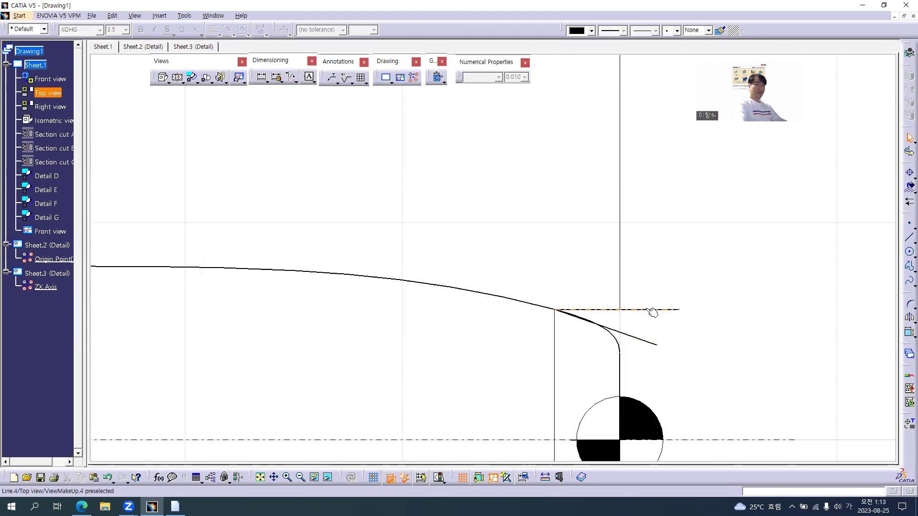
right_click(647, 312)
mouse_move(727, 431)
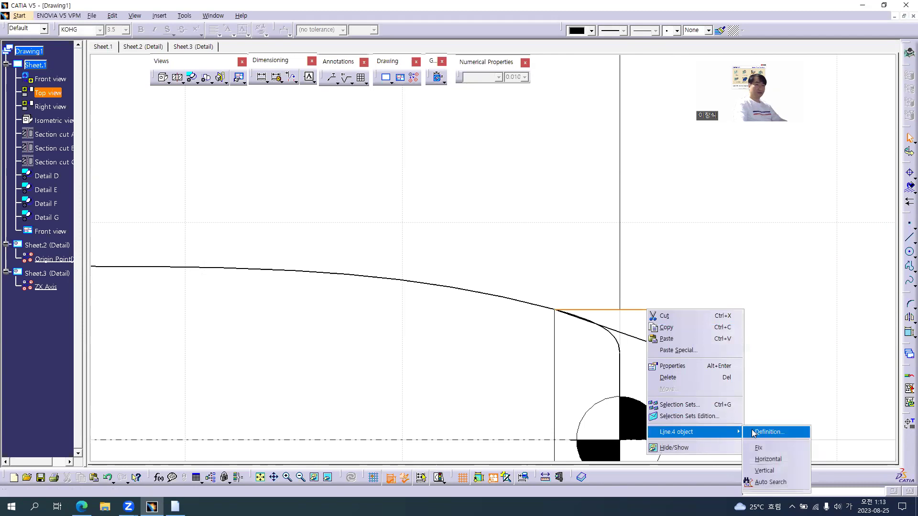
left_click(768, 449)
mouse_move(287, 317)
middle_mouse_down()
mouse_move(285, 369)
mouse_move(545, 343)
mouse_move(450, 313)
middle_mouse_up()
right_click(310, 261)
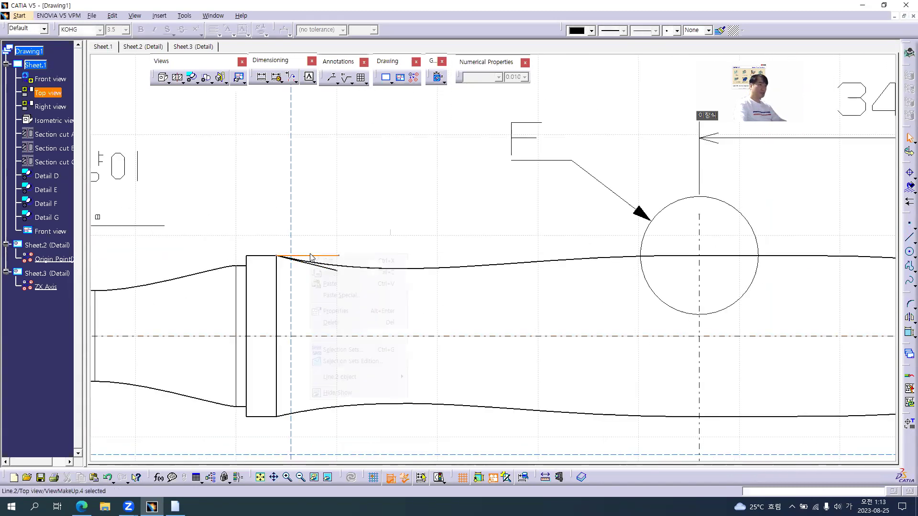
mouse_move(391, 377)
left_click(437, 392)
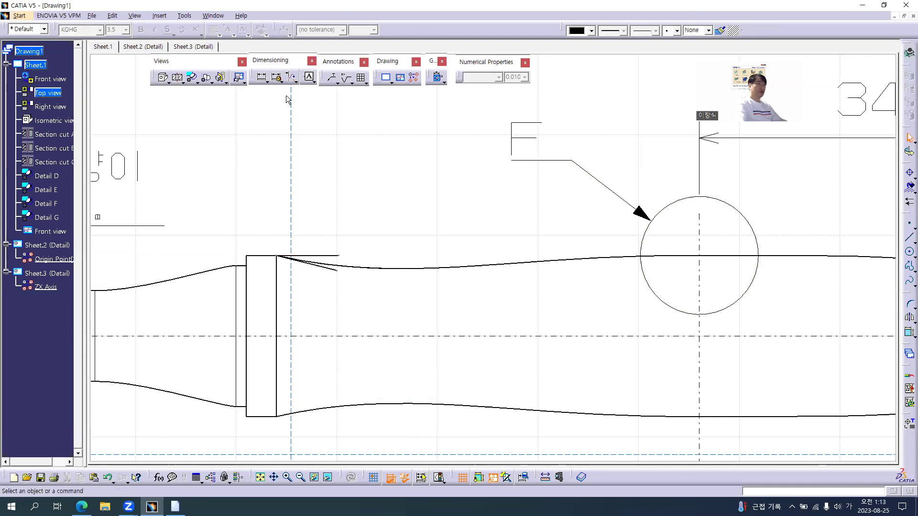
- Dimension the angle between the two auxiliary lines at the collar, placing it just behind the lines
left_click(262, 78)
left_click(330, 257)
left_click(337, 270)
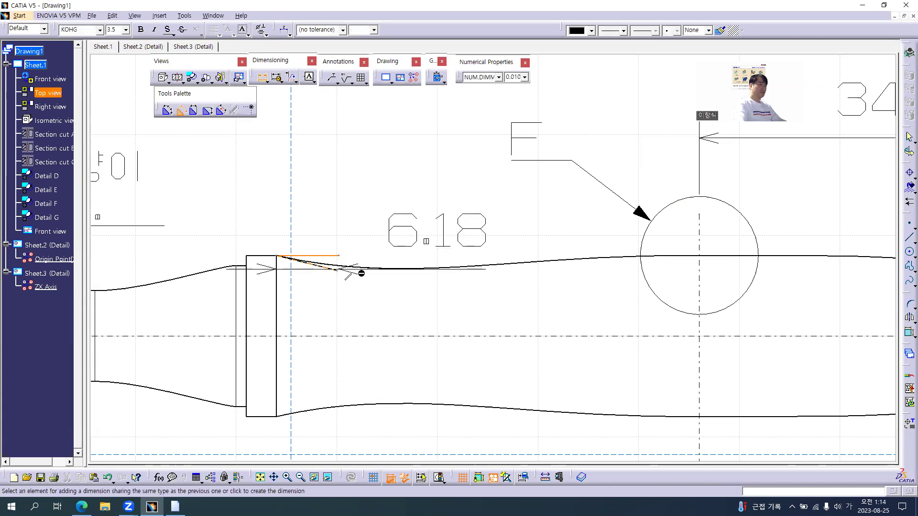
right_click(403, 277)
left_click(392, 252)
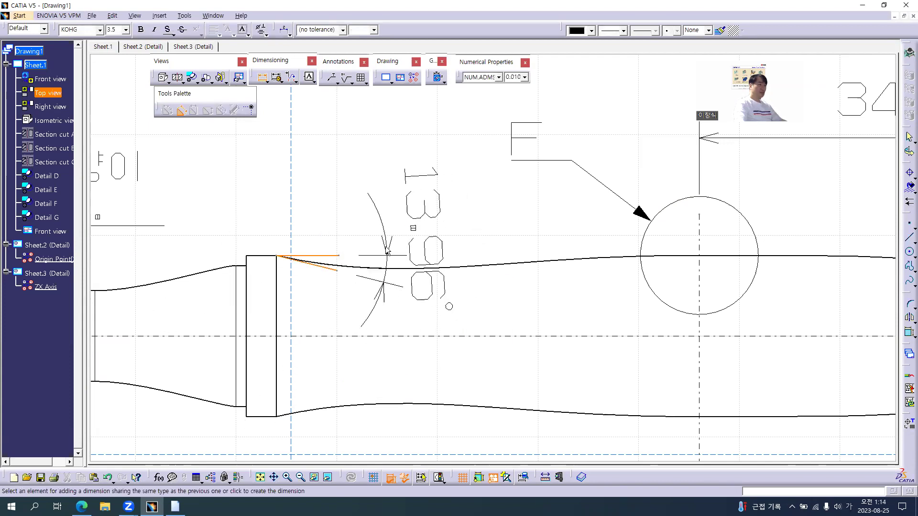
- Dimension the angle between the two auxiliary lines at the handle's rear end, placing it beyond the profile, and compare with the reference PDF
middle_click_drag(678, 248, 343, 248)
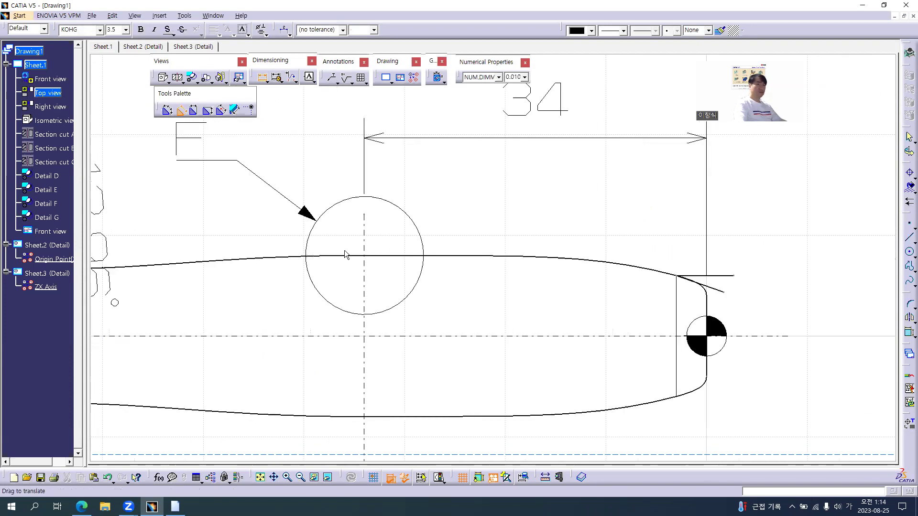
left_click(720, 276)
left_click(720, 291)
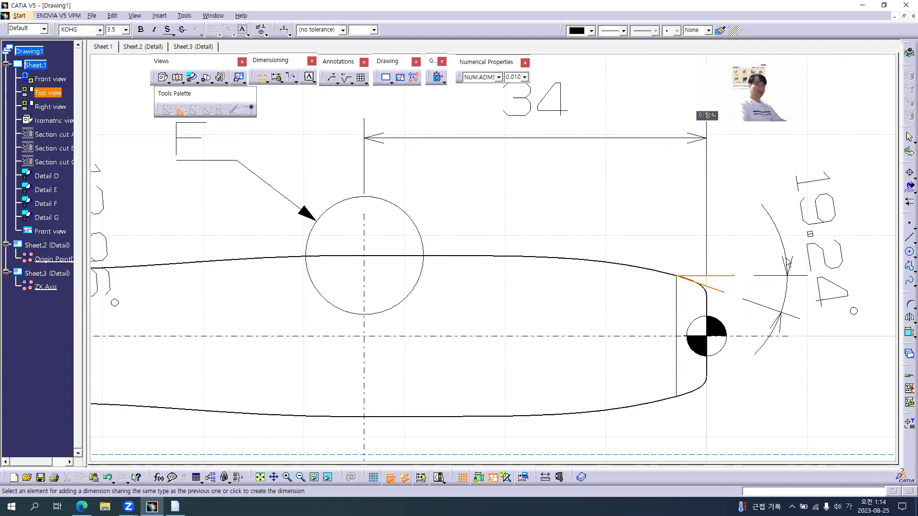
left_click(787, 276)
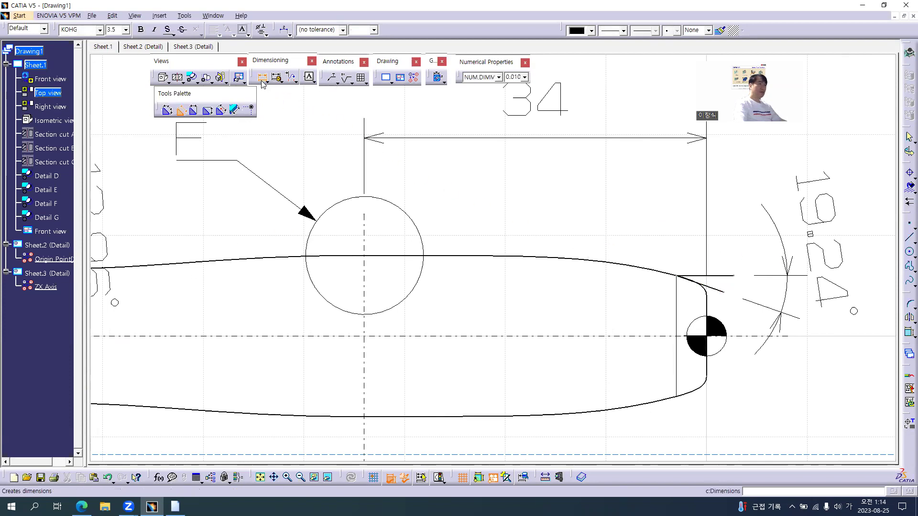
key("alt+Tab")
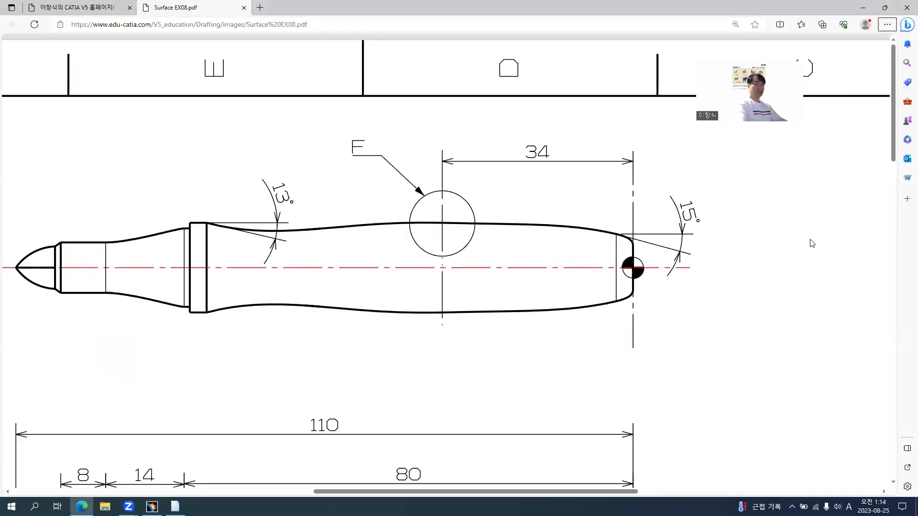
- Make the rear-end angle dimension in the Top view drive the geometry and set it to 15°
key("alt+Tab")
double_click(668, 276)
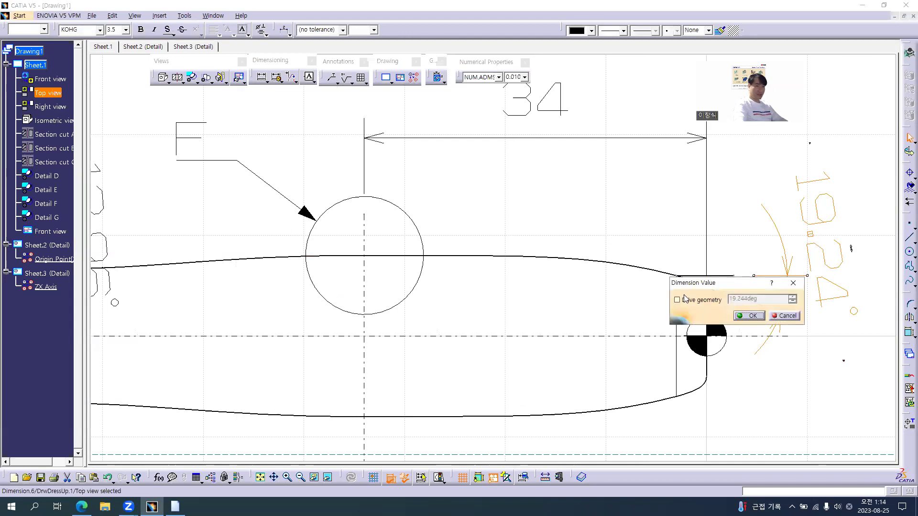
left_click(712, 300)
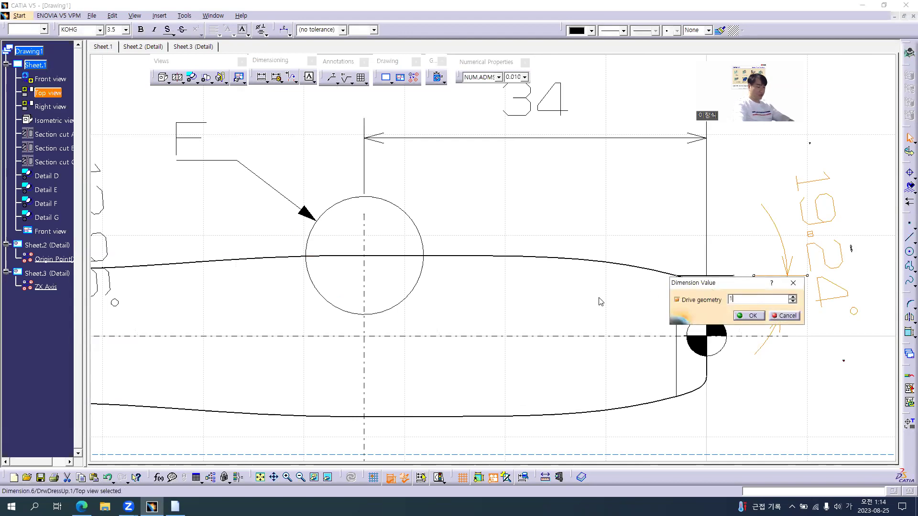
type("15")
key("Return")
- Make the angle dimension at the collar drive the geometry and set it to 13°
middle_click_drag(344, 301, 612, 299)
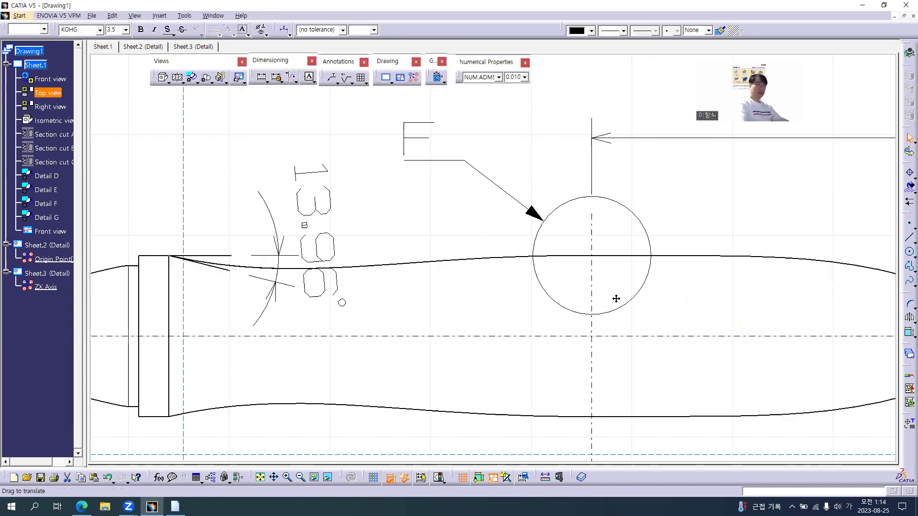
double_click(367, 225)
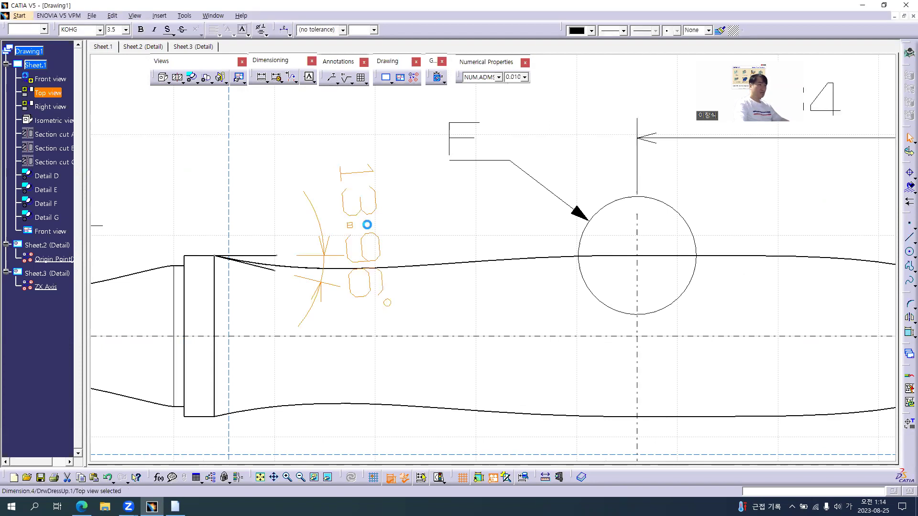
left_click(414, 248)
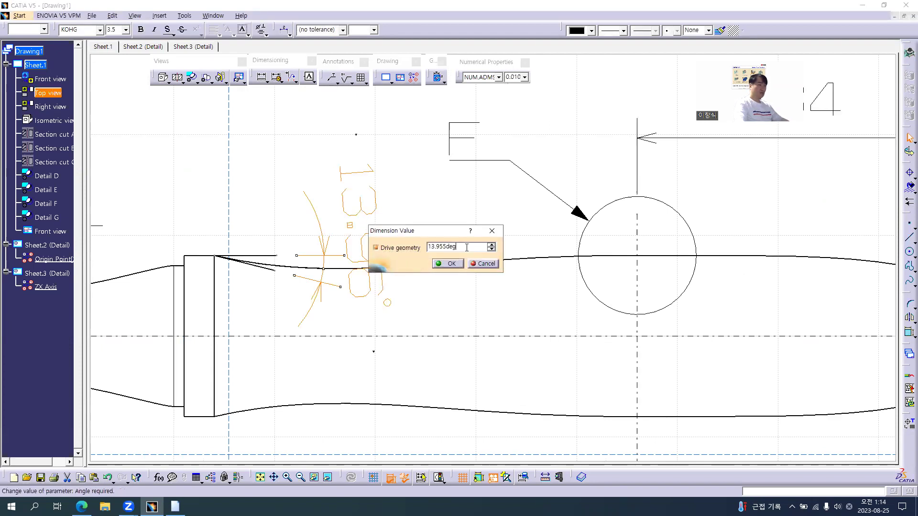
type("13")
key("Return")
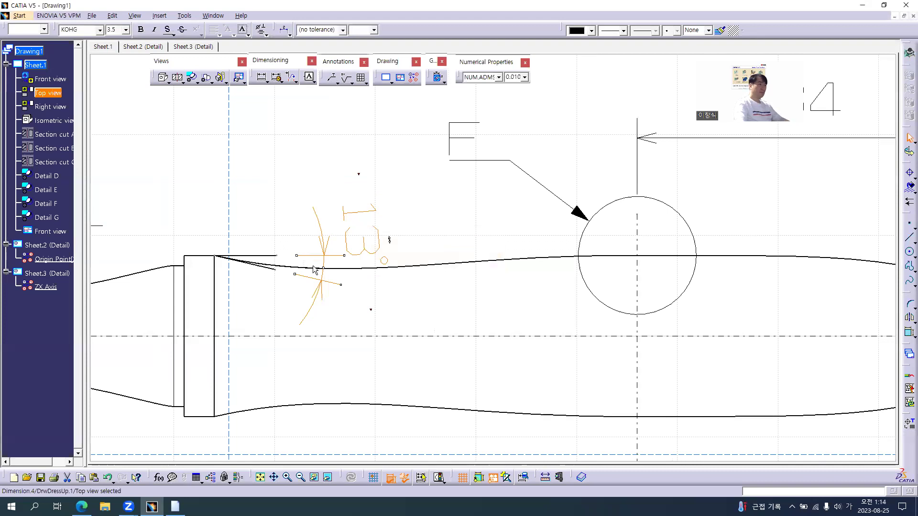
- Fix the slanted auxiliary line at the collar, and shorten both auxiliary lines there toward their common start point
mouse_move(317, 269)
middle_mouse_down()
mouse_move(538, 269)
mouse_move(530, 240)
middle_mouse_up()
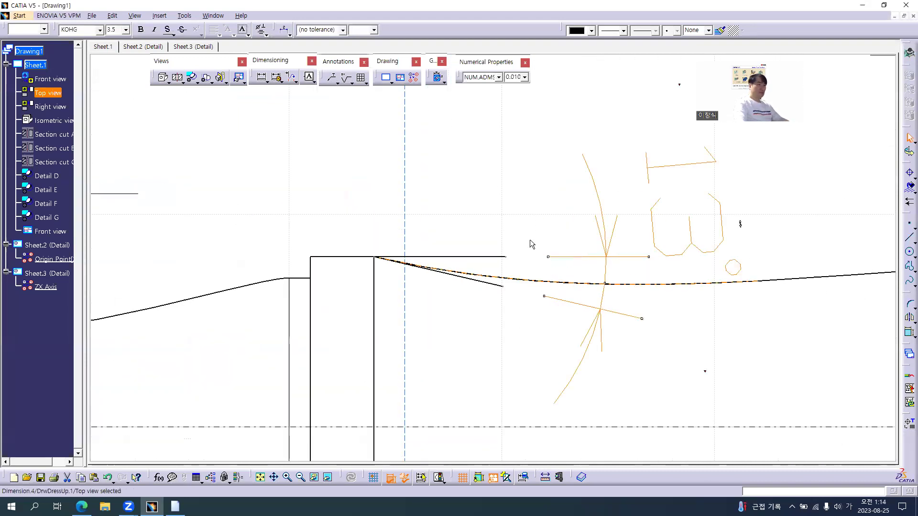
right_click(483, 282)
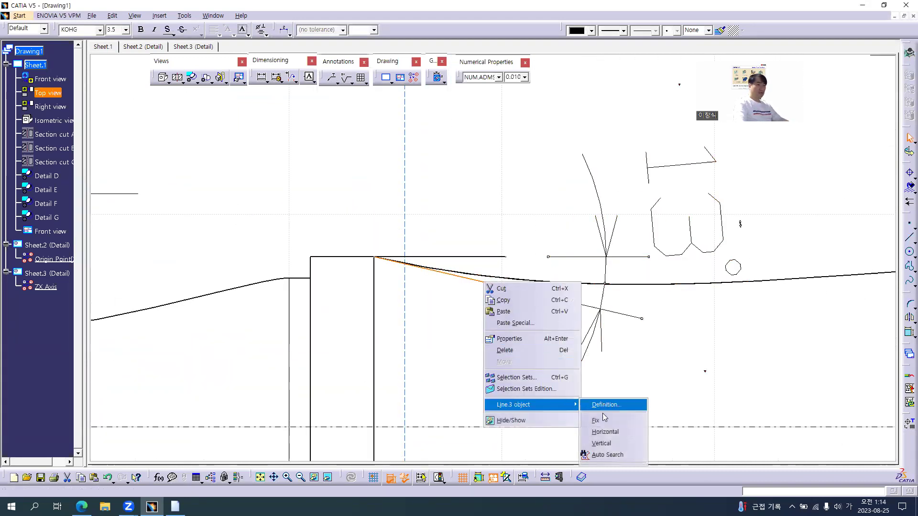
left_click(602, 420)
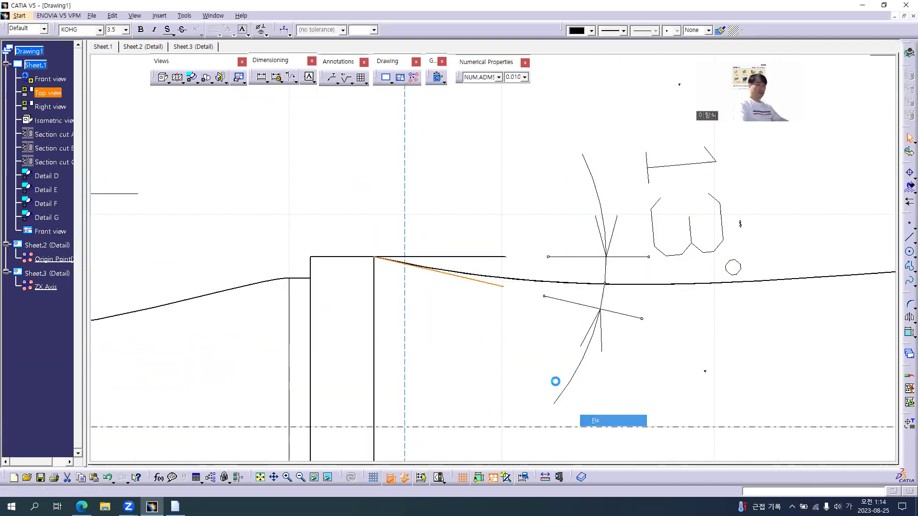
left_click(508, 258)
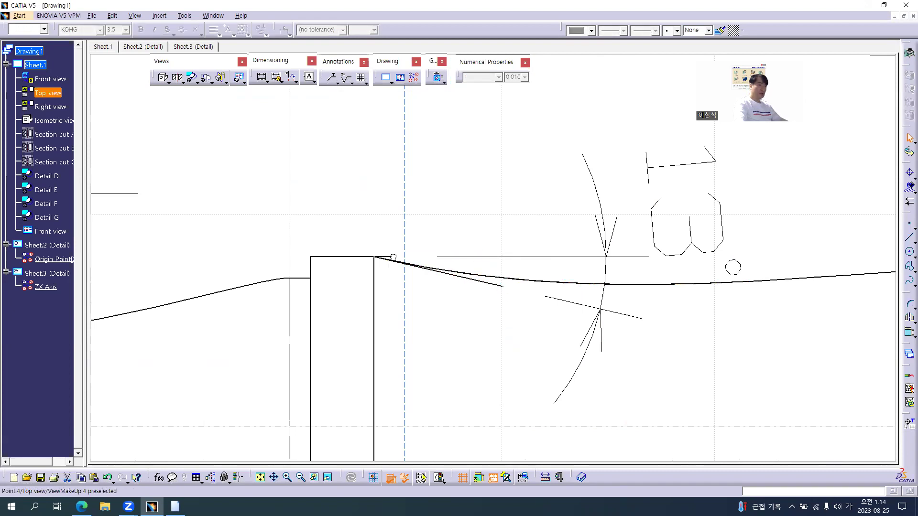
left_click_drag(478, 288, 404, 278)
- Hide the horizontal and slanted auxiliary lines at the collar together with their free end points
middle_click(389, 258)
mouse_move(434, 317)
middle_mouse_down("ctrl")
mouse_move(412, 223)
mouse_move(415, 163)
middle_mouse_up("ctrl")
right_click(496, 255)
left_click(546, 258)
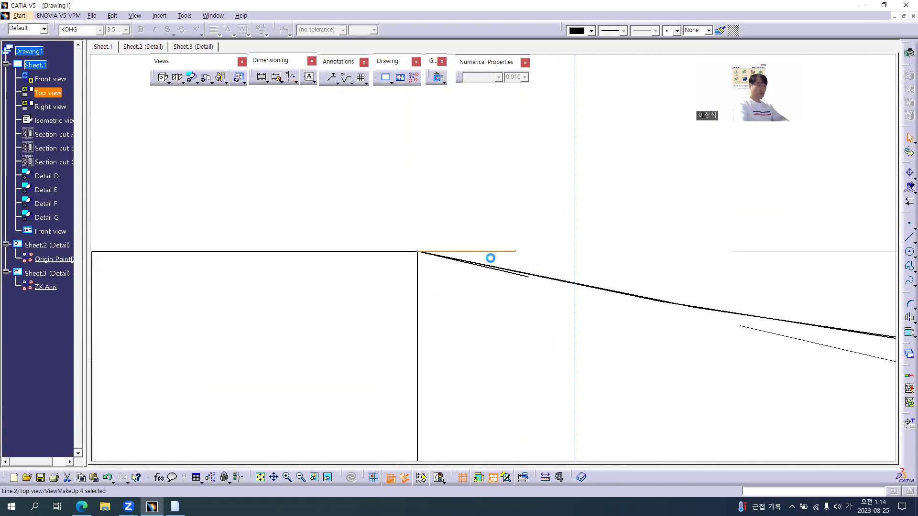
left_click(511, 276)
key("Delete")
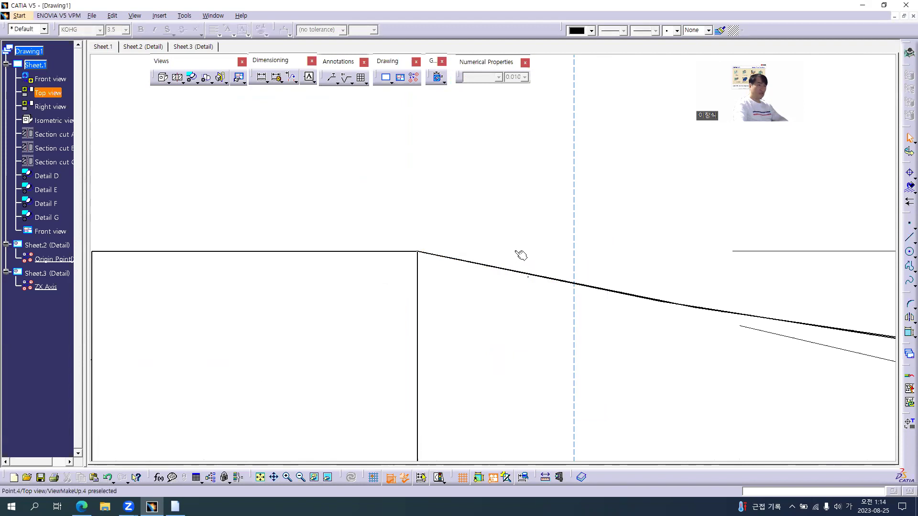
left_click(323, 473)
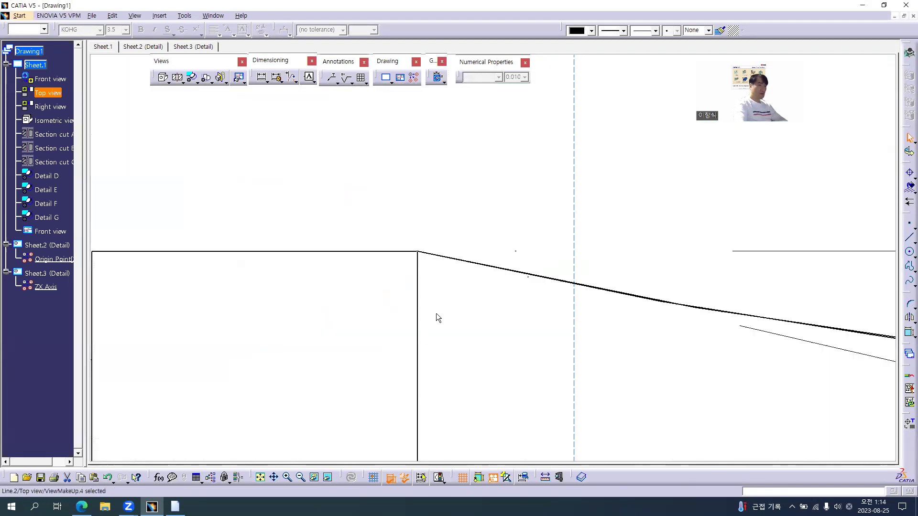
left_click(327, 477)
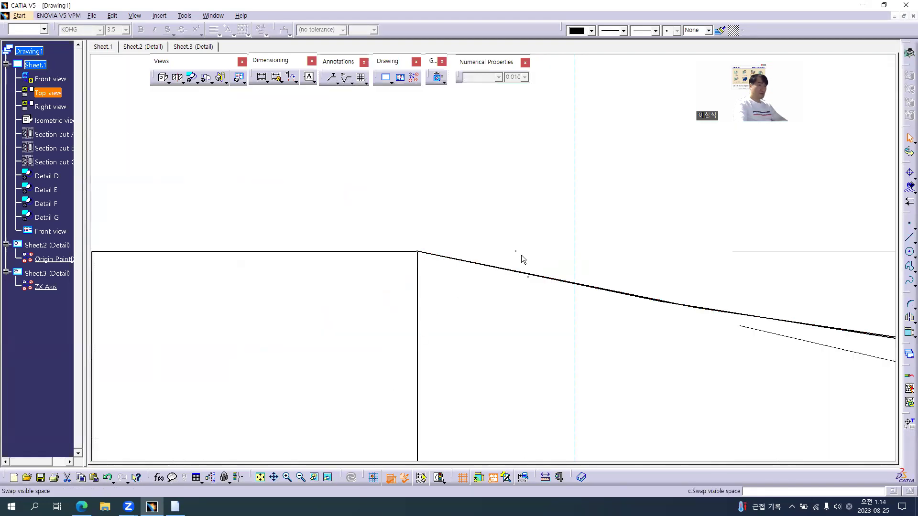
left_click(515, 251)
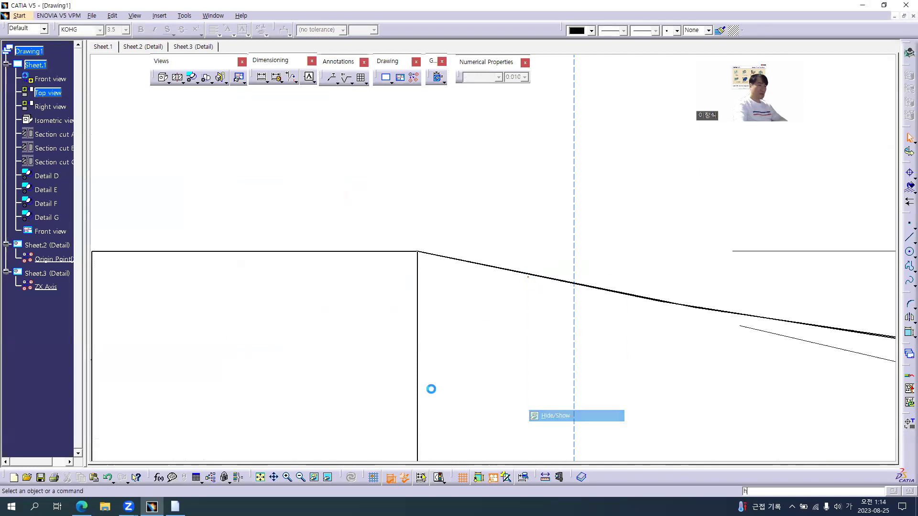
- In the hidden space, shorten both collar auxiliary lines further, compare with the reference PDF, and return to the visible space
left_click(328, 477)
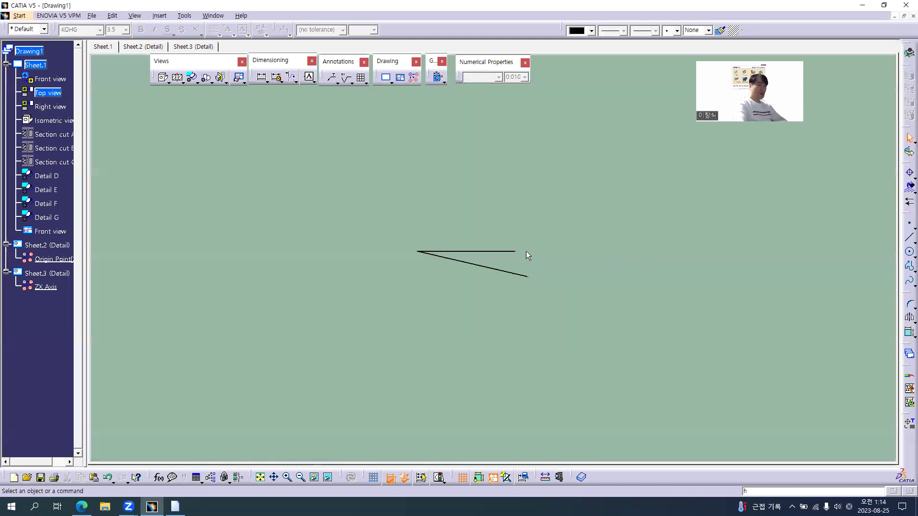
left_click_drag(516, 251, 445, 256)
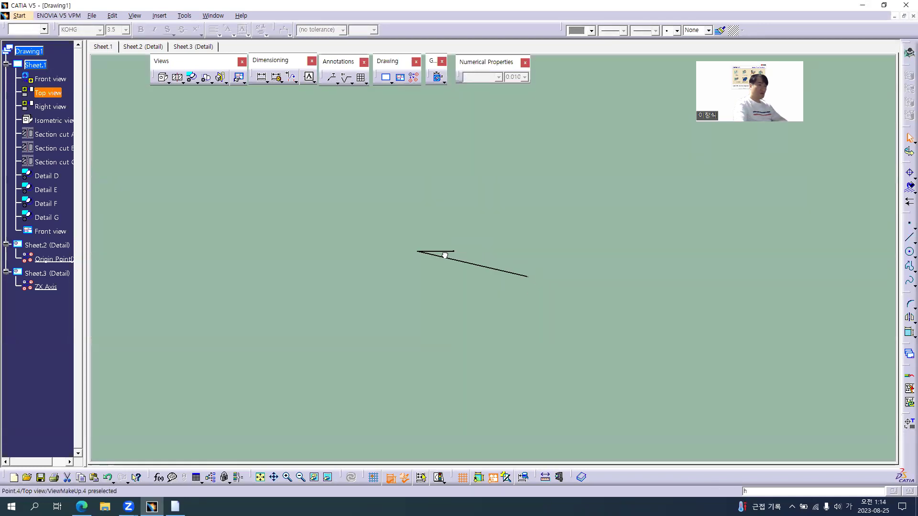
left_click_drag(528, 277, 439, 257)
key("alt+Tab")
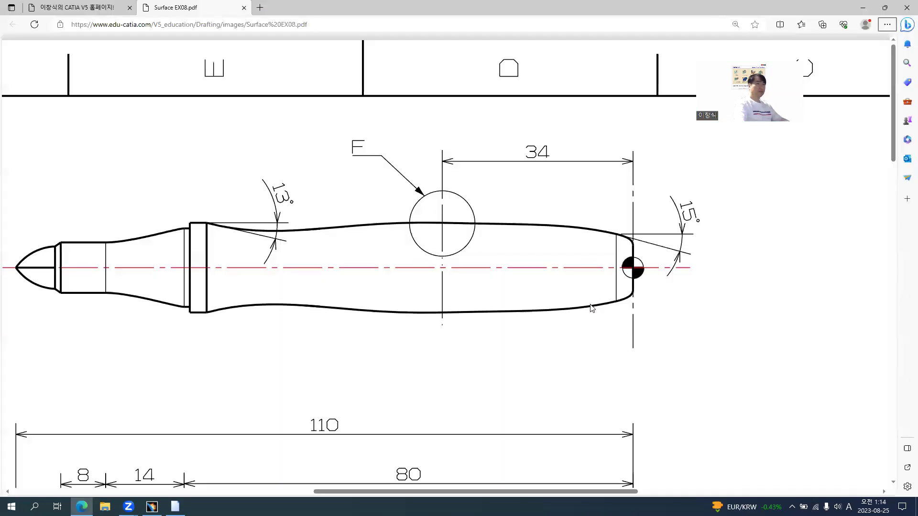
key("alt+Tab")
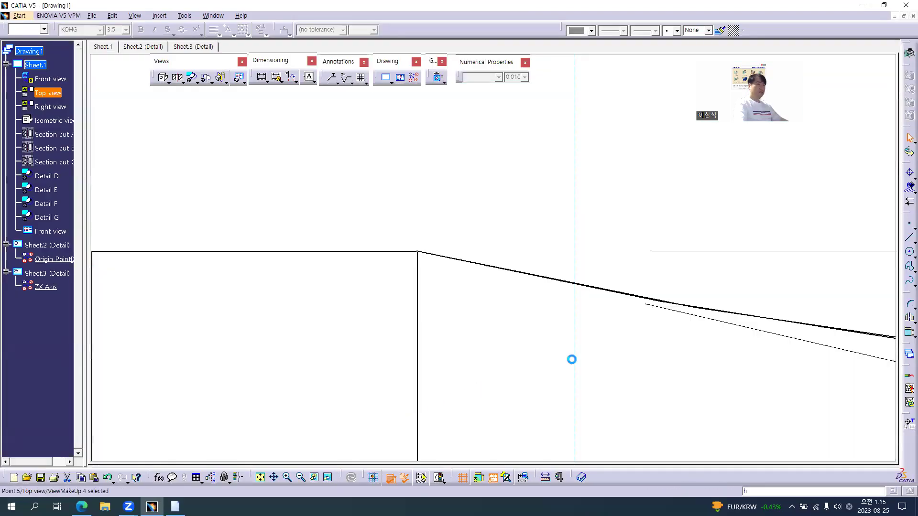
- Move the 13° dimension value up beside its arc, above the horizontal extension line, as in the reference PDF
mouse_move(596, 332)
middle_mouse_down()
mouse_move(452, 363)
mouse_move(459, 438)
mouse_move(504, 294)
middle_mouse_up()
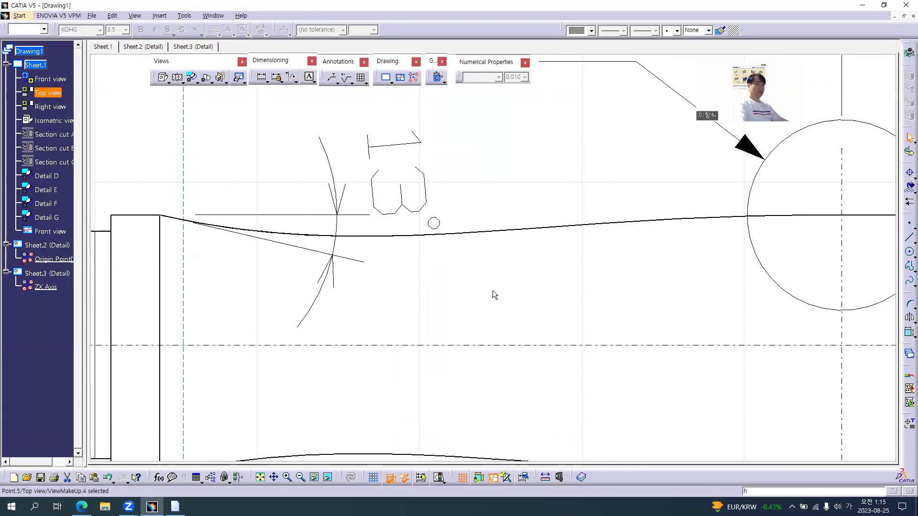
key("alt+Tab")
key("alt+Tab")
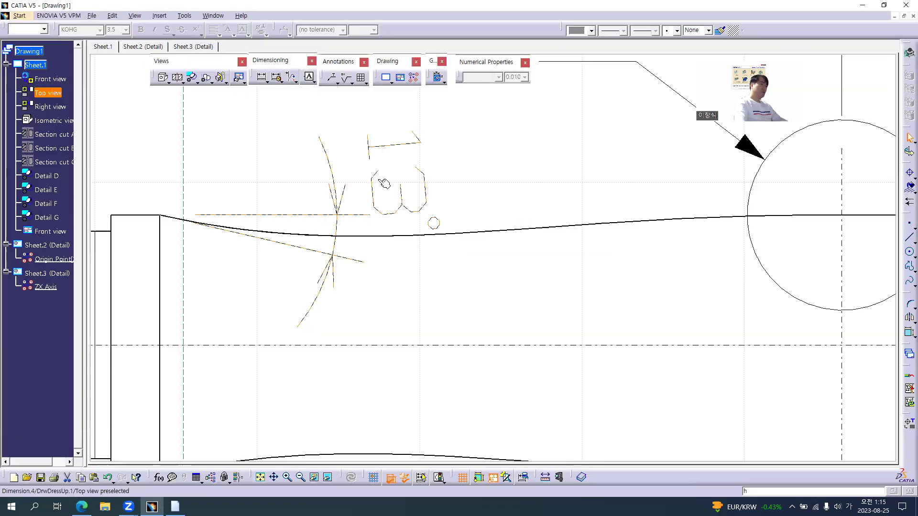
left_click_drag(439, 193, 434, 144)
- Fix the slanted auxiliary line at the handle's rear end, and shorten both auxiliary lines there toward their start point
mouse_move(527, 204)
middle_mouse_down()
mouse_move(623, 301)
mouse_move(504, 282)
mouse_move(487, 196)
mouse_move(529, 242)
mouse_move(510, 201)
mouse_move(511, 218)
middle_mouse_up()
right_click(503, 238)
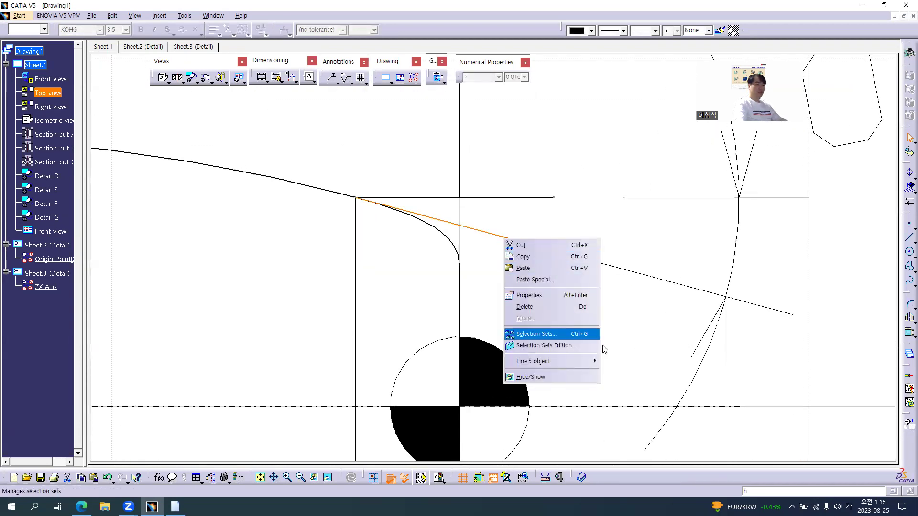
mouse_move(590, 359)
left_click(629, 376)
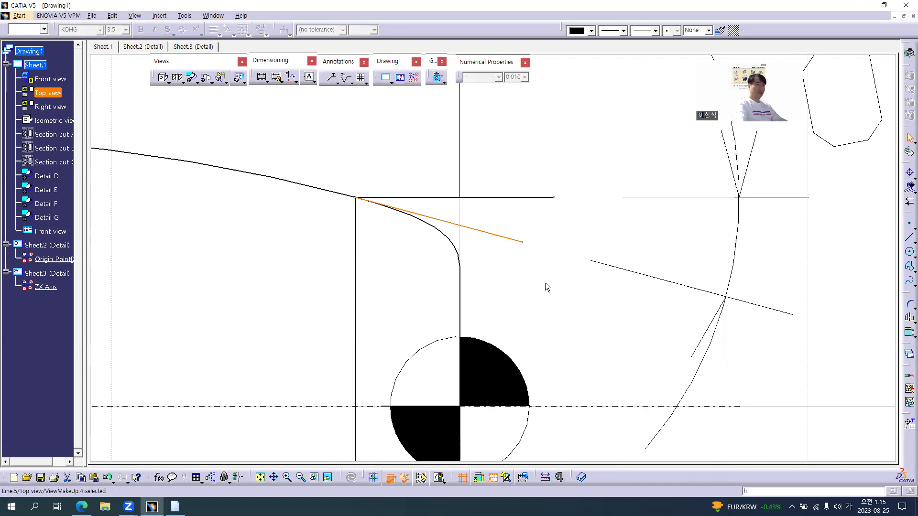
left_click_drag(502, 233, 393, 198)
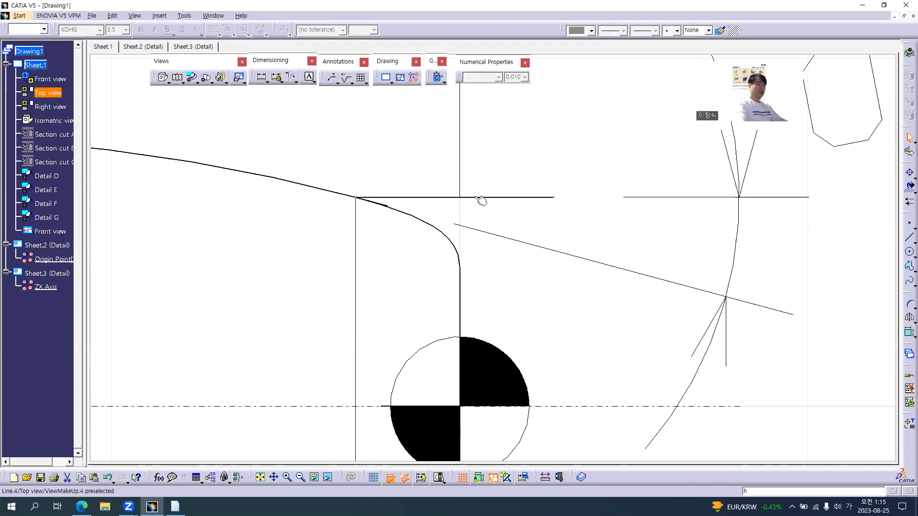
left_click(560, 203)
- Hide the two auxiliary lines at the handle's rear end together with their free end points
mouse_move(359, 240)
middle_mouse_down()
mouse_move(360, 248)
mouse_move(390, 221)
mouse_move(373, 193)
middle_mouse_up()
right_click(289, 217)
key("h")
right_click(303, 240)
key("h")
right_click(307, 217)
key("h")
right_click(313, 245)
key("h")
- In the hidden space, shorten both rear-end auxiliary lines further, and return to the visible space
left_click(328, 477)
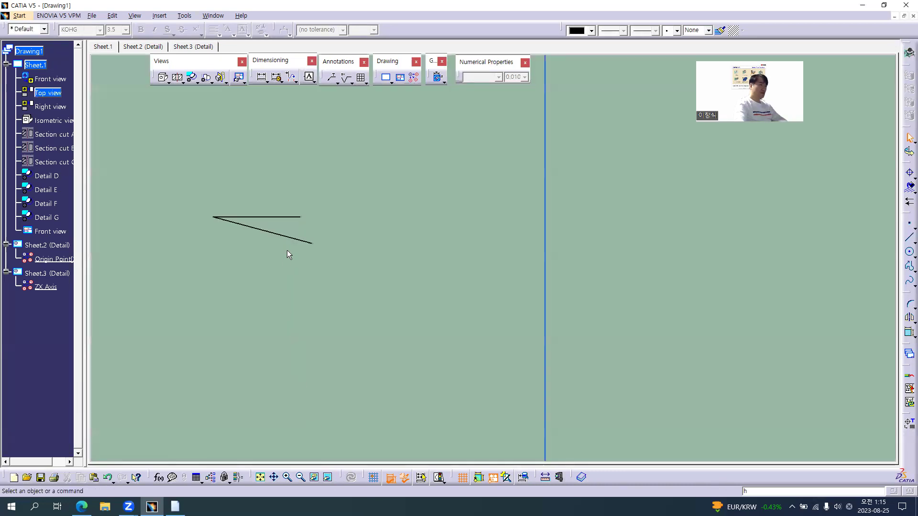
left_click(239, 218)
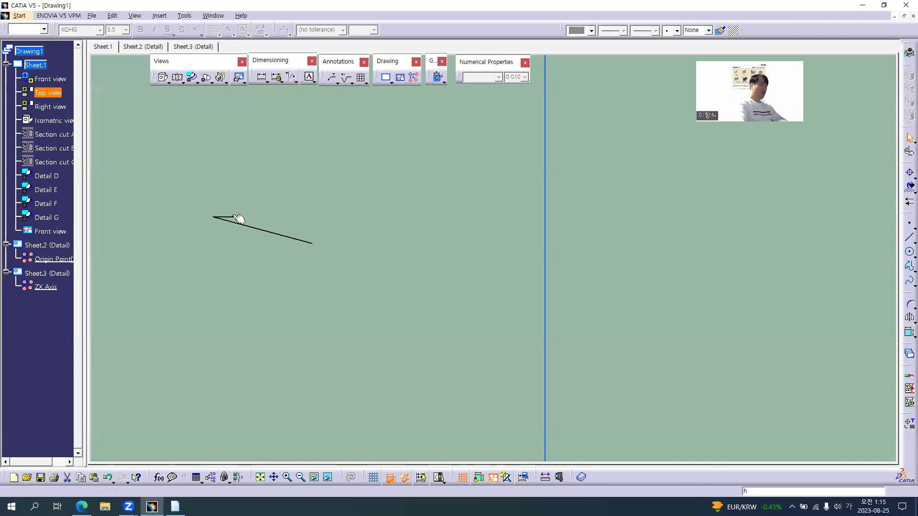
left_click(317, 247, "ctrl")
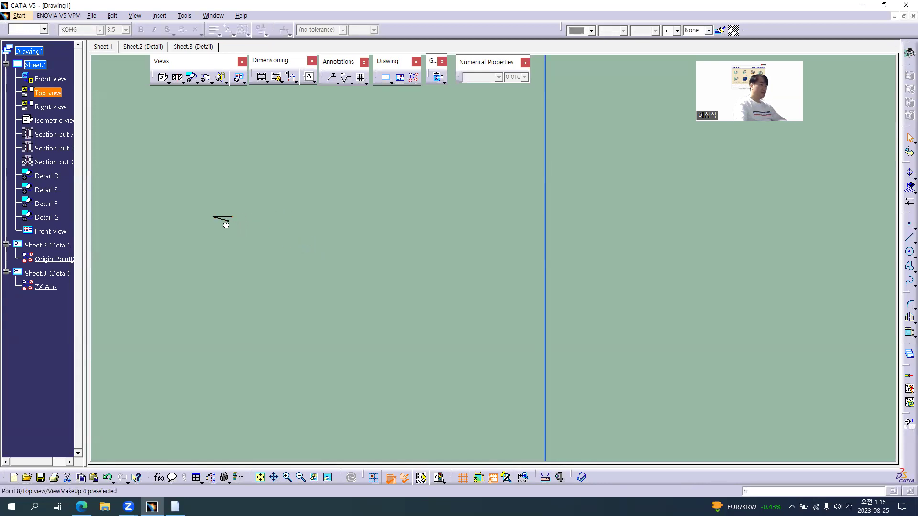
left_click(327, 477)
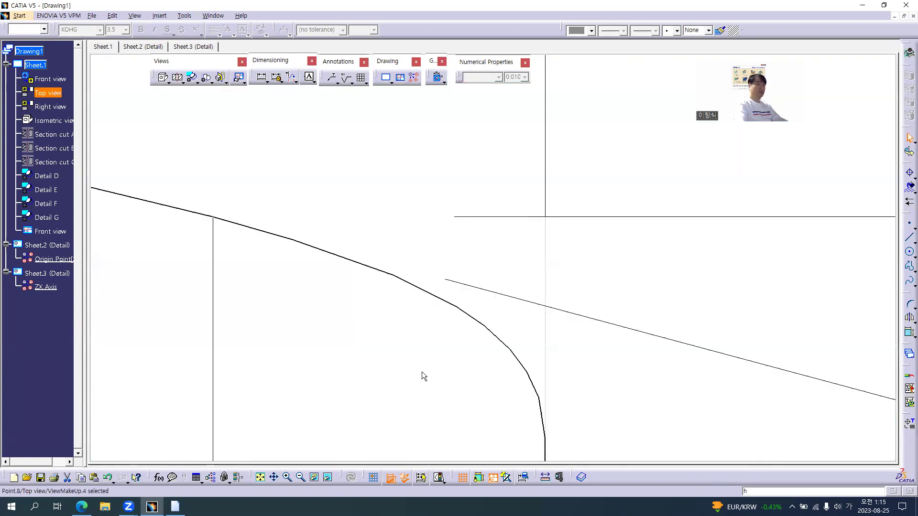
- Move the 15° dimension value up above its horizontal extension line, and compare the whole sheet with the reference PDF
middle_click_drag(639, 268, 628, 362)
mouse_move(442, 264)
middle_mouse_down()
mouse_move(448, 344)
mouse_move(494, 273)
mouse_move(420, 297)
middle_mouse_up()
middle_click_drag(597, 283, 599, 285)
left_click(597, 284)
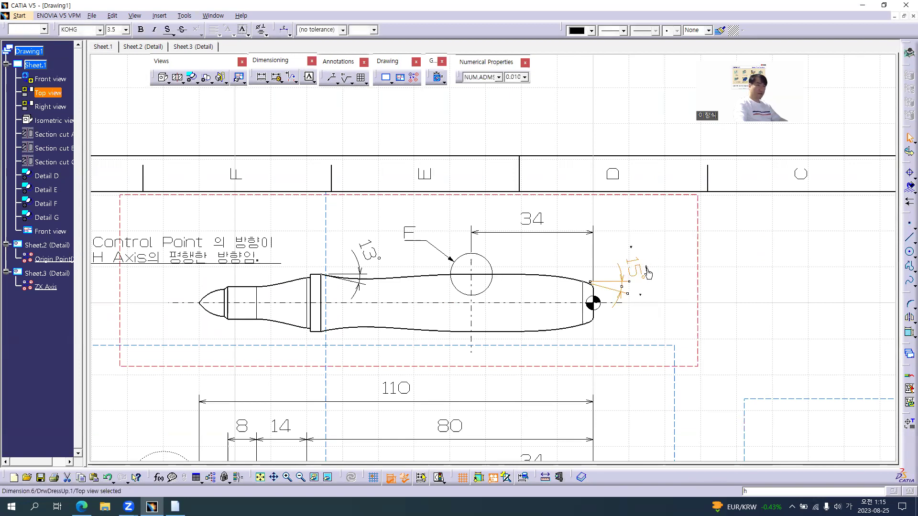
left_click(557, 293)
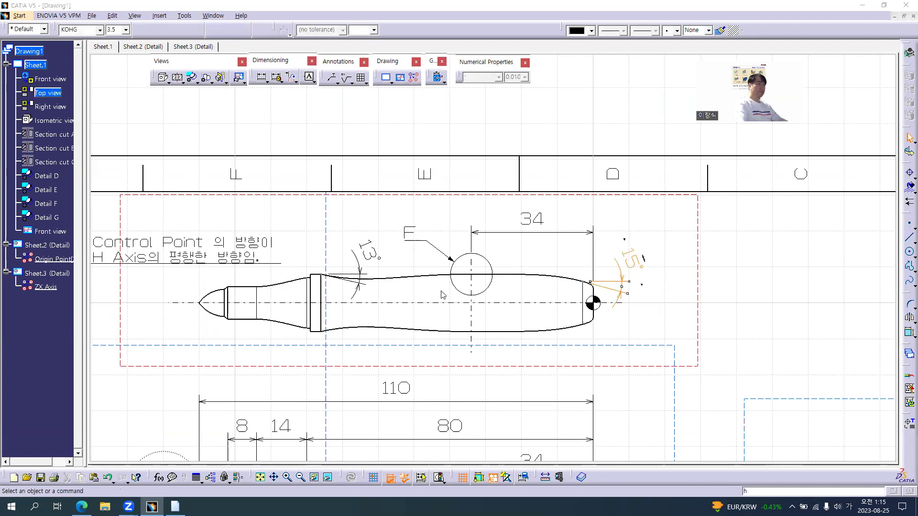
key("alt+Tab")
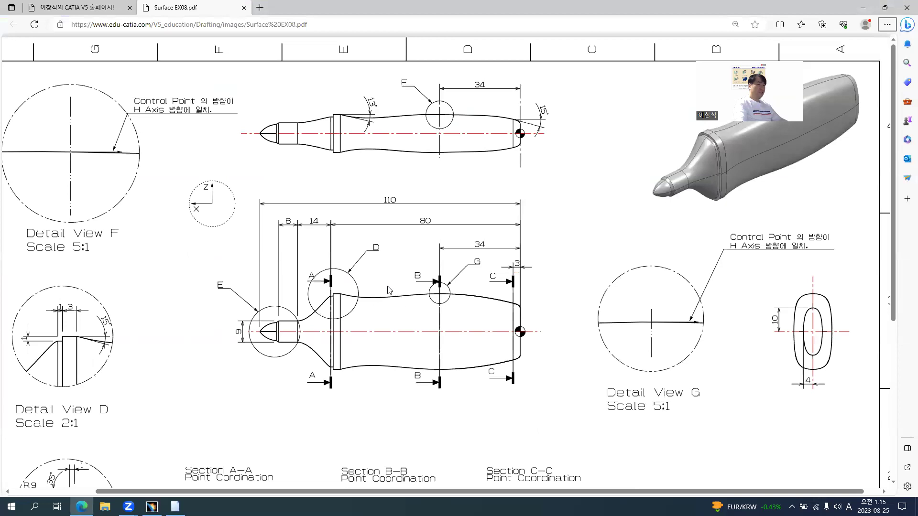
scroll(389, 290, "down", 4, "ctrl")
scroll(342, 263, "up", 1, "ctrl")
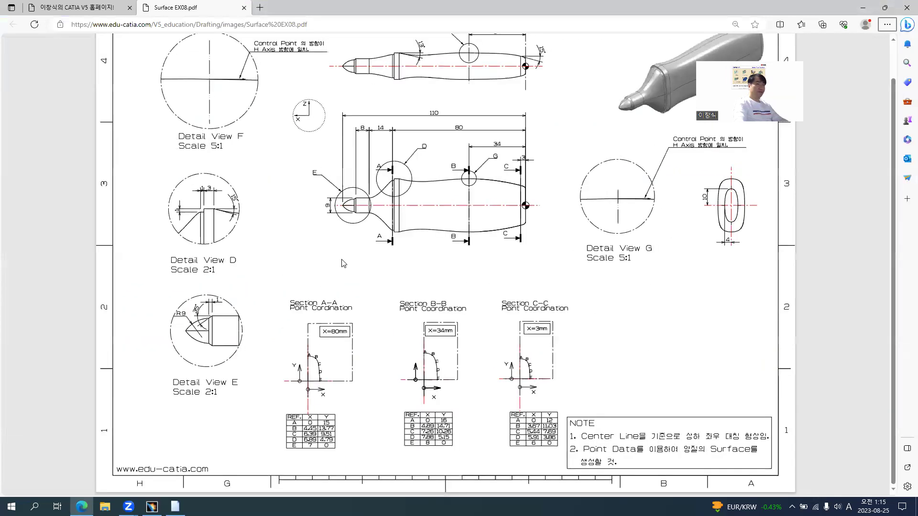
key("alt+Tab")
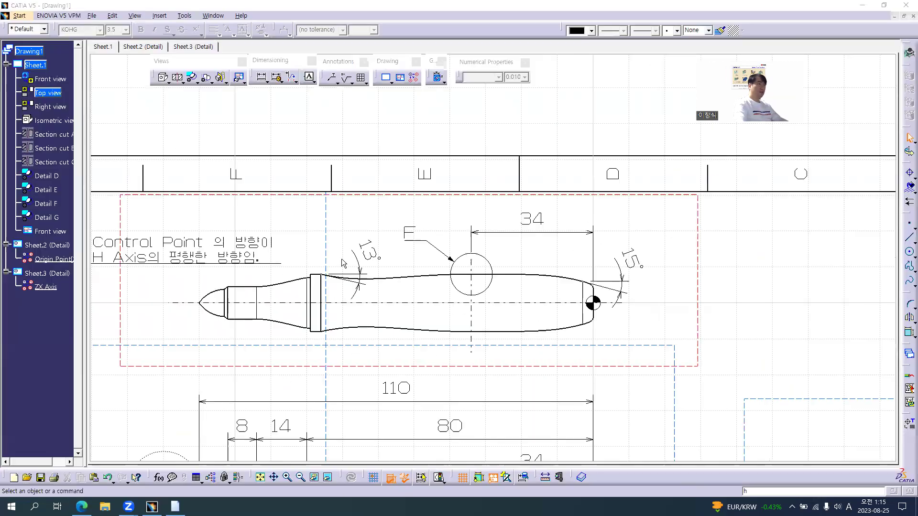
- Search the drawing for all dimensions by type, select them together, and open their shared properties
mouse_move(530, 274)
middle_mouse_down()
mouse_move(526, 320)
mouse_move(529, 250)
middle_mouse_up()
key("ctrl+f")
left_click(757, 165)
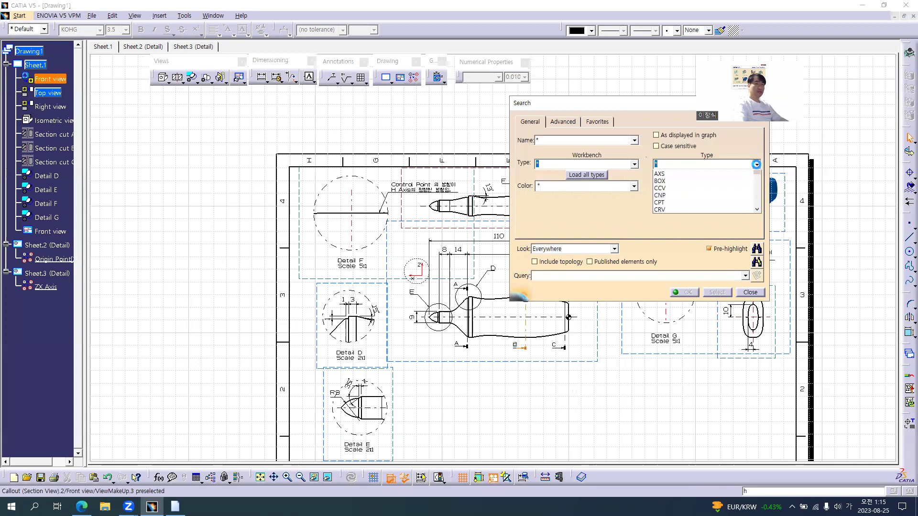
left_click(666, 178)
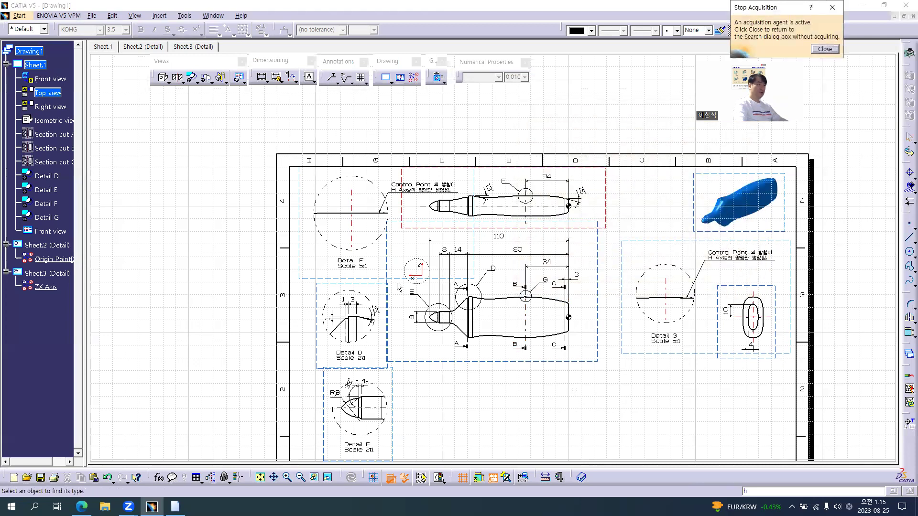
left_click(713, 225)
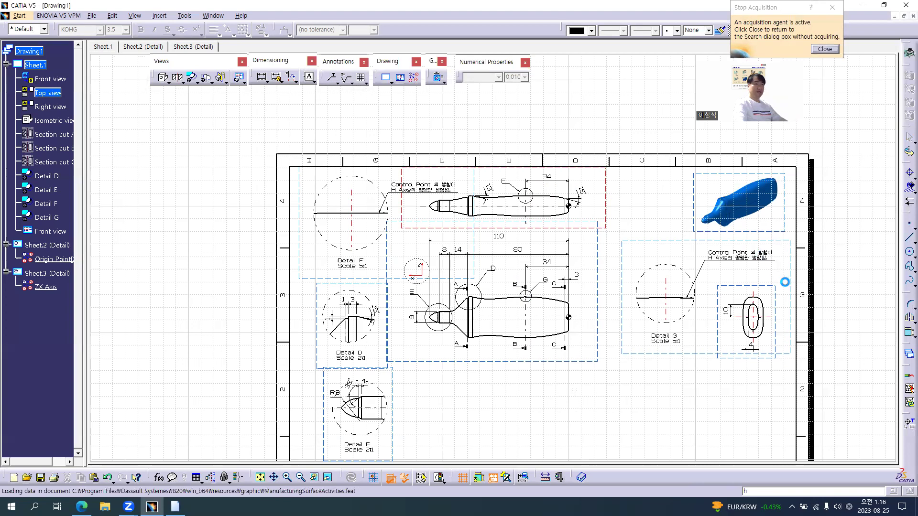
left_click(757, 261)
left_click(662, 344, "ctrl")
key("alt+Return")
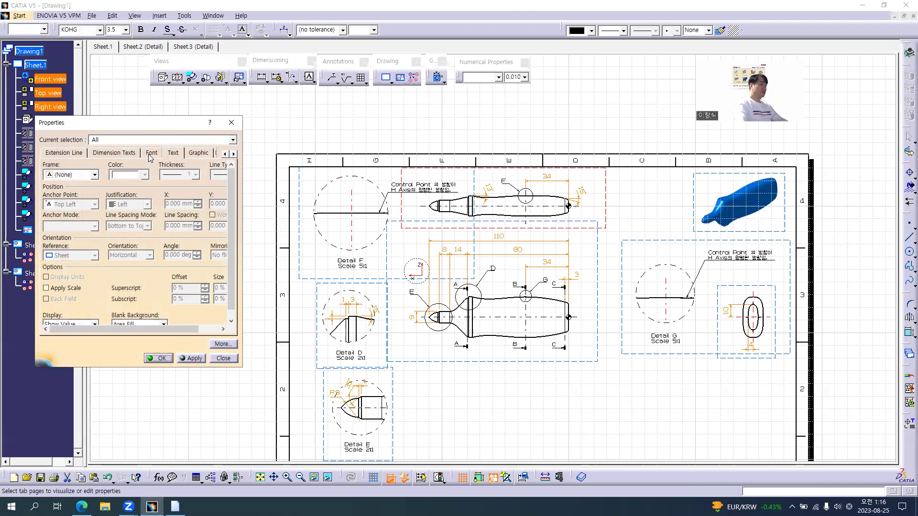
- Set the overrun and blanking at both extension line ends to 1 mm for all selected dimensions
left_click(225, 153)
left_click(224, 154)
left_click(225, 153)
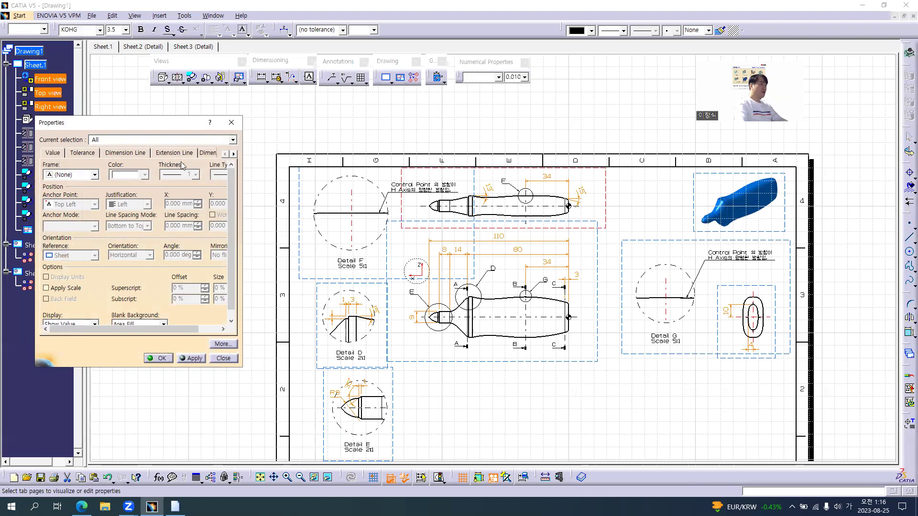
left_click(53, 152)
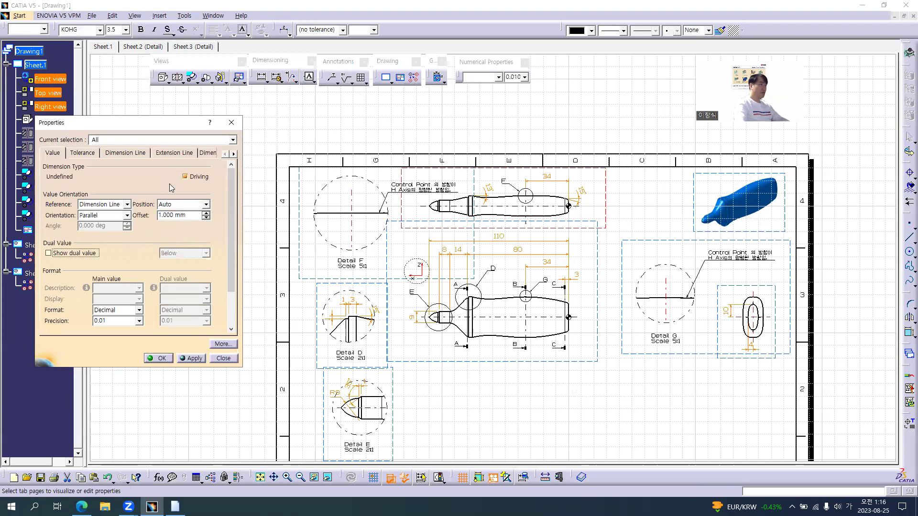
left_click(173, 153)
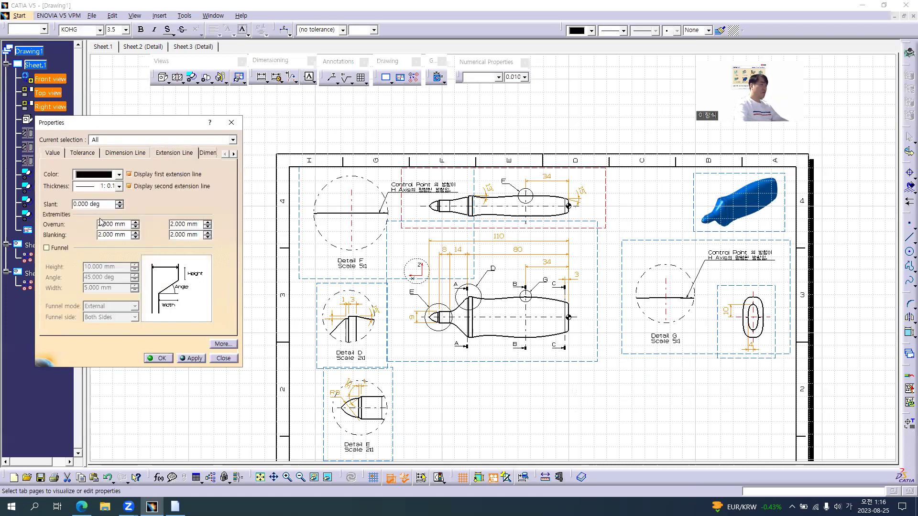
type("1")
key("Tab")
type("1")
key("Tab")
type("1")
key("Tab")
type("1")
key("Tab")
- Set the font size of all selected dimensions to 2 mm and apply the property changes
left_click(233, 154)
left_click(233, 154)
left_click(234, 153)
left_click(152, 153)
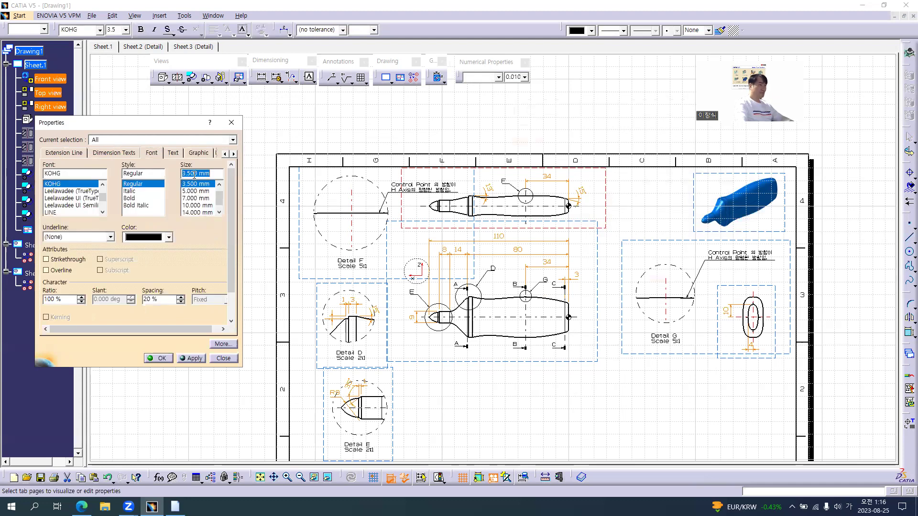
type("2")
key("Return")
left_click(187, 359)
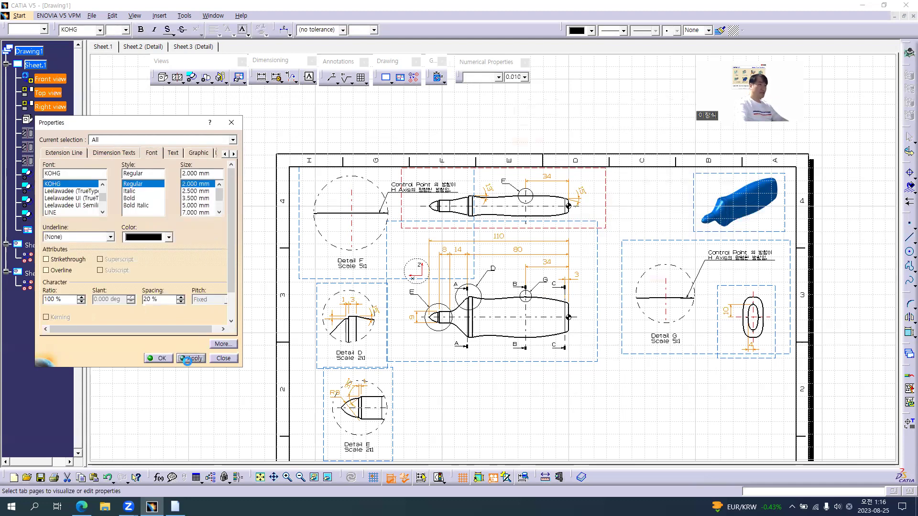
left_click(163, 358)
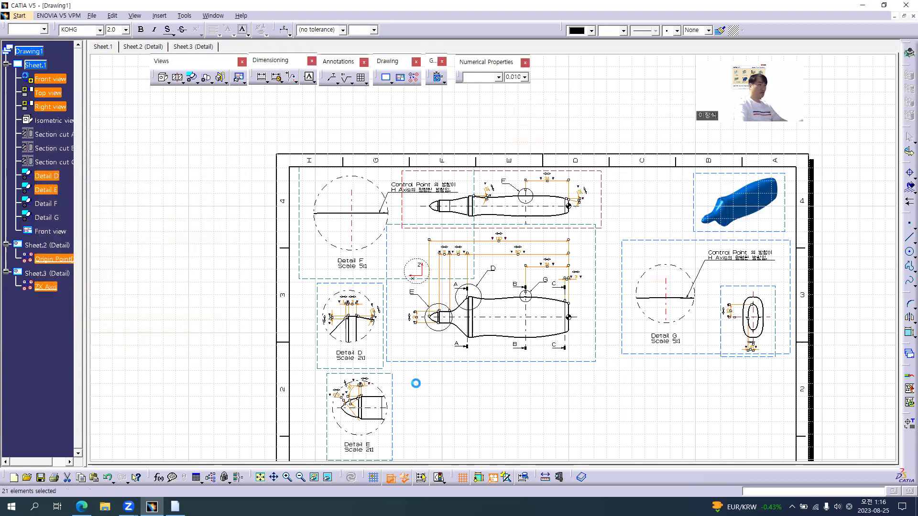
- Move the Front view's overall 110 dimension slightly down toward the 8, 14 and 80 dimension chain
left_click(394, 397)
middle_click_drag(457, 285, 459, 213, "ctrl")
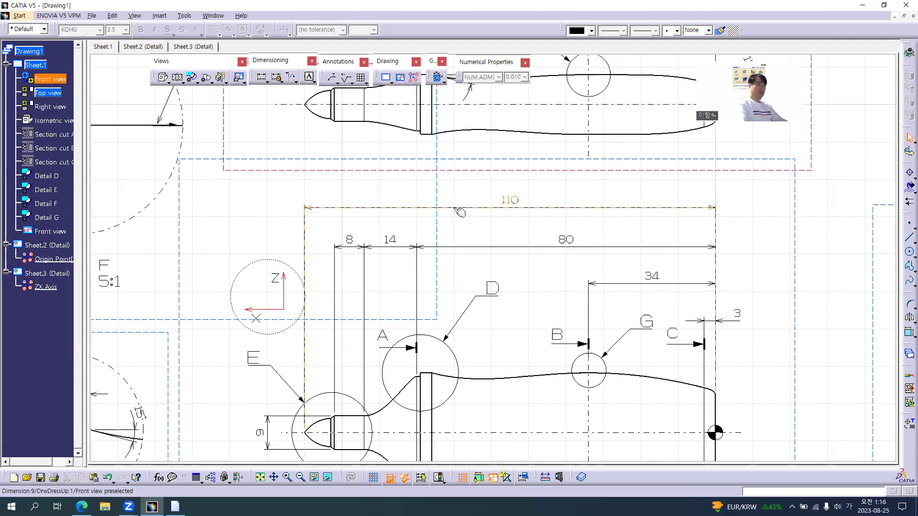
middle_click_drag(504, 168, 509, 178)
left_click(516, 216)
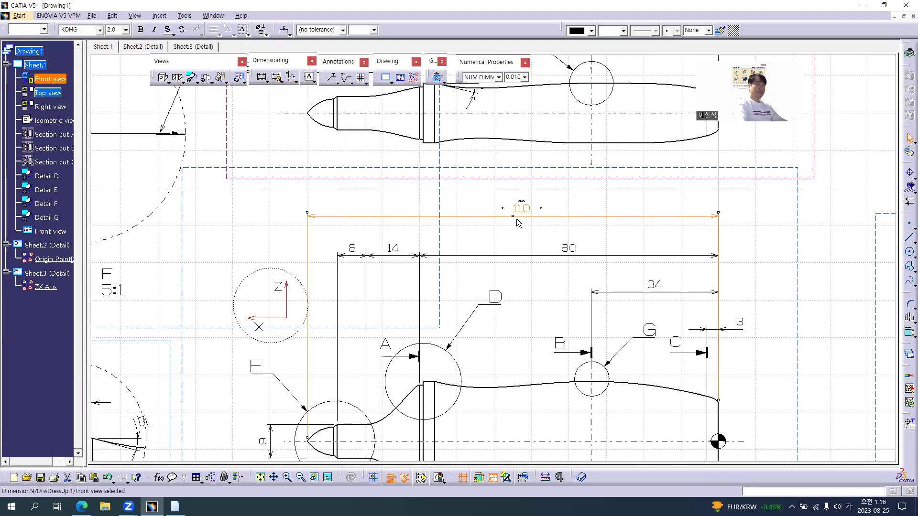
left_click_drag(512, 217, 511, 219)
mouse_move(521, 210)
mouse_move(515, 199)
middle_mouse_down()
mouse_move(529, 264)
mouse_move(482, 255)
mouse_move(493, 258)
middle_mouse_up()
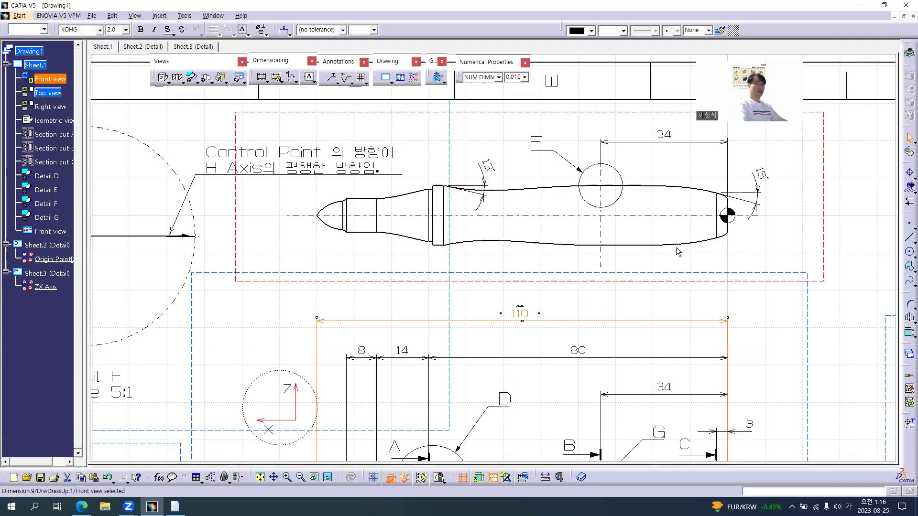
- Compare the drawing with the reference PDF and examine the dimension layout in Detail D
key("alt+Tab")
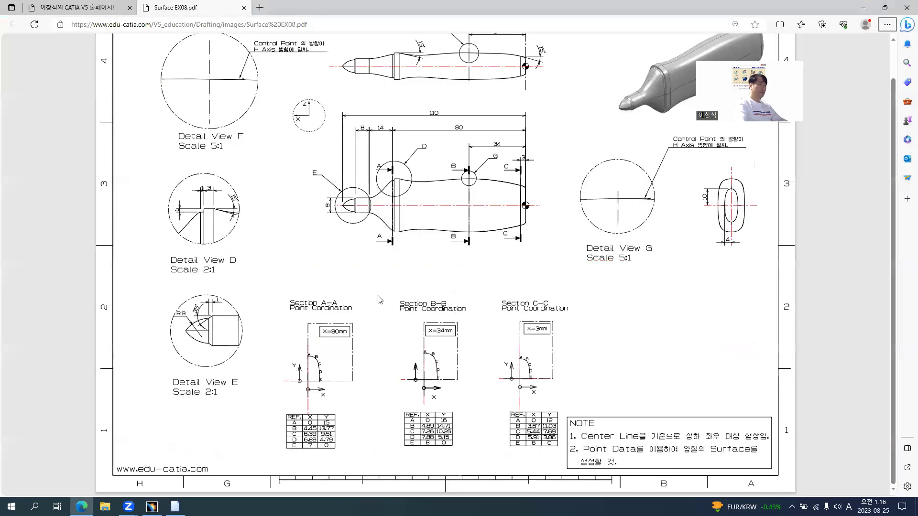
key("alt+Tab")
mouse_move(386, 229)
middle_mouse_down()
mouse_move(546, 129)
mouse_move(595, 62)
middle_mouse_up()
mouse_move(481, 293)
middle_mouse_down()
mouse_move(494, 195)
mouse_move(540, 170)
middle_mouse_up()
left_click(540, 170)
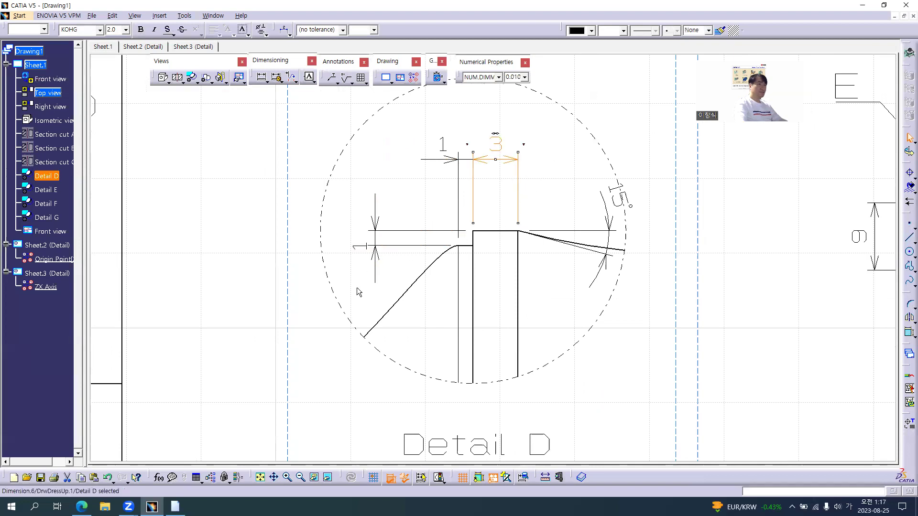
left_click(266, 320)
- Shift the R 9 radius dimension's value and leader in Detail E slightly to the right
middle_click_drag(367, 361, 411, 92)
middle_click_drag(412, 92, 404, 110, "ctrl")
left_click(442, 302)
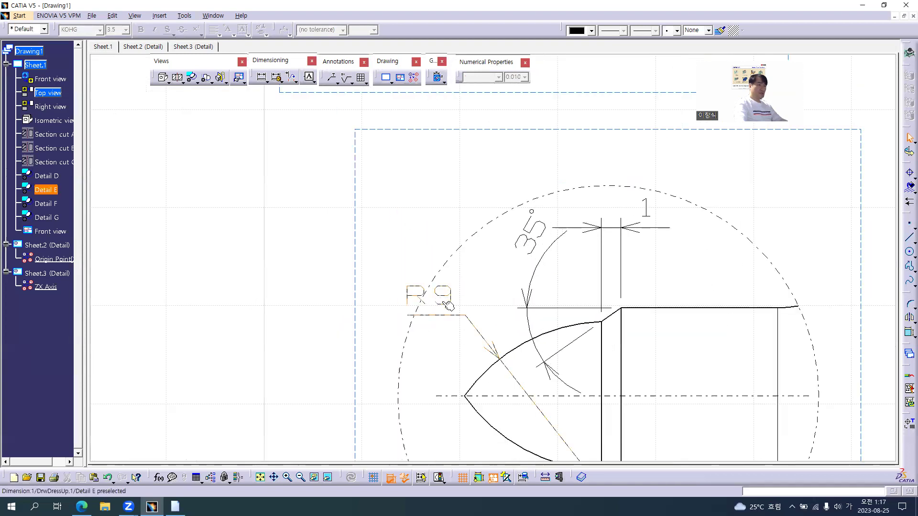
left_click(466, 317)
mouse_move(481, 319)
left_mouse_down()
mouse_move(494, 338)
mouse_move(512, 334)
mouse_move(491, 352)
mouse_move(500, 330)
mouse_move(491, 322)
left_mouse_up()
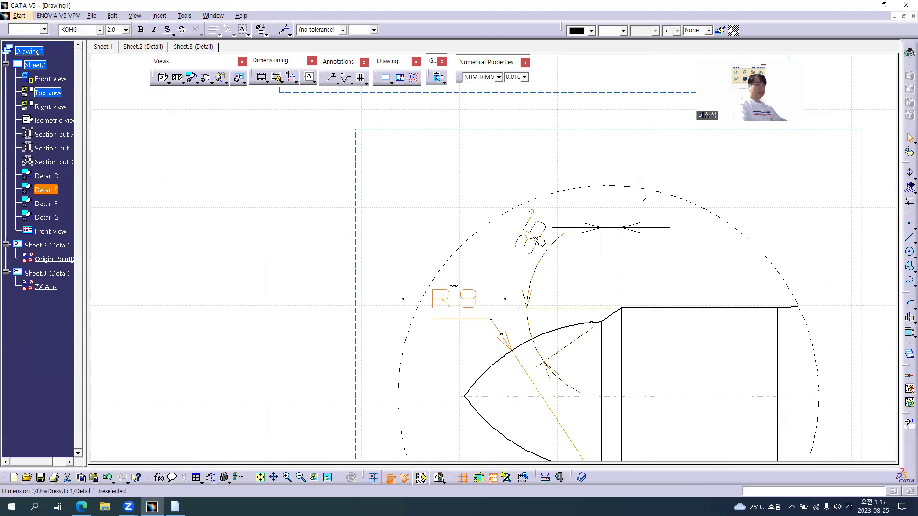
- In Detail E, move the 35° value down along its arc and lower the 1 mm dimension line toward the part
left_click(518, 243)
left_click_drag(520, 225, 519, 150)
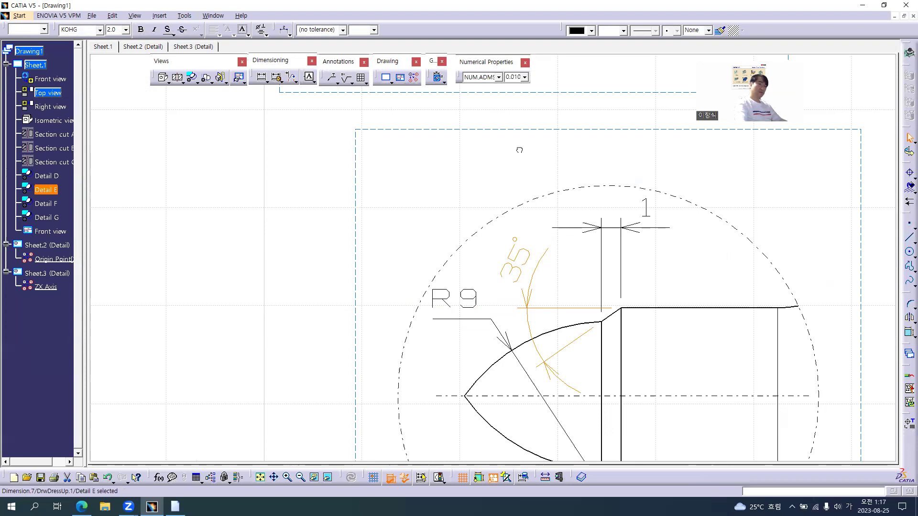
left_click(643, 253)
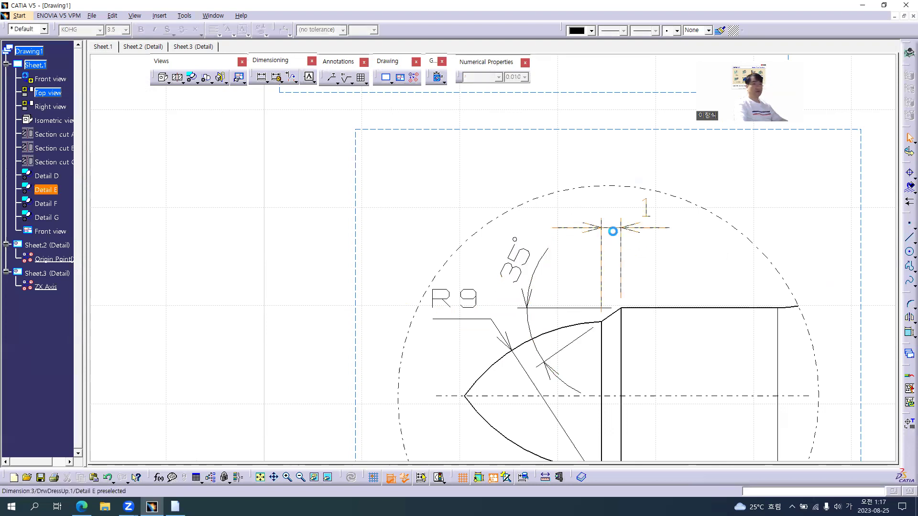
left_click(616, 229)
left_click_drag(610, 225, 610, 241)
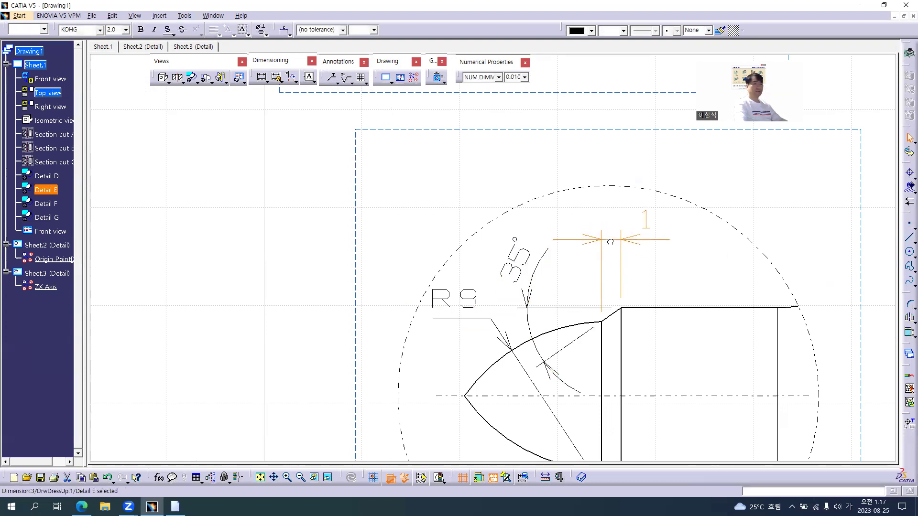
left_click(696, 277)
- Set the dimension line extension of Detail E's R 9 dimension to Not till center
mouse_move(696, 277)
middle_mouse_down()
mouse_move(497, 148)
mouse_move(497, 266)
mouse_move(465, 259)
mouse_move(441, 178)
middle_mouse_up()
left_click(378, 221)
key("alt+Return")
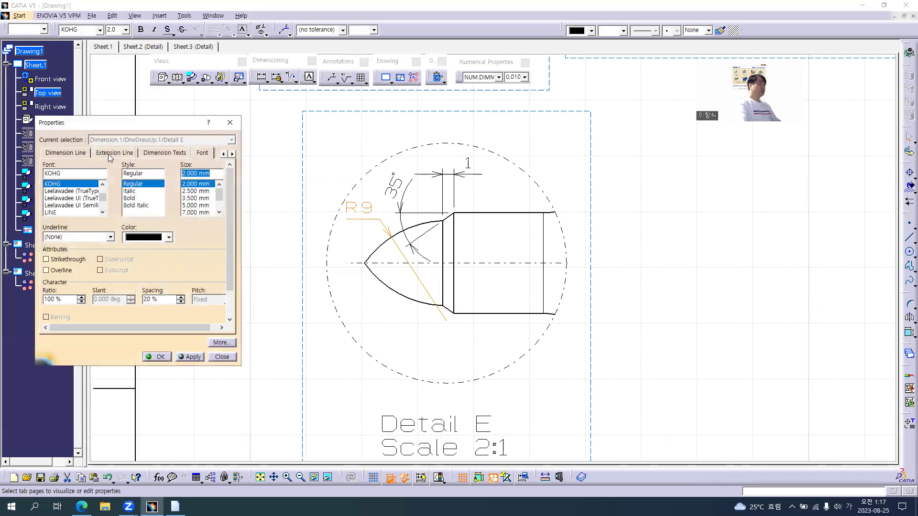
left_click(79, 153)
left_click(103, 187)
left_click(105, 210)
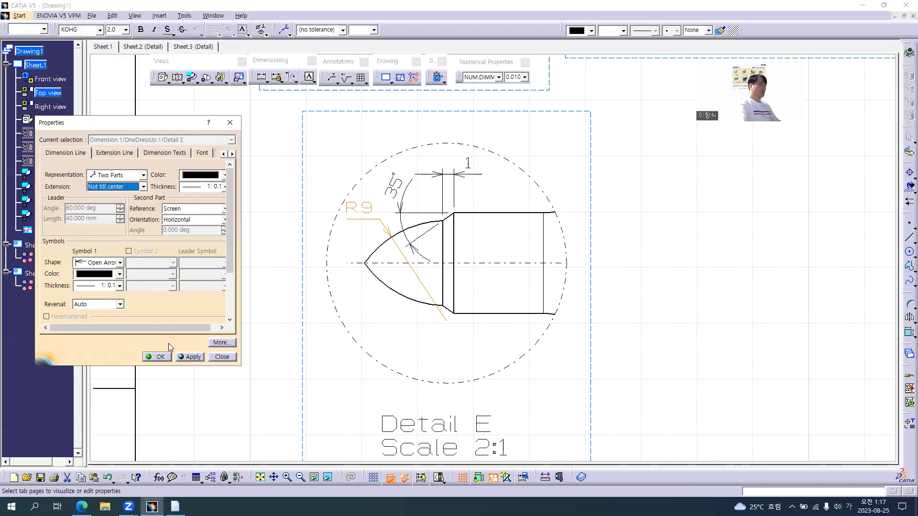
left_click(159, 357)
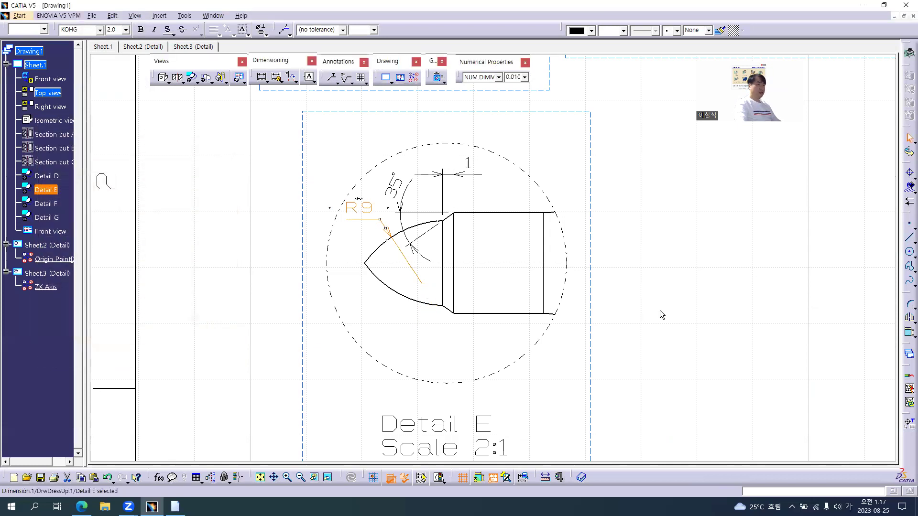
left_click(666, 309)
- Move the Control Point note of Detail G down, closer to its detail circle
middle_click_drag(672, 303, 676, 349)
mouse_move(740, 309)
middle_mouse_down()
mouse_move(490, 338)
mouse_move(465, 364)
mouse_move(487, 318)
mouse_move(521, 372)
mouse_move(519, 278)
mouse_move(476, 330)
mouse_move(402, 348)
mouse_move(562, 332)
middle_mouse_up()
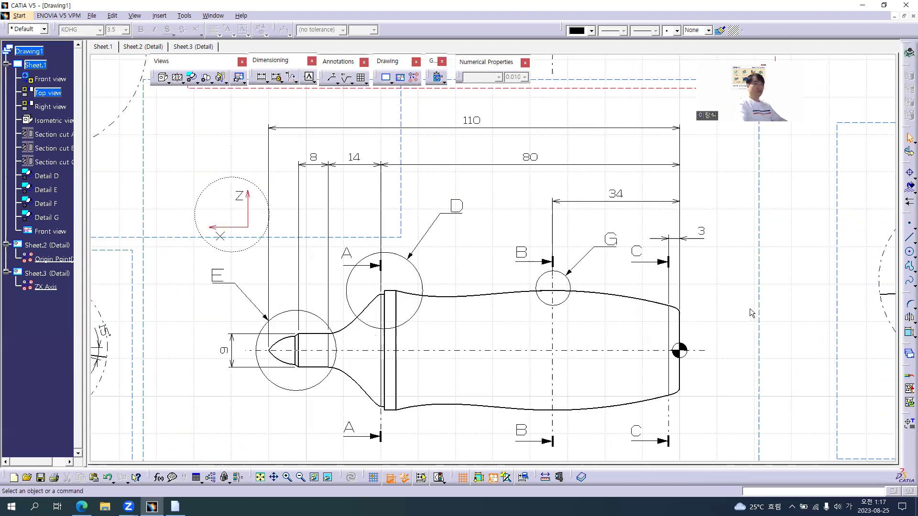
mouse_move(734, 287)
middle_mouse_down()
mouse_move(697, 288)
mouse_move(633, 313)
mouse_move(624, 338)
mouse_move(576, 357)
mouse_move(487, 357)
middle_mouse_up()
double_click(631, 225)
mouse_move(631, 225)
left_mouse_down()
mouse_move(621, 240)
mouse_move(630, 234)
left_mouse_up()
left_click(459, 328)
- Activate the Right view and shorten its vertical centre line at the lower end and its horizontal one at the left end
mouse_move(545, 372)
middle_mouse_down()
mouse_move(474, 366)
mouse_move(480, 268)
mouse_move(526, 311)
mouse_move(422, 280)
middle_mouse_up()
left_click(557, 314)
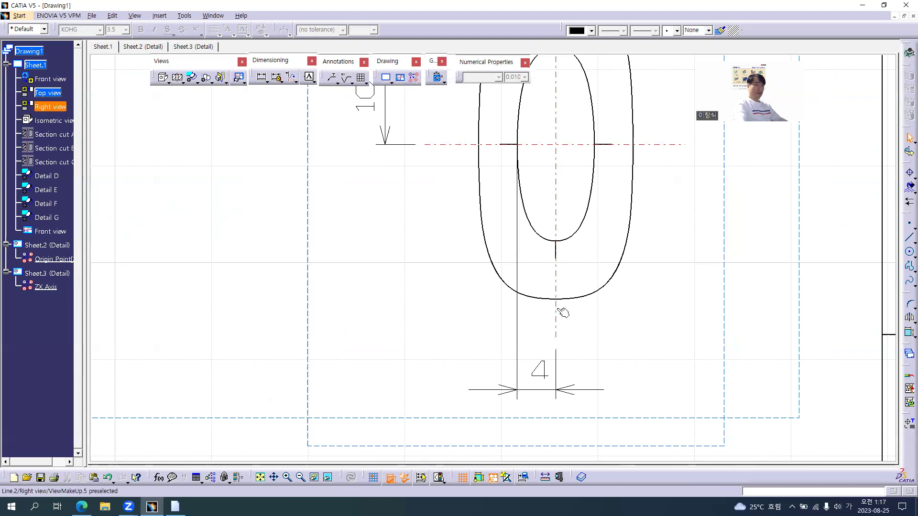
key("Escape")
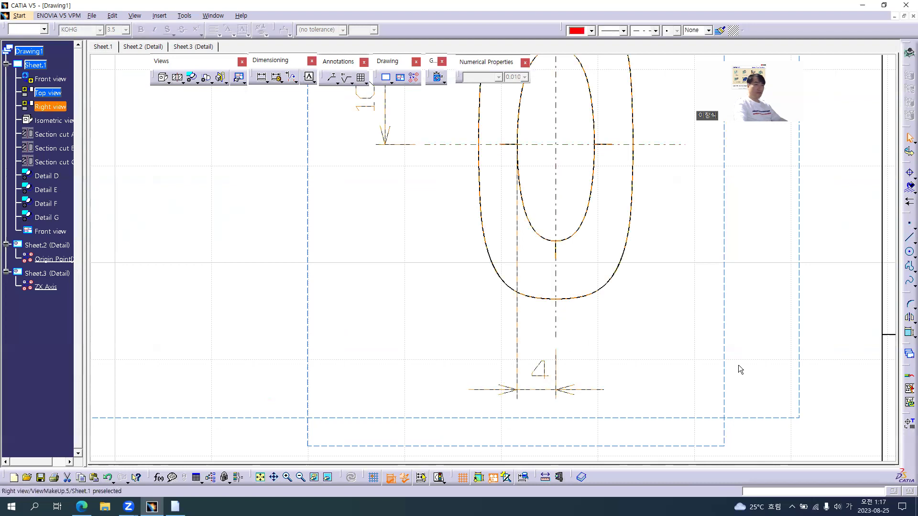
left_click(755, 419)
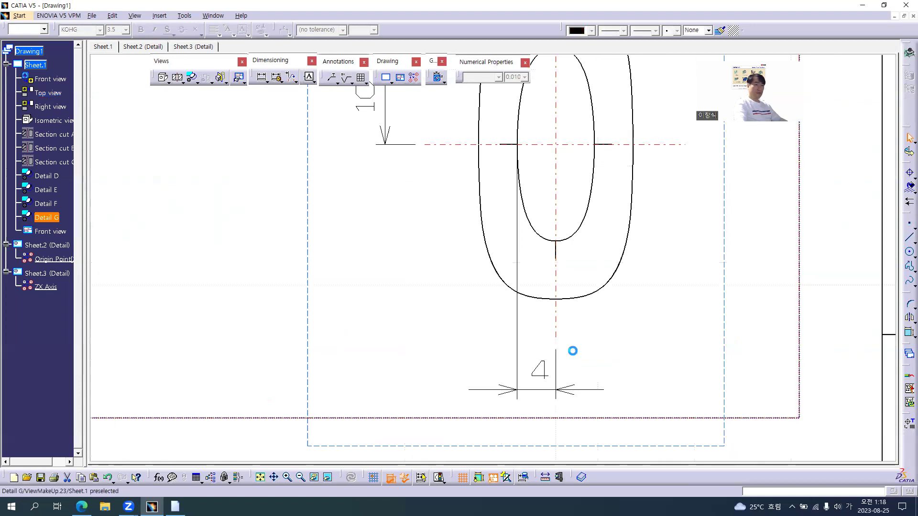
left_click(556, 330)
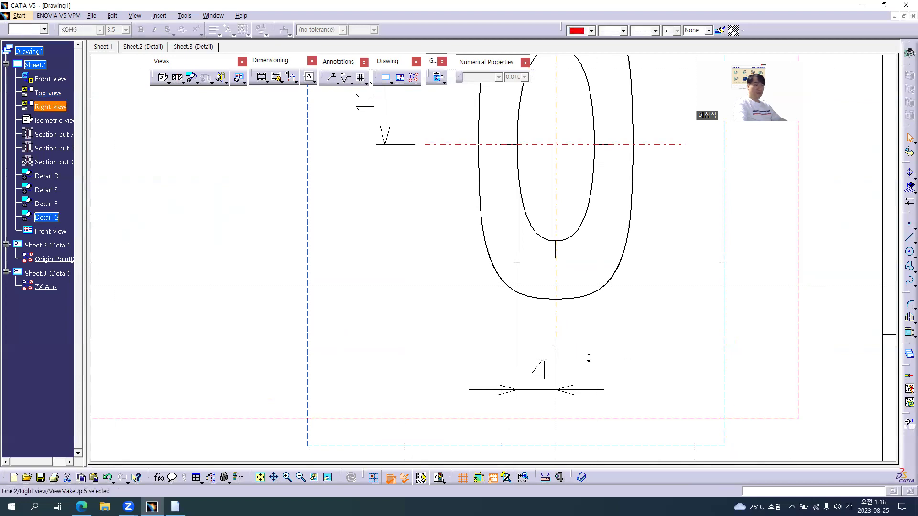
middle_click_drag(588, 359, 589, 392, "ctrl")
double_click(584, 340)
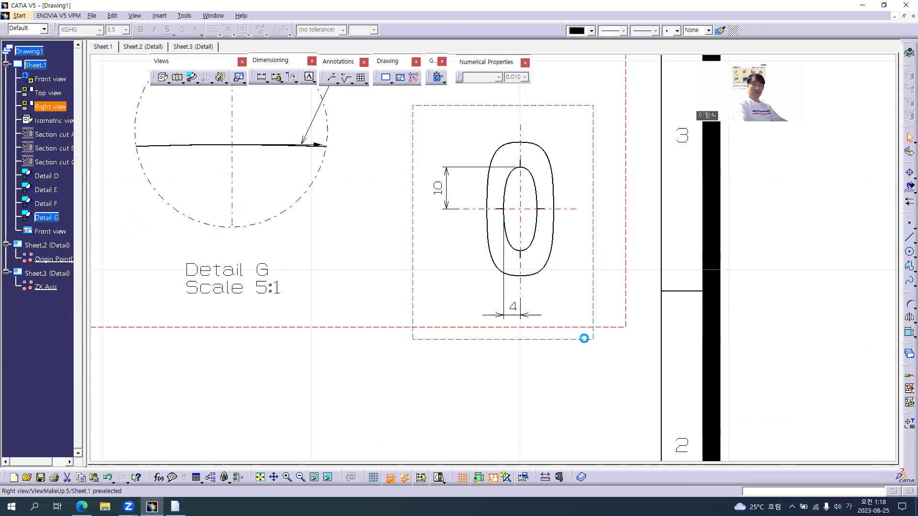
middle_click_drag(531, 323, 529, 254, "ctrl")
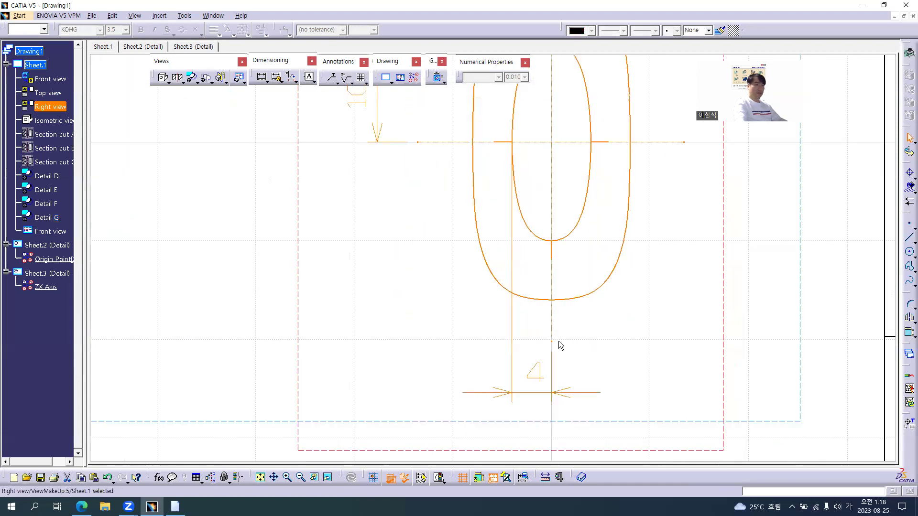
key("Escape")
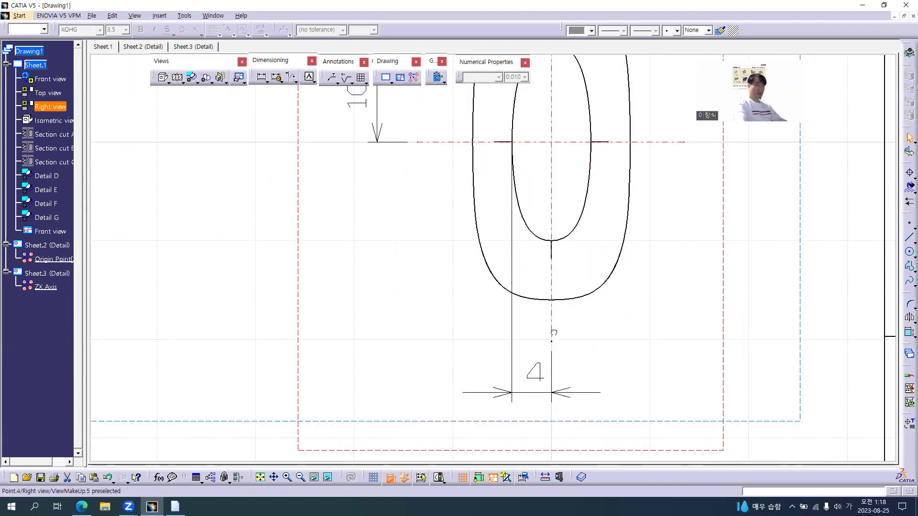
left_click(661, 276)
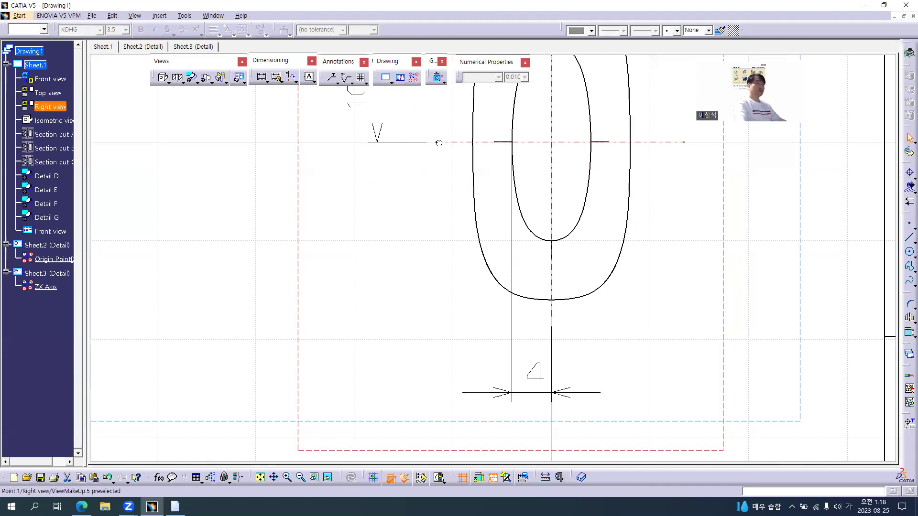
- Select every view of Sheet.1, from Front view to the note view, and enable Lock View for all of them
mouse_move(450, 171)
middle_mouse_down()
mouse_move(430, 227)
mouse_move(428, 289)
mouse_move(399, 289)
mouse_move(394, 341)
mouse_move(367, 362)
mouse_move(575, 358)
mouse_move(577, 322)
middle_mouse_up()
middle_click_drag(457, 317, 462, 345)
left_click(47, 232)
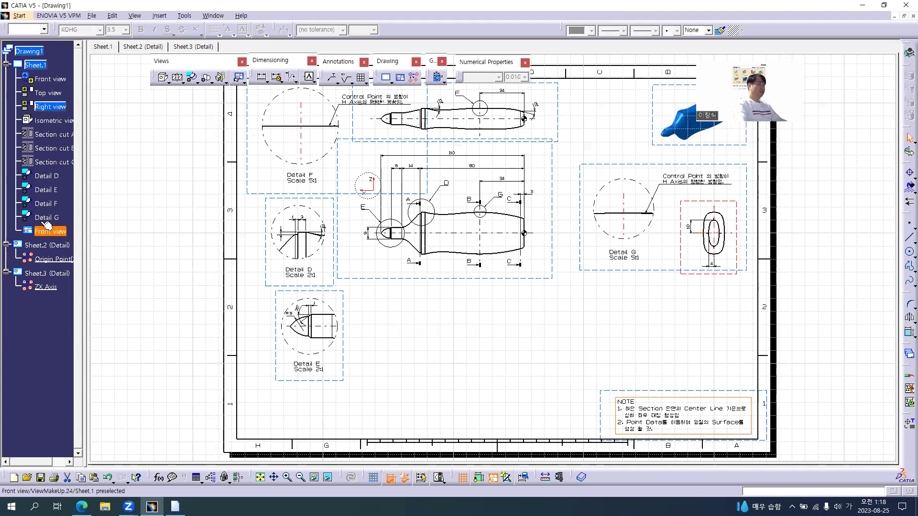
left_click(42, 79, "shift")
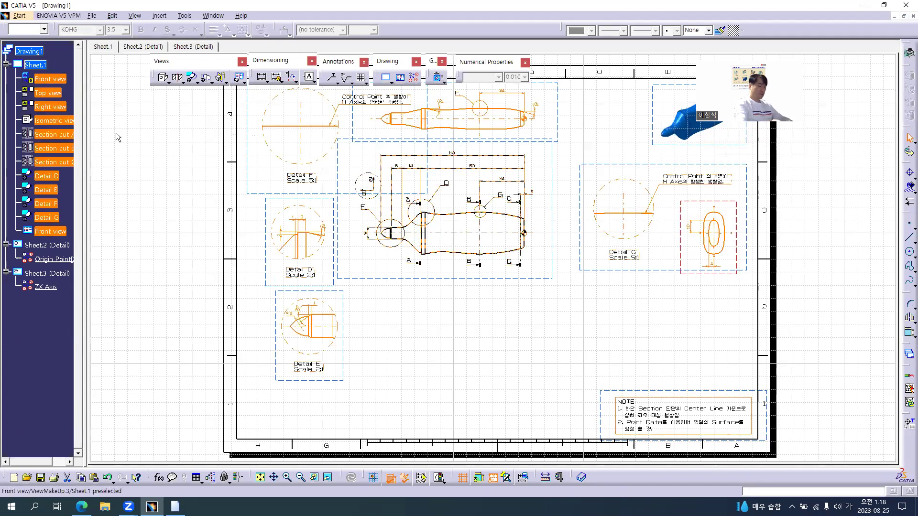
key("alt+Return")
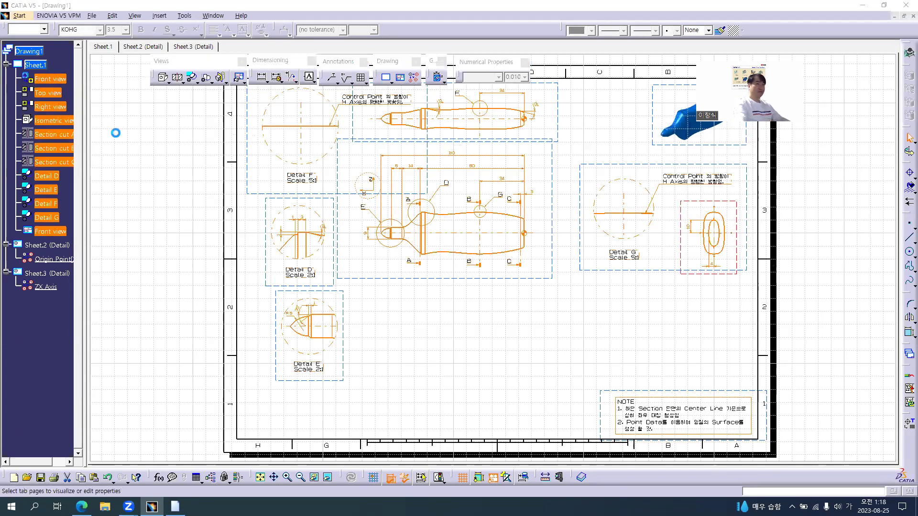
left_click(62, 188)
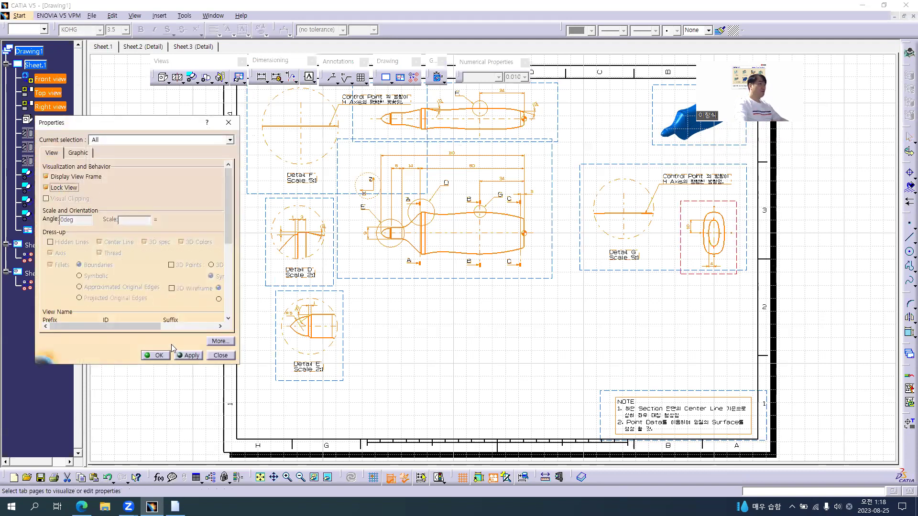
left_click(158, 355)
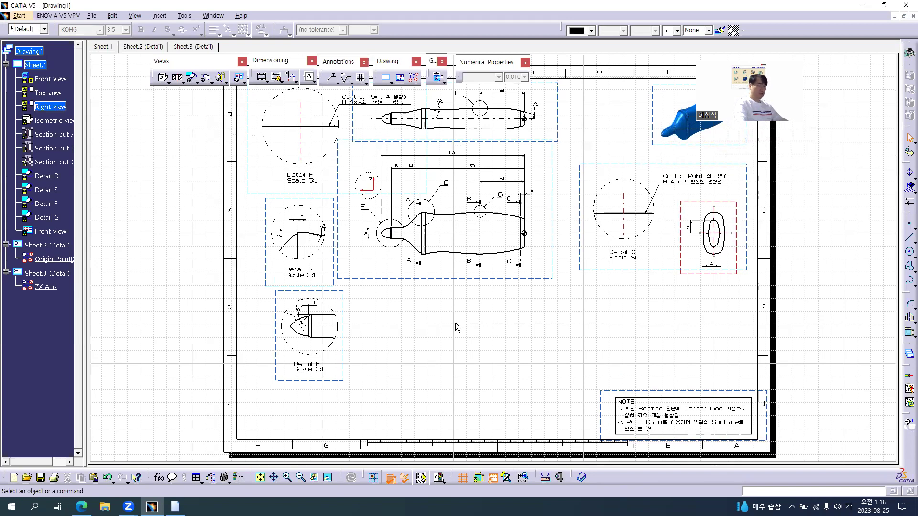
- Check the point coordination sections in the reference PDF, then generate a front view of the GSD Page01 EX08 part from its yz plane
key("alt+Tab")
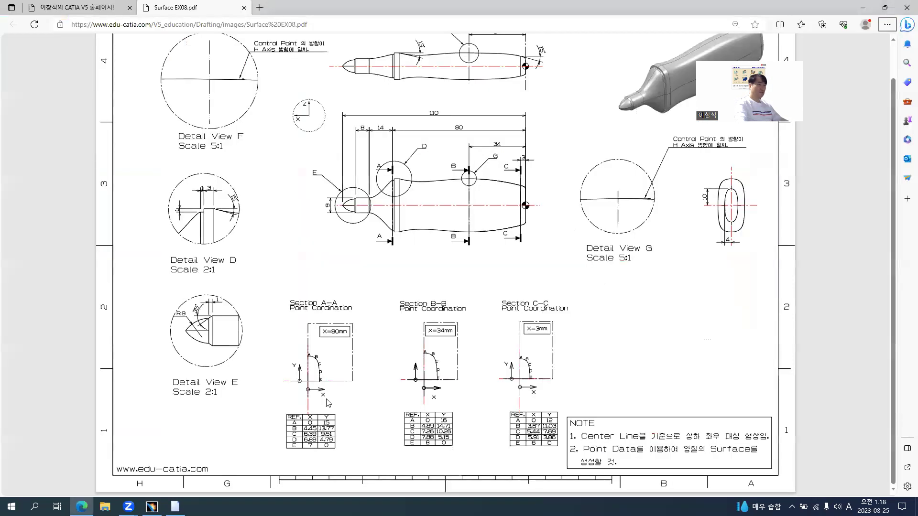
scroll(326, 399, "up", 2, "ctrl")
scroll(326, 403, "up", 1, "ctrl")
scroll(326, 403, "down", 2)
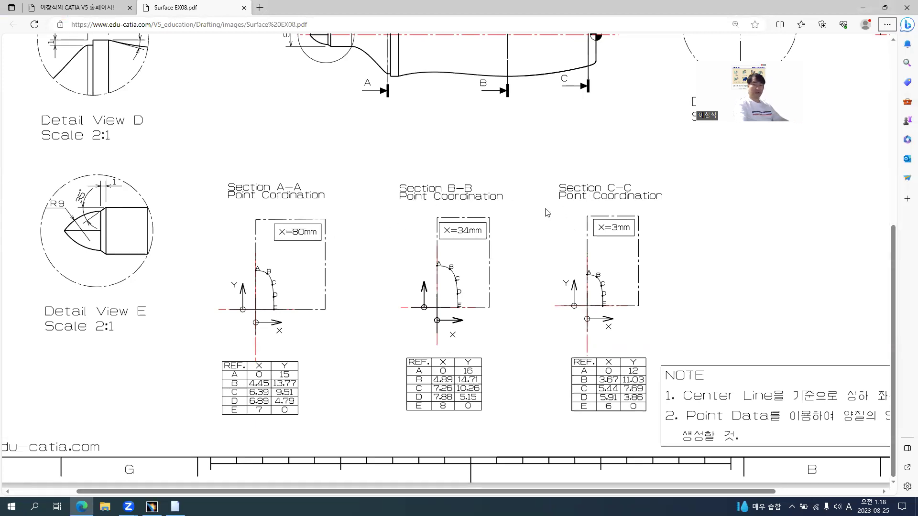
key("alt+Tab")
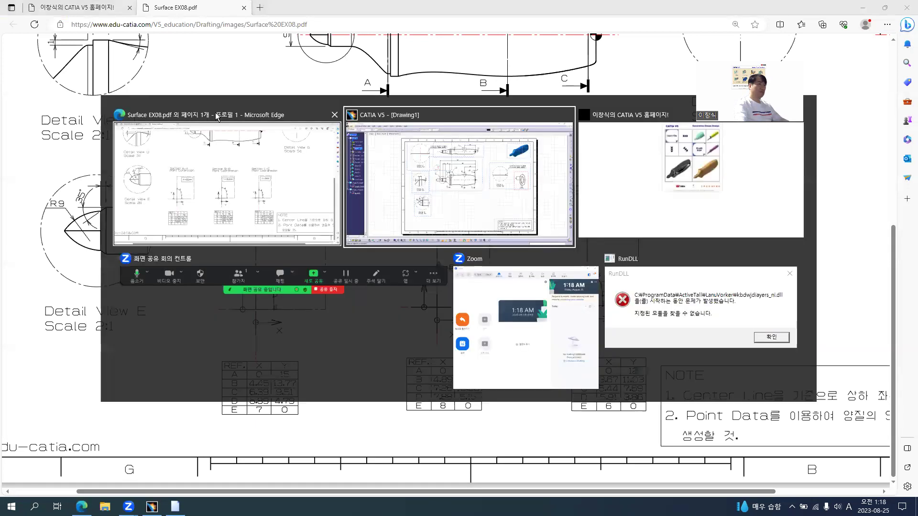
left_click(215, 16)
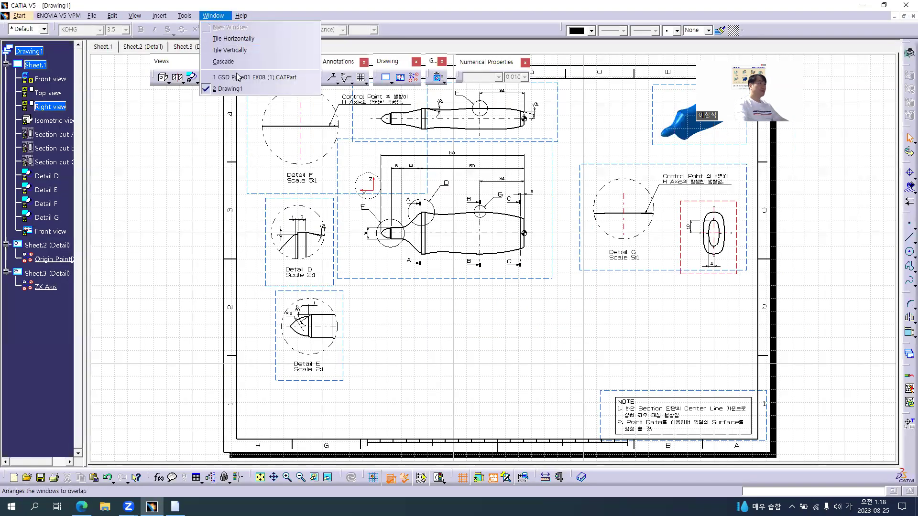
left_click(194, 155)
left_click(170, 83)
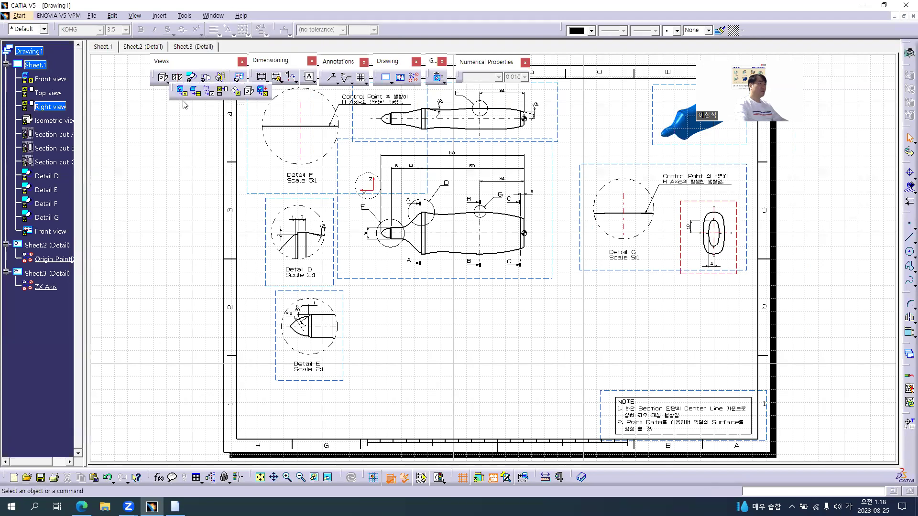
left_click(213, 16)
left_click(226, 77)
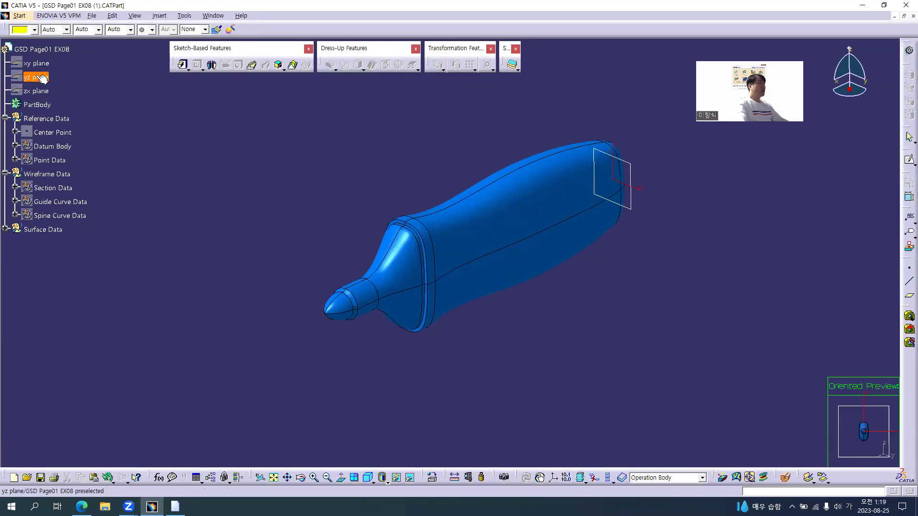
left_click(36, 77)
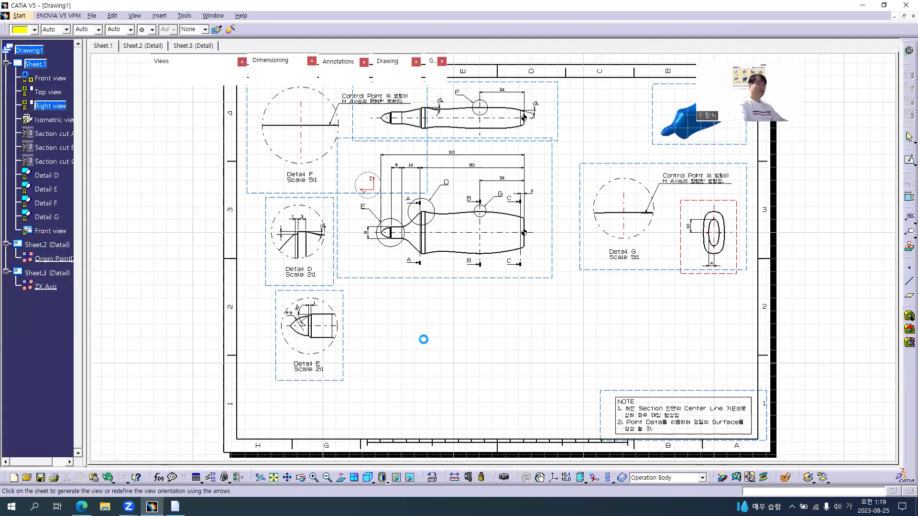
left_click(577, 354)
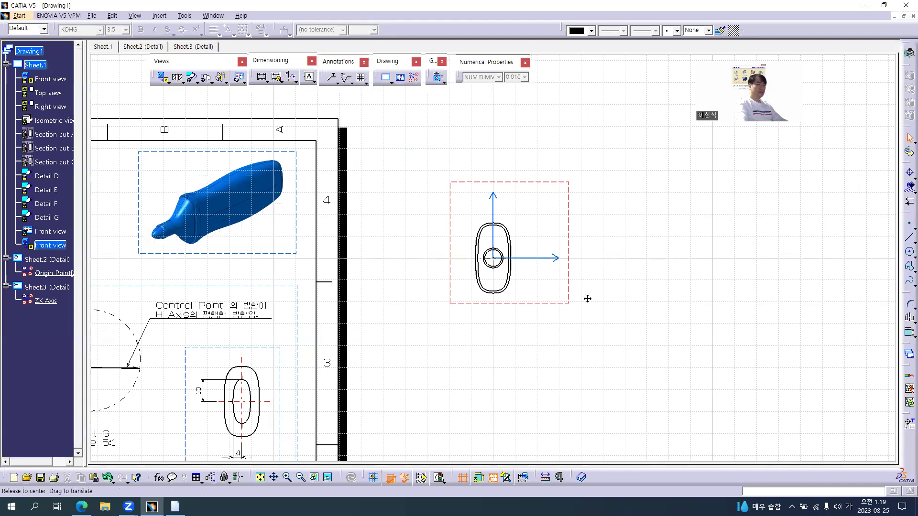
- Move the new end-on front view onto the sheet, below the main Front view and beside Detail E
middle_click_drag(586, 297, 843, 241)
middle_click_drag(697, 242, 652, 226, "ctrl")
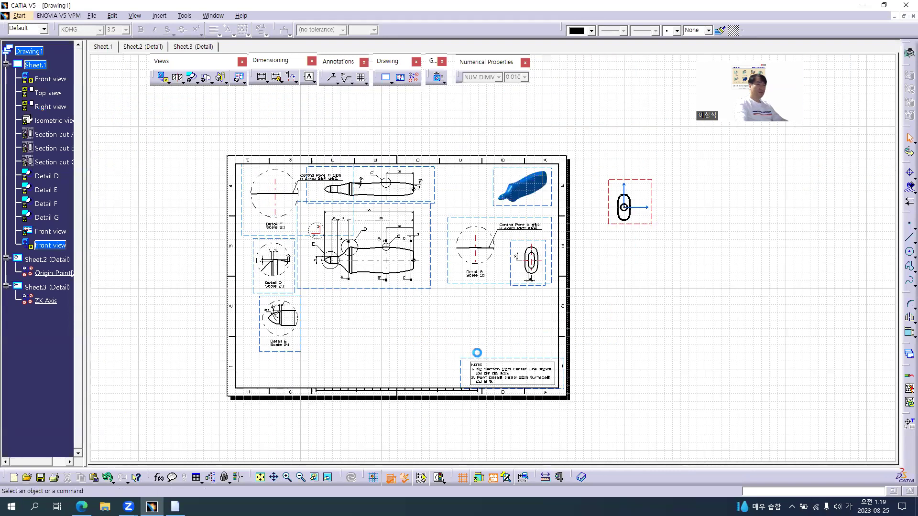
left_click(368, 346)
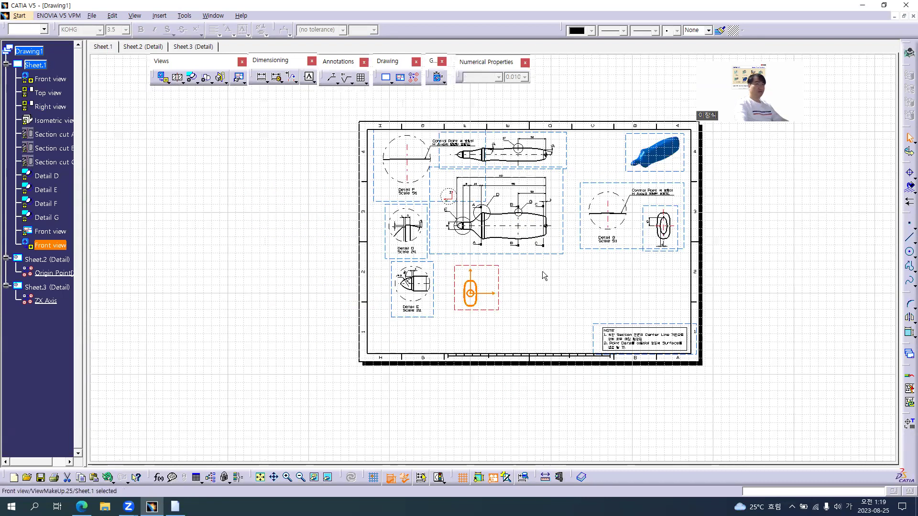
- Compare the layout with the reference PDF and shift the main Front view to the right together with its aligned views
scroll(542, 271, "up", 2)
key("alt+Tab")
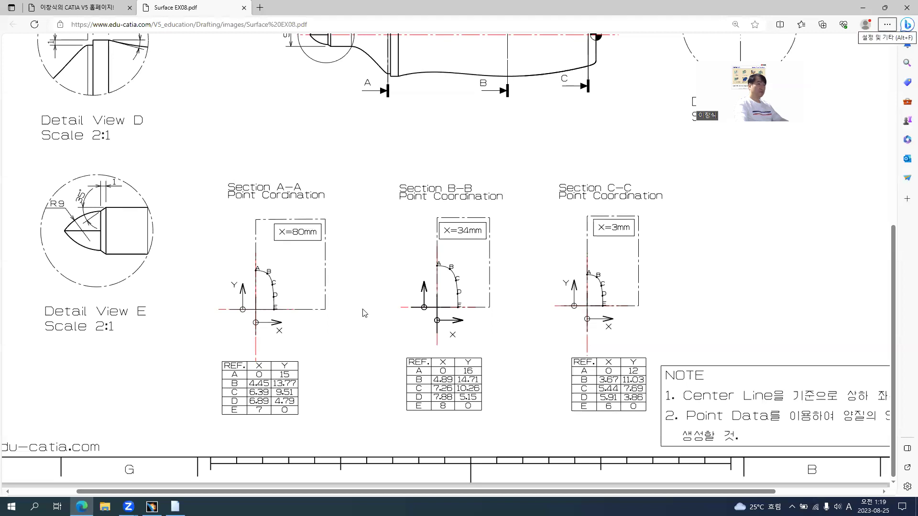
scroll(368, 312, "down", 4, "ctrl")
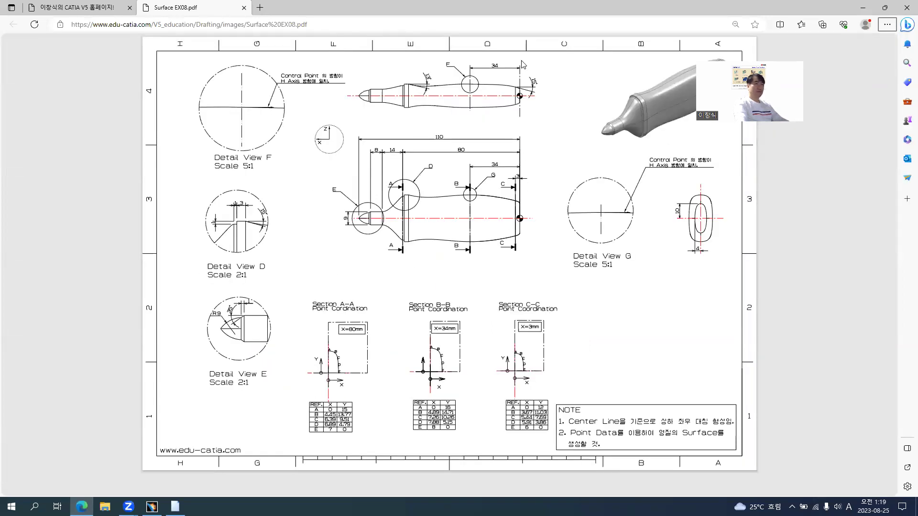
key("alt+Tab")
middle_click_drag(537, 251, 558, 275)
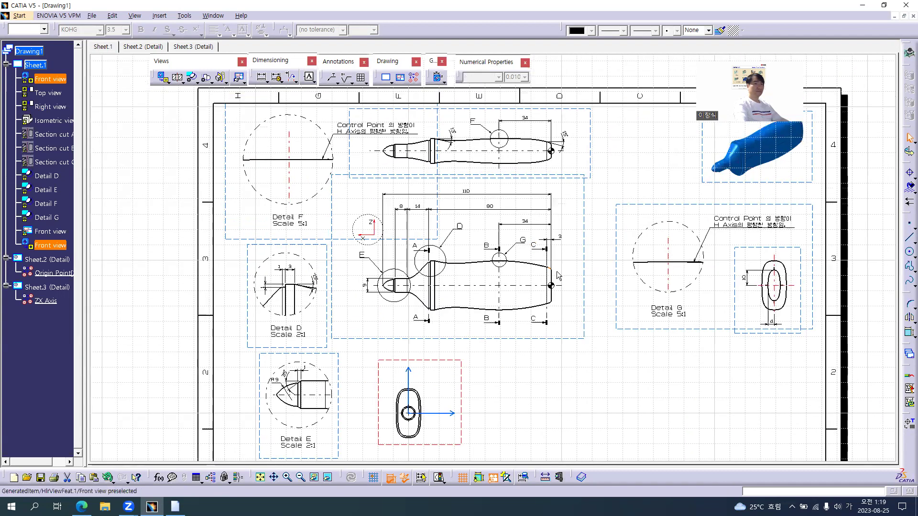
key("alt+Tab")
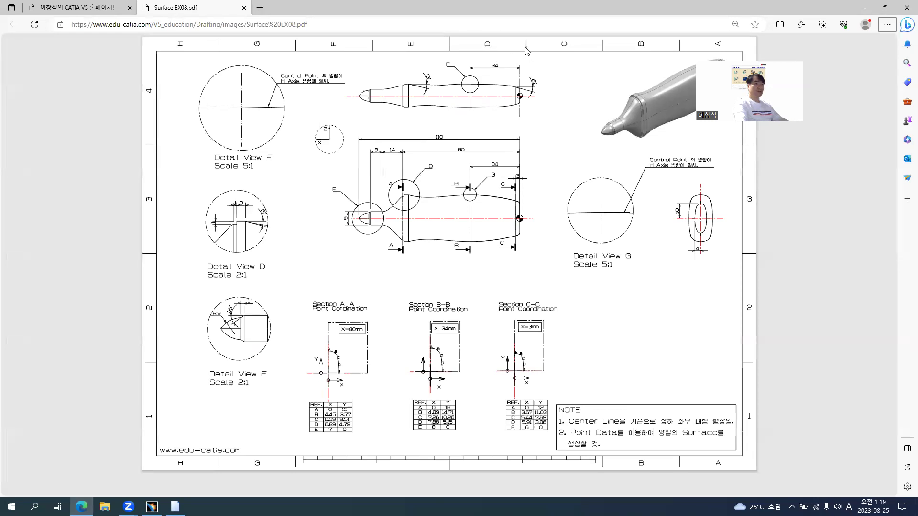
key("alt+Tab")
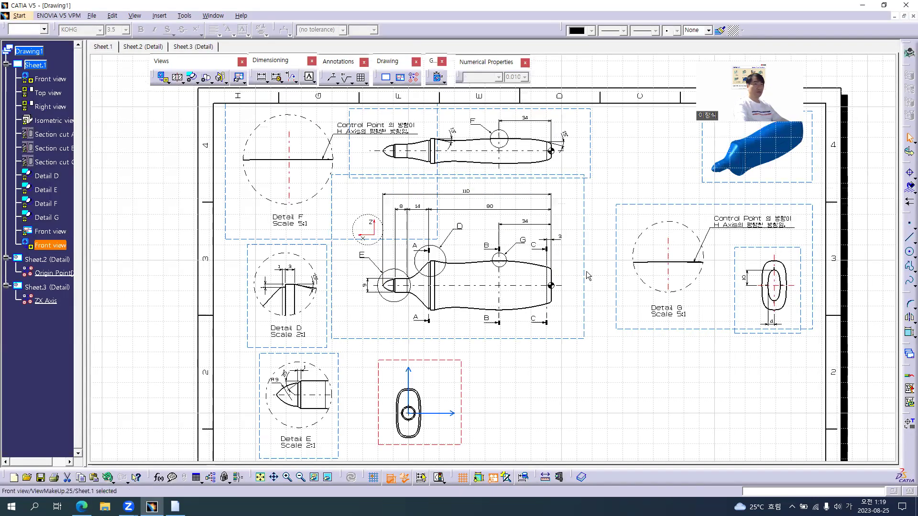
left_click_drag(588, 276, 630, 278)
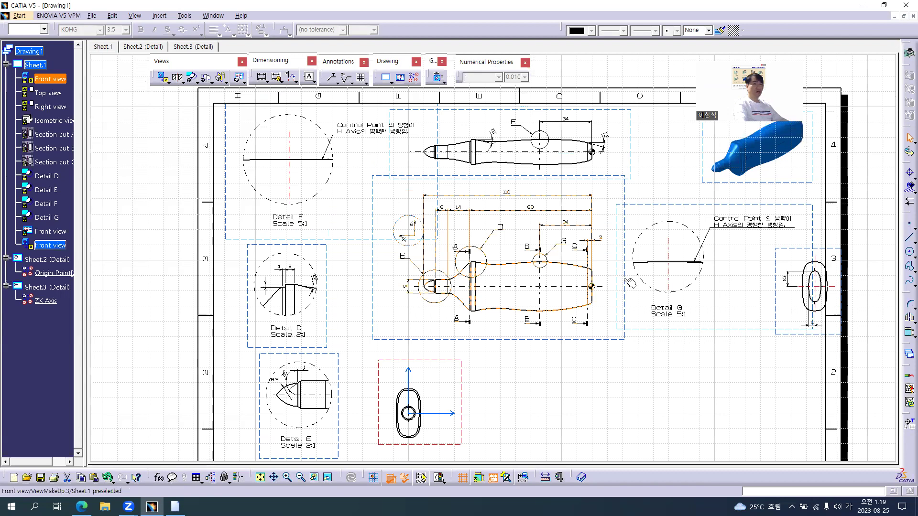
left_click(628, 283)
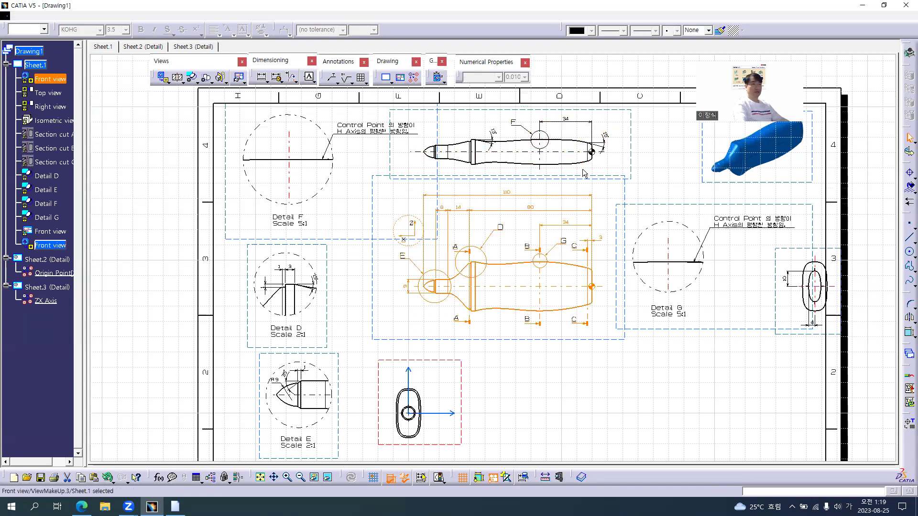
- Recheck the reference, nudge the main Front view slightly left and down, and move the Right view left, back inside the sheet border
key("alt+Tab")
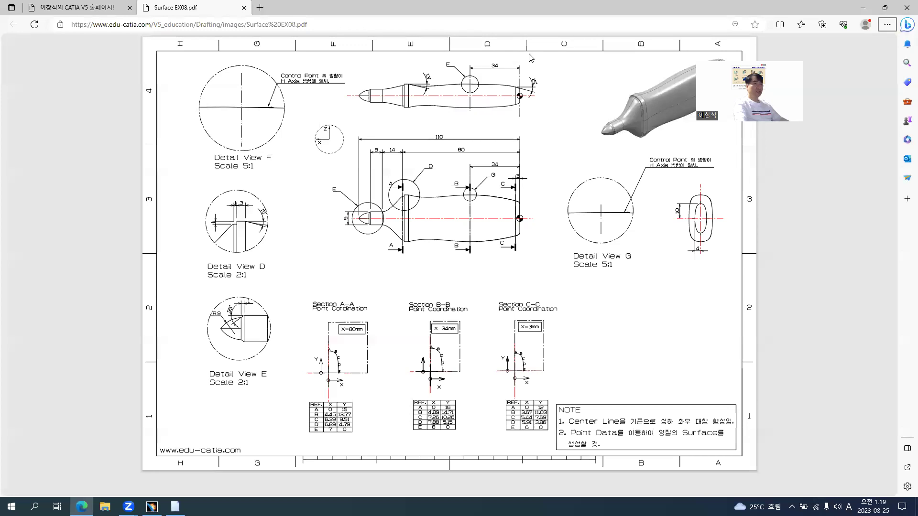
key("alt+Tab")
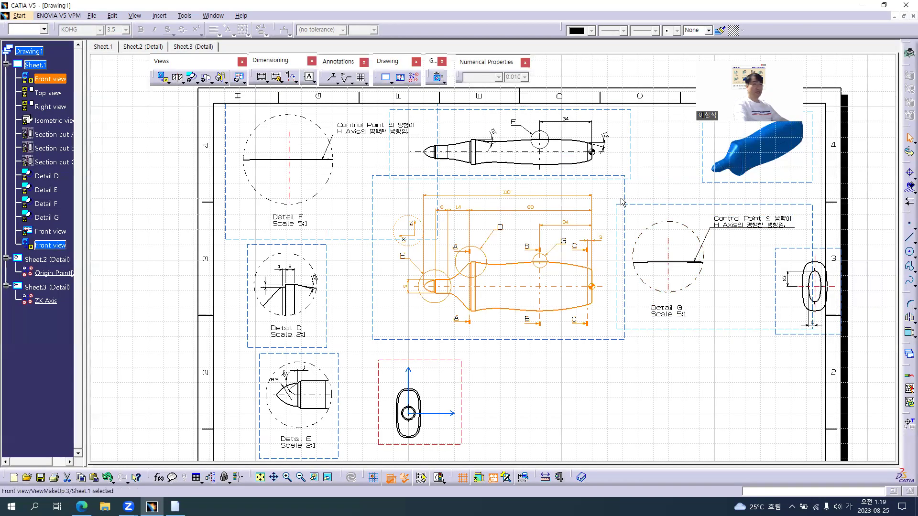
left_click_drag(624, 198, 622, 198)
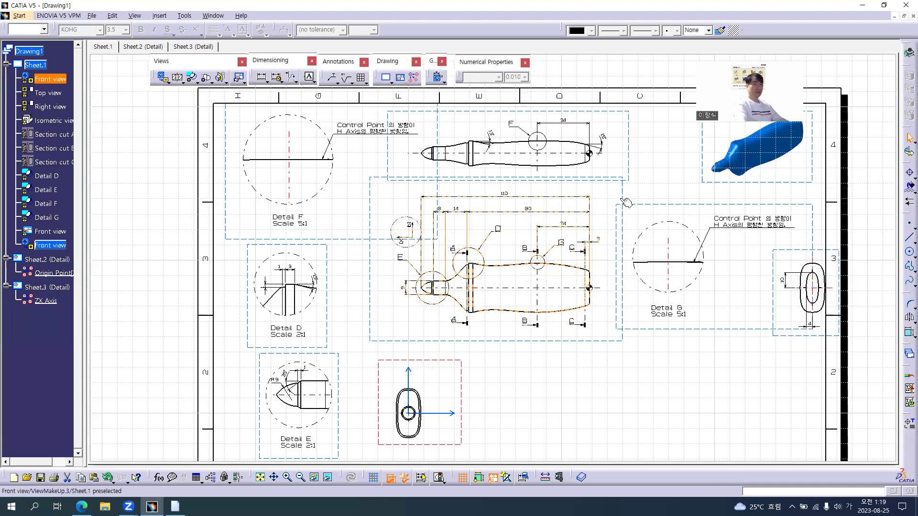
left_click_drag(774, 335, 740, 335)
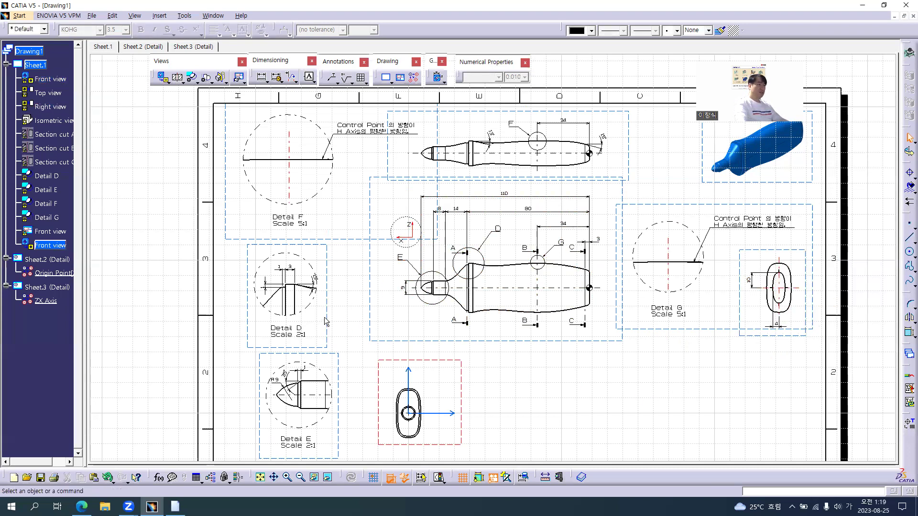
- Shift Detail D, Detail E and the new end-on front view slightly to the right
left_click_drag(333, 318, 346, 320)
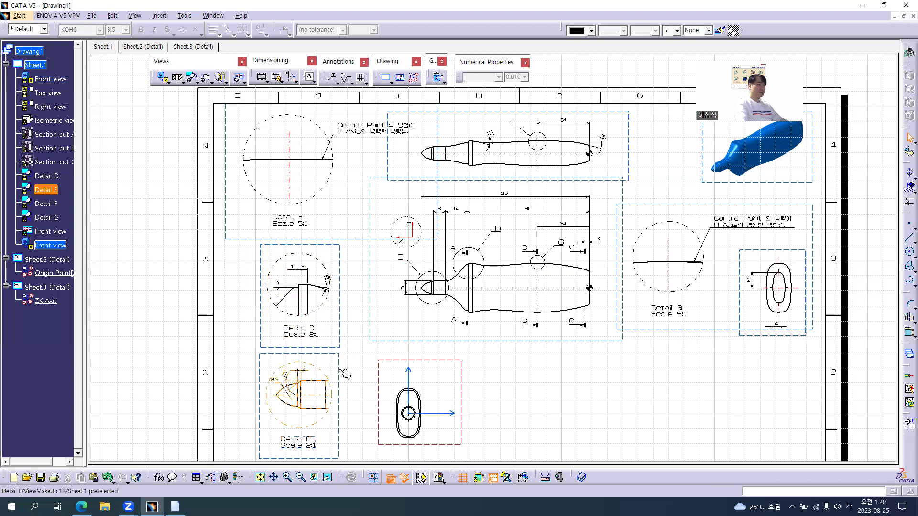
left_click_drag(338, 371, 348, 369)
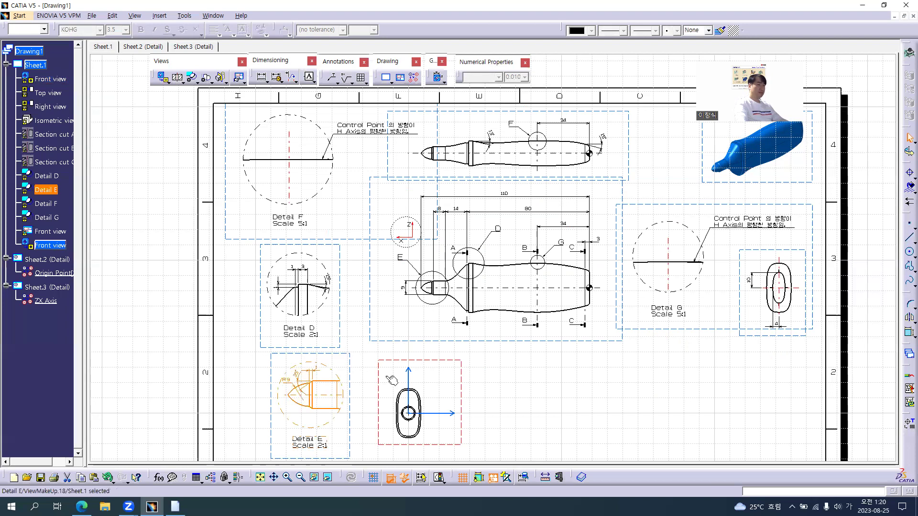
scroll(482, 282, "down", 1)
scroll(481, 282, "up", 2)
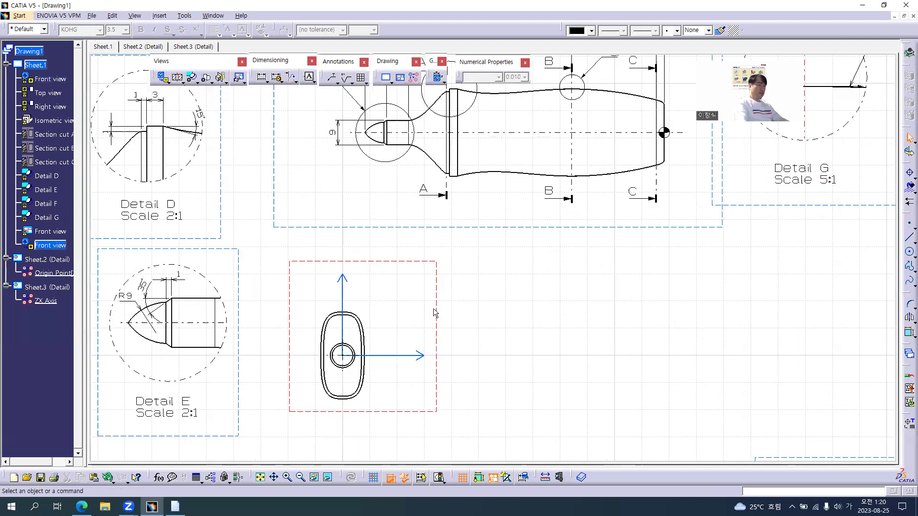
left_click_drag(436, 301, 452, 305)
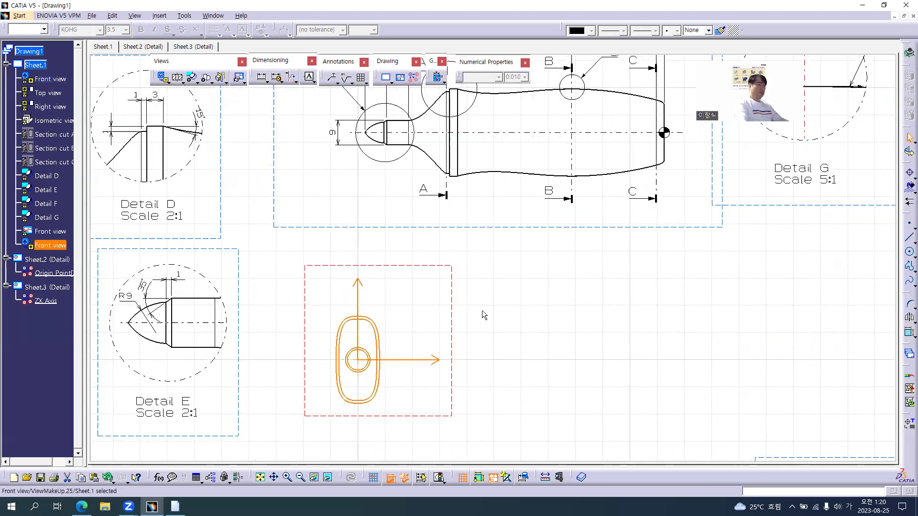
- Switch to the GSD Page01 EX08 part, show the Point Data set and expand its list of points
left_click(218, 16)
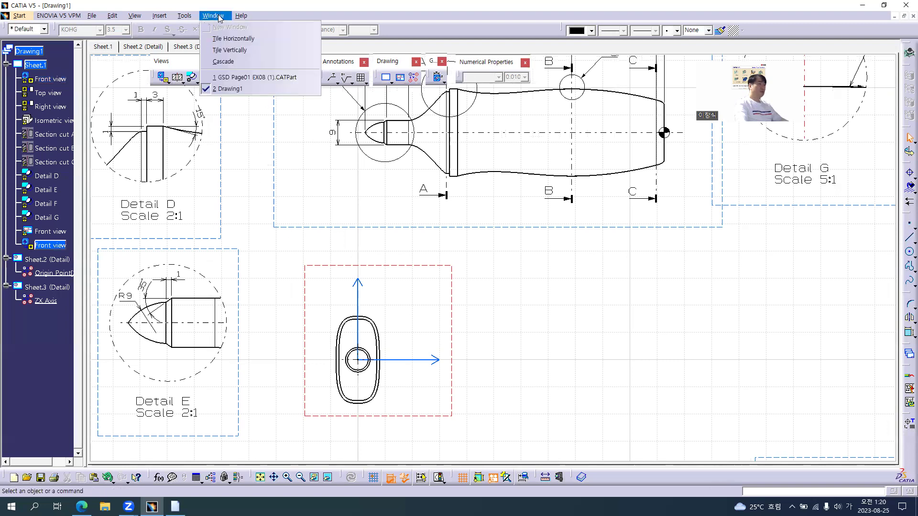
left_click(223, 77)
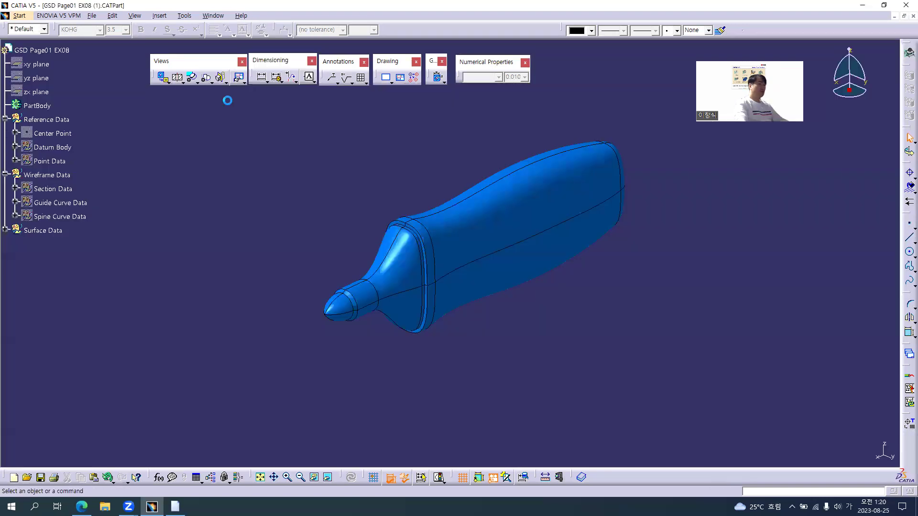
right_click(53, 159)
left_click(76, 188)
left_click(14, 159)
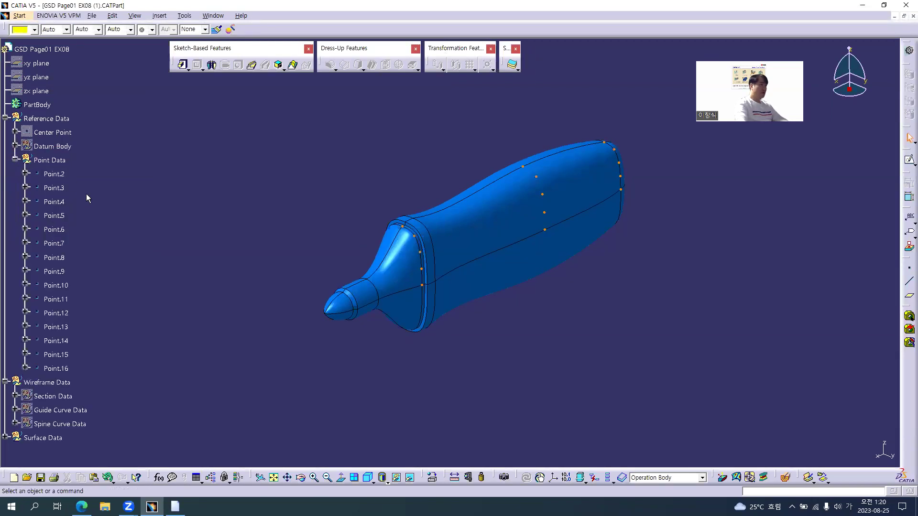
- Hide Point.7 through Point.16 in the Point Data set
left_click(53, 243)
left_click(57, 369, "shift")
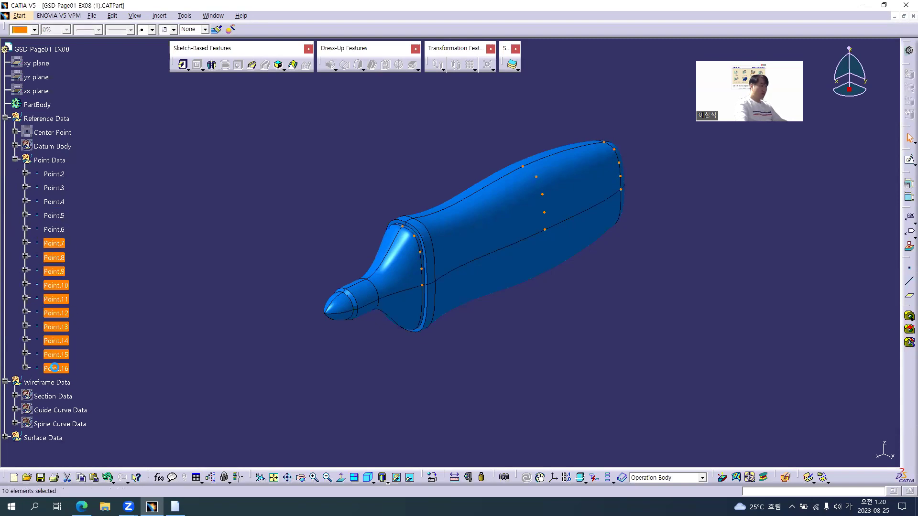
right_click(59, 370)
left_click(76, 201)
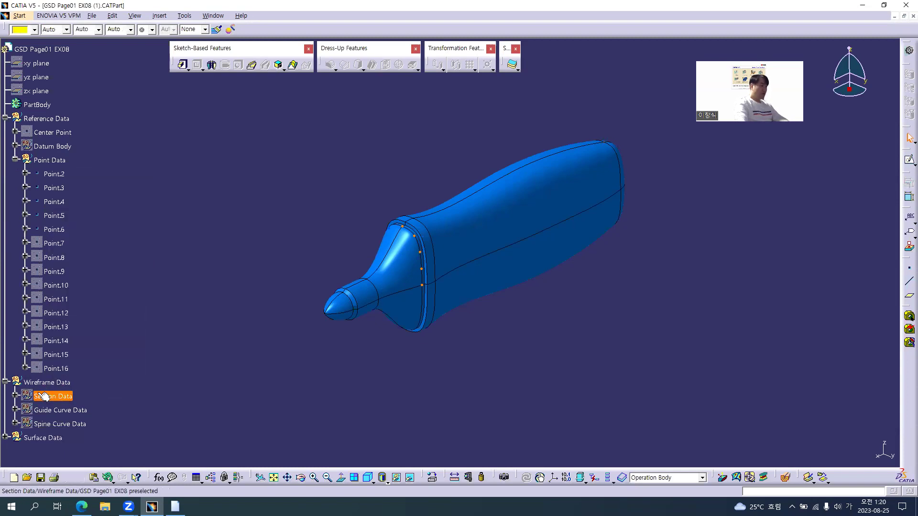
- Show and expand the Section Data set, and hide its Section B-B and Section C-C curves
left_click(15, 396)
right_click(78, 409)
left_click(103, 239)
right_click(81, 424)
left_click(102, 253)
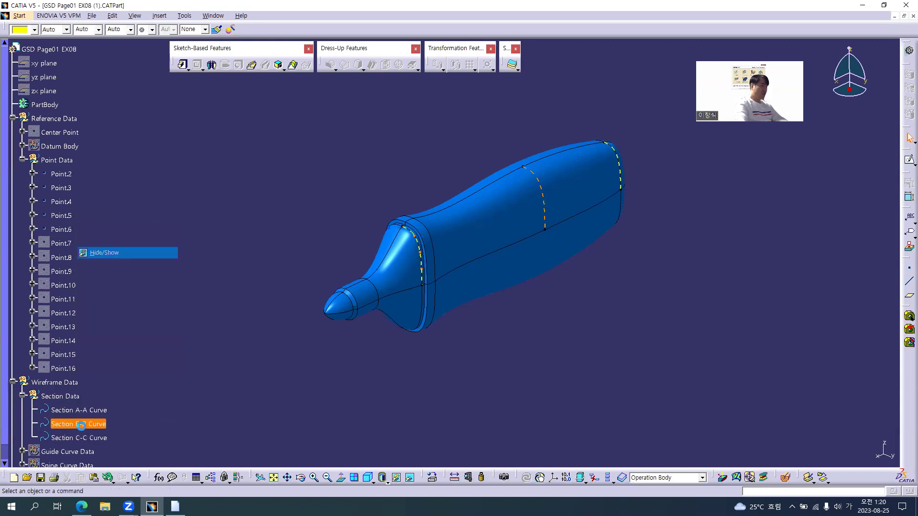
- Hide the Surface Data set in the part
scroll(145, 421, "down", 3)
right_click(53, 353)
left_click(103, 182)
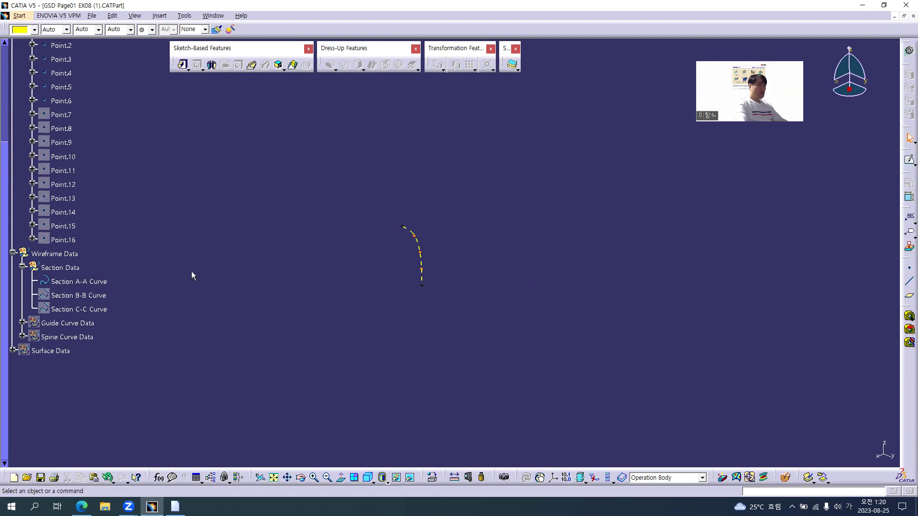
scroll(194, 217, "up", 2)
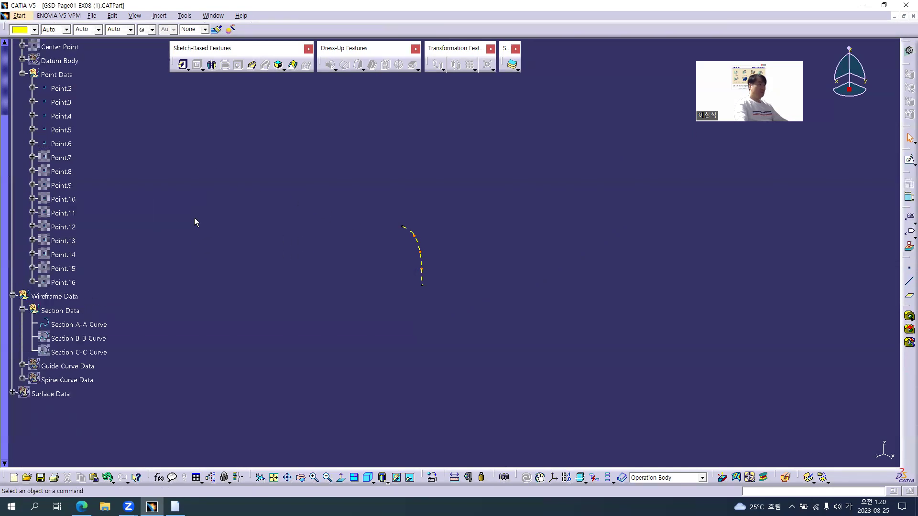
- Switch to Drawing1 and enable 3D Points in the properties of the end-on front view below the main Front view
key("alt+w")
key("Up")
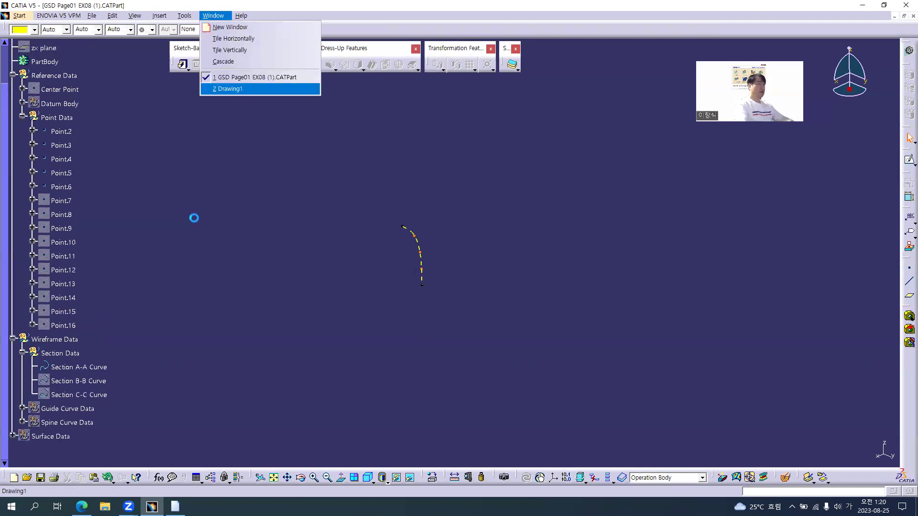
key("Return")
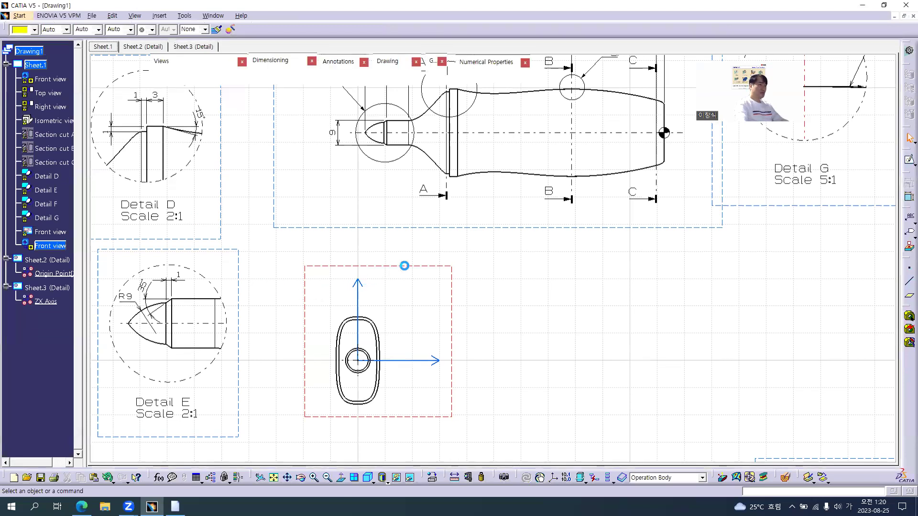
left_click(410, 267)
key("alt+Return")
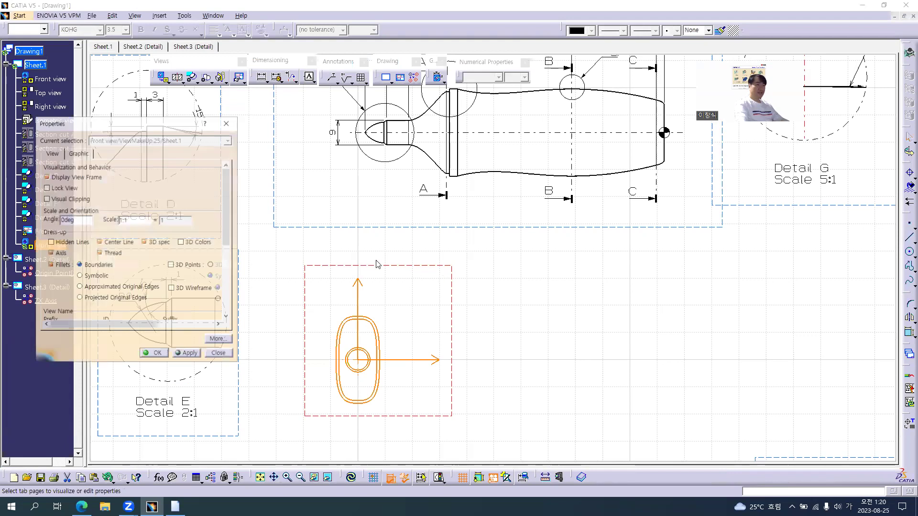
left_click(184, 265)
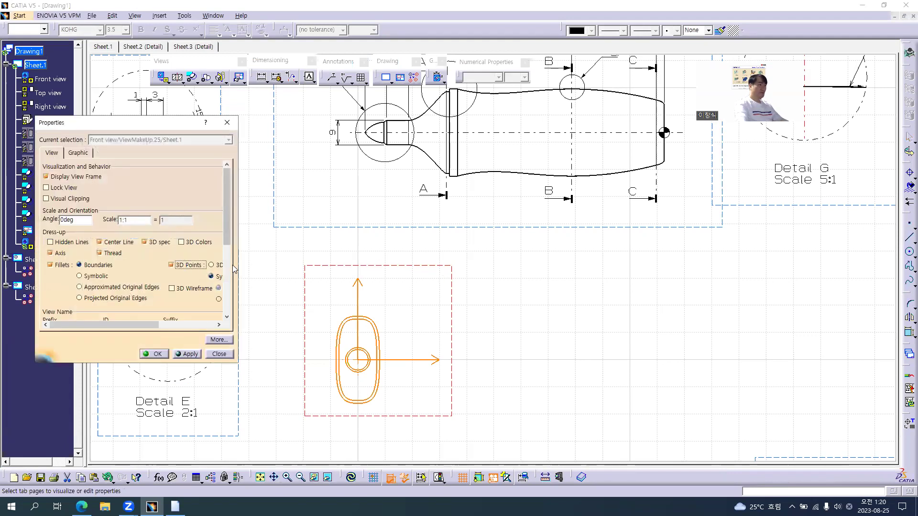
- Set the front view to show 3D points with 3D symbol inheritance and 3D wireframe that is always visible
left_click_drag(238, 266, 288, 278)
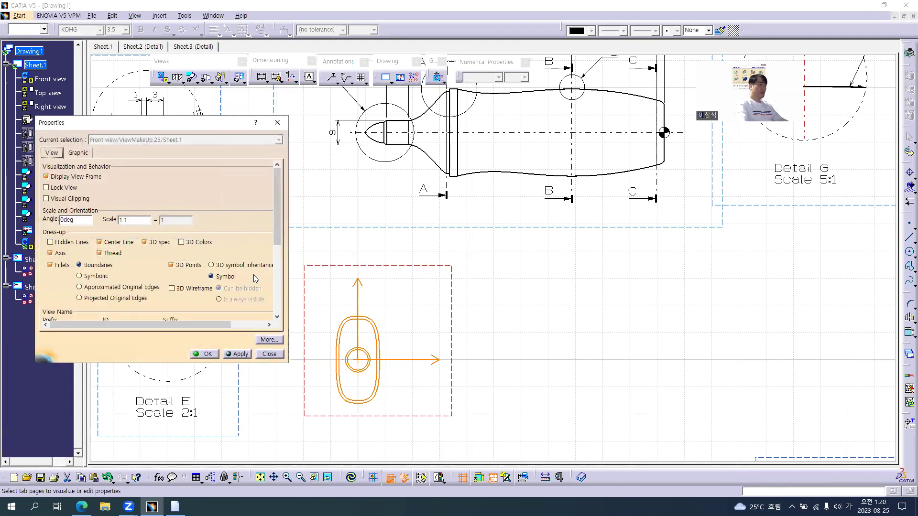
left_click(228, 265)
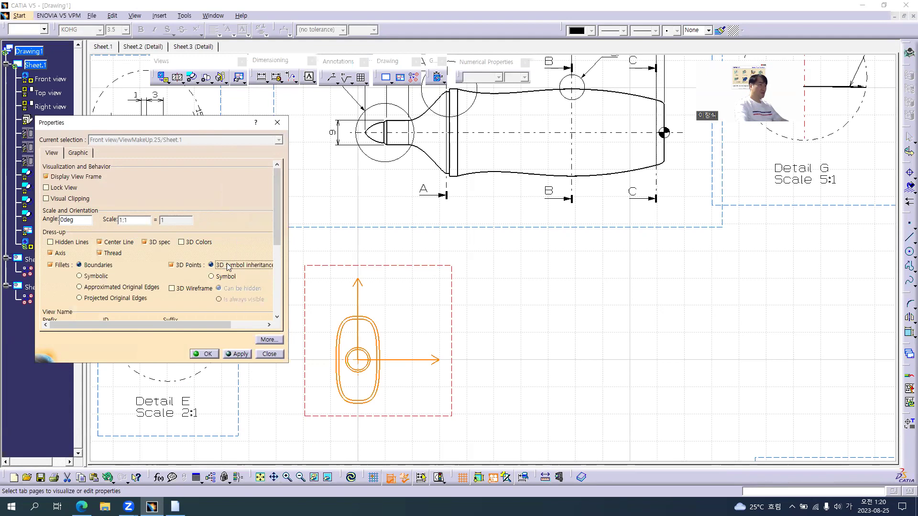
left_click(173, 290)
left_click(238, 301)
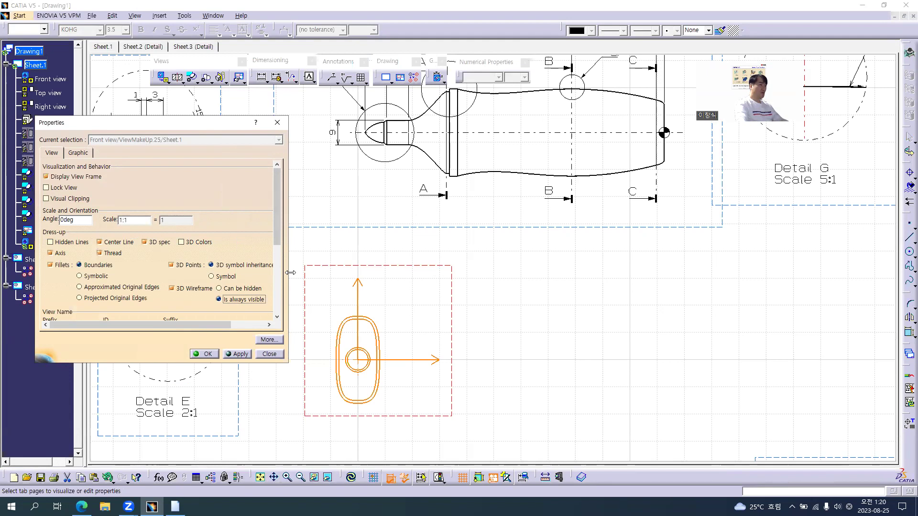
left_click_drag(290, 272, 318, 272)
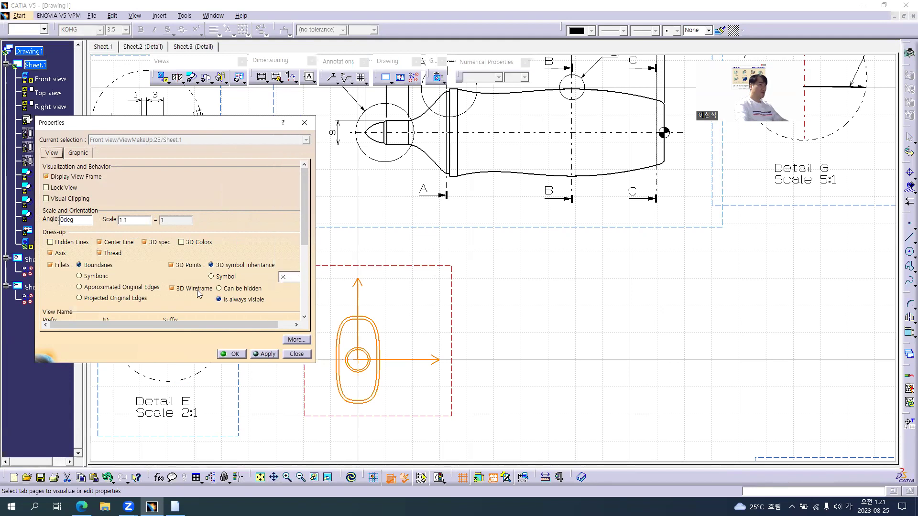
left_click(265, 354)
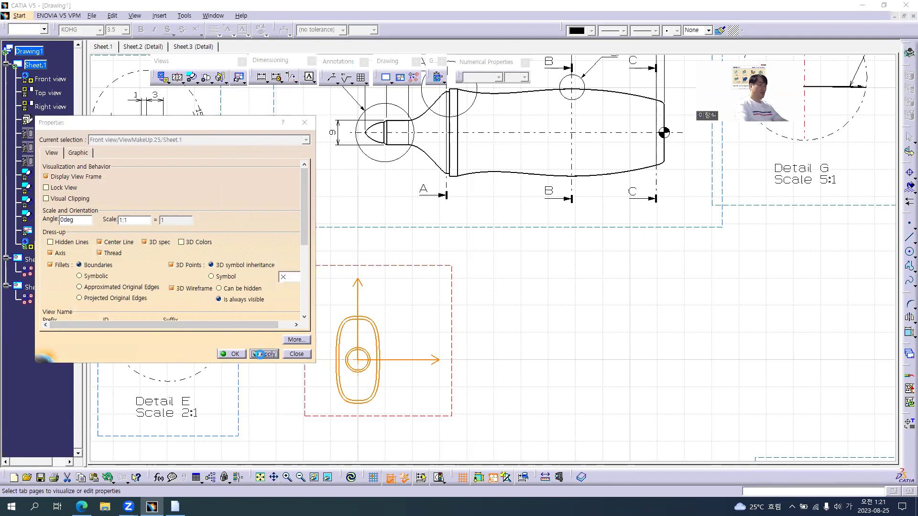
left_click(234, 354)
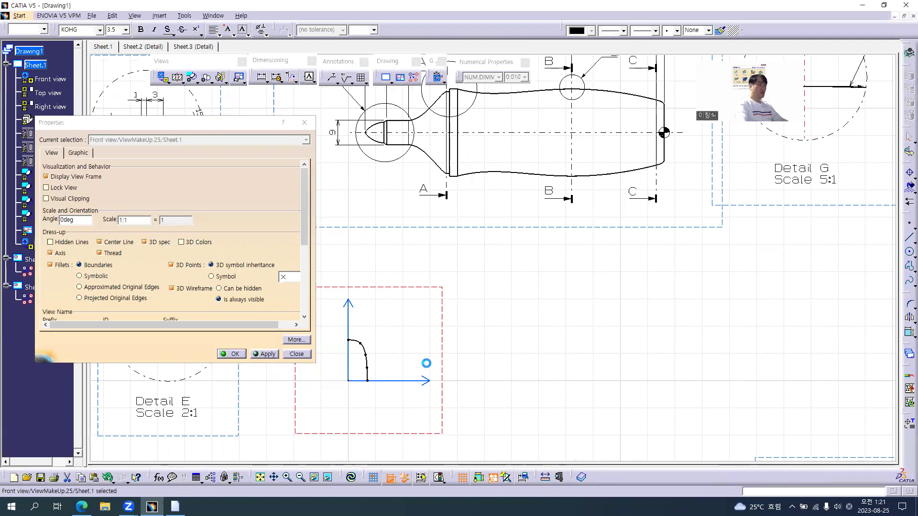
- Hide the vertical axis, the horizontal axis and the origin point in the new front view
mouse_move(379, 338)
middle_mouse_down()
mouse_move(485, 299)
mouse_move(485, 278)
mouse_move(410, 266)
middle_mouse_up()
right_click(385, 249)
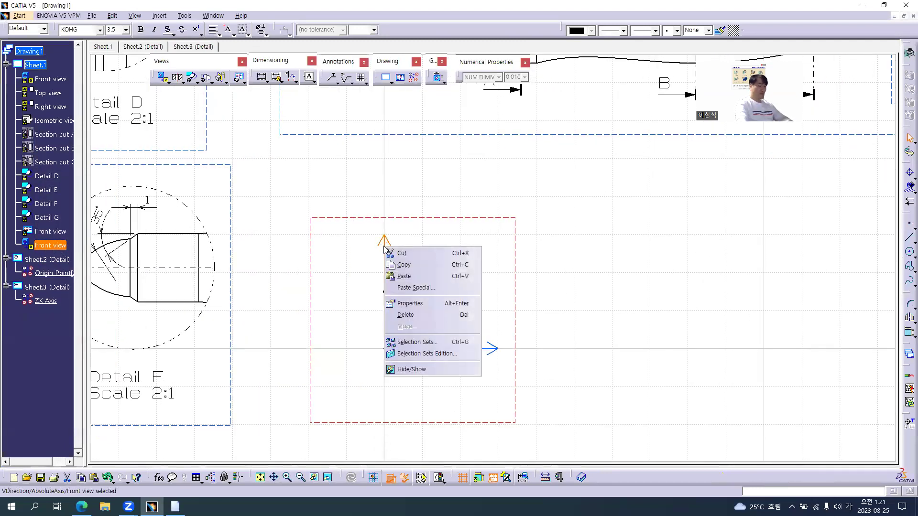
left_click(430, 287)
right_click(466, 349)
key("h")
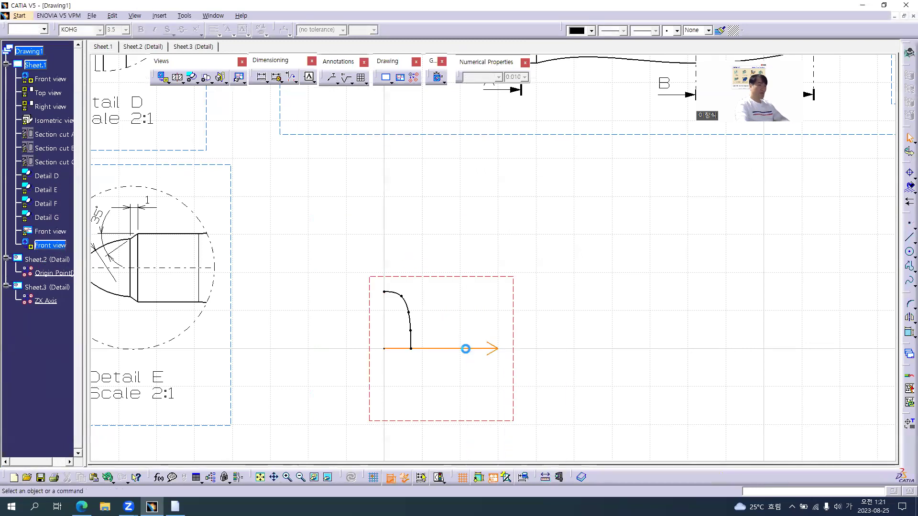
right_click(384, 349)
key("h")
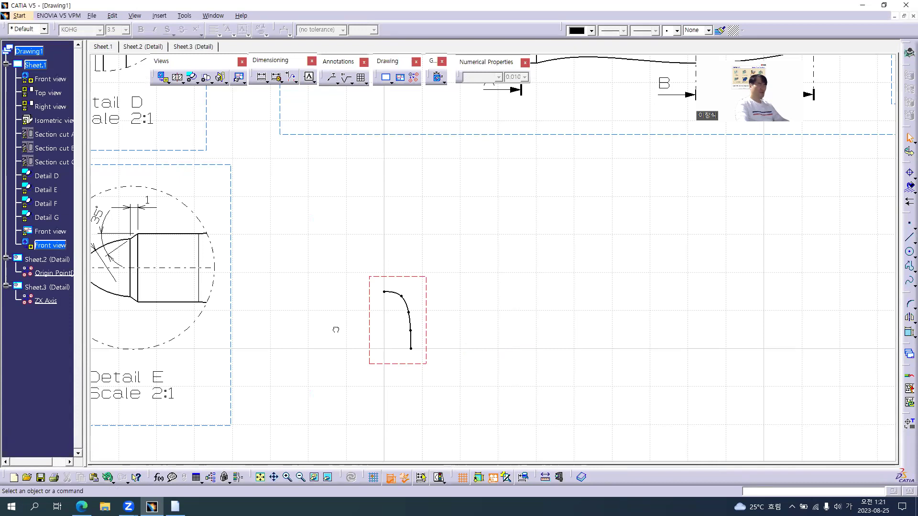
left_click_drag(451, 381, 331, 272)
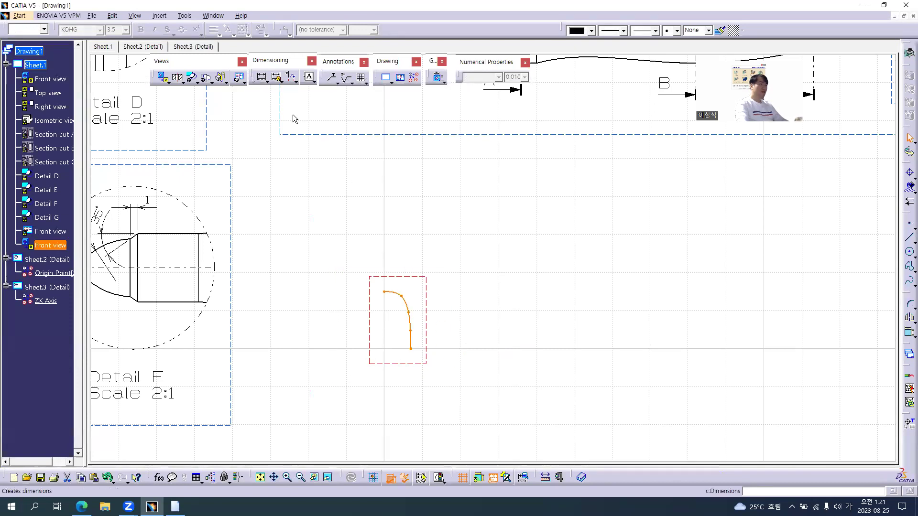
left_click(266, 82)
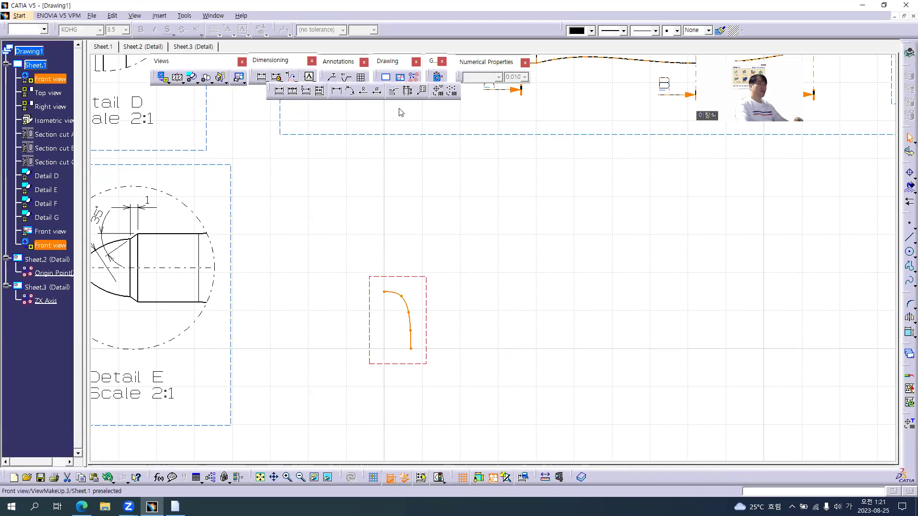
left_click(453, 94)
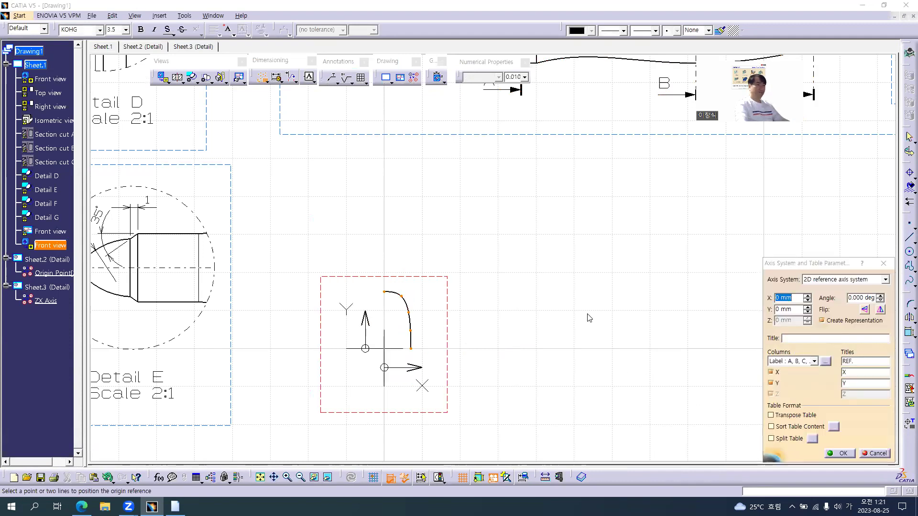
- Check Section A-A's coordinate table in the reference PDF and the coordinates of Point.2 in the part, and return to the drawing
key("alt+Tab")
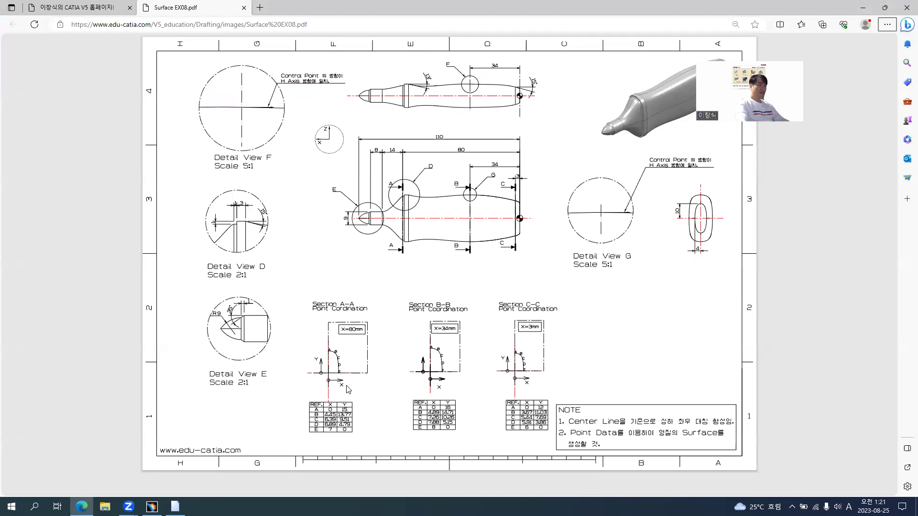
key("alt+Tab")
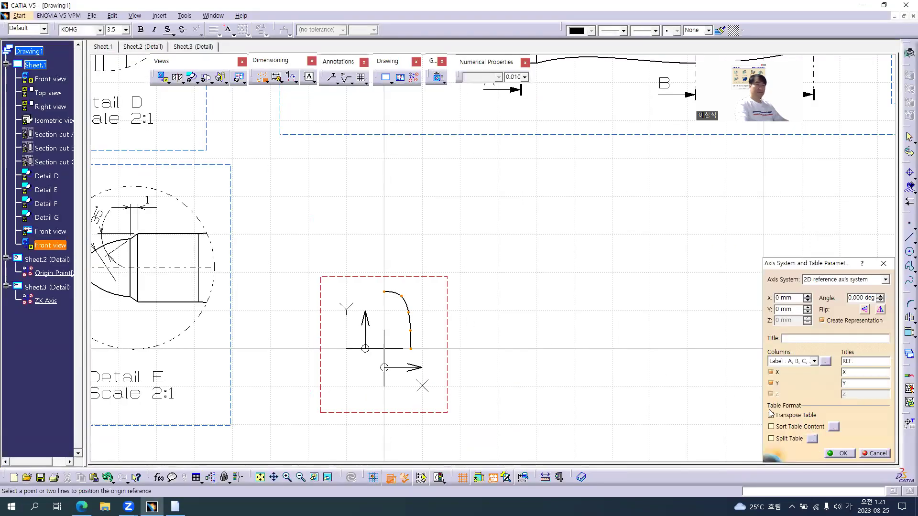
left_click(214, 15)
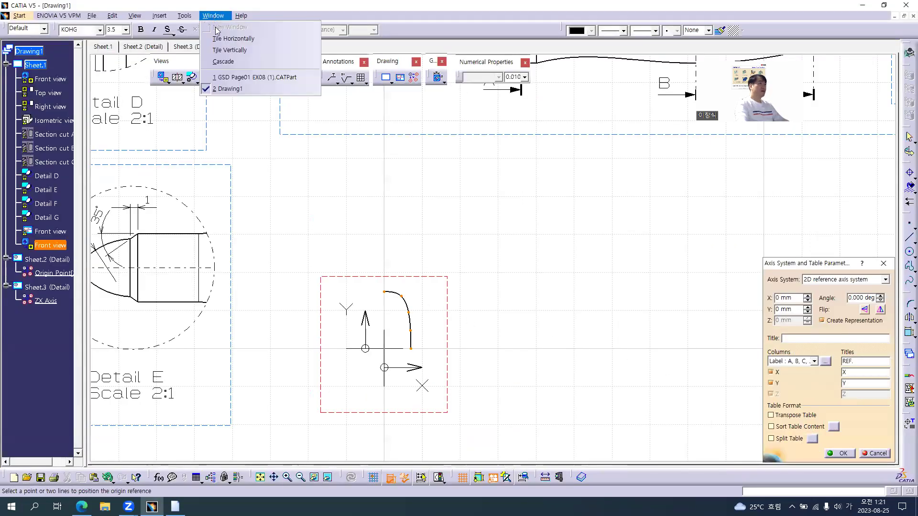
left_click(224, 78)
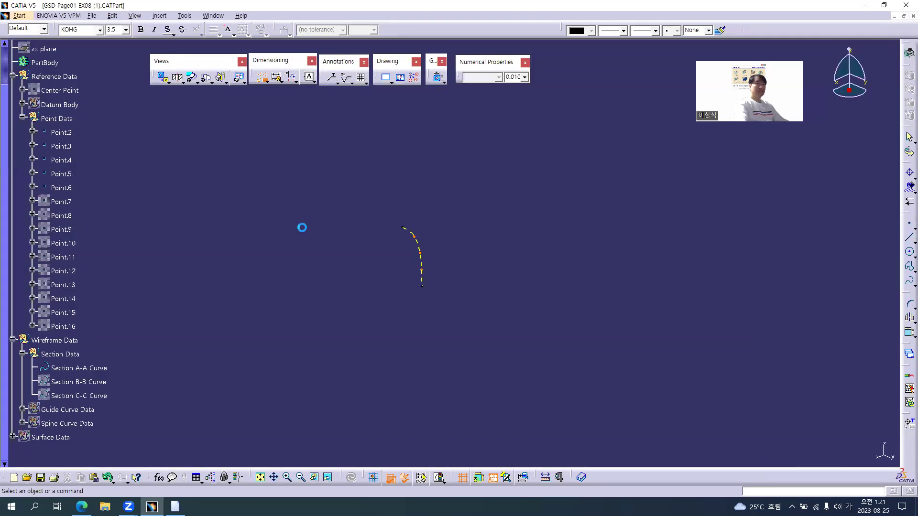
middle_click_drag(309, 329, 352, 240)
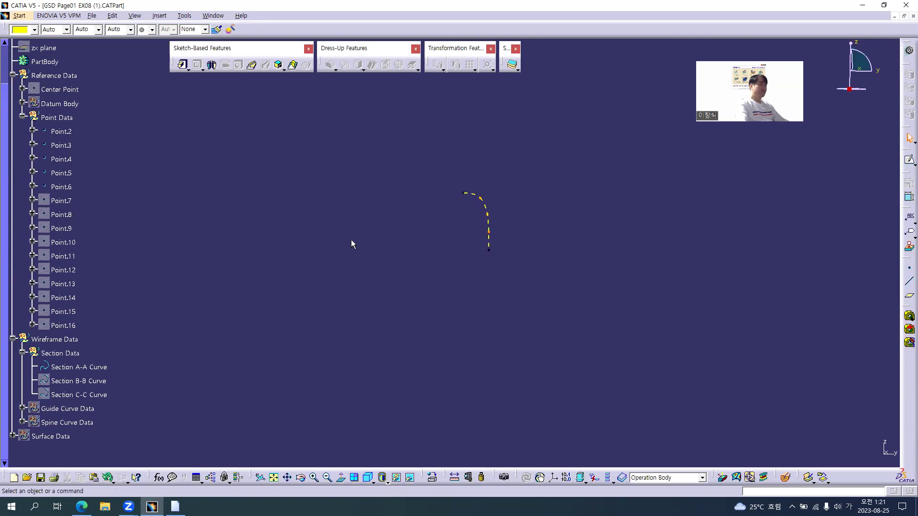
left_click(32, 130)
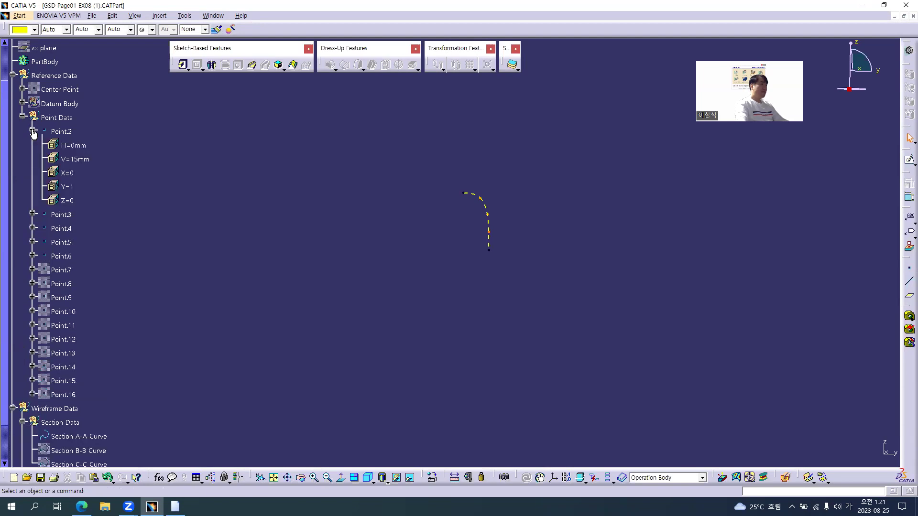
left_click(32, 130)
mouse_move(548, 289)
middle_mouse_down()
mouse_move(498, 301)
mouse_move(488, 315)
mouse_move(520, 304)
mouse_move(500, 290)
middle_mouse_up()
key("alt+Tab")
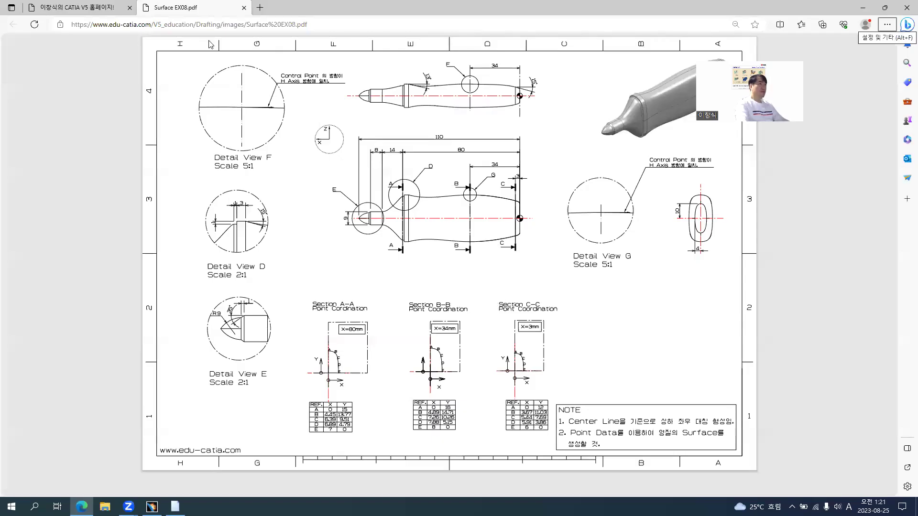
key("alt+Tab")
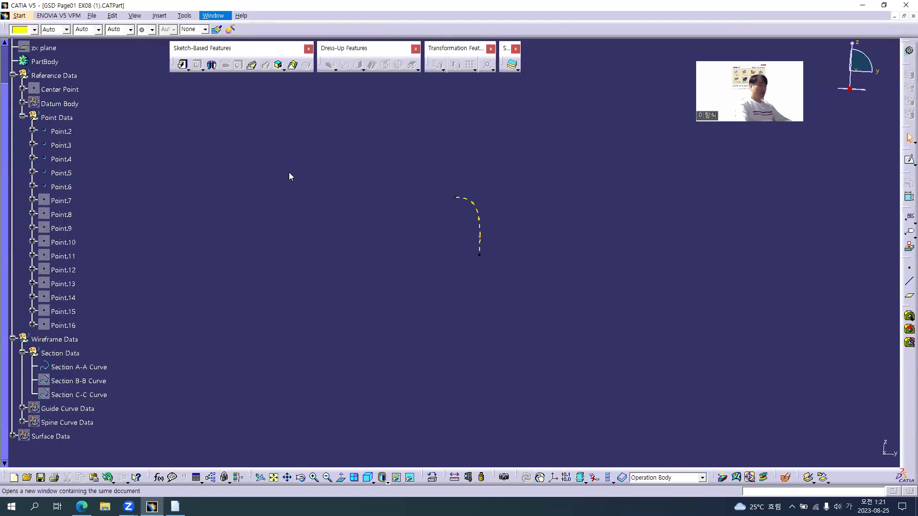
key("Up")
key("Return")
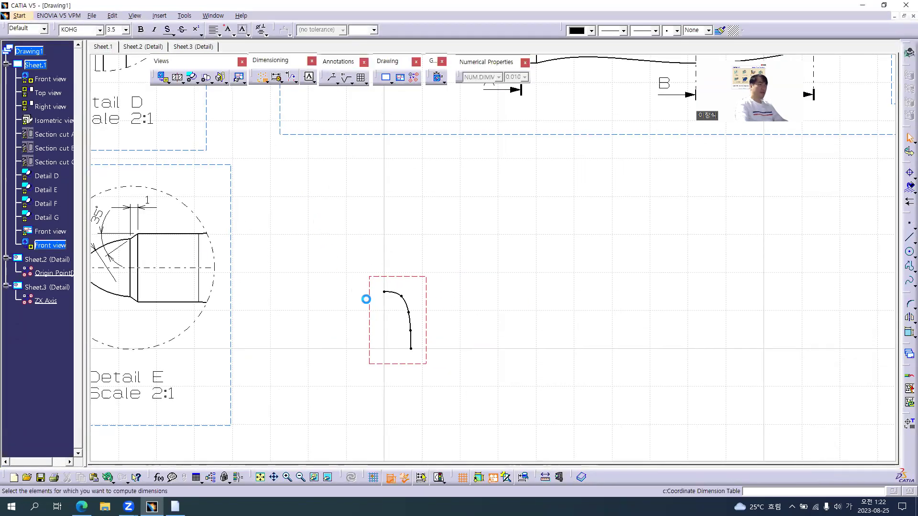
- Create a coordinate dimension table for the section curve's points with the coordinate columns titled Y and Z
left_click(457, 376)
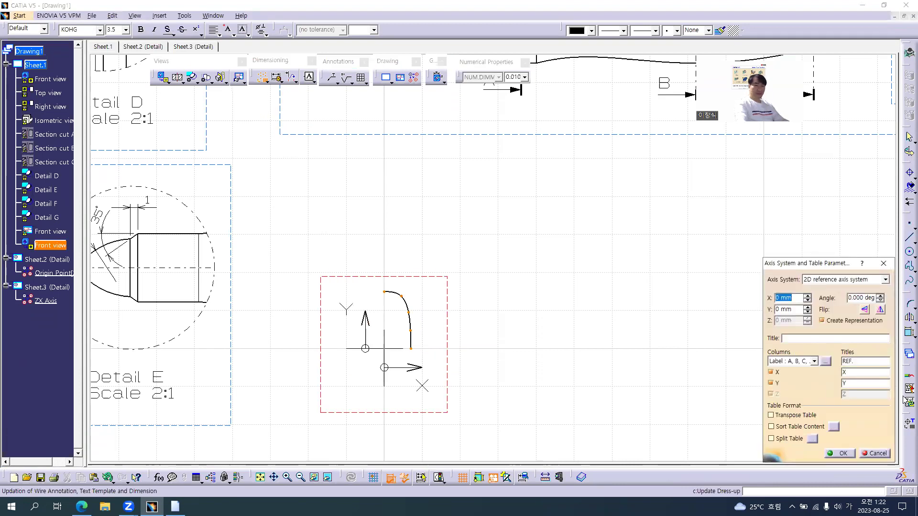
left_click(853, 372)
type("ㅛ")
key("Hangul")
type("Y")
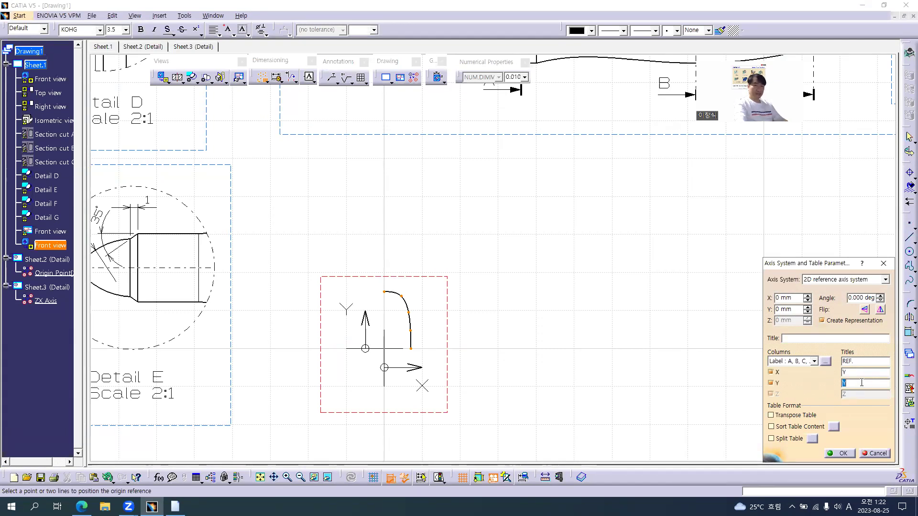
left_click(844, 453)
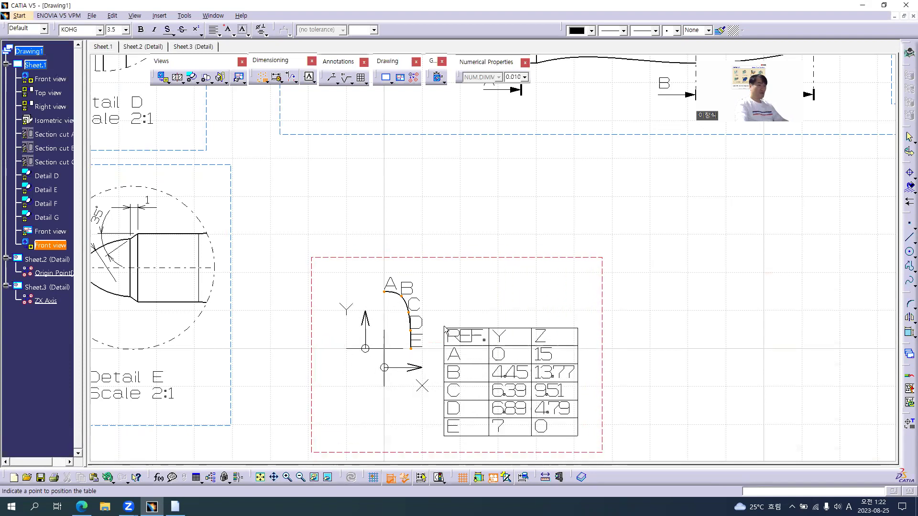
- Place the coordinate table below the section curve and compare it with the Section A-A table in the reference PDF
mouse_move(444, 326)
middle_mouse_down()
mouse_move(489, 182)
mouse_move(496, 193)
middle_mouse_up()
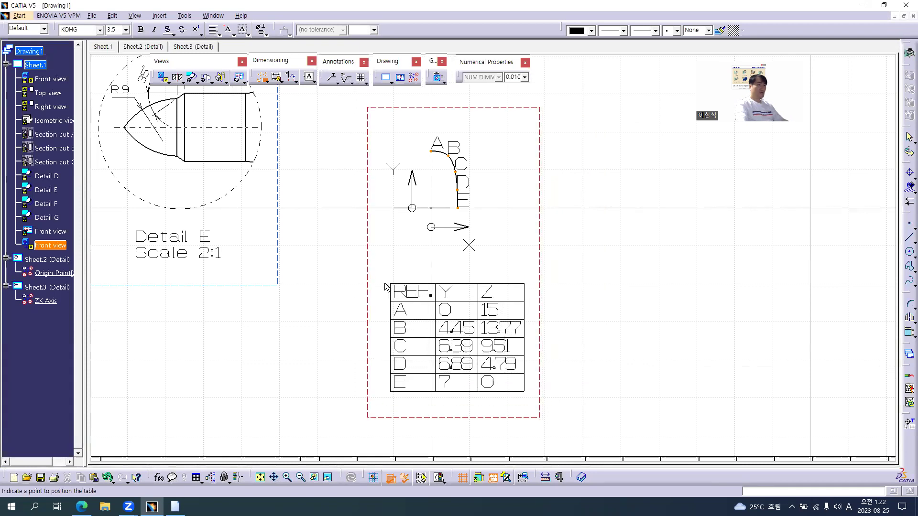
key("alt+Tab")
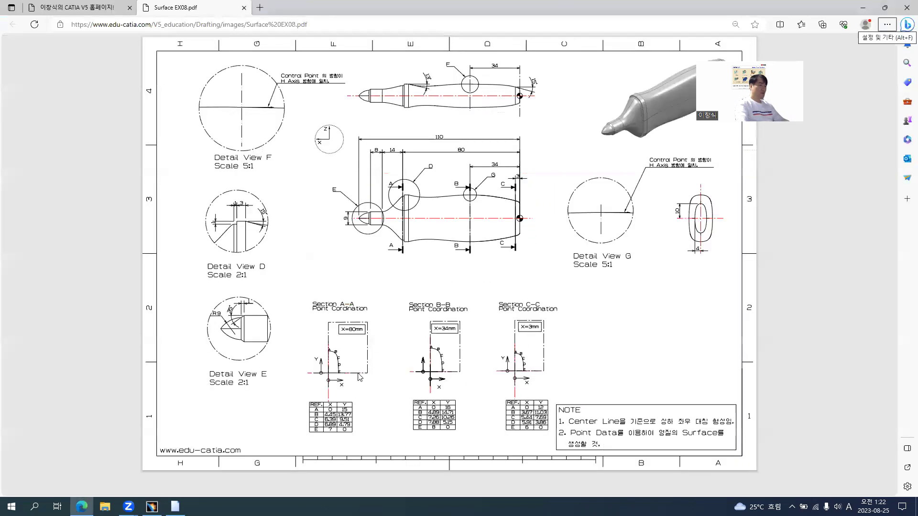
scroll(330, 410, "up", 3, "ctrl")
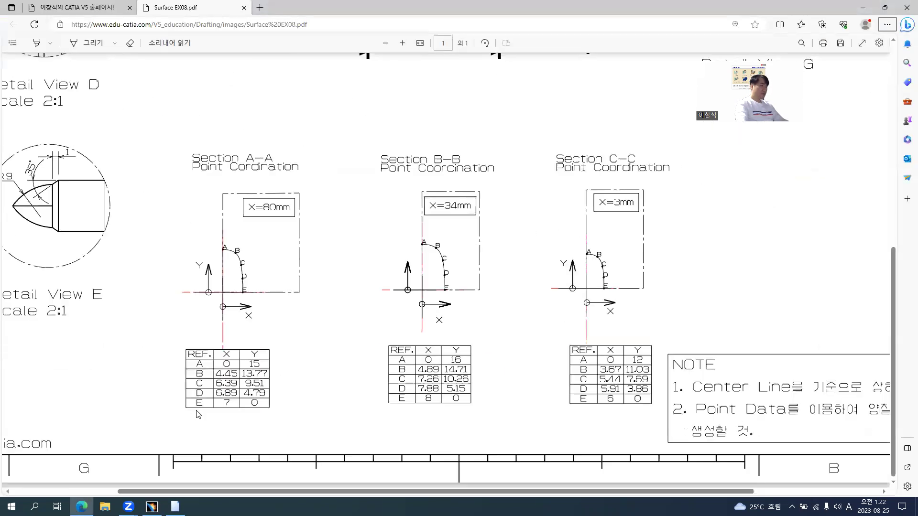
key("alt+Tab")
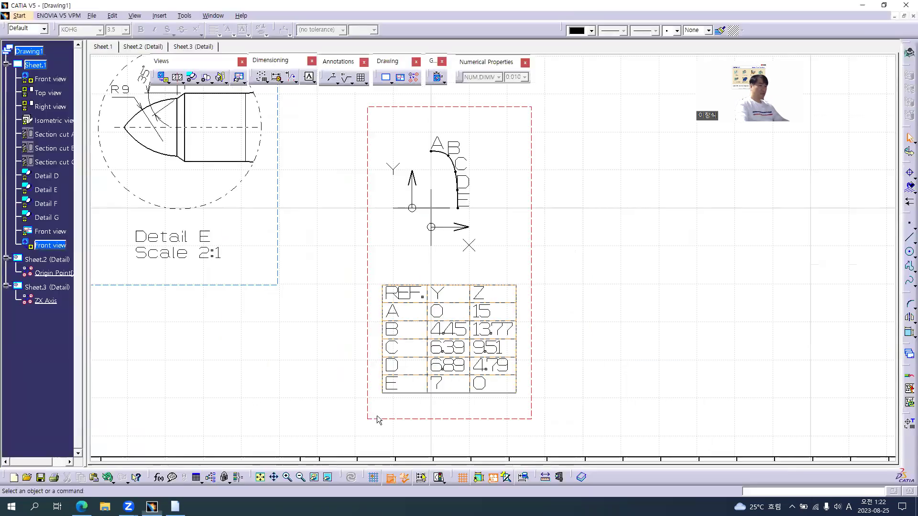
- Center the text in all cells of the coordinate table and widen its columns
double_click(409, 292)
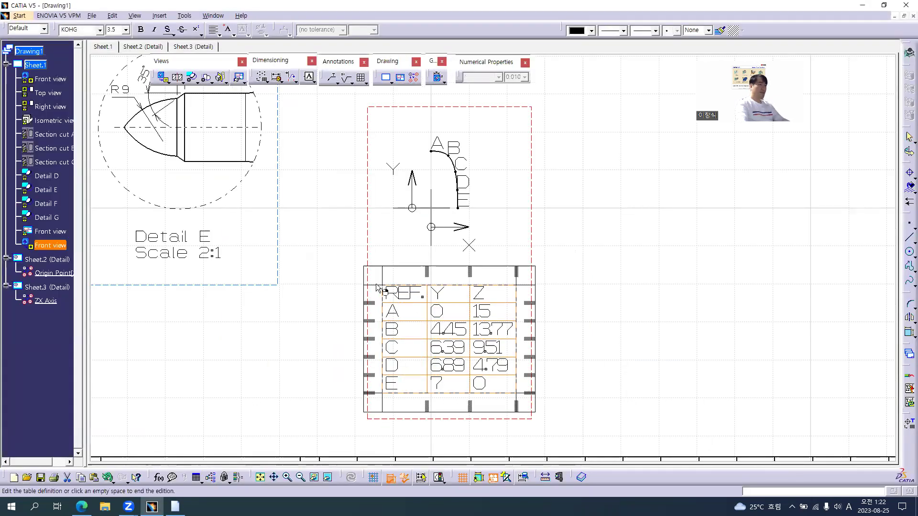
left_click(374, 279)
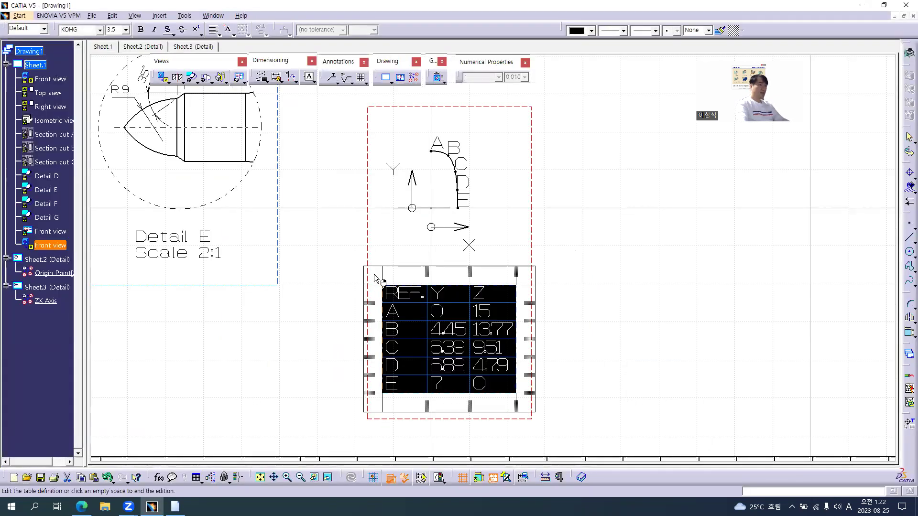
left_click(232, 34)
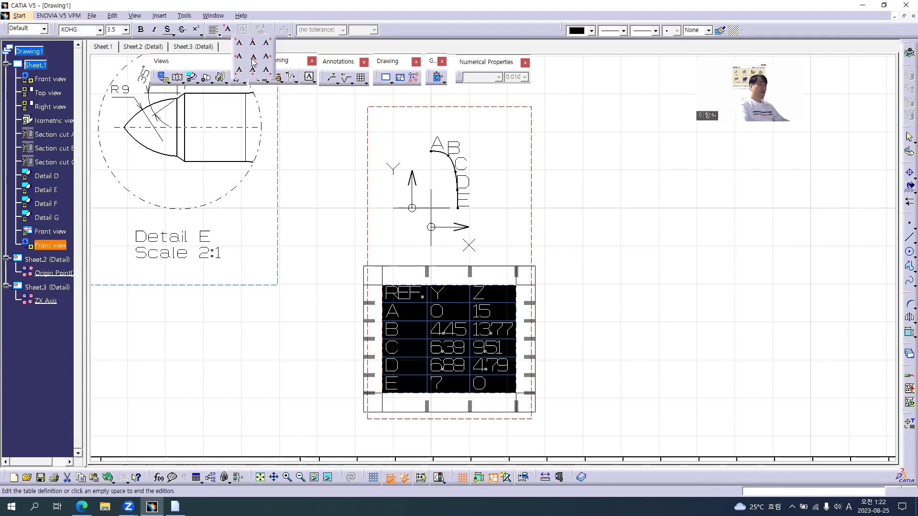
left_click(252, 56)
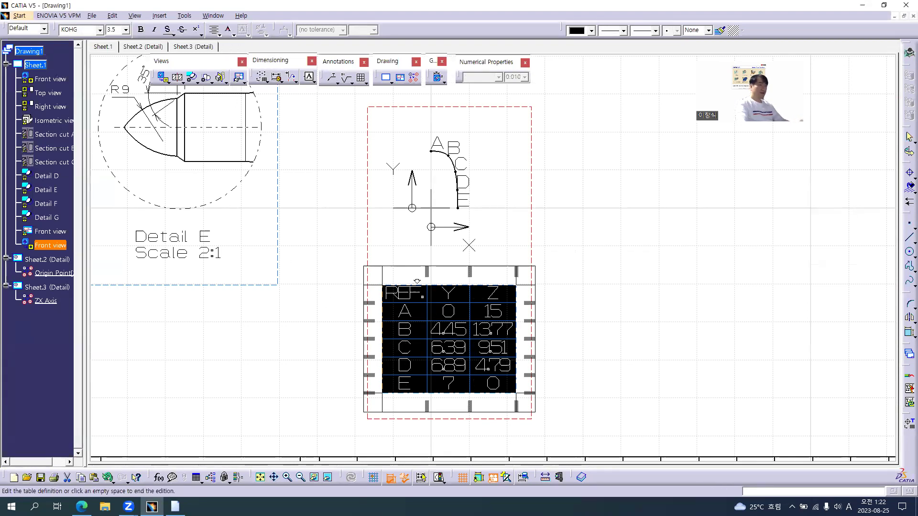
left_click_drag(428, 276, 441, 280)
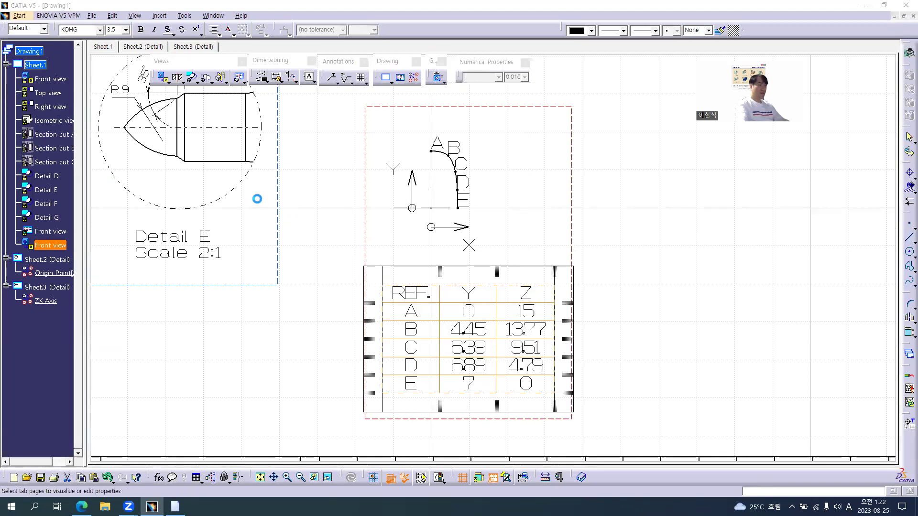
- Set the character spacing of the coordinate table's text to 20%
key("alt+Return")
double_click(149, 300)
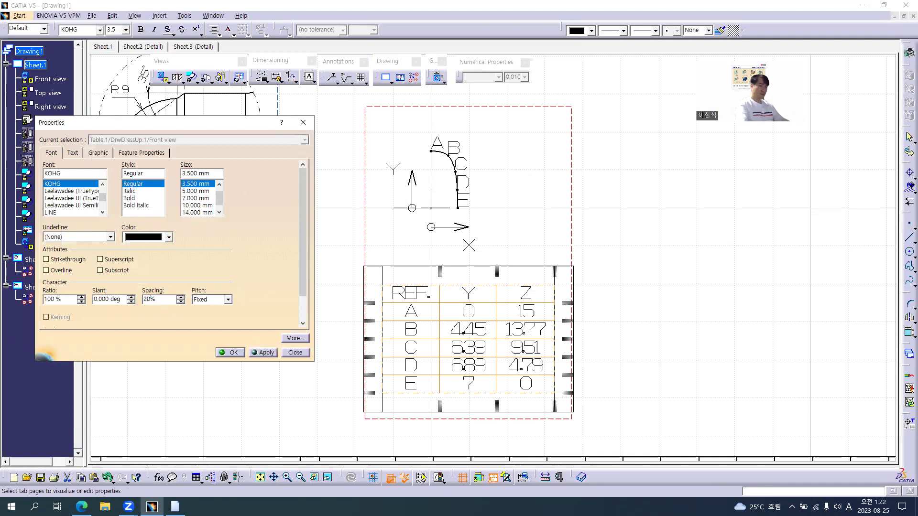
key("Return")
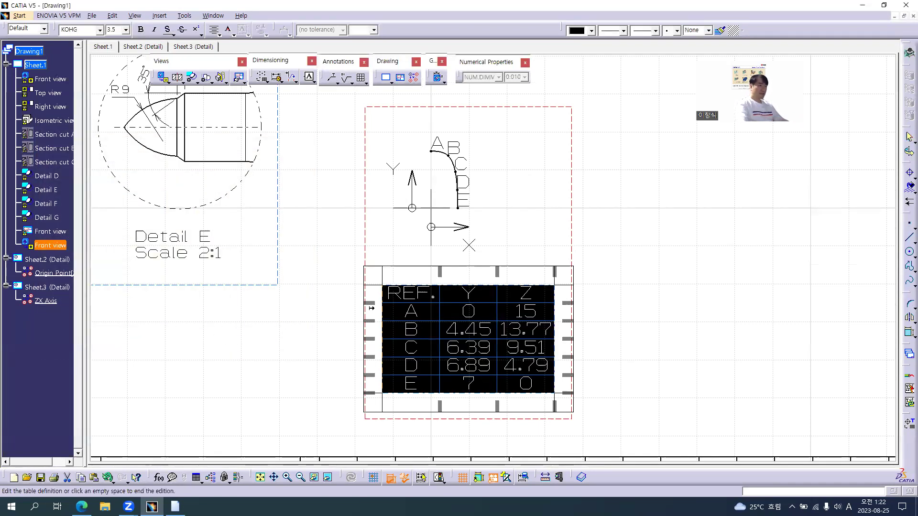
- Increase the row heights and column widths of the coordinate table and reposition it below the section curve
mouse_move(365, 302)
left_mouse_down()
mouse_move(352, 308)
mouse_move(369, 314)
left_mouse_up()
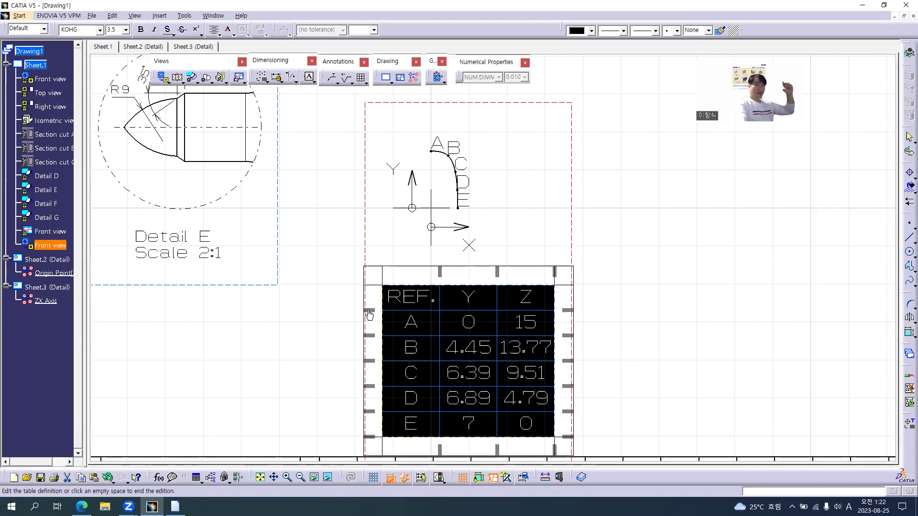
left_click_drag(442, 279, 452, 281)
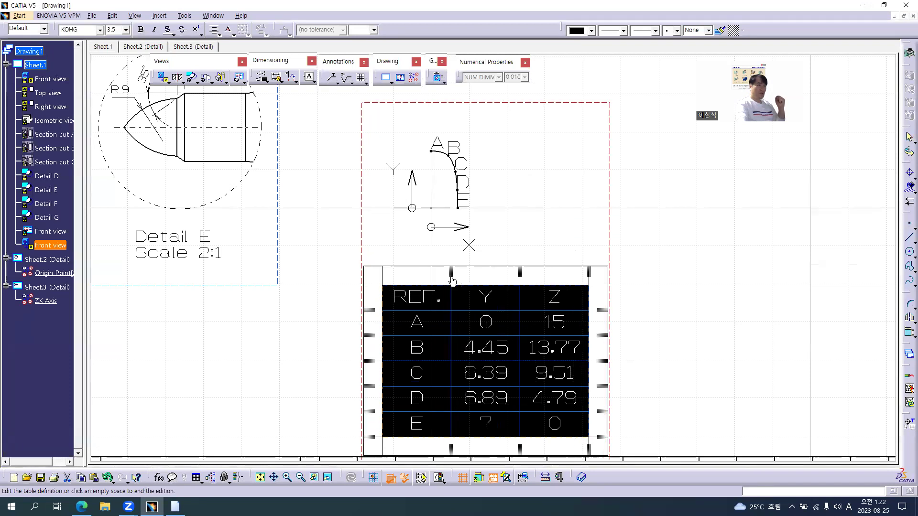
left_click(341, 267)
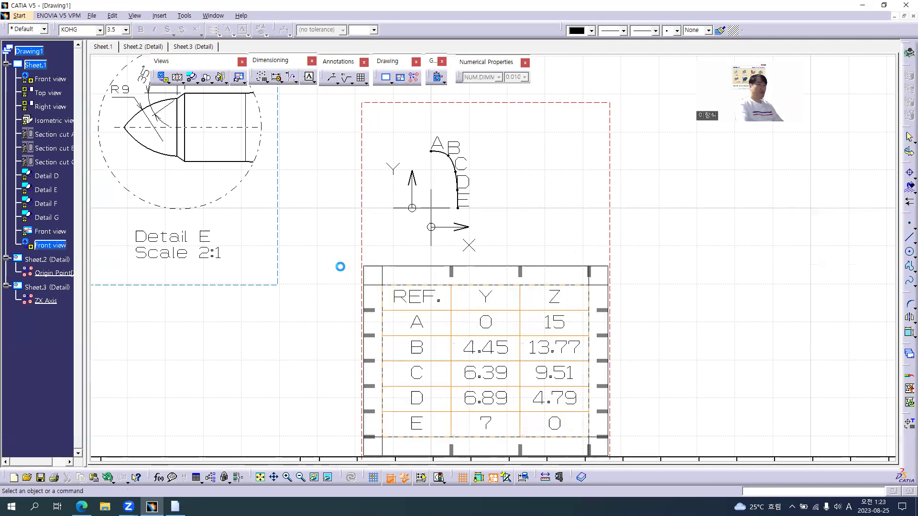
left_click_drag(398, 290, 334, 282)
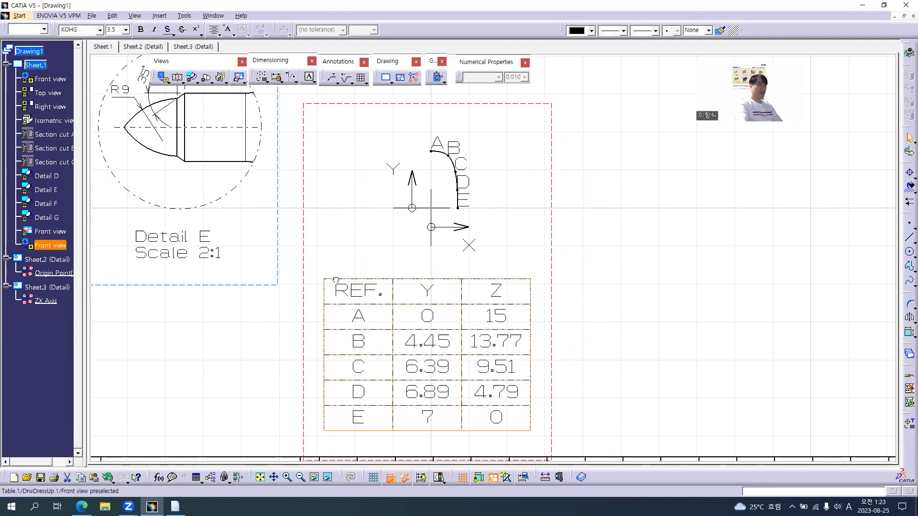
- Relabel the section view's horizontal axis as Y and its vertical axis as Z
double_click(469, 245)
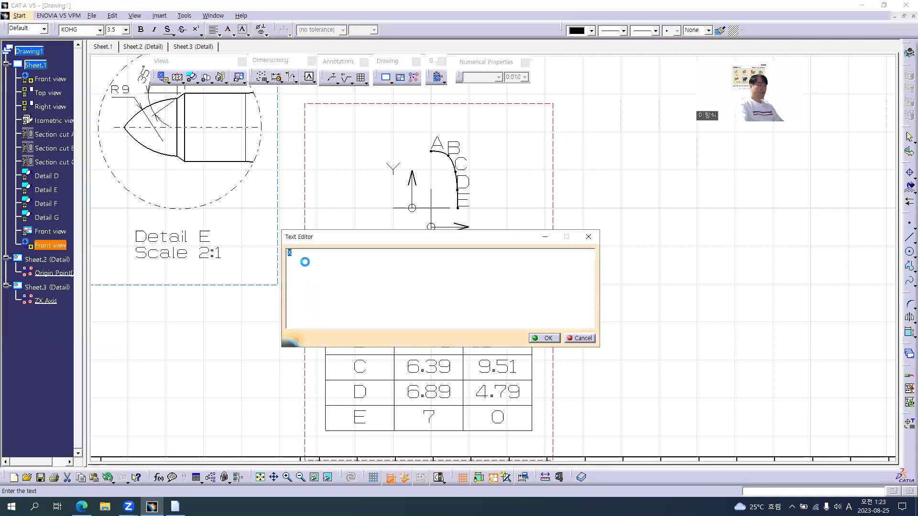
type("Y")
left_click(544, 338)
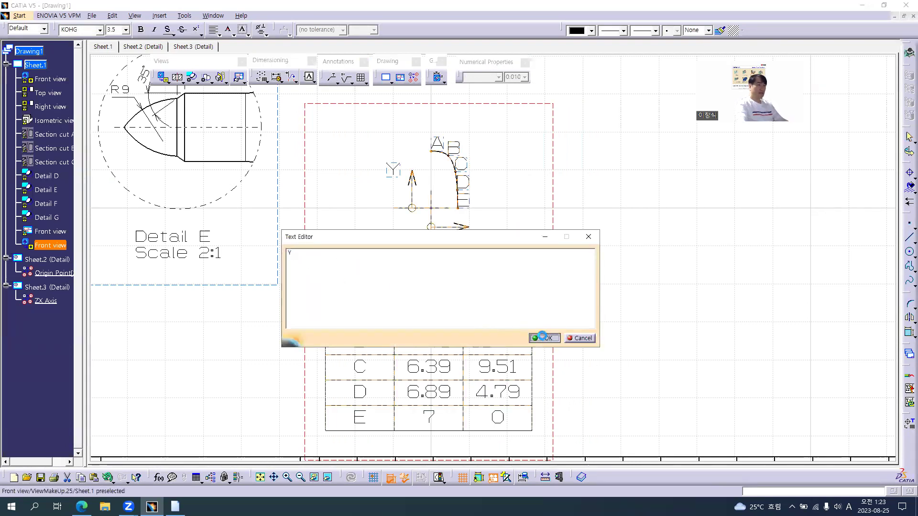
double_click(392, 168)
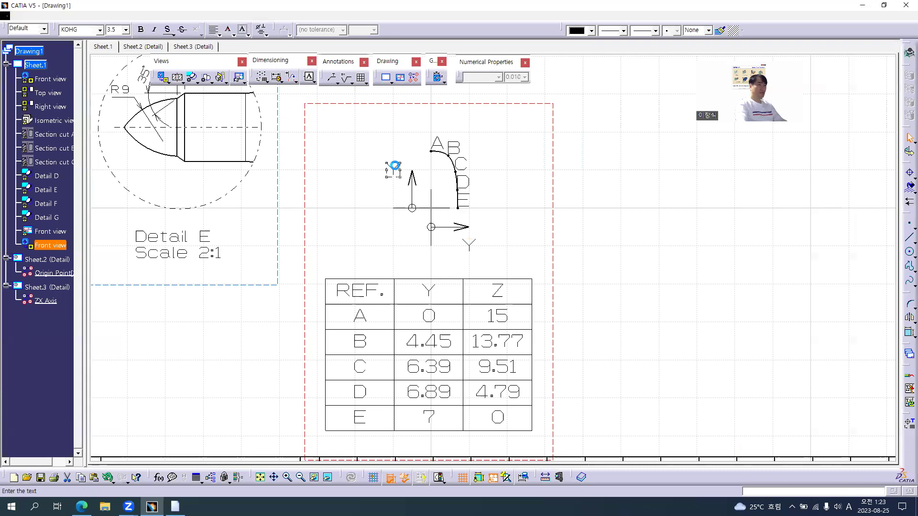
type("Z")
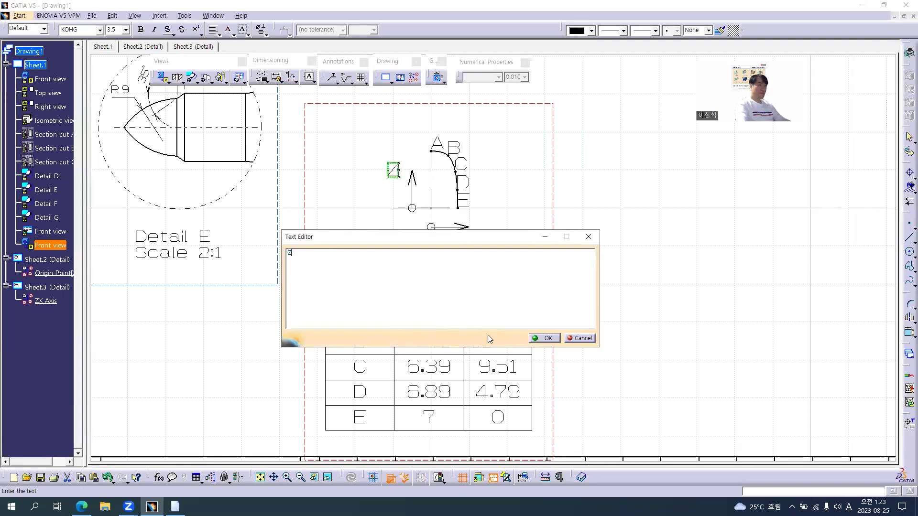
left_click(538, 338)
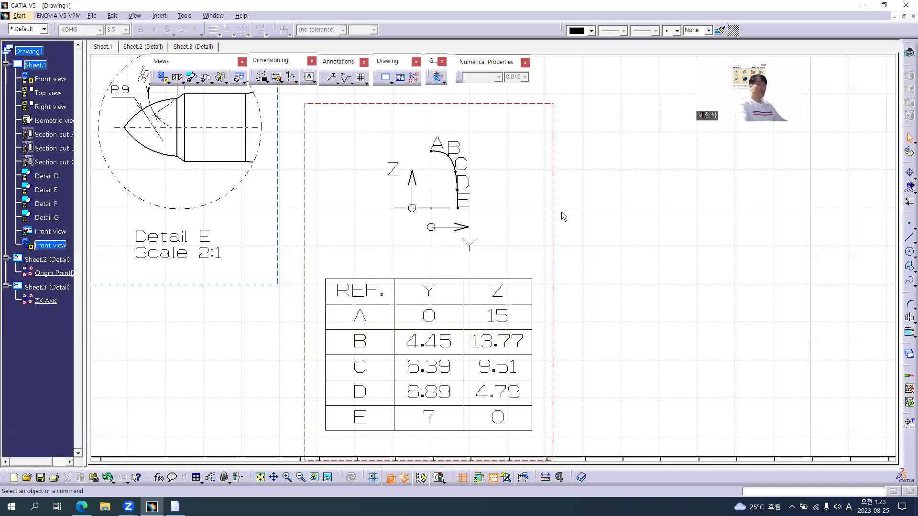
- Set the font size of all text in the coordinate table to 2.5 mm
double_click(335, 290)
left_click(316, 275)
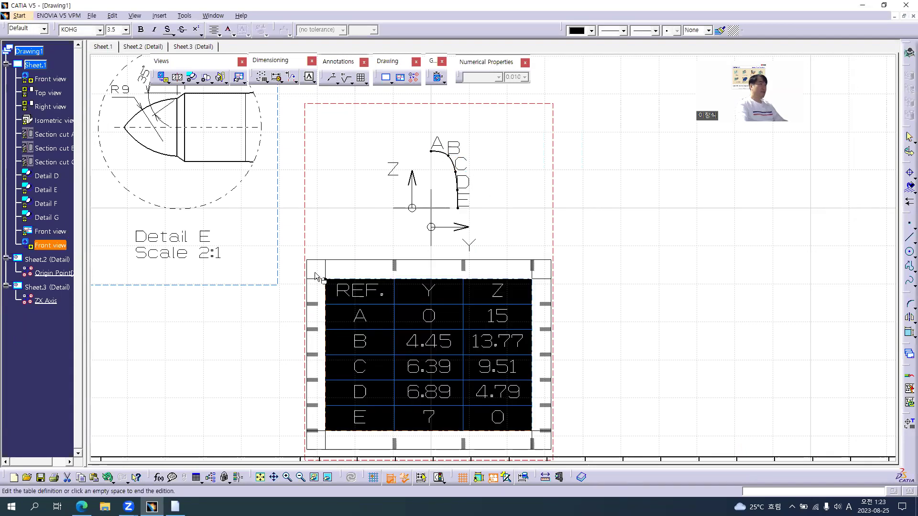
key("alt+Return")
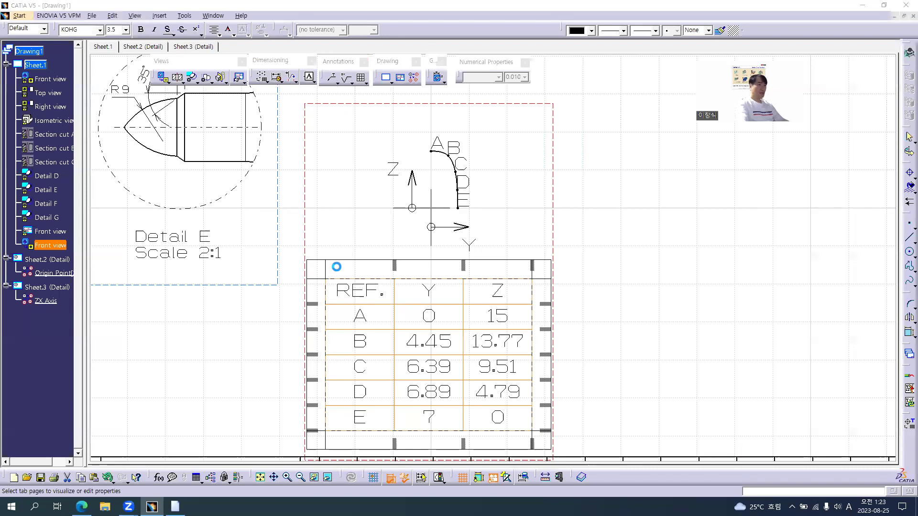
type("2.5")
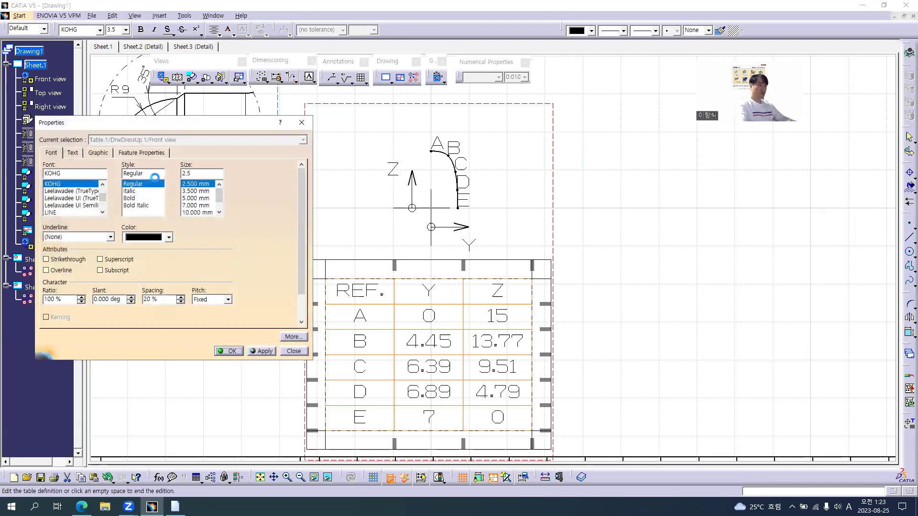
key("Return")
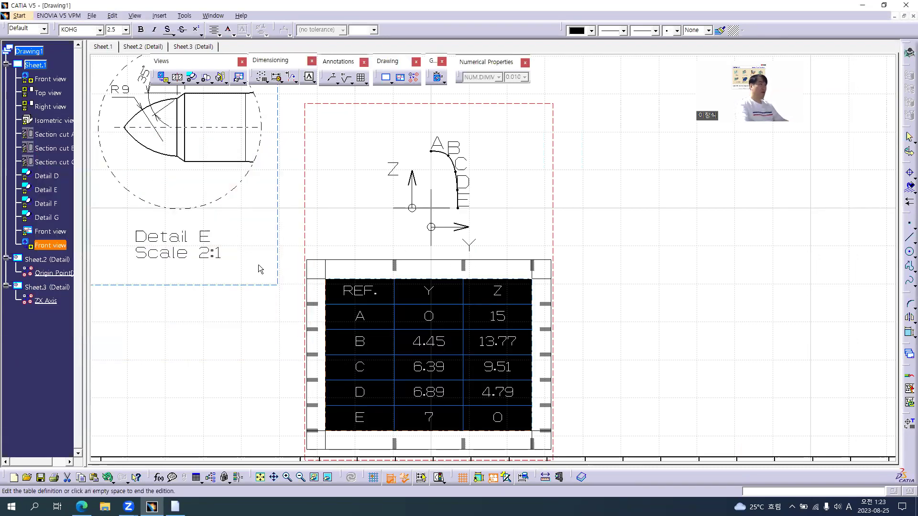
- Reduce the coordinate table's row heights and column widths to suit its text, and center it below the section curve
left_click_drag(315, 309, 309, 302)
left_click_drag(394, 273, 383, 276)
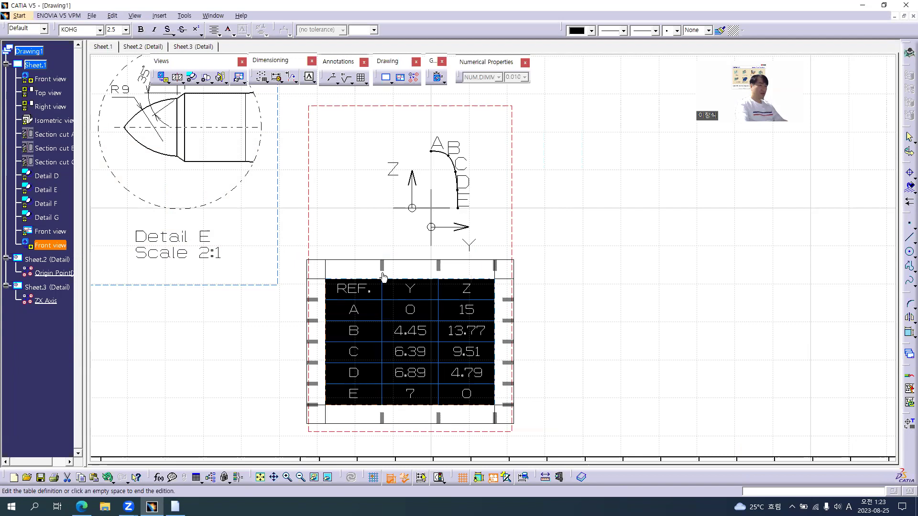
left_click(556, 292)
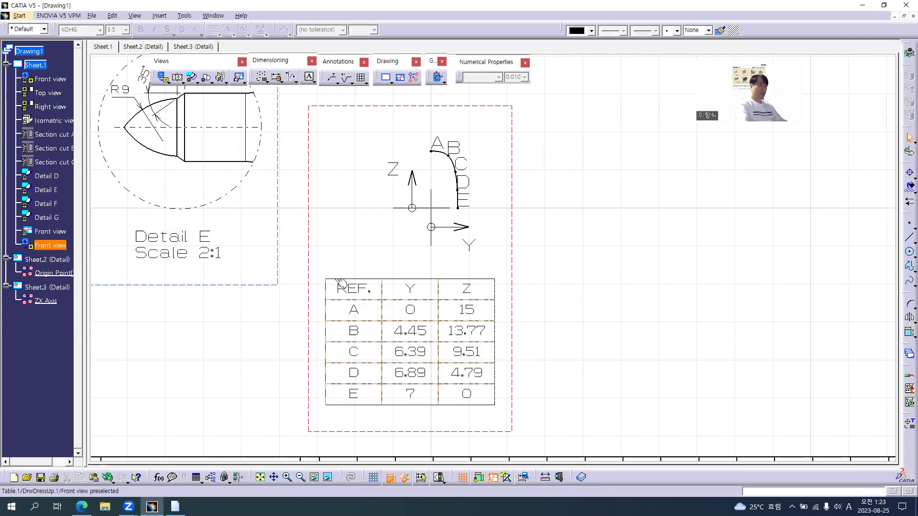
left_click_drag(341, 282, 371, 270)
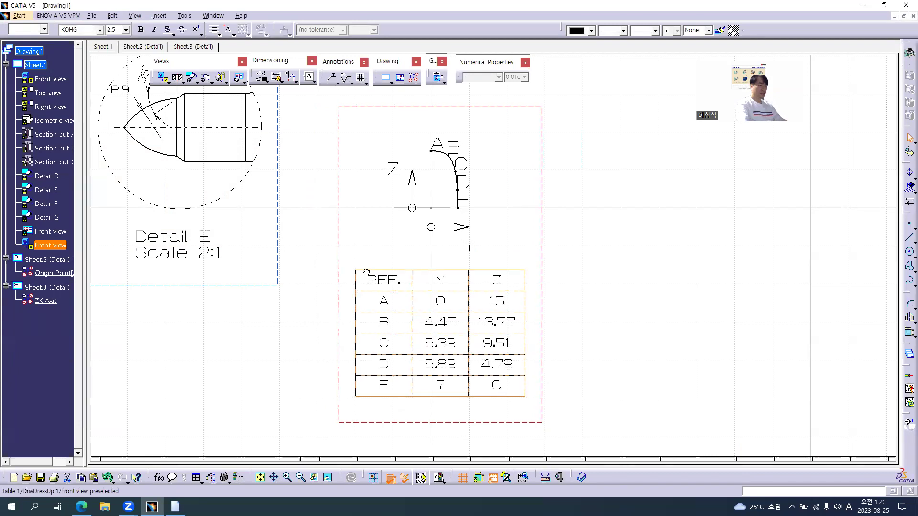
left_click(556, 246)
- Set the font size of point labels A to E to 2 and shift them slightly away from the section curve
mouse_move(517, 201)
middle_mouse_down()
mouse_move(534, 245)
mouse_move(529, 200)
middle_mouse_up()
left_click(433, 151)
left_click(459, 158, "ctrl")
left_click(473, 197, "ctrl")
left_click(476, 213, "ctrl")
left_click(477, 243, "ctrl")
left_click(122, 30)
type("2")
key("Return")
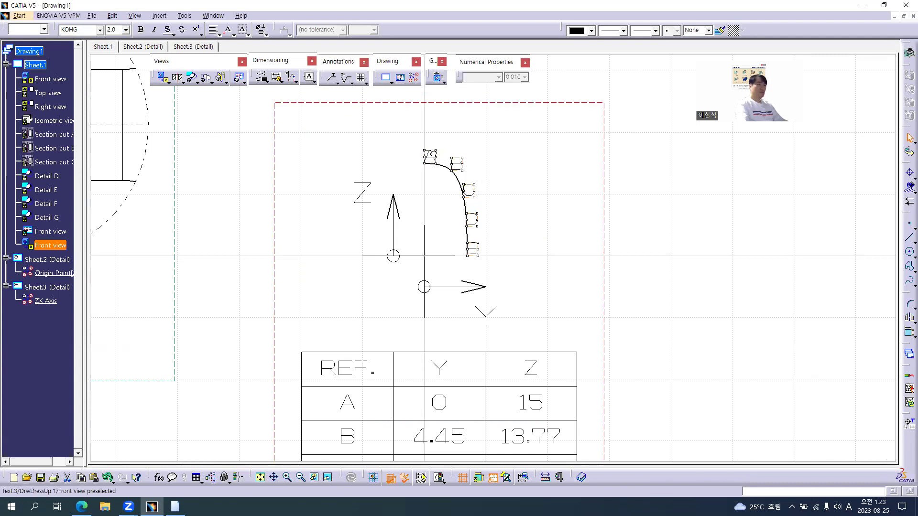
left_click_drag(434, 153, 441, 153)
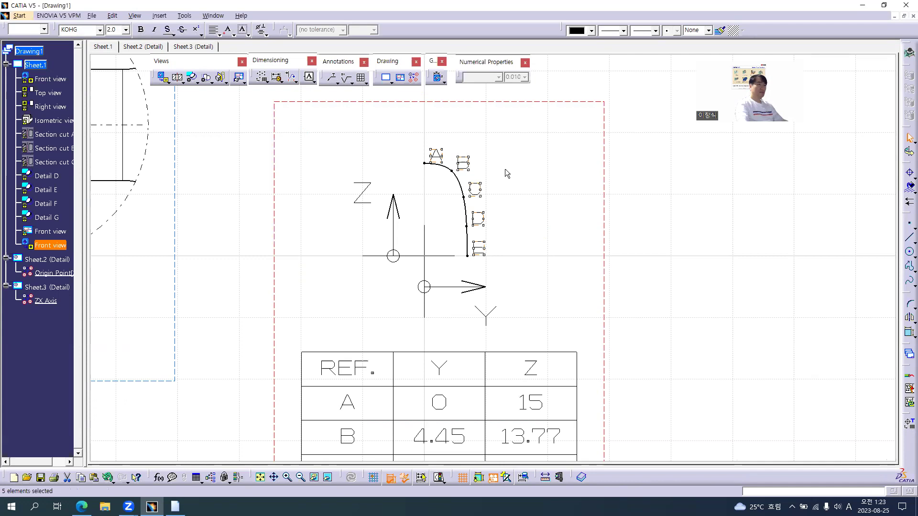
left_click(534, 187)
- Set the font size of the Y and Z axis labels to 3
middle_click_drag(547, 261, 546, 302)
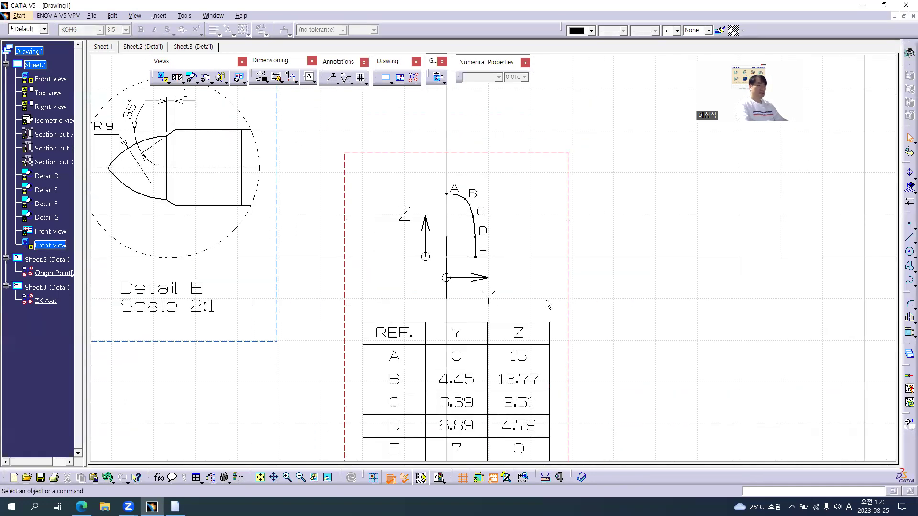
left_click(489, 291)
left_click(419, 222, "ctrl")
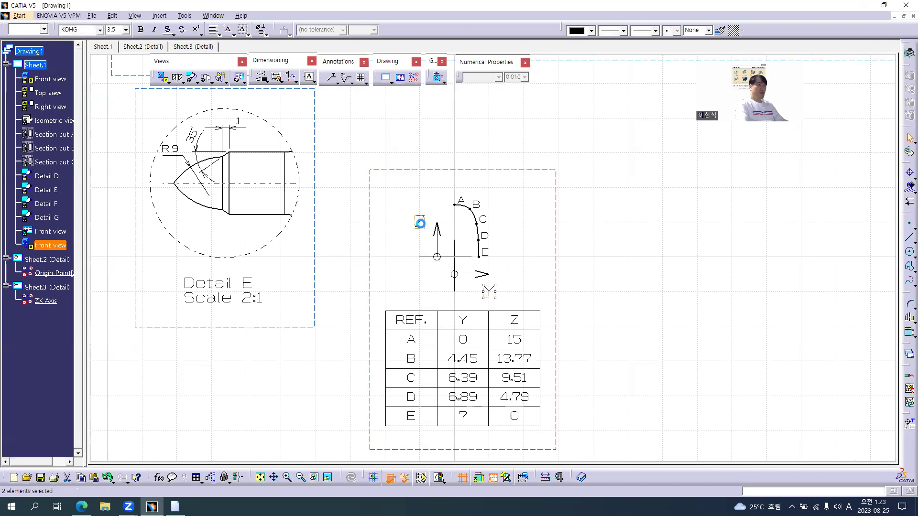
left_click(112, 29)
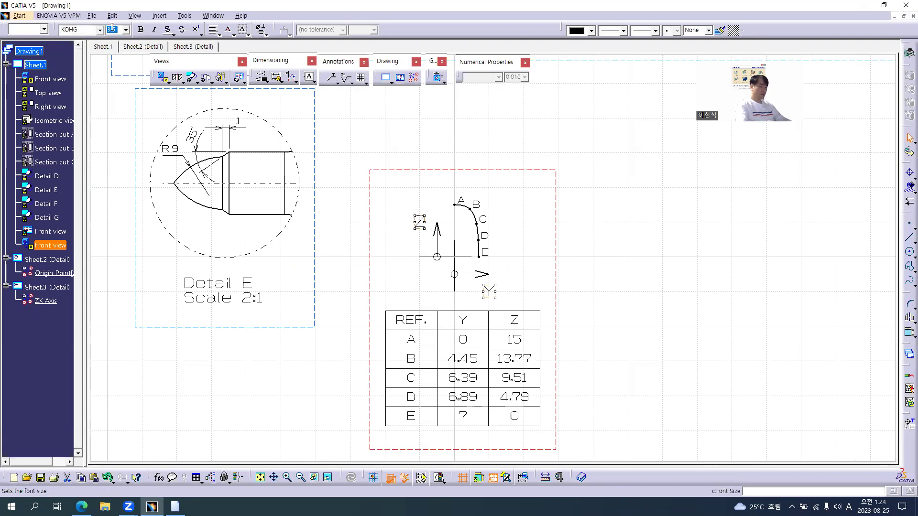
type("3")
key("Return")
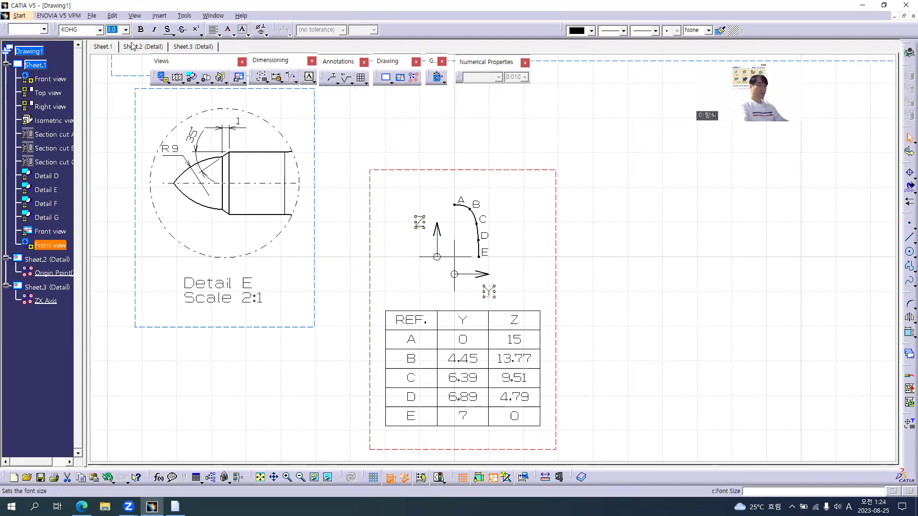
left_click(598, 266)
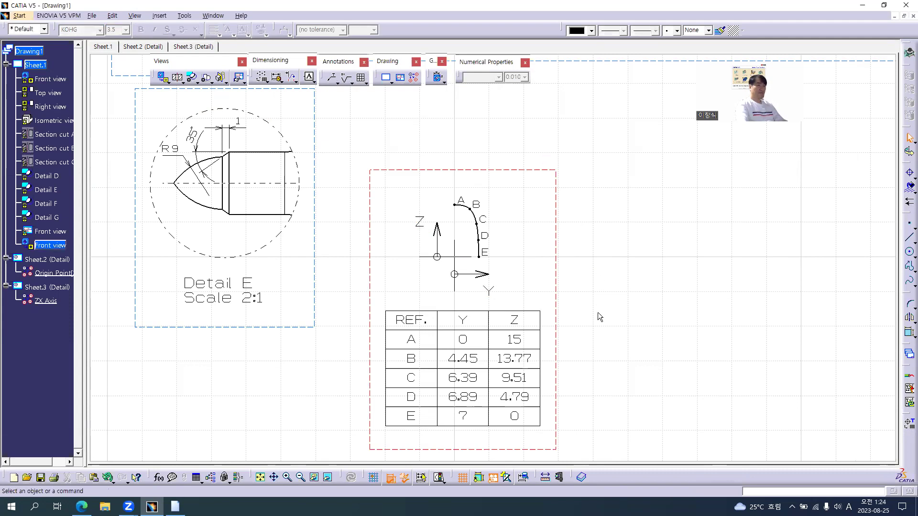
- Check the Section A-A title in the reference PDF and add the text "Section A-A Point" above the section curve
scroll(599, 317, "down", 4)
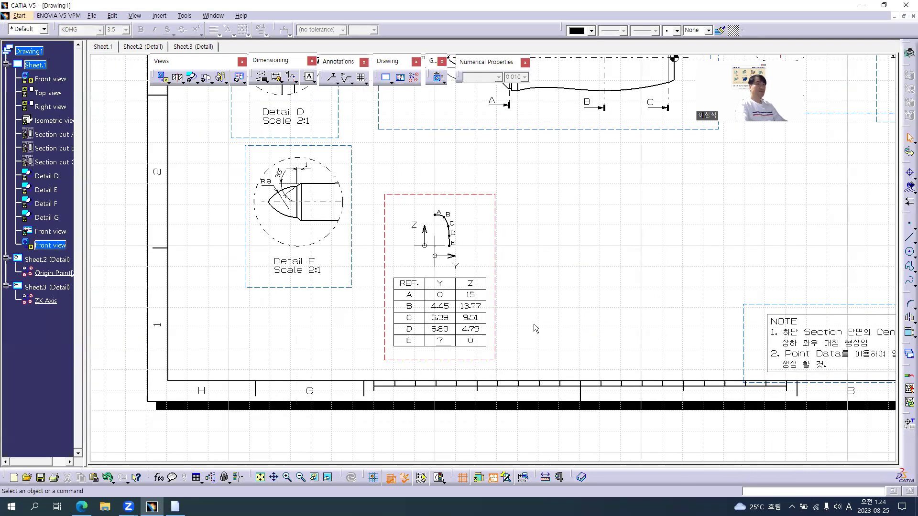
middle_click_drag(535, 282, 524, 309)
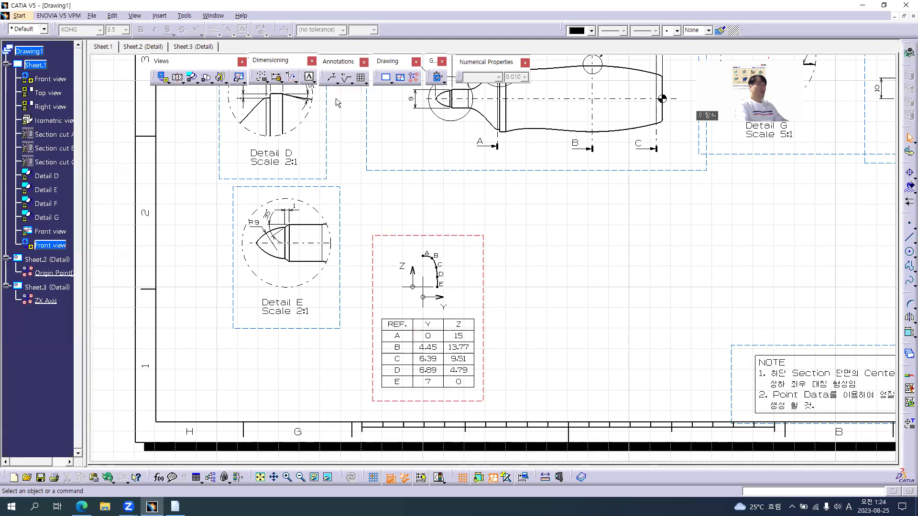
left_click(331, 77)
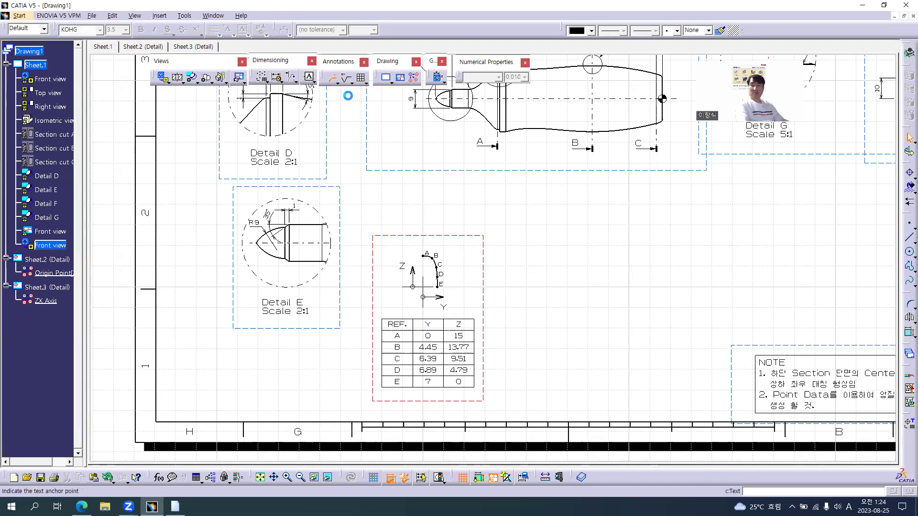
key("alt+Tab")
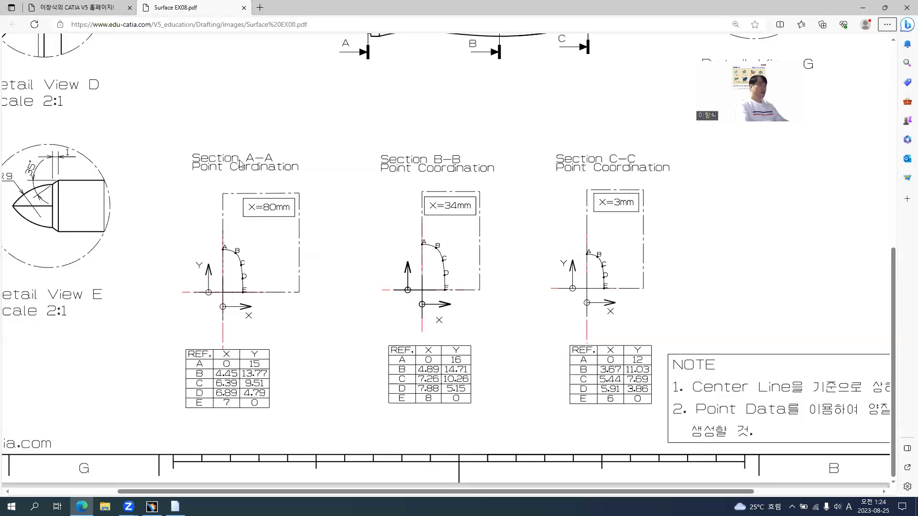
key("alt+Tab")
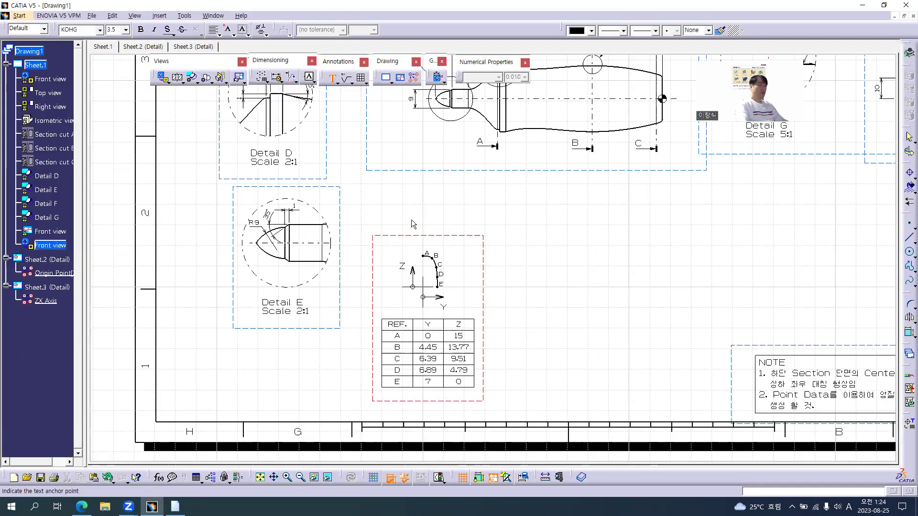
left_click(532, 252)
type("Section")
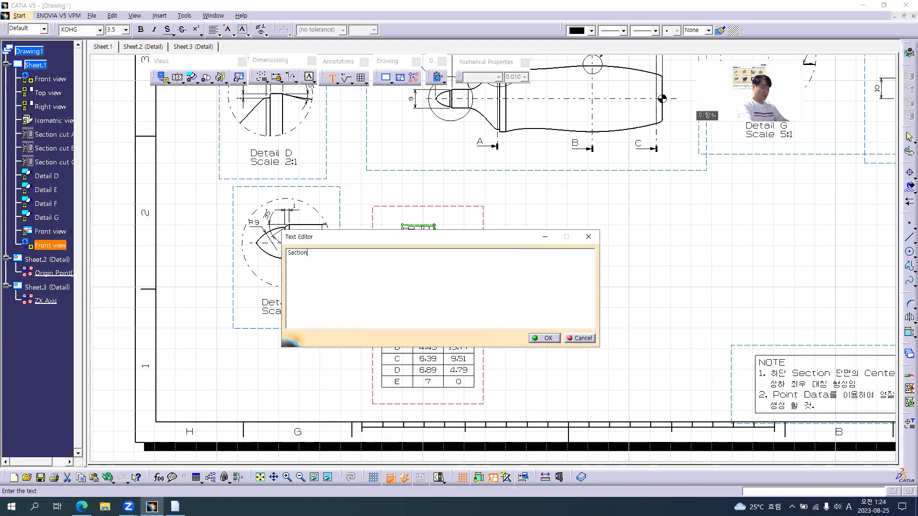
type(" A-A Point")
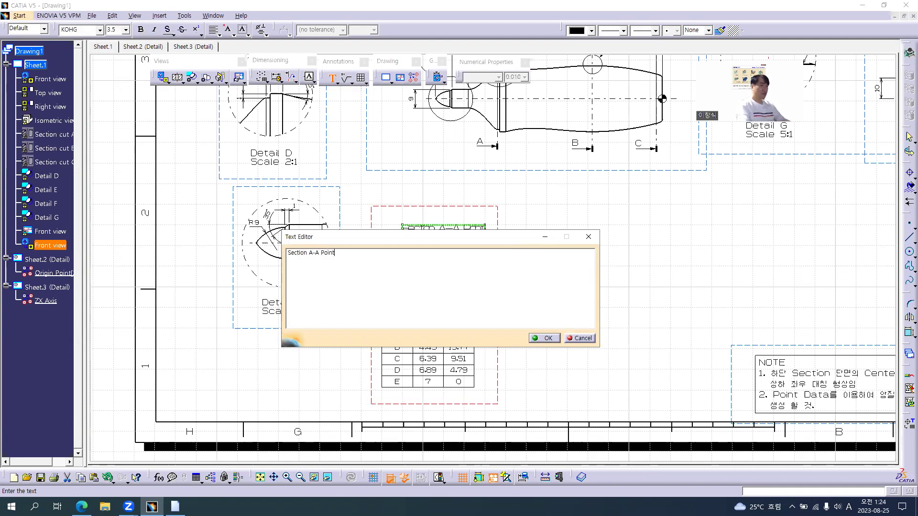
- Check the title wording in the reference PDF and change the section title to two lines, "Section A-A" and "Point Coordination"
key("alt+Tab")
key("alt+Tab")
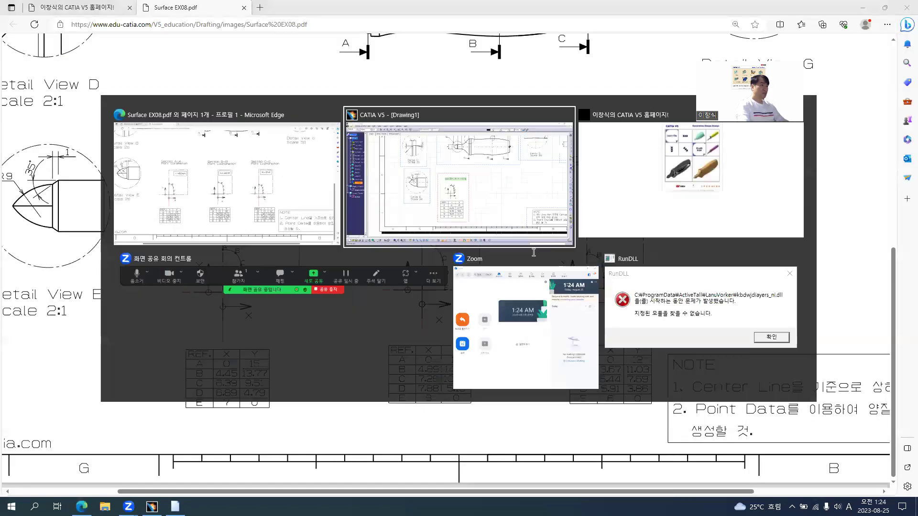
key("alt+Tab")
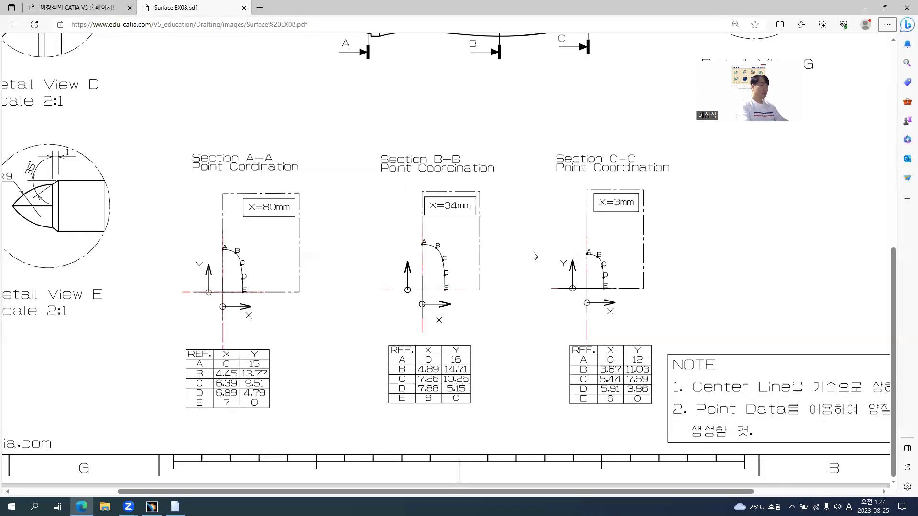
key("alt+Tab")
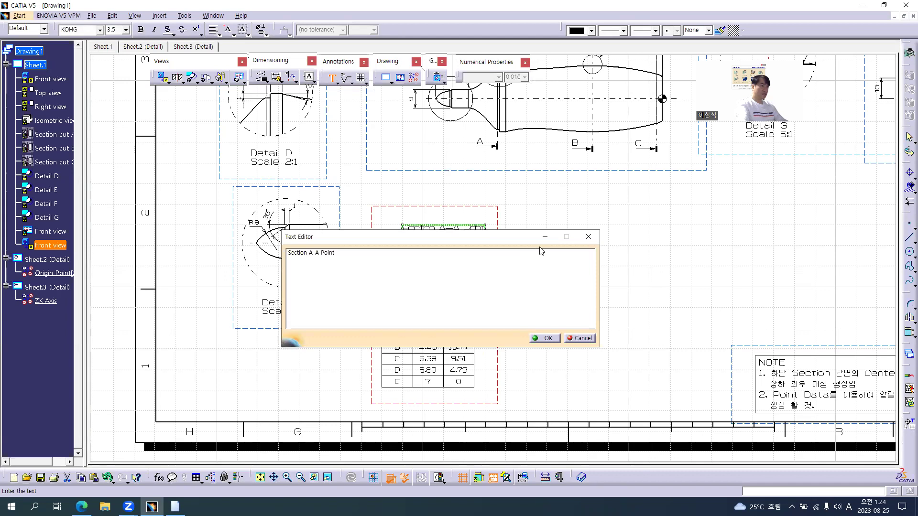
double_click(323, 254)
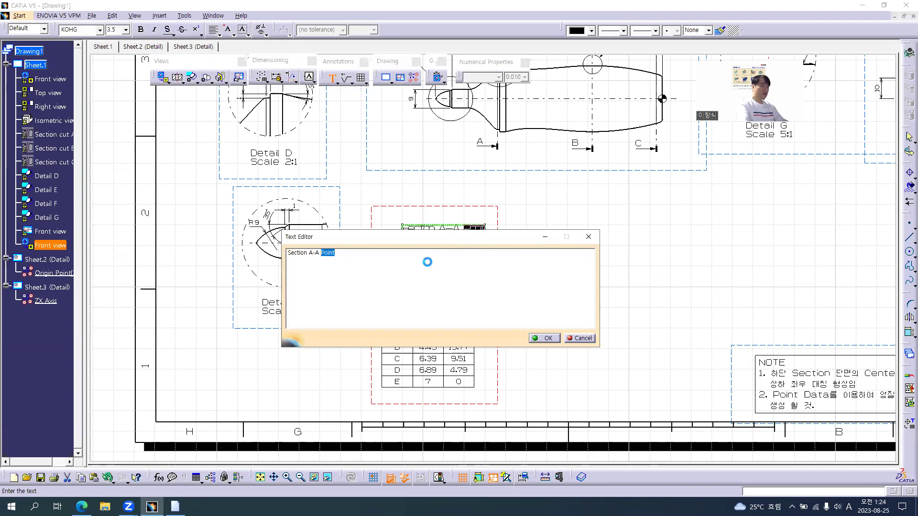
key("Left")
key("Return")
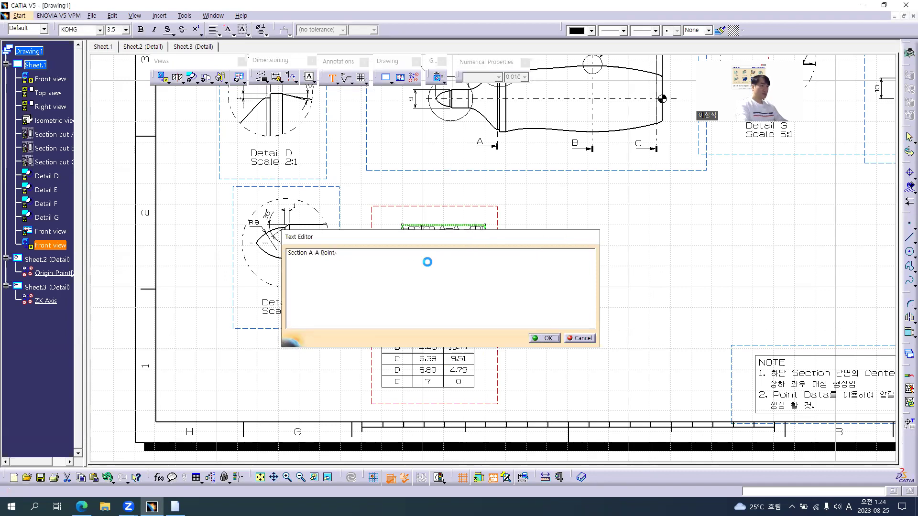
double_click(432, 228)
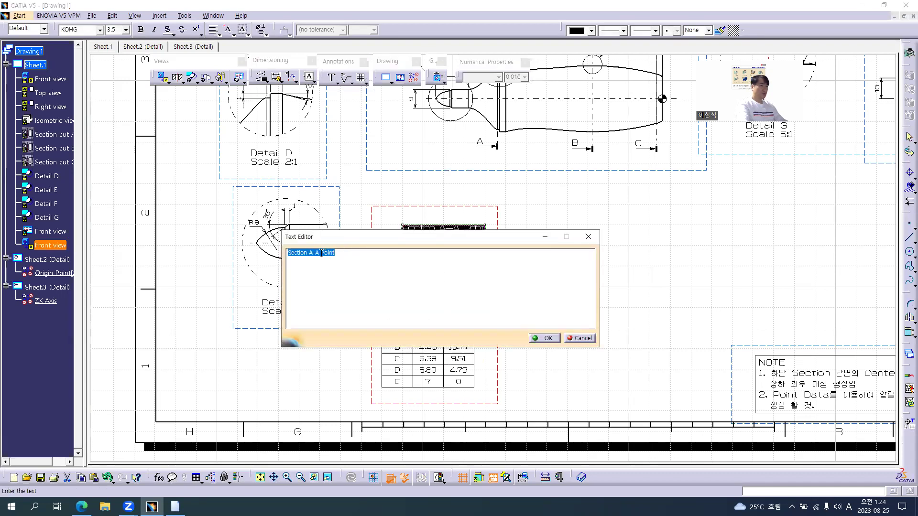
left_click(321, 253)
key("Return")
left_click(386, 276)
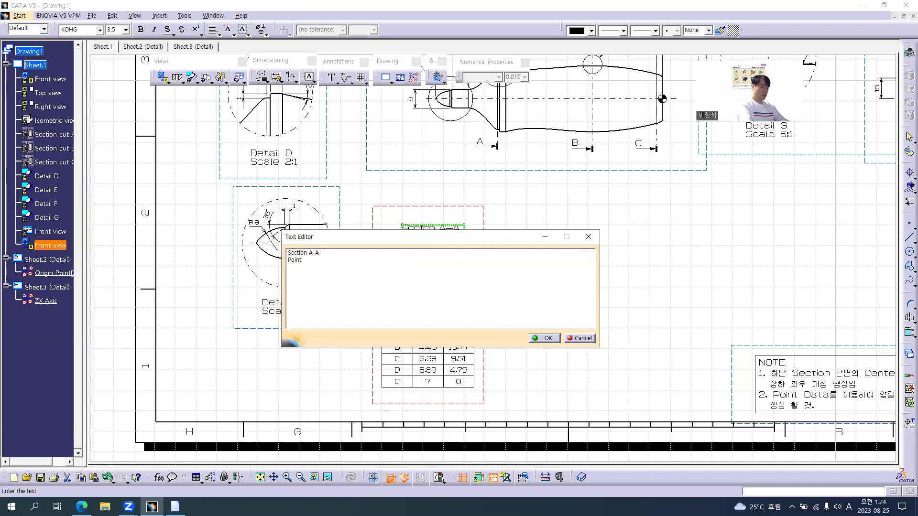
type("Coordination")
key("Return")
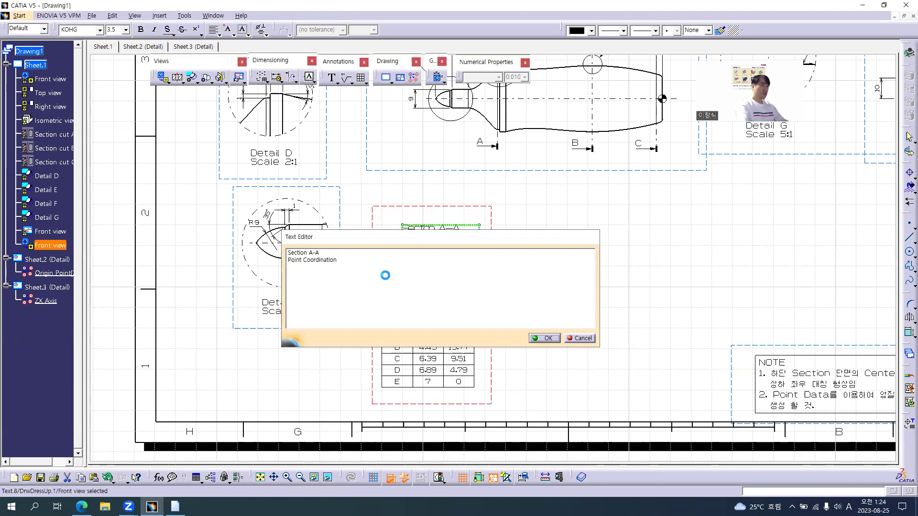
- Set the Section A-A title's character spacing to 20% and its font size to 2.5 mm
key("alt+Return")
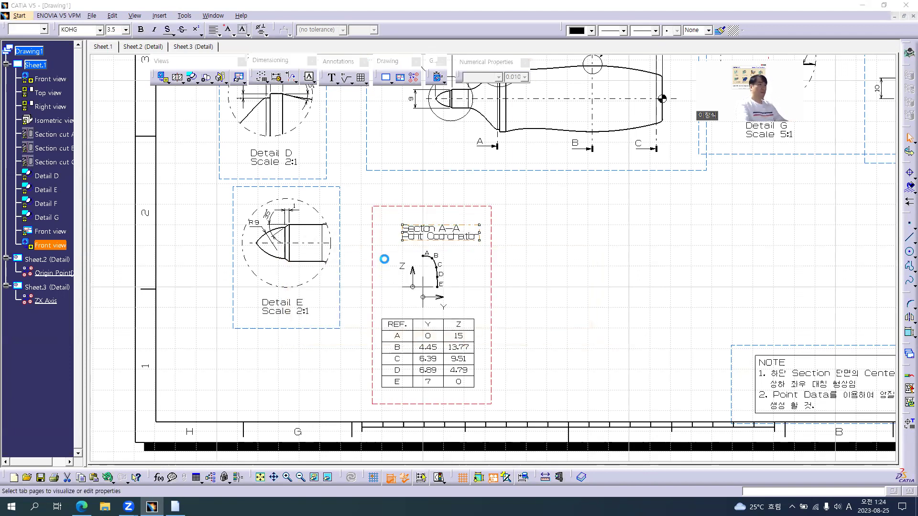
double_click(147, 299)
type("20")
key("Tab")
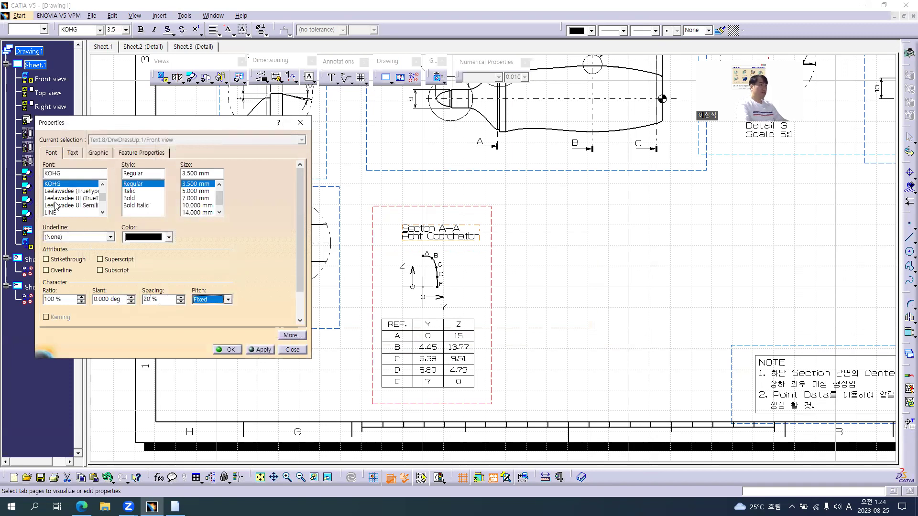
left_click(73, 153)
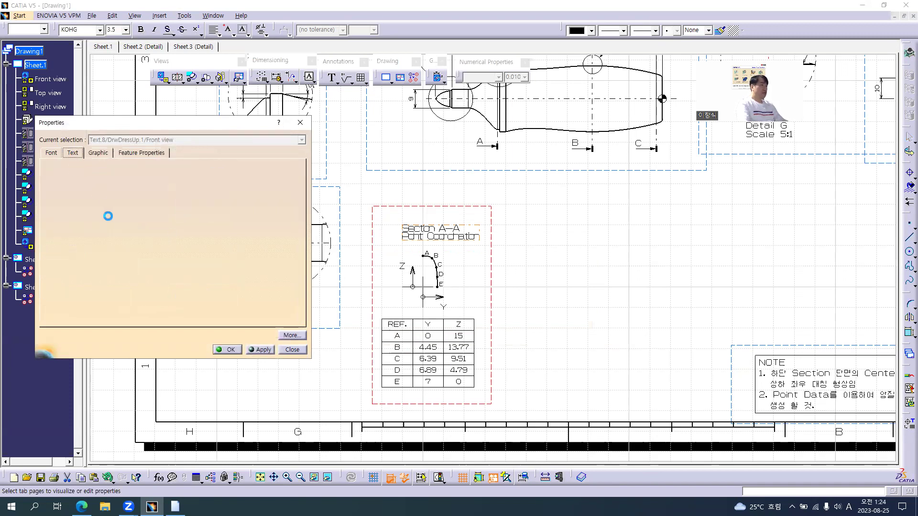
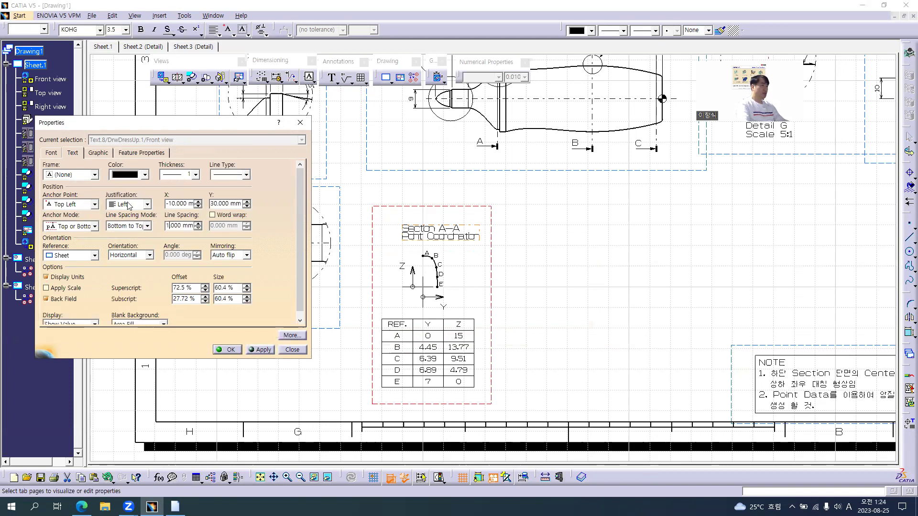
left_click(48, 153)
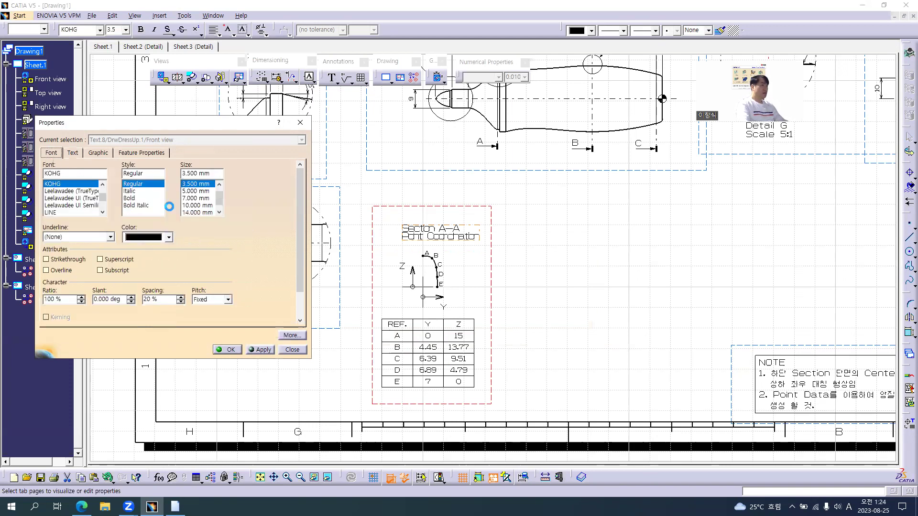
double_click(201, 174)
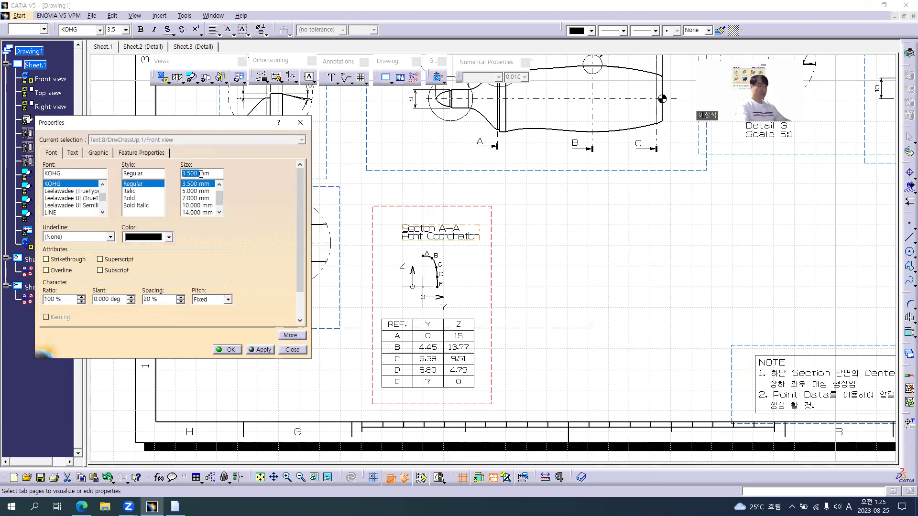
type("2.5")
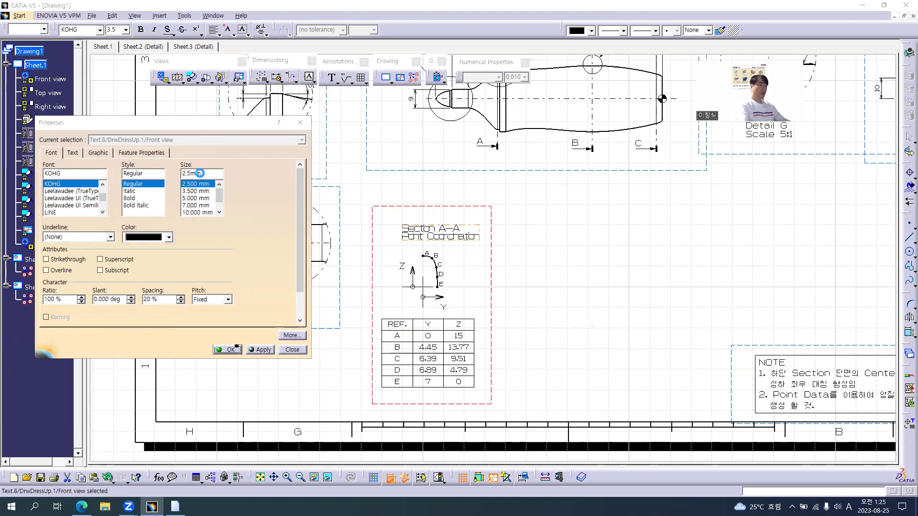
key("Return")
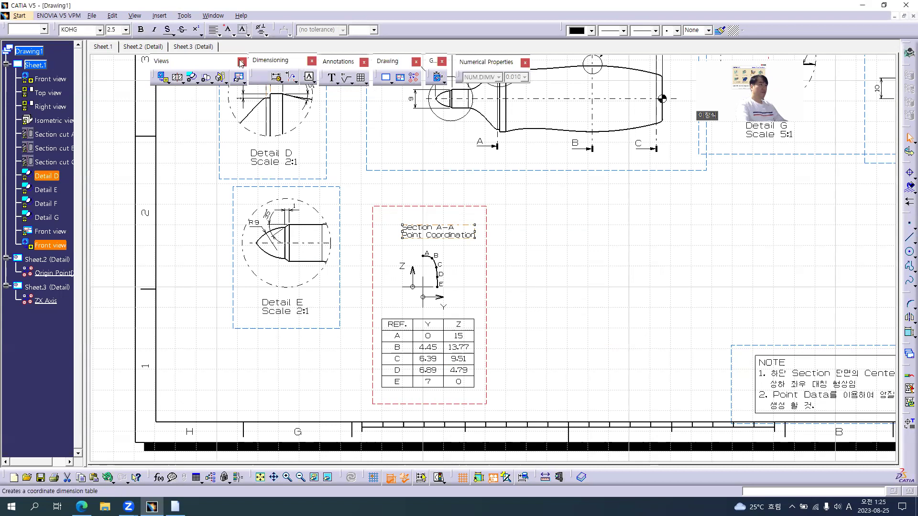
- Center-justify the two lines of the Section A-A title and shift the title slightly left above the section curve
left_click(219, 33)
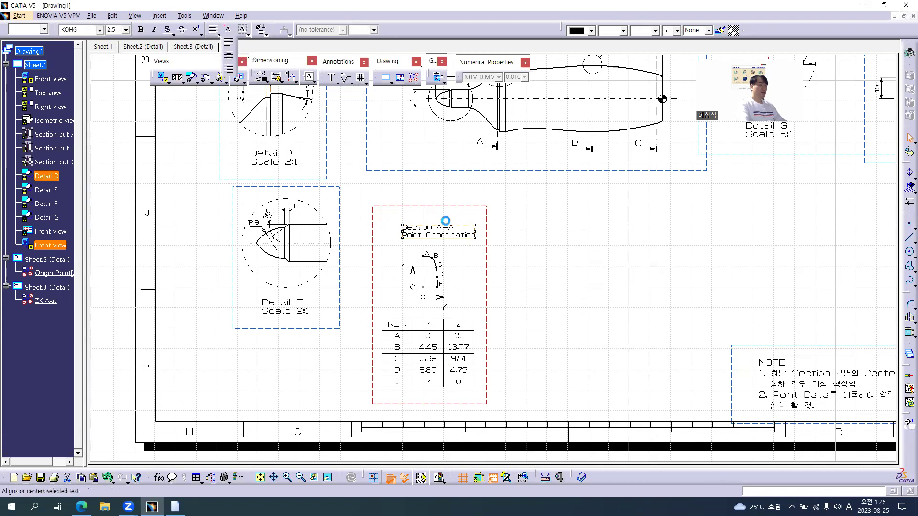
left_click(229, 56)
left_click(520, 296)
left_click(438, 234)
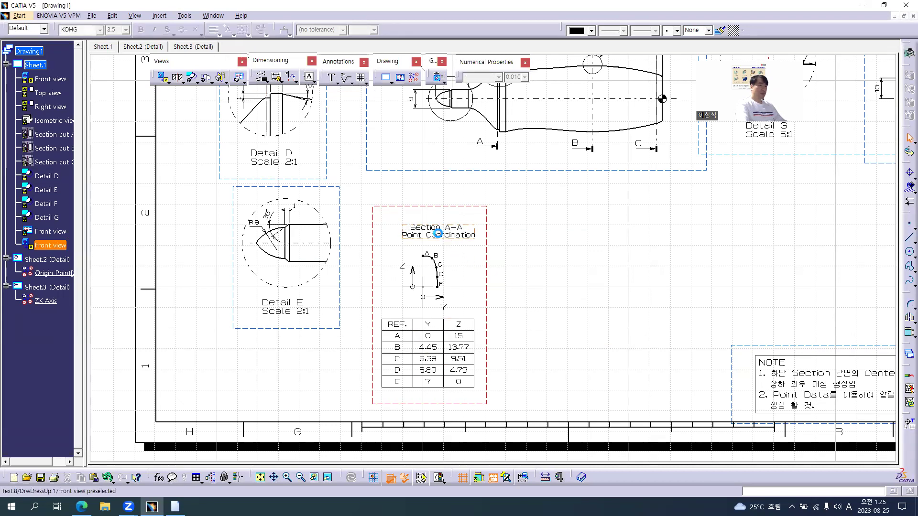
left_click_drag(432, 234, 422, 231)
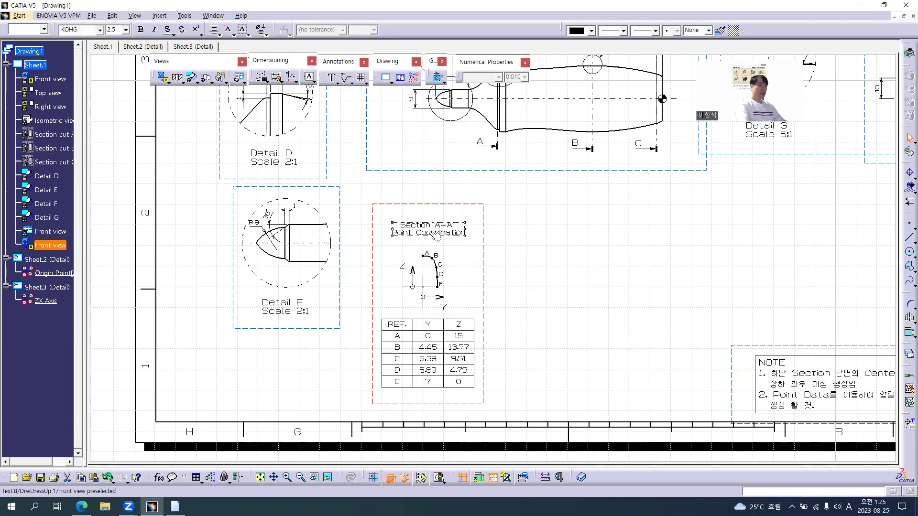
- Set the Section A-A title's font size to 3 and re-center it above the section curve and table
left_click(283, 309)
left_click(536, 262)
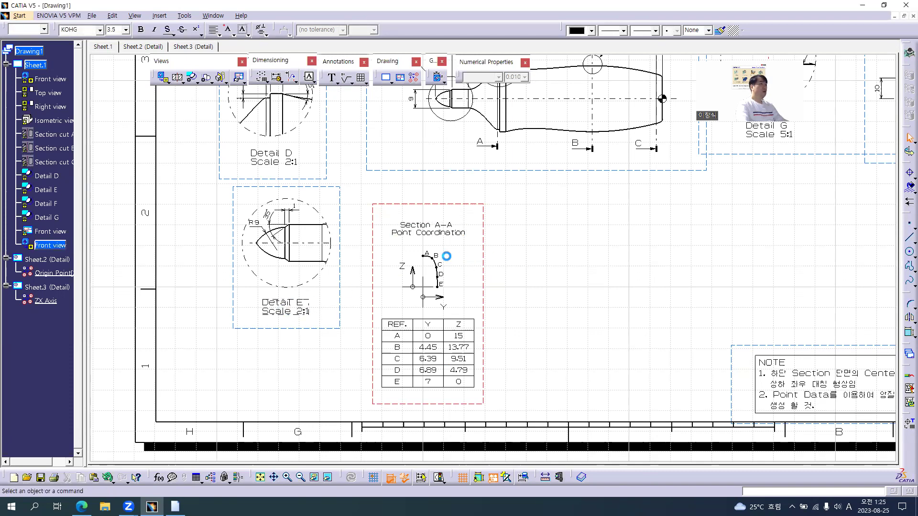
left_click(415, 226)
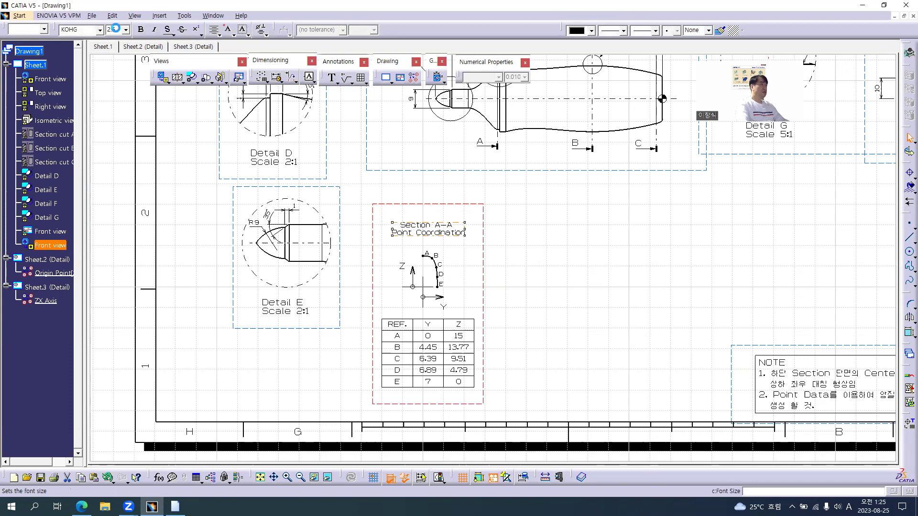
type("3")
key("Return")
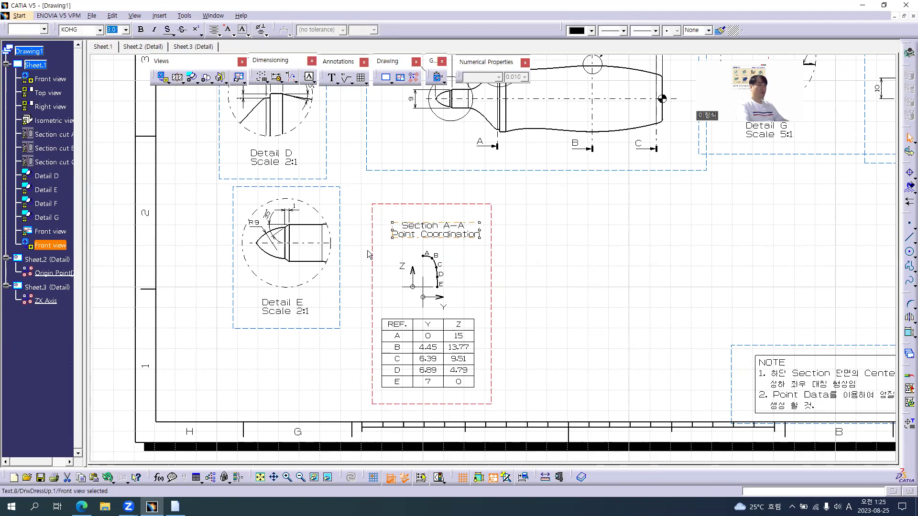
left_click_drag(418, 231, 408, 229)
left_click(507, 272)
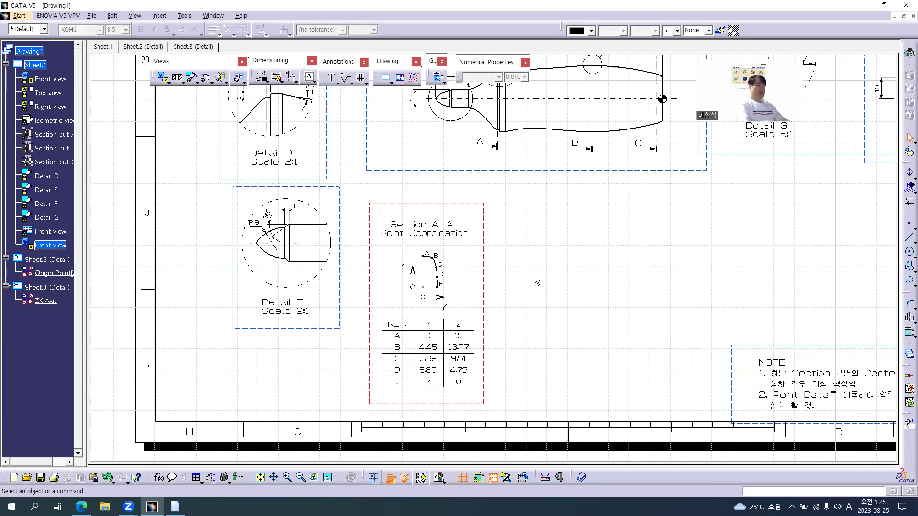
- Check the reference PDF, then duplicate the Section A-A title and place the copy to the right of the section curve
key("alt+Tab")
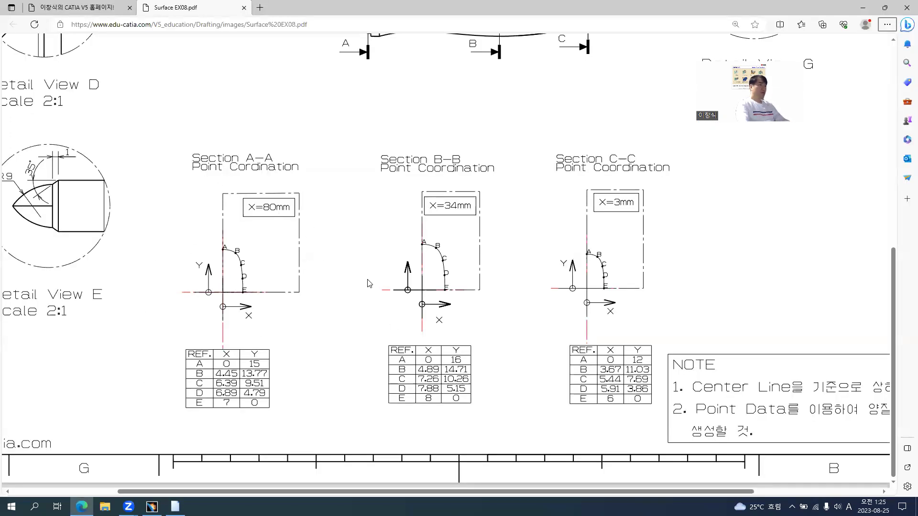
key("alt+Tab")
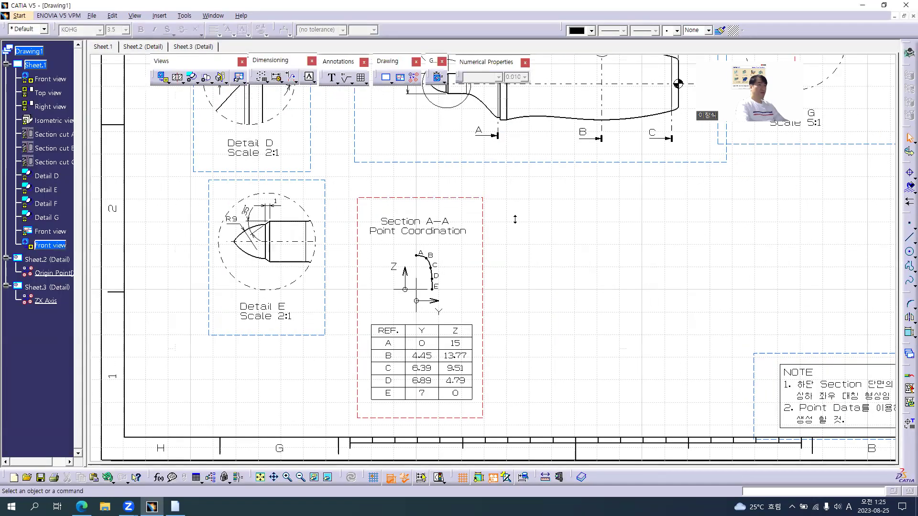
scroll(515, 219, "up", 2)
left_click(417, 218)
key("ctrl+c")
key("ctrl+v")
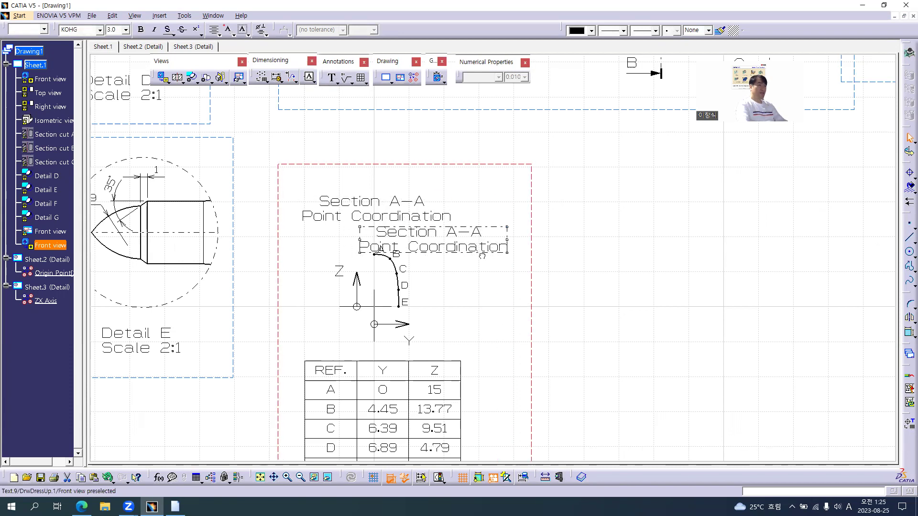
left_click(502, 266)
- Replace the copied title's text with "X = 80mm"
double_click(503, 266)
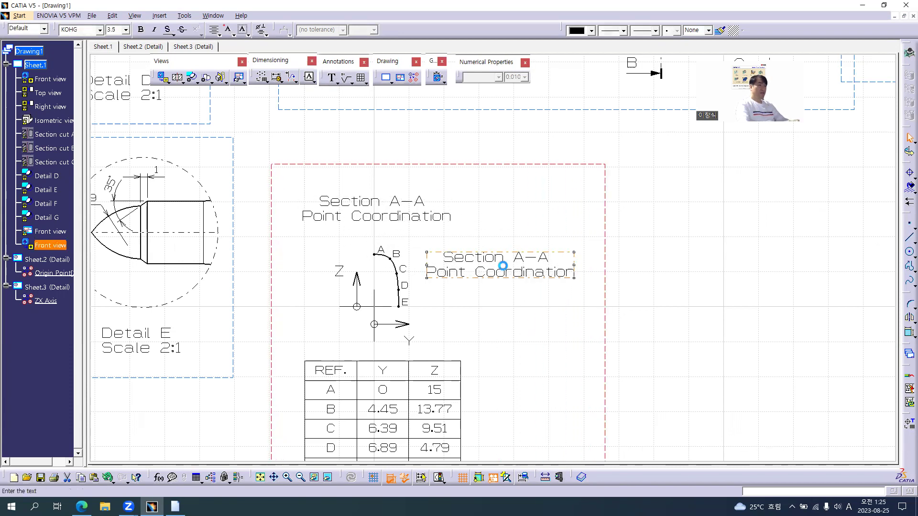
left_click_drag(361, 260, 202, 233)
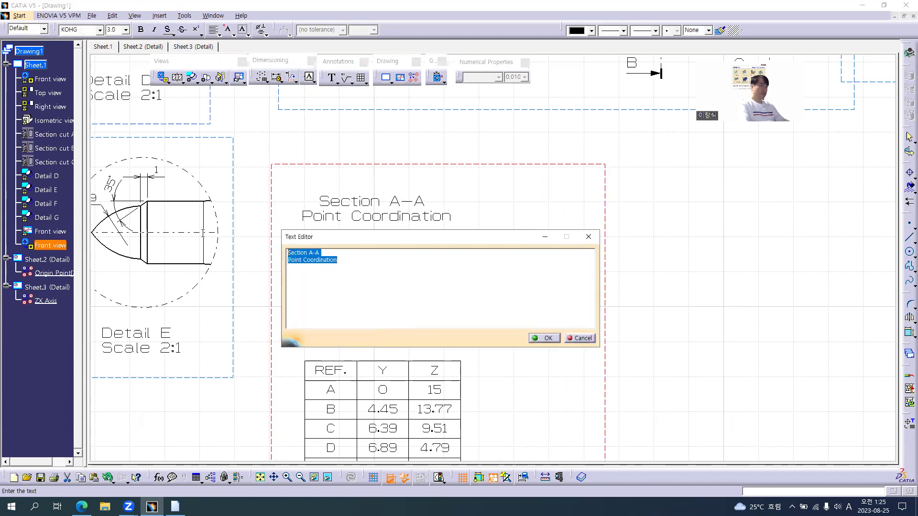
type("x=80mm")
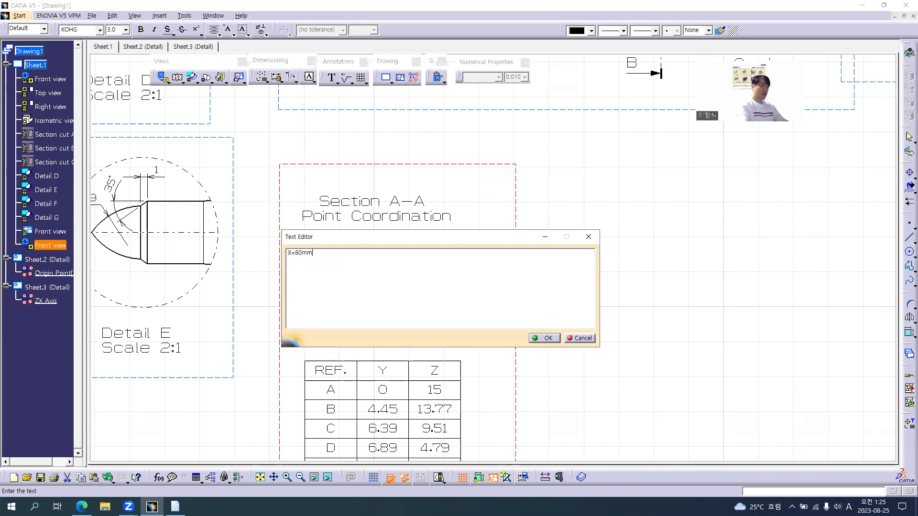
left_click(190, 233)
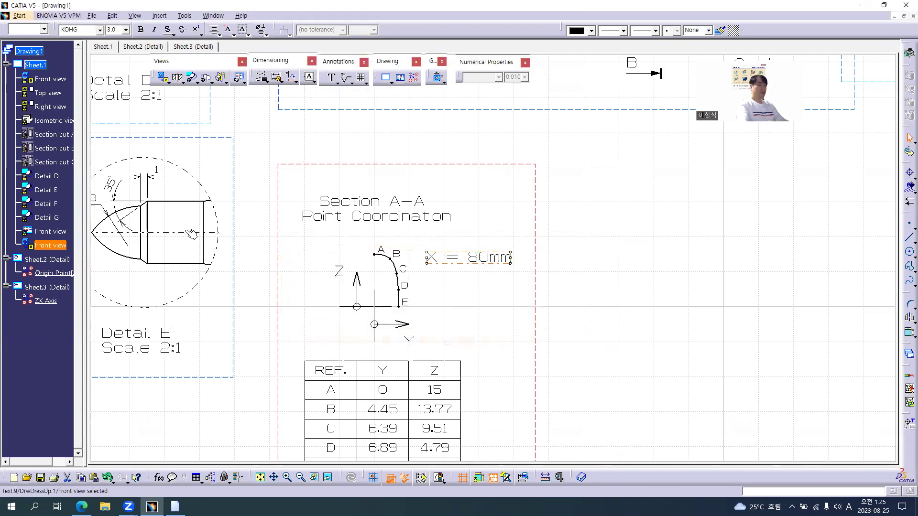
- Compare with the reference PDF and add a Rectangle frame around the "X = 80mm" text
key("alt+Tab")
key("alt+Tab")
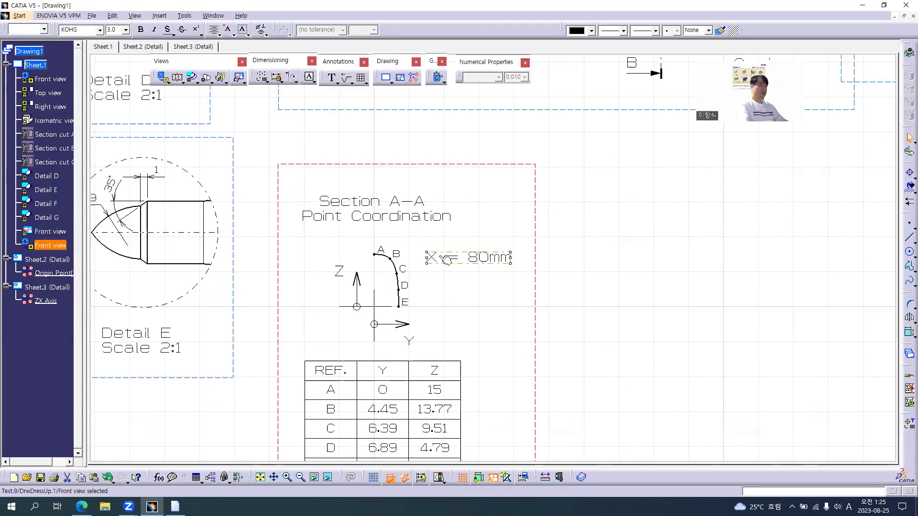
left_click(438, 257)
key("alt+Return")
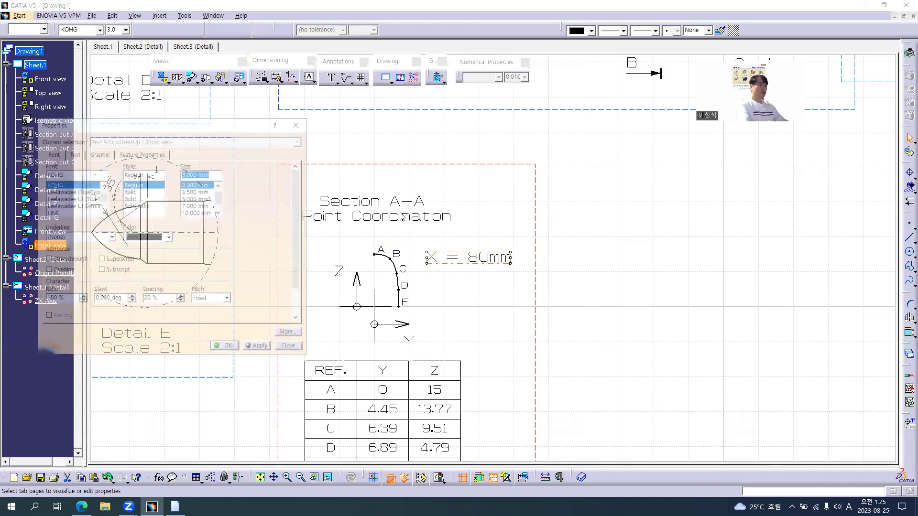
left_click(72, 154)
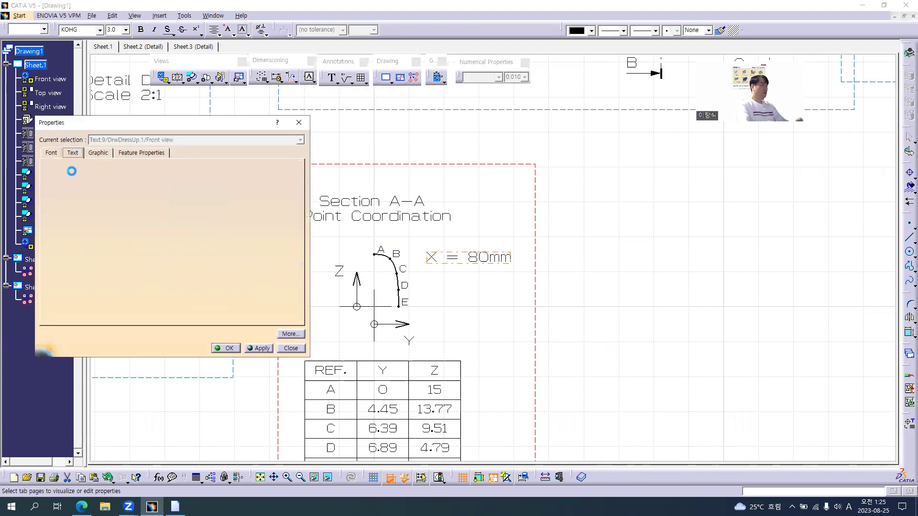
left_click(72, 175)
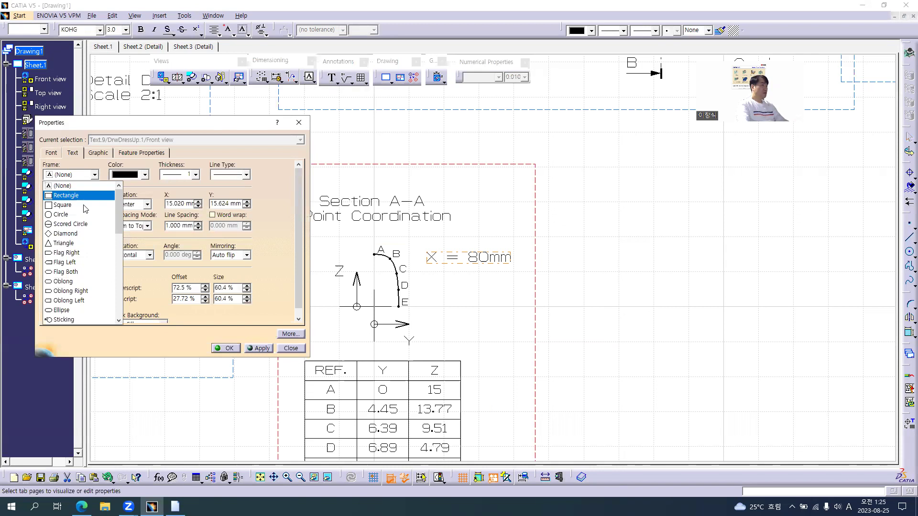
left_click(79, 196)
left_click(227, 348)
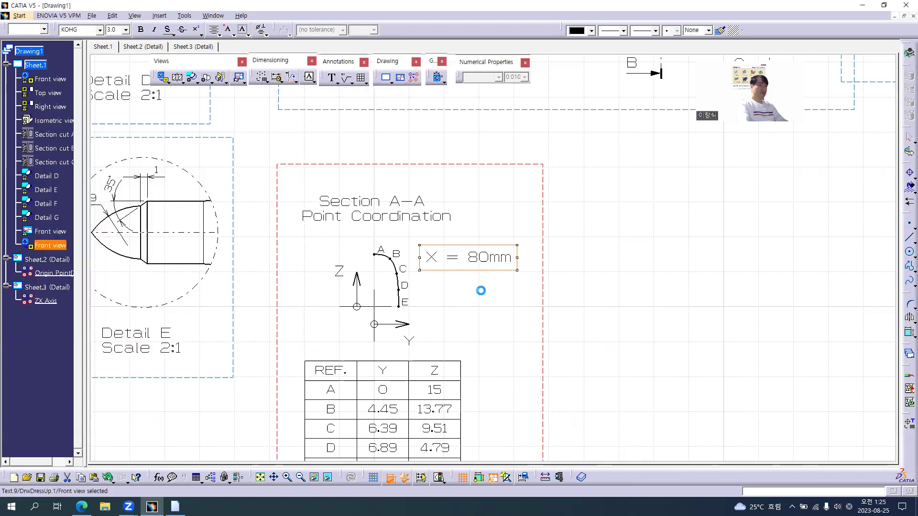
- Reposition the framed X = 80mm note slightly up and to the right of the section curve
left_click_drag(484, 267, 483, 246)
left_click(623, 281)
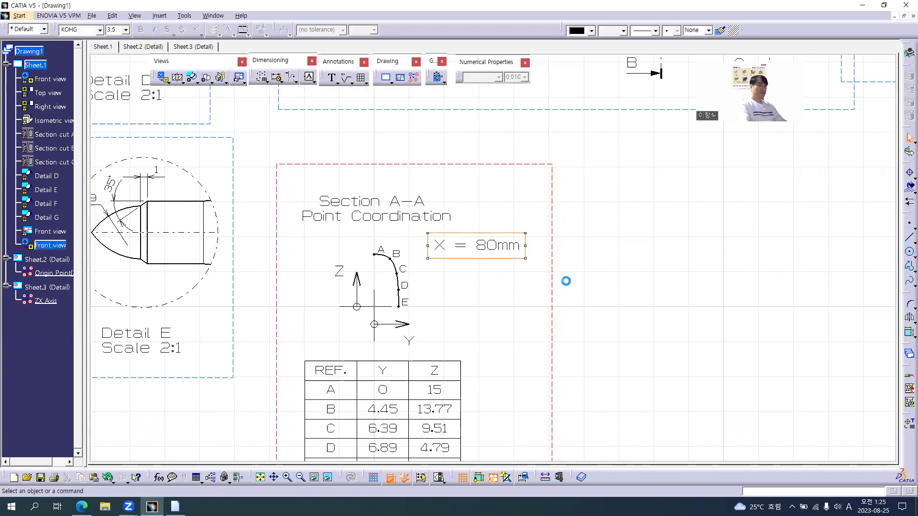
mouse_move(567, 280)
middle_mouse_down()
mouse_move(567, 323)
mouse_move(558, 279)
middle_mouse_up()
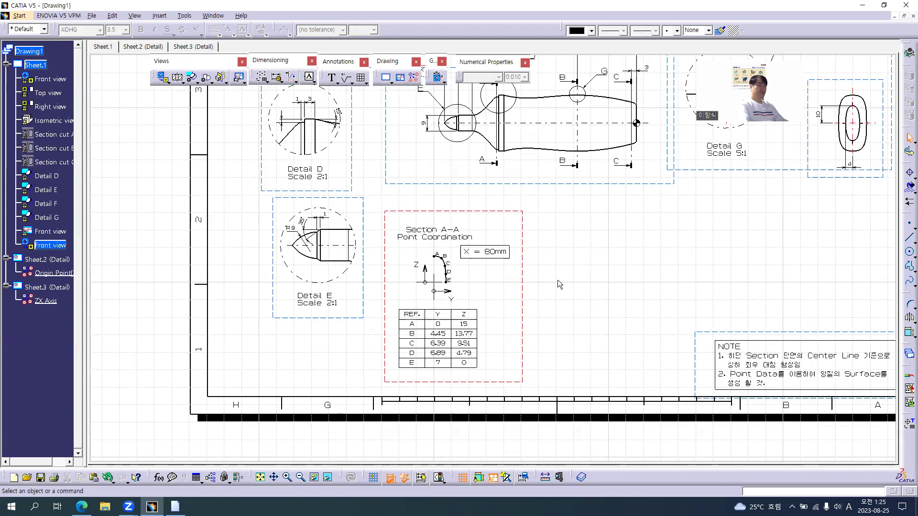
- Compare with the reference PDF and remove the spaces in the framed note so it reads "X=80mm"
key("alt+Tab")
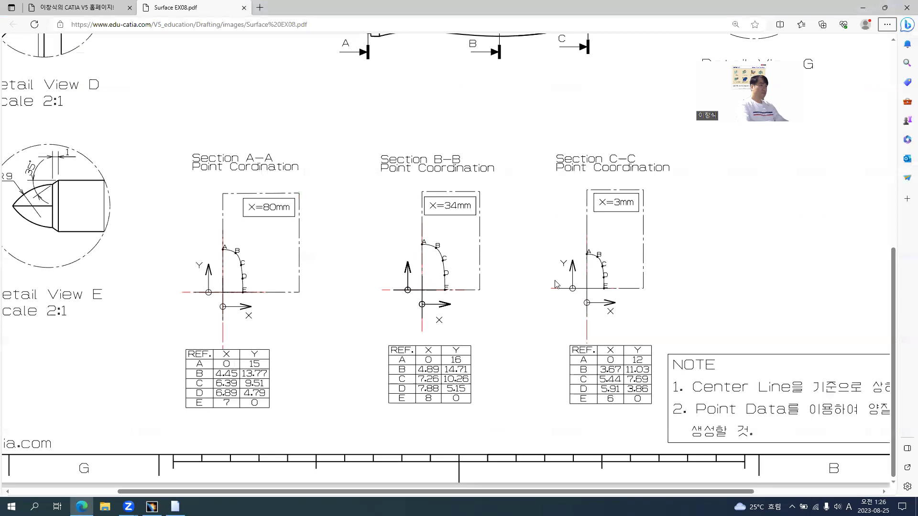
key("alt+Tab")
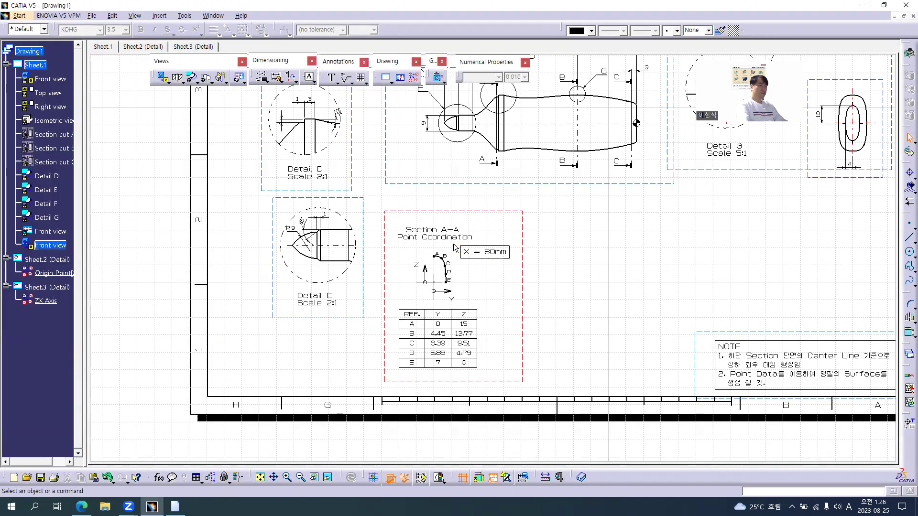
key("alt+Tab")
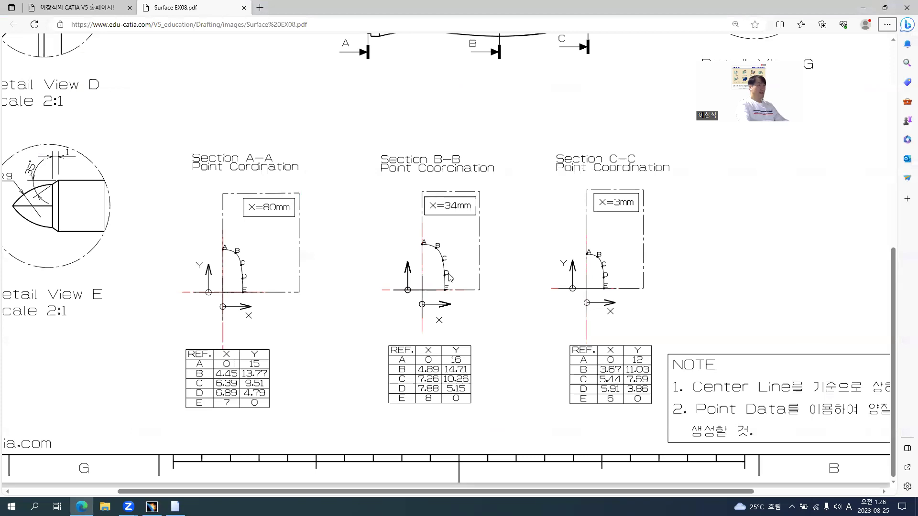
key("alt+Tab")
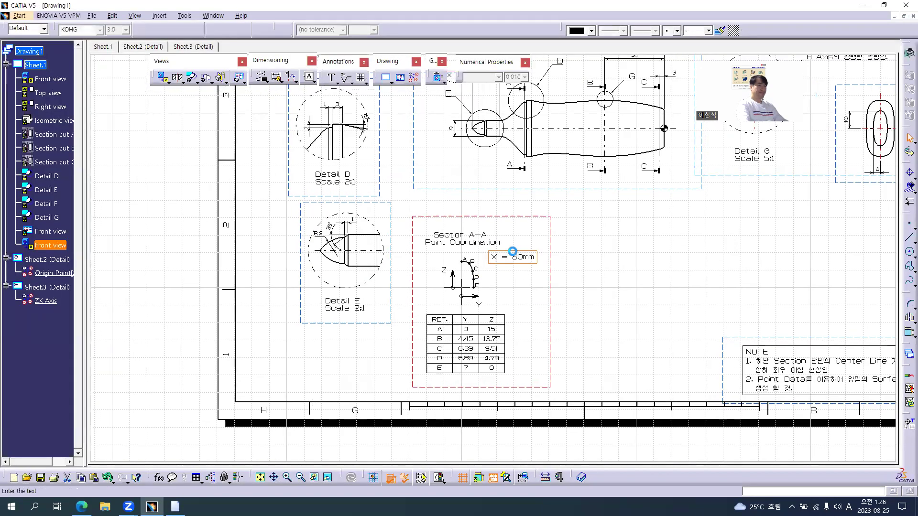
double_click(506, 256)
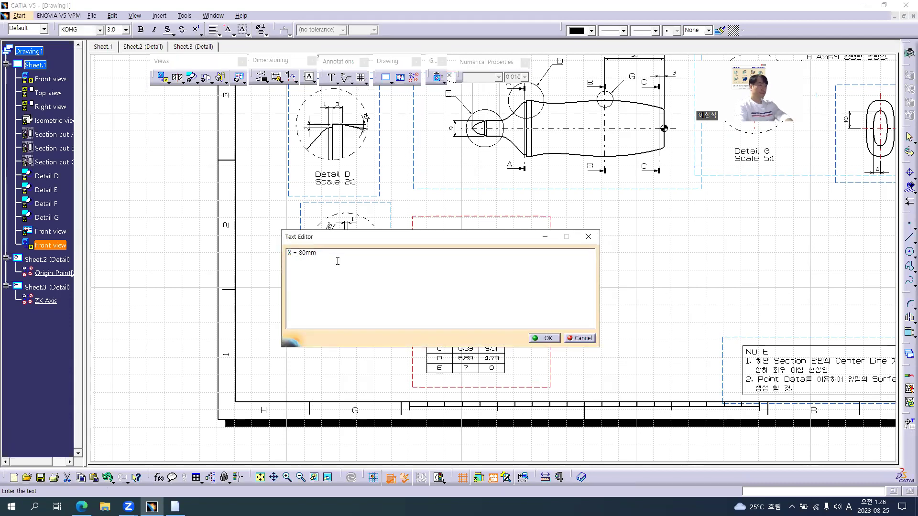
left_click(544, 338)
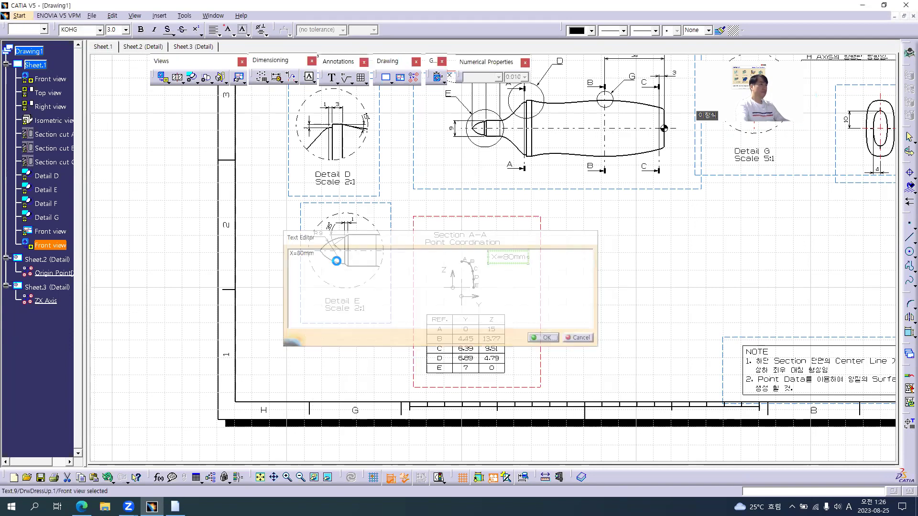
left_click(565, 304)
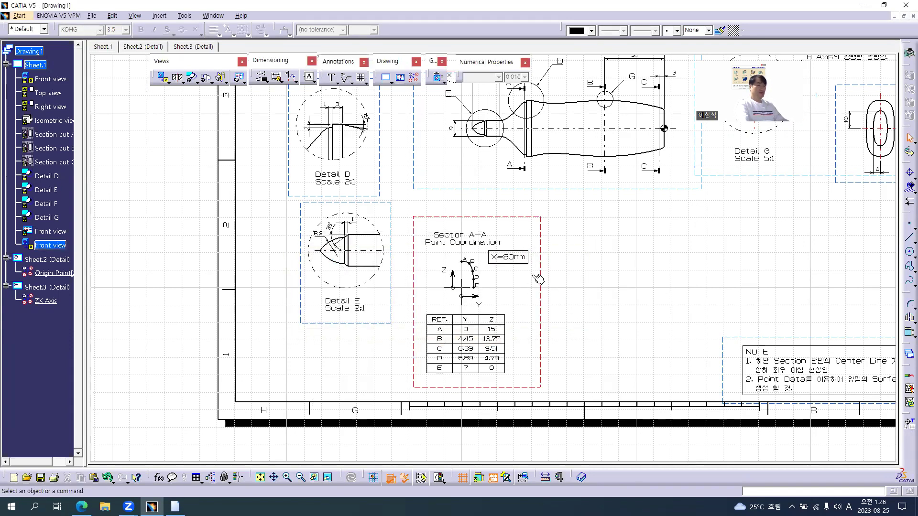
- Nudge the framed X=80mm note slightly closer to the section curve
scroll(516, 264, "up", 3)
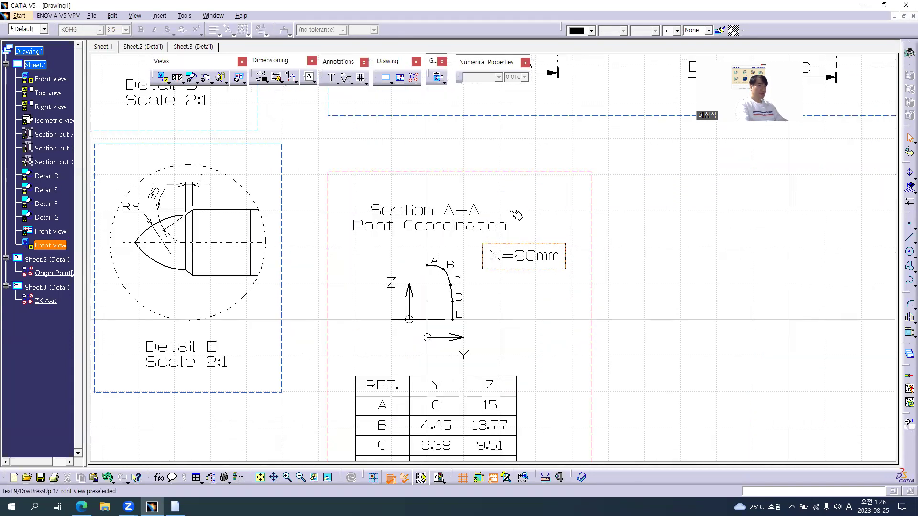
mouse_move(530, 265)
left_mouse_down()
mouse_move(528, 246)
mouse_move(527, 297)
mouse_move(527, 263)
mouse_move(519, 262)
left_mouse_up()
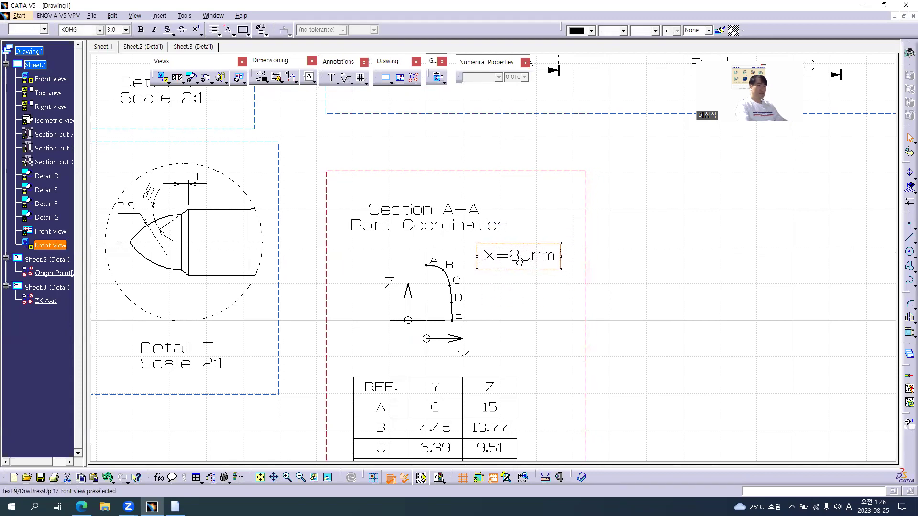
left_click(703, 281)
scroll(637, 303, "down", 3)
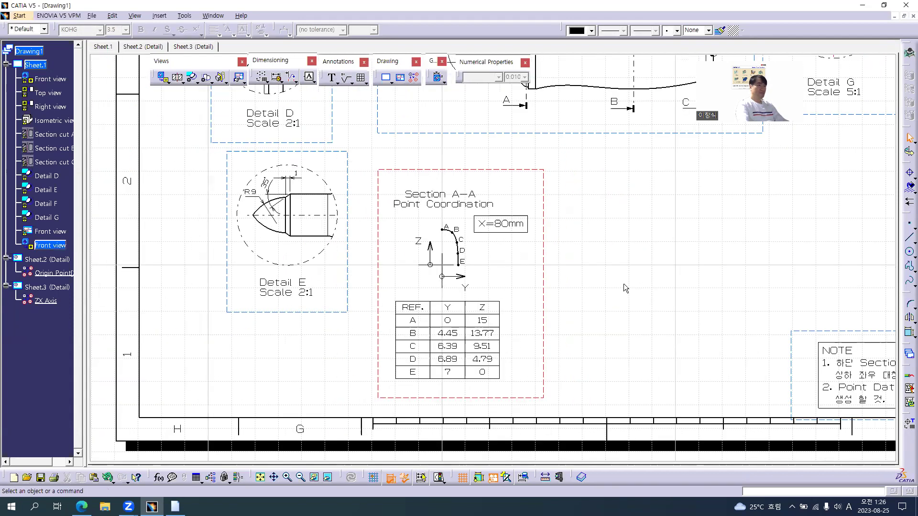
- Check the reference PDF and change the line thickness of the section curve running through points A to E
key("alt+Tab")
key("alt+Tab")
middle_click_drag(407, 268, 404, 197)
left_click(345, 170)
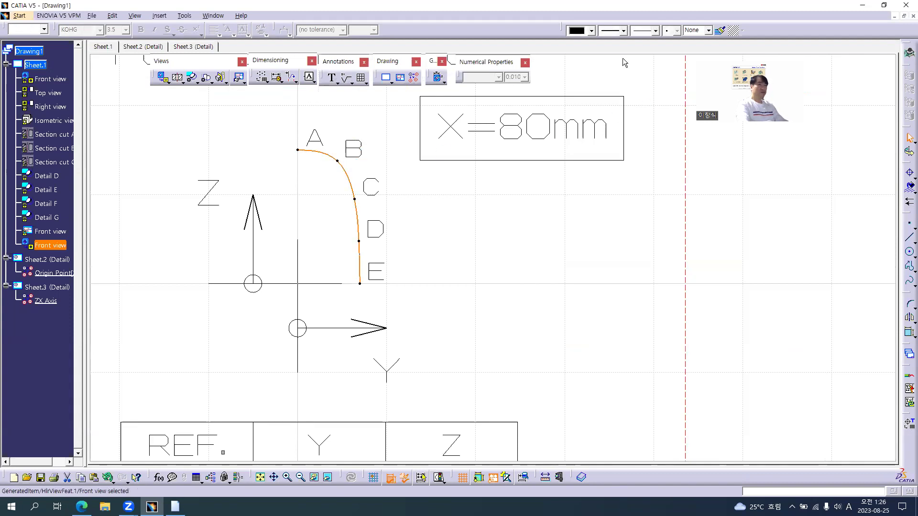
left_click(623, 31)
left_click(628, 41)
left_click(537, 238)
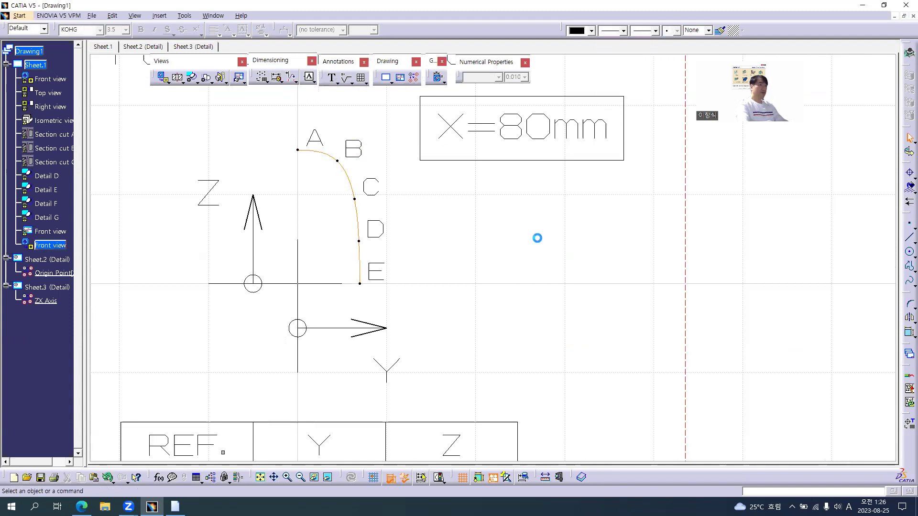
middle_click_drag(504, 237, 504, 320)
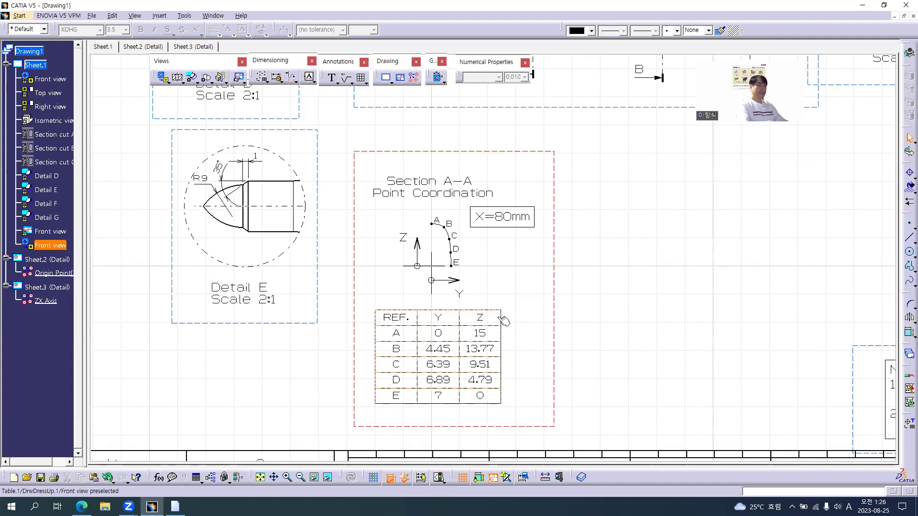
- Check the reference PDF, then copy the Section A-A point coordination view and paste two duplicates into Sheet.1
key("alt+Tab")
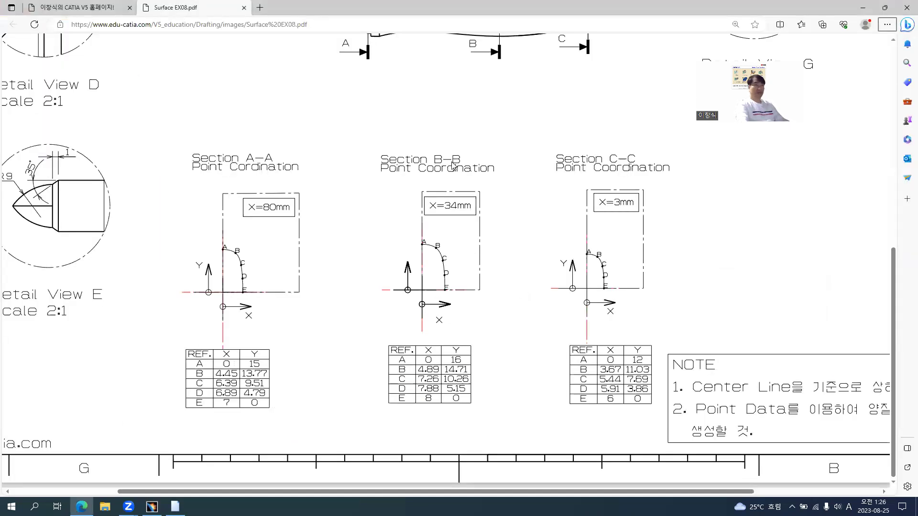
key("alt+Tab")
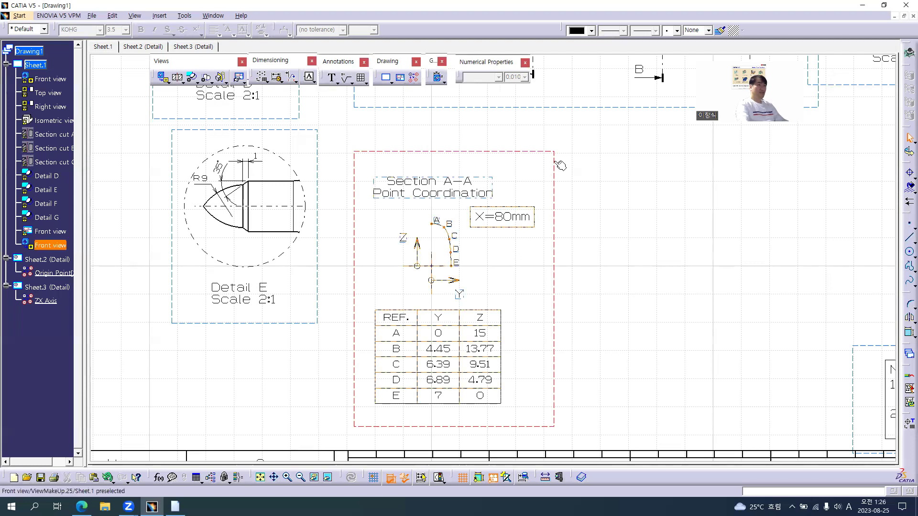
left_click(43, 245)
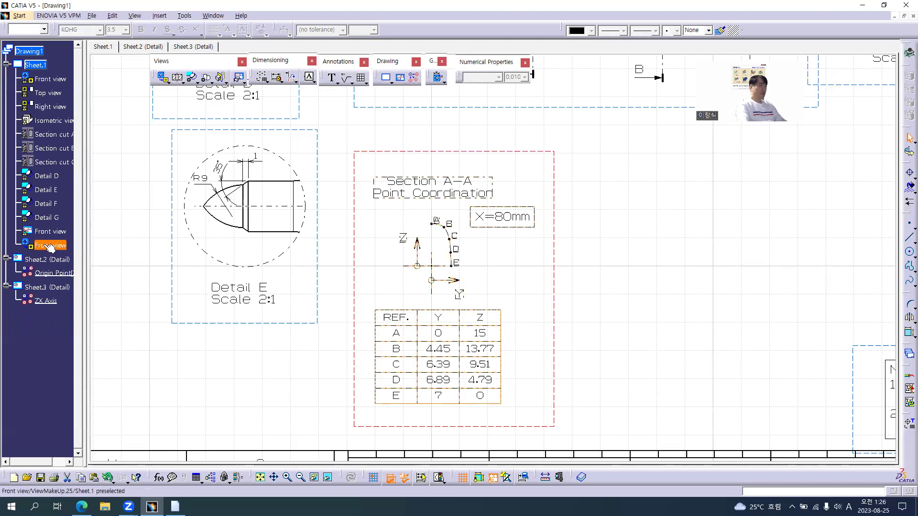
left_click(36, 65, "ctrl")
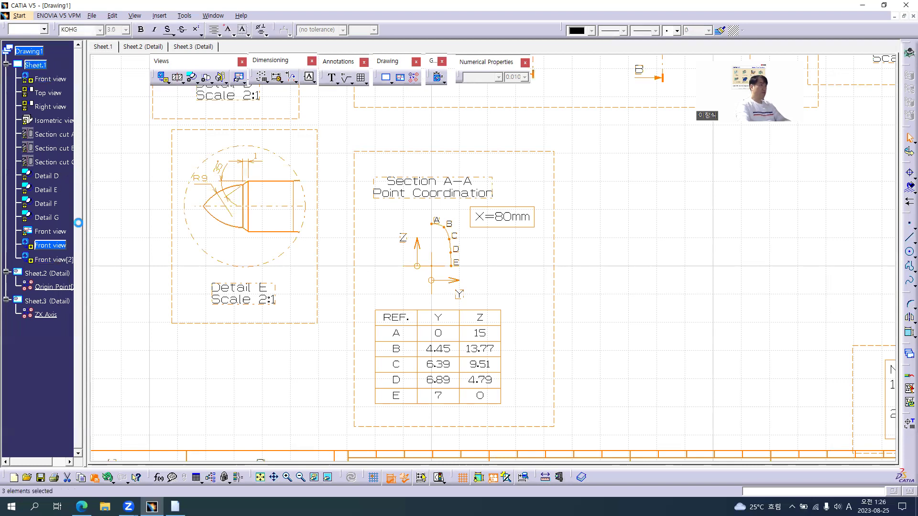
key("ctrl+v")
- Set the original coordination view's name prefix to "Section A-A" in its view properties
left_click(51, 246)
key("alt+Return")
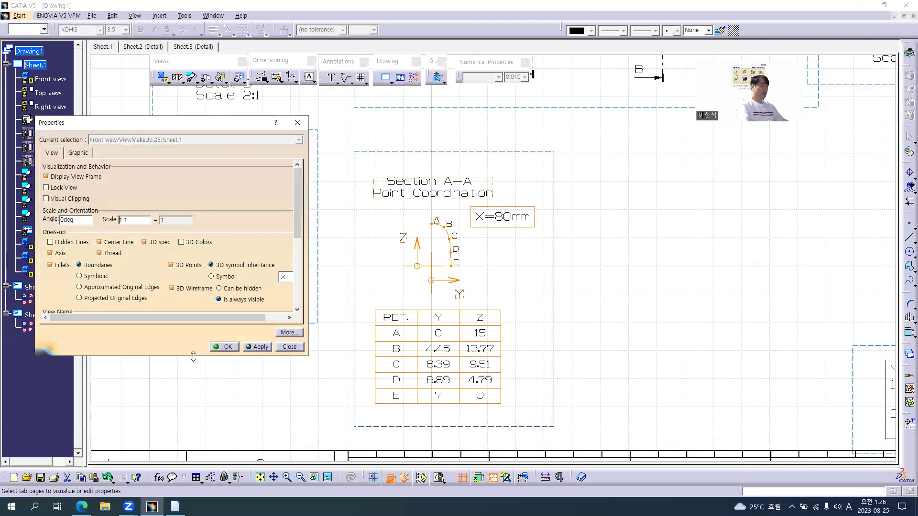
left_click_drag(194, 360, 197, 473)
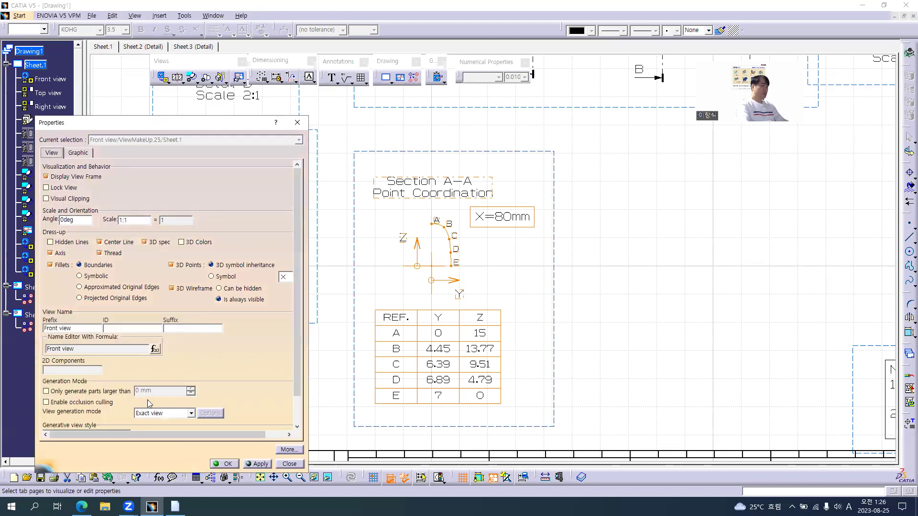
left_click_drag(79, 331, 13, 328)
type("Section A-A")
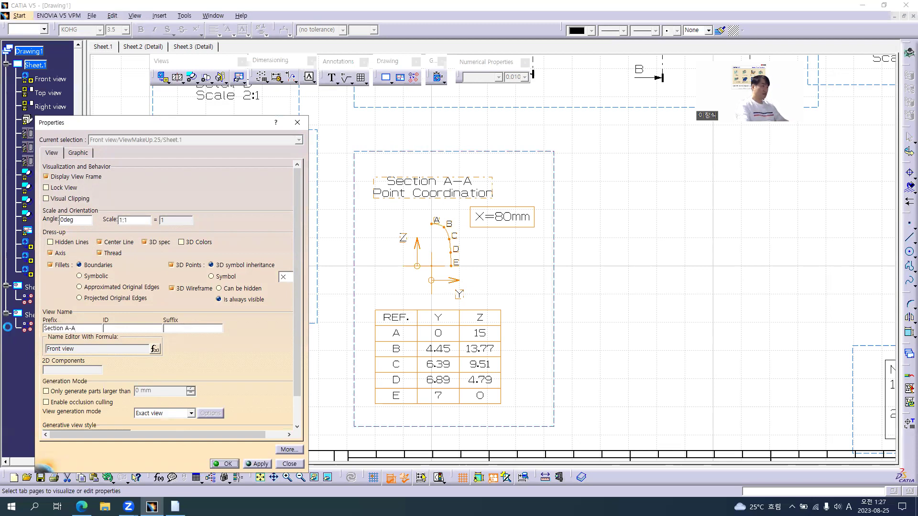
key("Return")
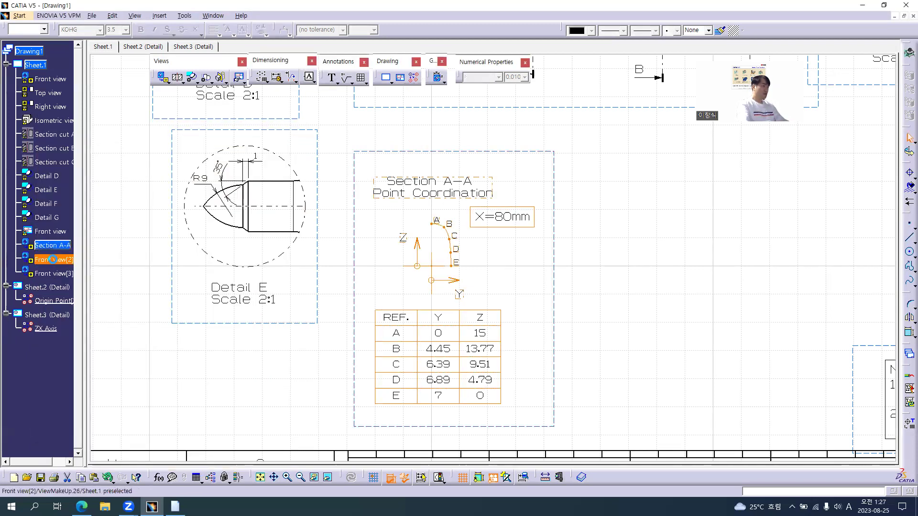
- Set the first duplicated view's name prefix to "Section B-B" in its view properties
left_click(52, 260)
key("alt+Return")
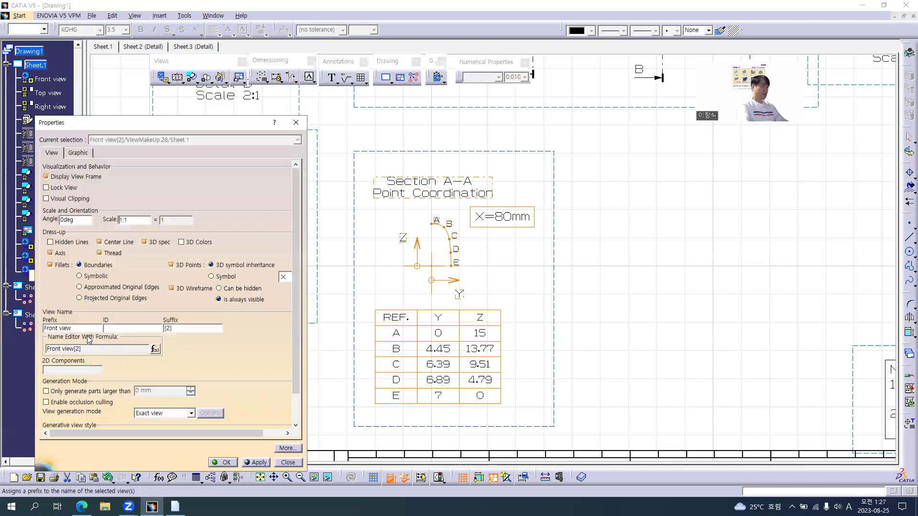
left_click_drag(71, 327, 1, 345)
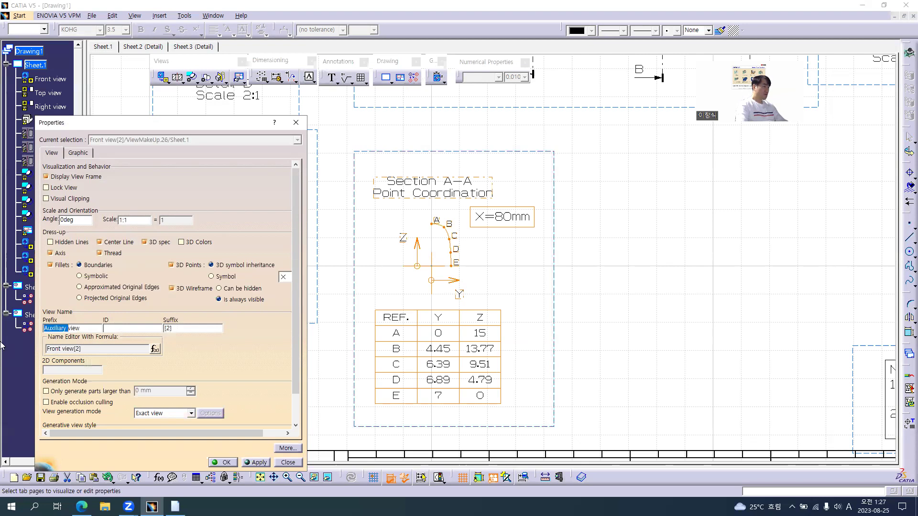
type("Section B-B")
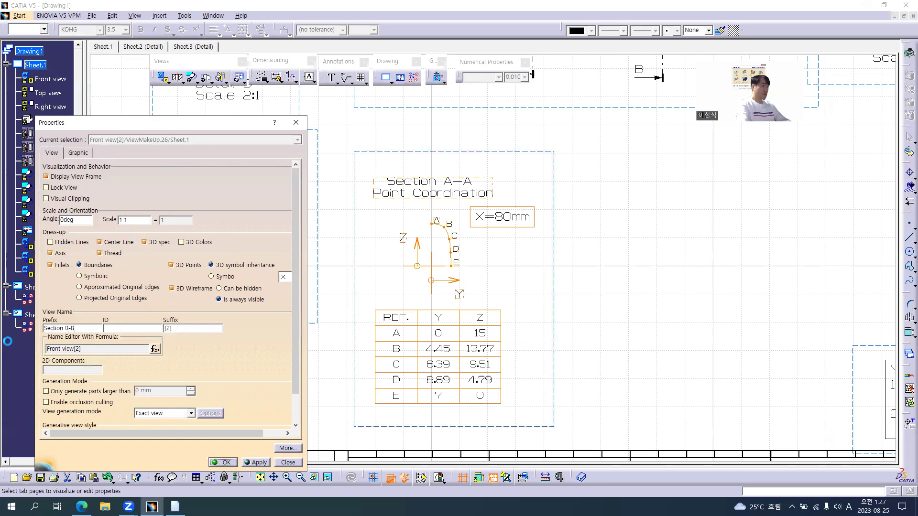
key("Return")
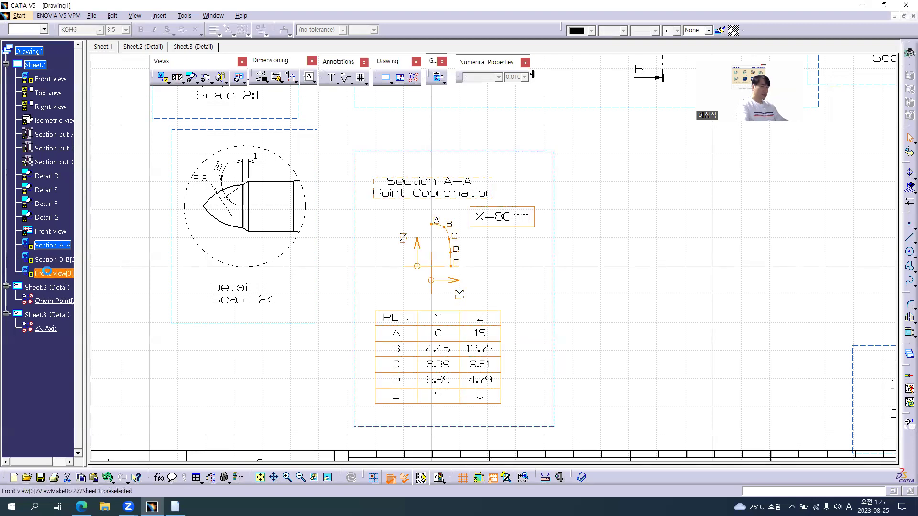
- Set the second duplicated view's name prefix to "Section C-C" in its view properties
left_click(46, 271)
key("alt+Return")
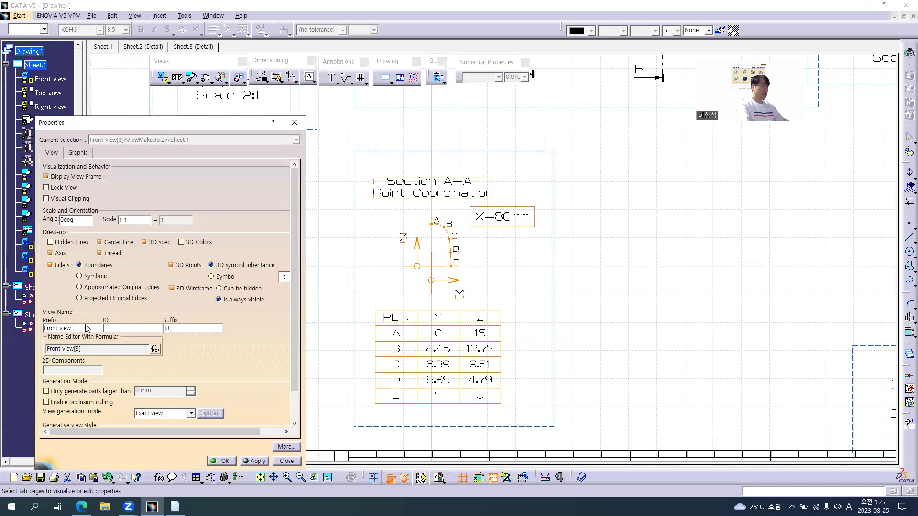
type("Section C-C")
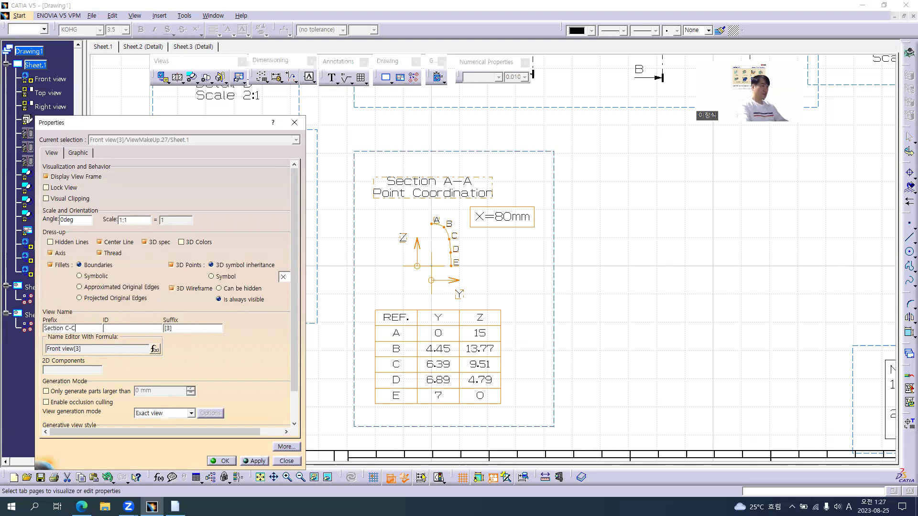
key("Return")
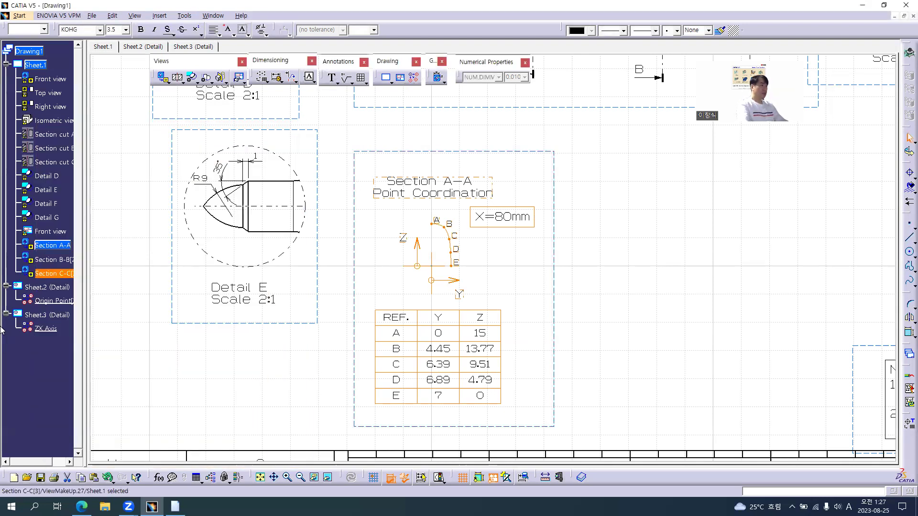
- Move the duplicated Section B-B and Section C-C views off the original so all three stand in a row
left_click(62, 262)
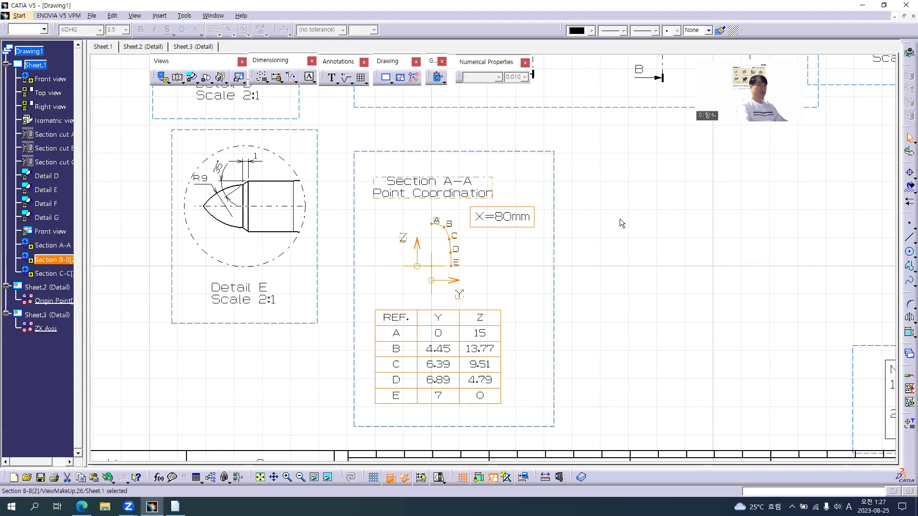
left_click_drag(553, 153, 805, 156)
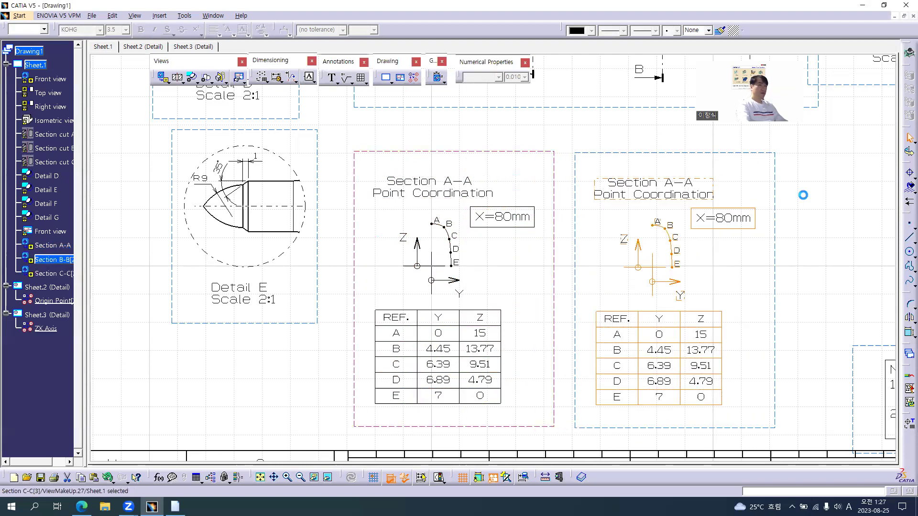
left_click(580, 185)
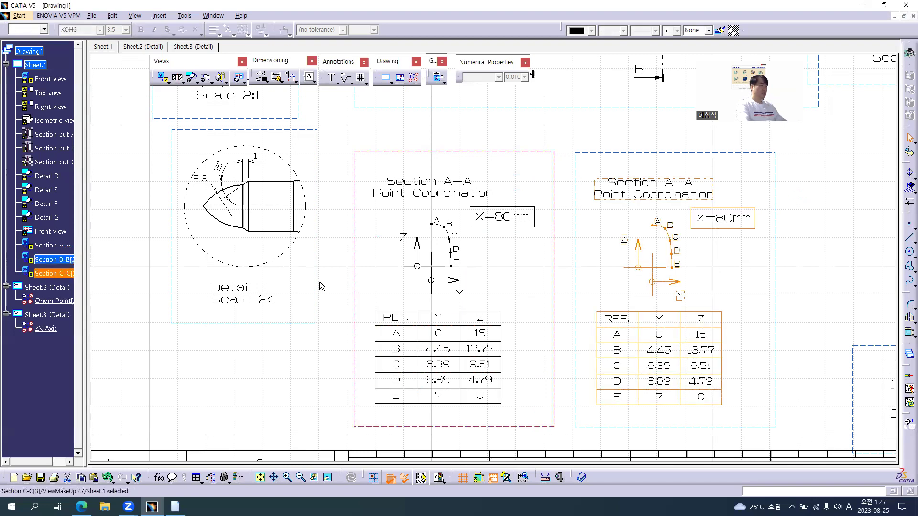
scroll(566, 246, "down", 4)
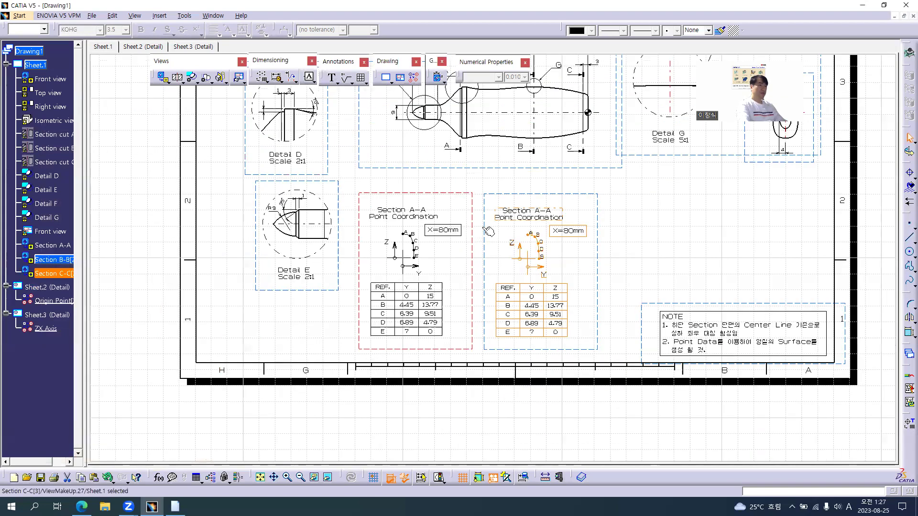
left_click_drag(497, 224, 582, 229)
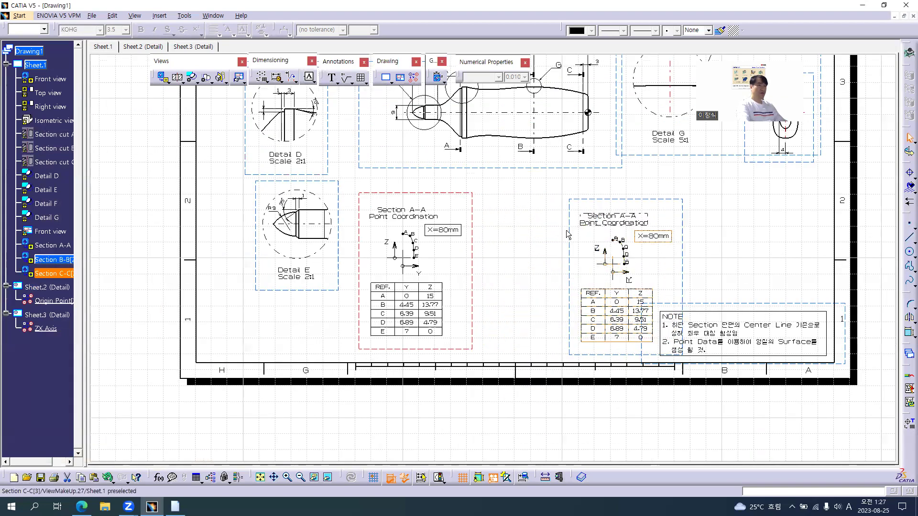
left_click_drag(472, 208, 576, 208)
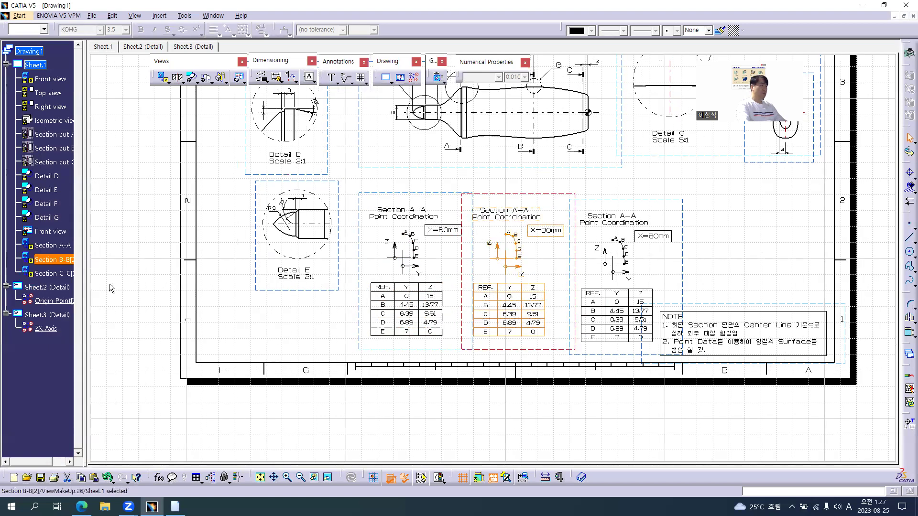
left_click(475, 356)
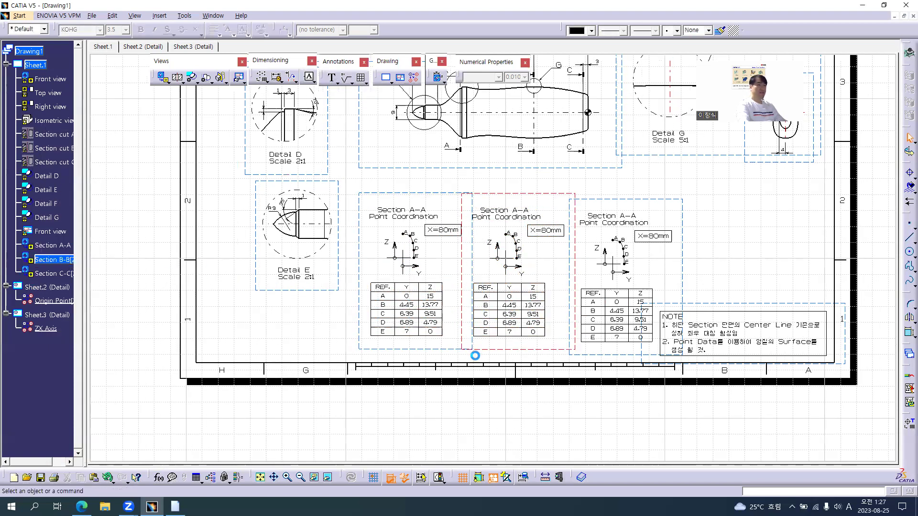
- Raise the Section C-C view so its frame roughly lines up with the Section B-B view frame
scroll(476, 337, "up", 2)
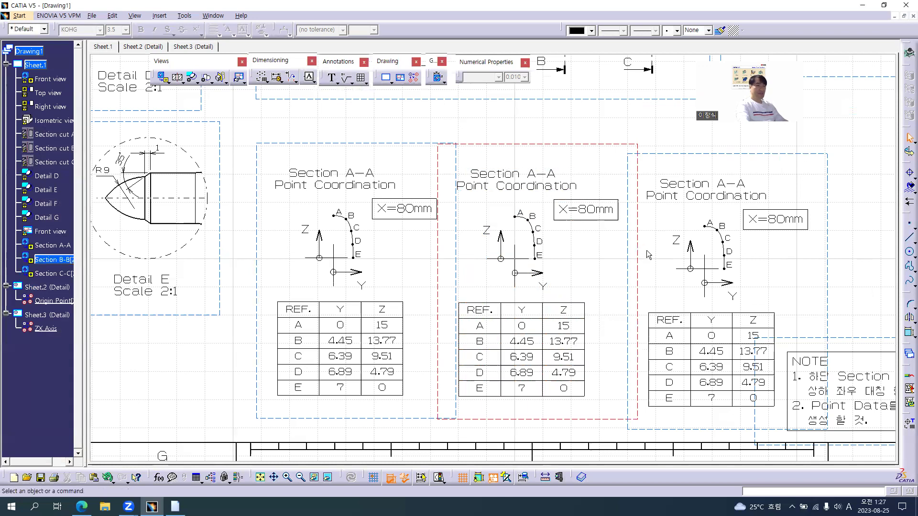
left_click_drag(682, 154, 687, 145)
left_click_drag(538, 145, 537, 144)
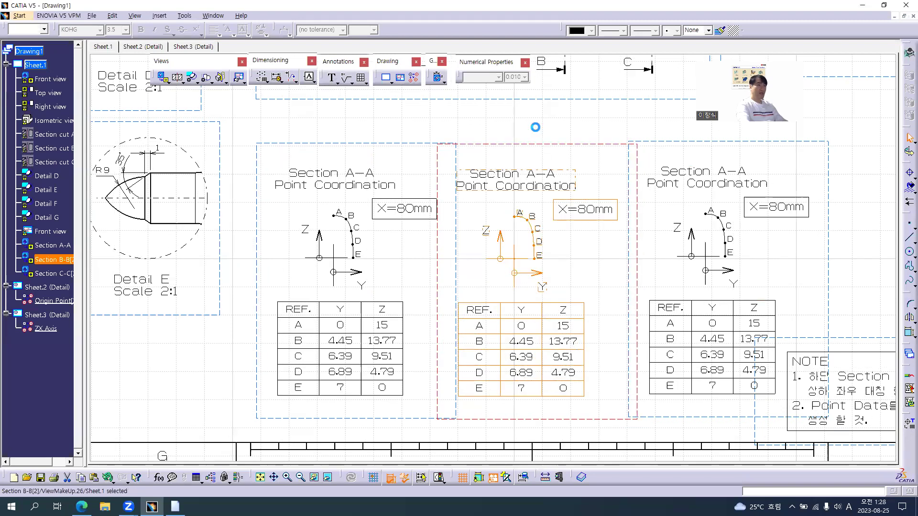
- Change the middle view's title text to "Section B-B", keeping the "Point Coordination" line
double_click(520, 178)
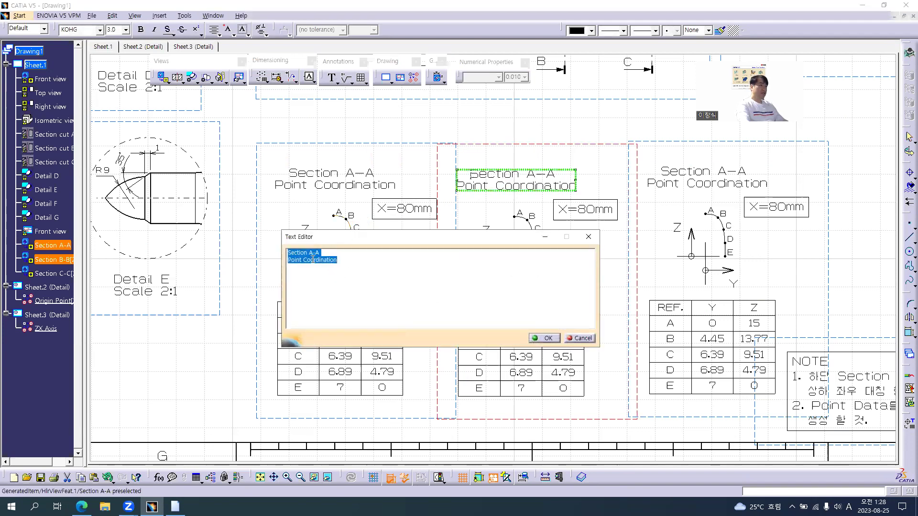
left_click_drag(308, 252, 328, 251)
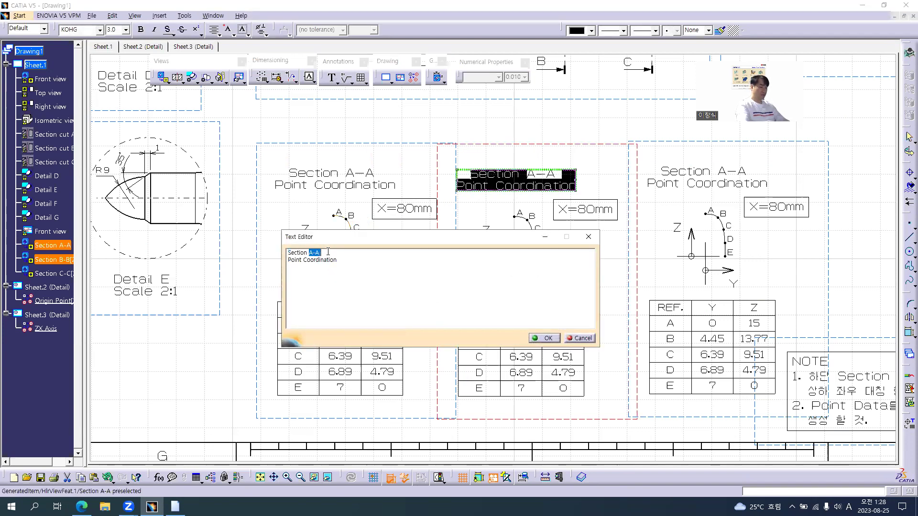
type("B-B")
left_click(544, 338)
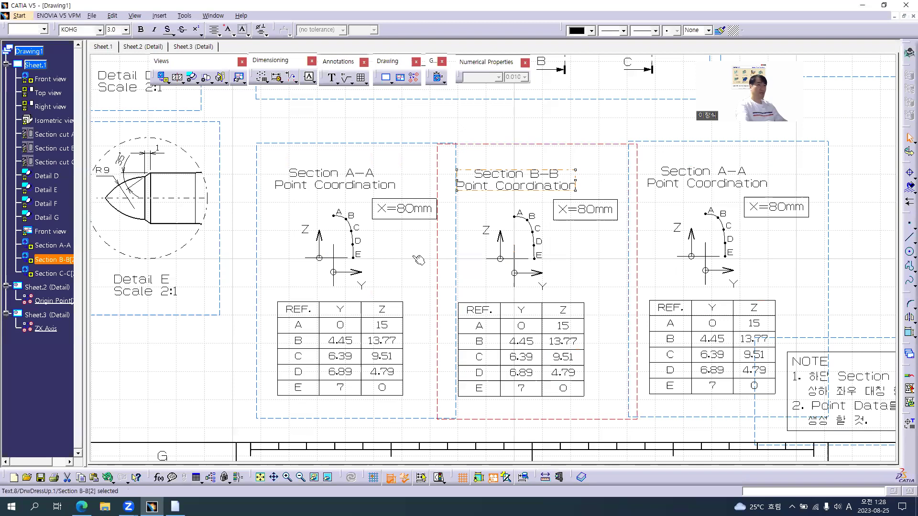
- Change the third view's title text to "Section C-C", keeping the "Point Coordination" line
double_click(707, 184)
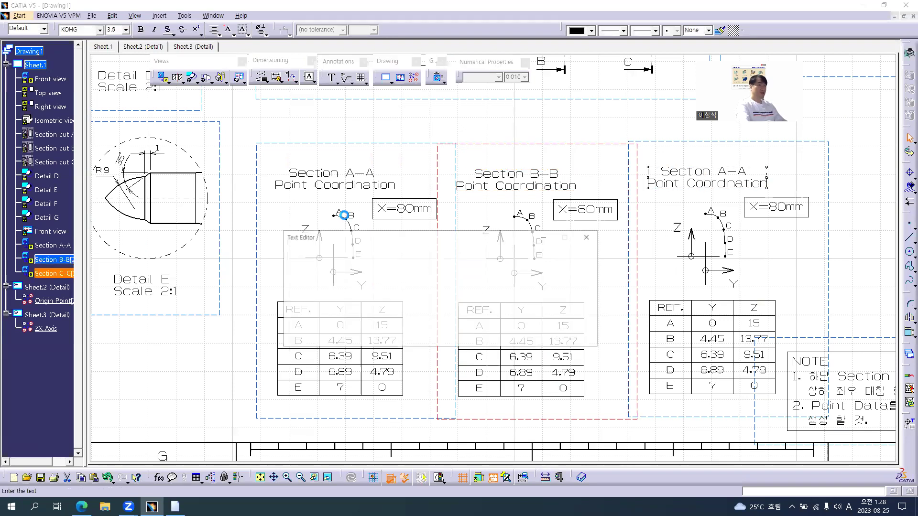
left_click_drag(308, 252, 357, 250)
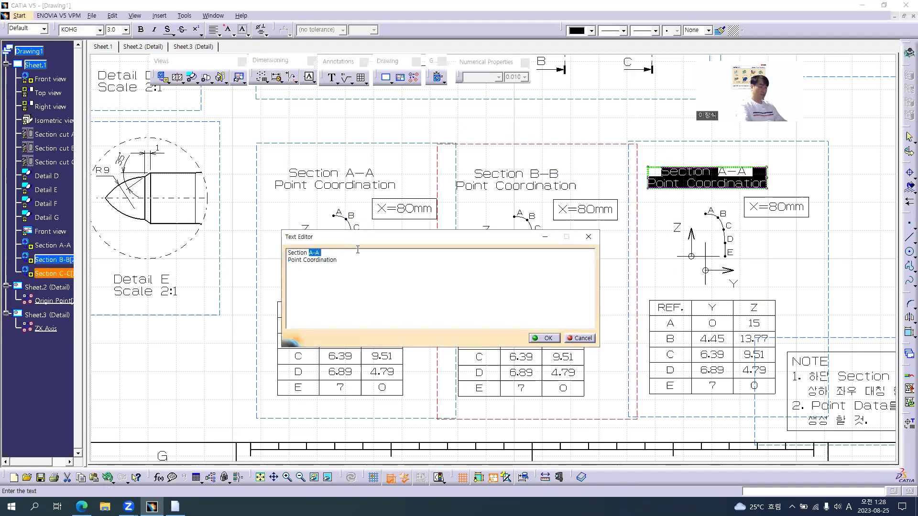
type("C-C")
key("Tab")
key("Return")
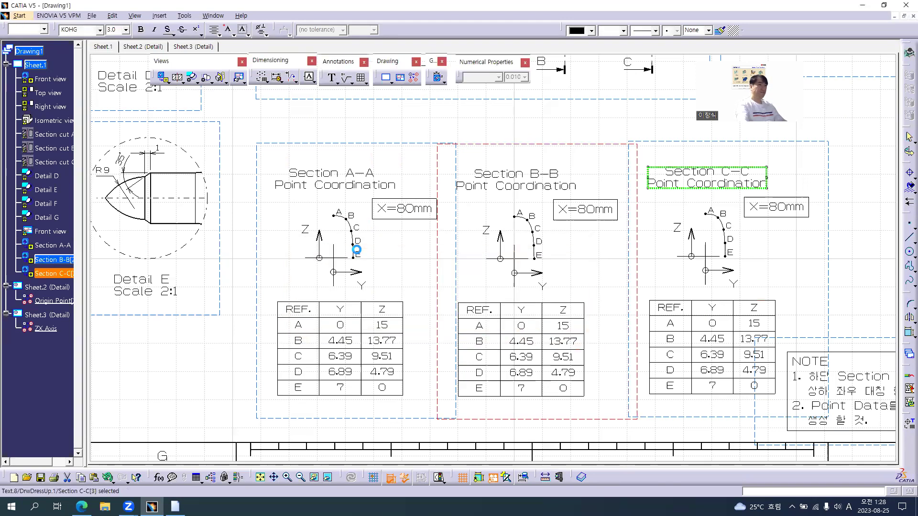
- Check the reference drawing and change the framed label in the Section B-B view to "X=34mm"
double_click(585, 210)
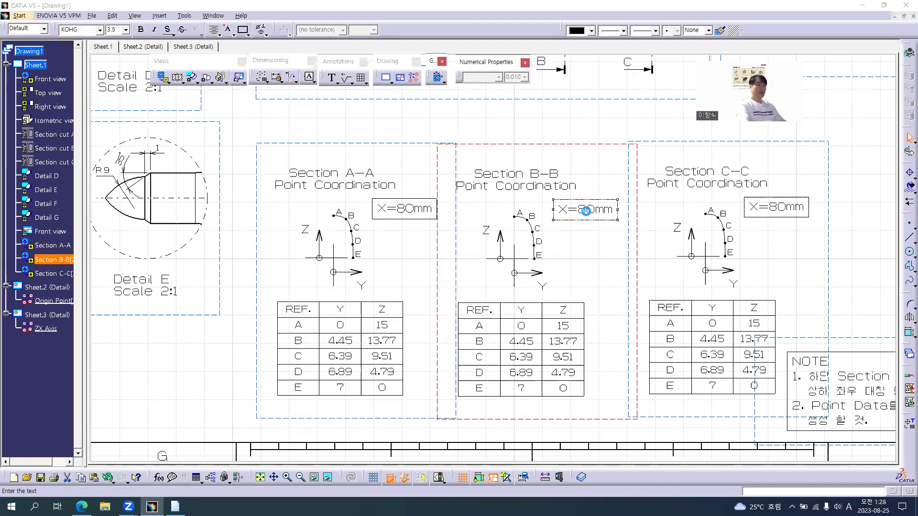
key("alt+Tab")
key("alt+Tab")
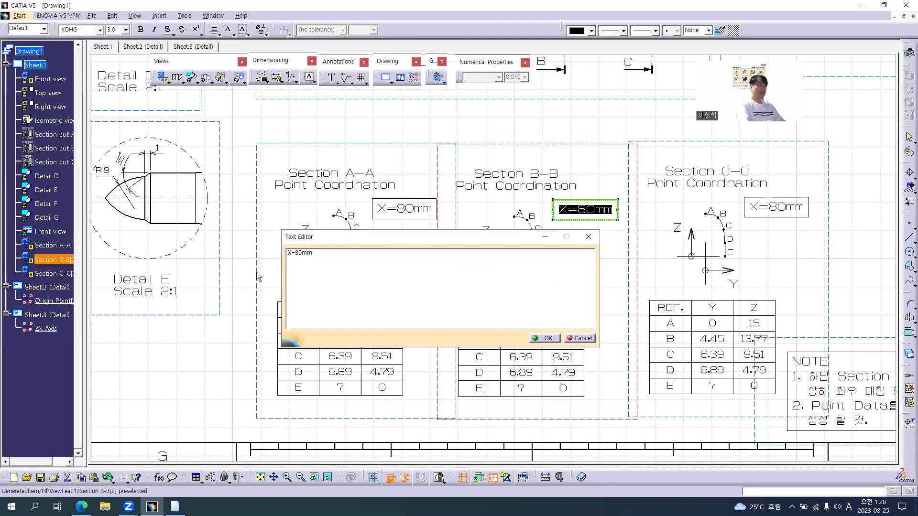
left_click(295, 257)
key("BackSpace")
key("BackSpace")
type("34")
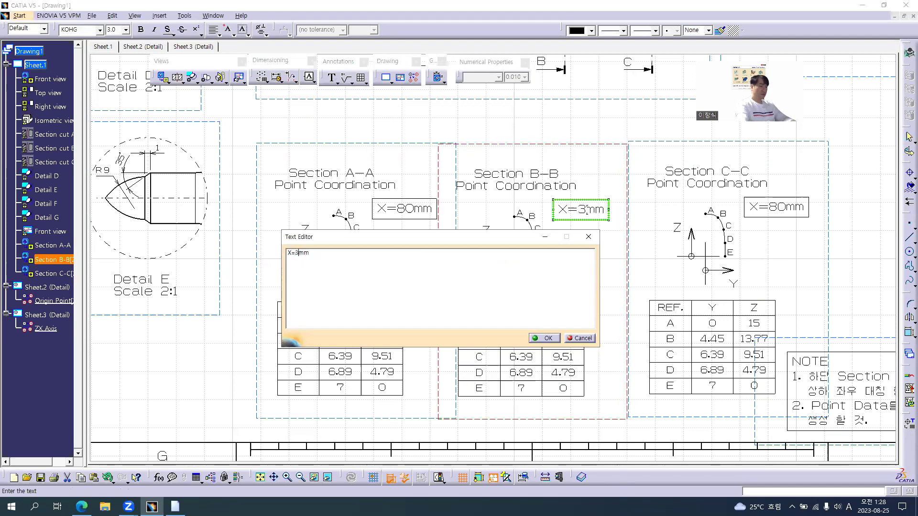
left_click(544, 338)
- Change the framed label in the Section C-C view to "X=3mm"
double_click(776, 208)
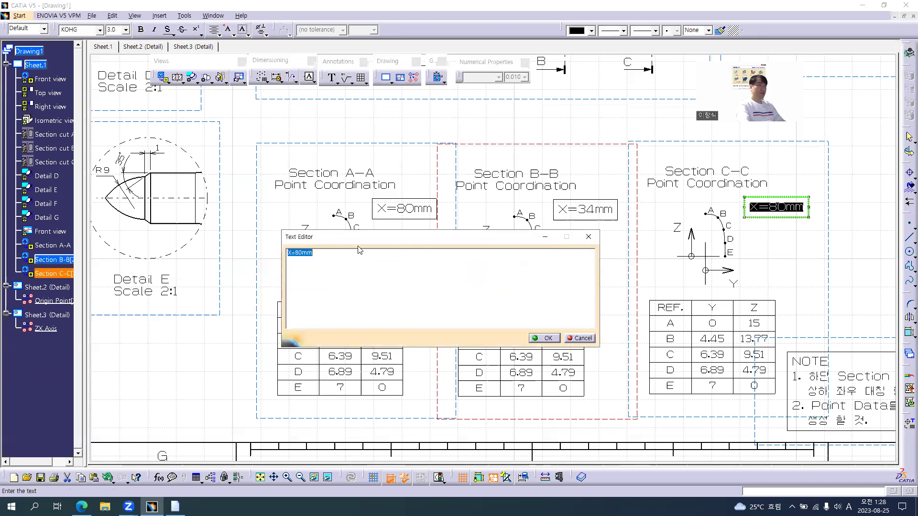
left_click_drag(294, 254, 299, 254)
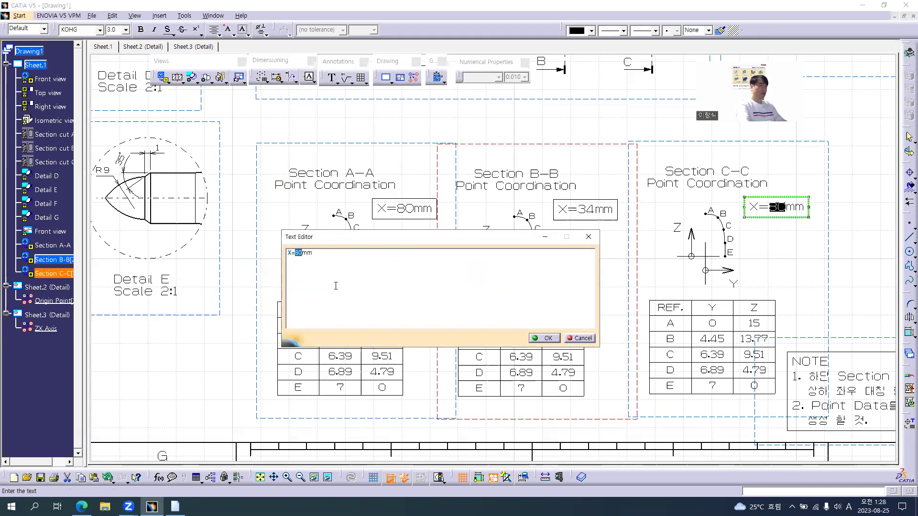
type("3")
key("Return")
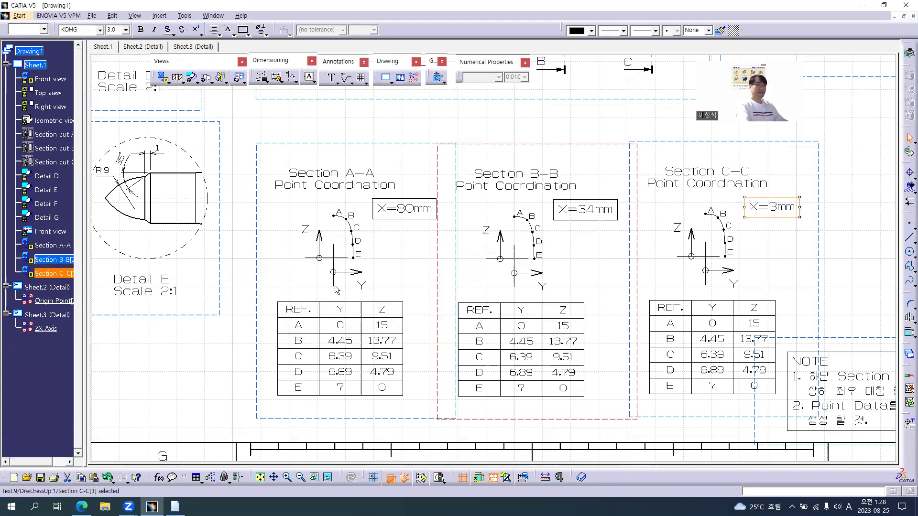
left_click(557, 256)
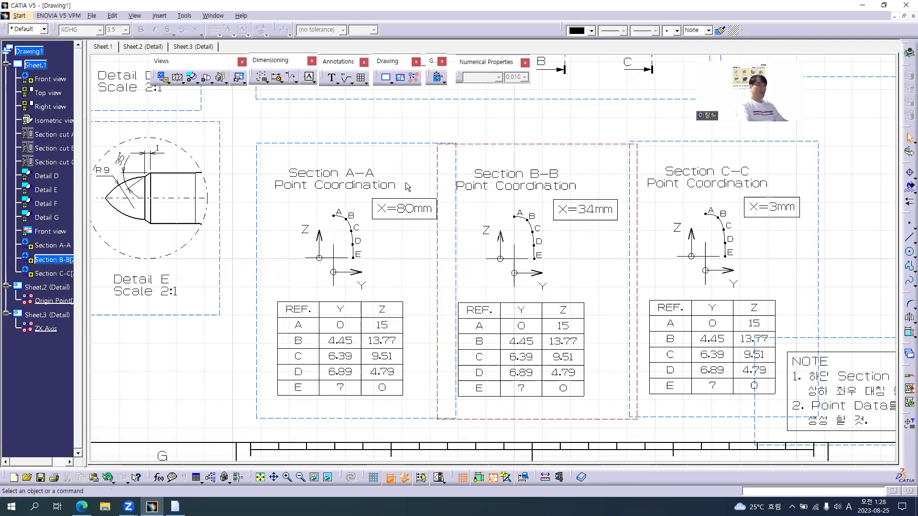
- Lock the Section A-A and Section C-C coordination views in their view properties
left_click(354, 142)
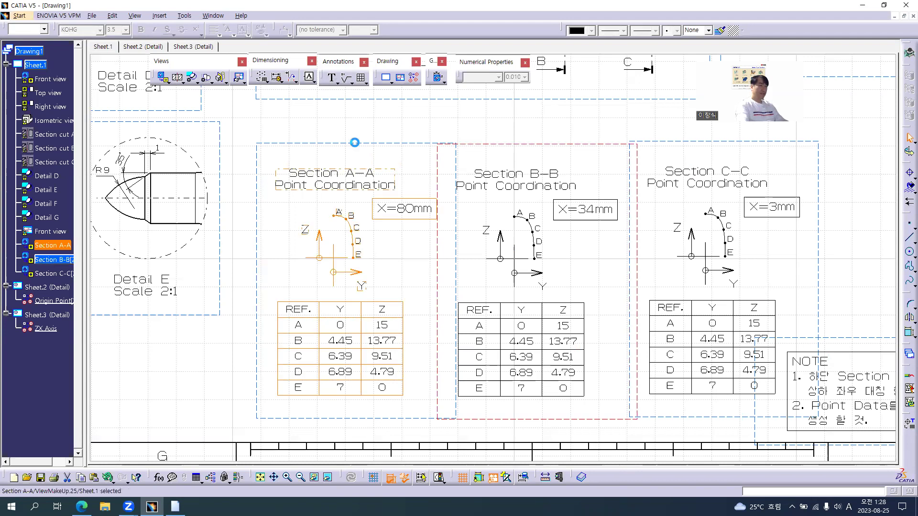
key("alt+Return")
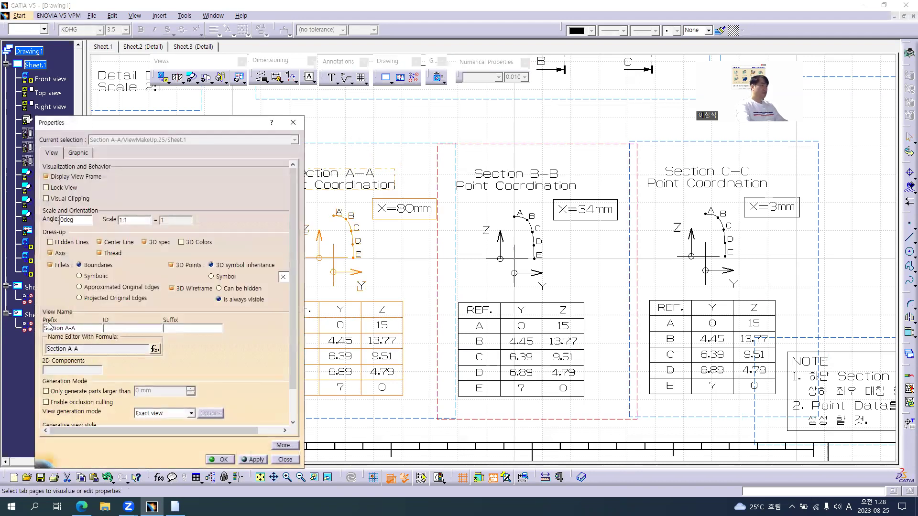
left_click(219, 459)
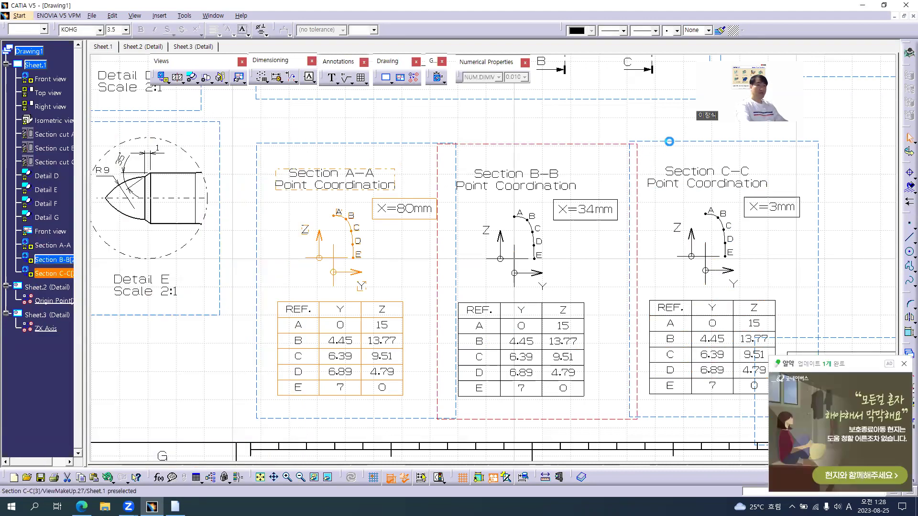
left_click(668, 141)
key("alt+Return")
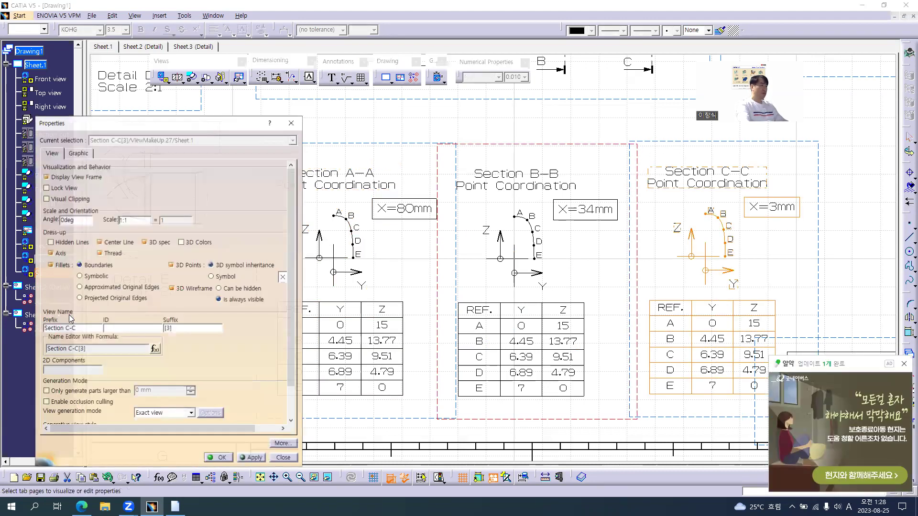
left_click(228, 459)
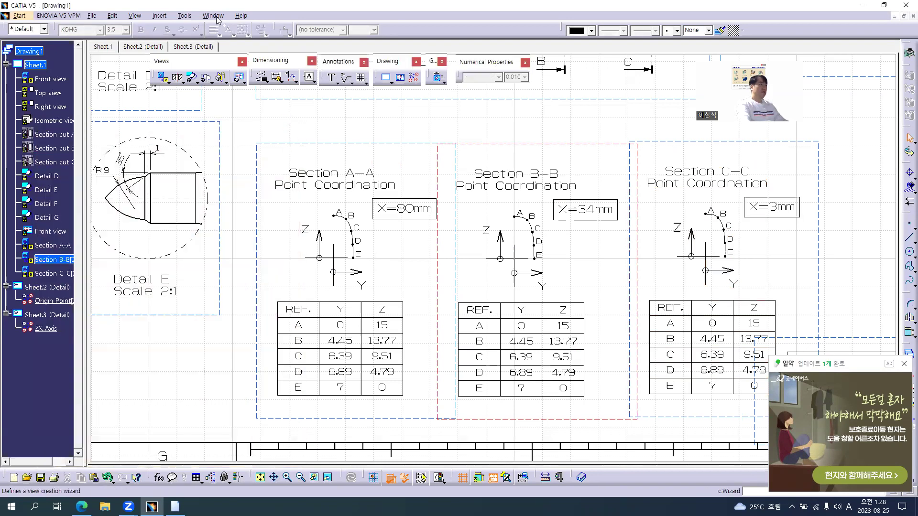
- Switch to the GSD Page01 EX08 part and show the hidden points Point.7 to Point.11
left_click(213, 16)
left_click(229, 78)
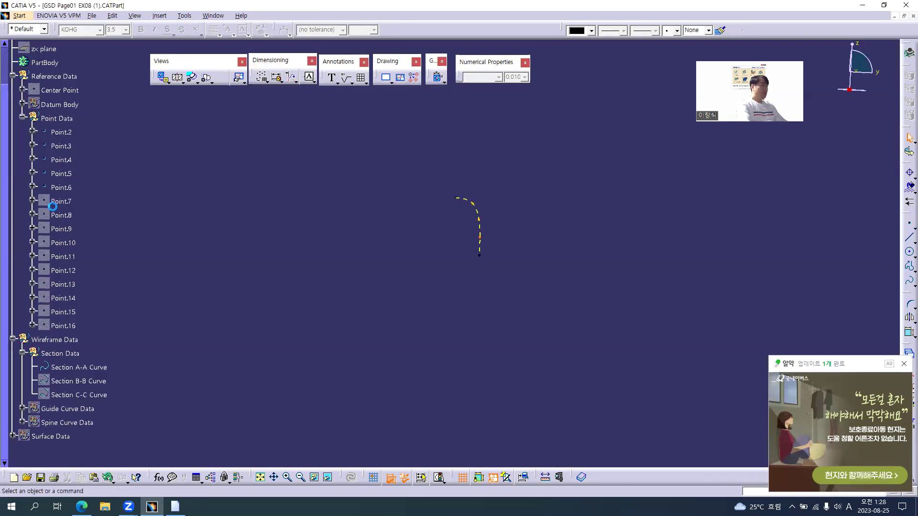
left_click(61, 201)
left_click(61, 215, "ctrl")
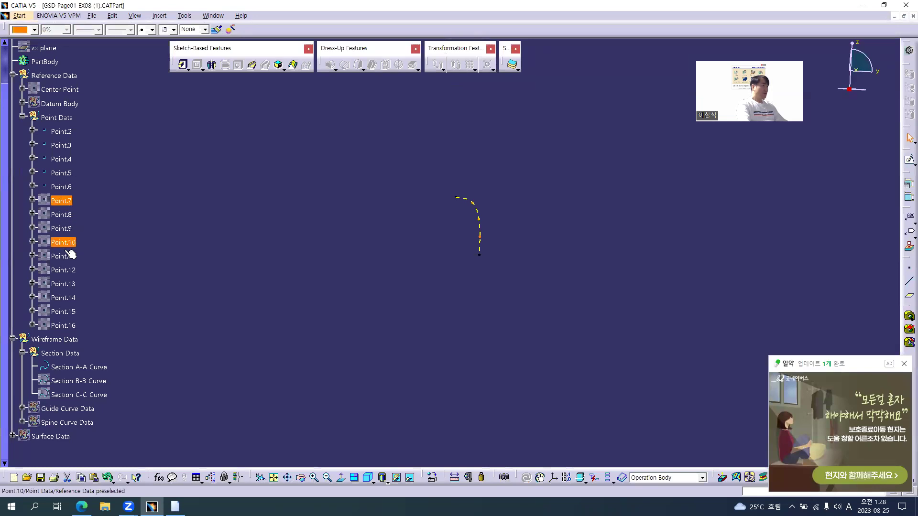
left_click(63, 242, "shift")
left_click(64, 256, "shift")
right_click(65, 257)
left_click(92, 283)
- Hide the points Point.2 to Point.6 in the Point Data set
left_click(61, 187)
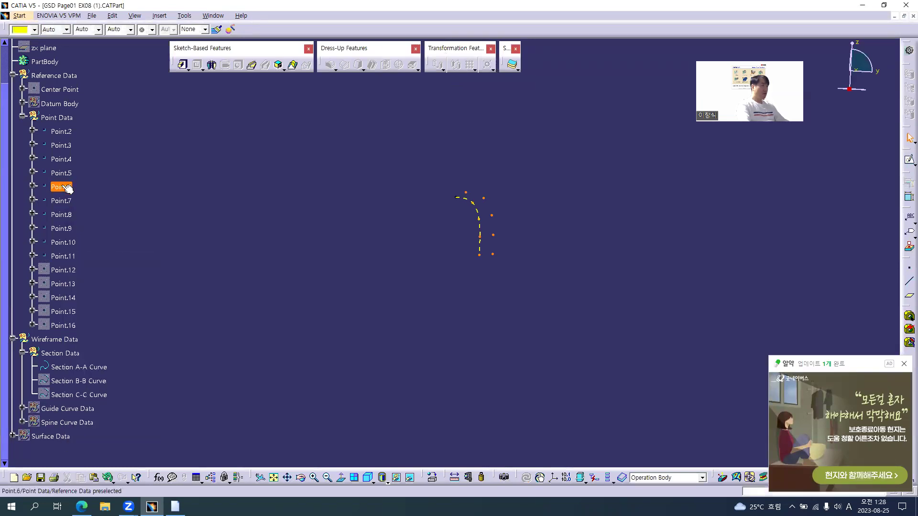
left_click(62, 132, "shift")
right_click(71, 132)
left_click(94, 201)
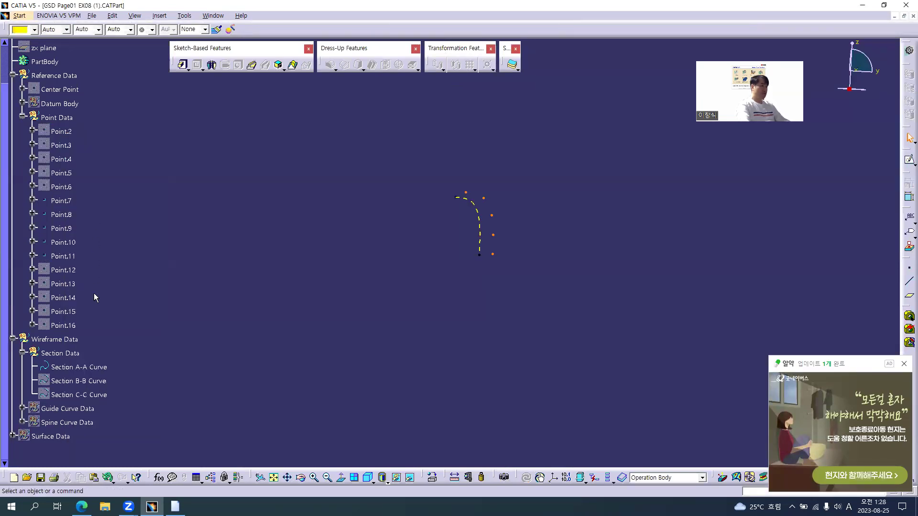
- Hide the Section A-A Curve and show the Section B-B Curve in the Section Data set
right_click(69, 368)
key("h")
right_click(76, 381)
key("h")
- Return to Drawing1 and update the sheet so the unlocked Section B-B view takes the part's displayed geometry
key("alt+w")
key("2")
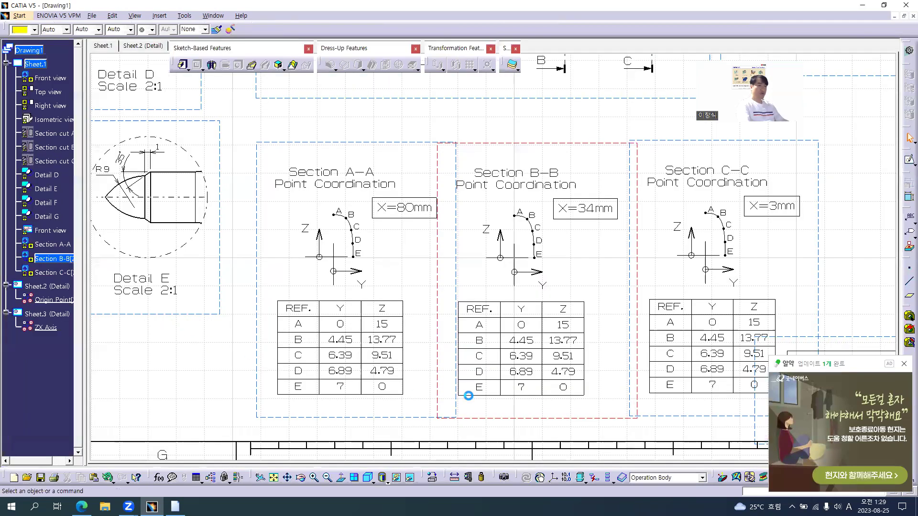
left_click(903, 364)
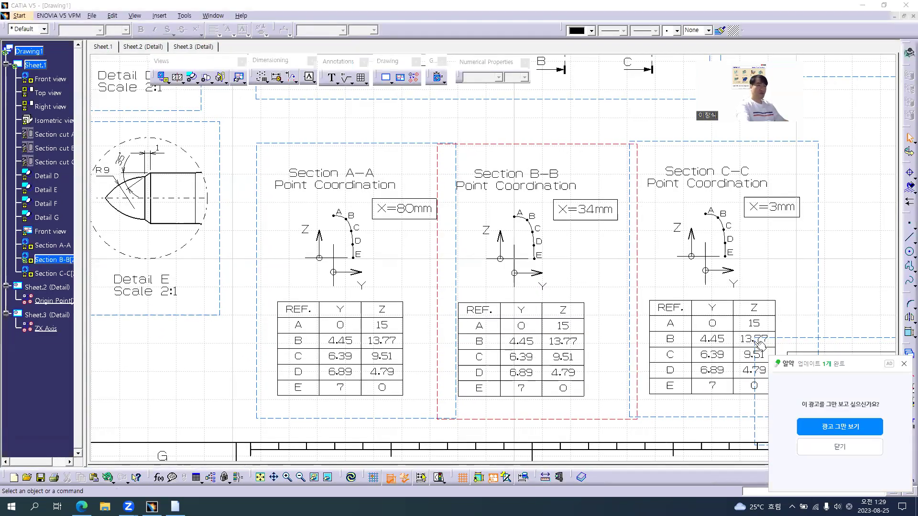
key("ctrl+u")
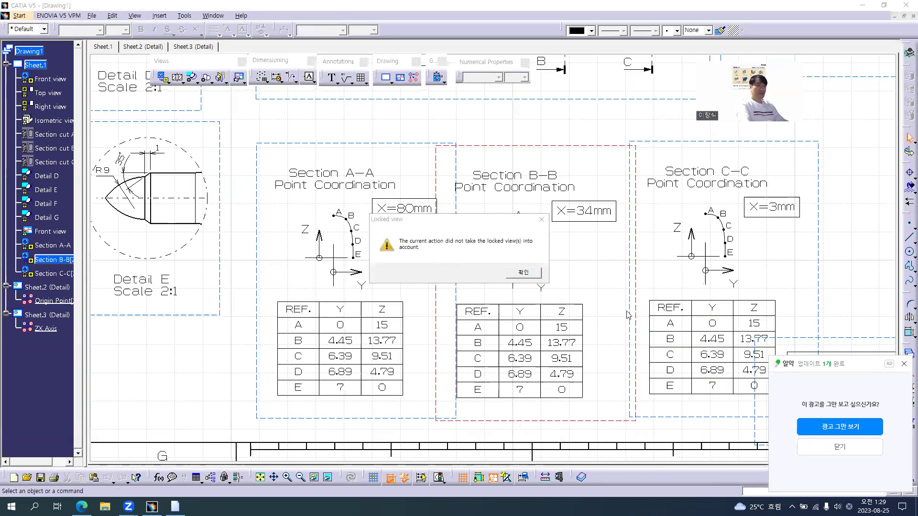
left_click(523, 271)
mouse_move(562, 257)
middle_mouse_down("ctrl")
mouse_move(546, 187)
mouse_move(498, 170)
middle_mouse_up("ctrl")
left_click(496, 132)
left_click(539, 178, "ctrl")
left_click(539, 202, "ctrl")
left_click(542, 232, "ctrl")
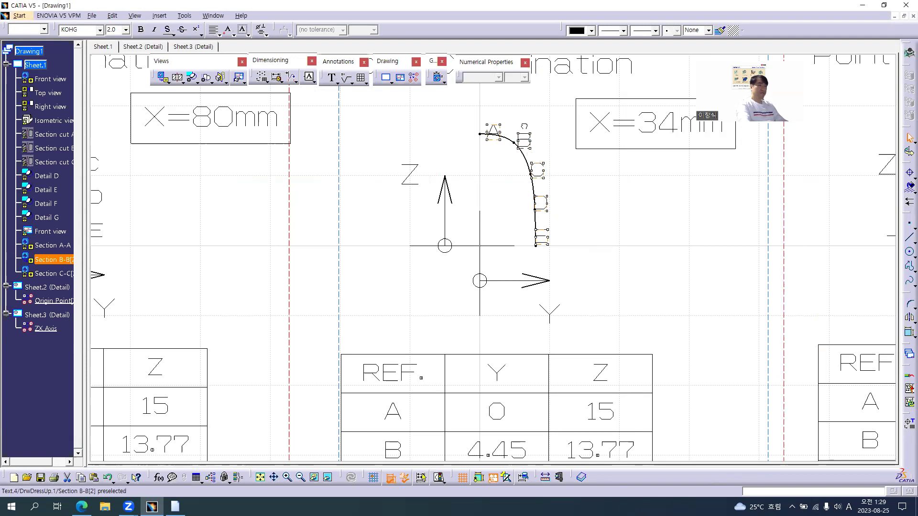
mouse_move(590, 194)
middle_mouse_down()
mouse_move(590, 258)
mouse_move(507, 180)
middle_mouse_up()
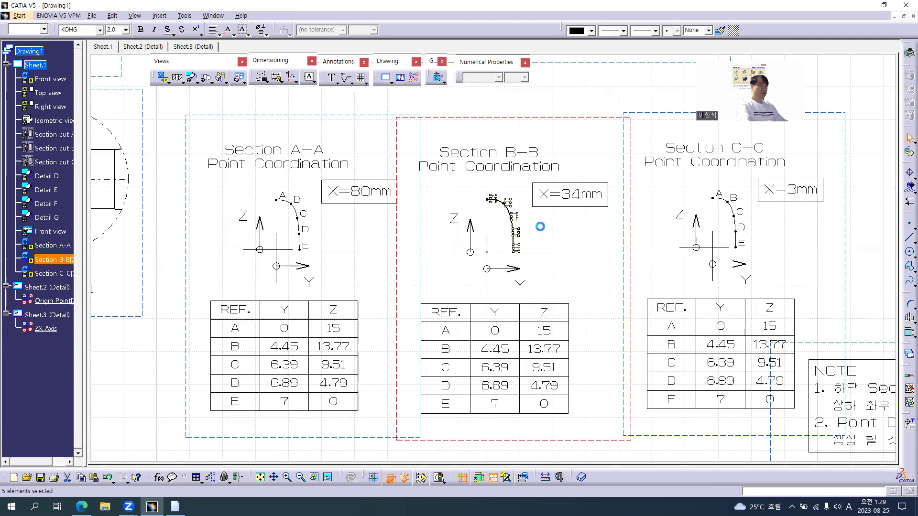
left_click(540, 226)
middle_click_drag(540, 227, 513, 197)
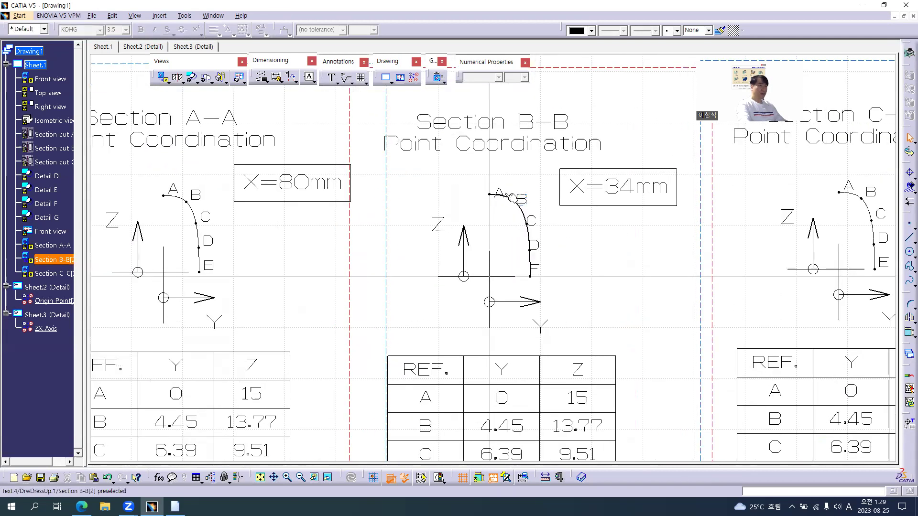
left_click(498, 192)
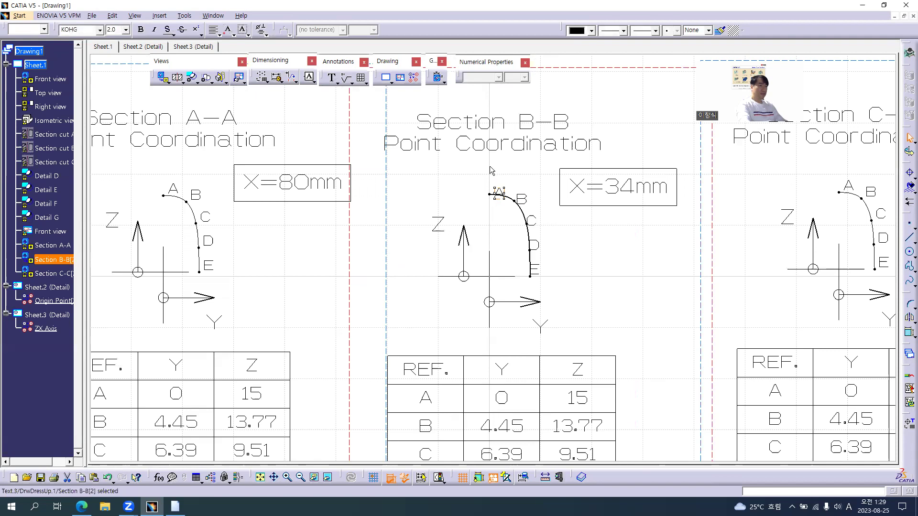
left_click(486, 227)
left_click(498, 189)
left_click(596, 238)
middle_click_drag(555, 256, 557, 363)
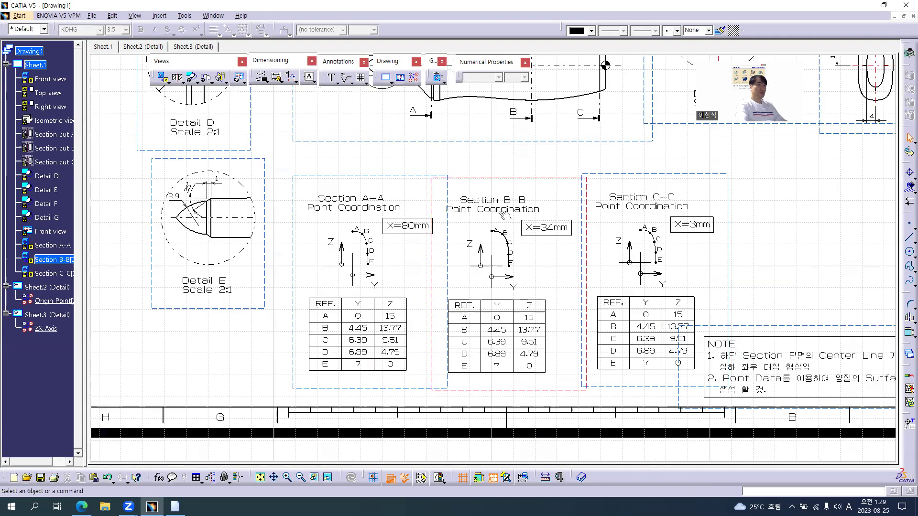
left_click(483, 175)
left_click(477, 165)
middle_click_drag(532, 272, 500, 162)
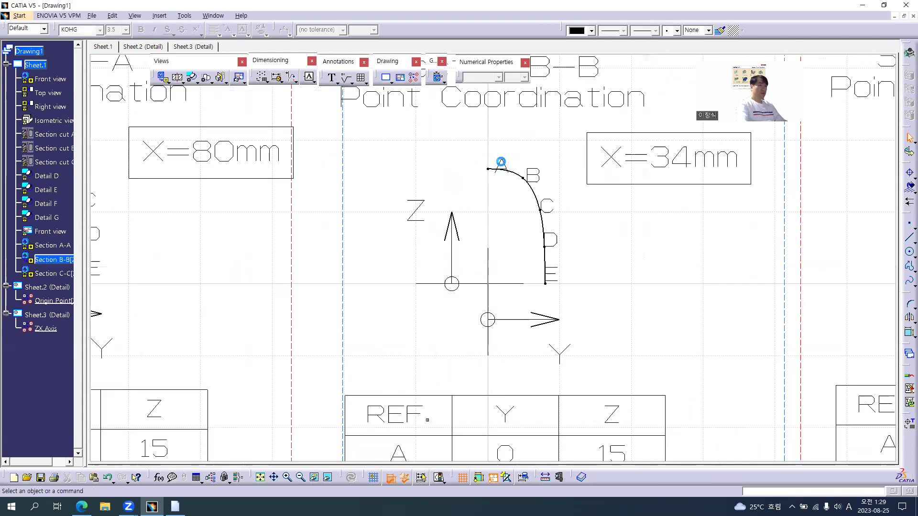
- Delete the point labels A to E along the Section B-B curve
left_click(500, 162)
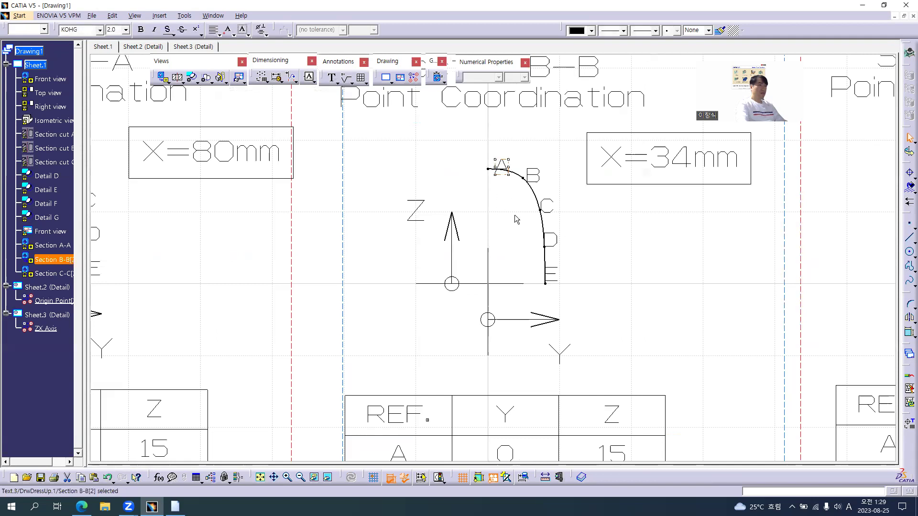
middle_click_drag(516, 219, 520, 246)
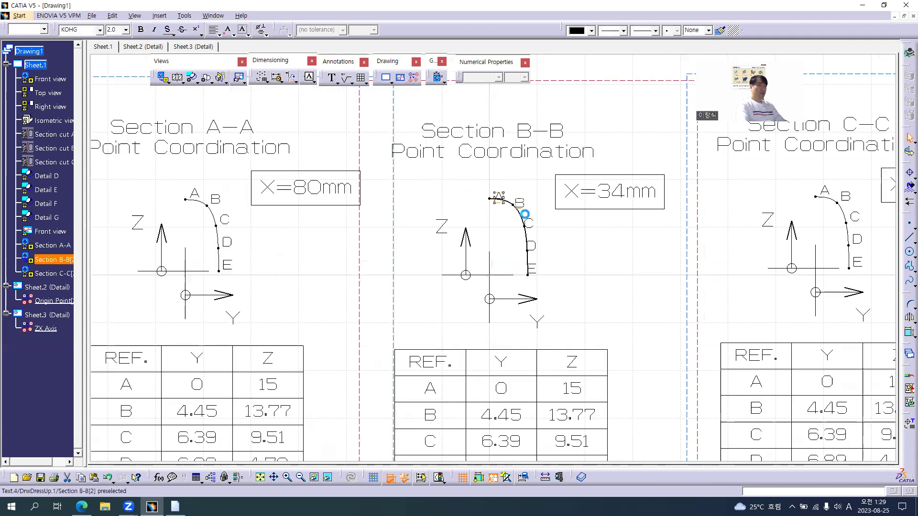
left_click(529, 224, "ctrl")
left_click(531, 245, "ctrl")
left_click(531, 269, "ctrl")
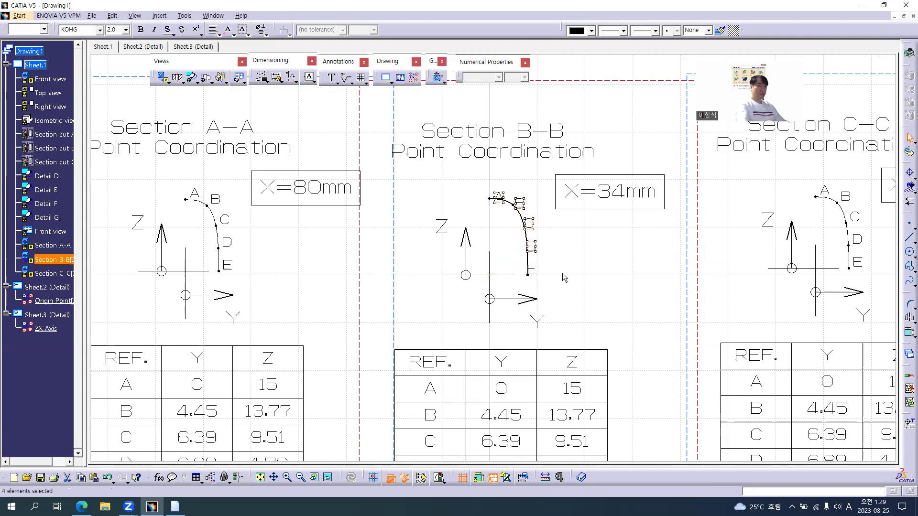
left_click(531, 269, "ctrl")
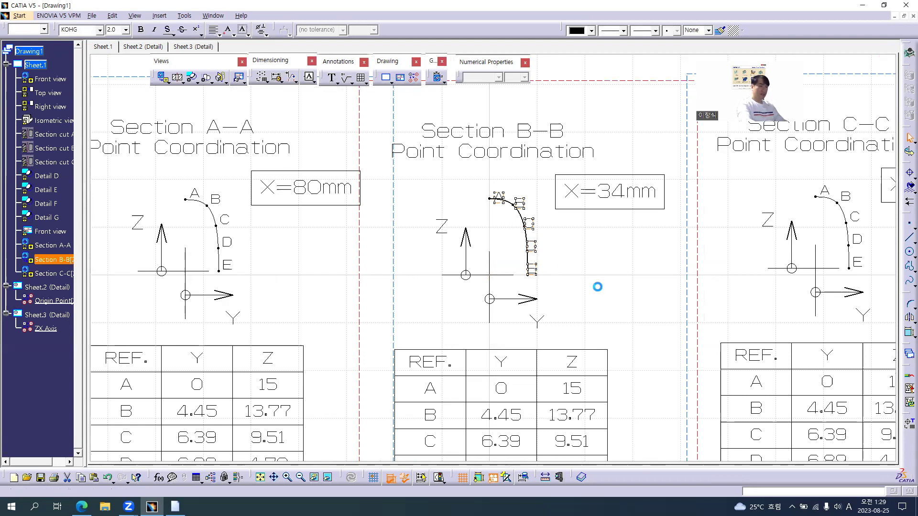
key("Delete")
- Delete the old coordinate table and the Y and Z axis symbols with their letters from the Section B-B view
left_click(474, 370)
key("Delete")
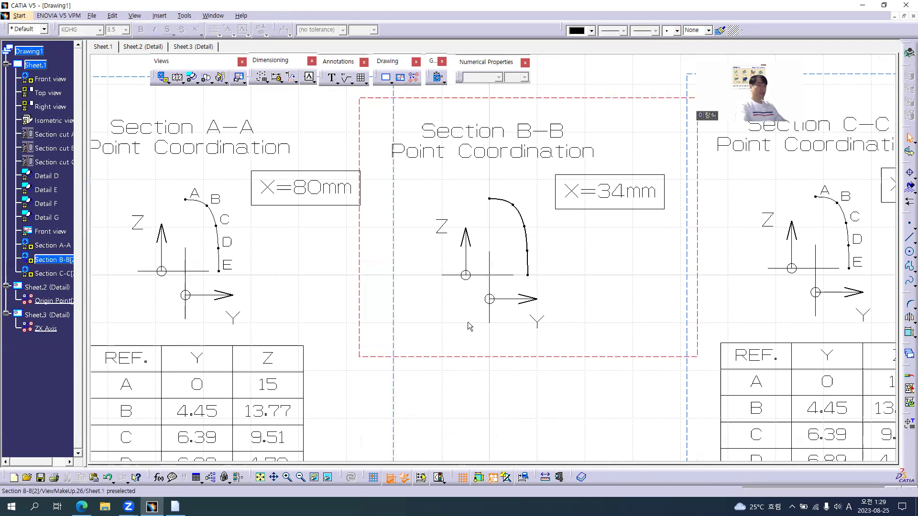
left_click_drag(420, 215, 470, 285)
key("Delete")
key("Delete")
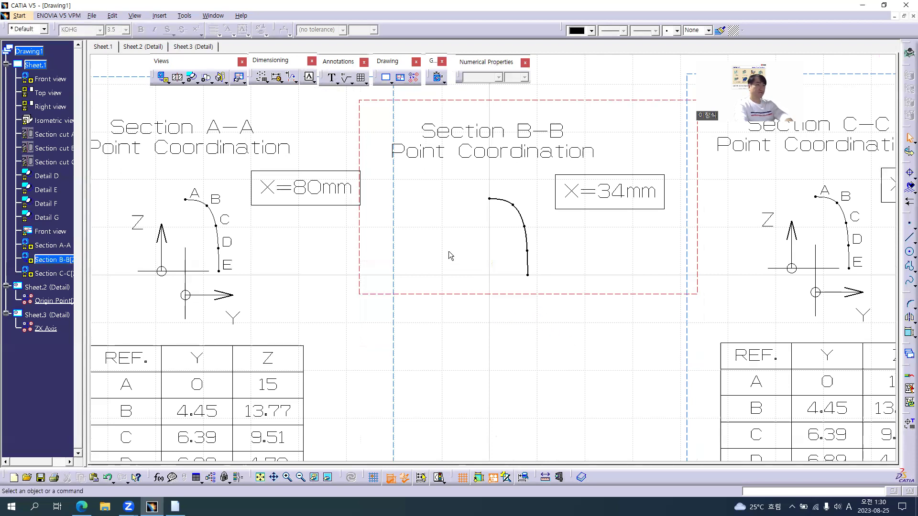
- Create a coordinate dimension table for the Section B-B curve points with columns titled Y and Z, and place it below the curve
left_click(262, 76)
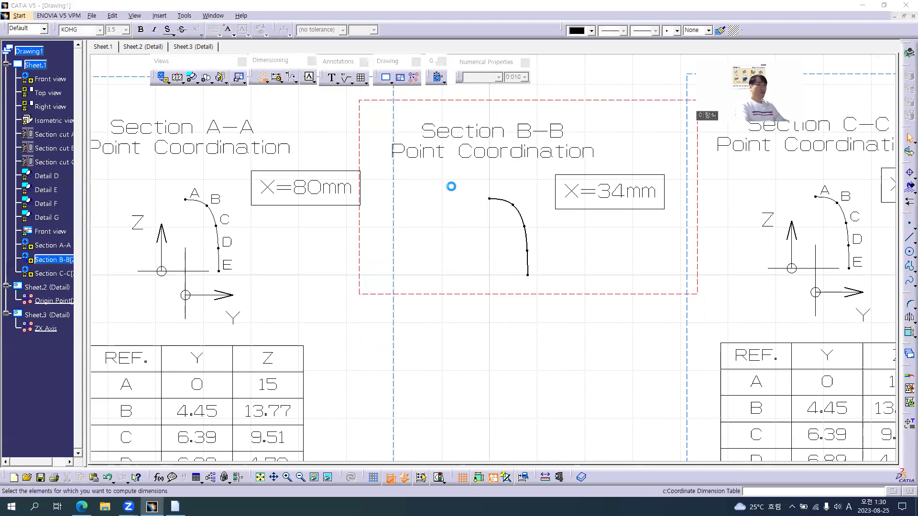
left_click_drag(551, 284, 551, 286)
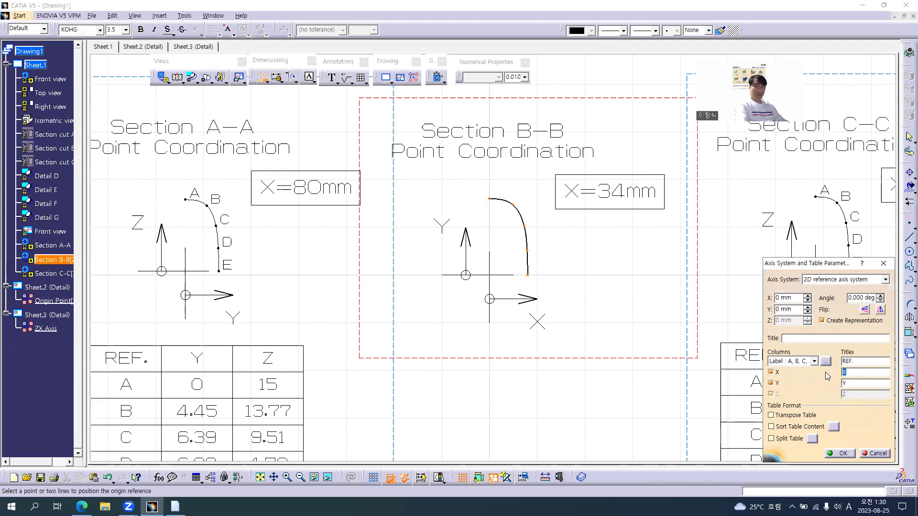
type("Y")
left_click(840, 453)
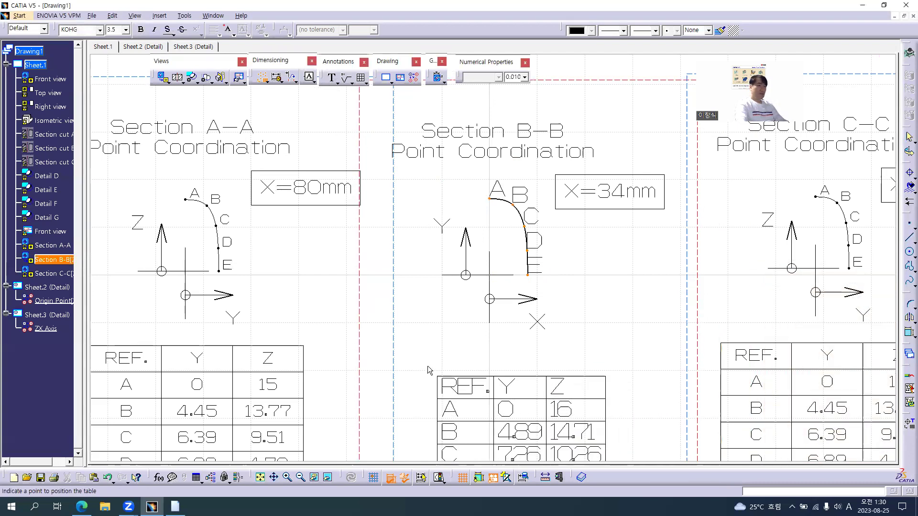
scroll(428, 370, "down", 2)
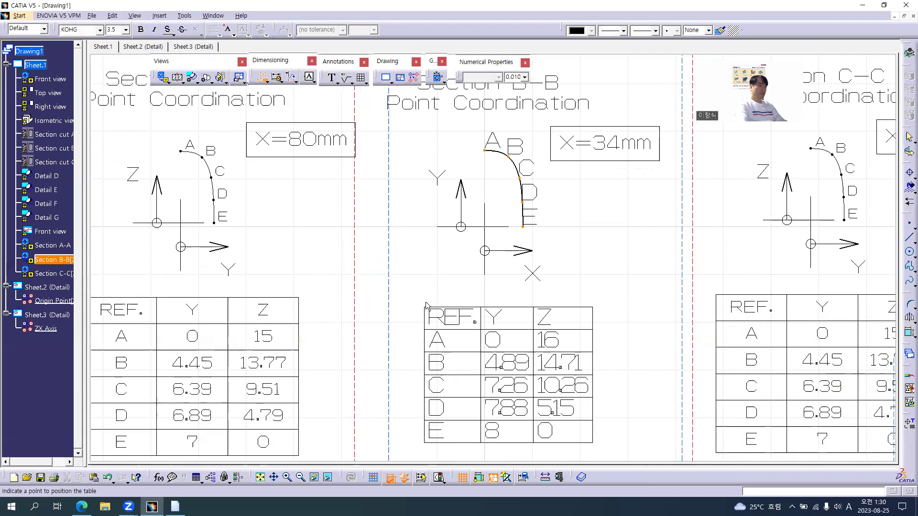
left_click(426, 299)
- Format all text in the new Section B-B table with 20 % character spacing, 2.5 mm size and centred alignment
double_click(443, 309)
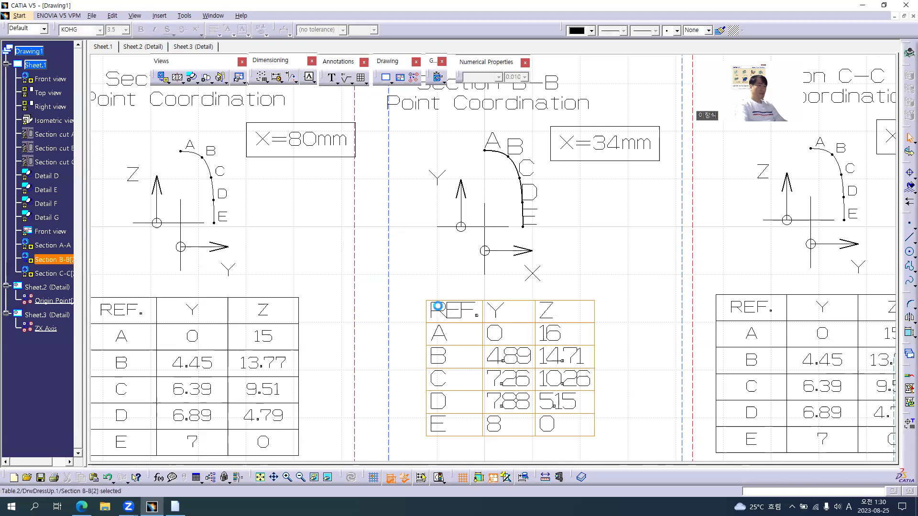
left_click(418, 293)
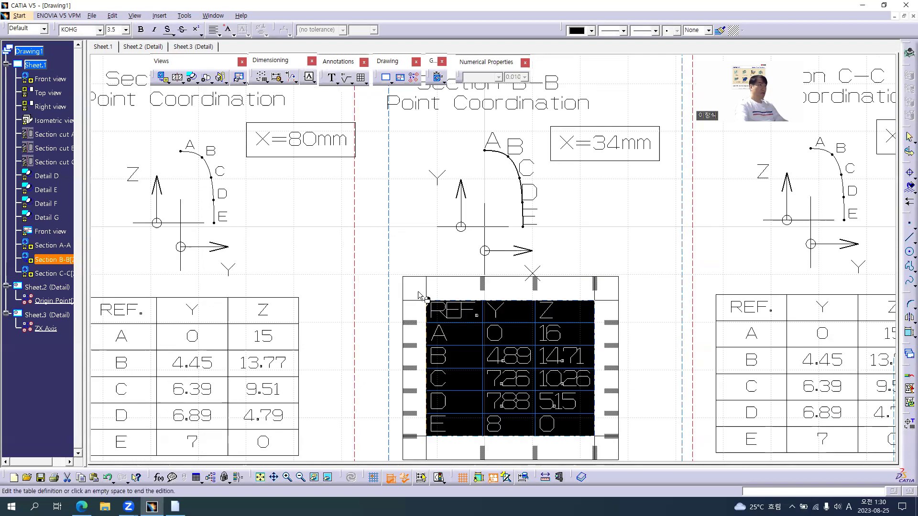
key("alt+Return")
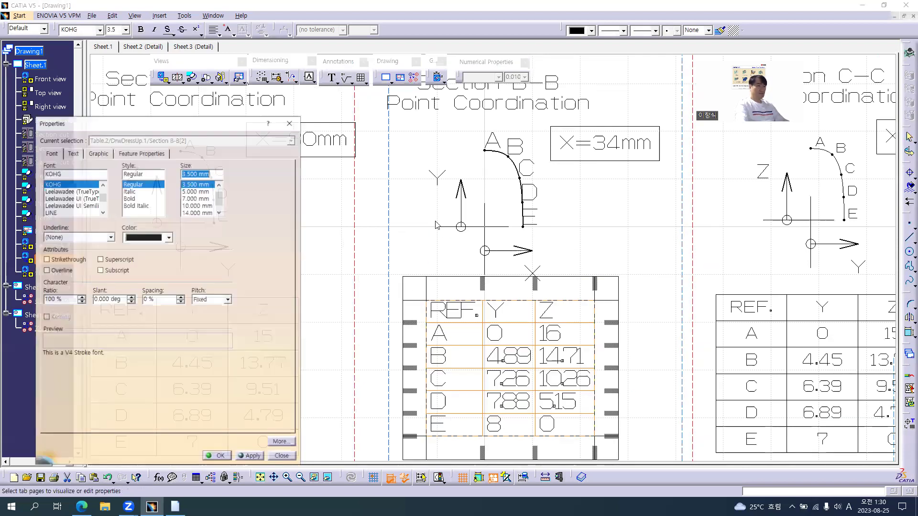
double_click(146, 300)
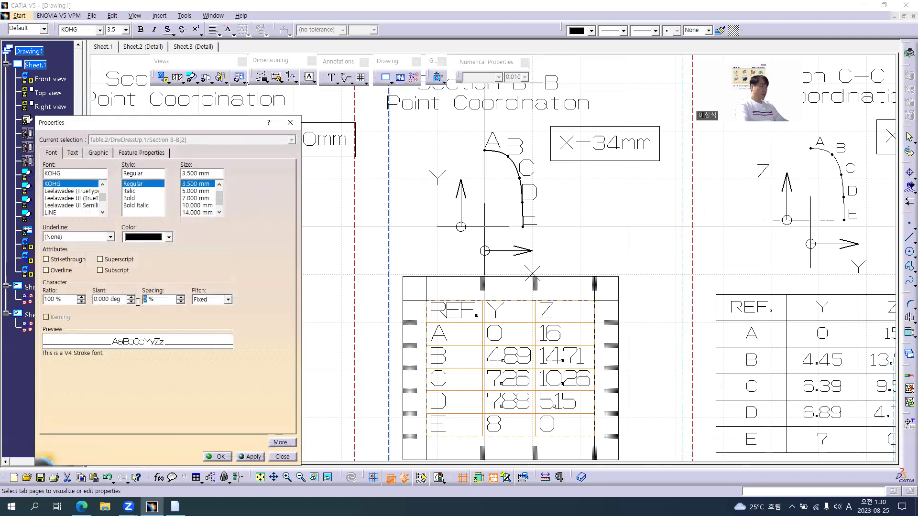
double_click(190, 173)
type("2.5")
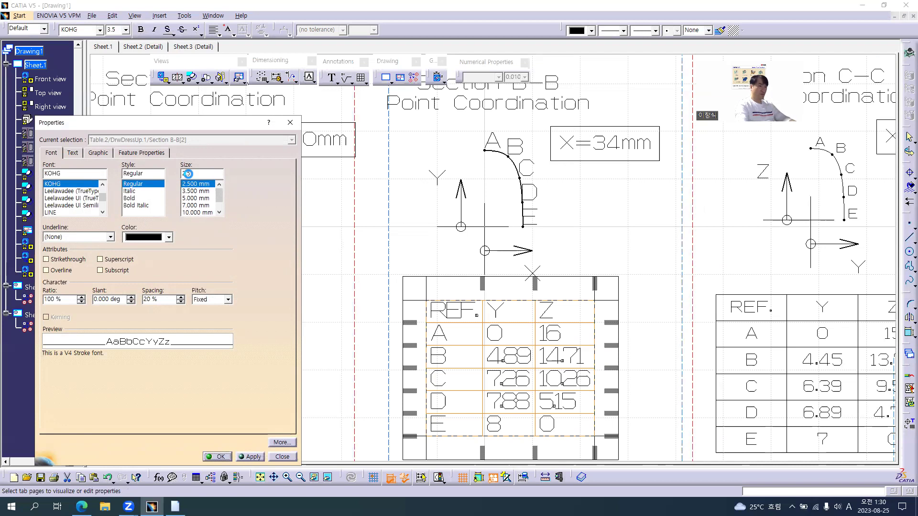
left_click(217, 457)
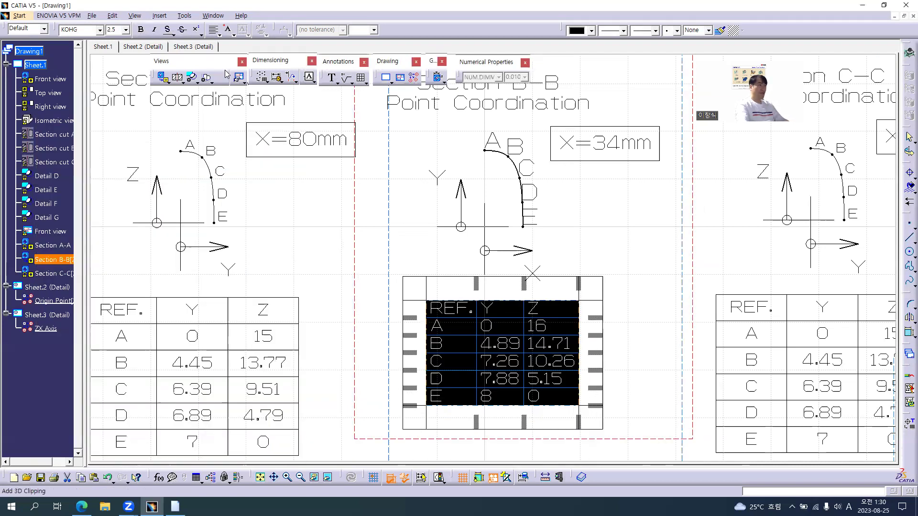
left_click(228, 31)
left_click(257, 56)
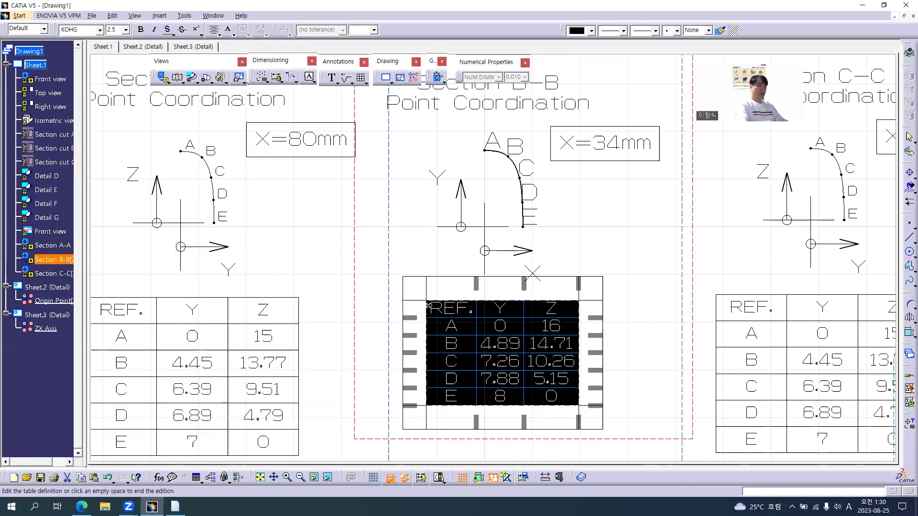
- Widen the columns and increase the row heights of the Section B-B table to resemble the Section A-A table
left_click_drag(476, 291, 486, 292)
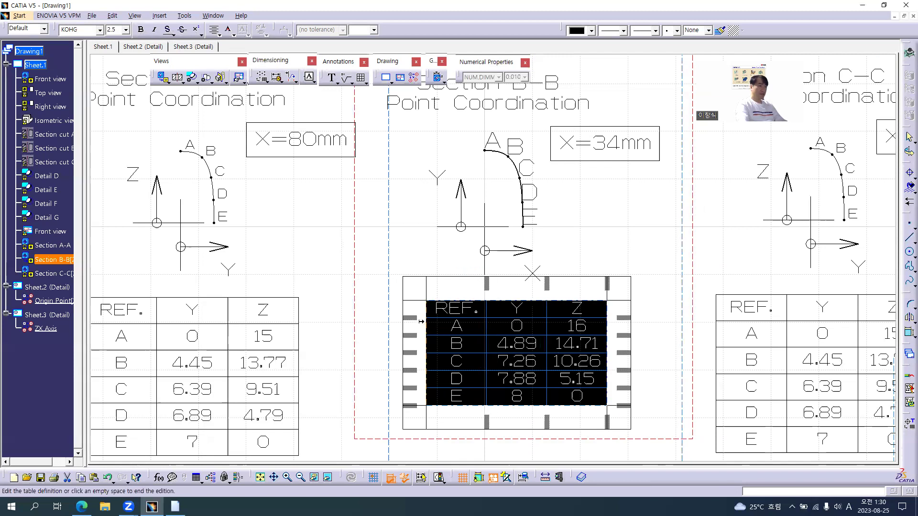
left_click_drag(411, 320, 412, 325)
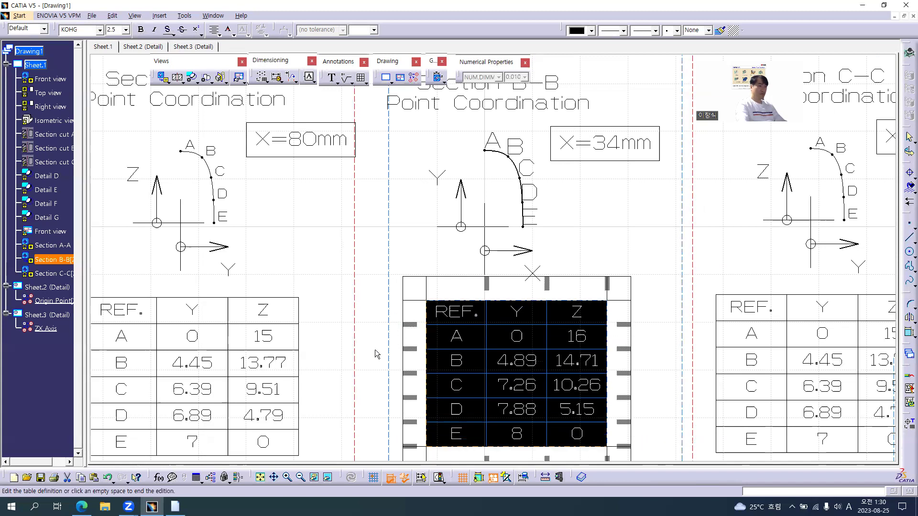
left_click(348, 362)
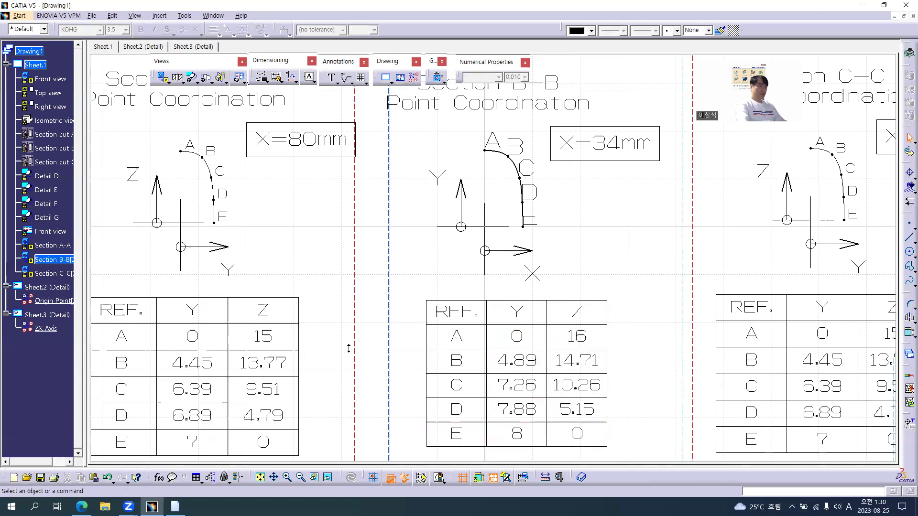
middle_click_drag(348, 346, 350, 363, "ctrl")
left_click(458, 318)
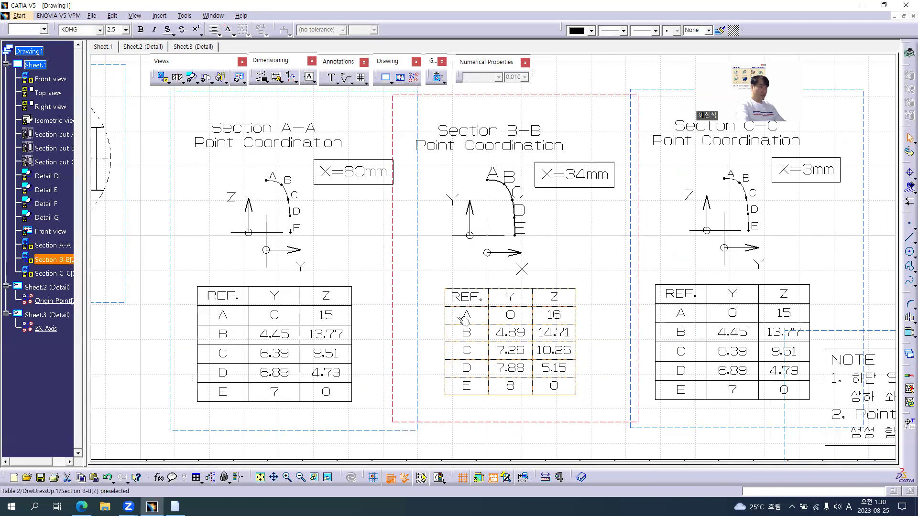
double_click(472, 331)
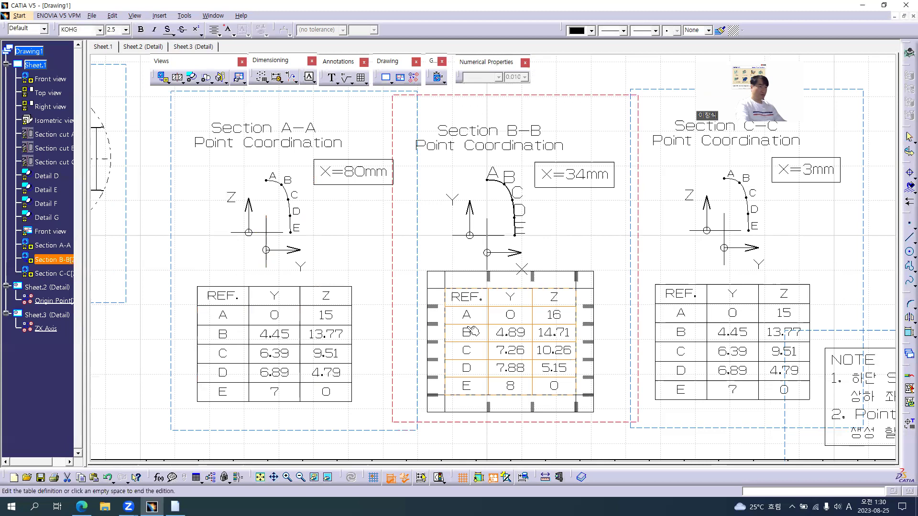
left_click(435, 284)
left_click_drag(432, 306, 432, 309)
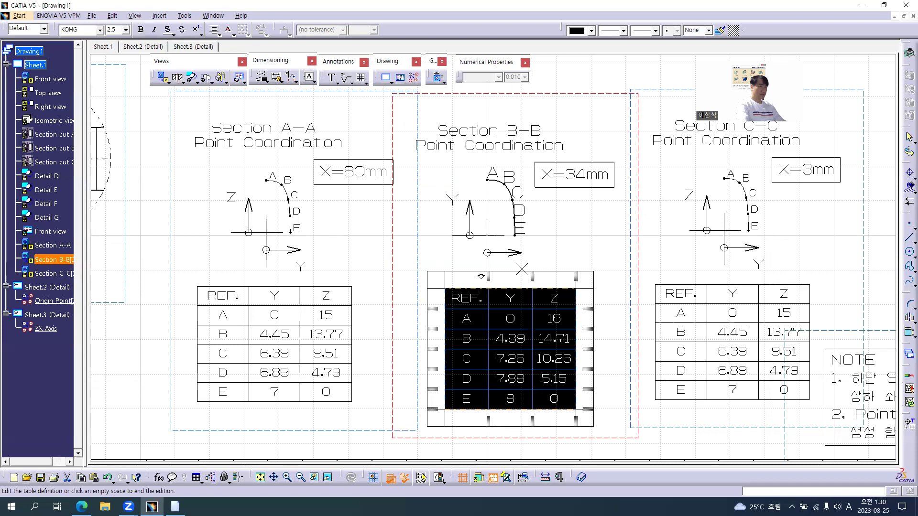
left_click_drag(489, 281, 492, 280)
left_click(399, 352)
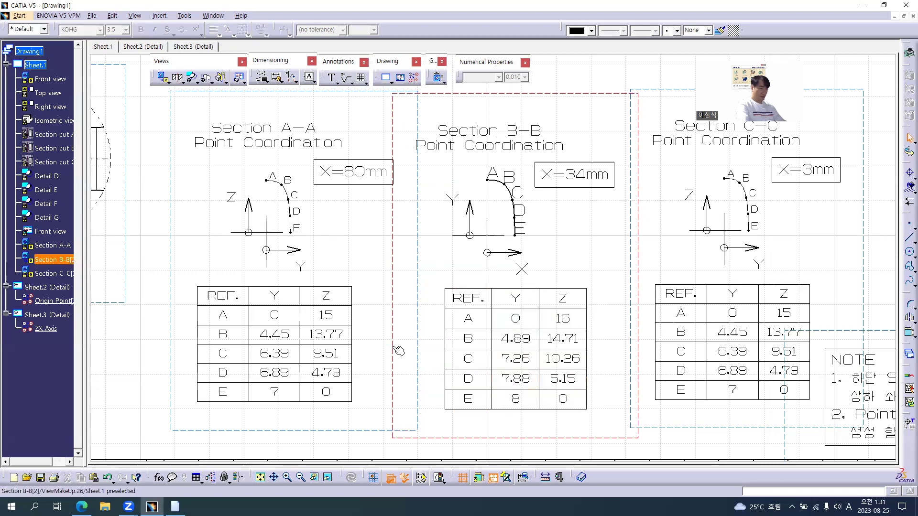
- Reduce the row heights of the Section B-B table slightly to match the row spacing of the Section A-A table
double_click(452, 337)
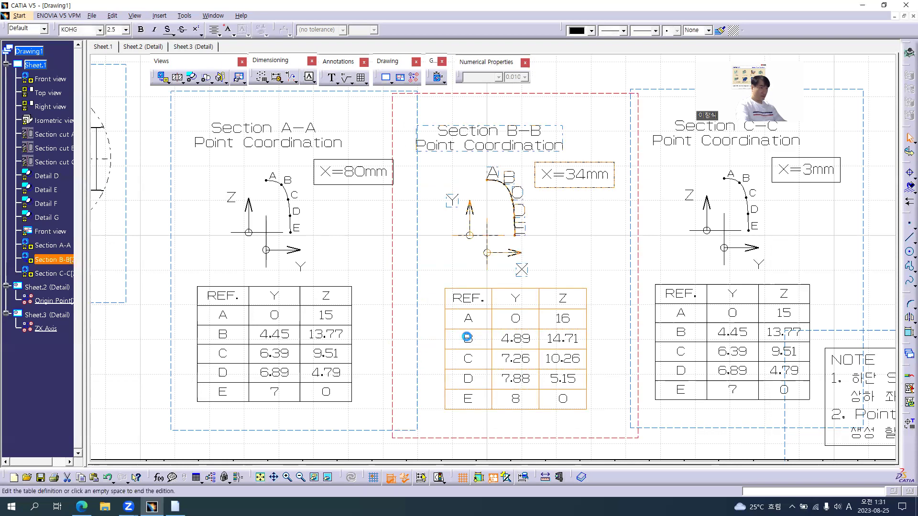
left_click(436, 281)
left_click_drag(434, 308, 435, 310)
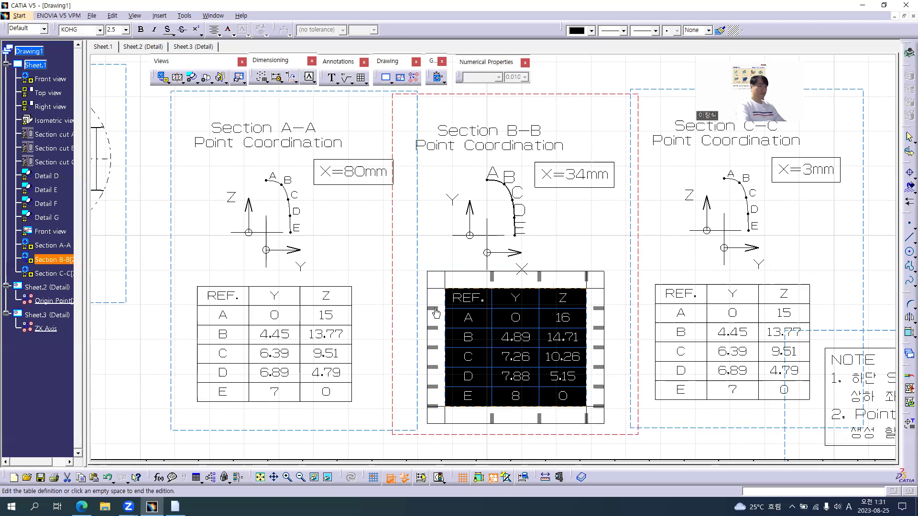
left_click_drag(434, 313, 433, 313)
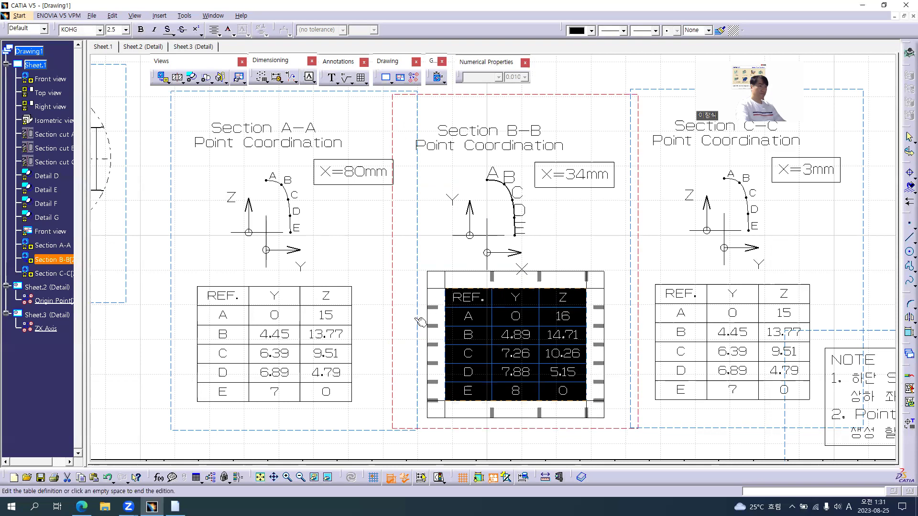
left_click(379, 328)
middle_click_drag(480, 258, 448, 290)
double_click(437, 386)
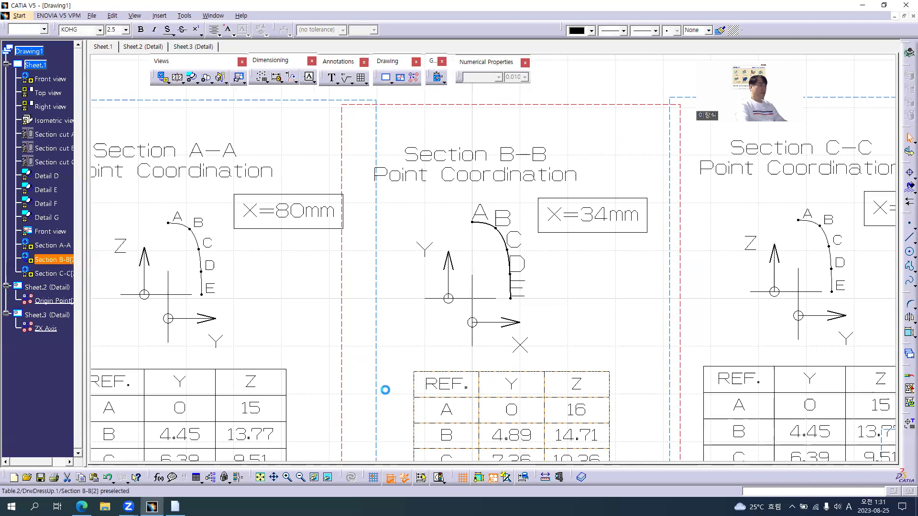
left_click(399, 351)
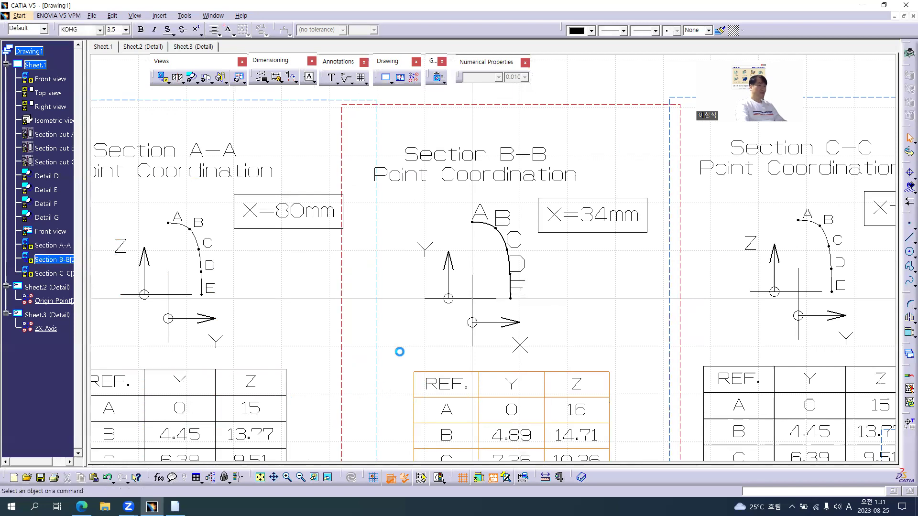
- Rename the Section B-B axis labels, changing the vertical axis label to Z and the horizontal axis label to Y
double_click(255, 384)
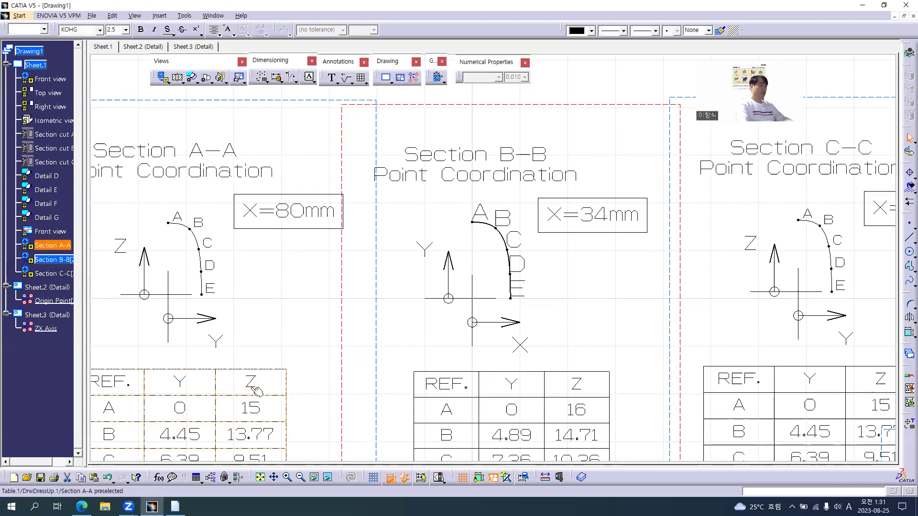
middle_click_drag(117, 386, 250, 347)
double_click(249, 345)
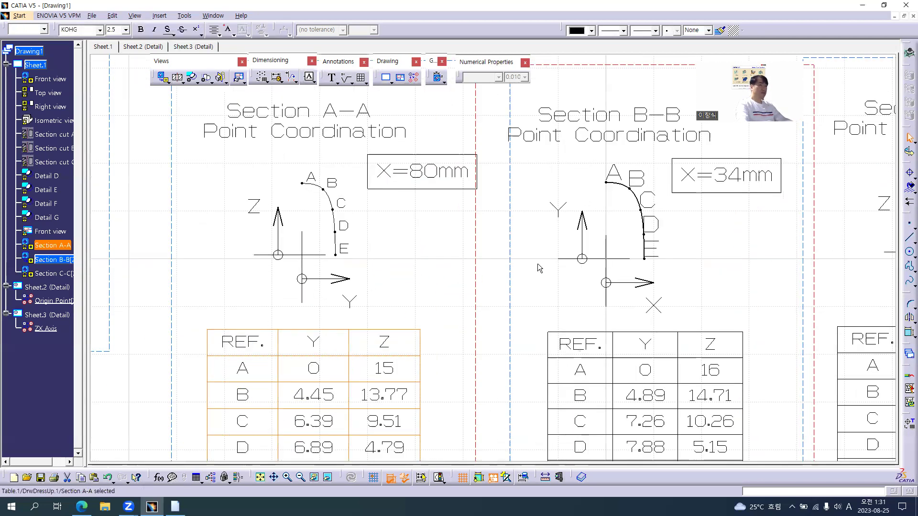
left_click(565, 283)
middle_click_drag(566, 282, 482, 311)
double_click(474, 240)
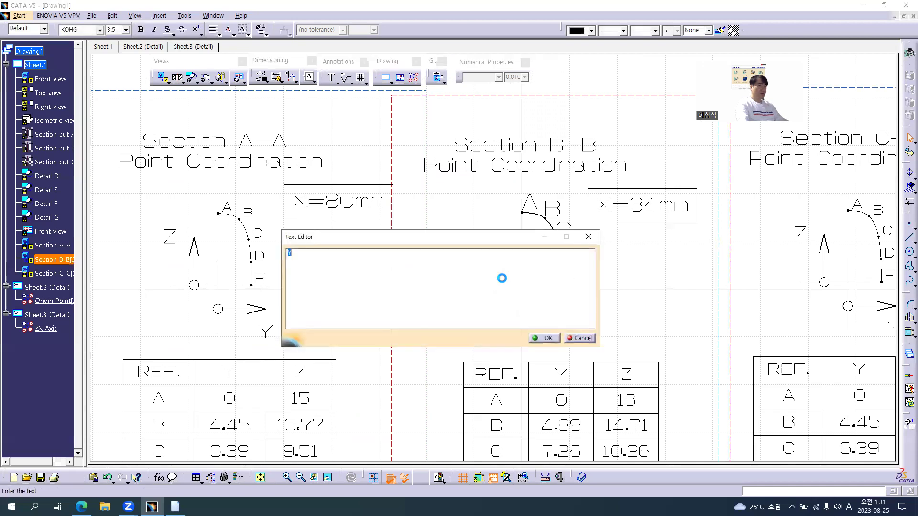
left_click(544, 337)
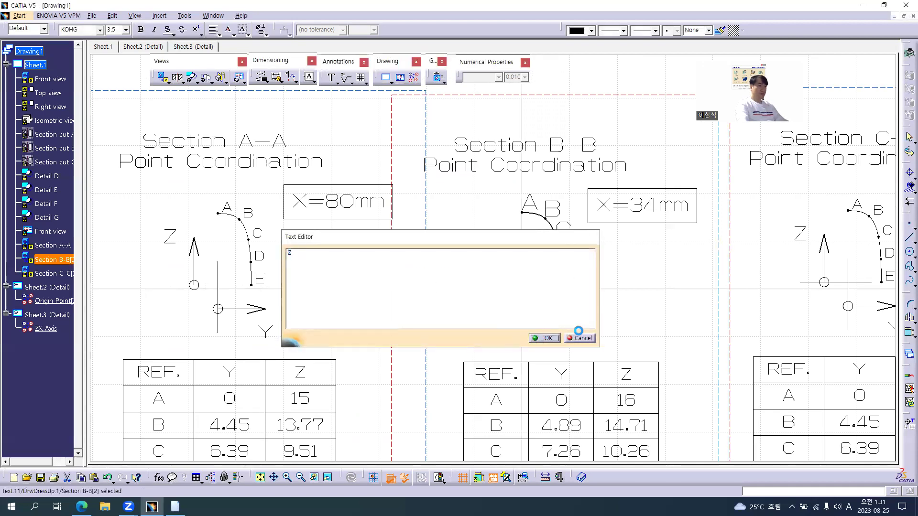
double_click(568, 334)
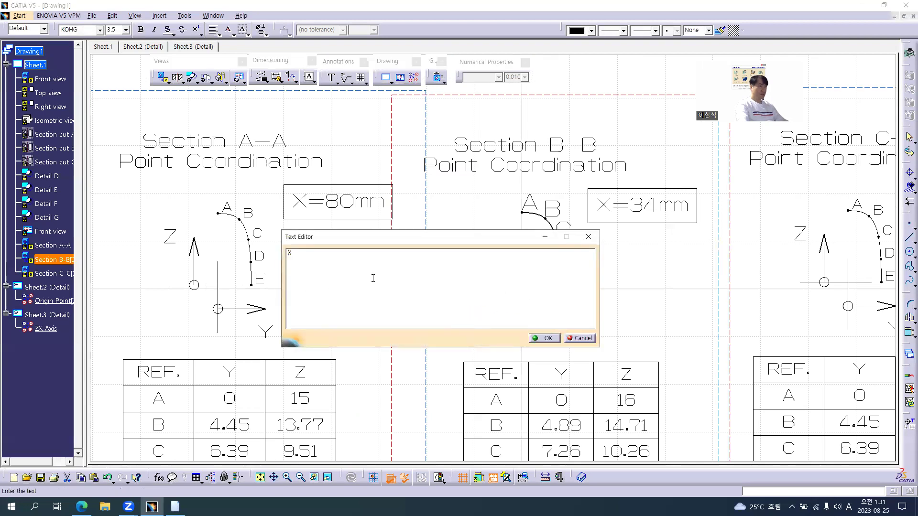
type("Y")
left_click(545, 338)
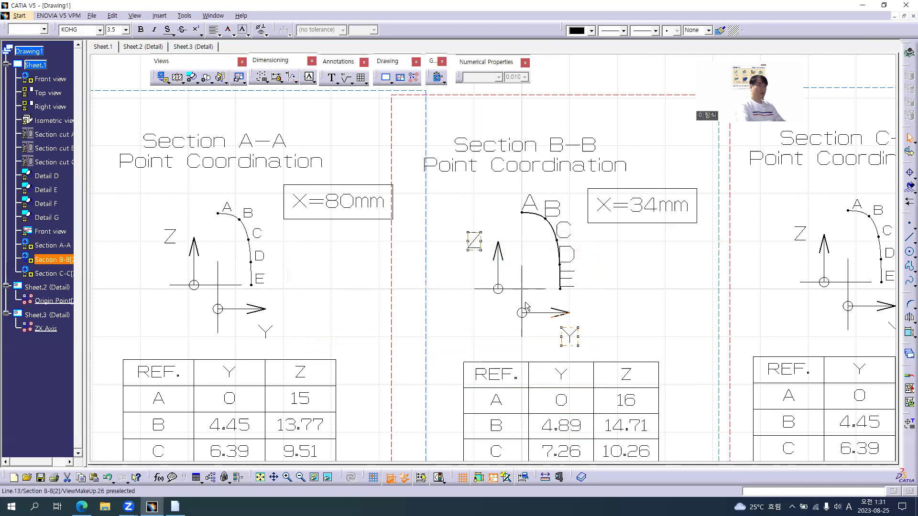
- Set the text size of the Z and Y axis labels in the Section B-B view to 3 mm
left_click(478, 247, "ctrl")
left_click(113, 29)
type("3")
key("Return")
left_click(582, 258)
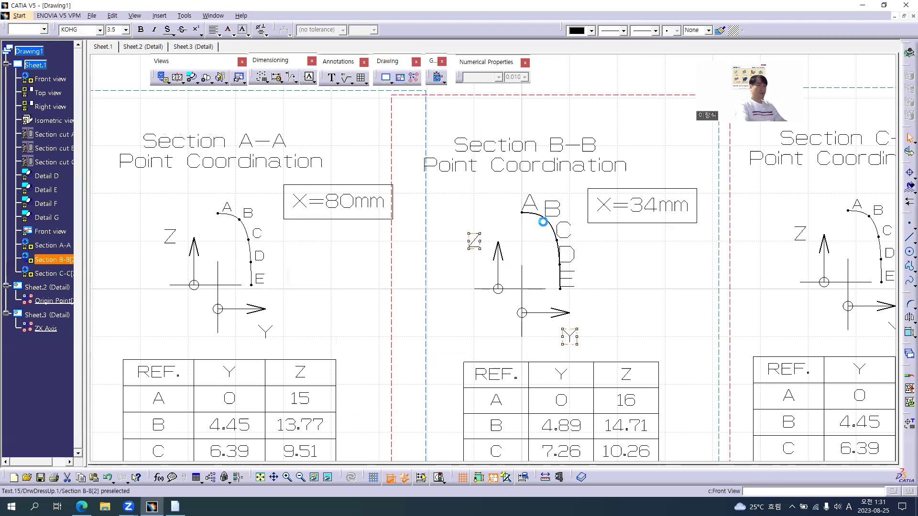
- Set the Section B-B point labels A to E to 2 mm text size and shift them slightly off the curve
left_click(569, 228, "ctrl")
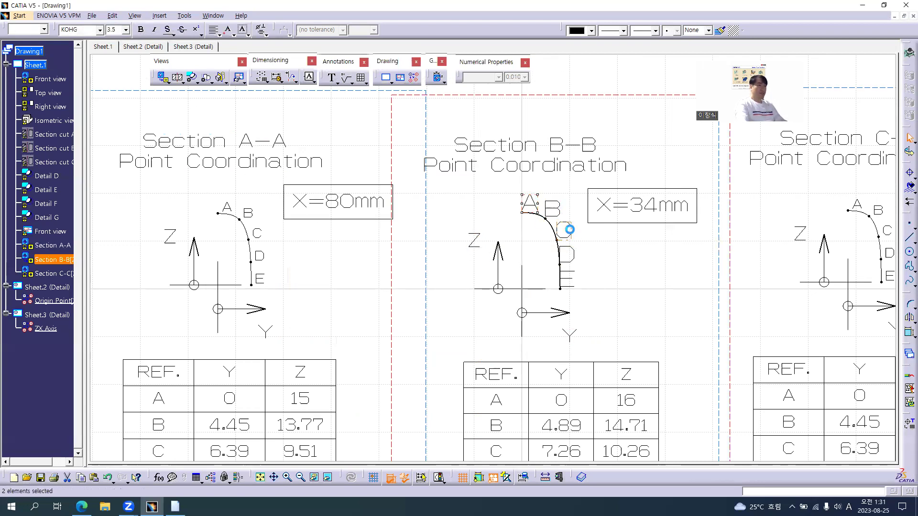
left_click(569, 251, "ctrl")
left_click(553, 208, "ctrl")
left_click(106, 28)
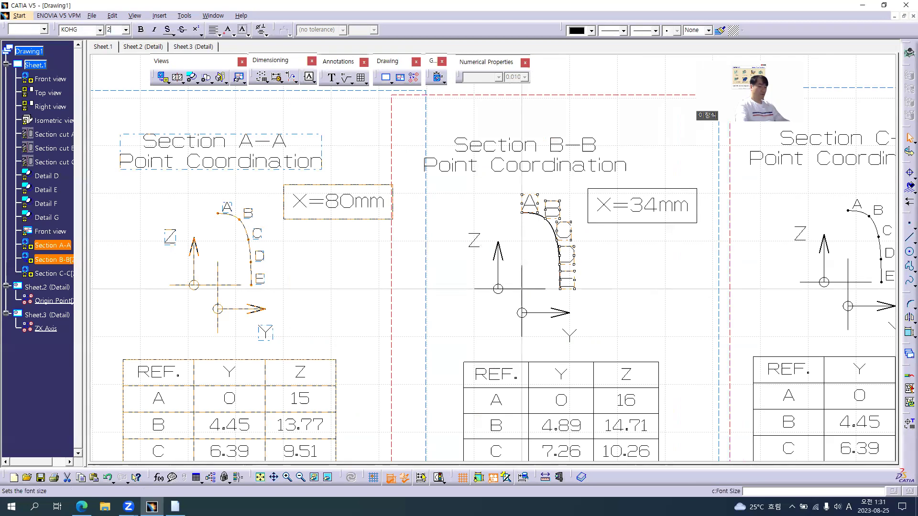
type("2")
key("Return")
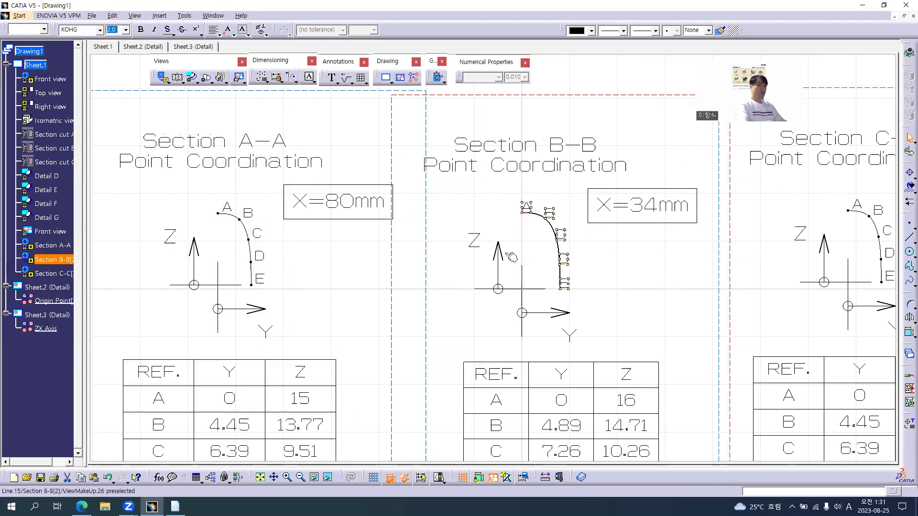
mouse_move(520, 234)
middle_mouse_down()
mouse_move(514, 249)
mouse_move(515, 225)
middle_mouse_up()
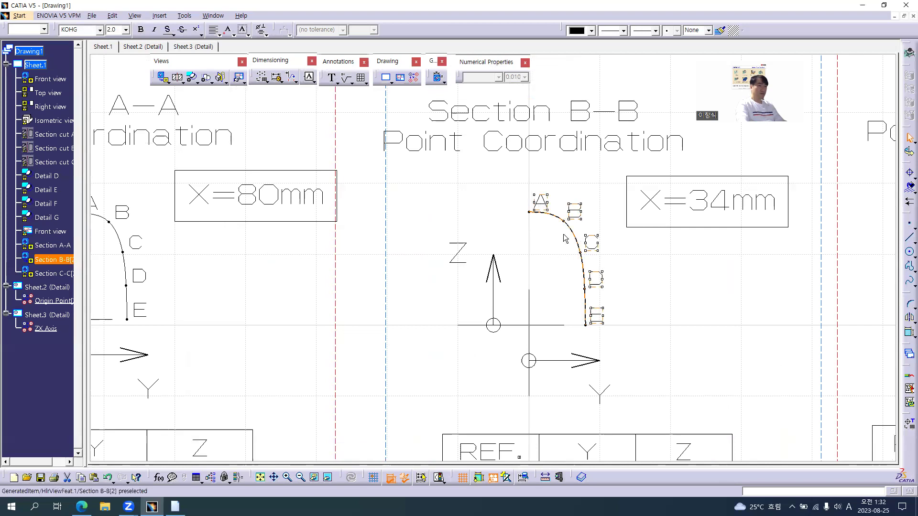
left_click(661, 308)
- Reposition the Section B-B title and the X=34mm box to resemble the layout of the Section A-A view
mouse_move(661, 307)
middle_mouse_down("ctrl")
mouse_move(659, 296)
mouse_move(657, 376)
middle_mouse_up("ctrl")
mouse_move(577, 318)
middle_mouse_down()
mouse_move(565, 293)
mouse_move(526, 288)
middle_mouse_up()
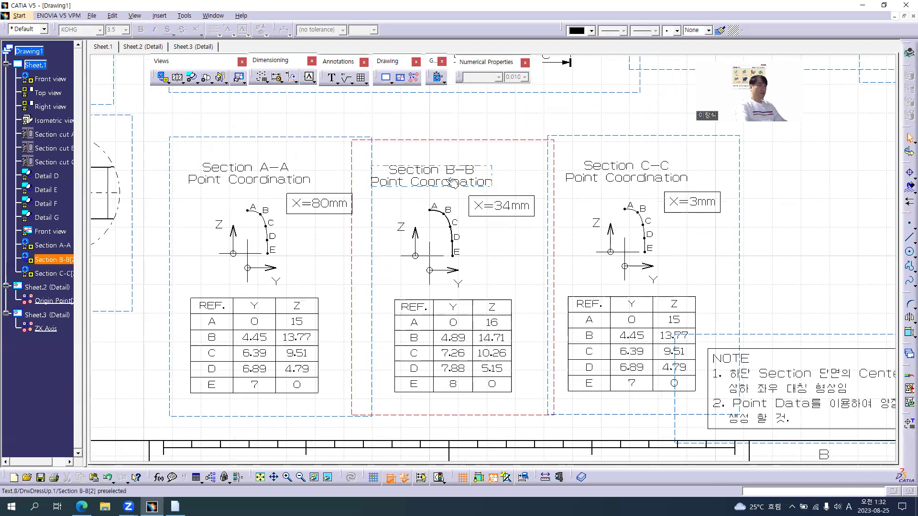
left_click_drag(448, 181, 453, 179)
left_click_drag(490, 209, 488, 218)
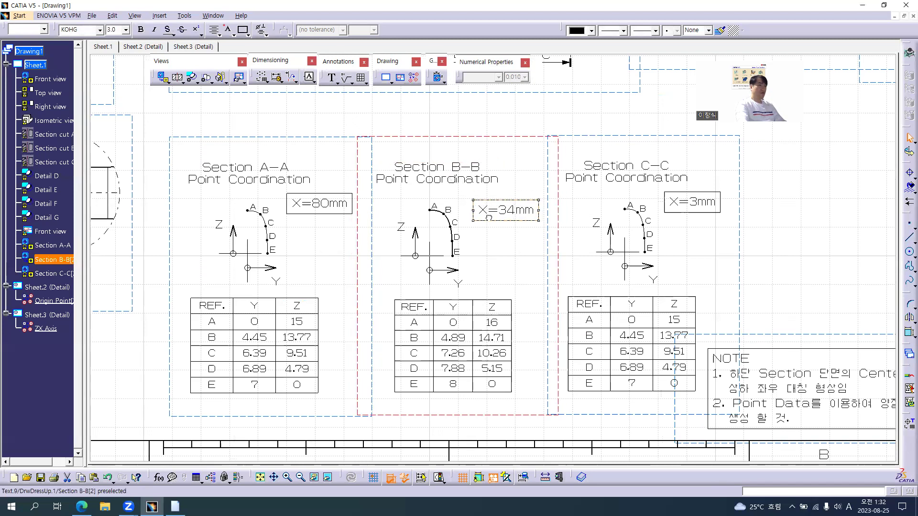
- Lock the Section B-B point coordination view in its properties
left_click(437, 136)
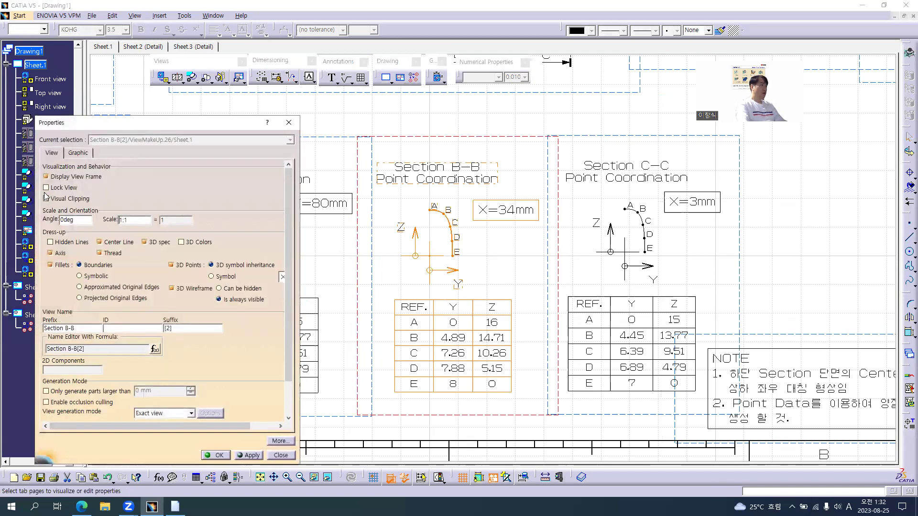
left_click(46, 187)
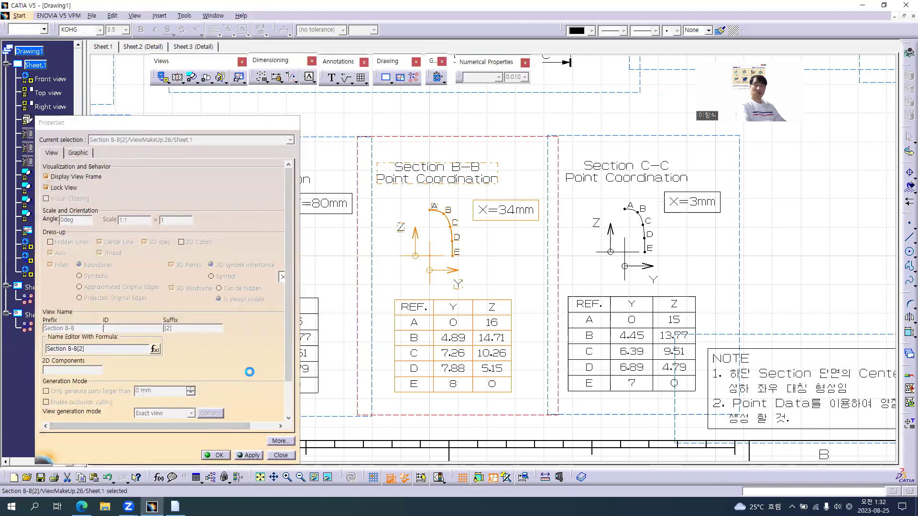
key("Return")
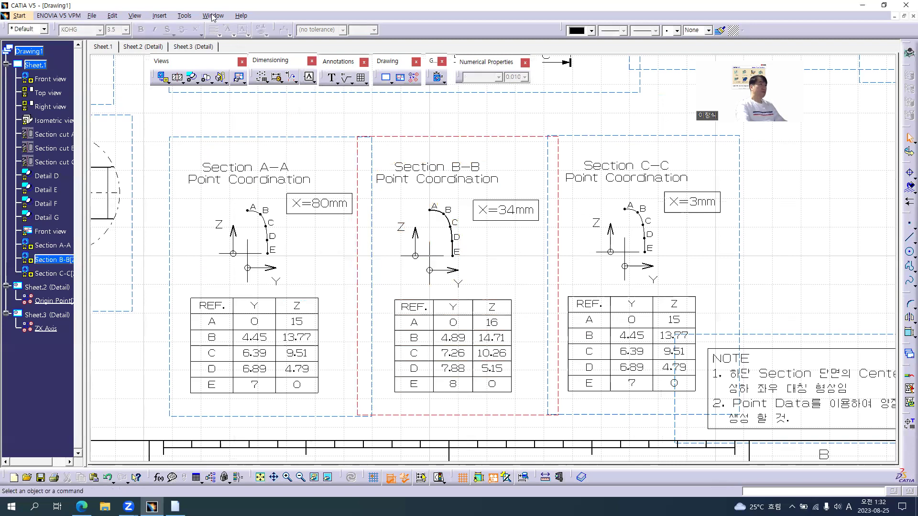
- Switch to the GSD Page01 EX08 (1).CATPart window and hide Point.7 to Point.11 in the Point Data set
left_click(212, 15)
left_click(235, 75)
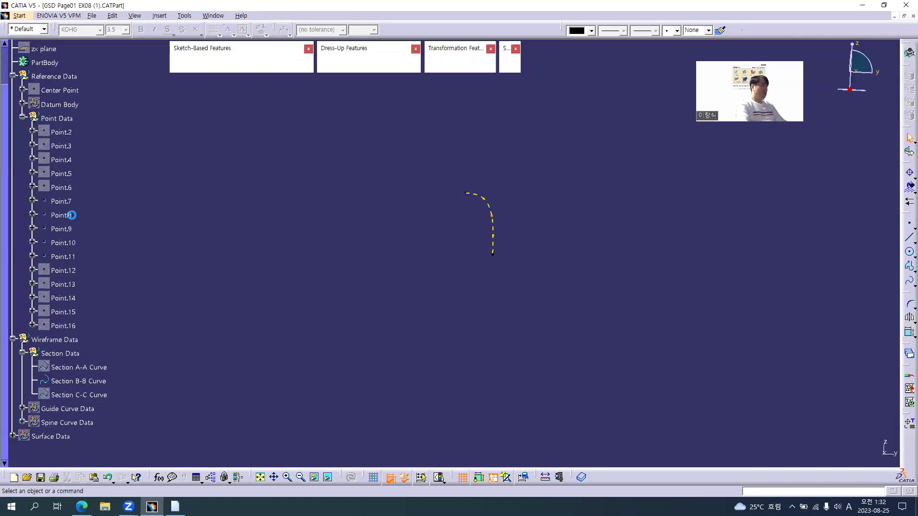
left_click(61, 201)
left_click(64, 256, "ctrl")
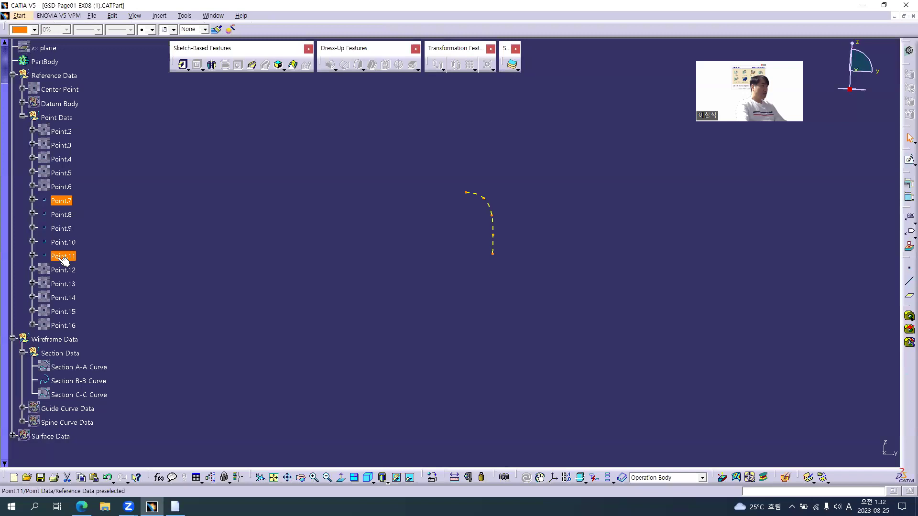
left_click(63, 256, "shift")
right_click(59, 258)
left_click(79, 286)
- Show Point.12 to Point.16 of the Point Data set in the part
left_click(63, 270)
left_click(64, 312, "ctrl")
left_click(63, 326, "shift")
right_click(60, 325)
left_click(81, 156)
- Hide the Section B-B Curve, show the Section C-C Curve, and return to the drawing window
left_click(76, 381)
left_click(76, 394, "ctrl")
right_click(77, 395)
left_click(95, 232)
key("alt+w")
key("2")
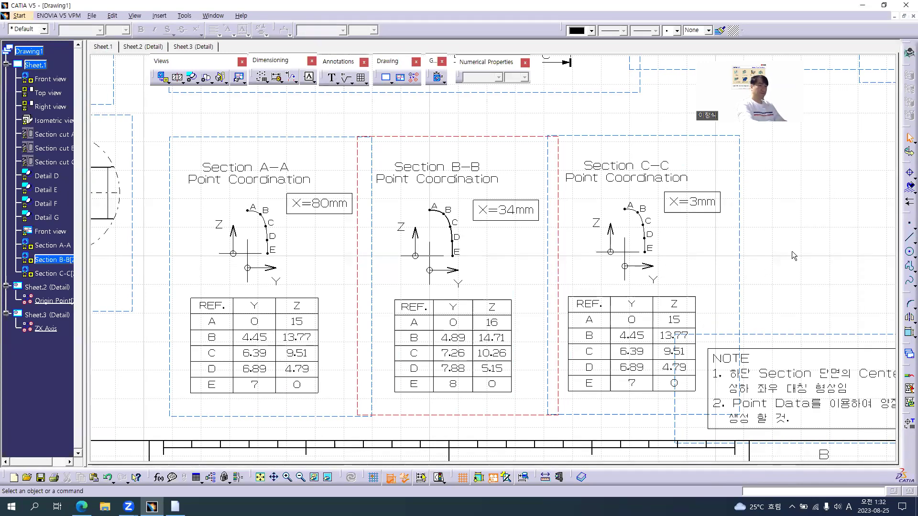
- Unlock the Section C-C view in its properties and update the drawing to load the Section C-C curve and points
left_click(738, 208)
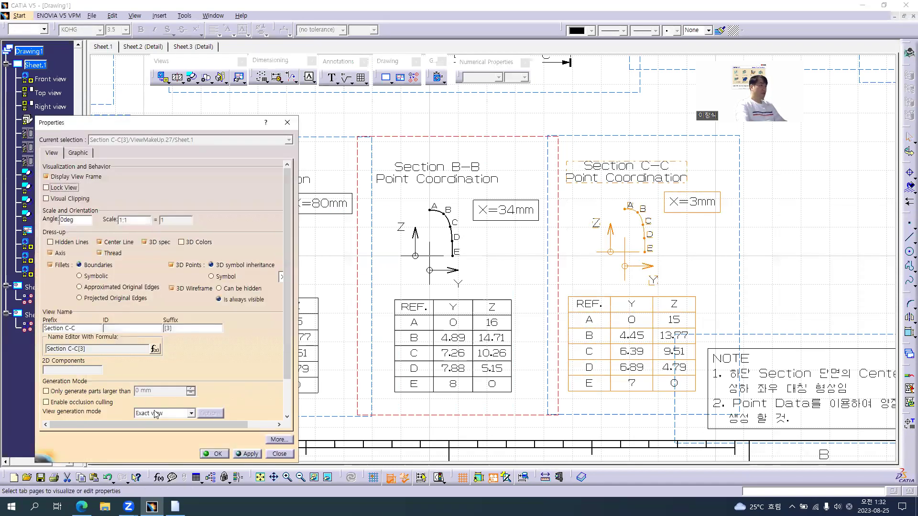
left_click(219, 454)
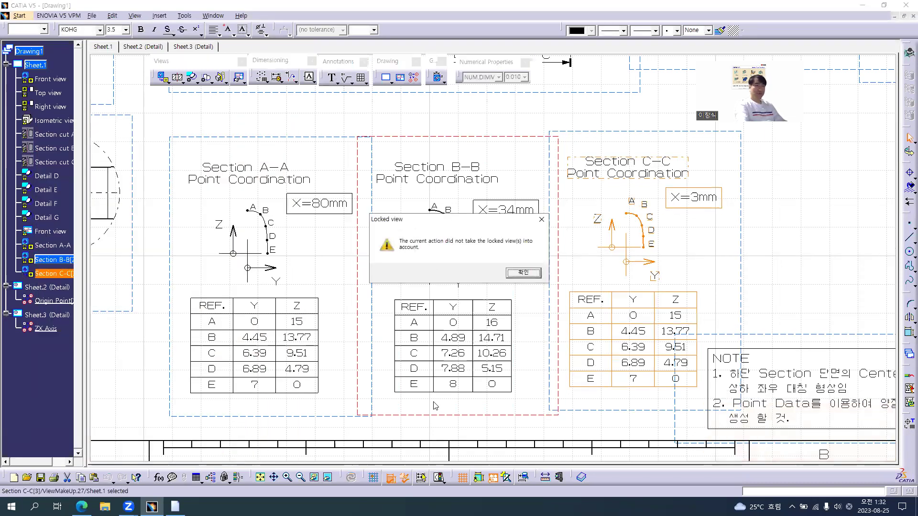
left_click(523, 273)
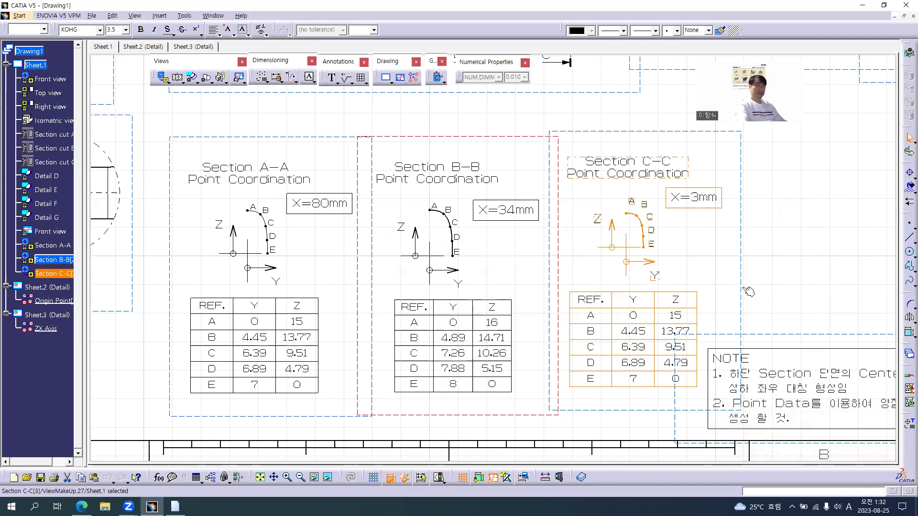
left_click(778, 279)
- Delete the old point labels A, B, C and D from the Section C-C view
middle_click_drag(687, 267, 557, 237)
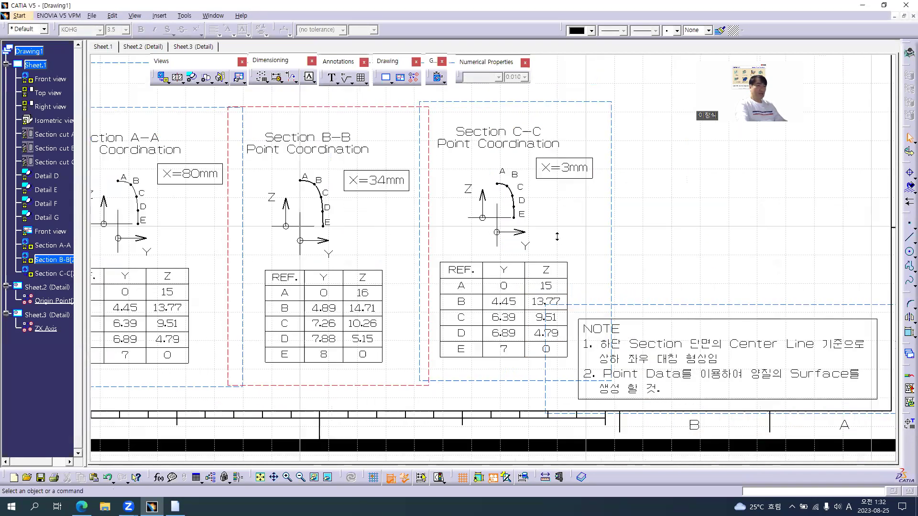
scroll(524, 191, "up", 3)
left_click(507, 213)
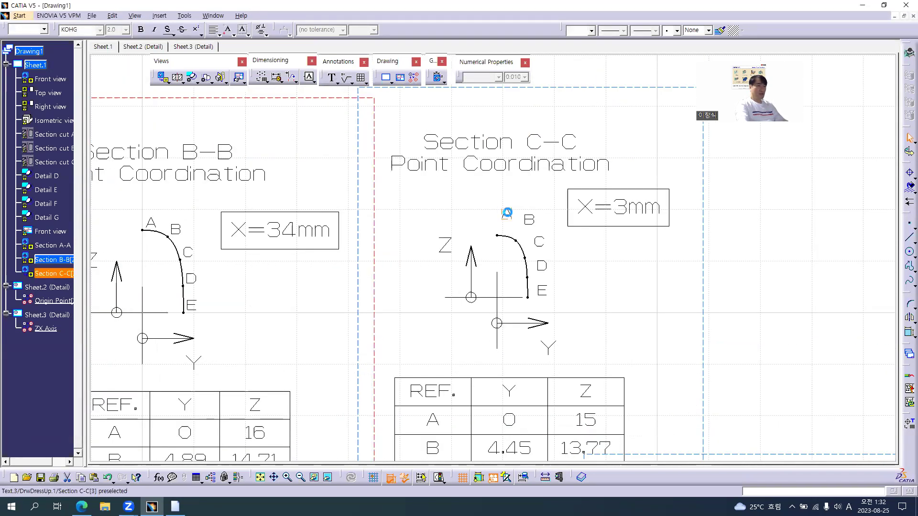
left_click(538, 221, "ctrl")
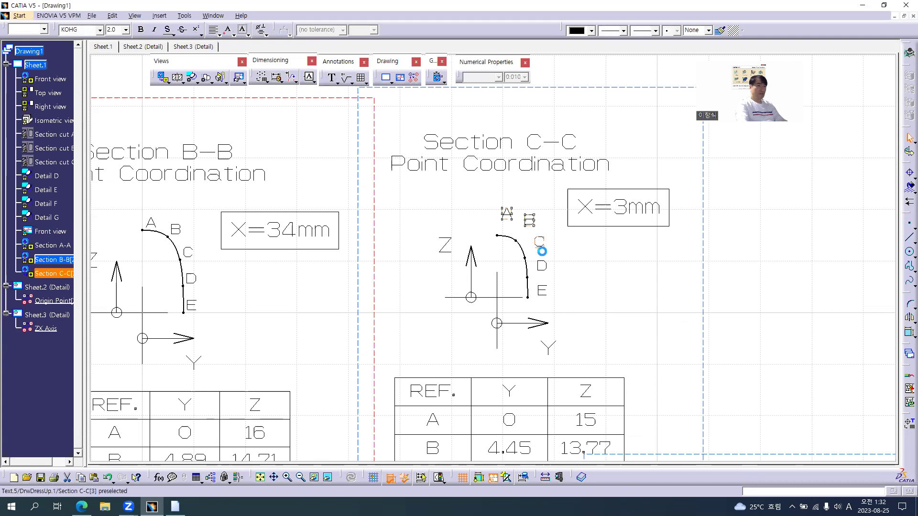
left_click(542, 265, "ctrl")
key("Delete")
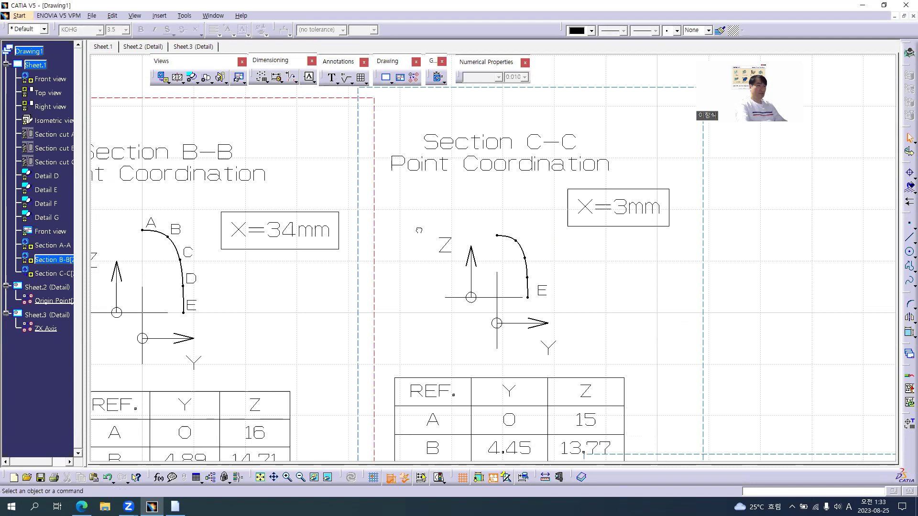
- Delete the old axis symbols with their labels, point label E and the old coordinate table from the Section C-C view
left_click_drag(471, 302, 487, 332)
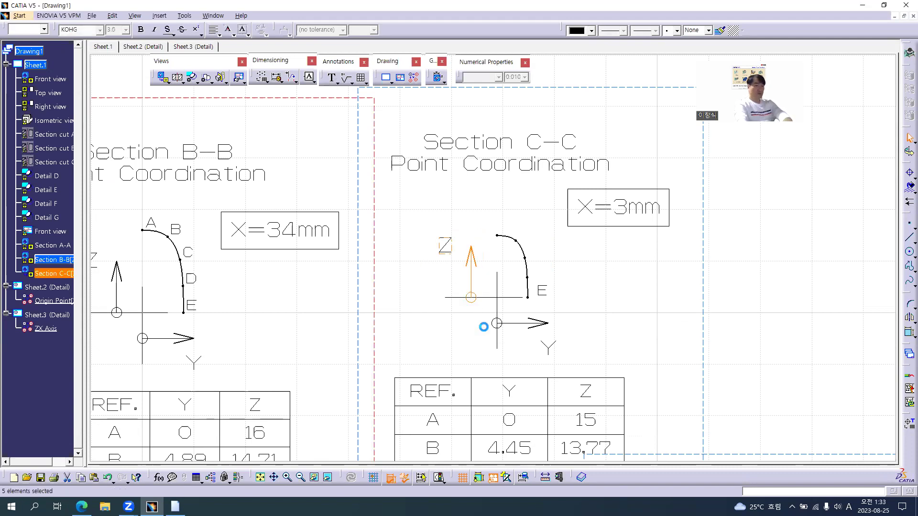
key("Delete")
left_click_drag(476, 264, 518, 363)
key("Delete")
left_click_drag(578, 364, 454, 310)
key("Delete")
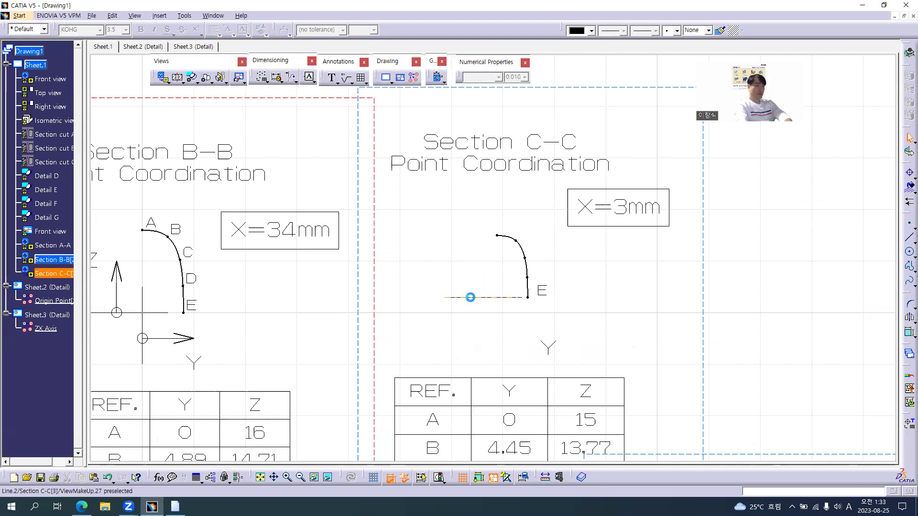
left_click(541, 290)
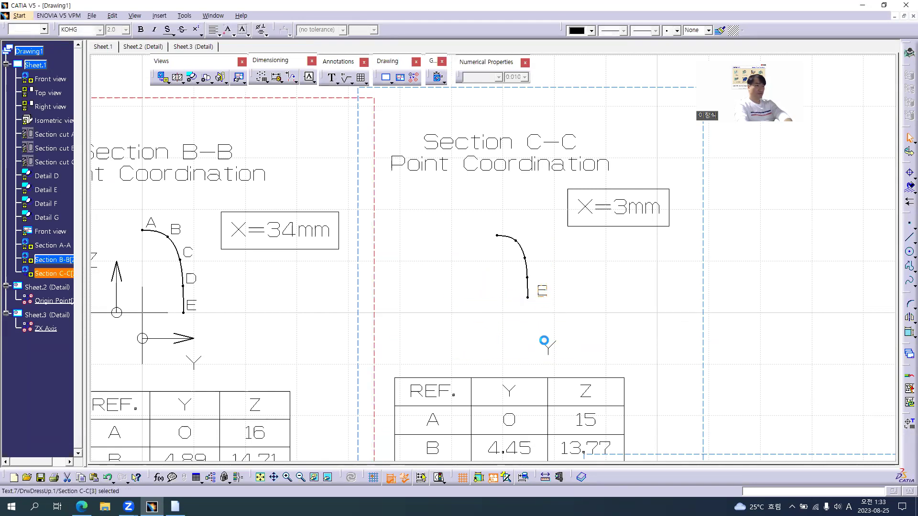
key("Delete")
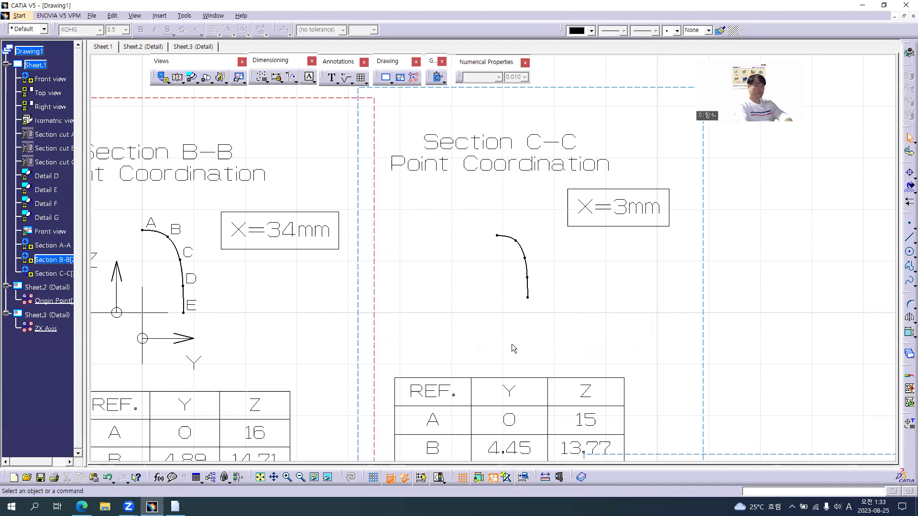
left_click(420, 382)
key("Delete")
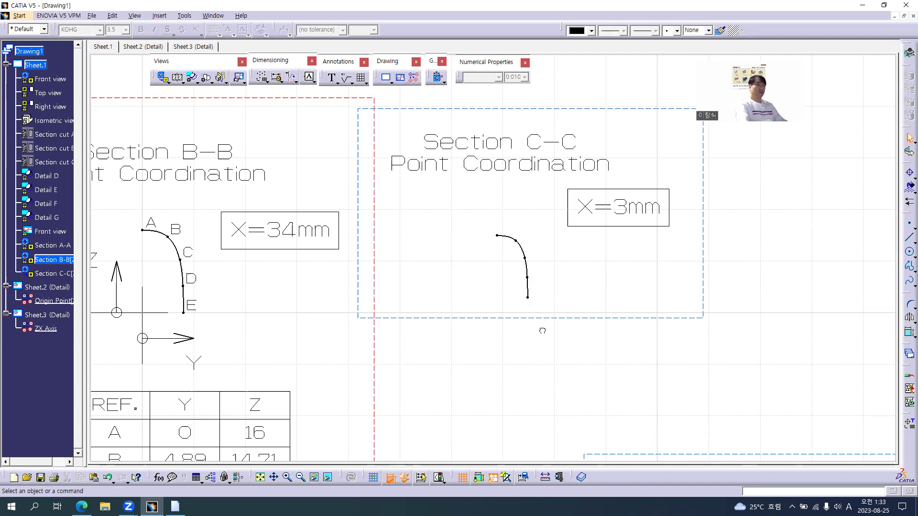
- Create a coordinate dimension table for the Section C-C curve points with columns titled Y and Z, and place it below the curve
left_click_drag(542, 331, 450, 221)
left_click(262, 77)
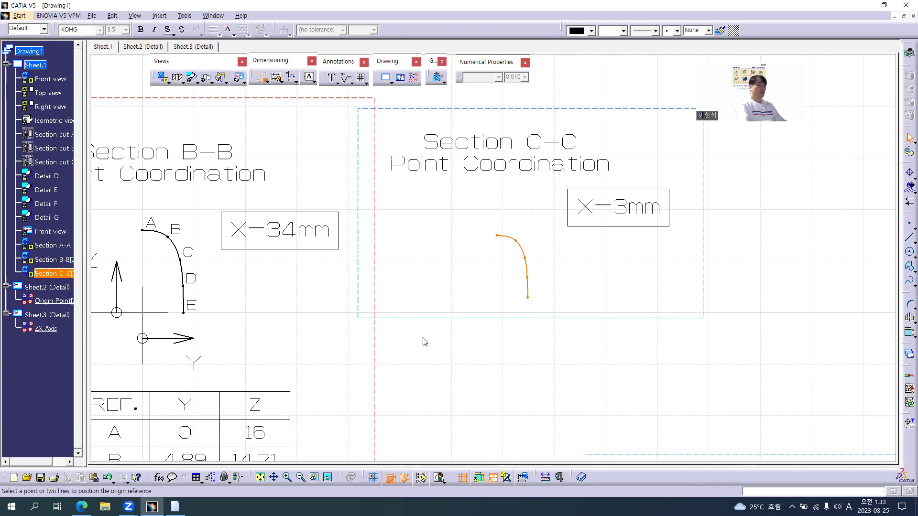
left_click(485, 391)
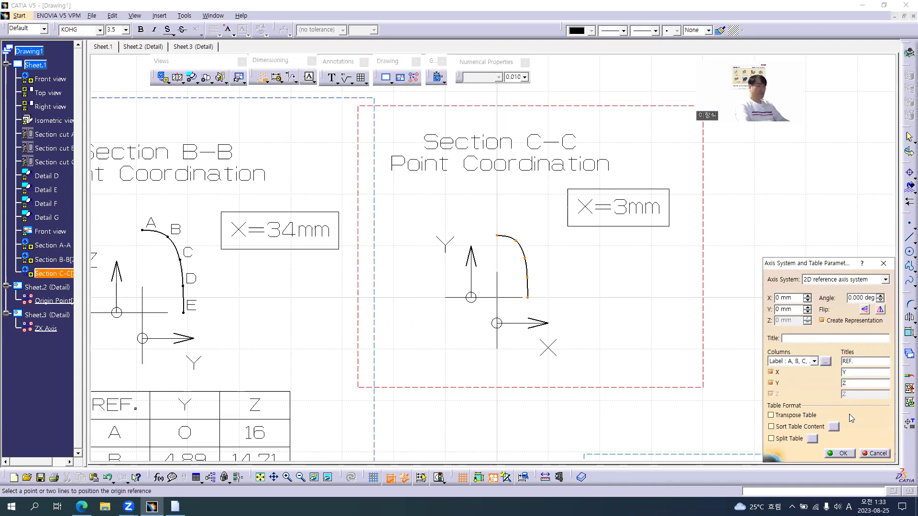
left_click(841, 452)
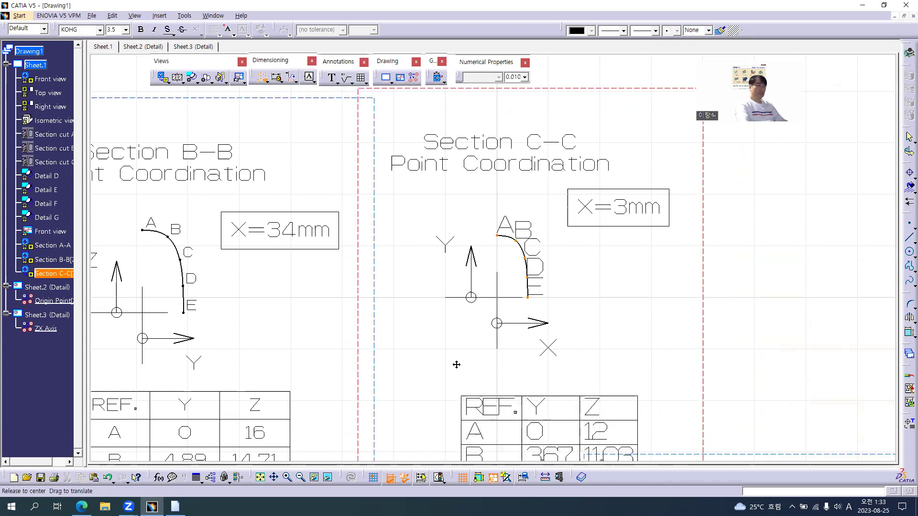
scroll(457, 364, "down", 2)
scroll(460, 308, "up", 1)
left_click(454, 281)
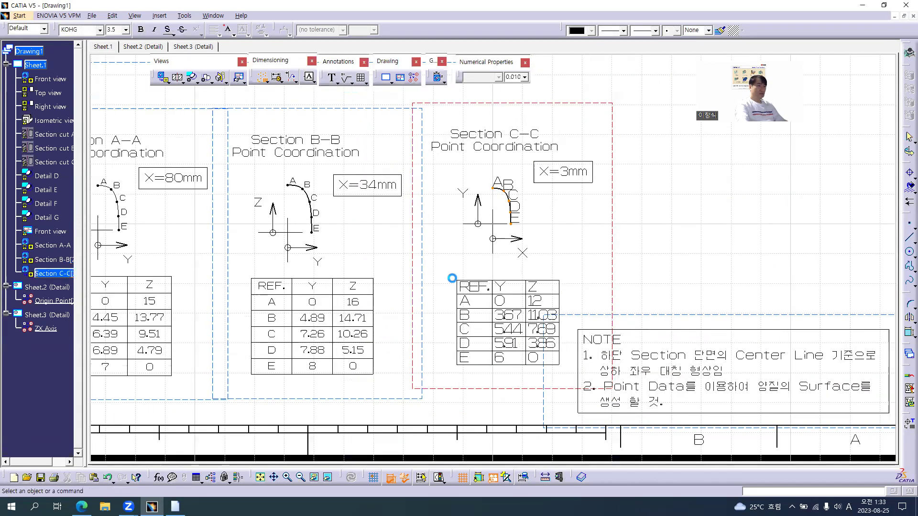
- Format the Section C-C coordinate table text with 20 % character spacing and 2.5 mm size, and centre it in the cells
double_click(471, 285)
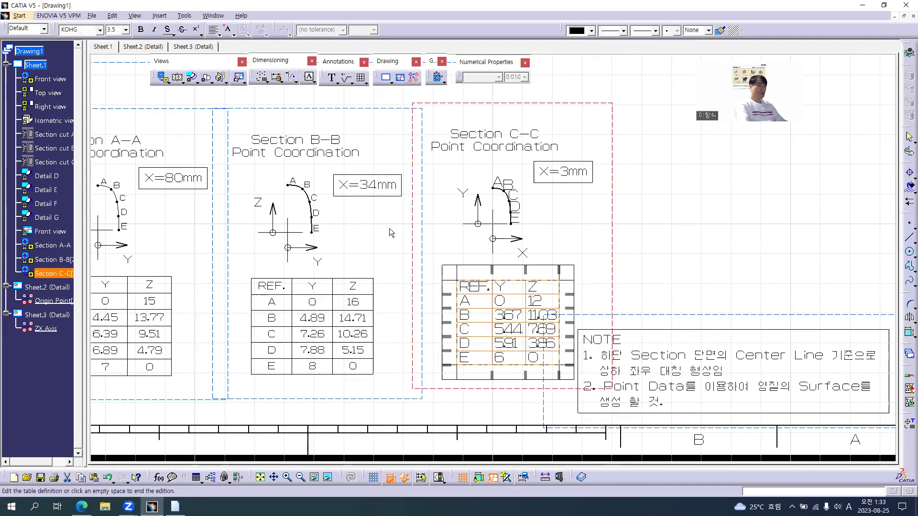
left_click(451, 283)
key("alt+Return")
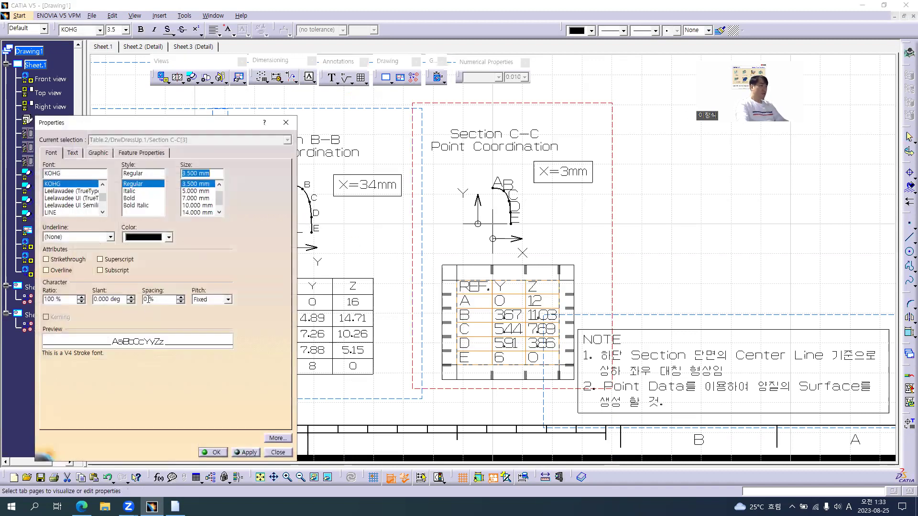
type("20")
key("Tab")
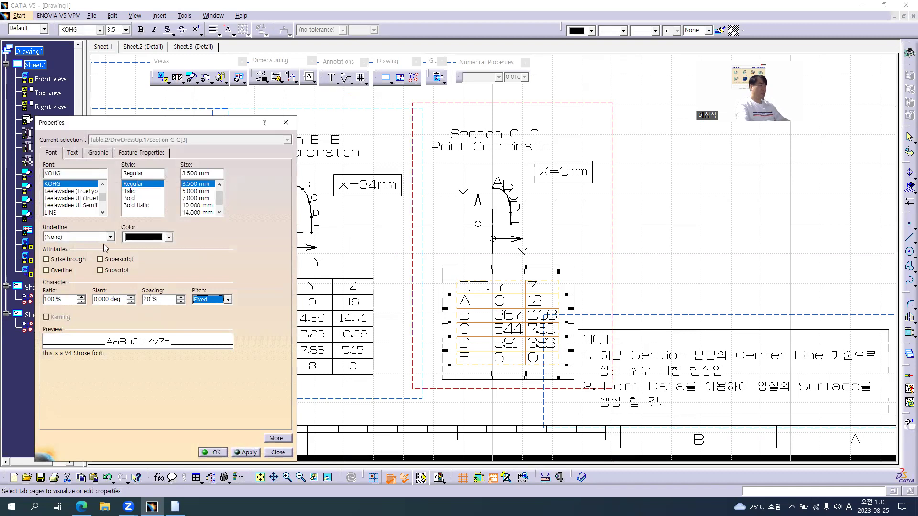
double_click(185, 173)
type("2.5")
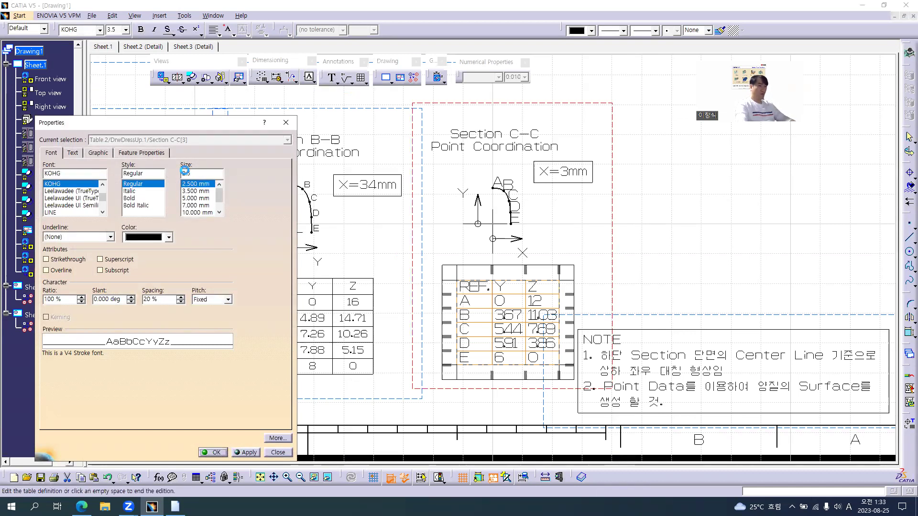
key("Return")
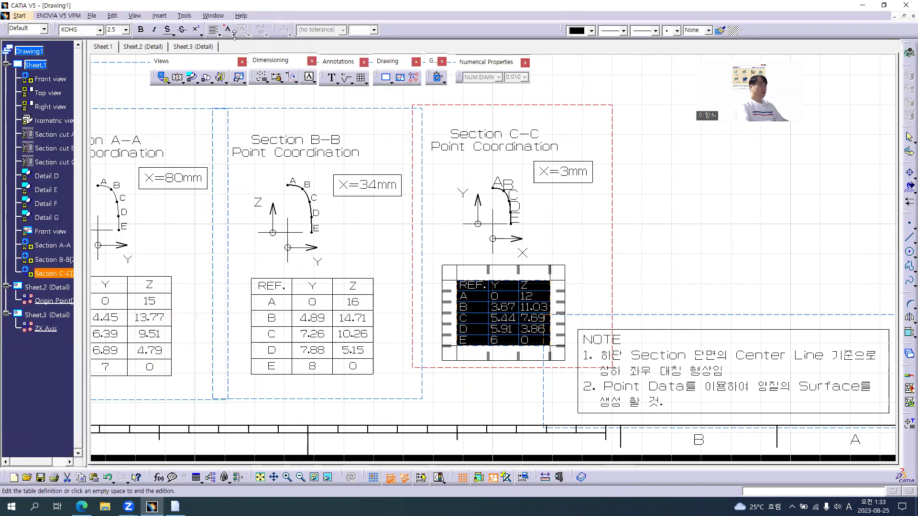
left_click(234, 34)
left_click(260, 61)
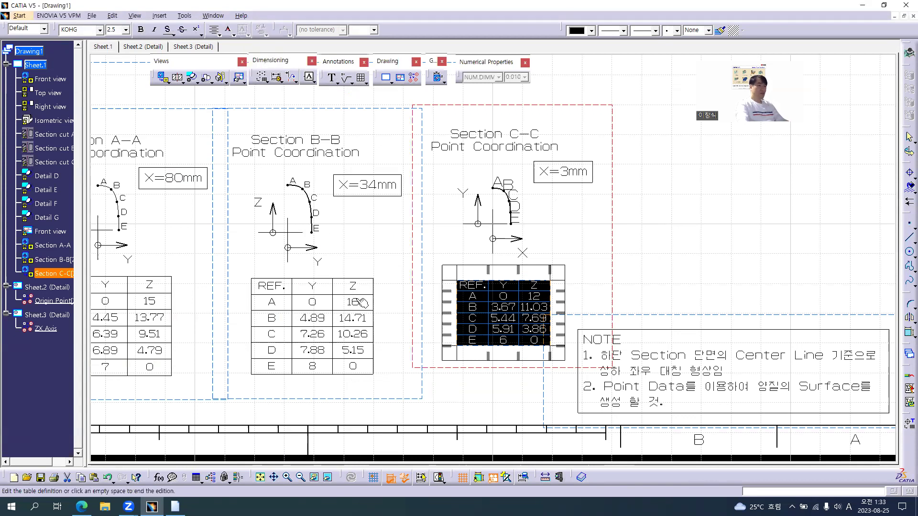
- Enlarge the row heights and column widths of the Section C-C coordinate table evenly
middle_click_drag(465, 331, 454, 274, "ctrl")
left_click_drag(420, 322, 420, 326)
left_click_drag(484, 288, 491, 287)
middle_click_drag(478, 320, 506, 266)
left_click_drag(445, 380, 445, 383)
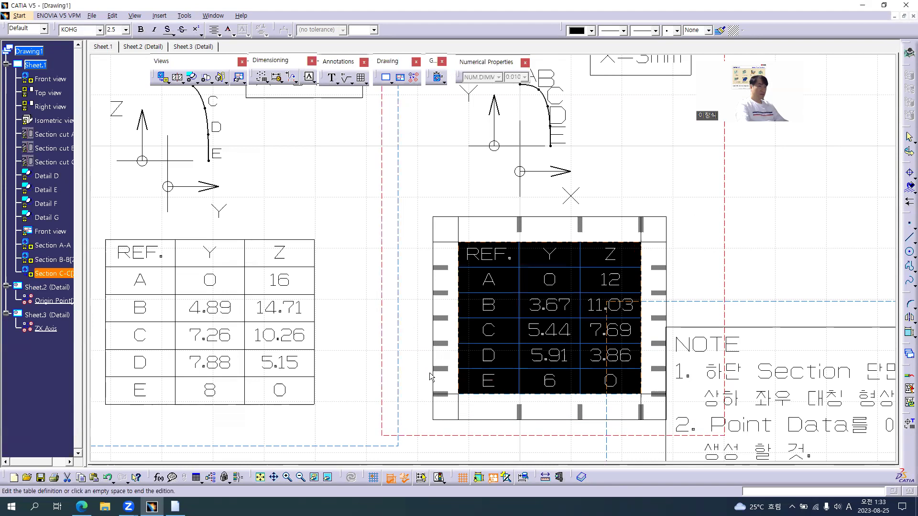
left_click(394, 343)
mouse_move(401, 352)
middle_mouse_down("ctrl")
mouse_move(510, 262)
mouse_move(510, 302)
middle_mouse_up("ctrl")
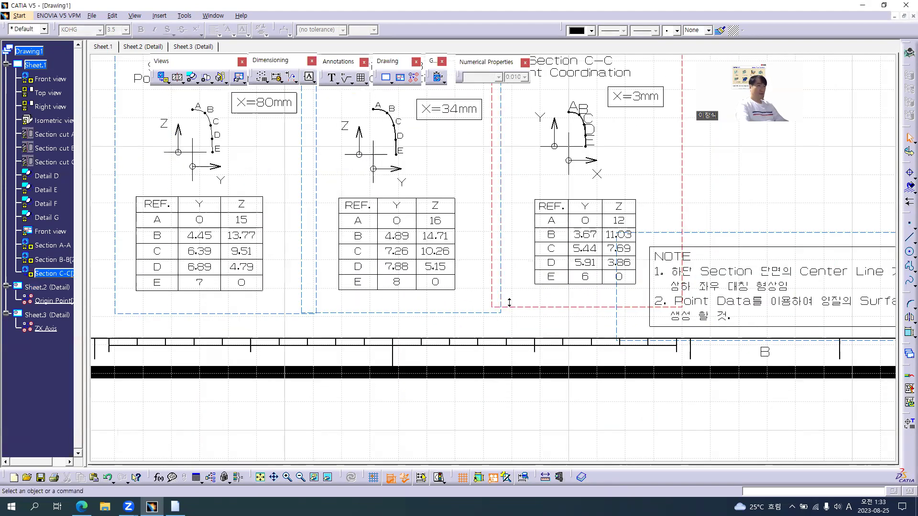
- Enlarge the Section C-C table's rows and columns again to approach the Section B-B table, and shift it left under the curve
double_click(575, 253)
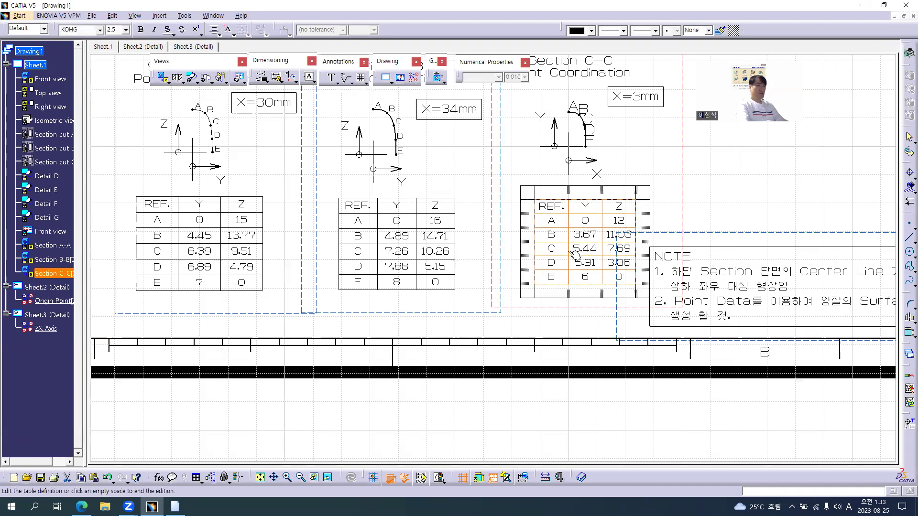
left_click(530, 198)
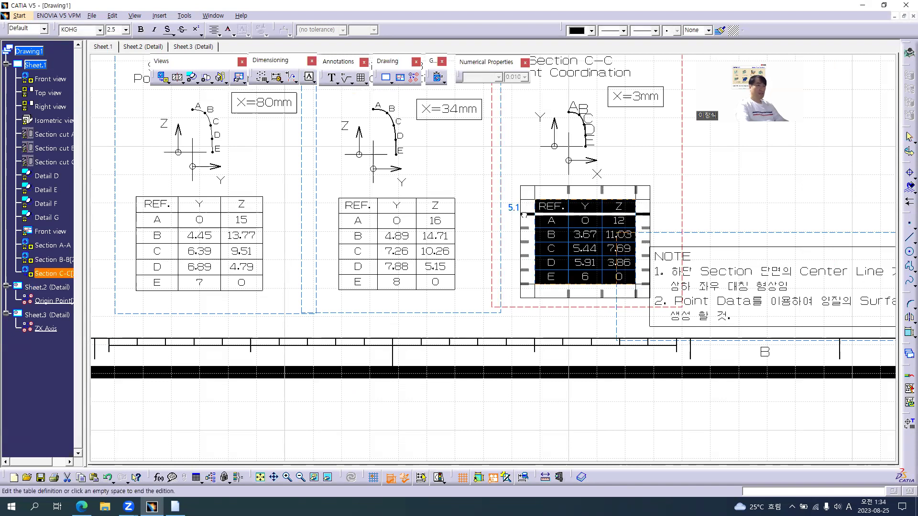
left_click_drag(526, 218, 526, 220)
left_click_drag(570, 198, 574, 198)
left_click(496, 304)
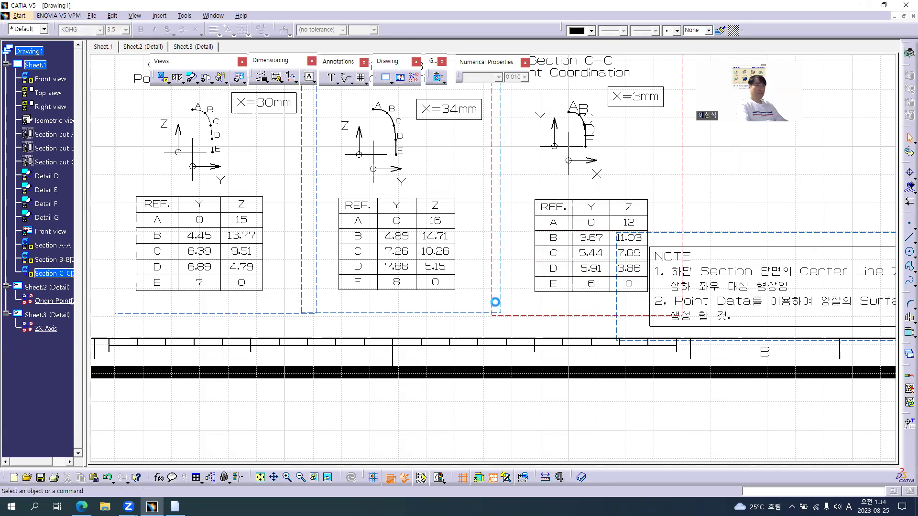
scroll(428, 329, "down", 1)
scroll(420, 287, "up", 3)
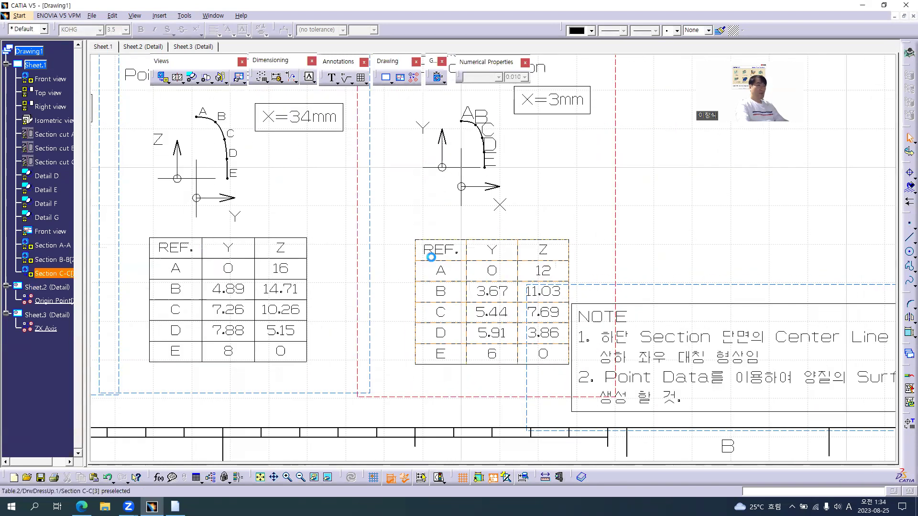
left_click_drag(416, 258, 411, 257)
- Relabel the Section C-C view's vertical axis as Z and horizontal axis as Y, with both labels at 3.0 mm text size
middle_click_drag(519, 163, 515, 248)
double_click(398, 235)
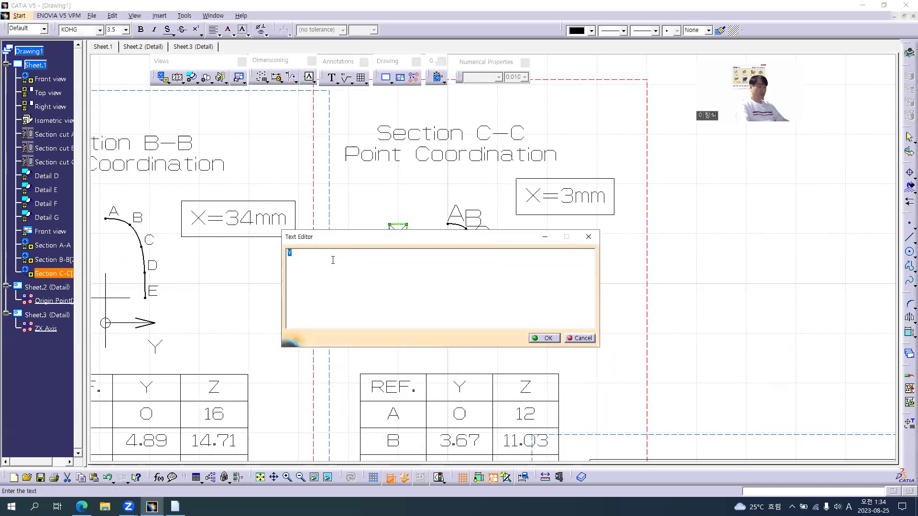
type("Z")
key("Return")
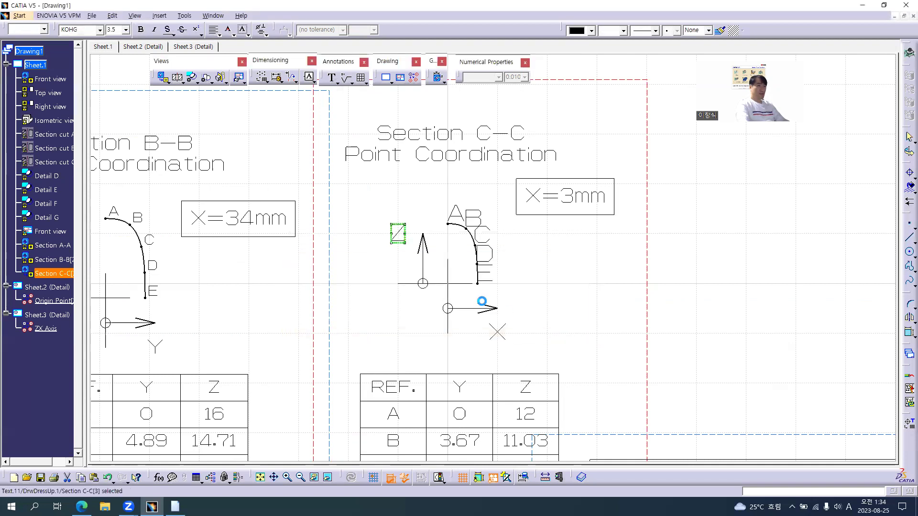
double_click(495, 333)
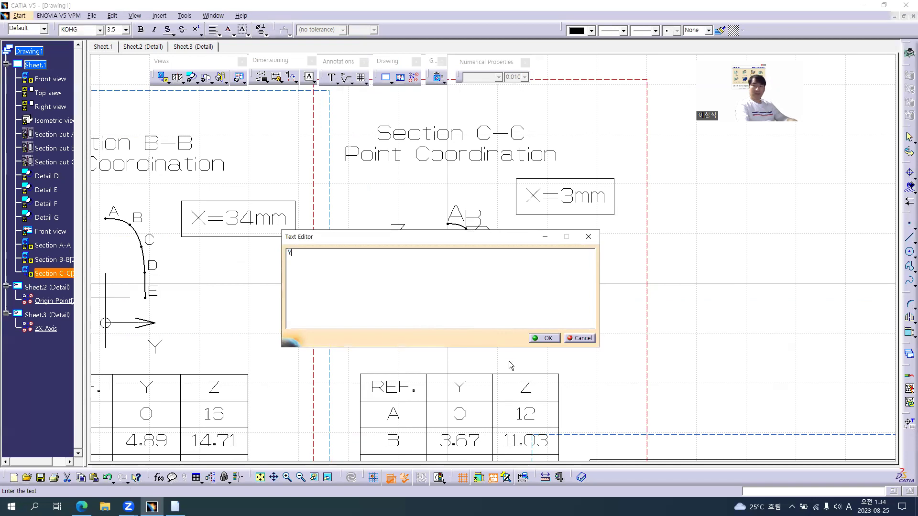
left_click(544, 338)
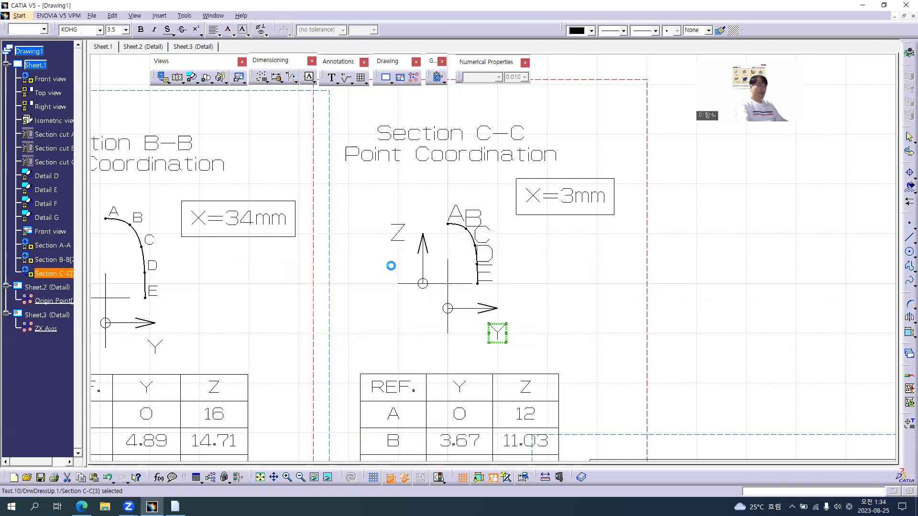
left_click(398, 234, "ctrl")
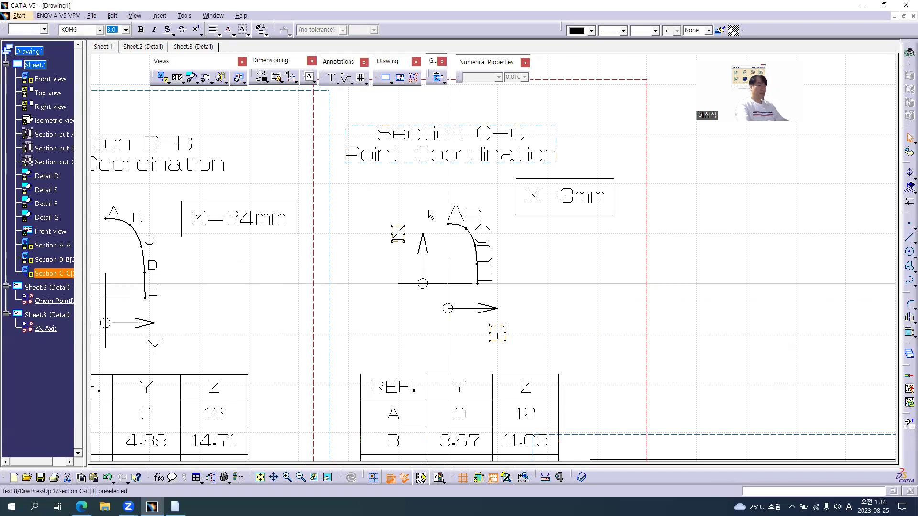
- Set the text size of point labels A to E in the Section C-C view to 2.5 mm
left_click(487, 236, "ctrl")
left_click(485, 251, "ctrl")
left_click(485, 272, "ctrl")
left_click(115, 30)
type("2.5")
key("Return")
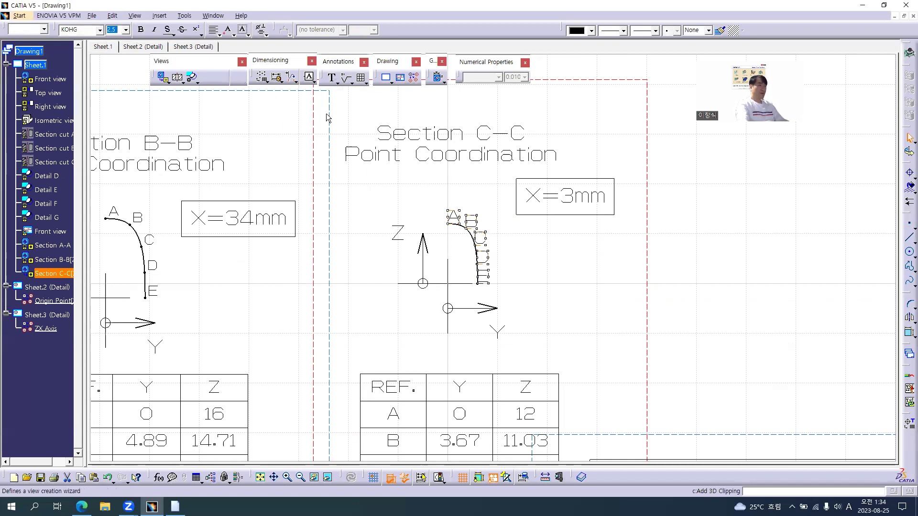
- Move the Section C-C point labels A to E slightly away from the curve and set their text size to 2 mm
scroll(508, 303, "up", 2)
left_click_drag(425, 184, 431, 182)
left_click(114, 30)
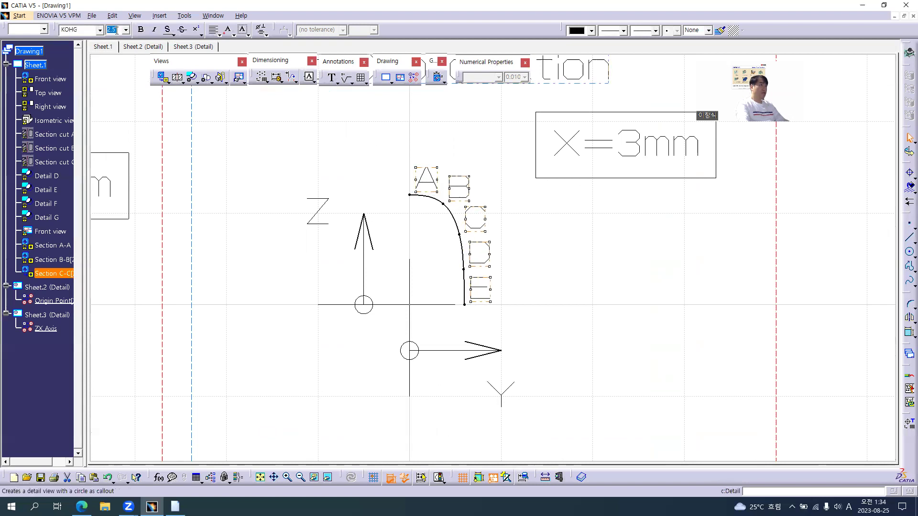
type("2")
key("Return")
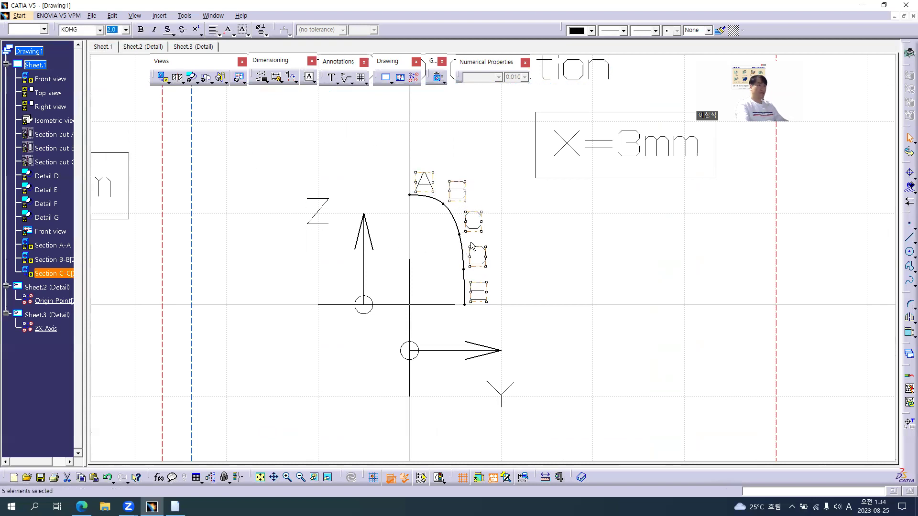
left_click(512, 265)
- Lock the Section C-C view in its view properties
middle_click_drag(511, 265, 501, 373, "ctrl")
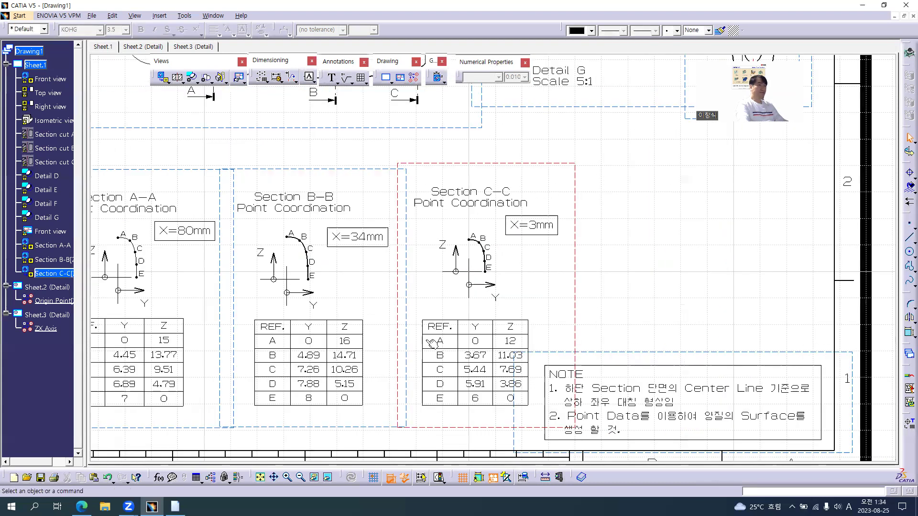
middle_click_drag(431, 342, 441, 300)
mouse_move(526, 273)
middle_mouse_down()
mouse_move(531, 292)
mouse_move(503, 257)
middle_mouse_up()
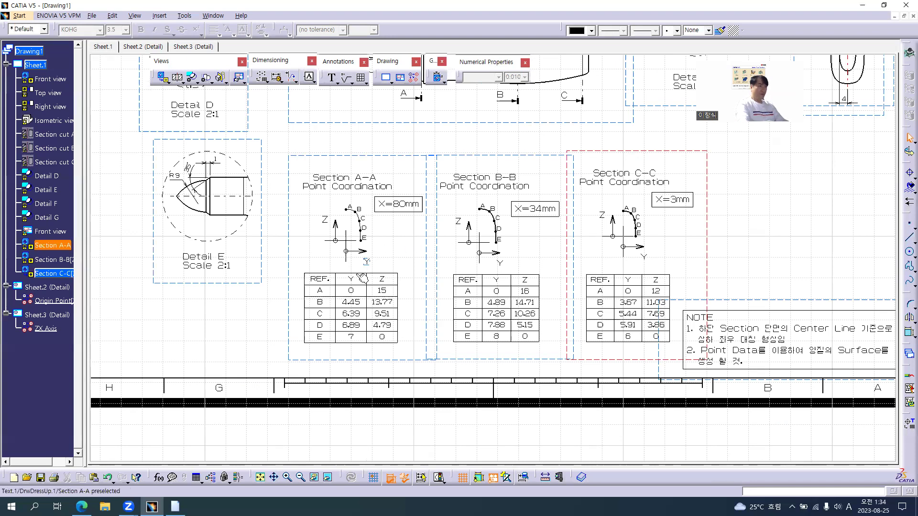
mouse_move(381, 246)
middle_mouse_down("ctrl")
mouse_move(345, 267)
mouse_move(344, 313)
mouse_move(346, 305)
middle_mouse_up("ctrl")
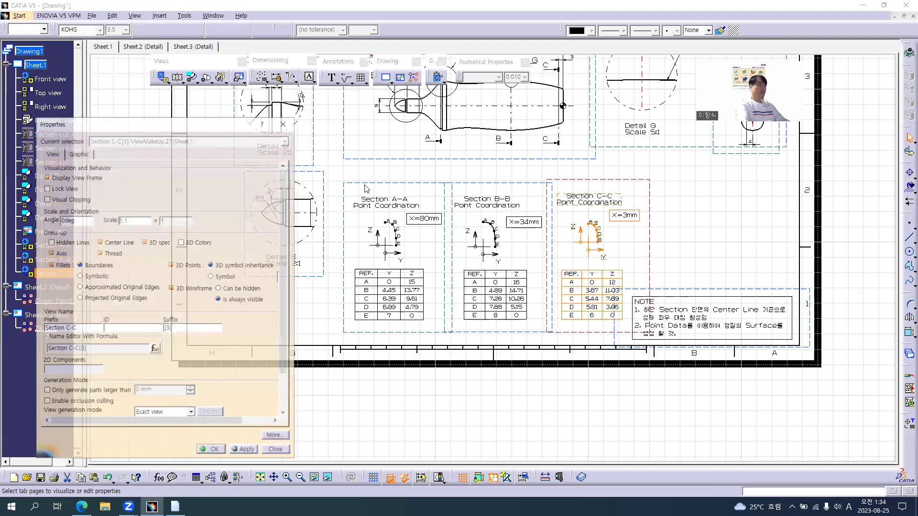
left_click(211, 451)
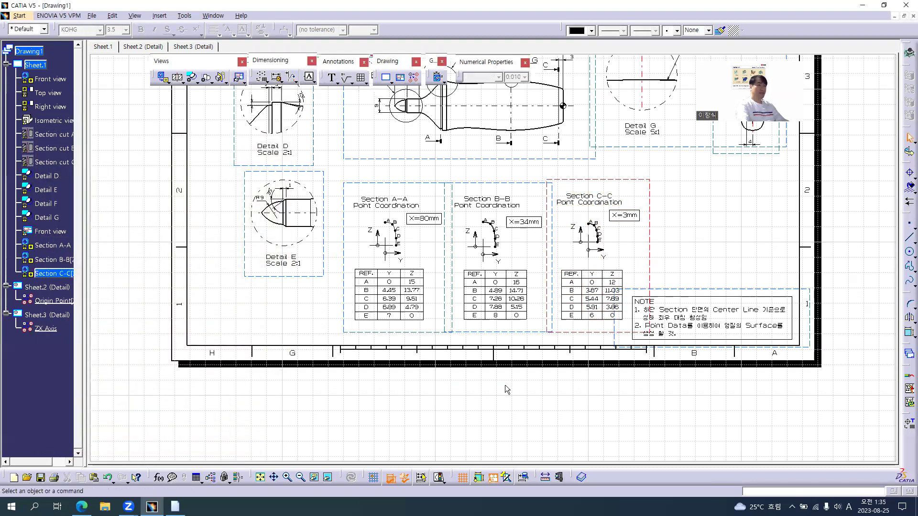
- Switch to the GSD Page01 EX08 (1).CATPart window, hide the Point Data set and collapse it in the tree
mouse_move(424, 328)
middle_mouse_down()
mouse_move(414, 271)
mouse_move(415, 302)
mouse_move(440, 326)
middle_mouse_up()
middle_click_drag(484, 369, 488, 408)
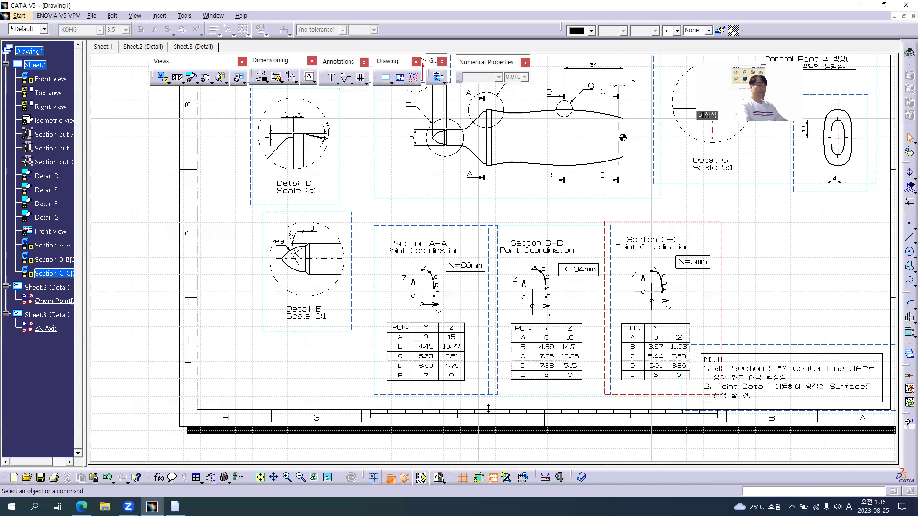
middle_click_drag(456, 285, 449, 355)
left_click(50, 234)
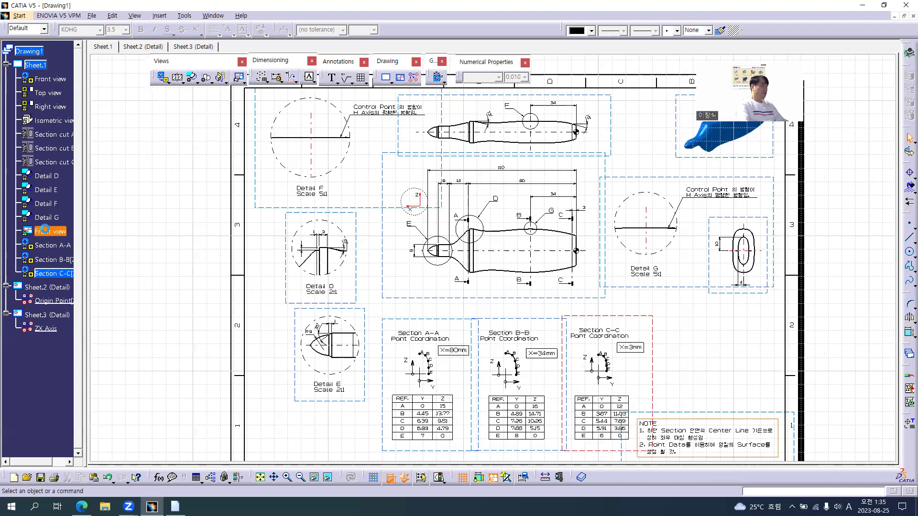
left_click(218, 16)
left_click(223, 75)
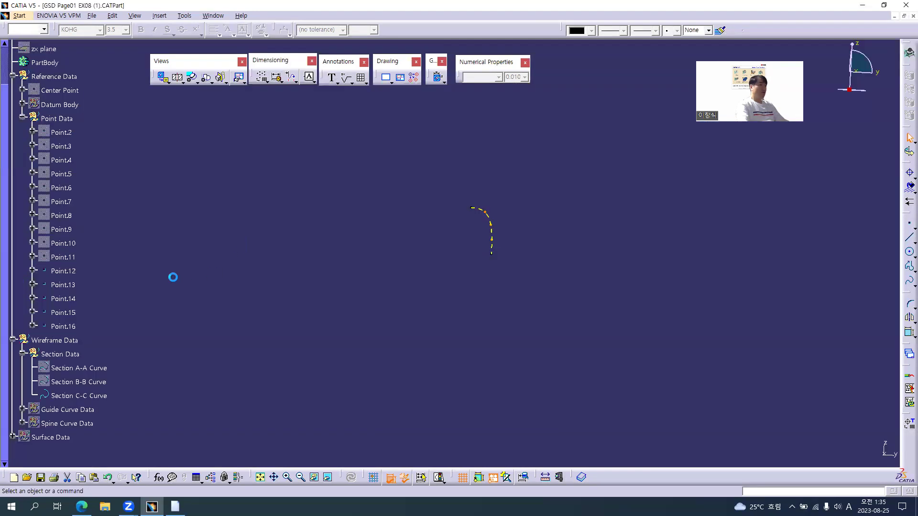
right_click(53, 116)
left_click(77, 146)
left_click(23, 116)
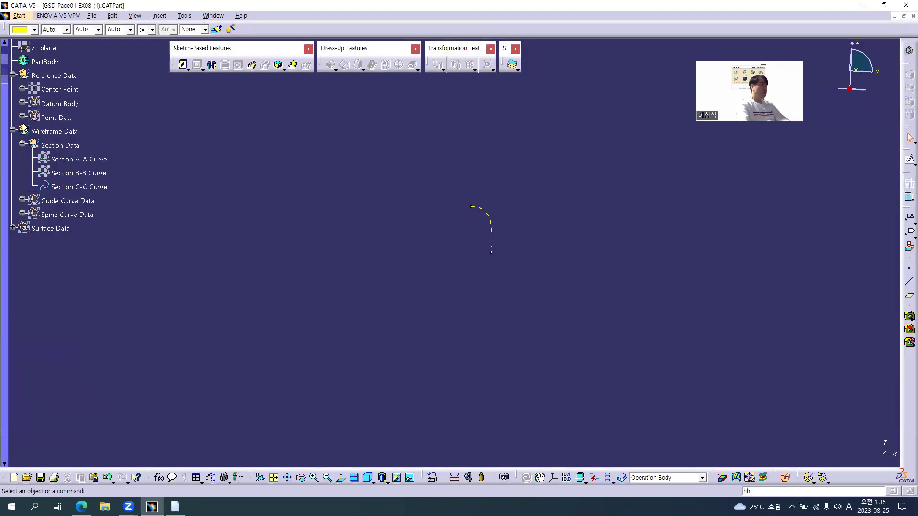
- Hide the Section Data and Wireframe Data geometrical sets
left_click(46, 146)
key("ctrl+h")
left_click(51, 132)
key("ctrl+h")
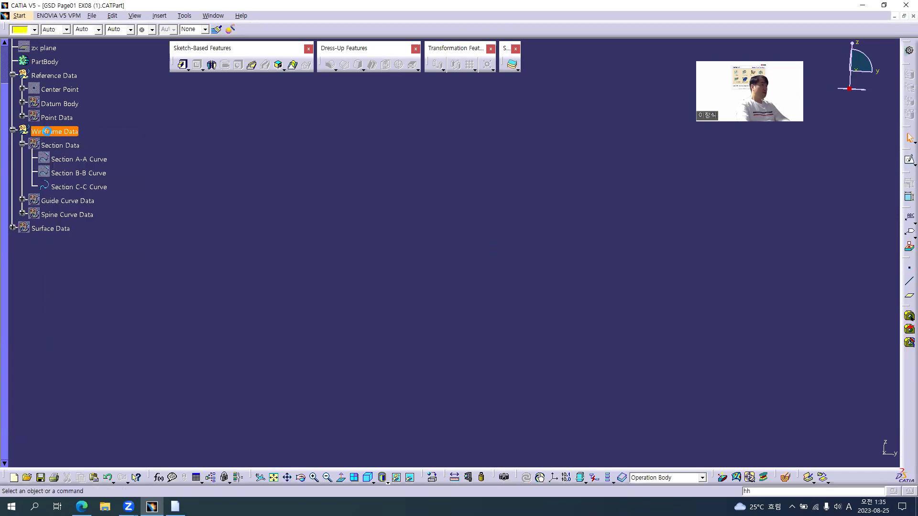
- Show the Surface Data set and collapse the Wireframe Data and Reference Data branches of the tree
right_click(56, 226)
left_click(77, 257)
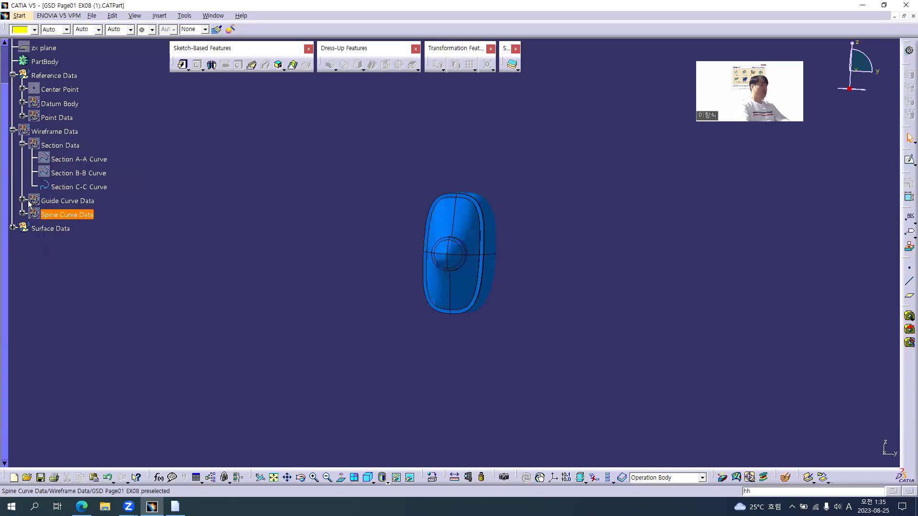
left_click(13, 129)
left_click(13, 75)
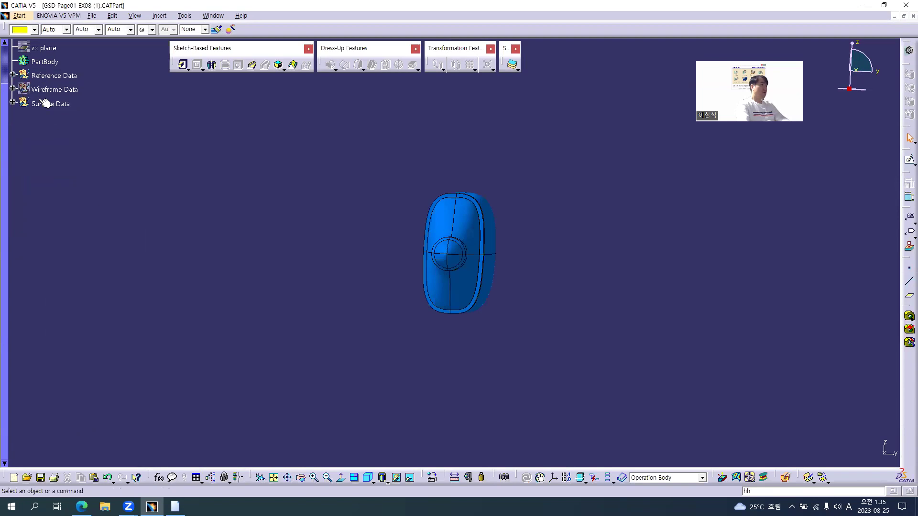
middle_click_drag(540, 210, 537, 179)
- Return to Drawing1 and unlock all views listed from the first Front view through the second Front view in their properties
key("alt+w")
key("2")
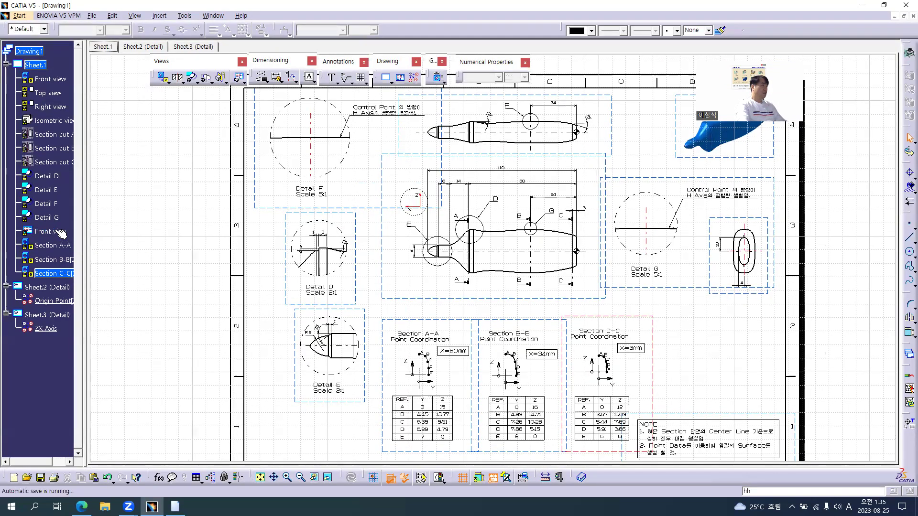
left_click(60, 233)
left_click(48, 79, "shift")
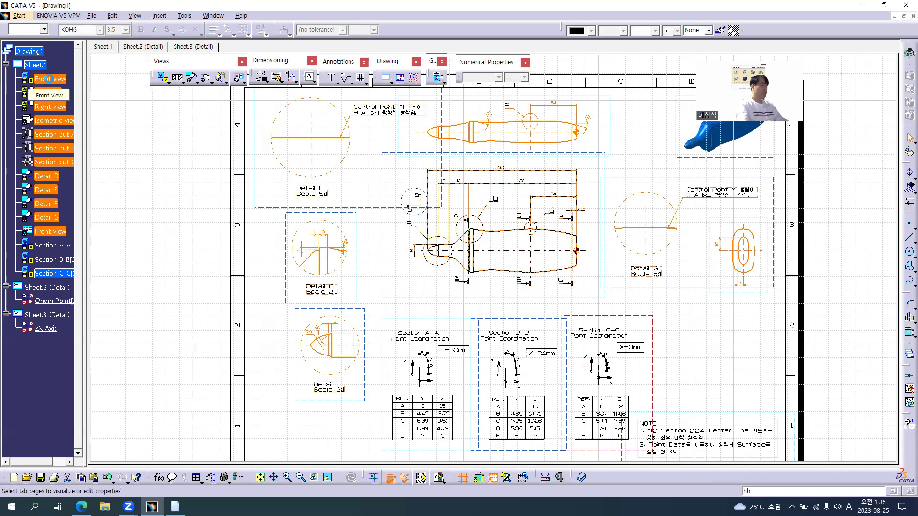
key("alt+Return")
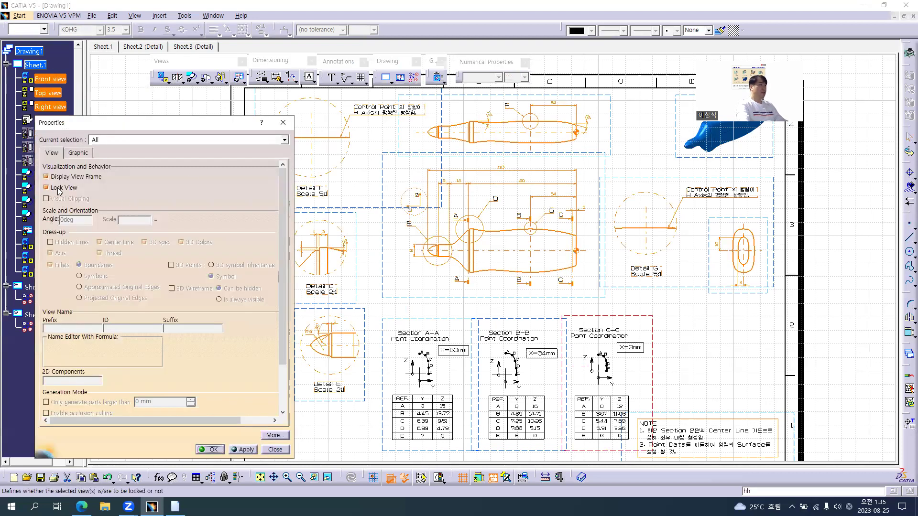
left_click(210, 449)
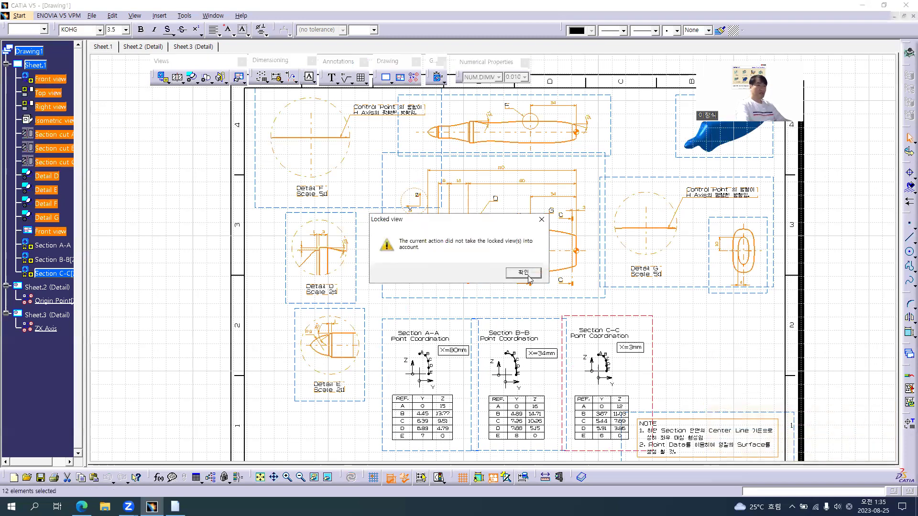
- Acknowledge the locked-view warning and start a Save As for GSD Page01 EX08 (1).CATPart in Save Management
left_click(523, 273)
middle_click_drag(693, 338, 677, 333, "ctrl")
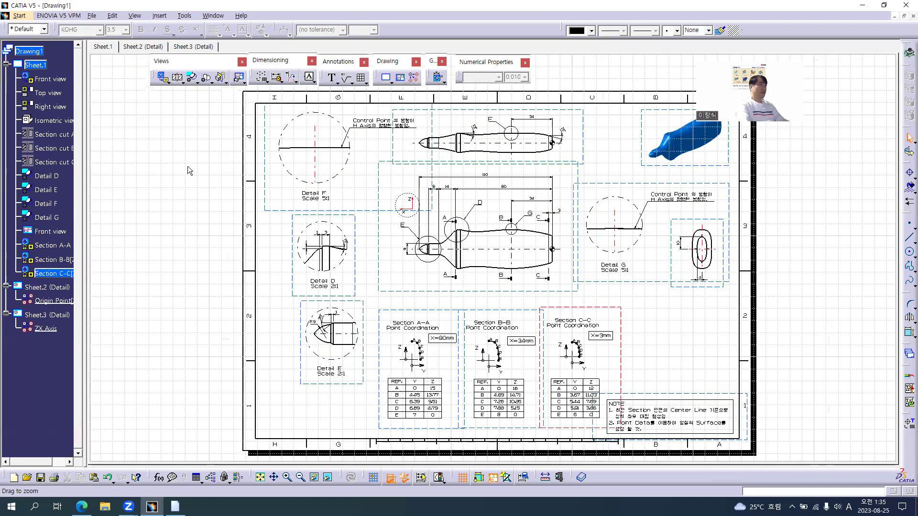
left_click(92, 16)
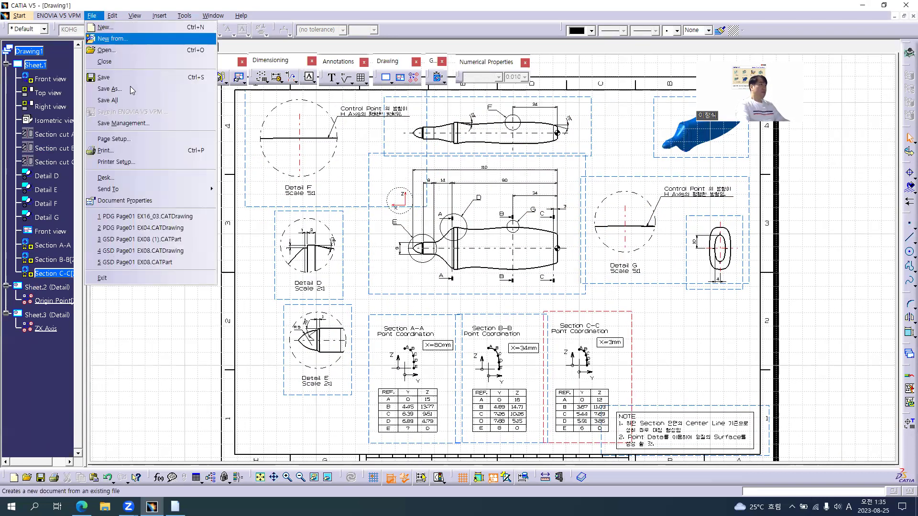
left_click(140, 125)
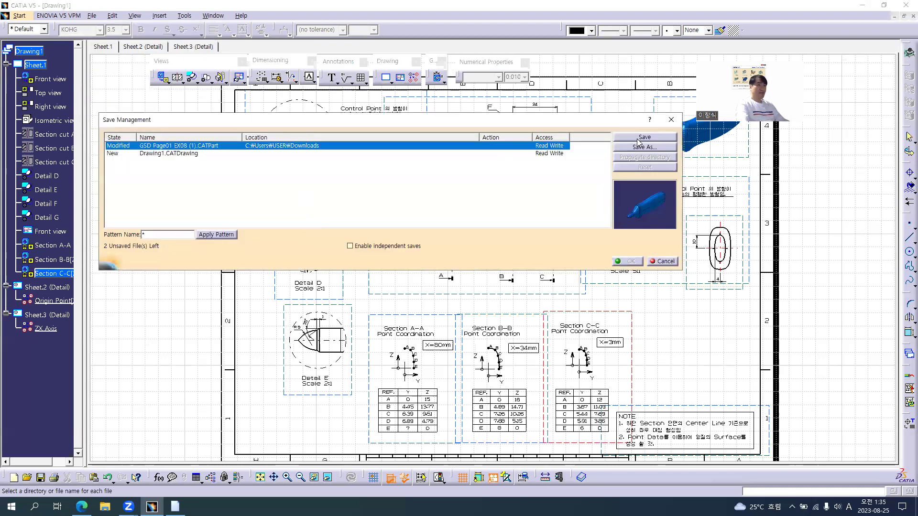
left_click(641, 148)
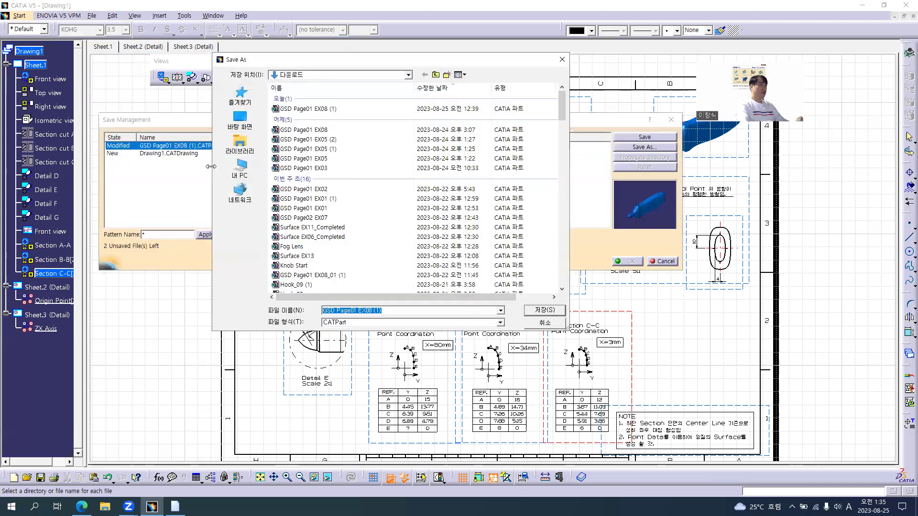
- Save the part over GSD Page01 EX08.CATPart in E:\#00 CATIA V5 Movie\#03 CATIA V5 Data\#03 GSD\GSD Page01 EX08
left_click(240, 170)
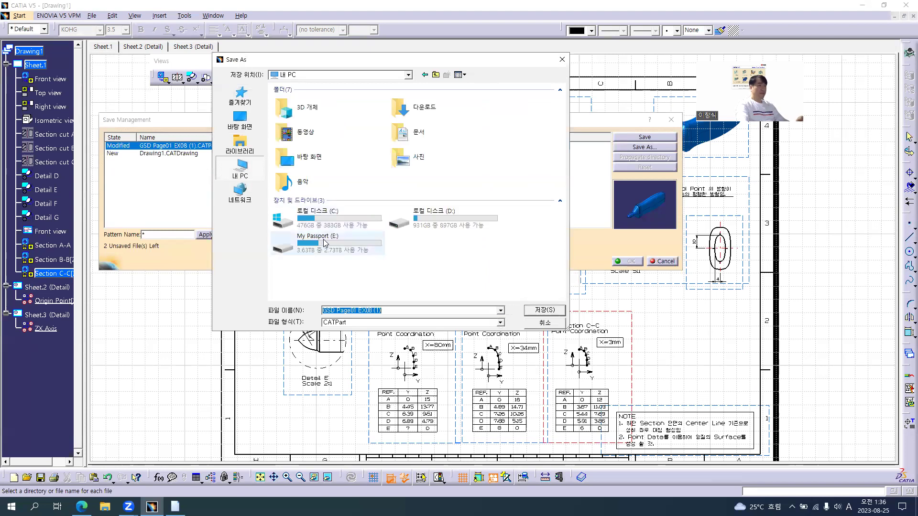
double_click(306, 241)
double_click(297, 99)
double_click(299, 117)
double_click(295, 117)
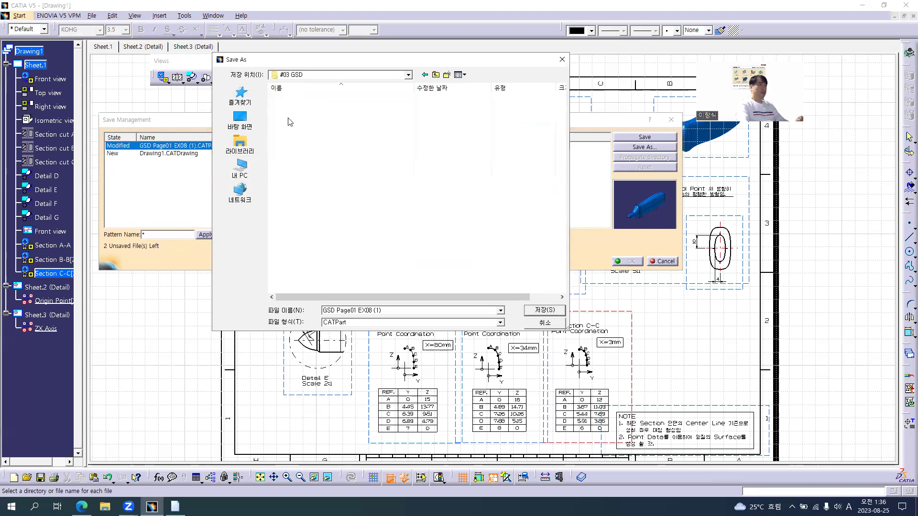
double_click(299, 162)
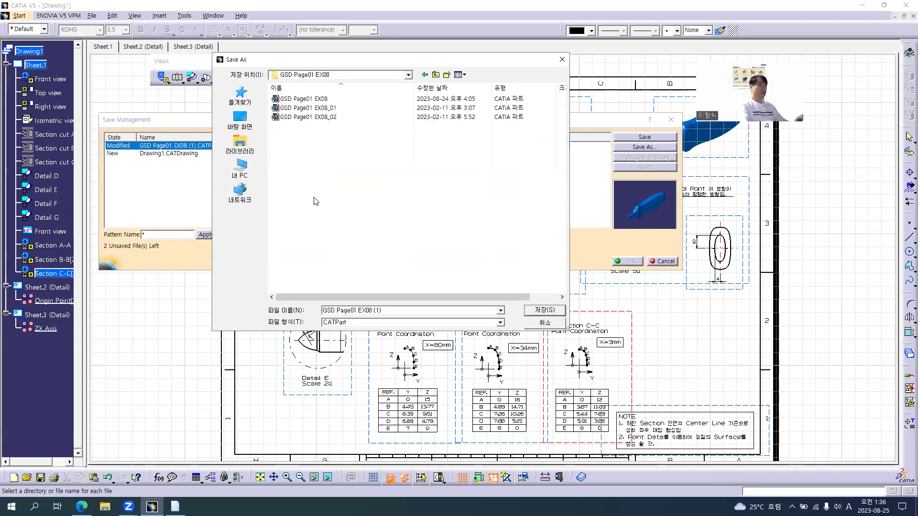
double_click(306, 99)
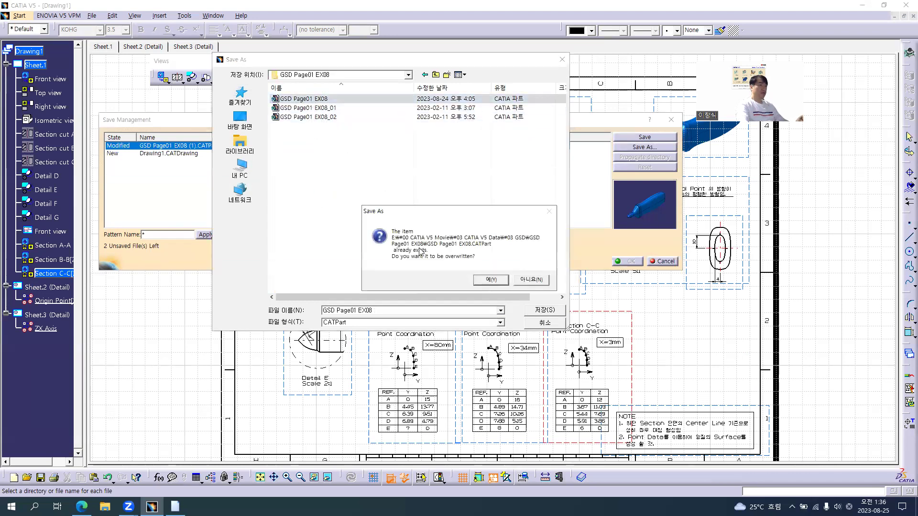
left_click(484, 281)
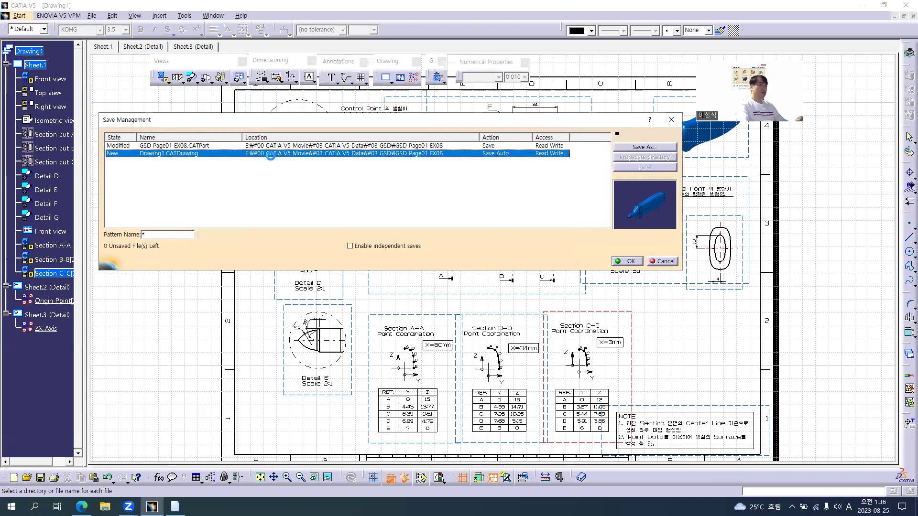
- Save Drawing1 as GSD Page01 EX08.CATDrawing in the same folder, overwriting the existing file, and carry out both saves
left_click(627, 152)
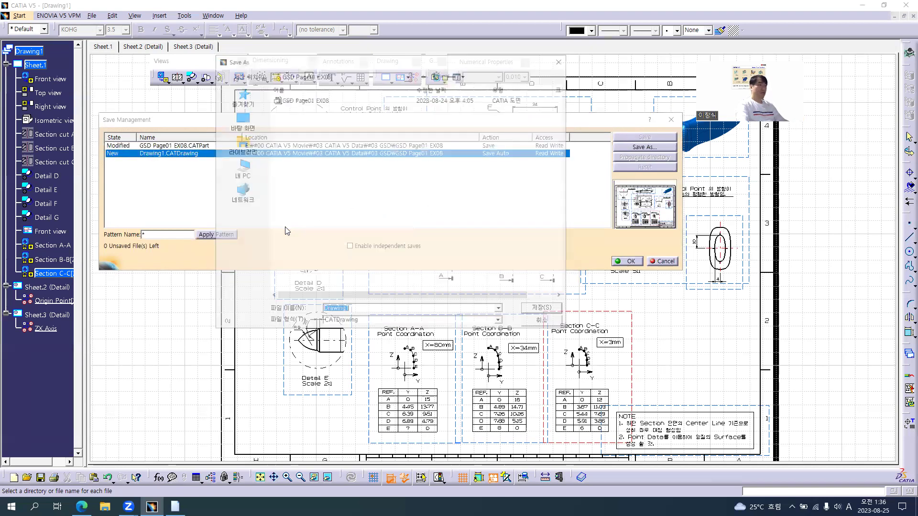
type("GSD")
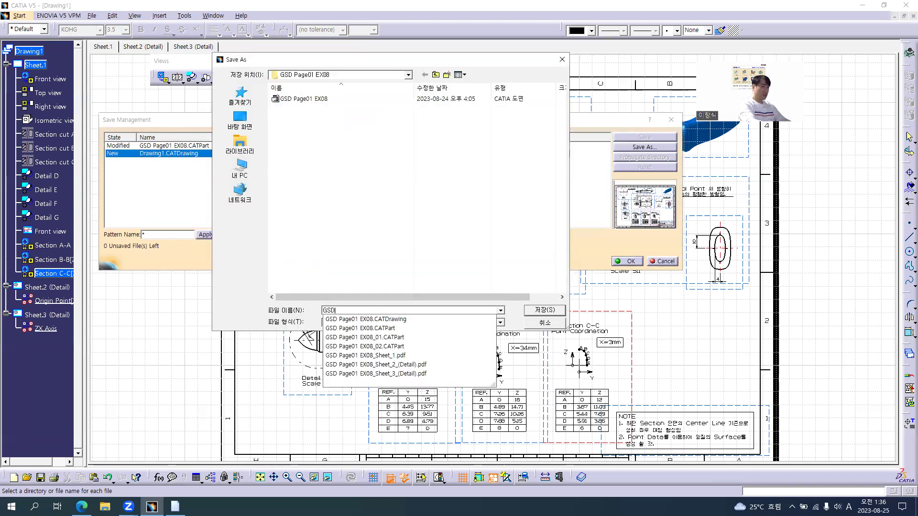
type(" Page01 EX")
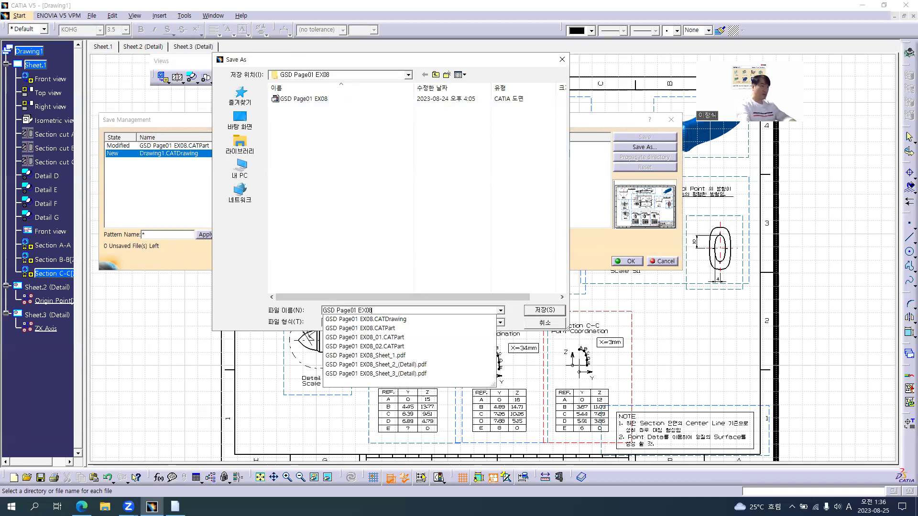
type("08")
key("Return")
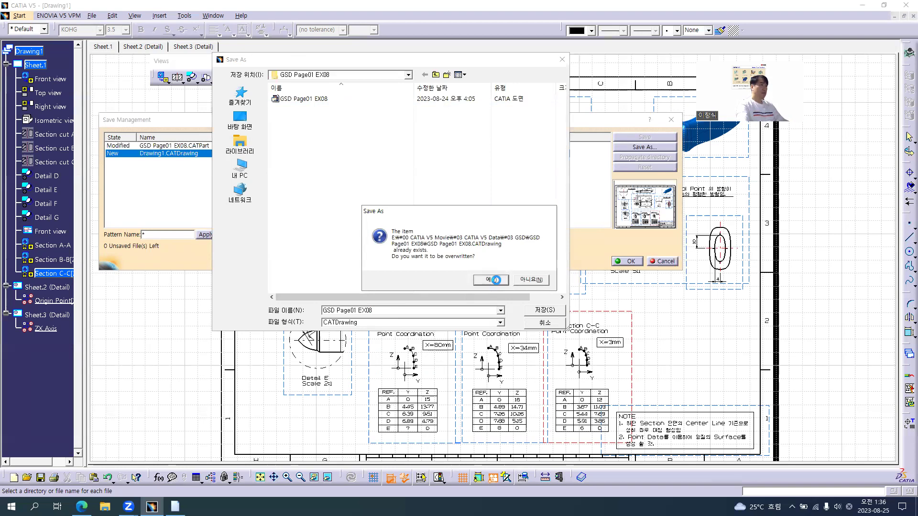
left_click(496, 281)
left_click(628, 262)
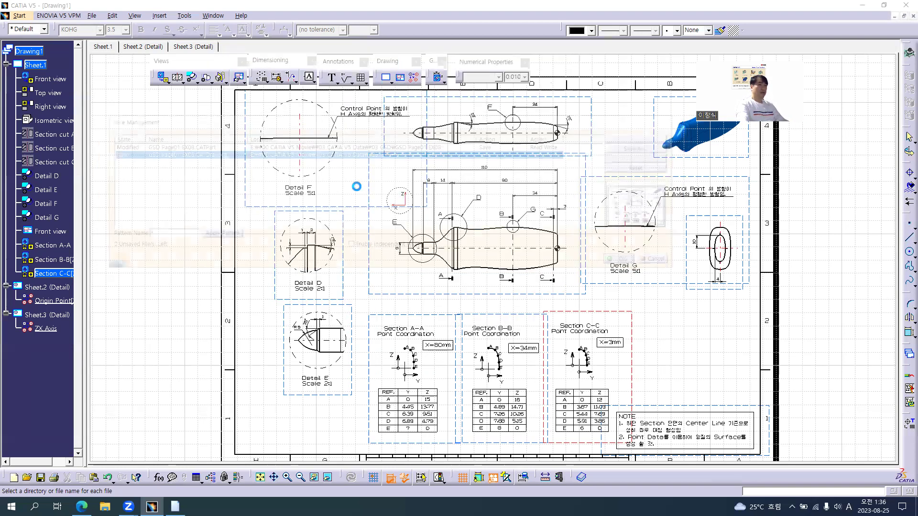
- Export the drawing as a PDF named GSD Page01 EX08 into the GSD Page01 EX08 folder
left_click(97, 19)
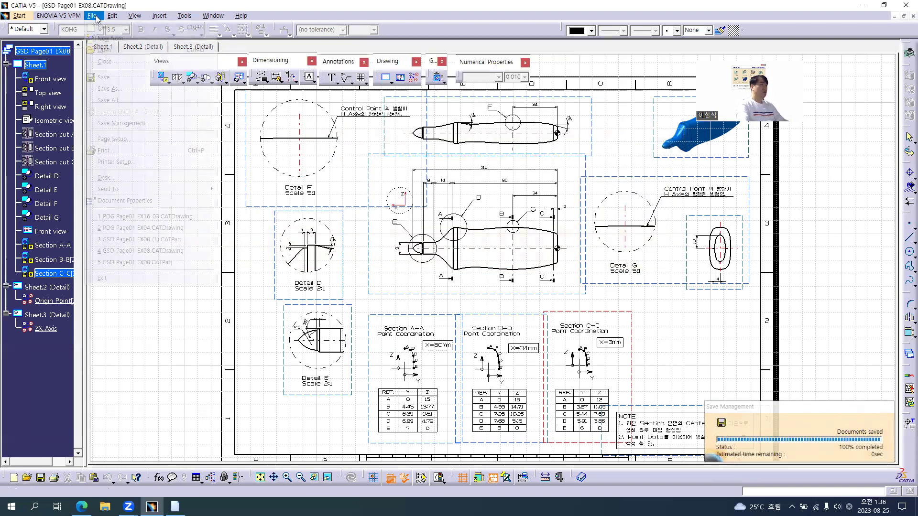
left_click(139, 89)
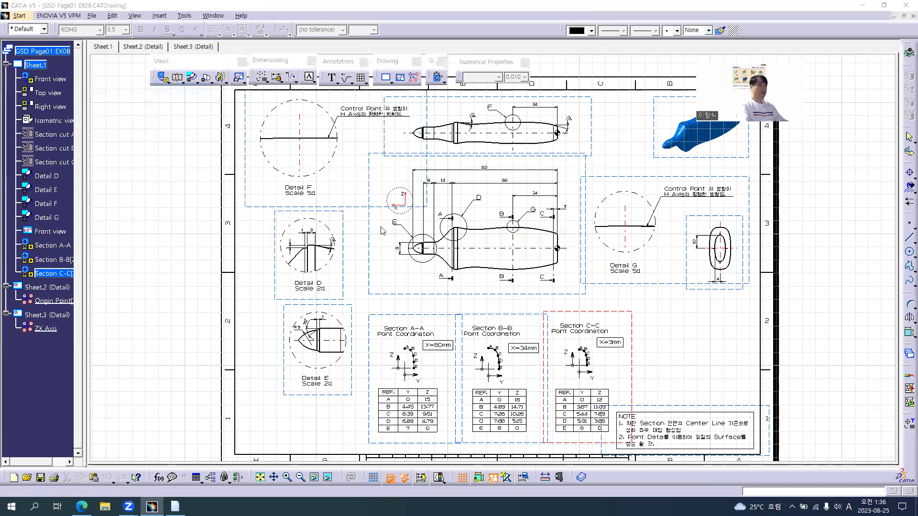
left_click(427, 364)
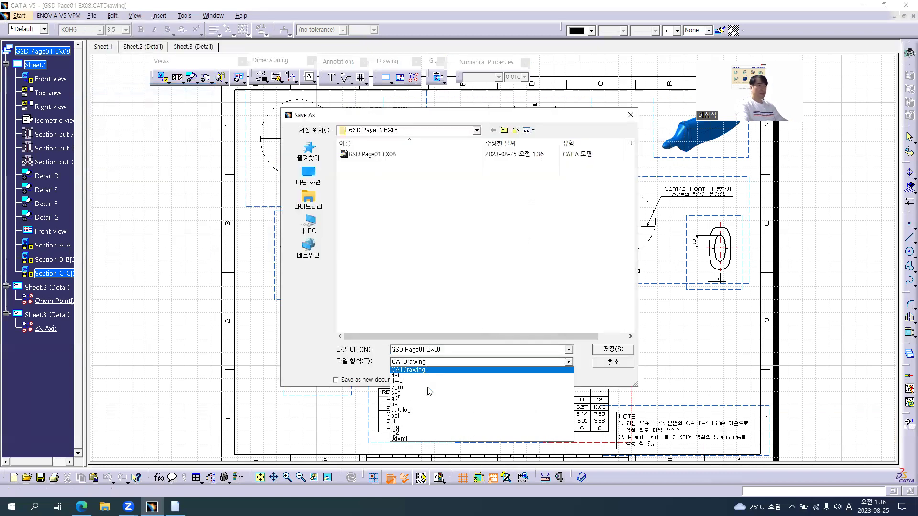
left_click(420, 415)
left_click(613, 349)
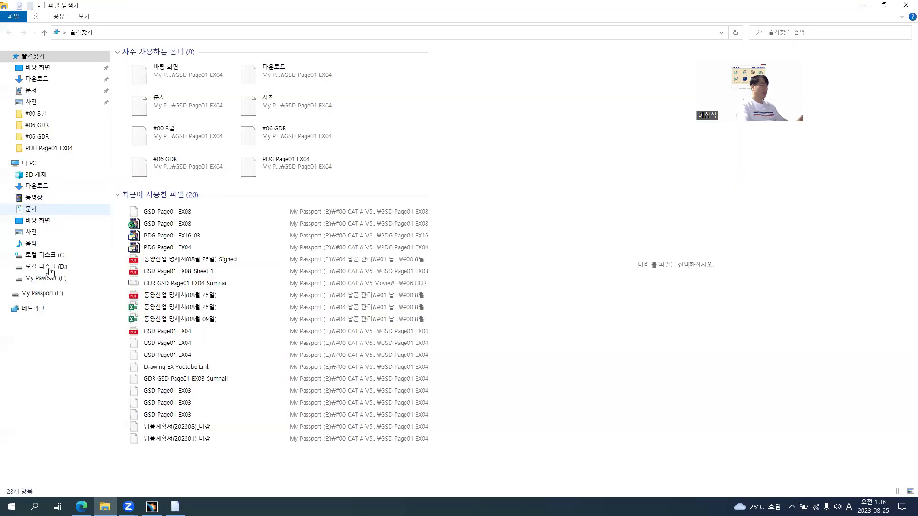
- In File Explorer, browse My Passport (E:) to the GSD Page01 EX08 folder and open GSD Page01 EX08_Sheet_1.pdf
left_click(49, 277)
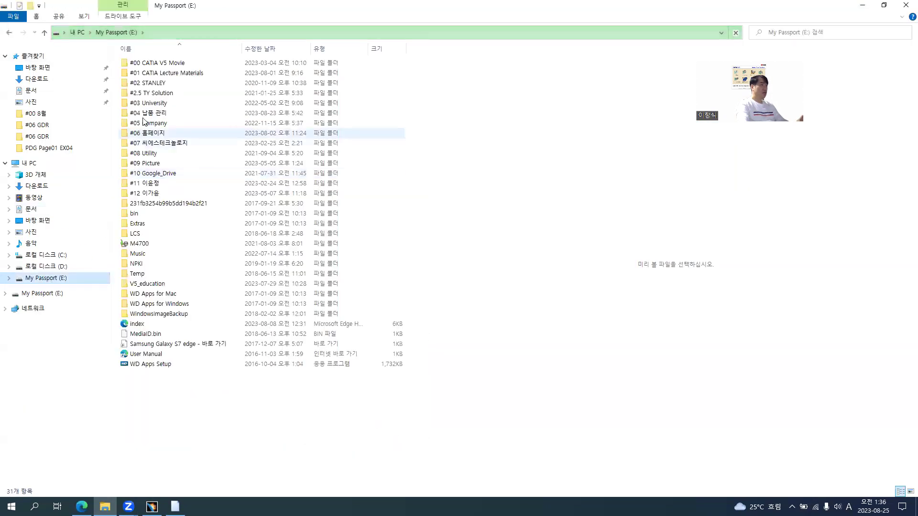
double_click(153, 63)
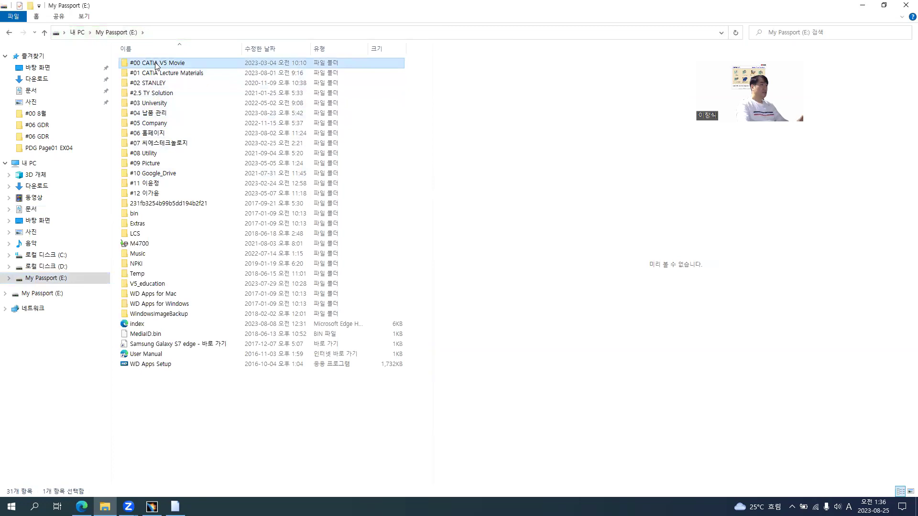
double_click(155, 84)
double_click(149, 85)
left_click(154, 136)
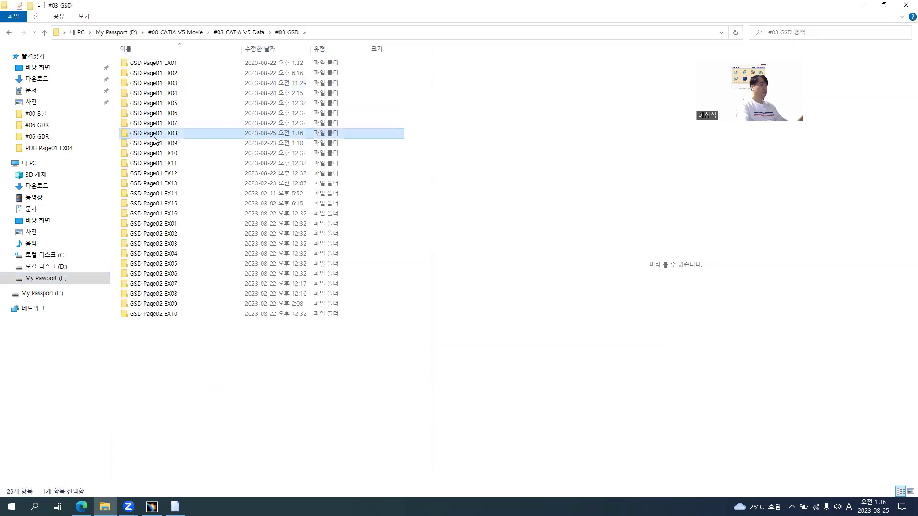
double_click(155, 136)
double_click(166, 104)
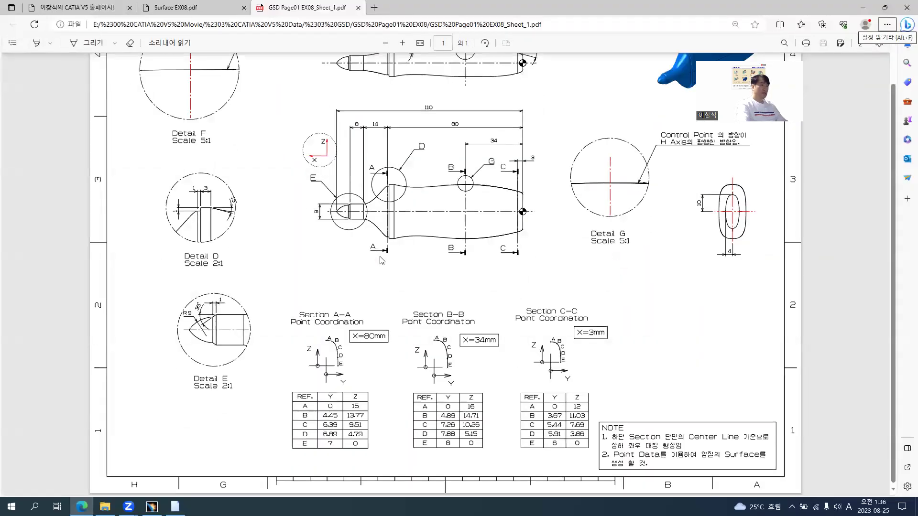
- Inspect the exported PDF's front view and the three section point coordination tables
scroll(330, 193, "up", 2, "ctrl")
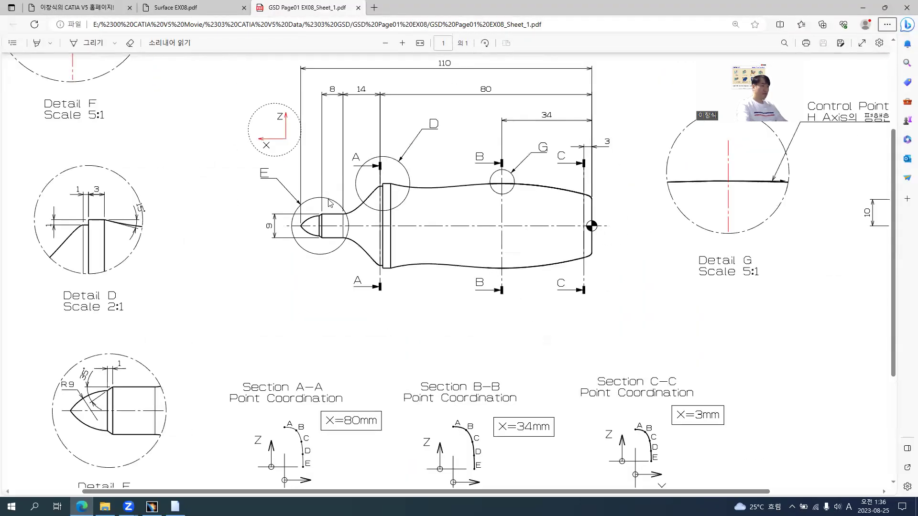
scroll(329, 203, "down", 1, "ctrl")
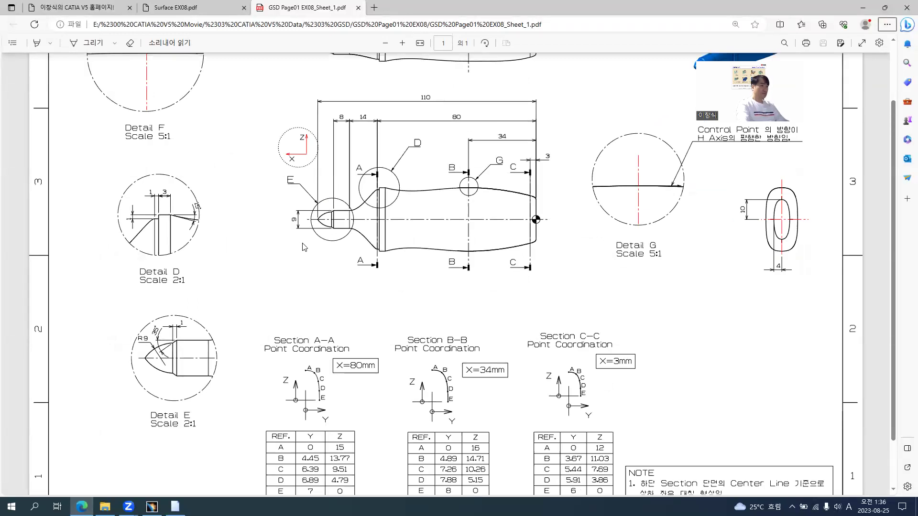
scroll(304, 247, "down", 1)
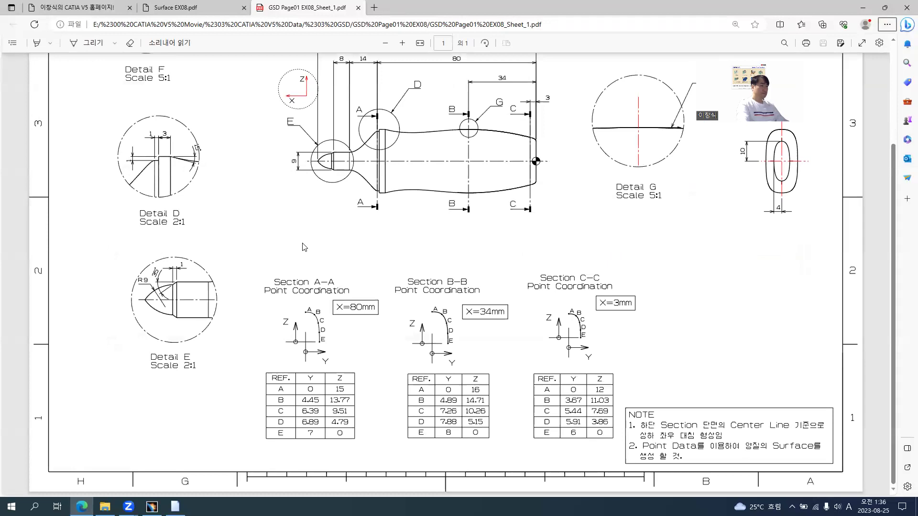
key("alt+Tab")
key("alt+Tab")
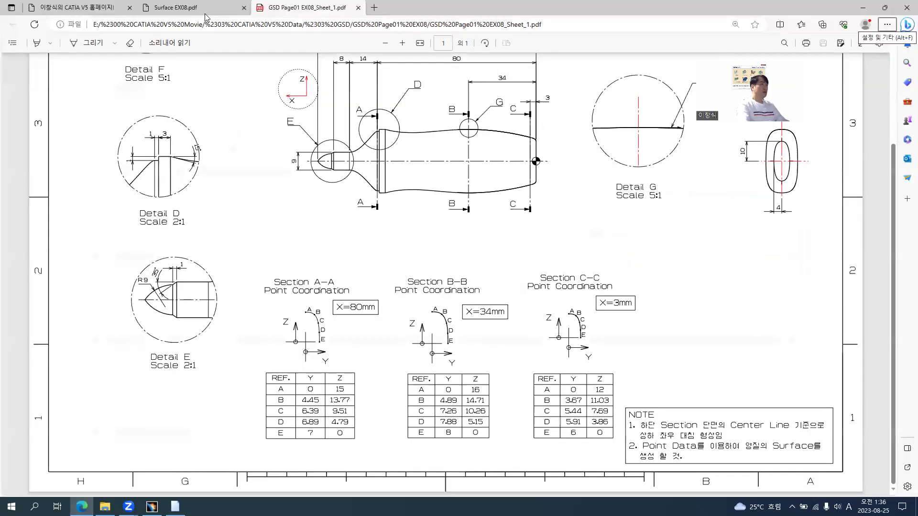
- Compare the exported sheet with the original Surface EX08.pdf, including the section coordination views and the upper views
left_click(206, 15)
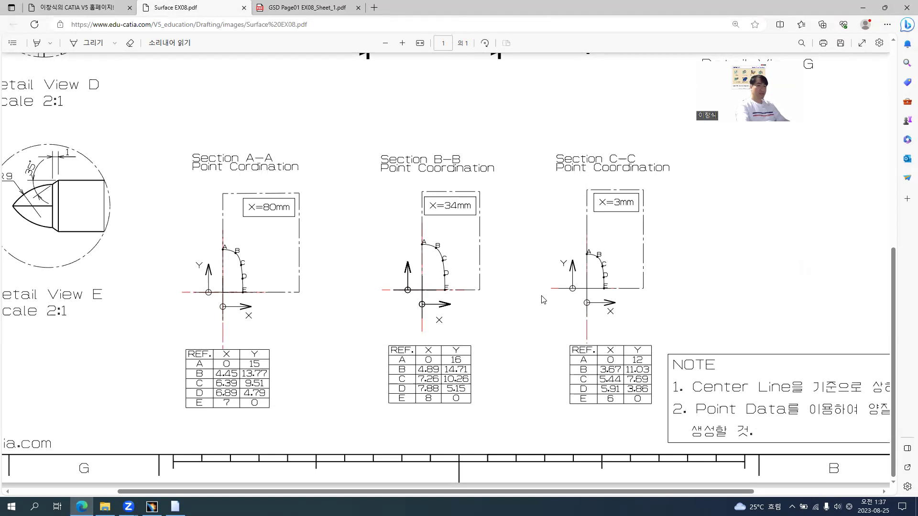
key("ctrl+Tab")
key("alt")
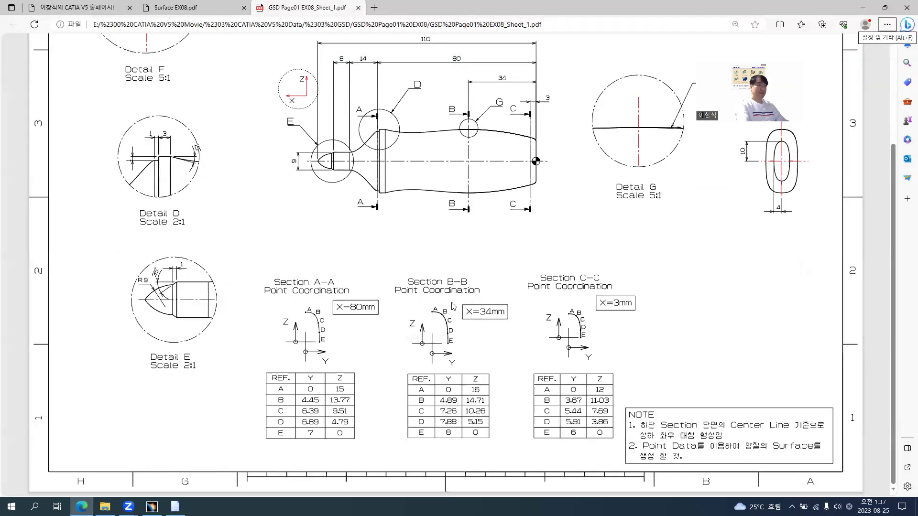
scroll(291, 292, "up", 3)
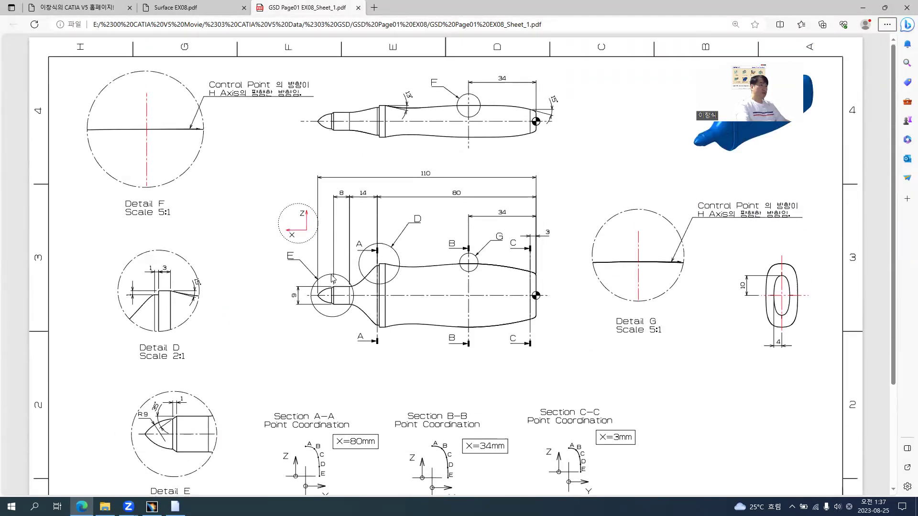
key("ctrl+shift+Tab")
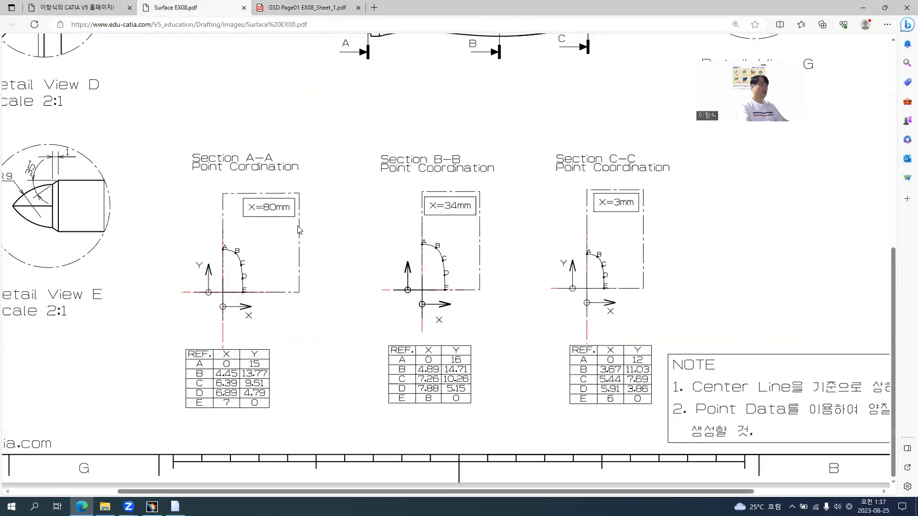
scroll(299, 229, "up", 6)
key("ctrl+Tab")
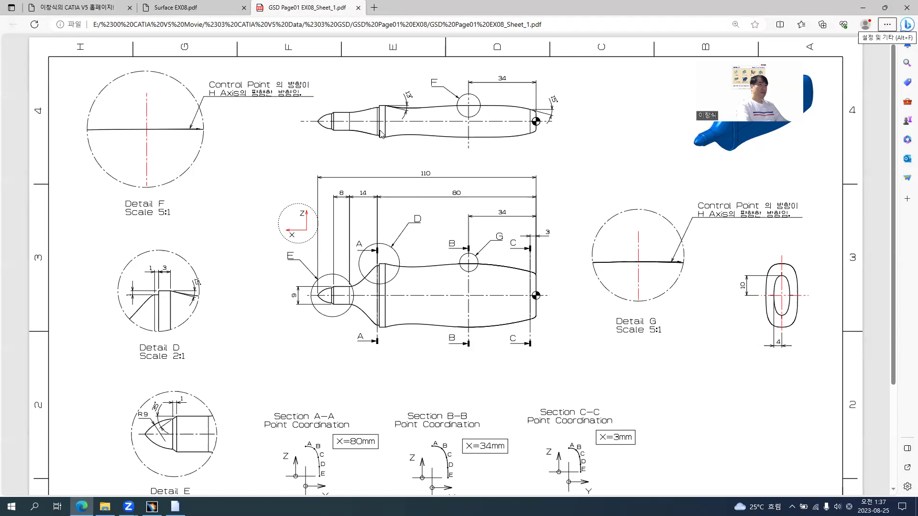
- Examine the top view, front view and detail views of the exported sheet up close and as a whole
scroll(426, 114, "up", 3, "ctrl")
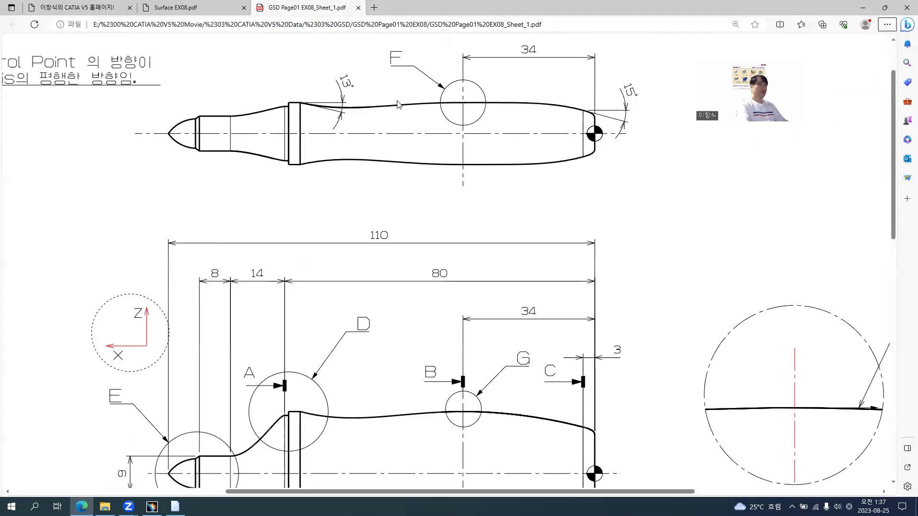
scroll(398, 104, "down", 3, "ctrl")
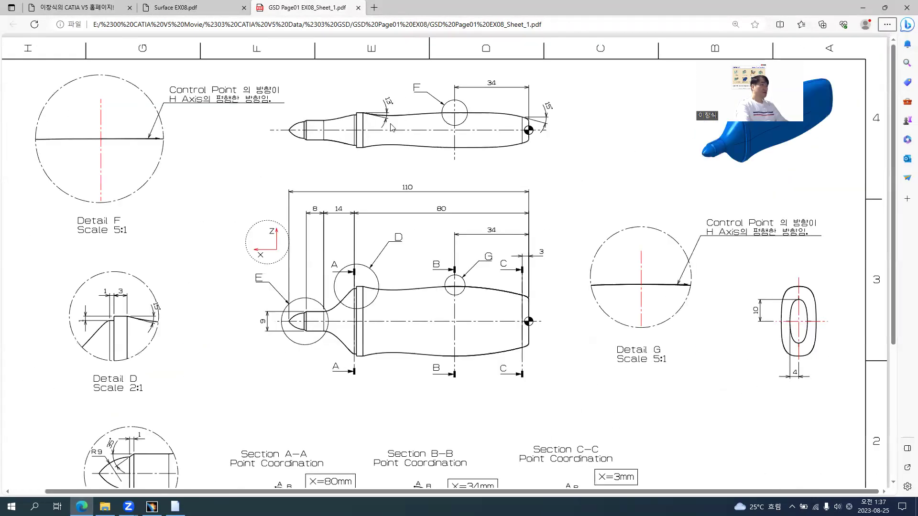
scroll(253, 203, "down", 2, "ctrl")
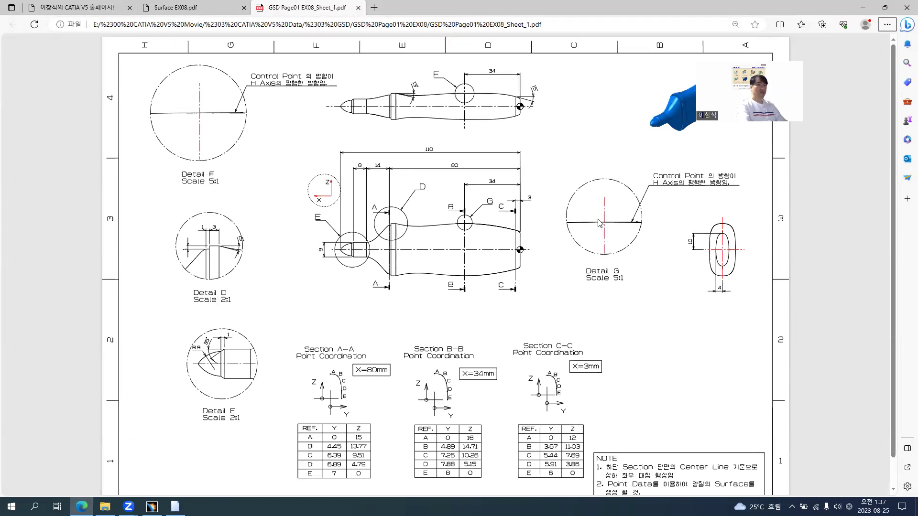
scroll(197, 248, "up", 2, "ctrl")
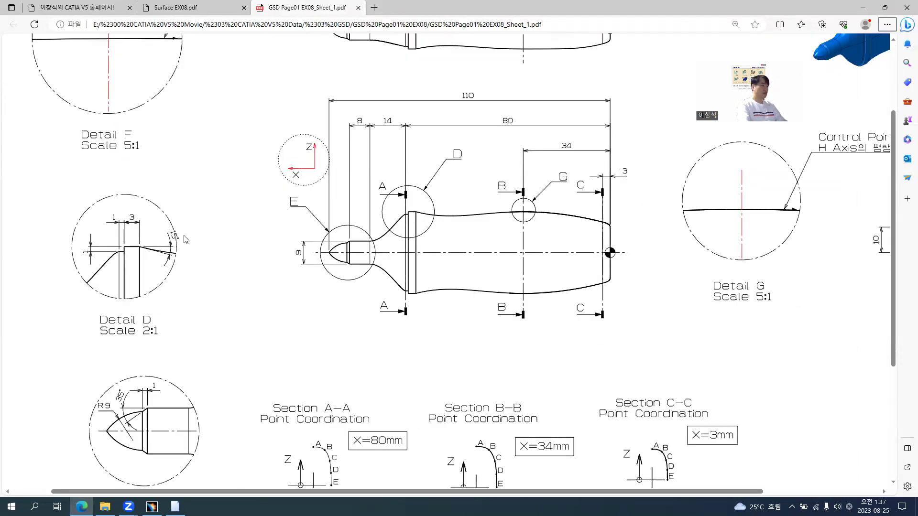
- Compare the exported sheet's front view and section tables with the original Surface EX08 front view
scroll(194, 352, "down", 2)
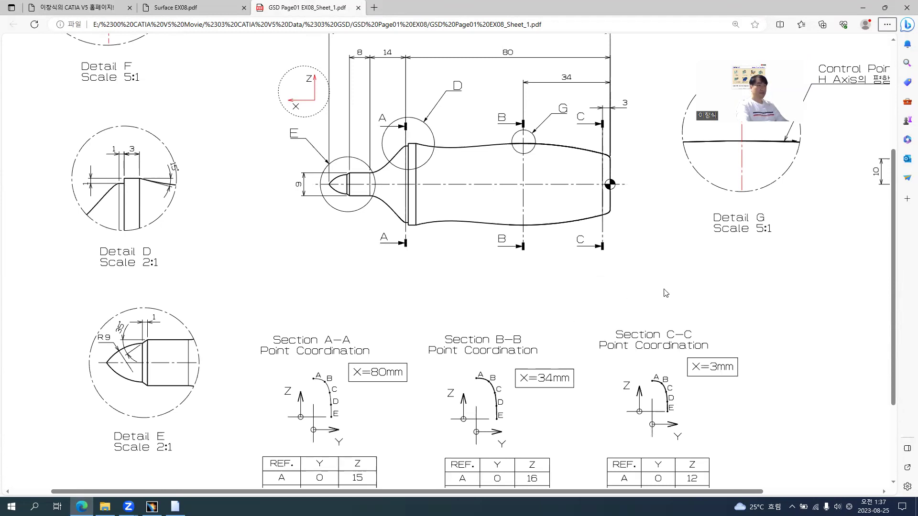
scroll(448, 348, "down", 2)
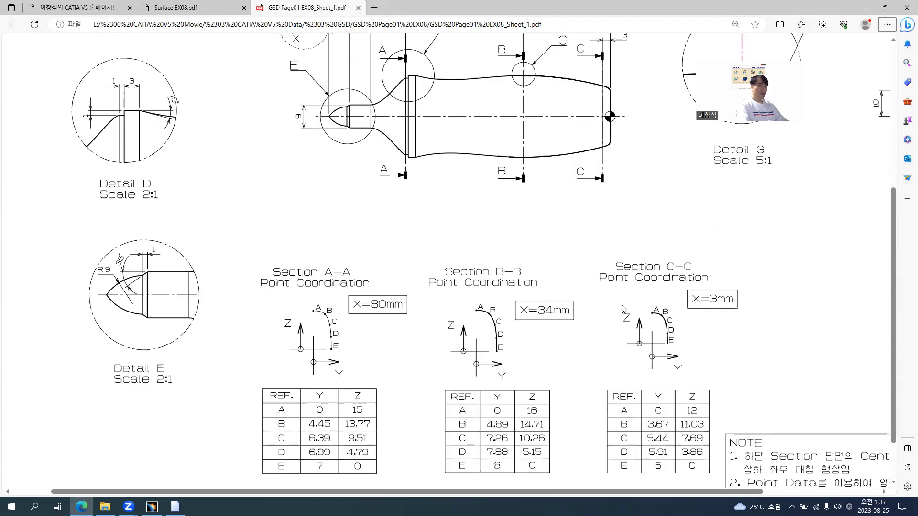
key("ctrl+shift+Tab")
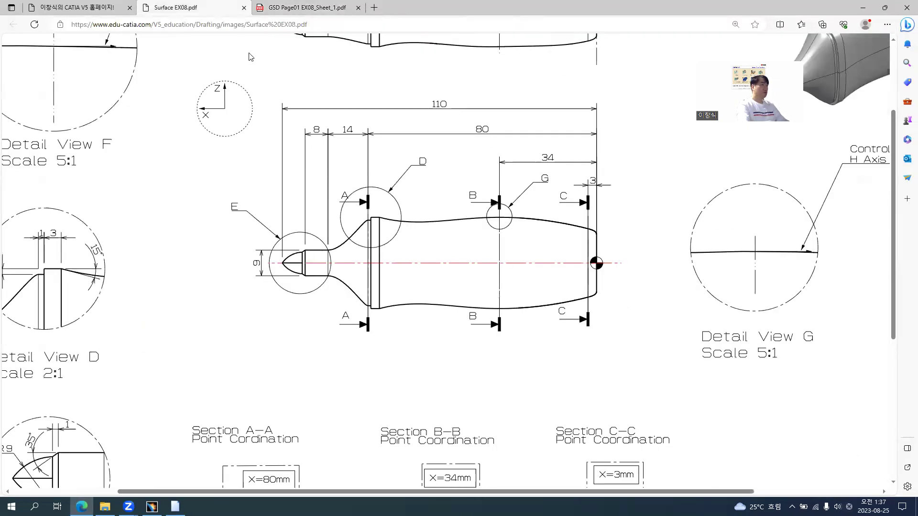
key("ctrl+Tab")
- Switch to the CATIA drawing and set the text size of detail callouts F, D and G to 2
key("alt+Tab")
key("alt+Tab")
key("alt+Tab")
middle_click_drag(368, 361, 372, 353)
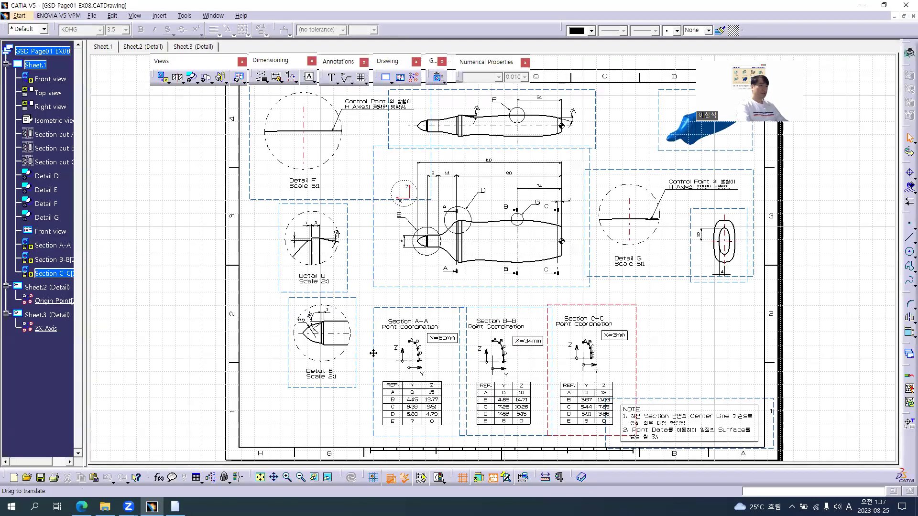
scroll(416, 228, "up", 4)
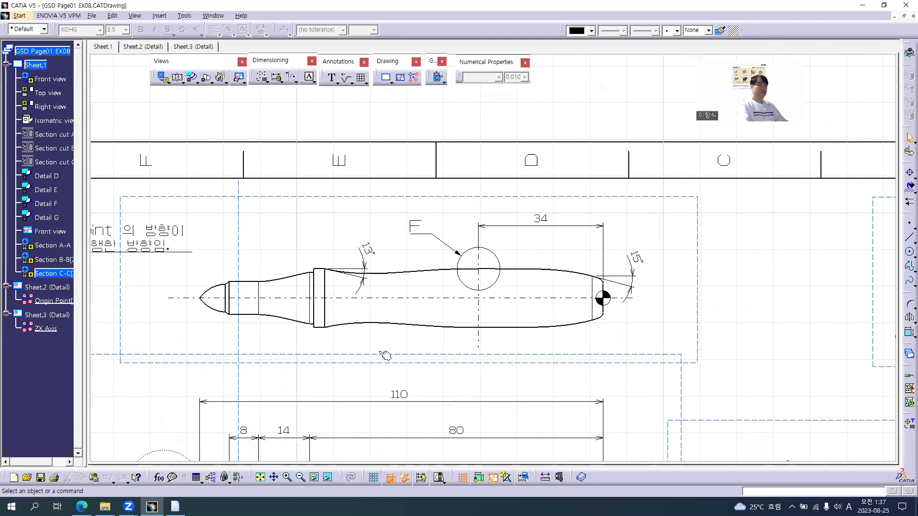
left_click(416, 227)
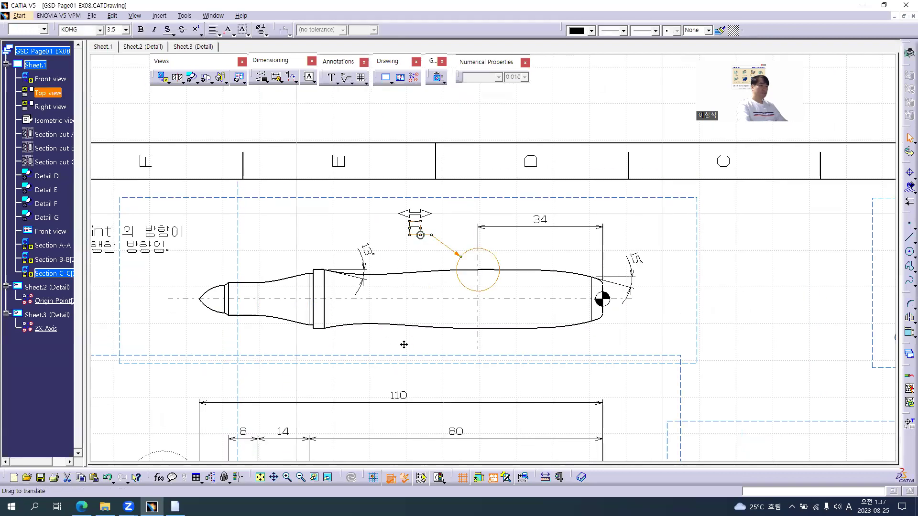
middle_click_drag(403, 344, 500, 219)
middle_click_drag(483, 286, 487, 309)
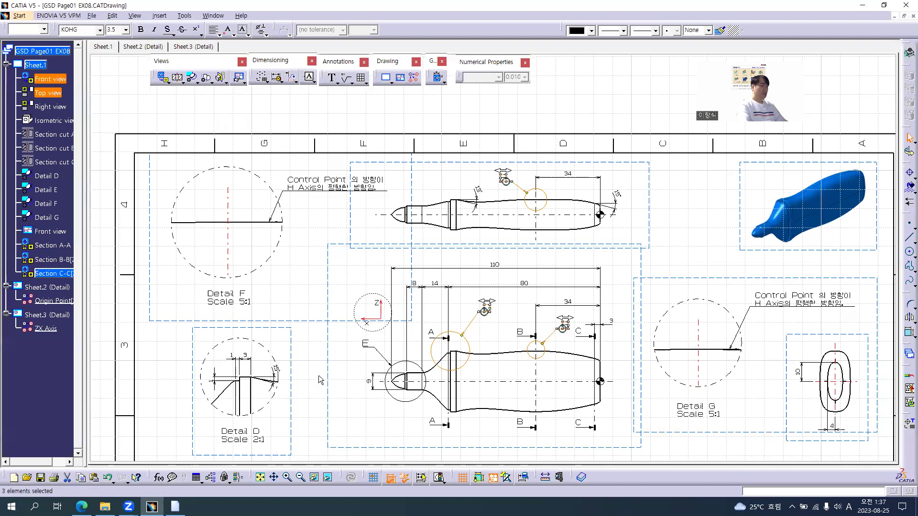
mouse_move(327, 366)
middle_mouse_down()
mouse_move(333, 388)
mouse_move(342, 347)
middle_mouse_up()
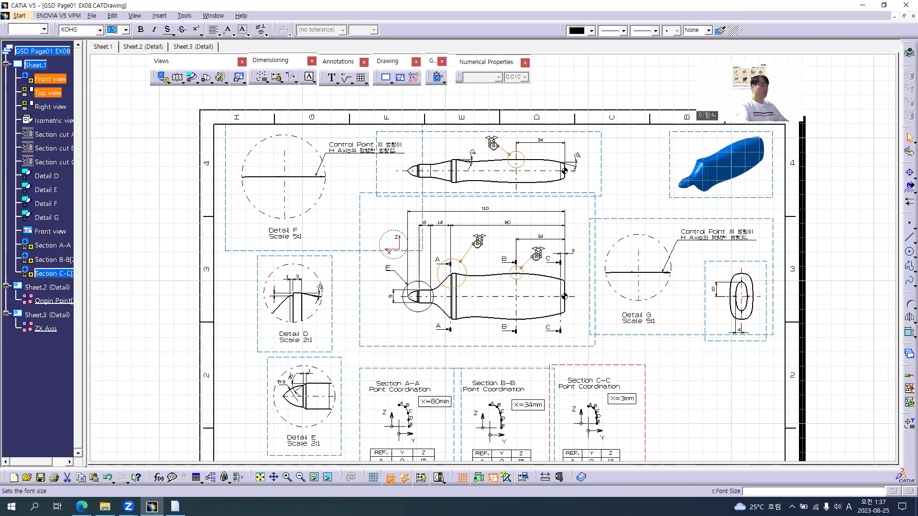
type("2")
key("Return")
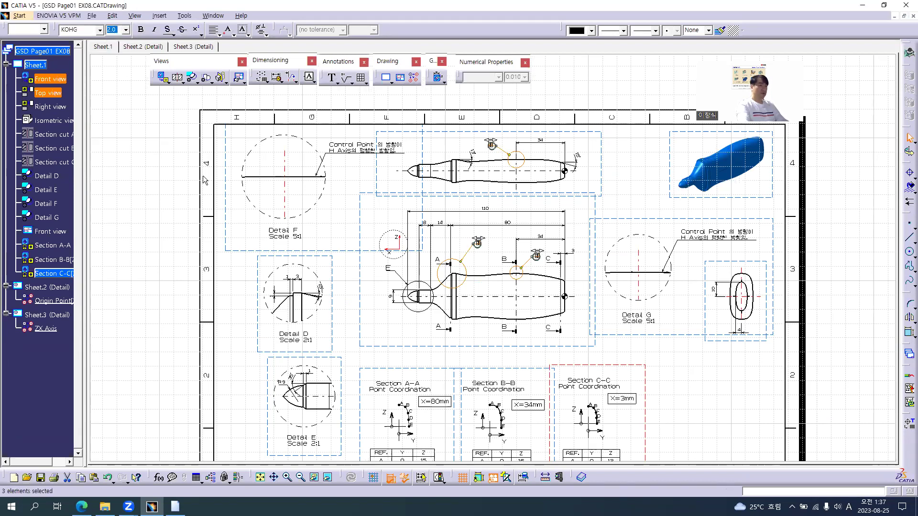
left_click(348, 223)
- Move the ZX axis symbol up and away from the front view's dimensions and the callout E leader
middle_click_drag(395, 231, 355, 299)
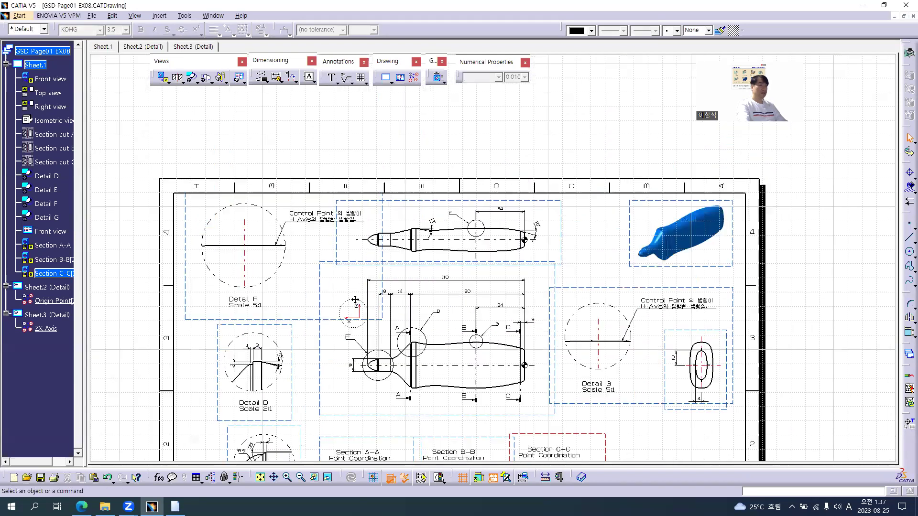
middle_click_drag(340, 193, 340, 187)
mouse_move(395, 205)
middle_mouse_down()
mouse_move(687, 266)
mouse_move(554, 289)
middle_mouse_up()
middle_click_drag(401, 309, 522, 140)
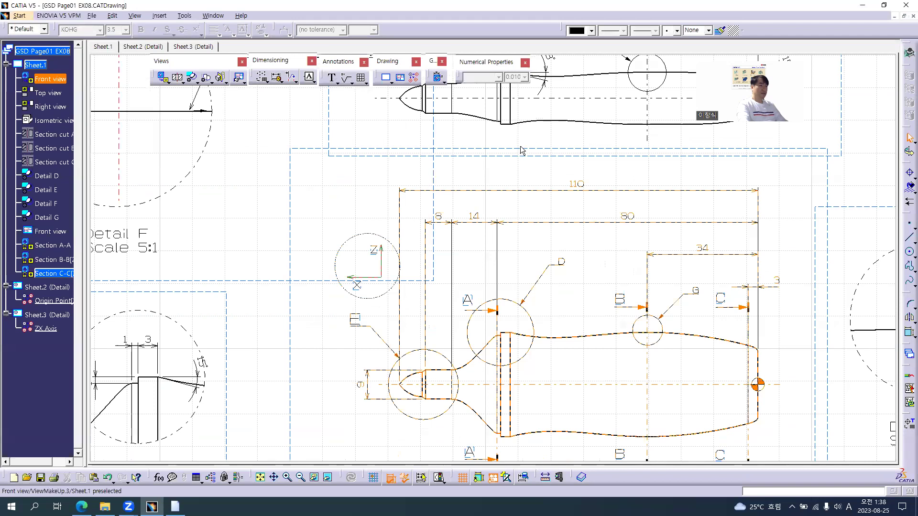
middle_click_drag(396, 340, 406, 278)
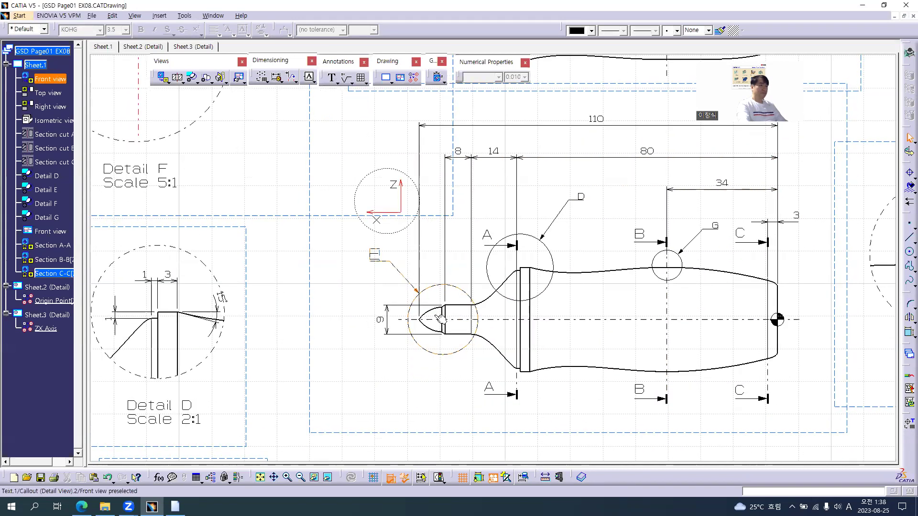
middle_click_drag(440, 319, 470, 356)
left_click(413, 253)
left_click_drag(414, 253, 385, 215)
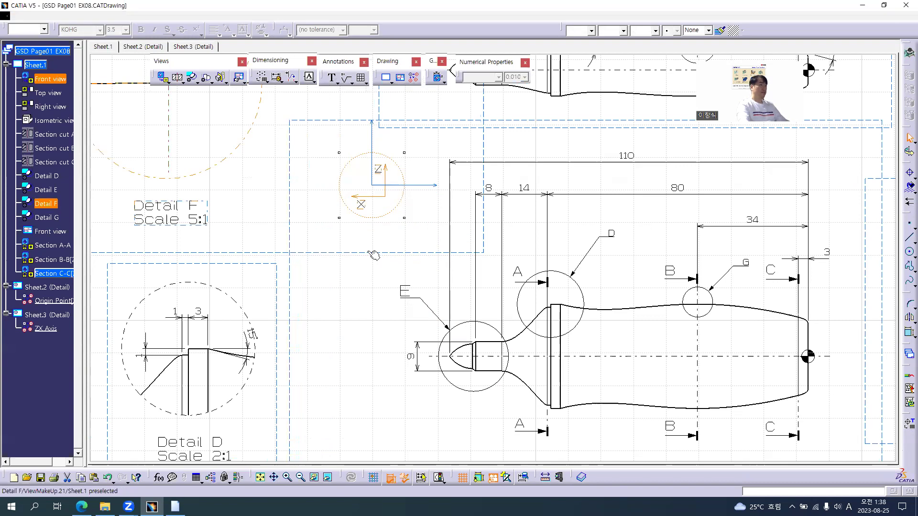
- Switch to the browser and compare the ZX axis symbol's placement in the exported sheet and the original Surface EX08.pdf
key("alt+Tab")
scroll(334, 239, "down", 2, "ctrl")
scroll(321, 210, "up", 3, "ctrl")
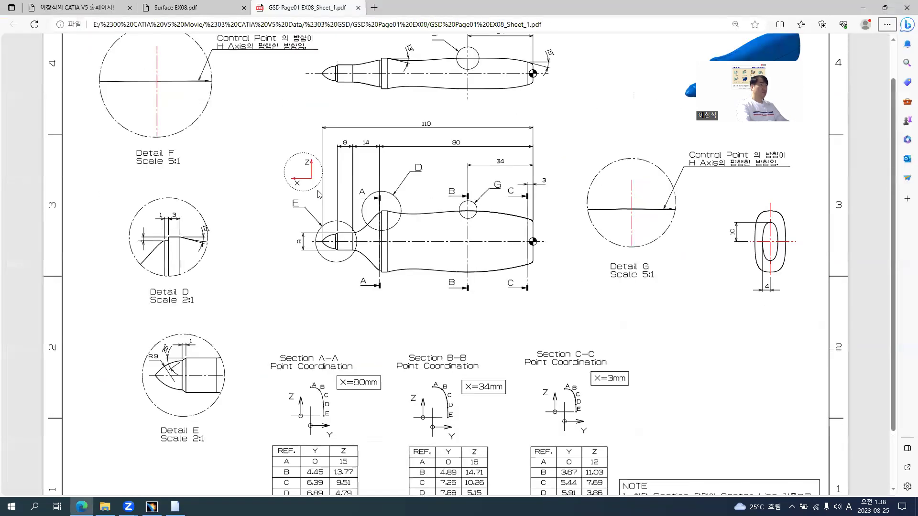
left_click(188, 7)
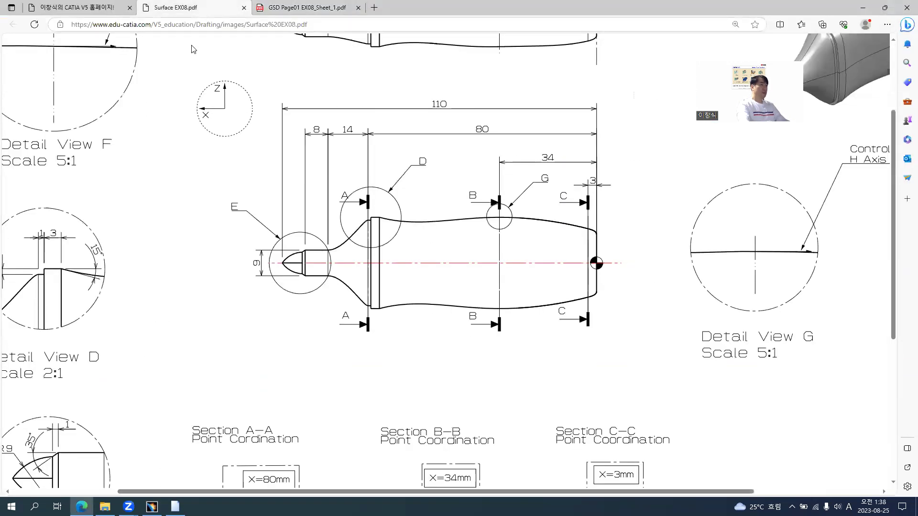
key("ctrl+Tab")
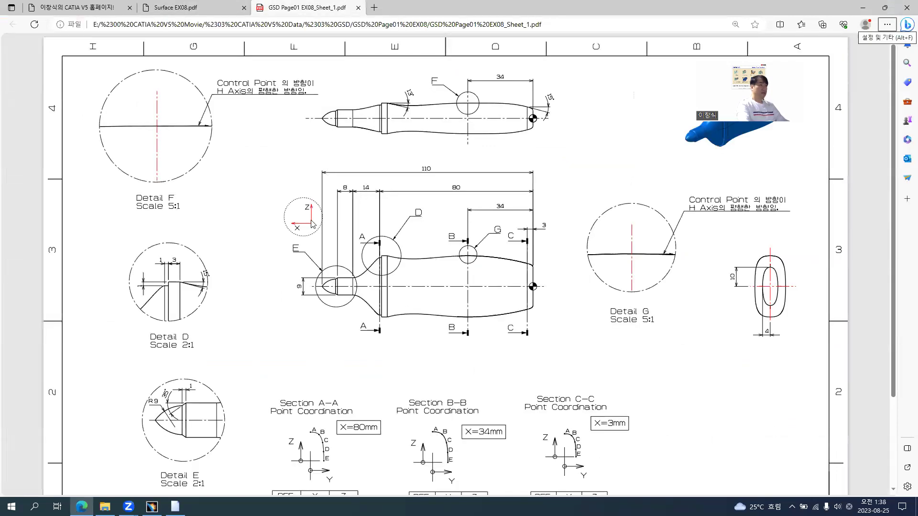
key("ctrl+shift+Tab")
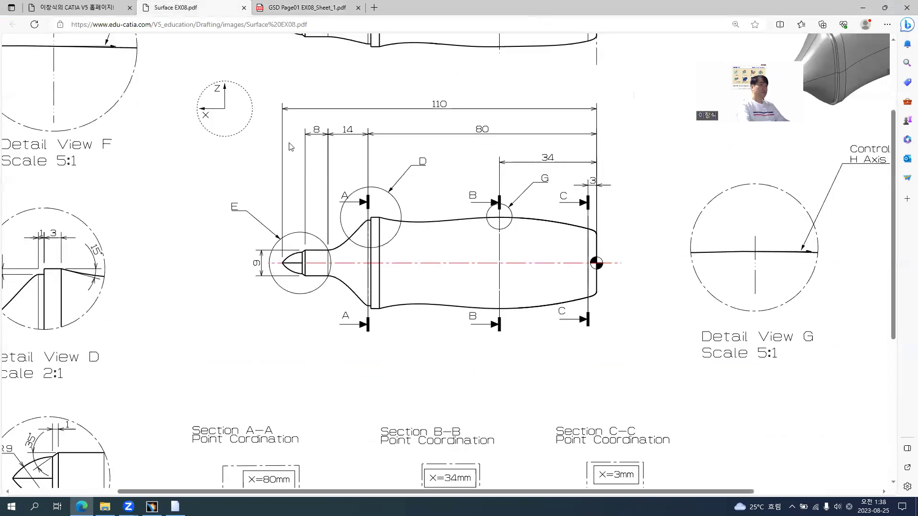
- Return to the CATIA drawing and reposition the ZX axis symbol beside the front view's 110 dimension, above callout E
key("alt+Tab")
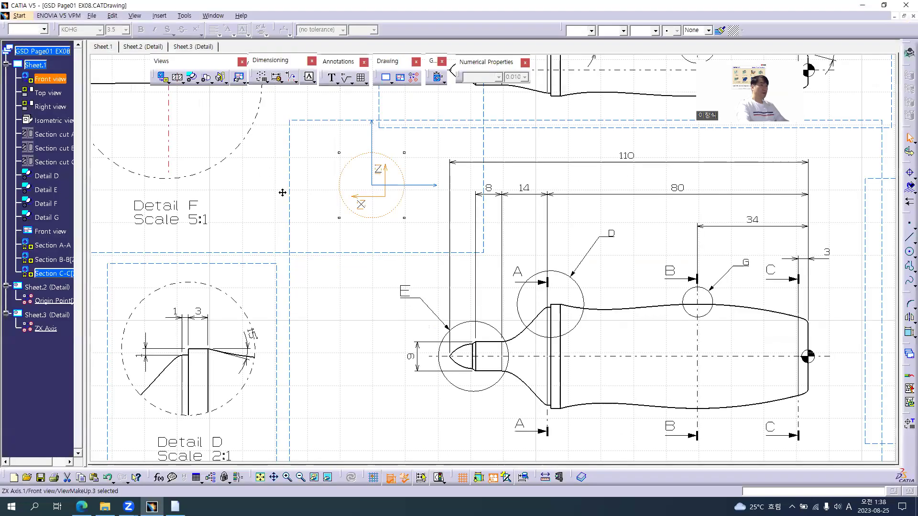
middle_click_drag(439, 305, 443, 309)
mouse_move(542, 342)
middle_mouse_down()
mouse_move(480, 318)
mouse_move(464, 292)
middle_mouse_up()
mouse_move(455, 277)
left_mouse_down()
mouse_move(458, 285)
mouse_move(453, 256)
left_mouse_up()
left_click(456, 282)
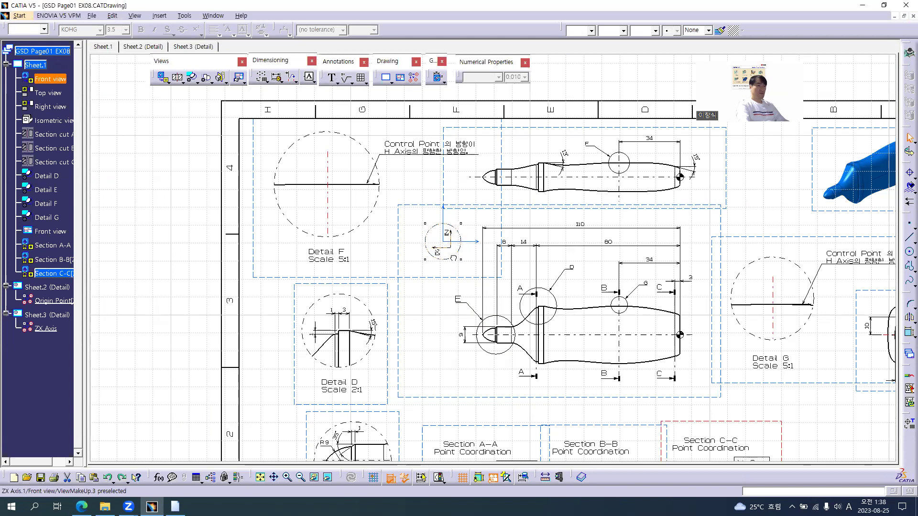
left_click(430, 347)
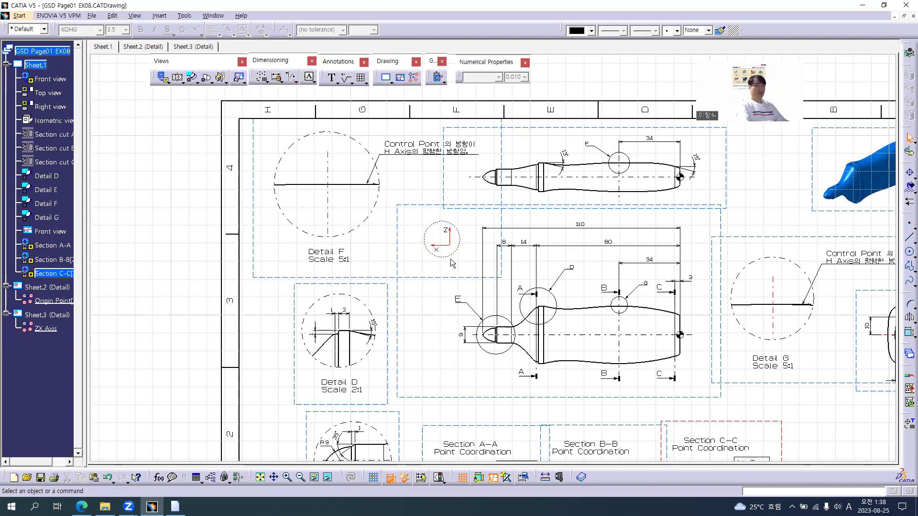
left_click_drag(452, 258, 457, 270)
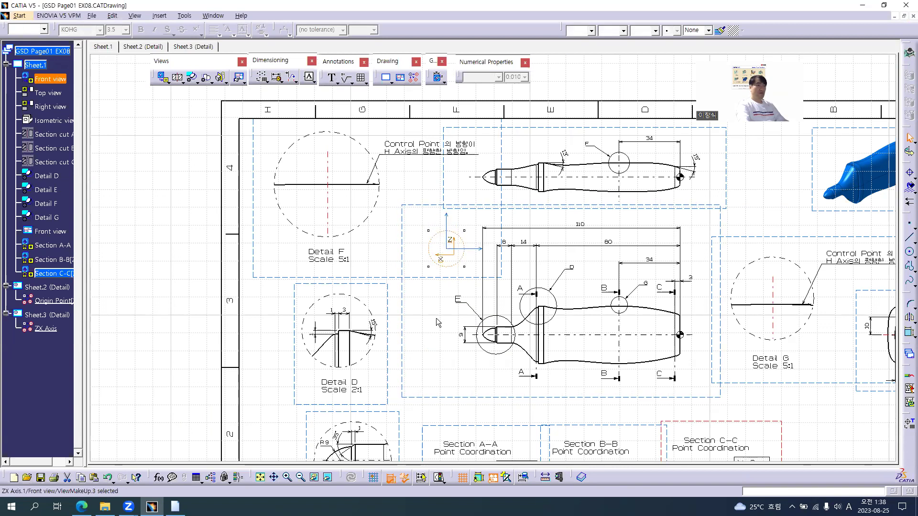
left_click(404, 366)
- In Detail D, shift the 15° angle dimension closer to its vertex and select the vertical 1 dimension
middle_click_drag(409, 315, 465, 256)
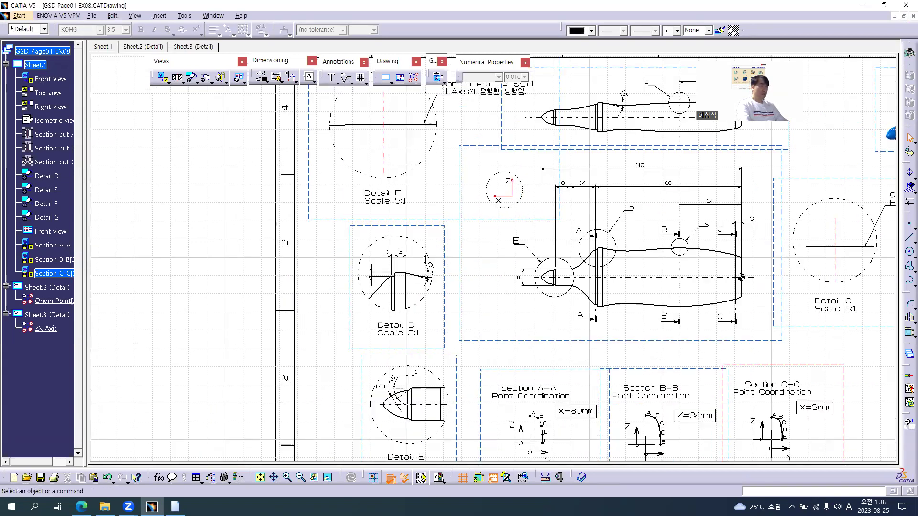
scroll(350, 285, "up", 8)
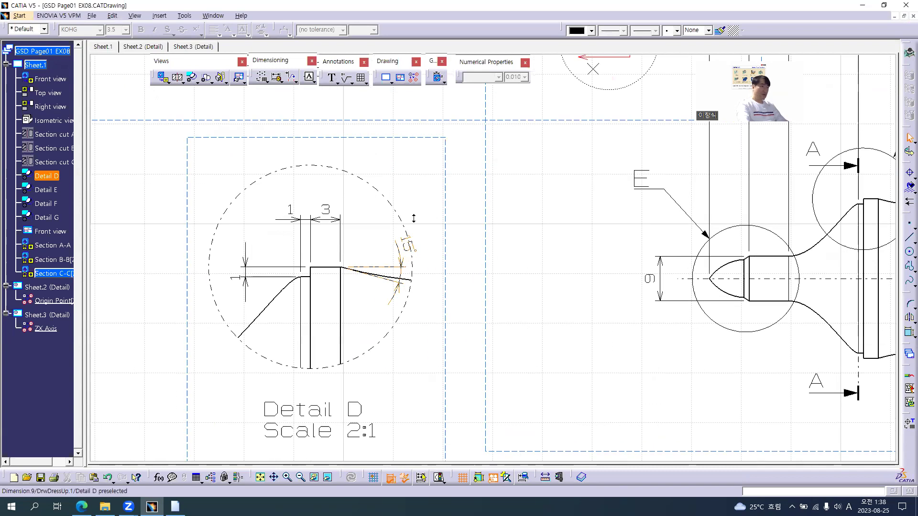
left_click(339, 288)
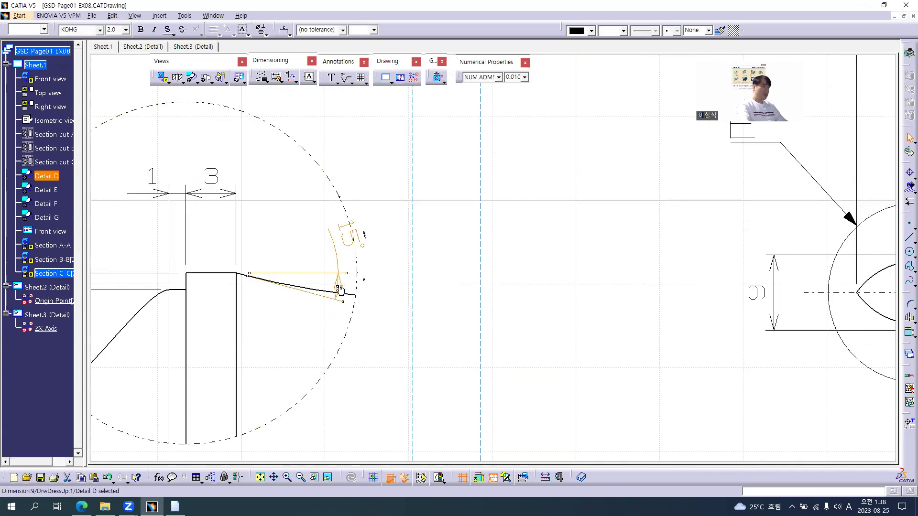
left_click_drag(335, 287, 324, 287)
left_click(438, 277)
mouse_move(438, 277)
middle_mouse_down()
mouse_move(444, 340)
mouse_move(611, 321)
mouse_move(309, 293)
middle_mouse_up()
left_click(242, 259)
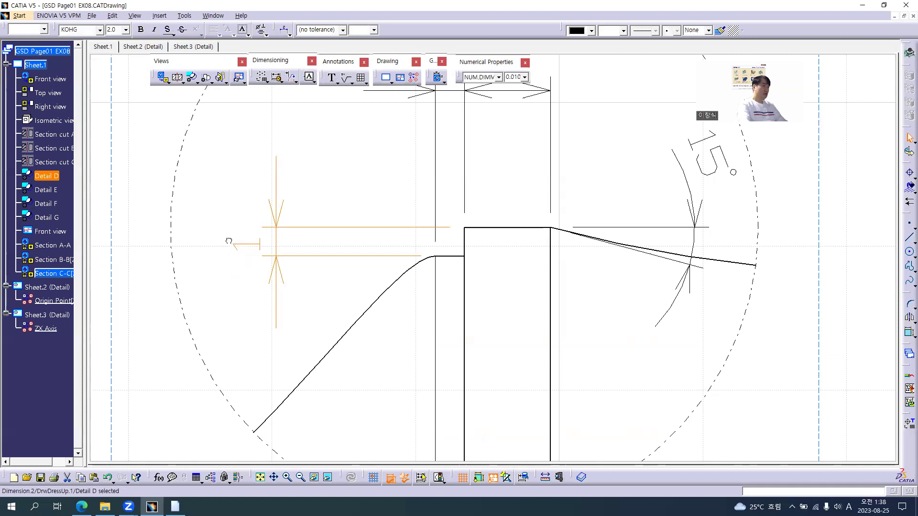
mouse_move(399, 314)
middle_mouse_down("ctrl")
mouse_move(404, 410)
mouse_move(404, 214)
mouse_move(395, 136)
mouse_move(402, 273)
mouse_move(353, 173)
mouse_move(383, 311)
middle_mouse_up("ctrl")
middle_click_drag(515, 350, 345, 349)
left_click(614, 279, "ctrl")
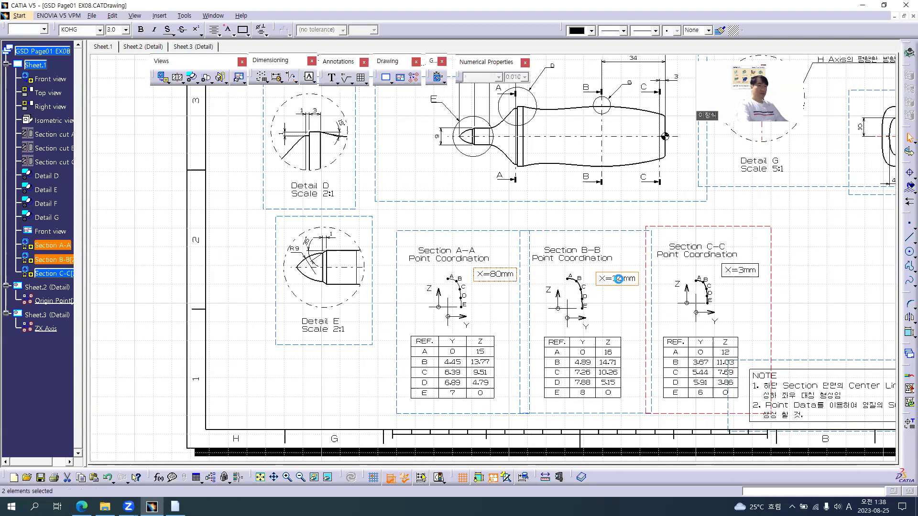
left_click(742, 269, "ctrl")
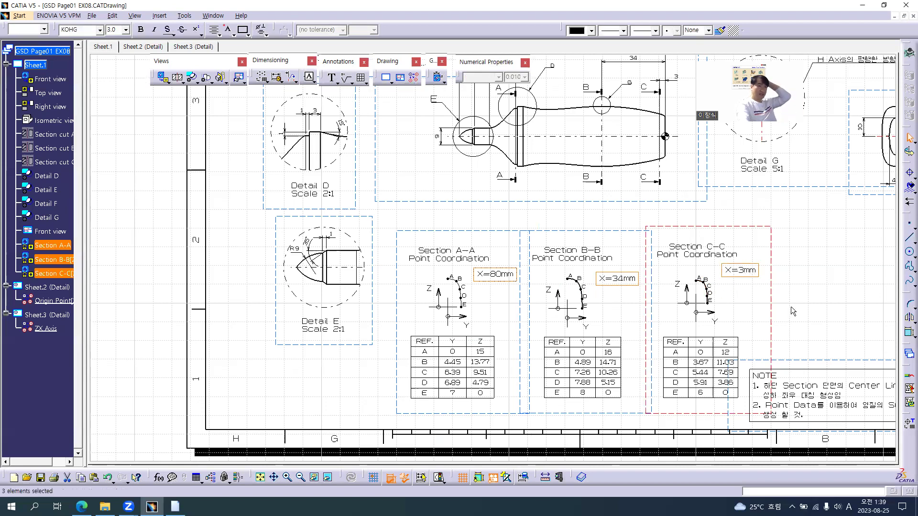
left_click(763, 282)
- Unlock the Section A-A, B-B and C-C views in their shared view properties
mouse_move(505, 311)
middle_mouse_down()
mouse_move(455, 289)
mouse_move(460, 346)
middle_mouse_up()
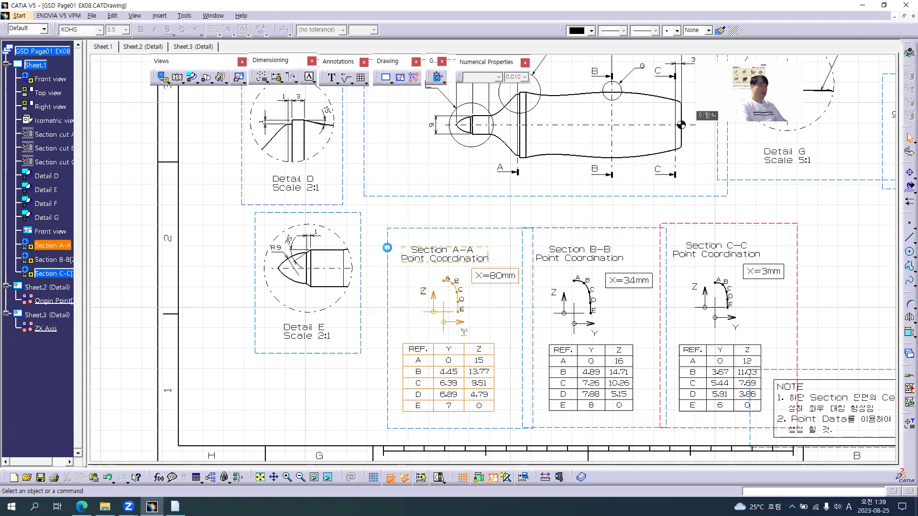
left_click(742, 224, "ctrl")
key("alt+Return")
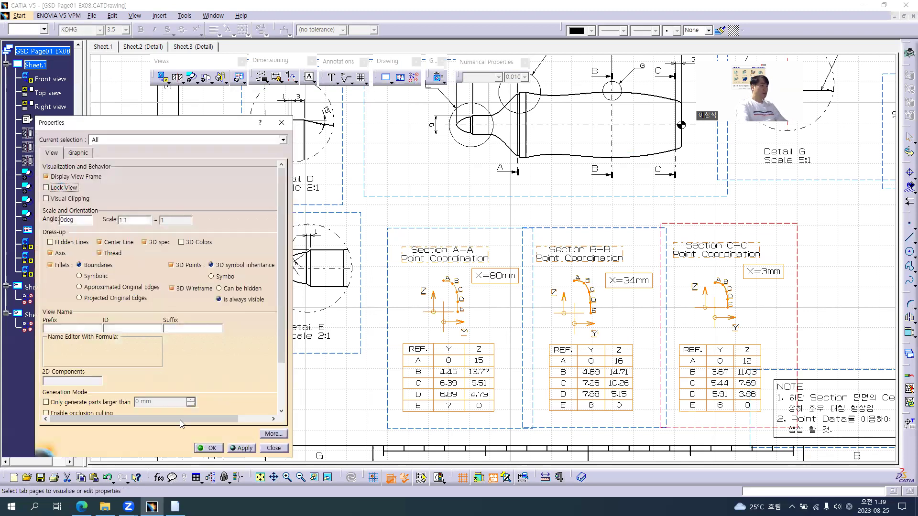
left_click(208, 448)
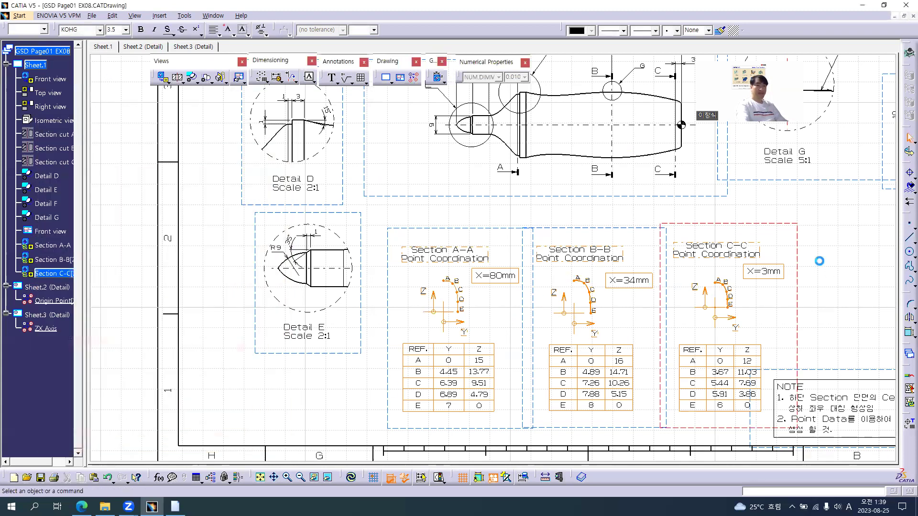
- Activate Section A-A and draw vertical and horizontal lines crossing at its section origin, the horizontal one about 22.6 mm long
left_click(910, 238)
scroll(497, 309, "up", 3)
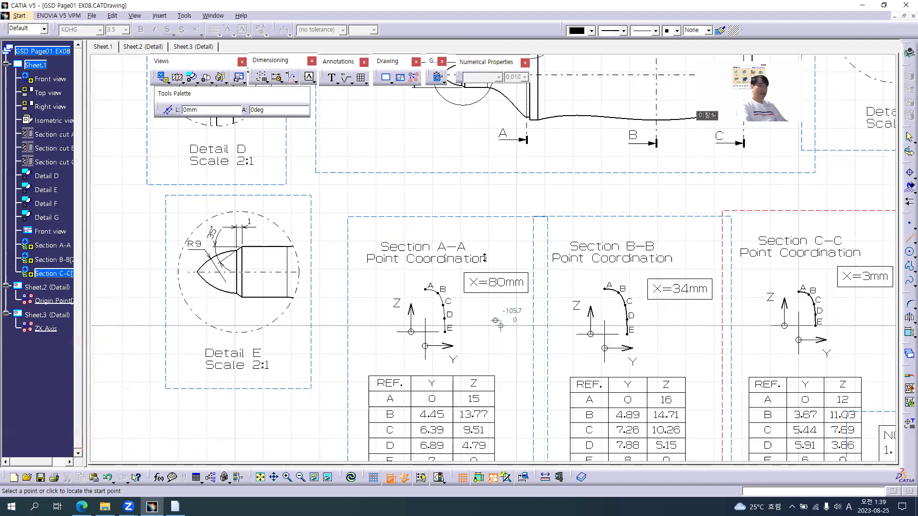
left_click(907, 238)
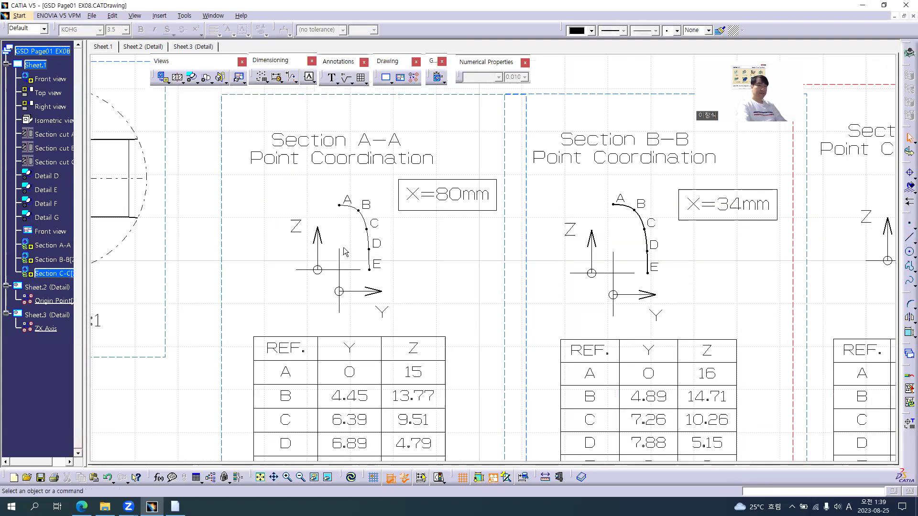
left_click(253, 108)
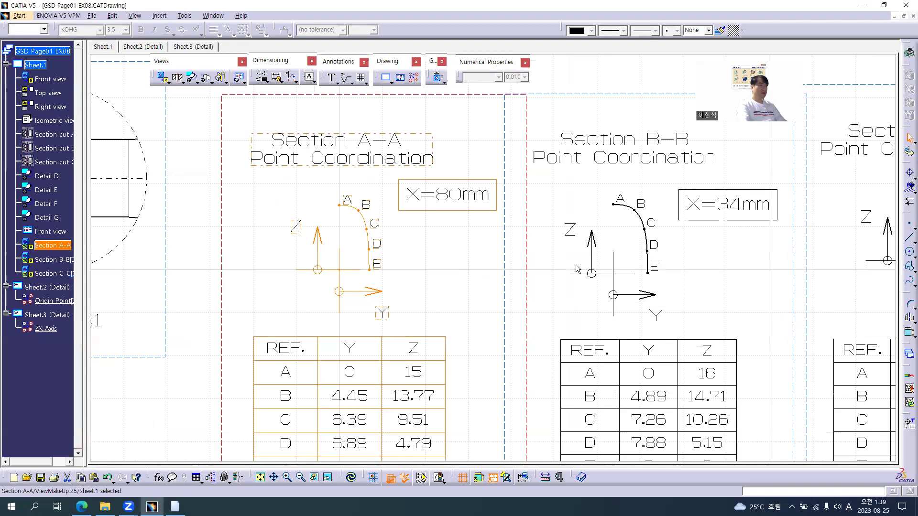
left_click(907, 239)
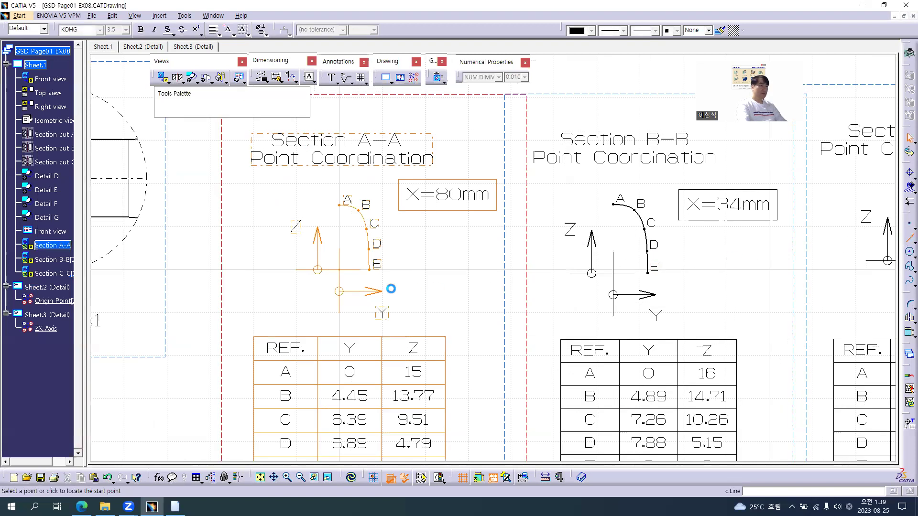
left_click(339, 184)
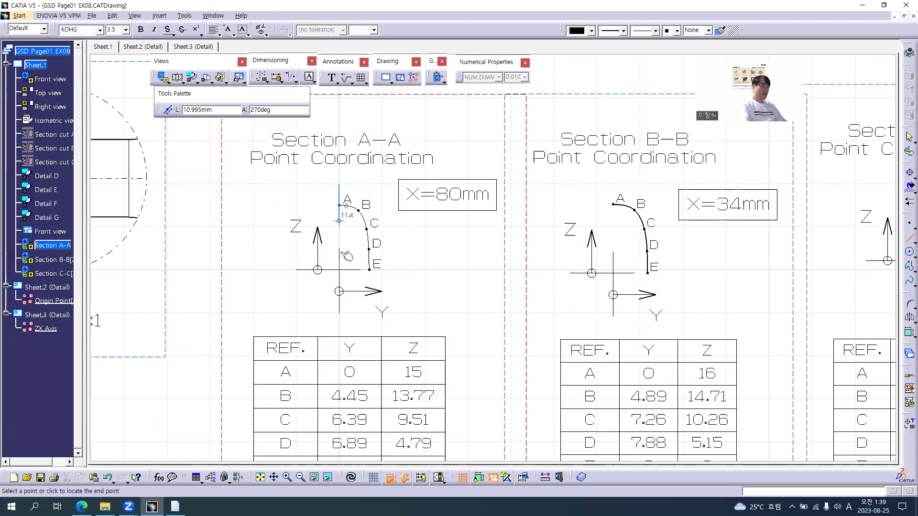
left_click(338, 310)
left_click(294, 269)
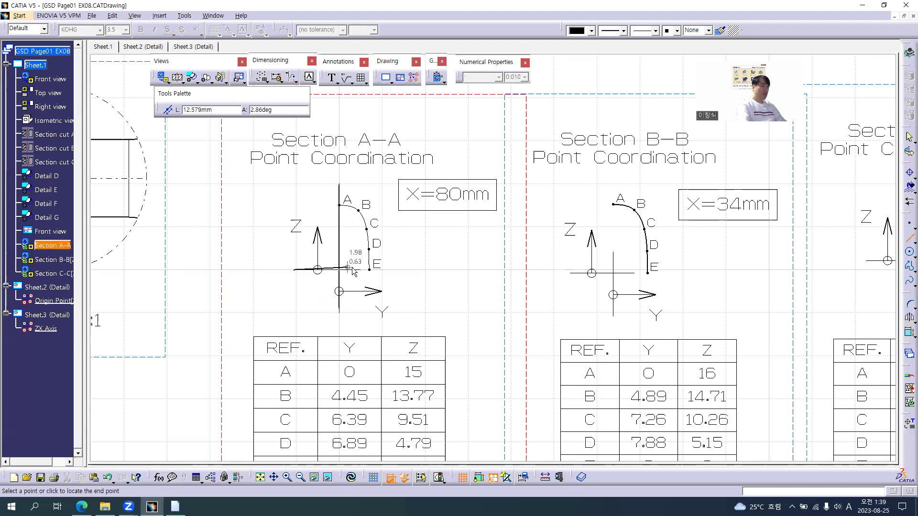
left_click(391, 270)
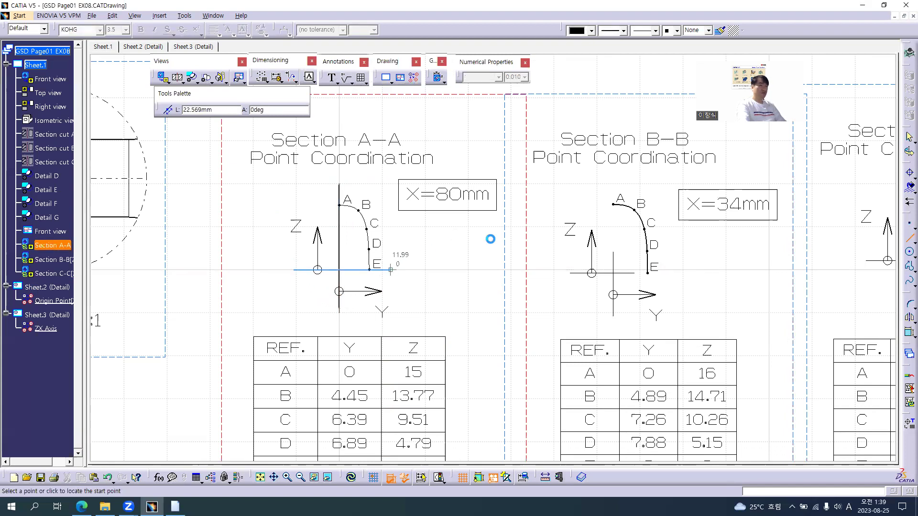
- Format both crossing lines in Section A-A as thin red dash-dot centre lines
left_click(339, 253)
left_click(363, 271, "ctrl")
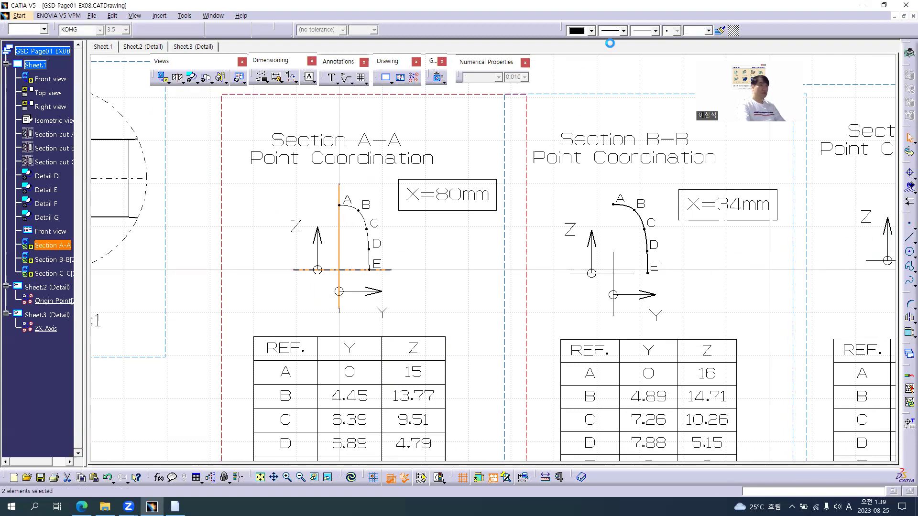
left_click(616, 31)
left_click(619, 41)
left_click(645, 31)
left_click(654, 69)
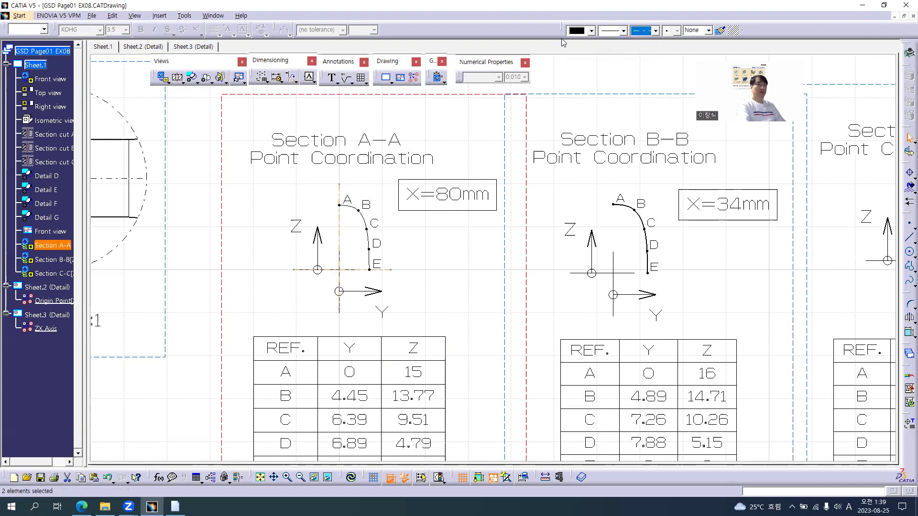
left_click(579, 30)
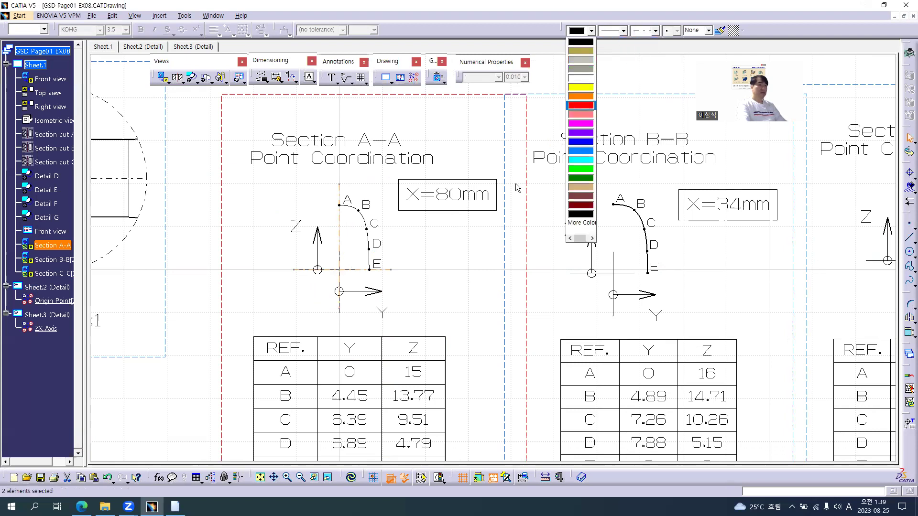
left_click(580, 105)
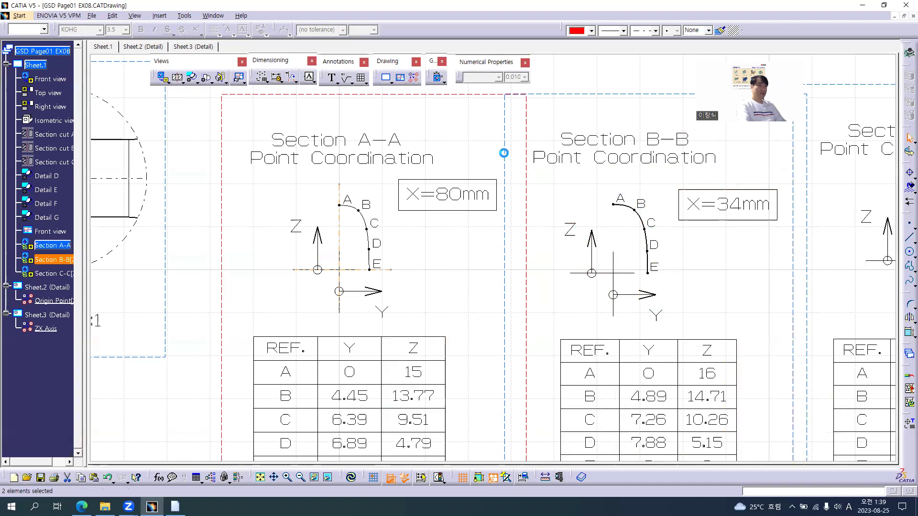
- Copy the two red centre lines from Section A-A into the Section B-B and Section C-C views
left_click(505, 154)
key("ctrl+v")
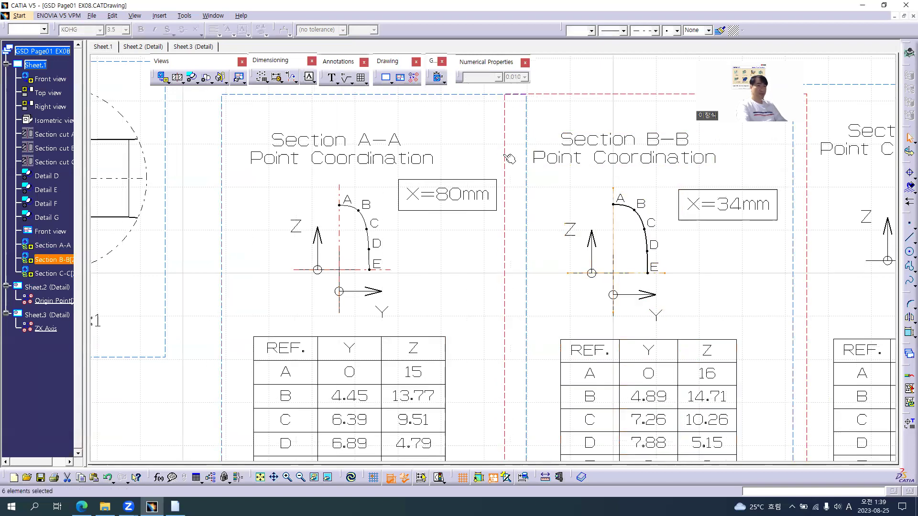
middle_click_drag(651, 288, 369, 290)
left_click(579, 88)
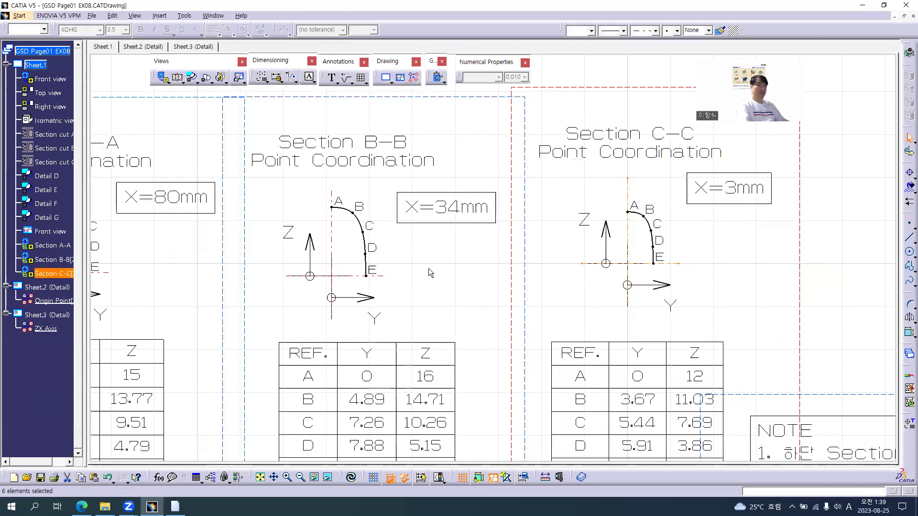
- Set the font size of the X=80mm, X=34mm and X=3mm labels to 2.5
scroll(432, 301, "down", 2)
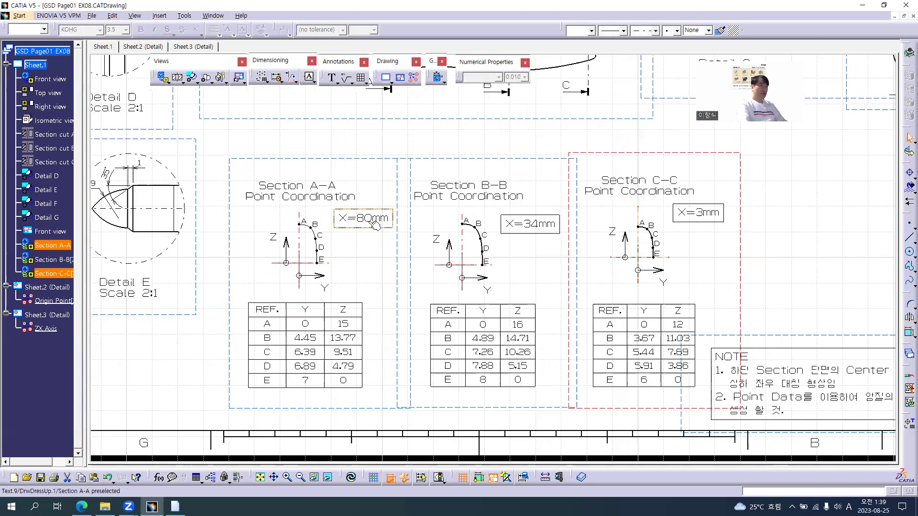
left_click(363, 218)
left_click(679, 213, "ctrl")
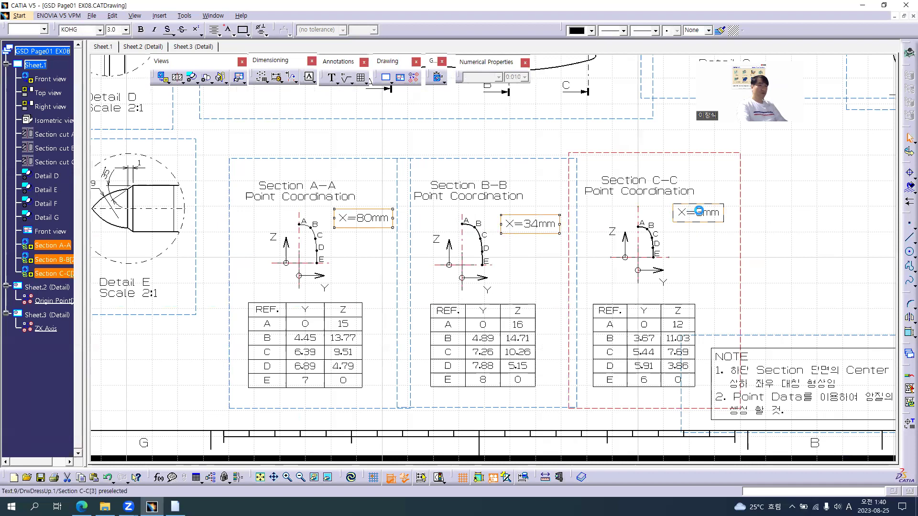
left_click(115, 30)
type("2.5")
key("Return")
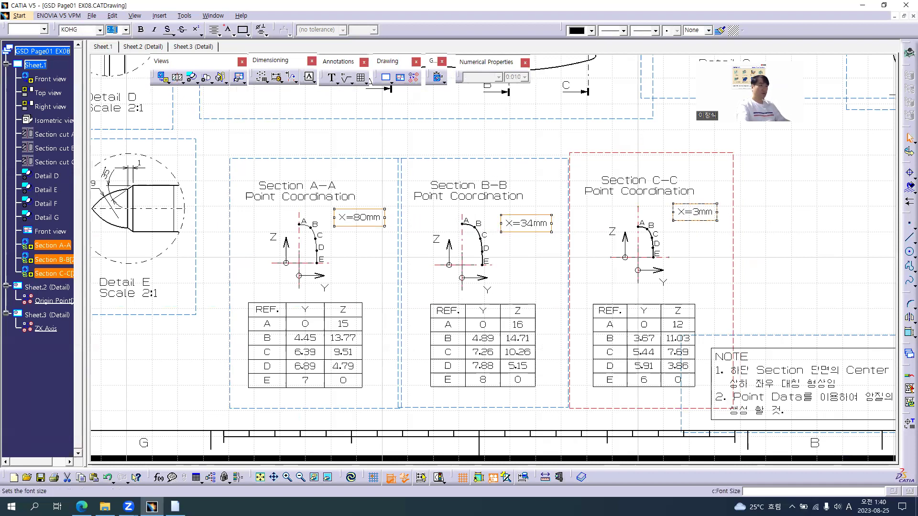
left_click(352, 247)
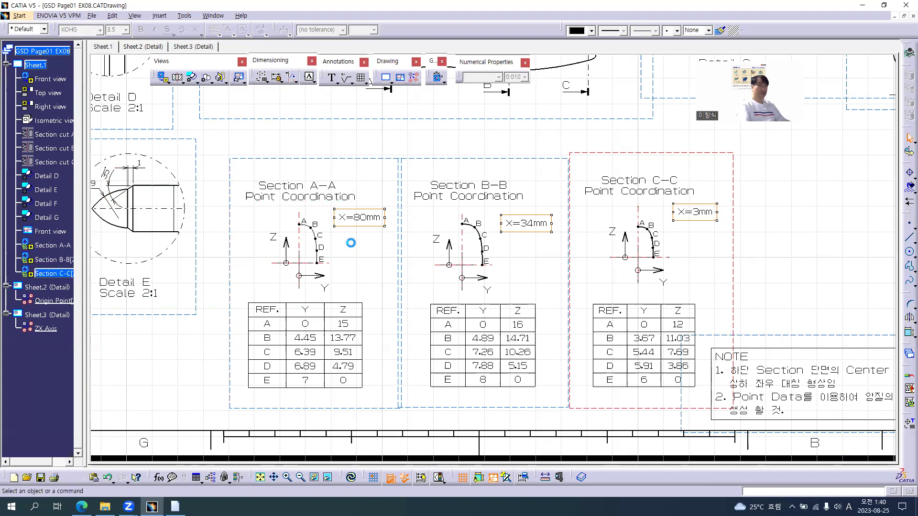
- Reposition the X=34mm and X=3mm labels beside their section profiles to line up with the X=80mm label
left_click_drag(691, 220, 692, 228)
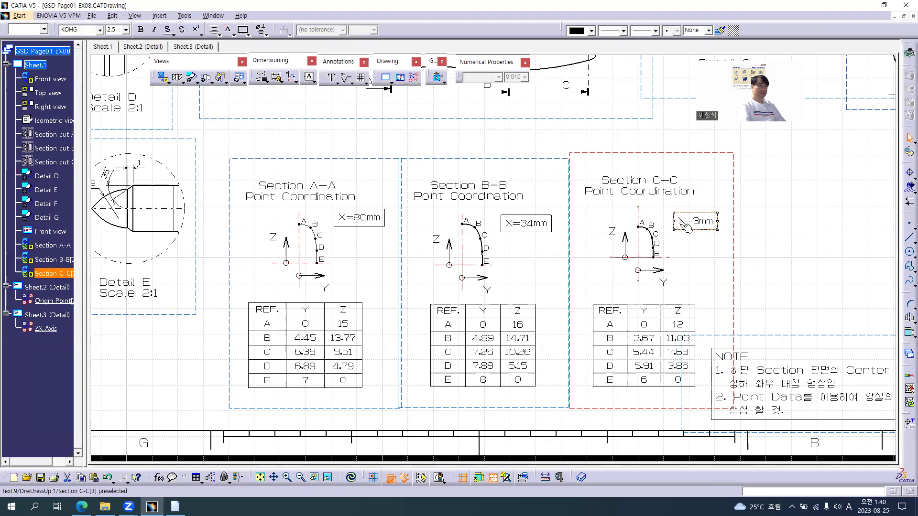
left_click_drag(529, 222, 525, 218)
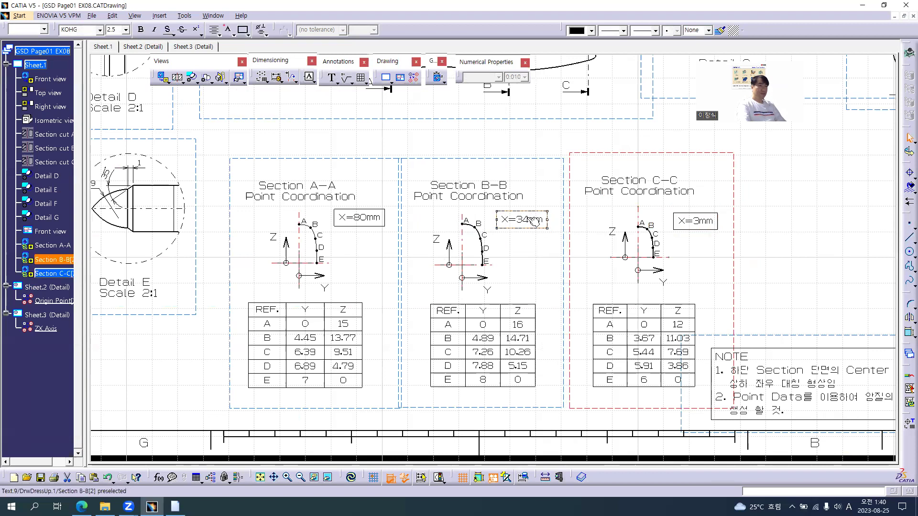
left_click_drag(688, 221, 684, 218)
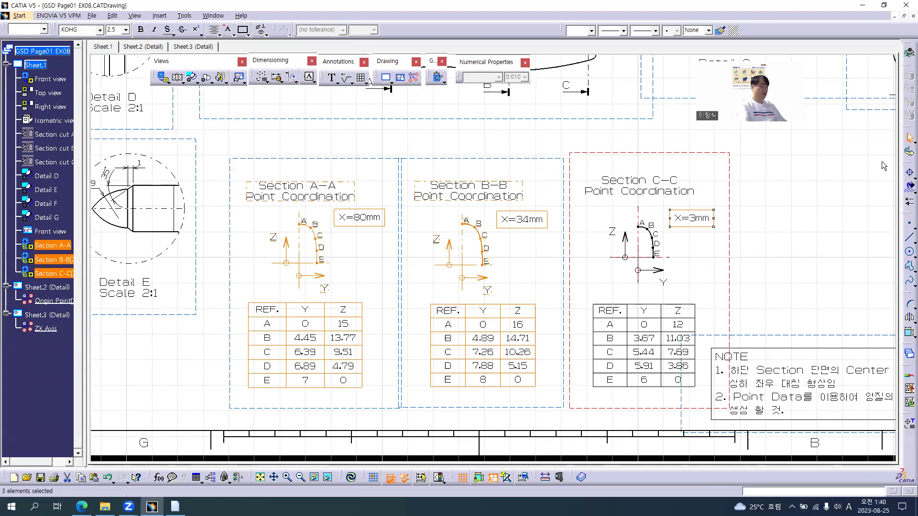
- Lock the Section A-A, B-B and C-C views in their shared view properties
key("alt+Return")
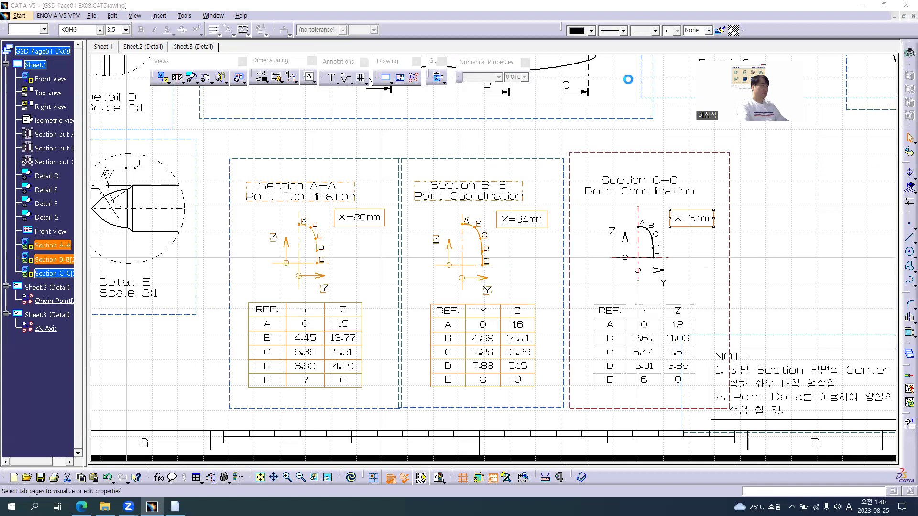
left_click(281, 123)
left_click(647, 152, "ctrl")
left_click(649, 153, "ctrl")
key("alt+Return")
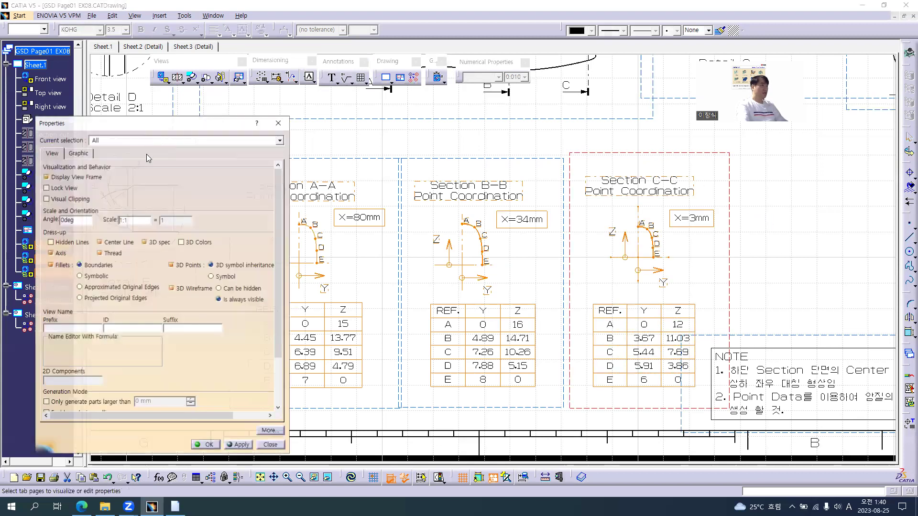
left_click(209, 444)
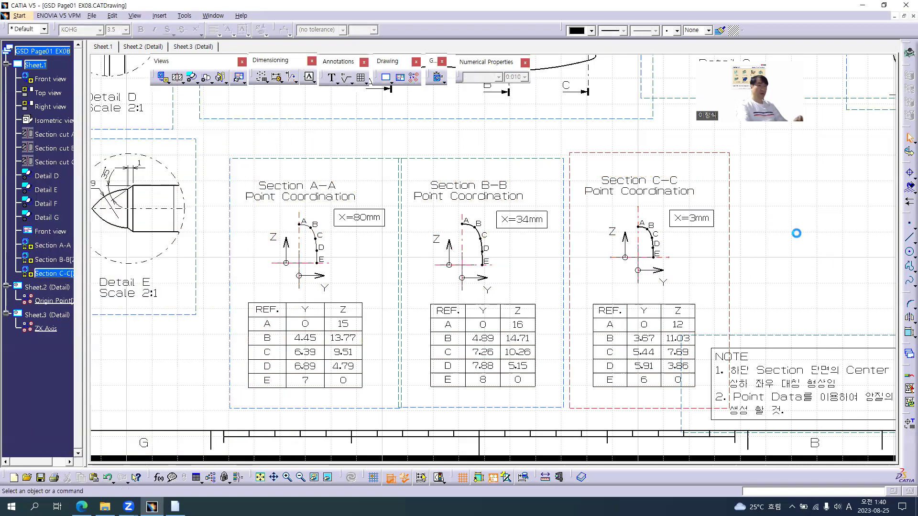
- Check the section views and the rest of the sheet, and save the drawing
scroll(491, 260, "up", 4)
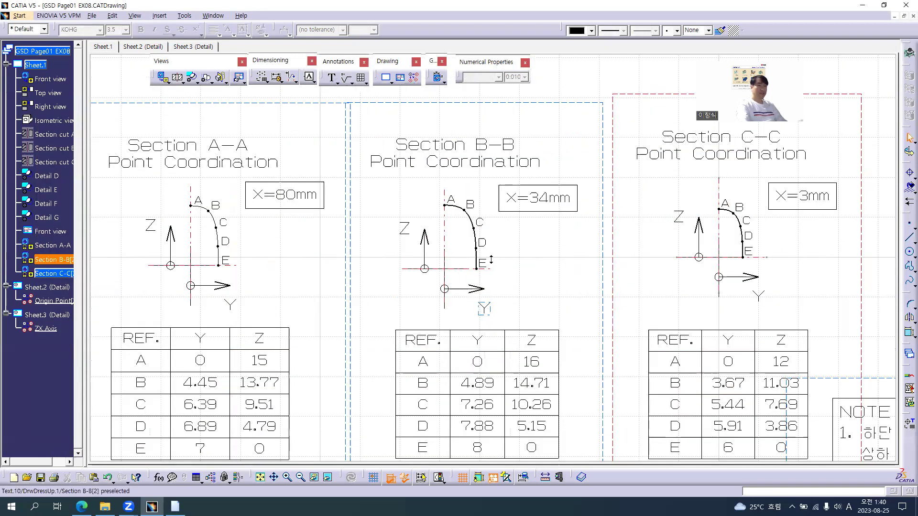
scroll(662, 255, "down", 1)
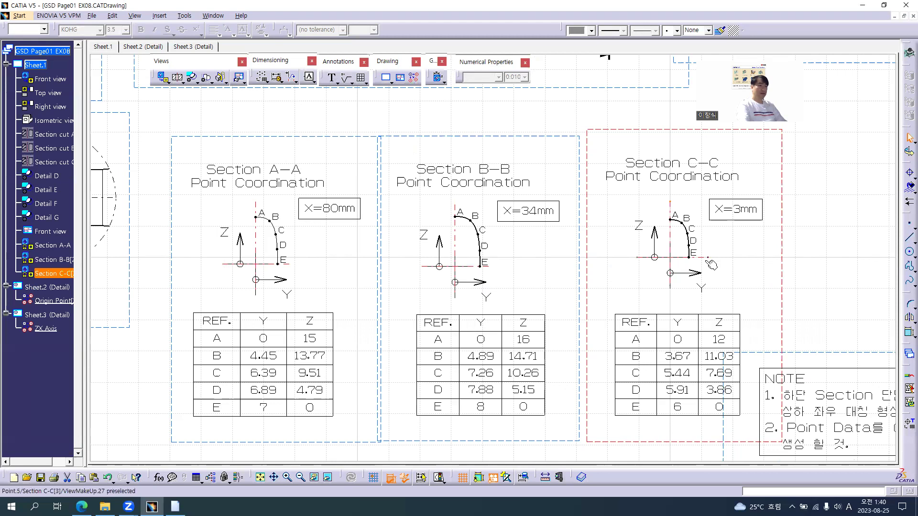
middle_click_drag(516, 285, 514, 312, "ctrl")
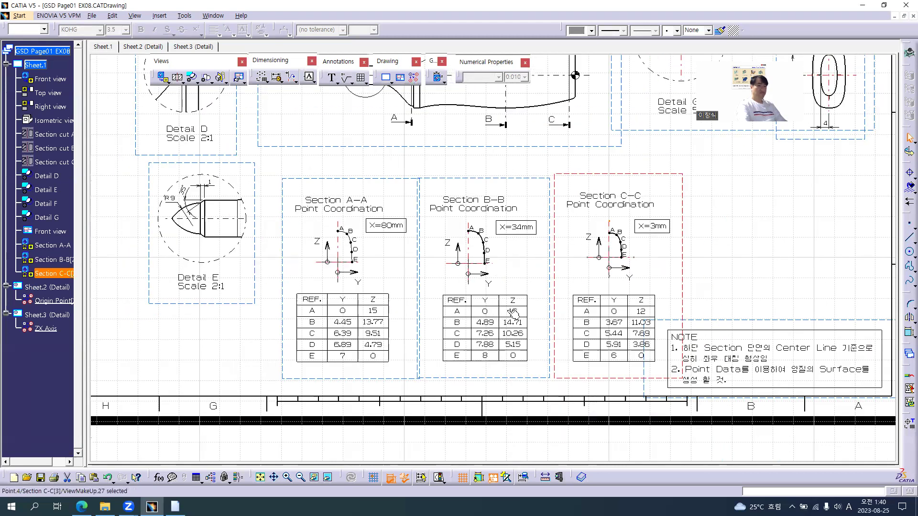
mouse_move(463, 292)
middle_mouse_down()
mouse_move(485, 379)
mouse_move(476, 325)
middle_mouse_up()
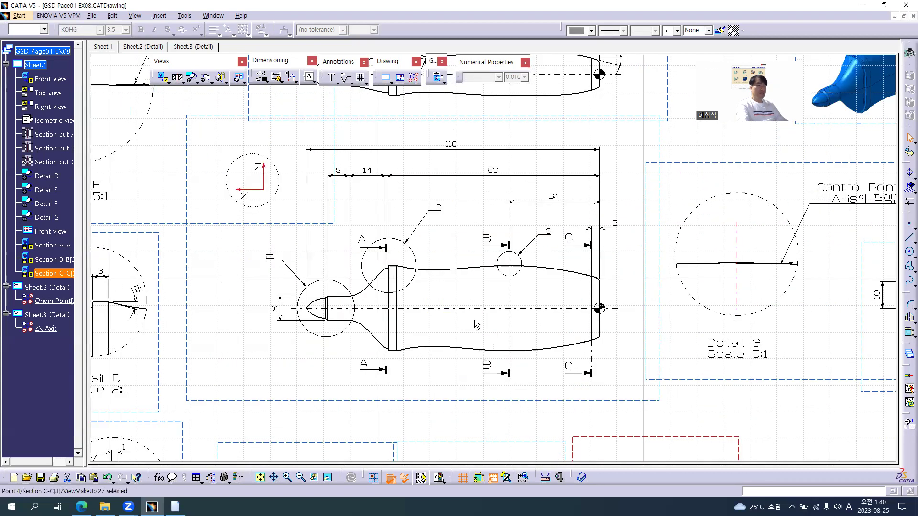
middle_click_drag(517, 293, 518, 314, "ctrl")
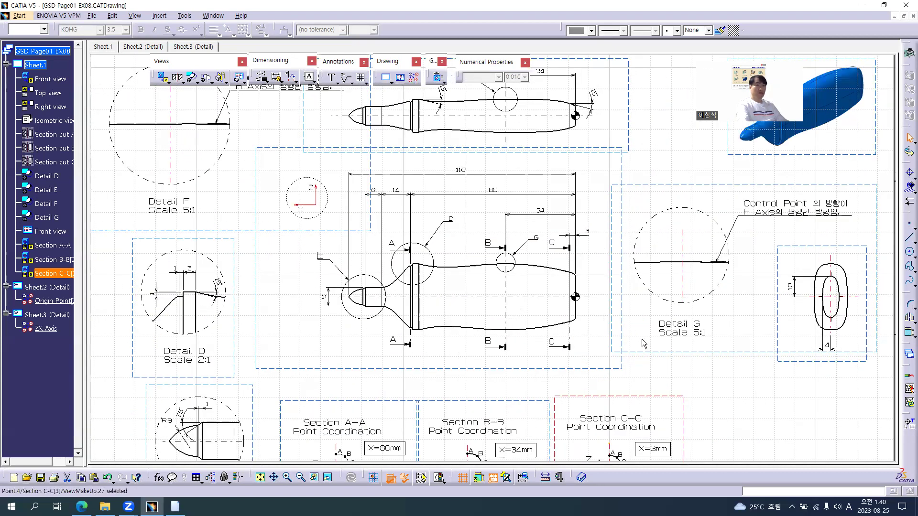
mouse_move(695, 343)
middle_mouse_down()
mouse_move(687, 336)
mouse_move(682, 349)
mouse_move(641, 330)
middle_mouse_up()
key("ctrl+s")
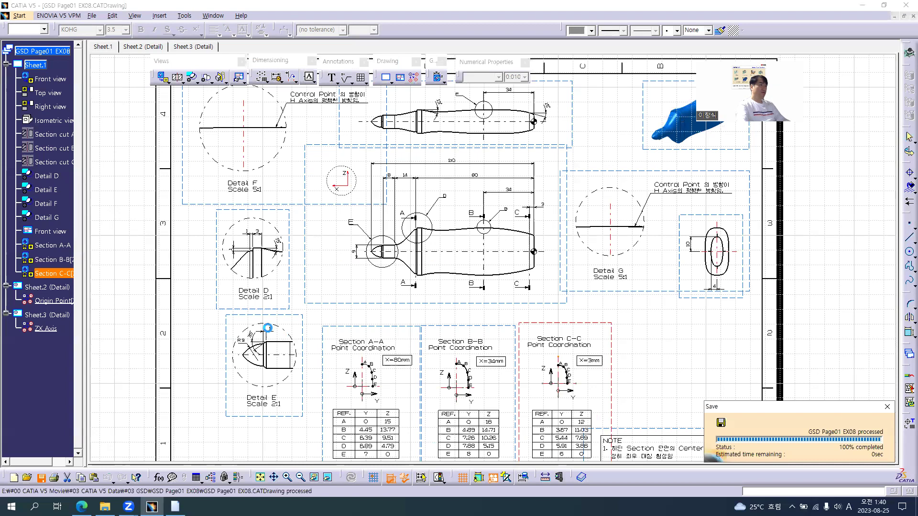
- Export the drawing in pdf format under the name GSD Page01 EX08 in the GSD Page01 EX08 folder
left_click(92, 15)
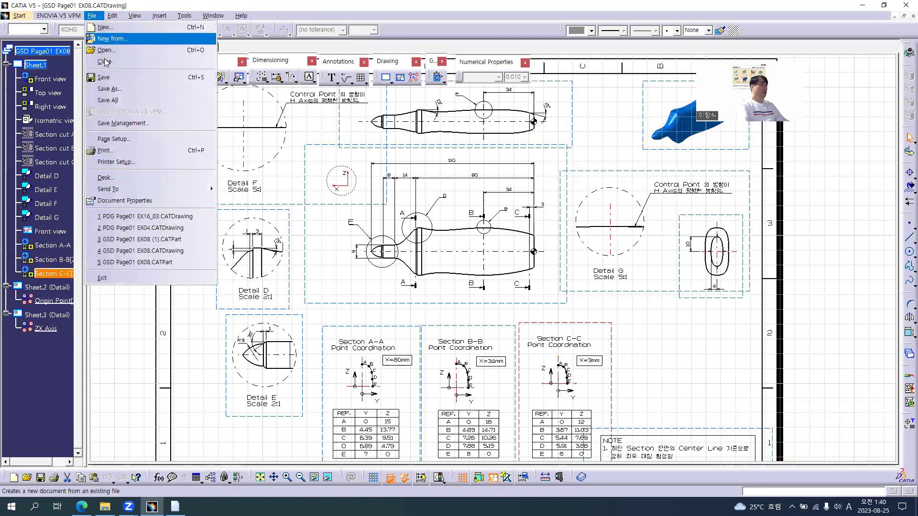
left_click(126, 92)
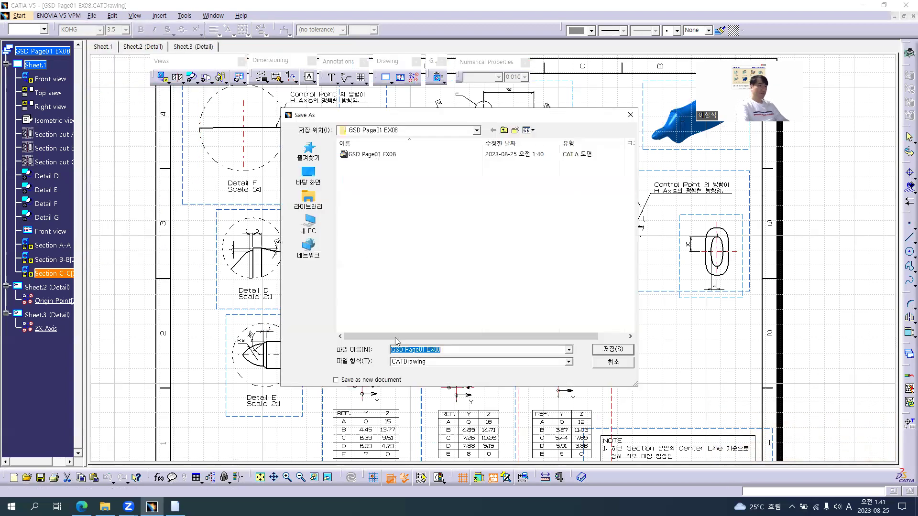
left_click(423, 362)
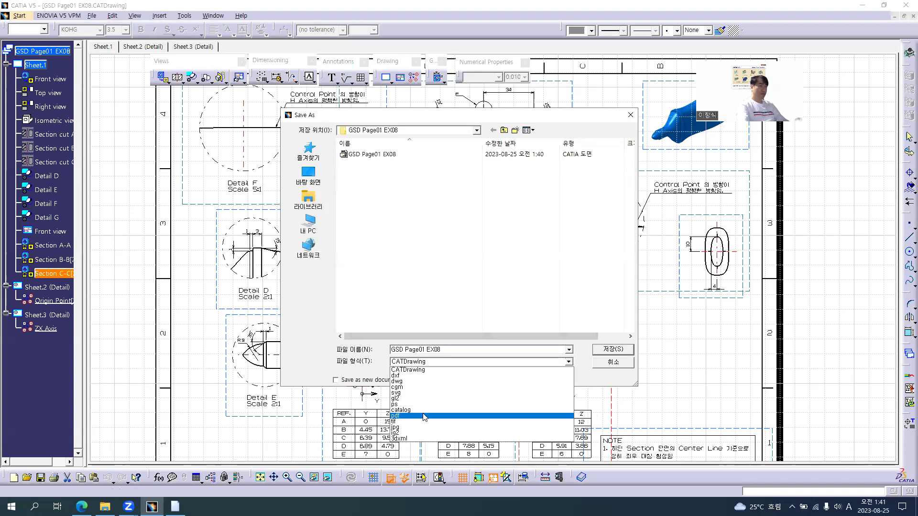
left_click(424, 416)
left_click(612, 349)
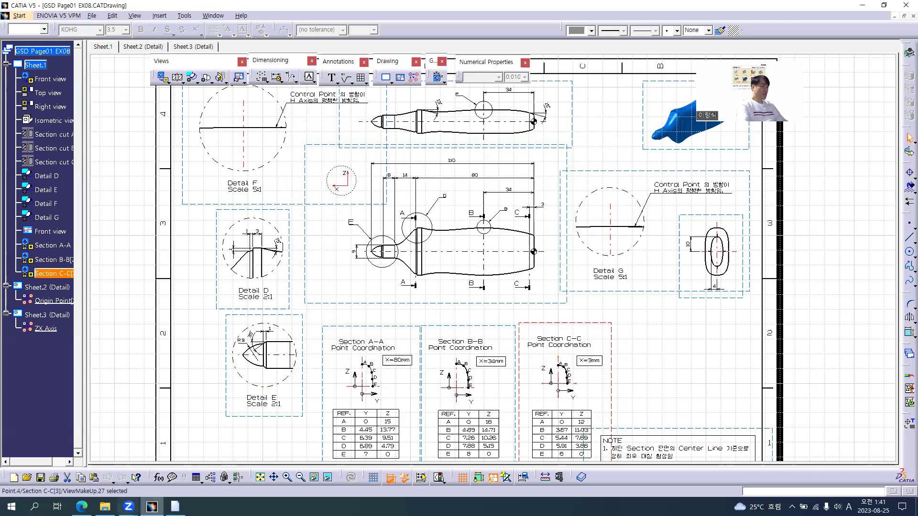
- Open the exported GSD Page01 EX08_Sheet_1.pdf from its folder in the browser and examine the sheet's views, dimensions and section tables
left_click(104, 506)
left_click(142, 183)
left_click(169, 104)
double_click(168, 104)
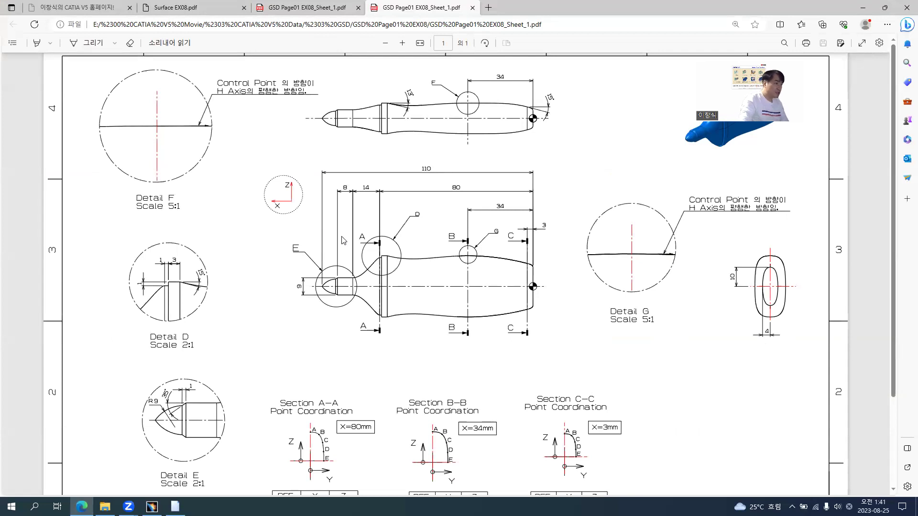
scroll(376, 246, "down", 1)
scroll(376, 246, "down", 2)
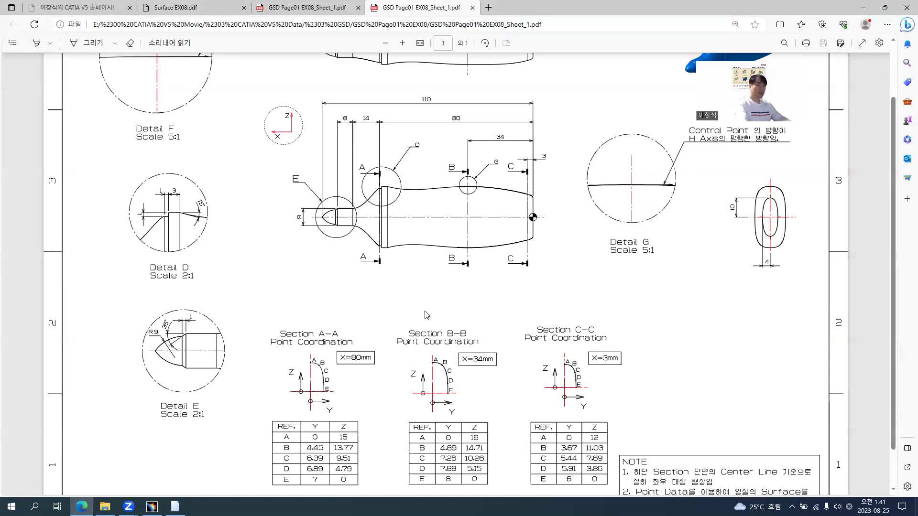
scroll(410, 299, "up", 3)
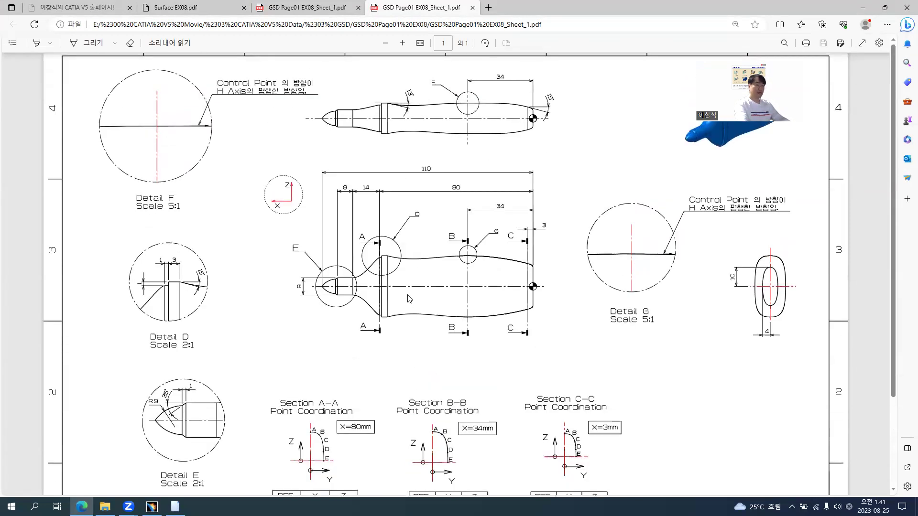
key("alt+Tab")
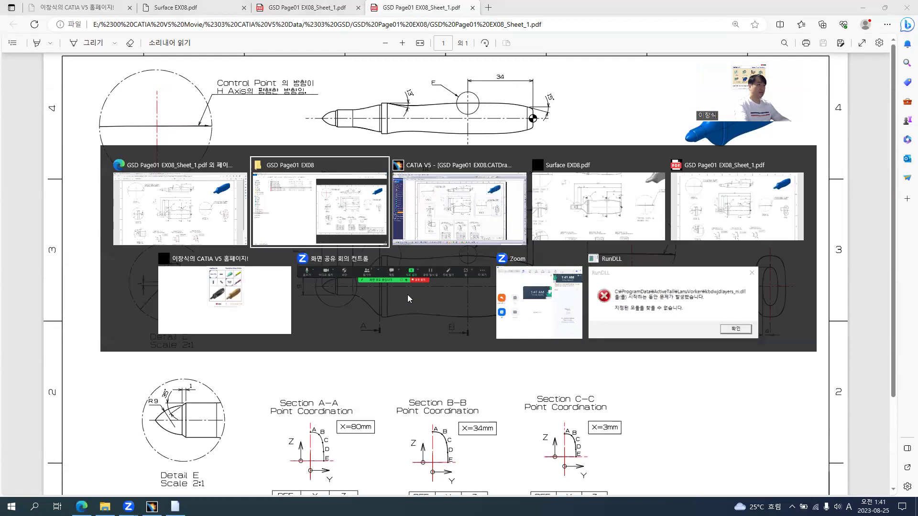